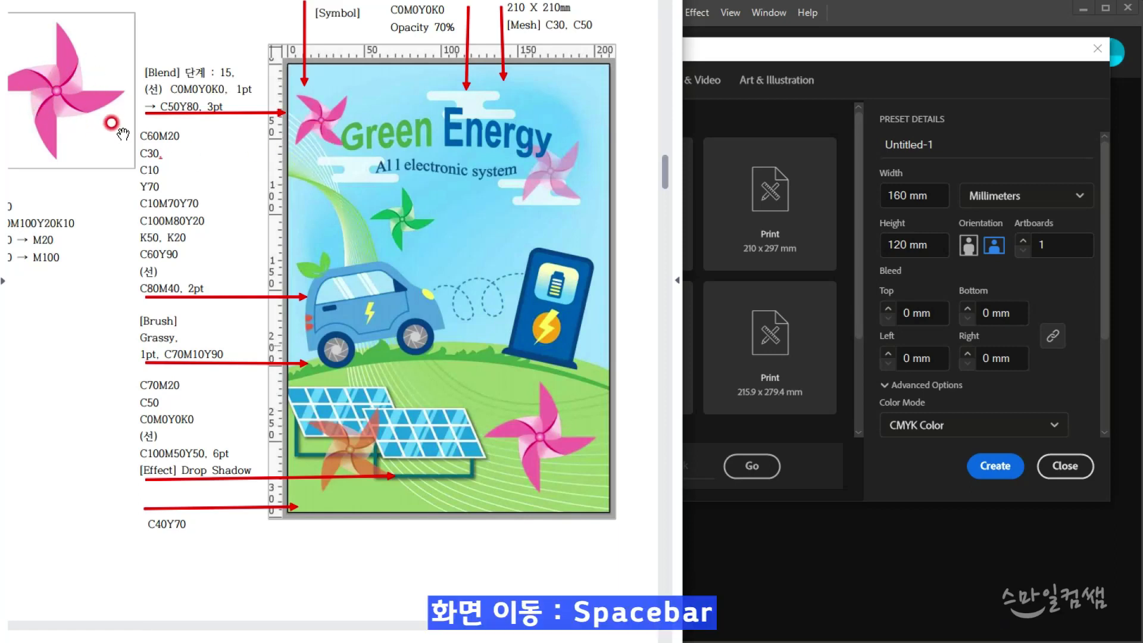
# Create a new portrait document from the Print category, 210 mm wide and 297 mm high.
pyautogui.moveTo(106, 116); pyautogui.dragTo(140, 127)
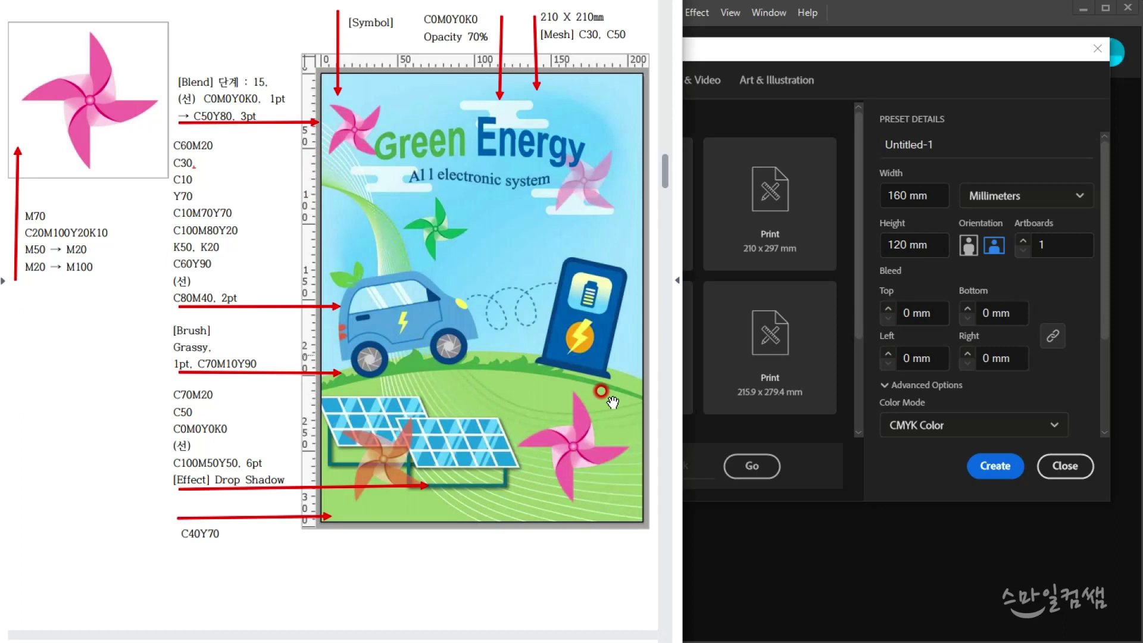
pyautogui.moveTo(352, 96); pyautogui.dragTo(360, 530)
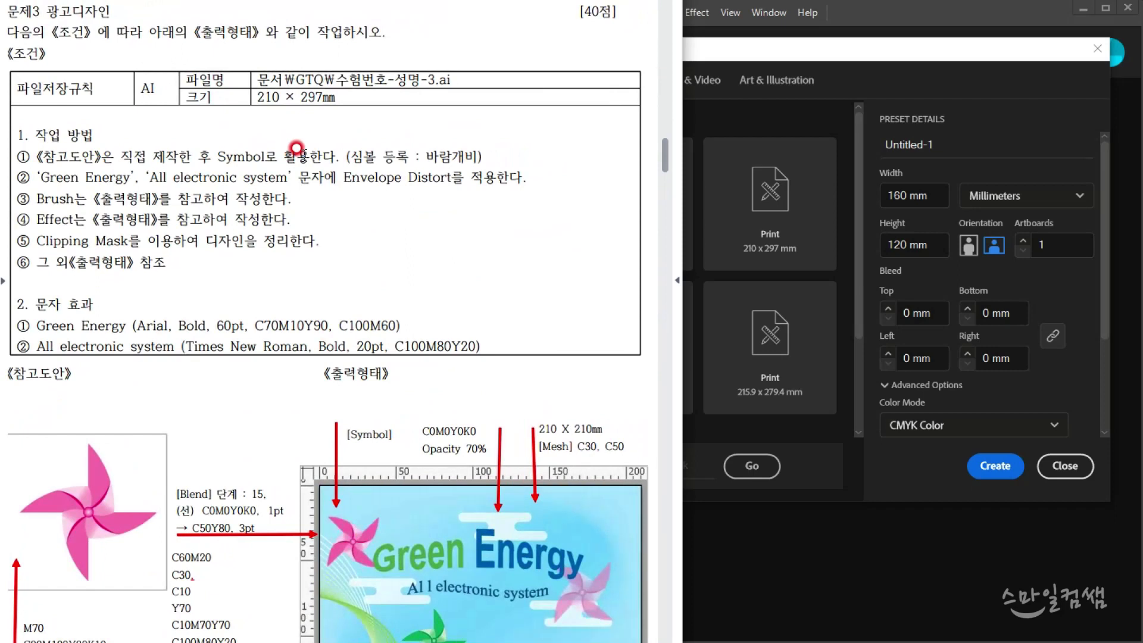
pyautogui.click(826, 98)
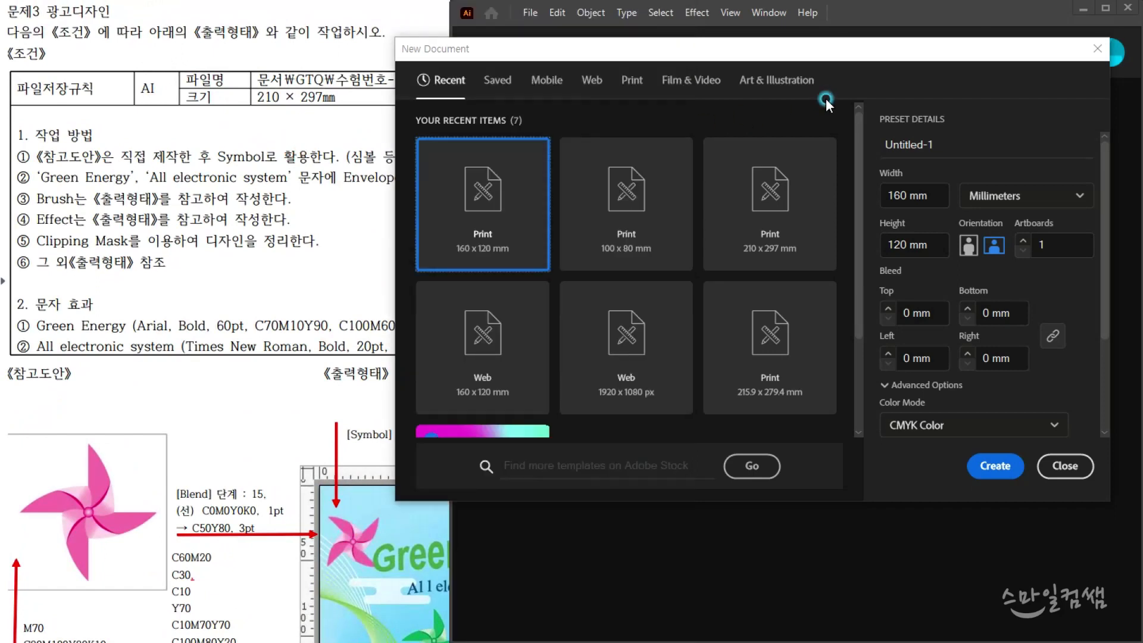
pyautogui.click(630, 79)
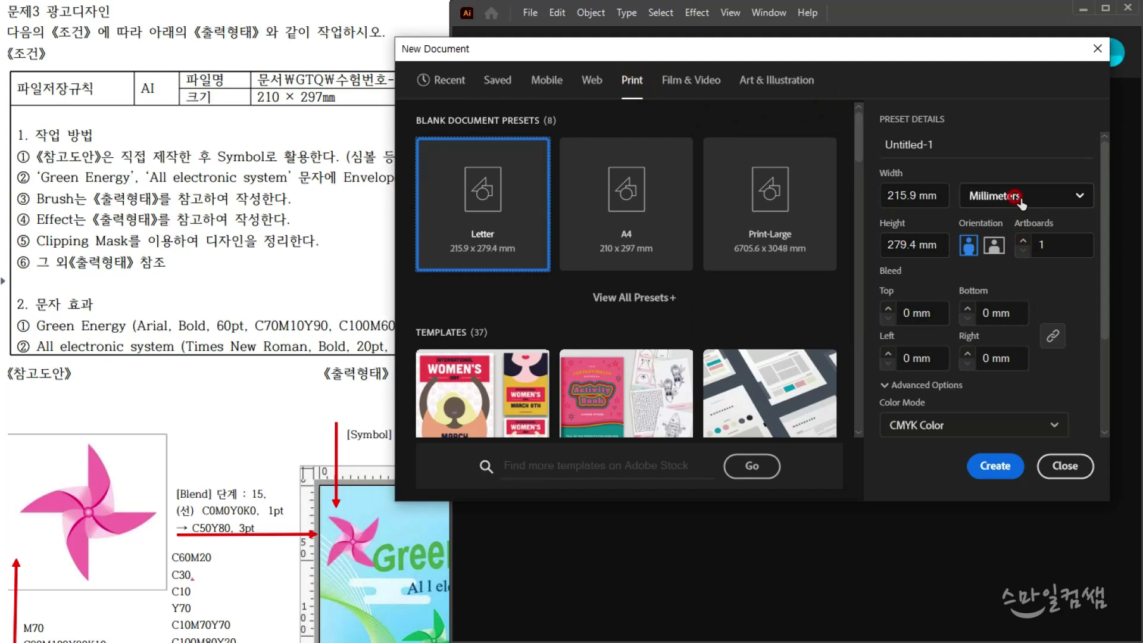
pyautogui.doubleClick(887, 195)
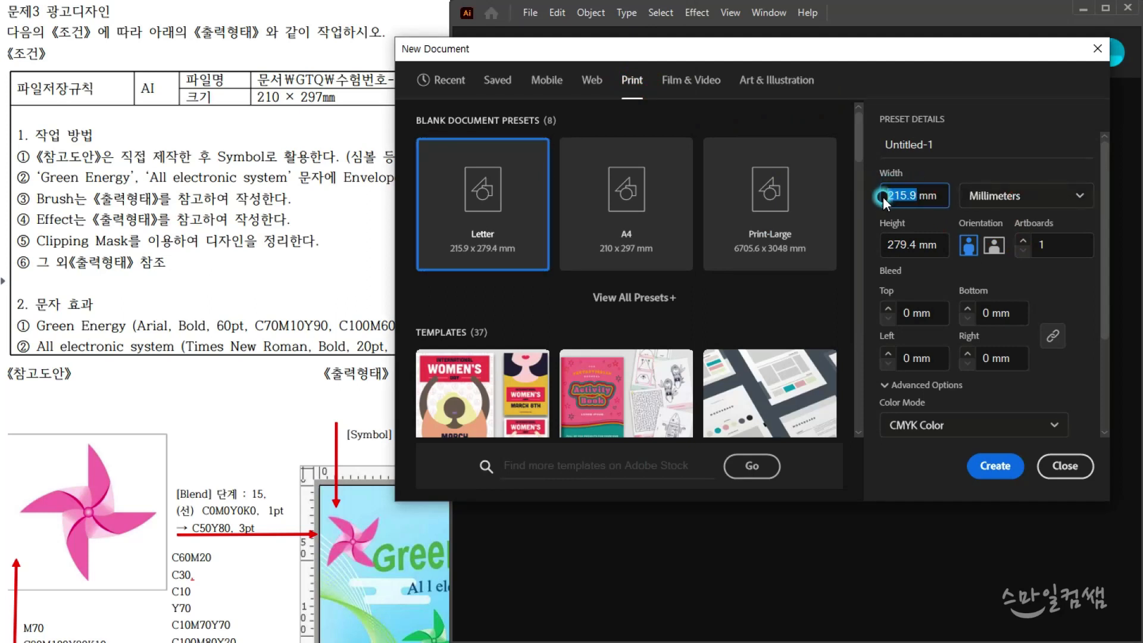
pyautogui.write('210')
pyautogui.press('Tab')
pyautogui.press('Tab')
pyautogui.write('2')
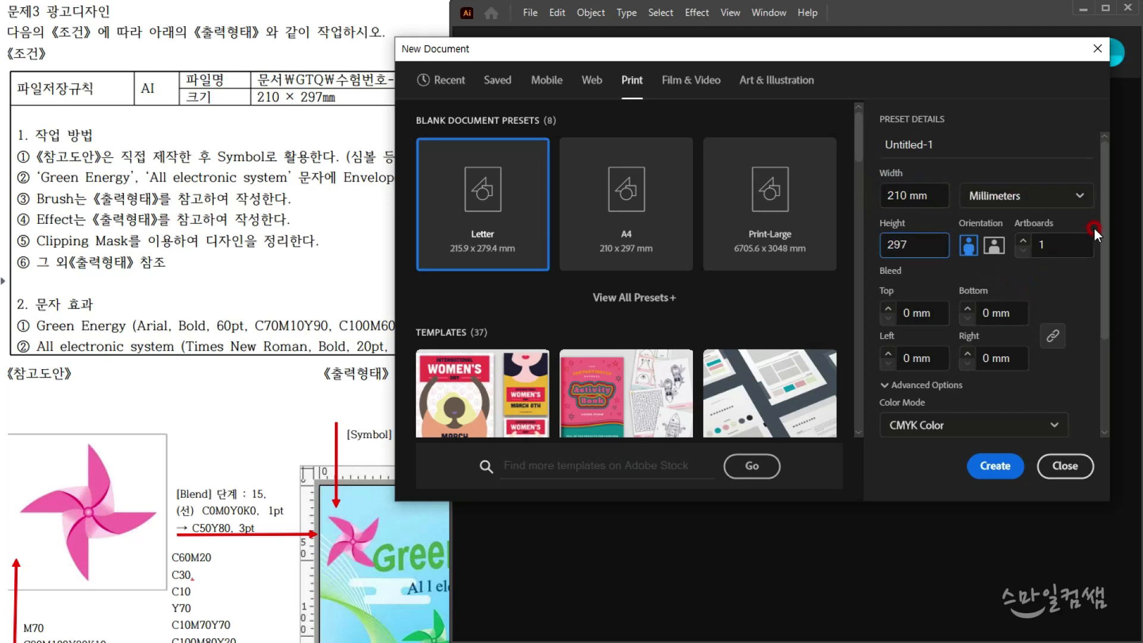
pyautogui.moveTo(1105, 225); pyautogui.dragTo(1105, 337)
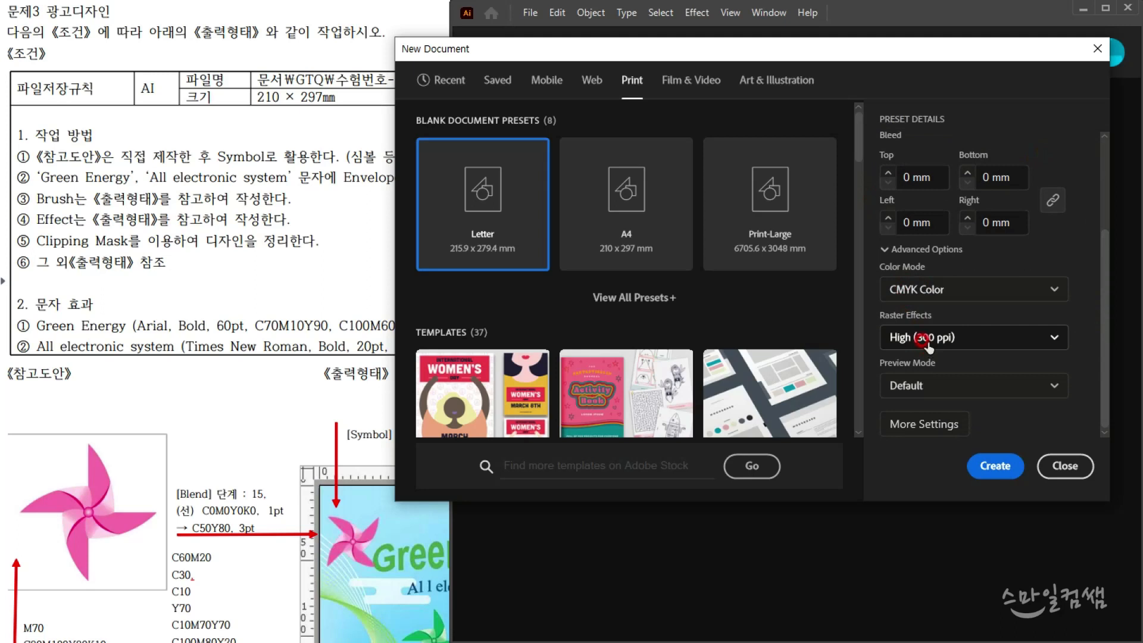
pyautogui.click(987, 467)
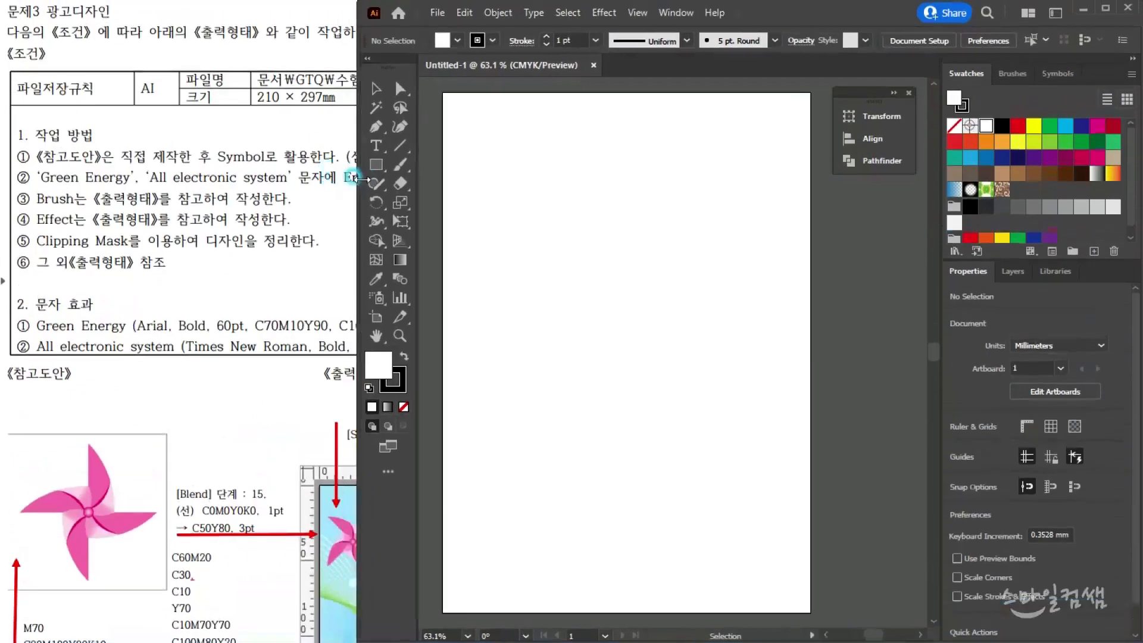
# Close the floating Transform, Align and Pathfinder group and show the rulers.
pyautogui.moveTo(360, 178); pyautogui.dragTo(353, 179)
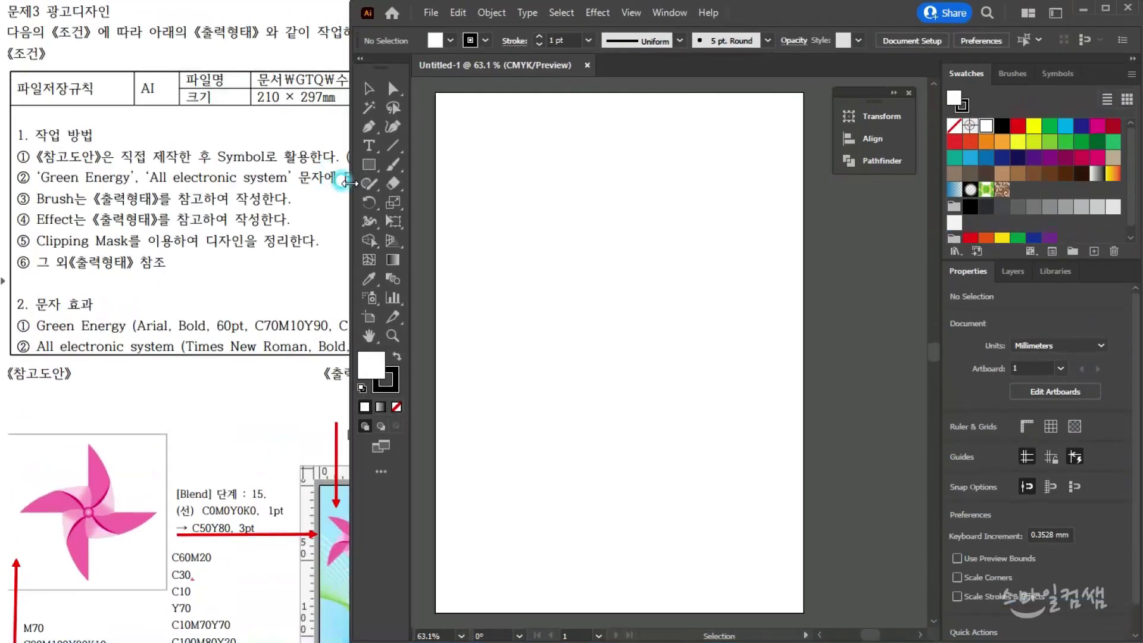
pyautogui.click(912, 90)
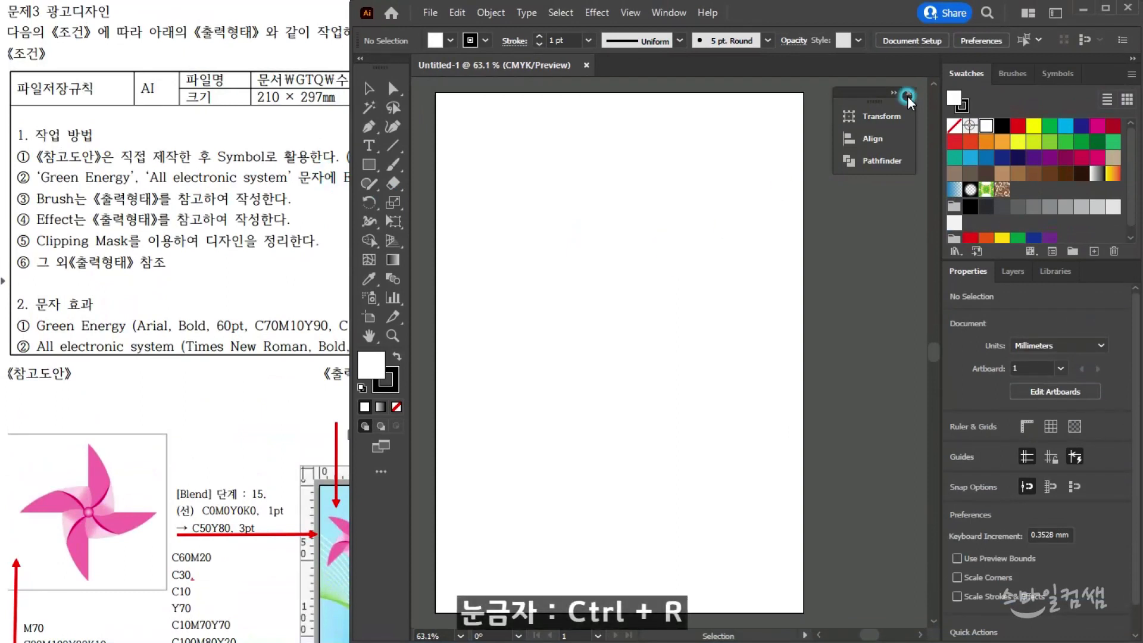
pyautogui.hotkey('ctrl', 'r')
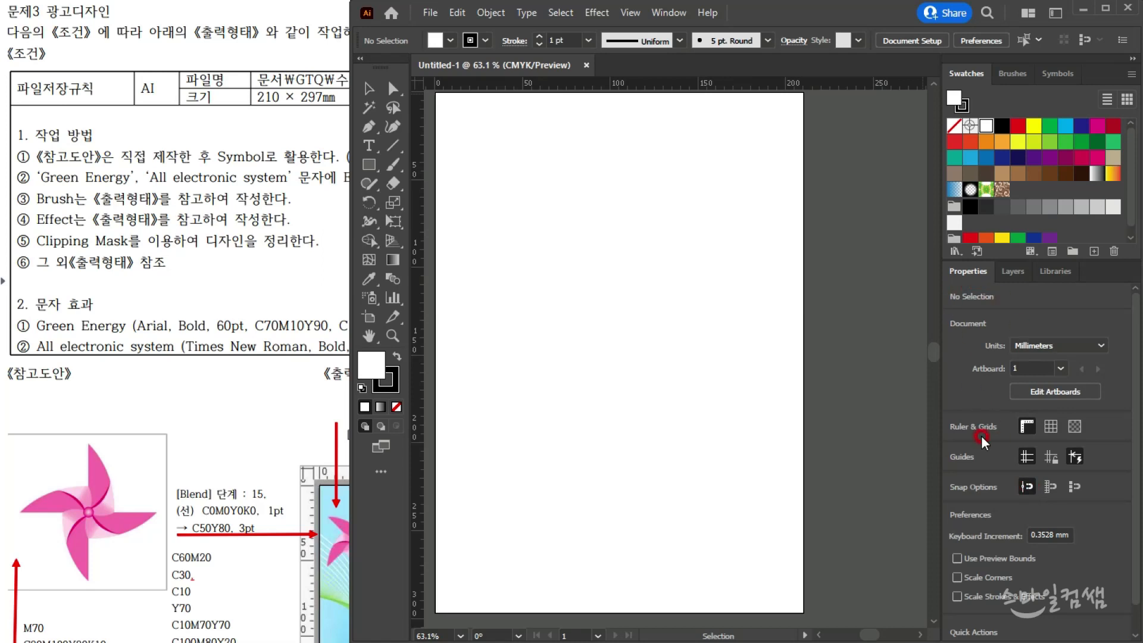
pyautogui.scroll(-1, 982, 467)
pyautogui.scroll(1, 982, 467)
# Draw a 210 × 210 mm rectangle for the sky background specified in the reference sheet.
pyautogui.click(172, 221)
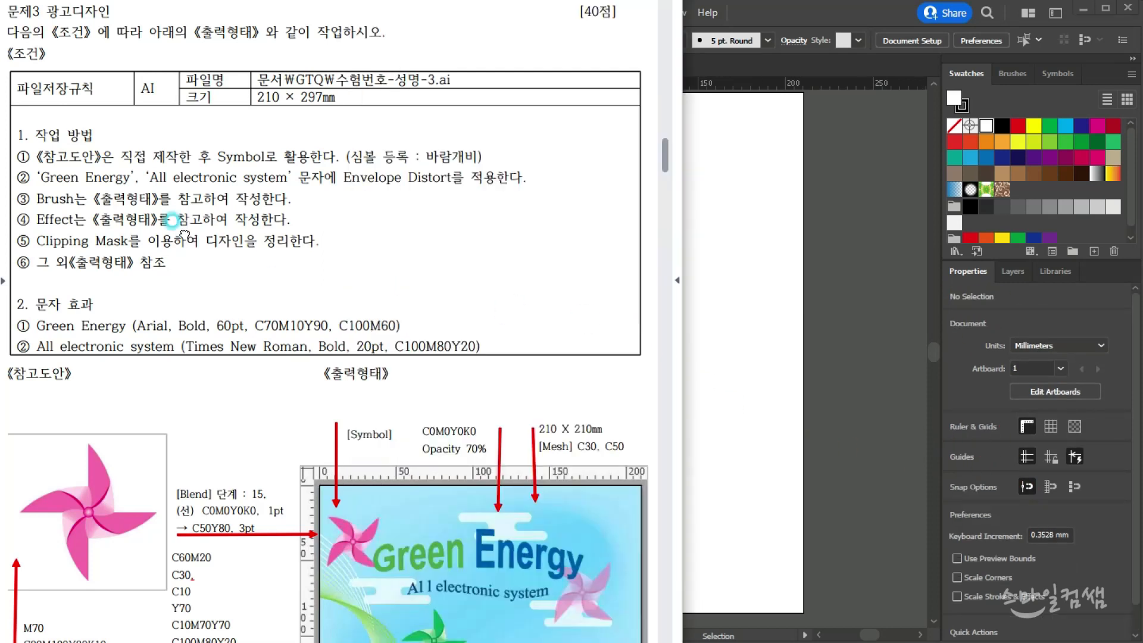
pyautogui.scroll(2, 436, 402)
pyautogui.moveTo(436, 402); pyautogui.dragTo(418, 169)
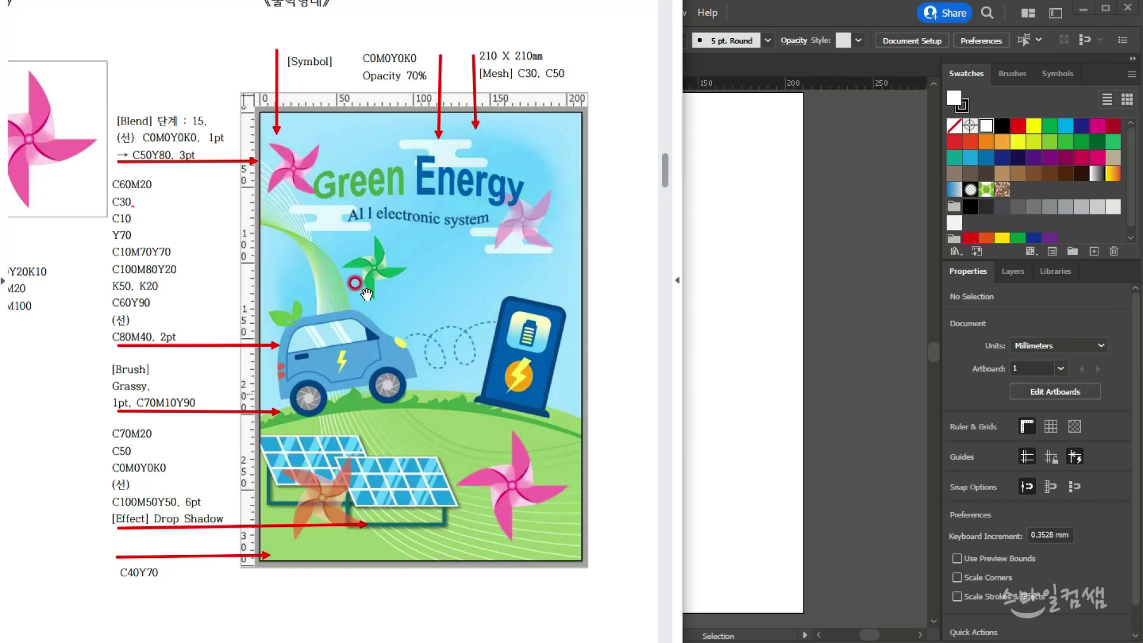
pyautogui.moveTo(524, 89); pyautogui.dragTo(524, 91)
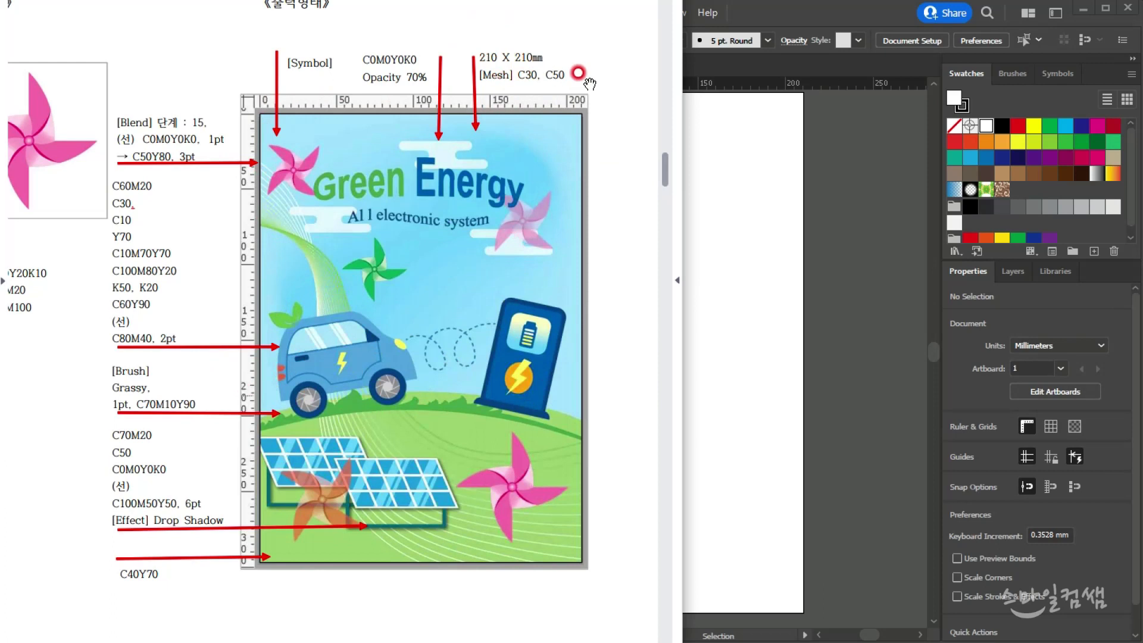
pyautogui.click(712, 279)
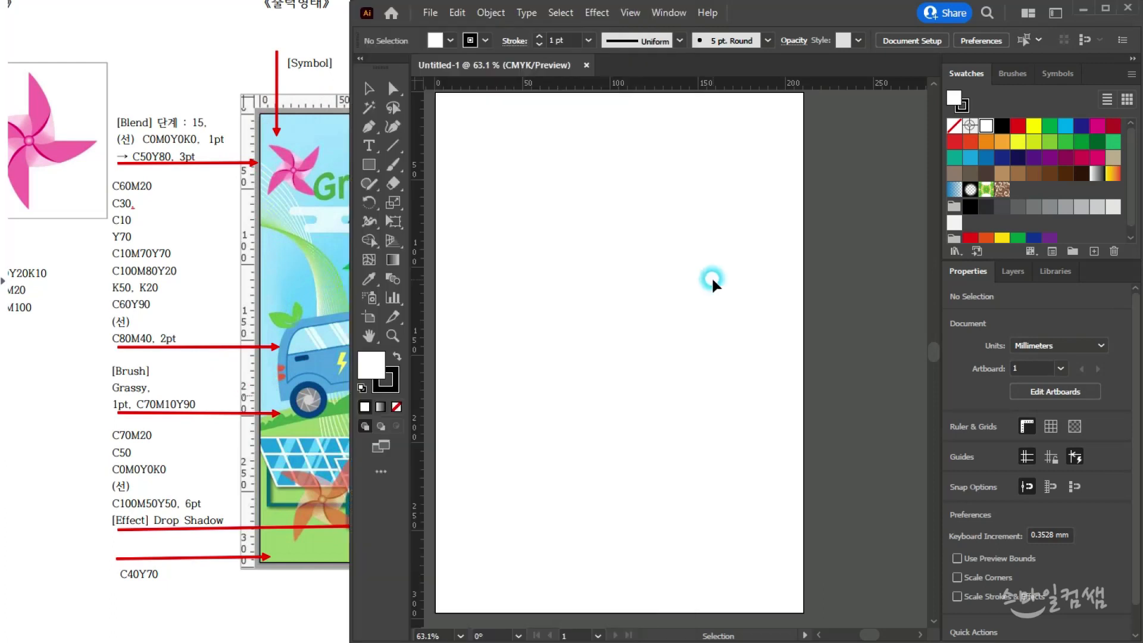
pyautogui.click(369, 169)
pyautogui.click(647, 238)
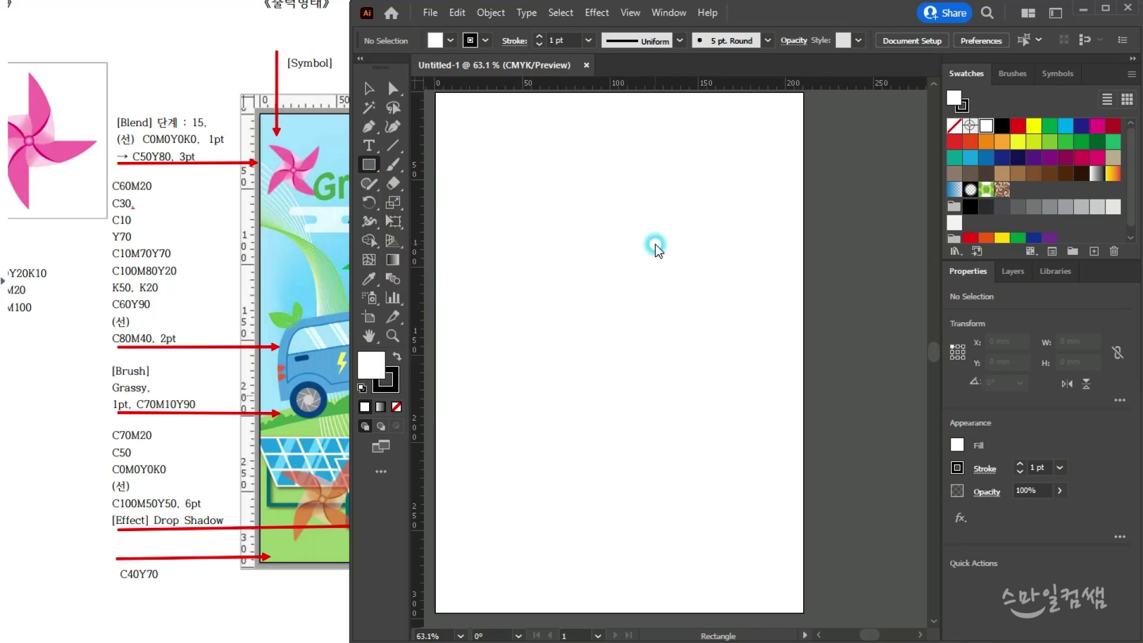
pyautogui.write('210')
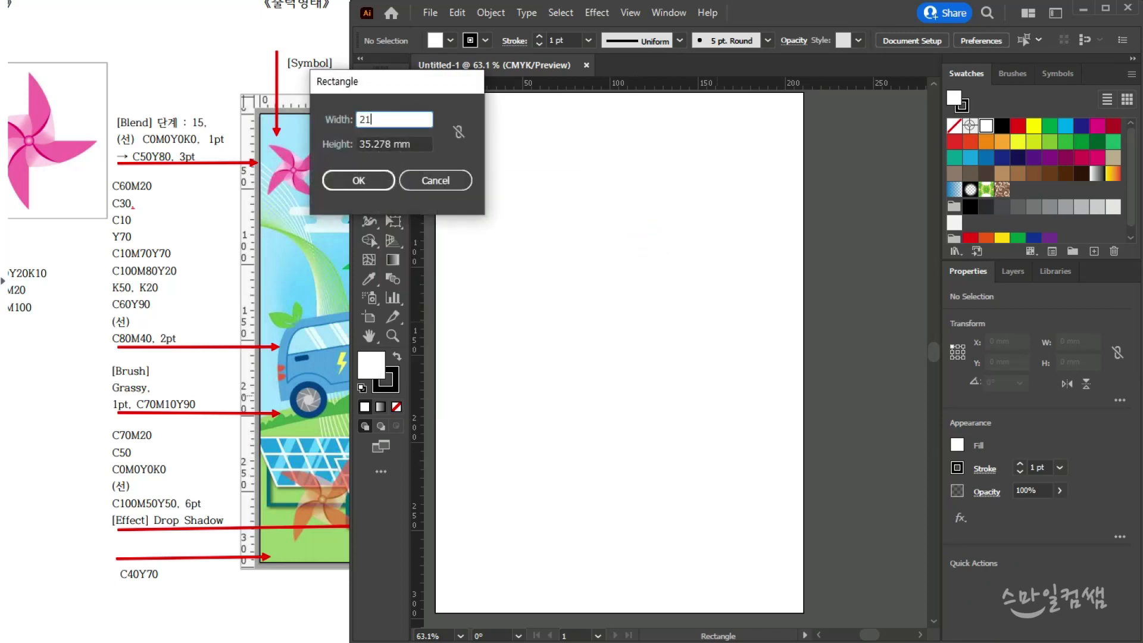
pyautogui.press('Tab')
pyautogui.write('210')
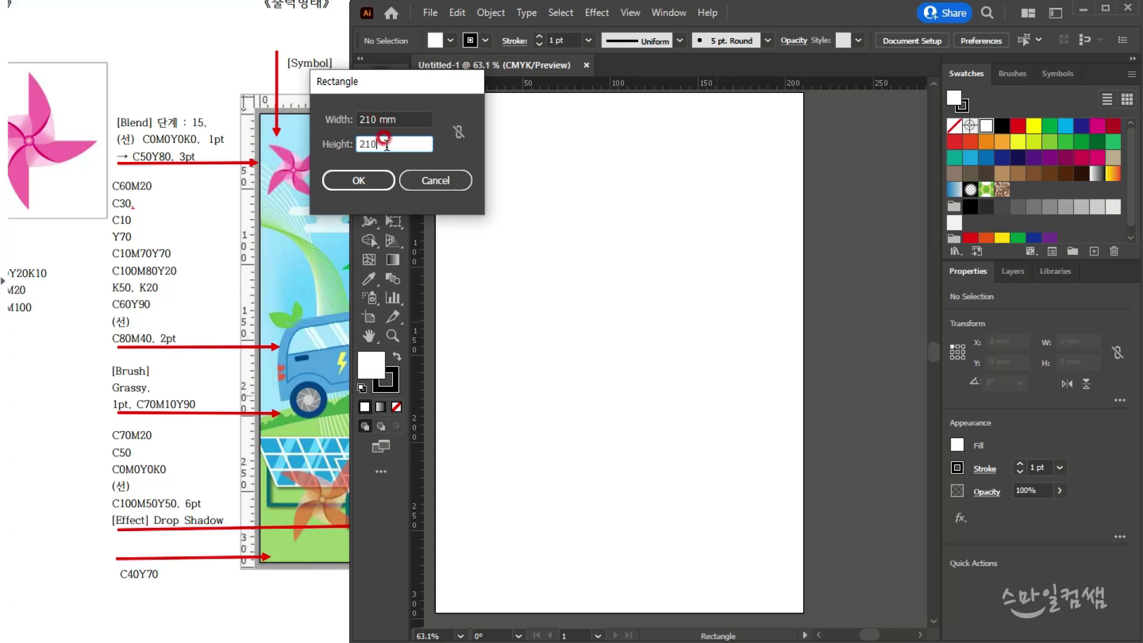
pyautogui.click(373, 180)
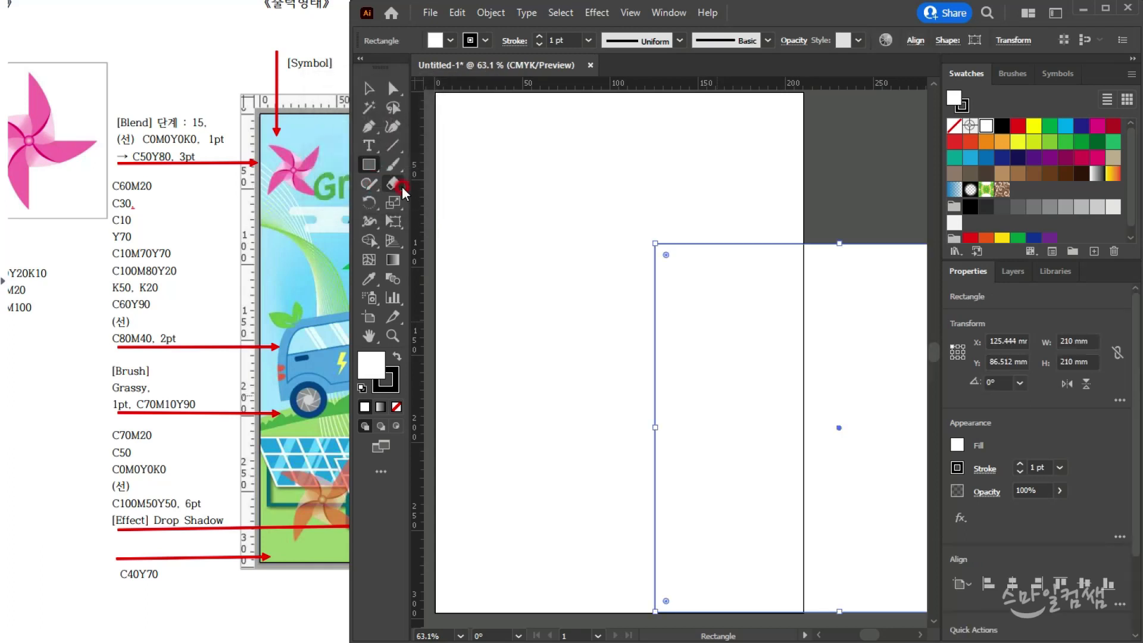
# Remove the rectangle's stroke and fill it with C30 M0 Y0 K0.
pyautogui.click(246, 136)
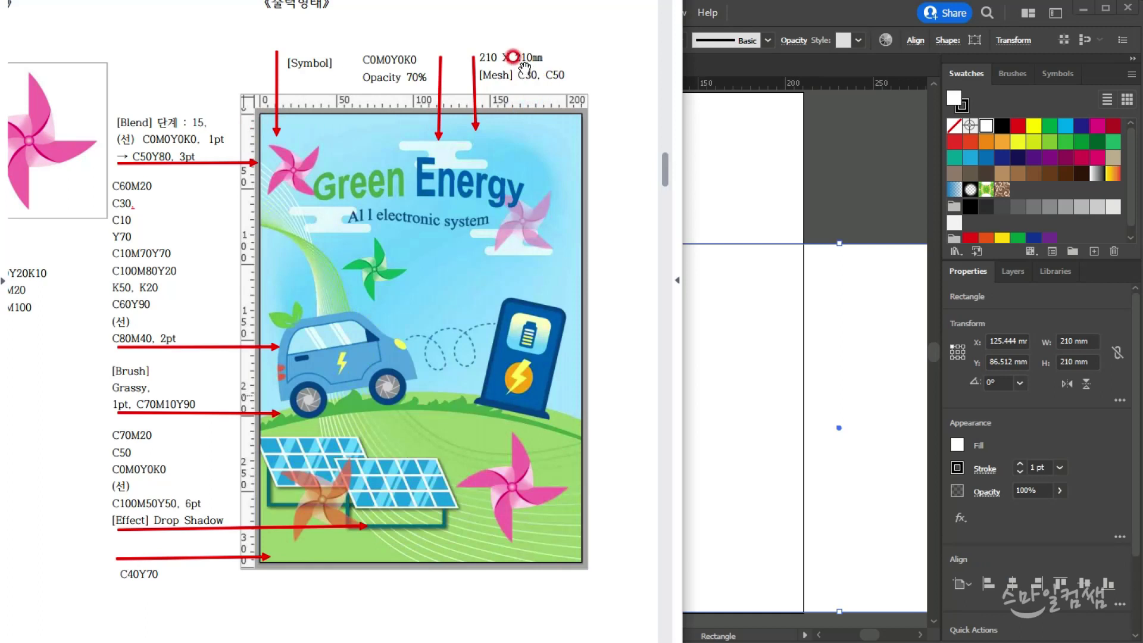
pyautogui.click(961, 107)
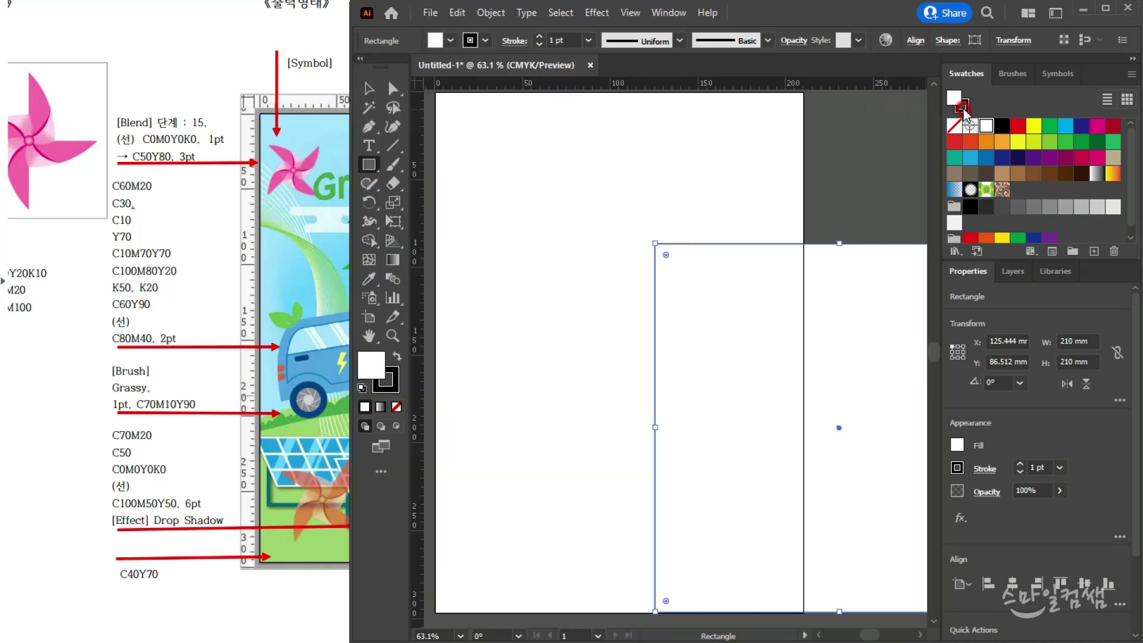
pyautogui.click(953, 125)
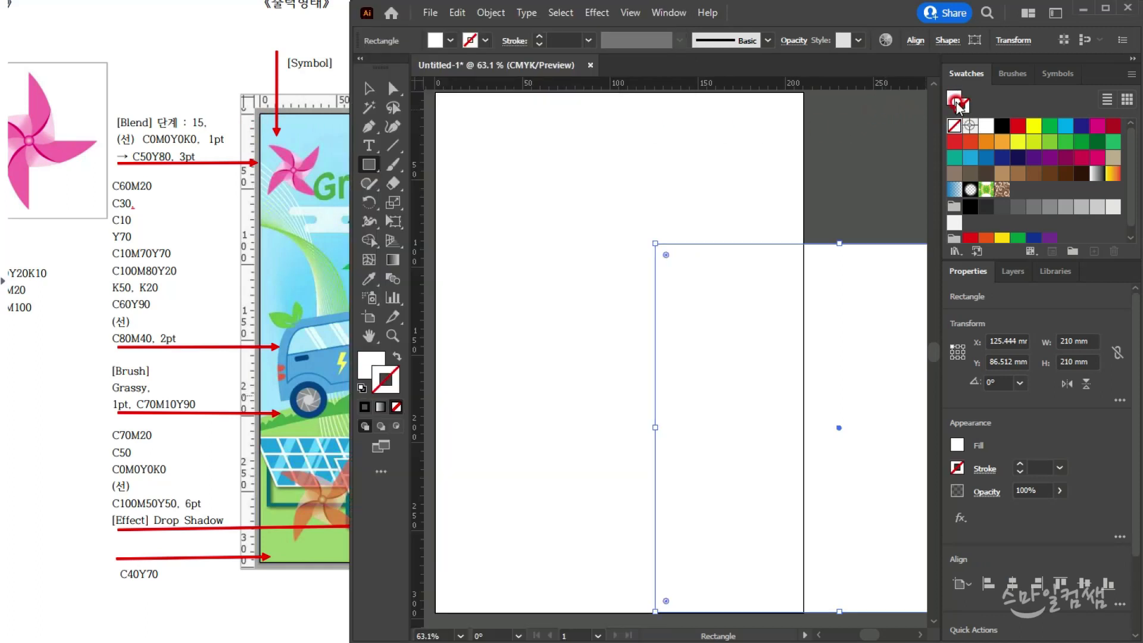
pyautogui.doubleClick(953, 97)
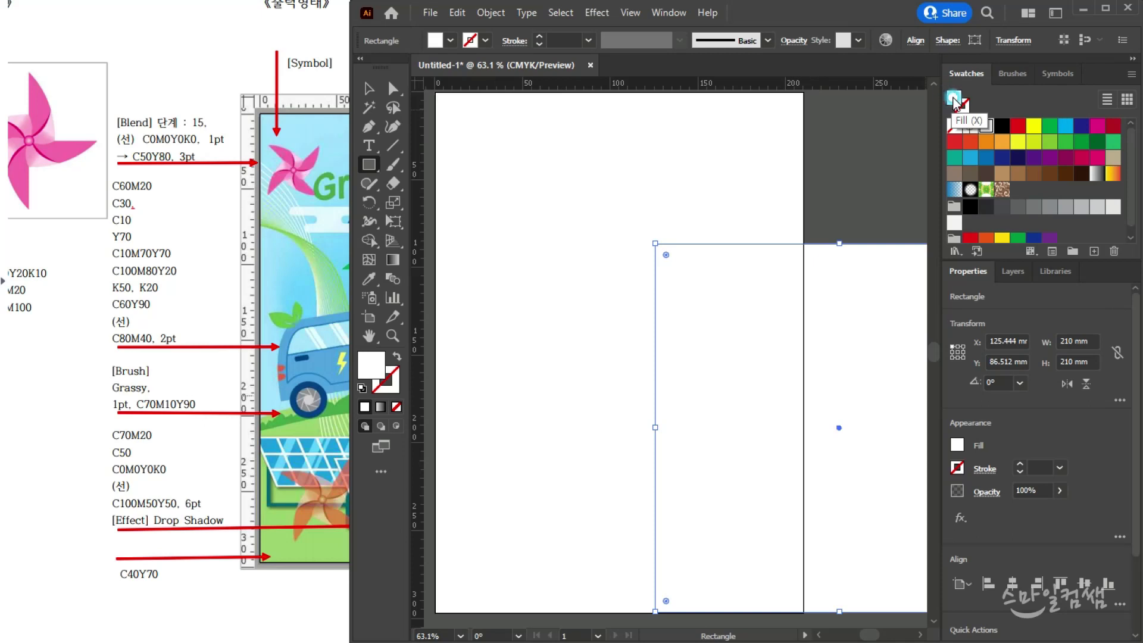
pyautogui.click(890, 284)
pyautogui.write('30')
pyautogui.press('Return')
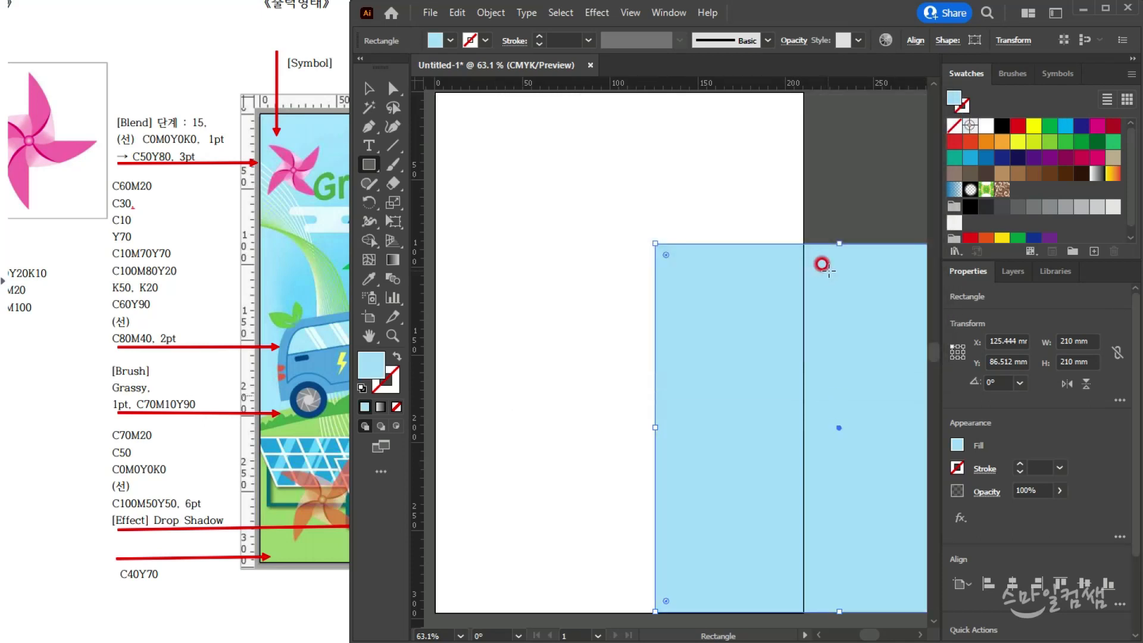
# Move the blue rectangle to the artboard's upper-left corner at X 0 mm, Y 0 mm.
pyautogui.click(370, 90)
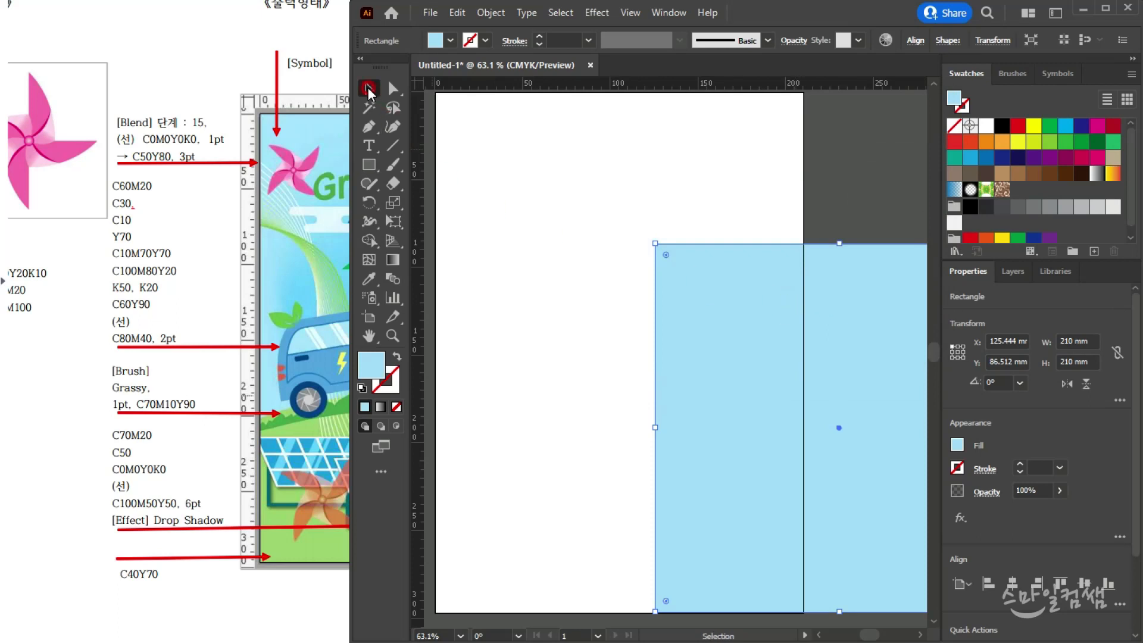
pyautogui.scroll(-1, 668, 301)
pyautogui.moveTo(707, 341); pyautogui.dragTo(531, 219)
pyautogui.click(821, 206)
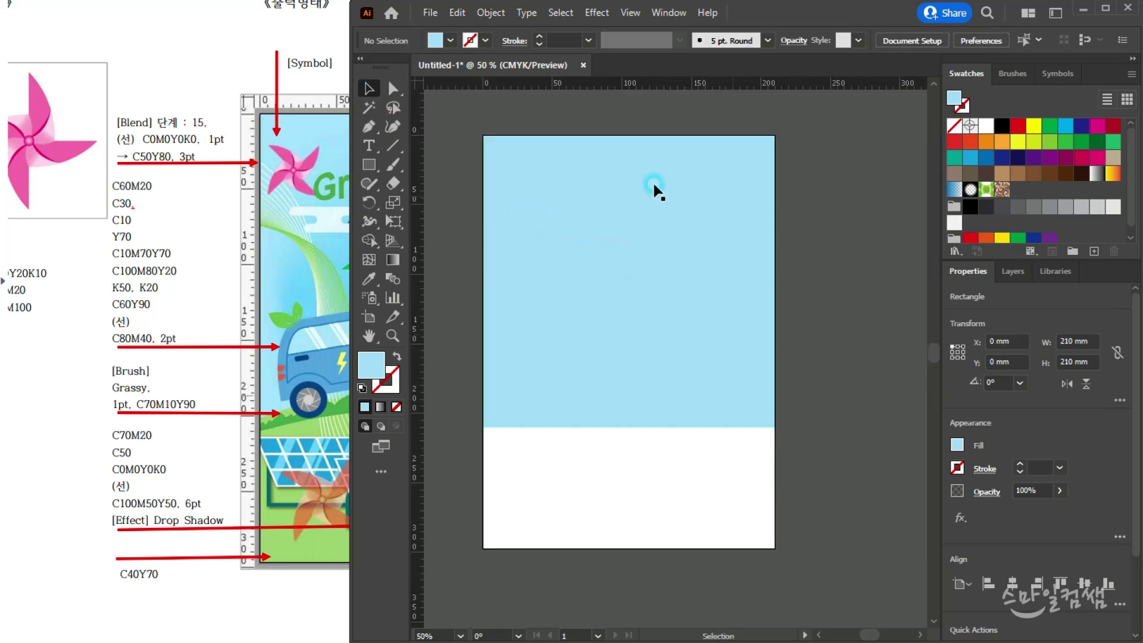
pyautogui.click(489, 151)
pyautogui.scroll(2, 475, 121)
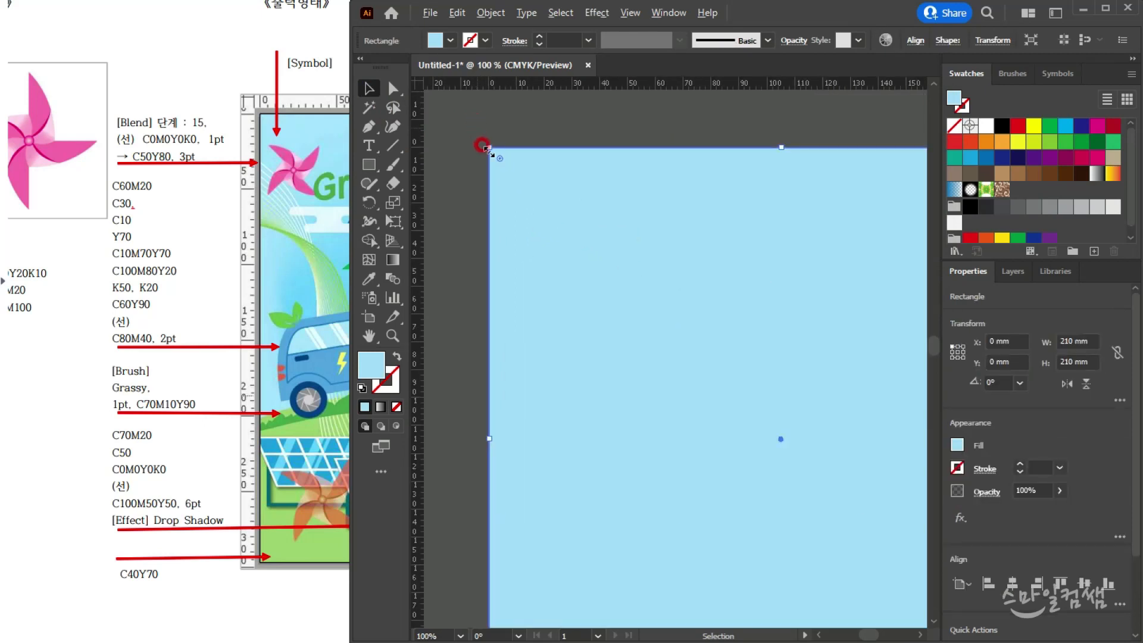
pyautogui.scroll(1, 839, 102)
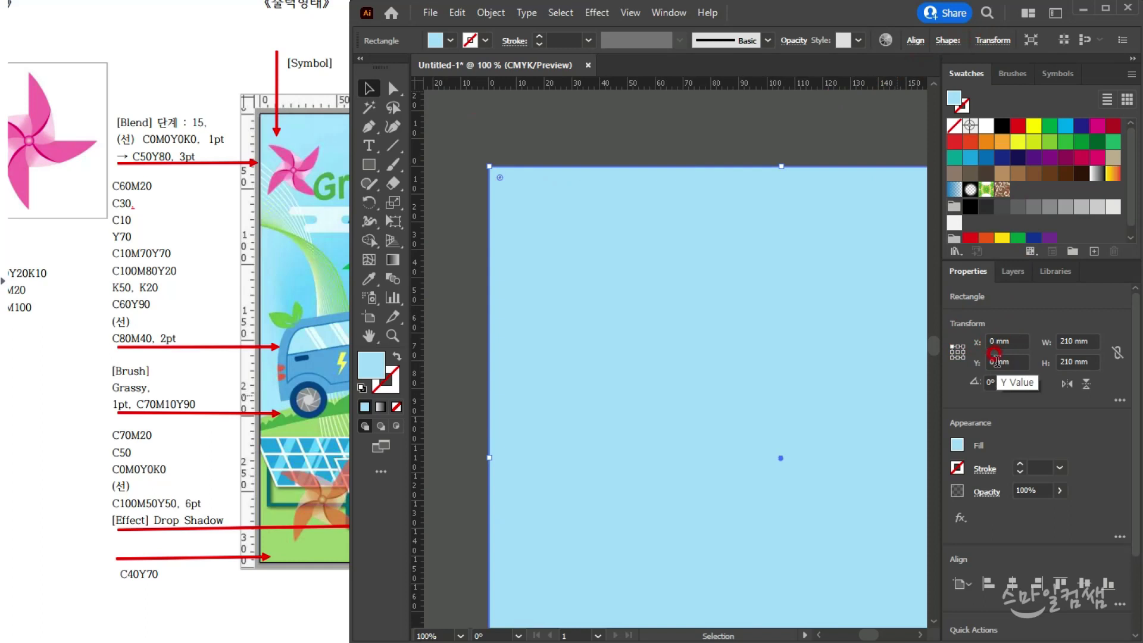
pyautogui.moveTo(640, 305); pyautogui.dragTo(604, 257)
pyautogui.scroll(-1, 612, 263)
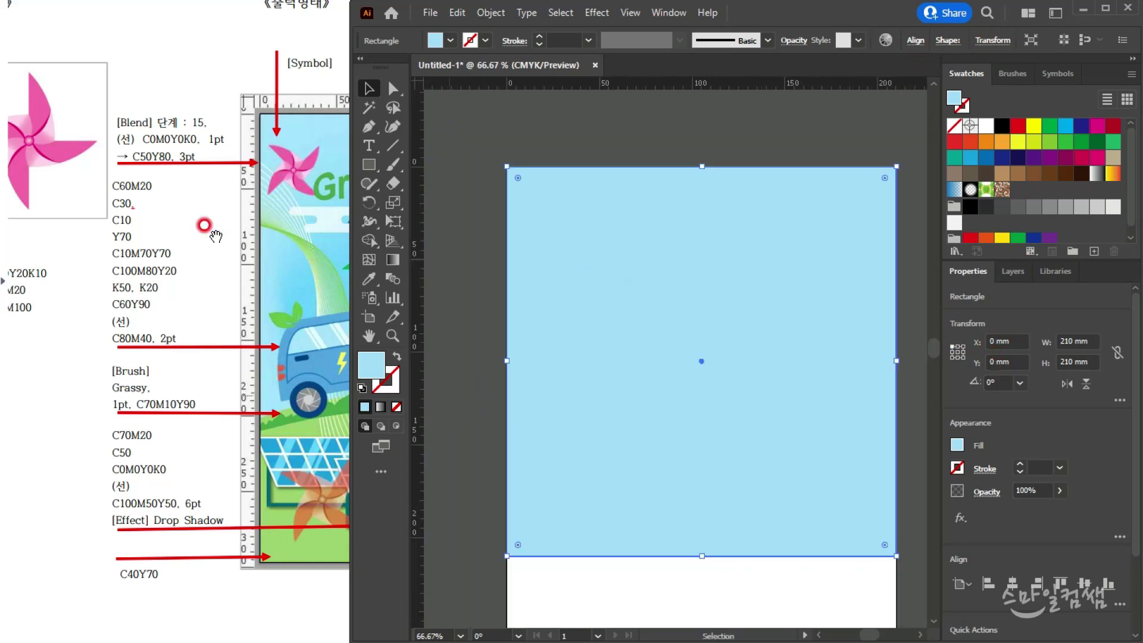
# Add a gradient mesh point to the blue rectangle at about X 127 mm, Y 55 mm.
pyautogui.click(282, 239)
pyautogui.scroll(-1, 135, 208)
pyautogui.moveTo(341, 1); pyautogui.dragTo(135, 1)
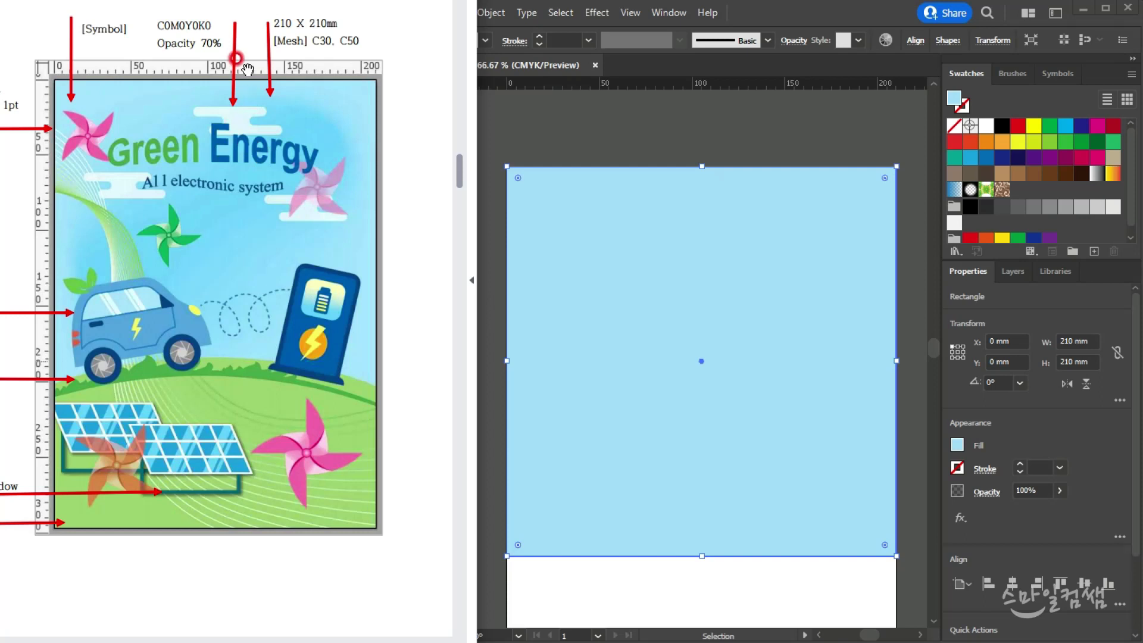
pyautogui.click(493, 339)
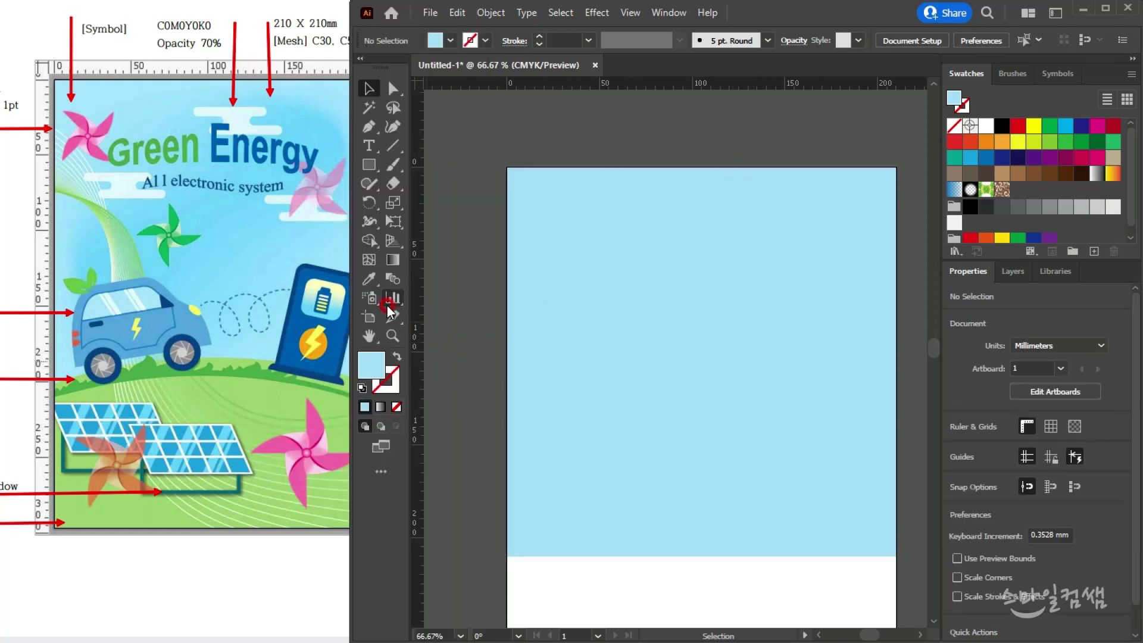
pyautogui.hotkey('ctrl', 'a')
pyautogui.click(370, 261)
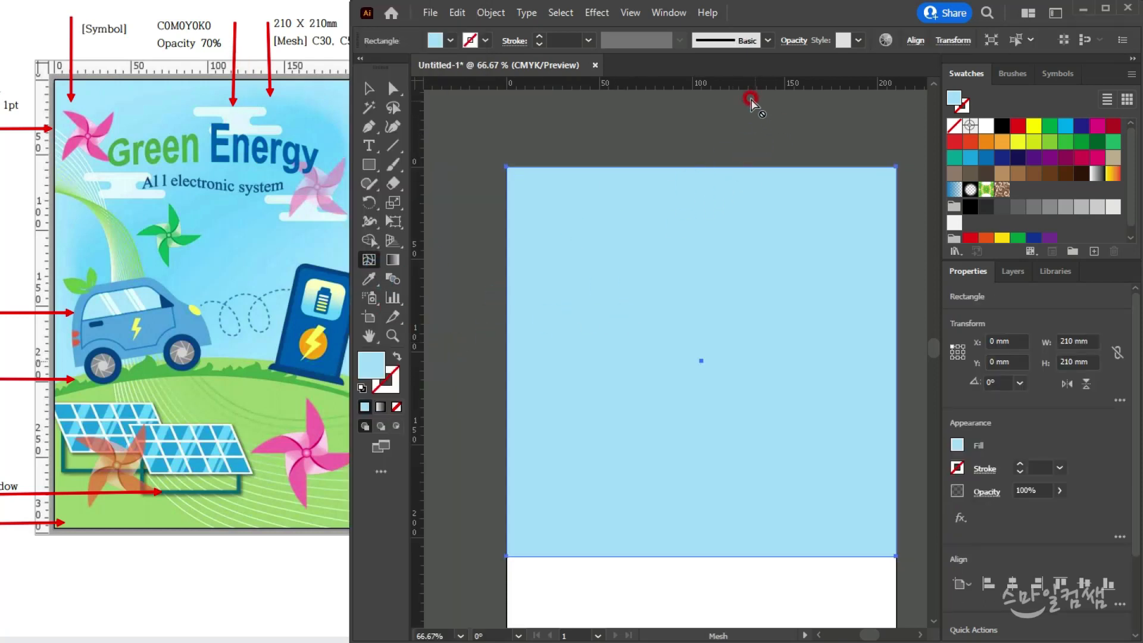
pyautogui.click(742, 268)
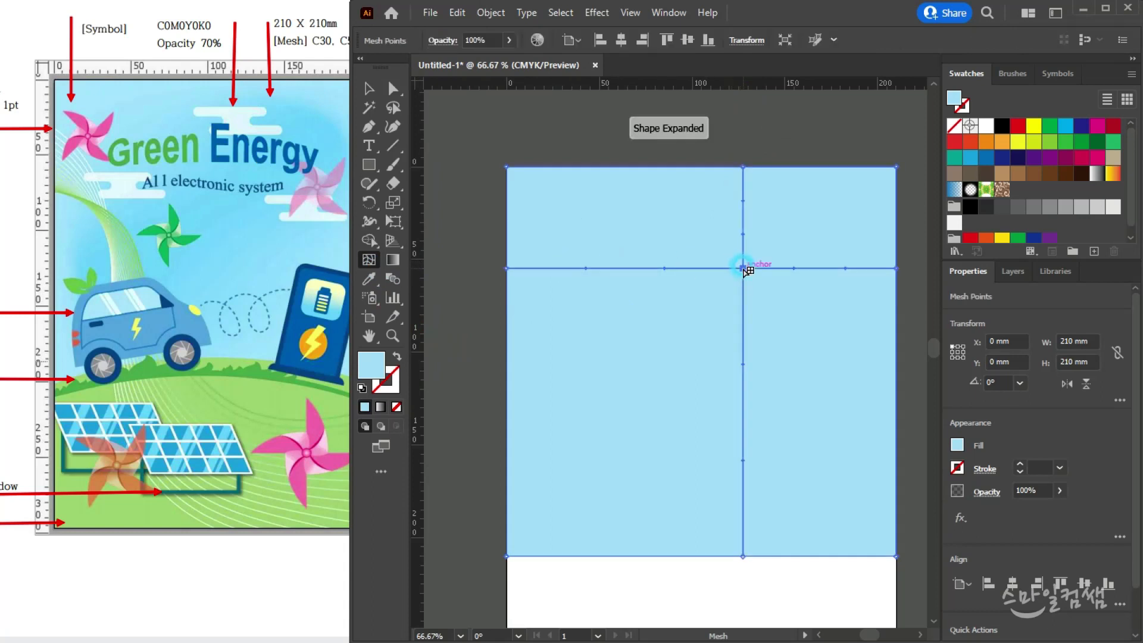
# Set the sky's mesh point at about X 127 mm, Y 55 mm to C50 M0 Y0 K0.
pyautogui.click(268, 156)
pyautogui.moveTo(306, 1); pyautogui.dragTo(267, 2)
pyautogui.click(795, 20)
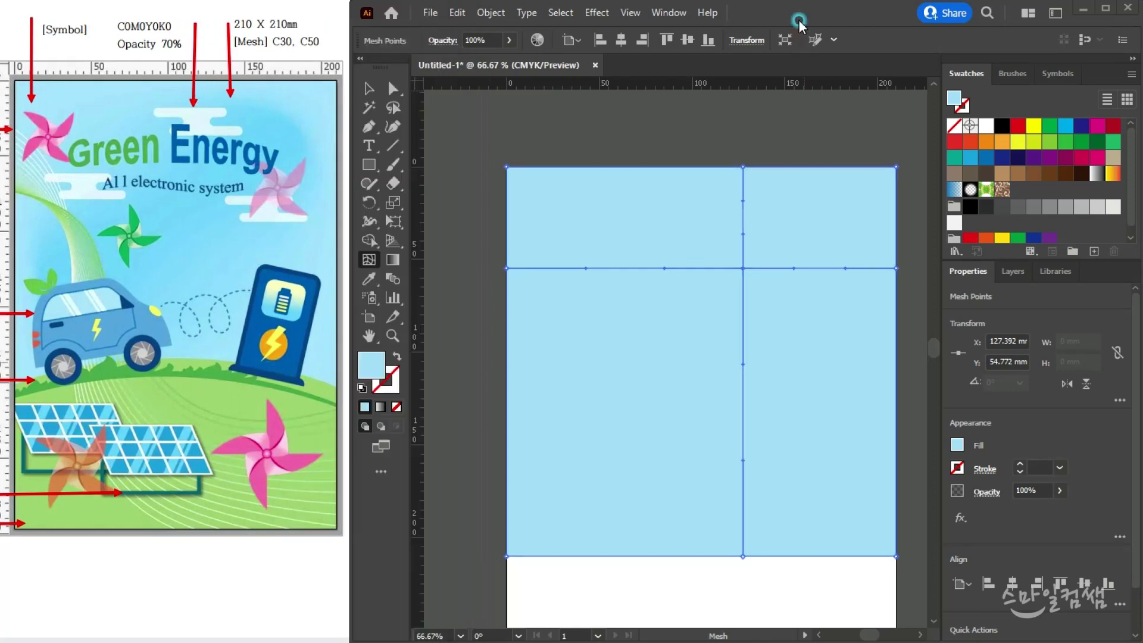
pyautogui.doubleClick(957, 101)
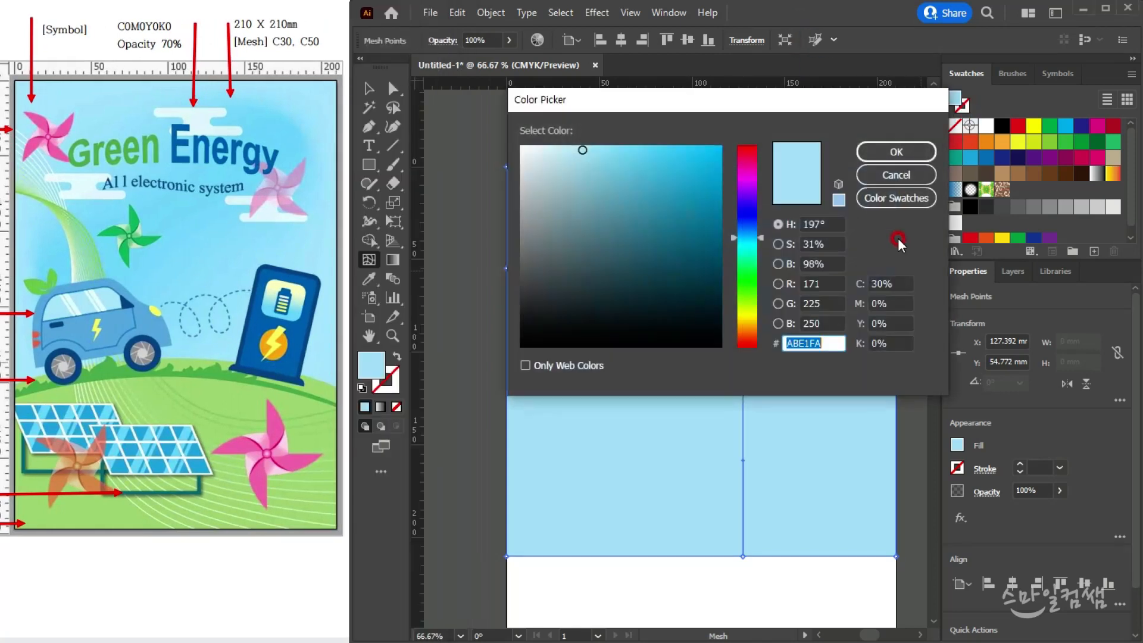
pyautogui.press('Tab')
pyautogui.write('5')
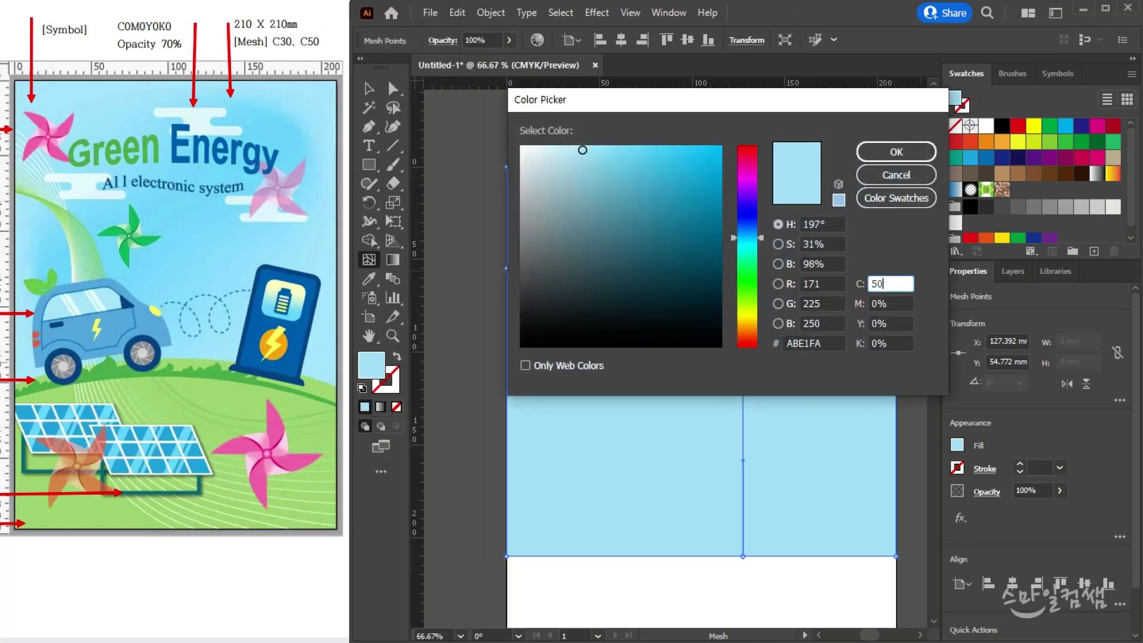
pyautogui.write('0')
pyautogui.press('Return')
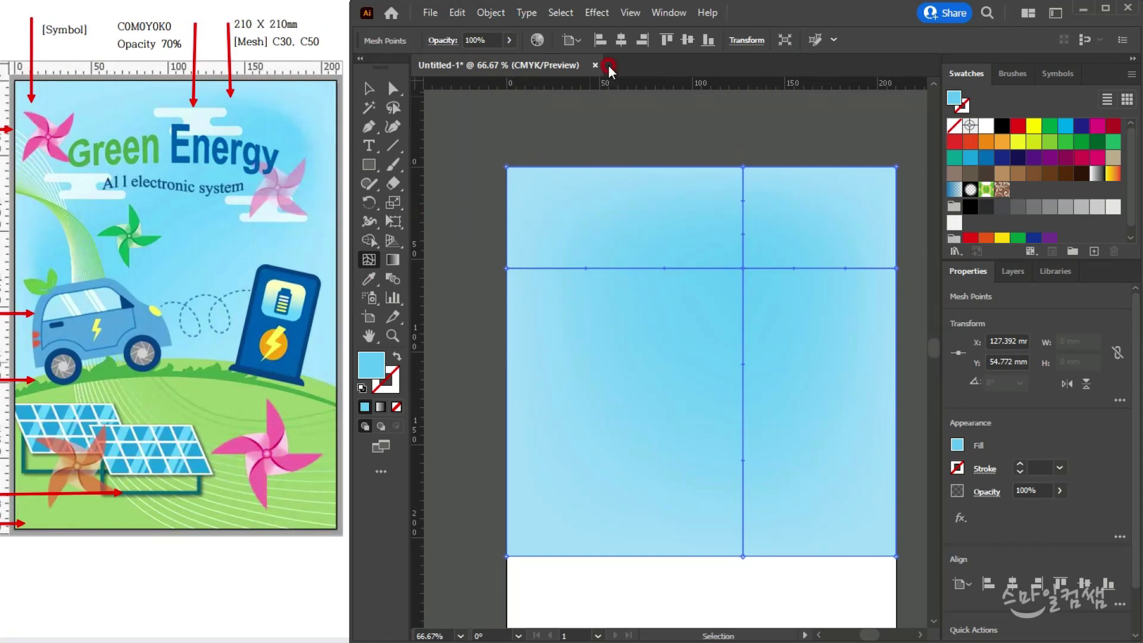
# Add a lower-left mesh point at about X 32 mm, Y 121 mm and move the upper one to about X 164 mm, Y 35 mm.
pyautogui.click(616, 393)
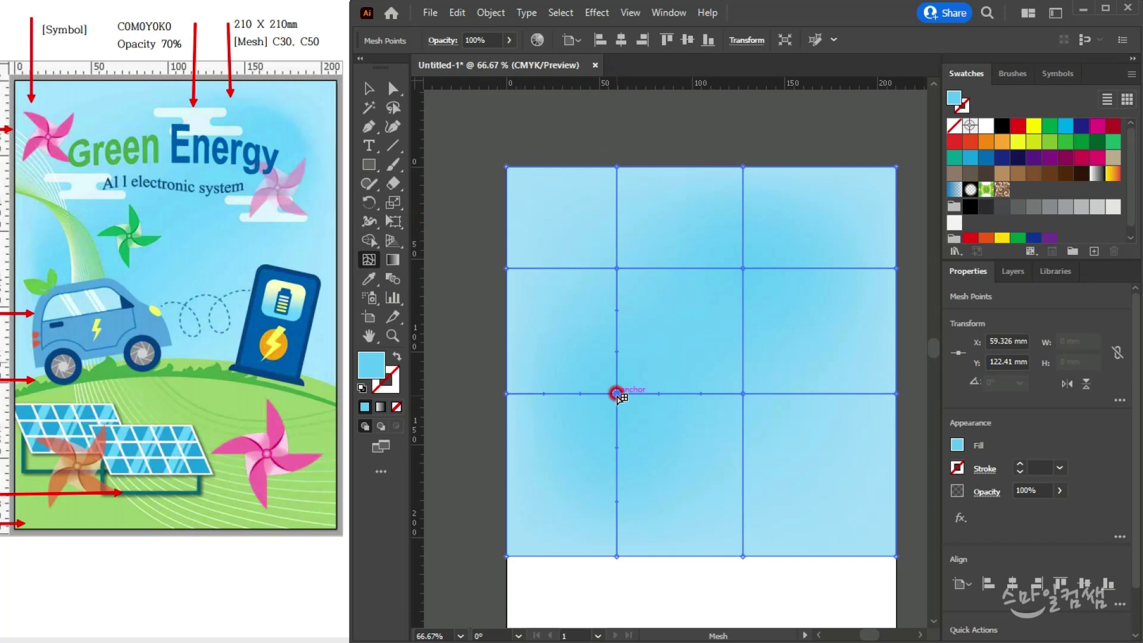
pyautogui.moveTo(616, 394); pyautogui.dragTo(580, 393)
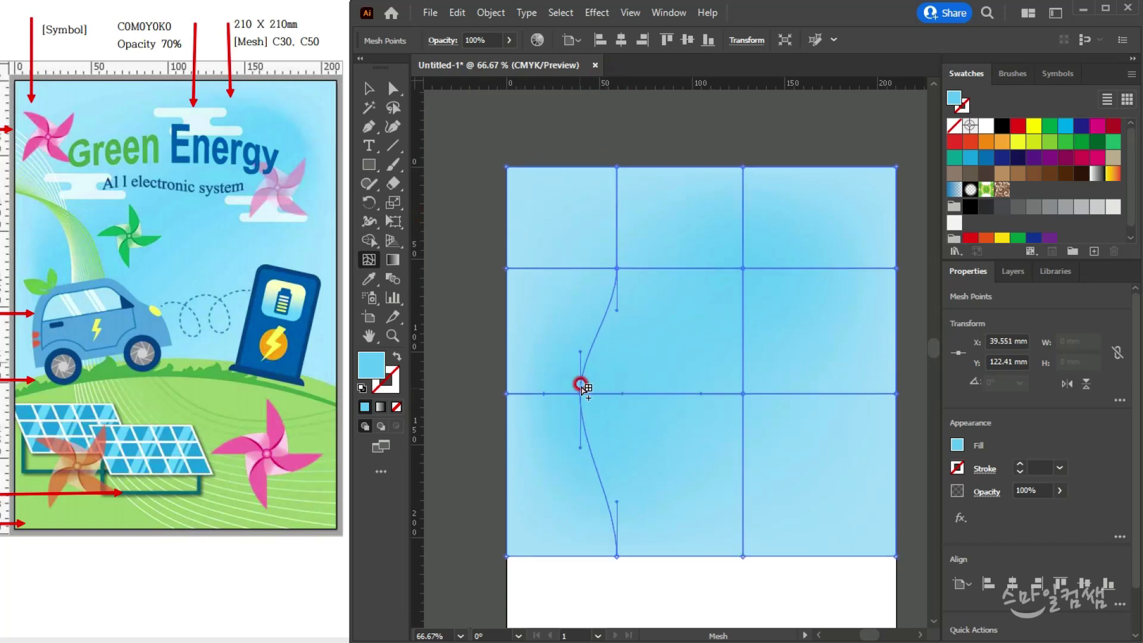
pyautogui.moveTo(744, 268); pyautogui.dragTo(811, 231)
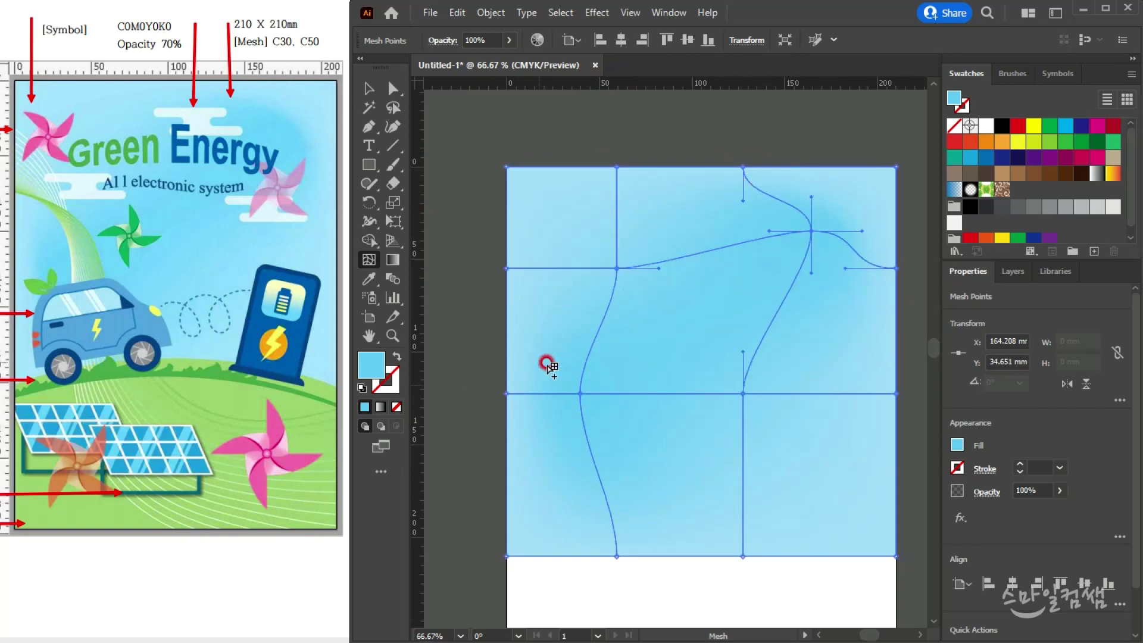
pyautogui.moveTo(581, 392); pyautogui.dragTo(566, 390)
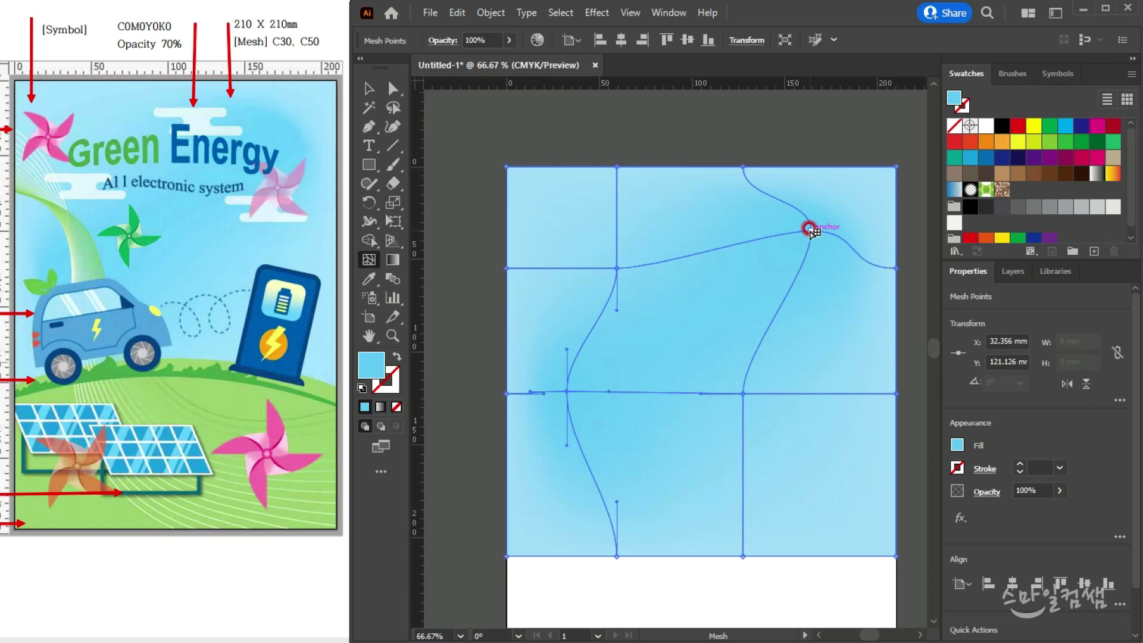
# Select the whole gradient mesh sky and lock it in place at X 0 mm, Y 0 mm.
pyautogui.click(371, 89)
pyautogui.click(671, 115)
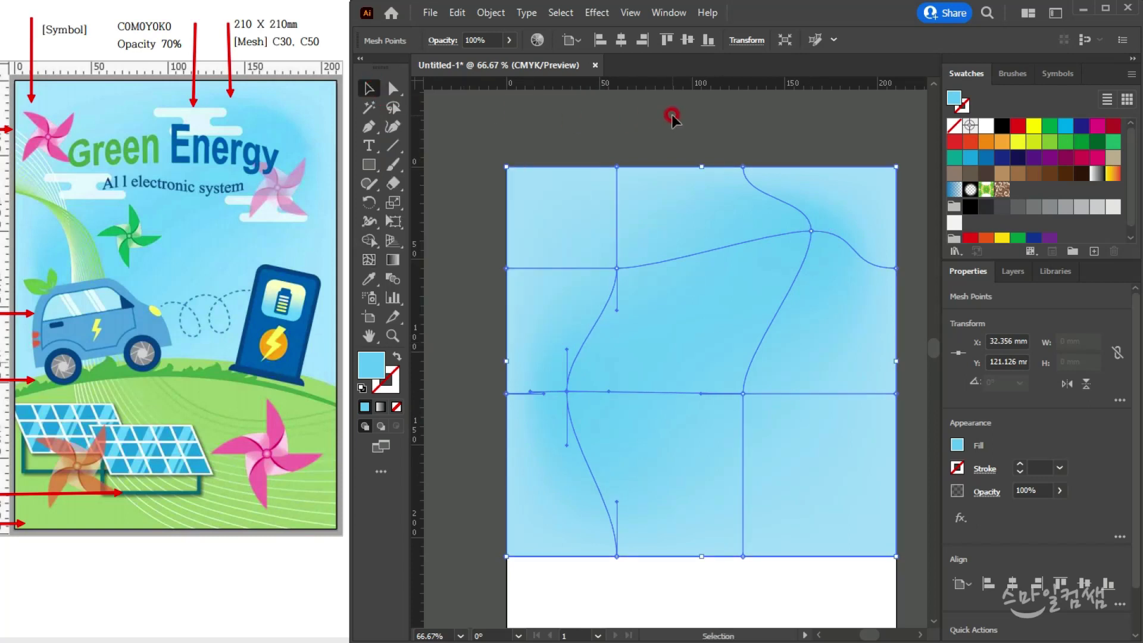
pyautogui.click(713, 389)
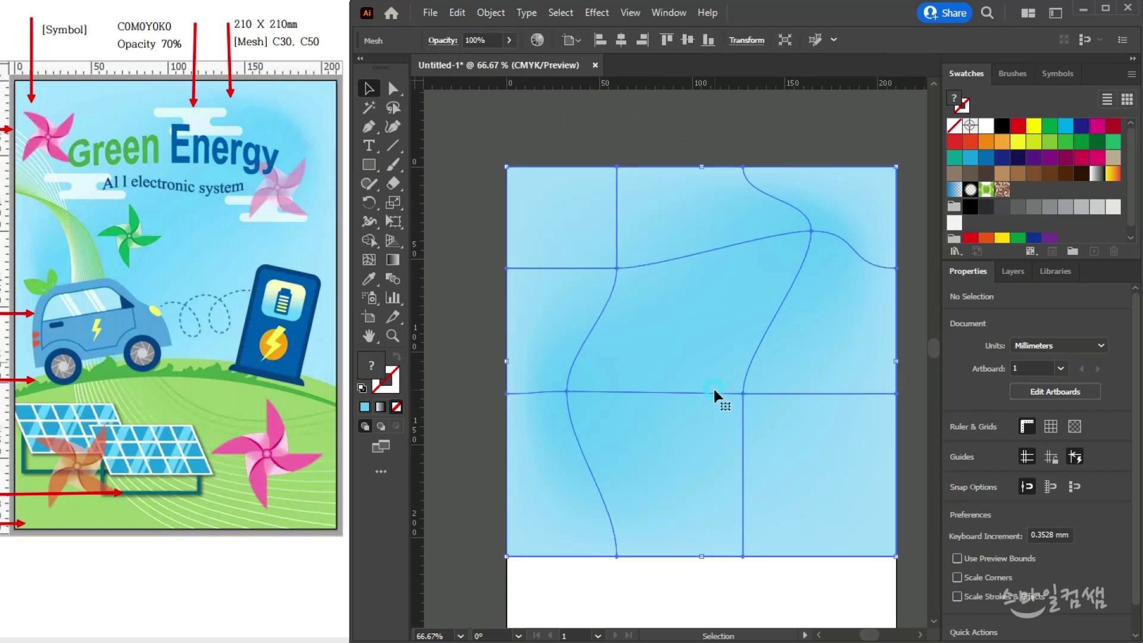
pyautogui.moveTo(713, 391); pyautogui.dragTo(698, 441)
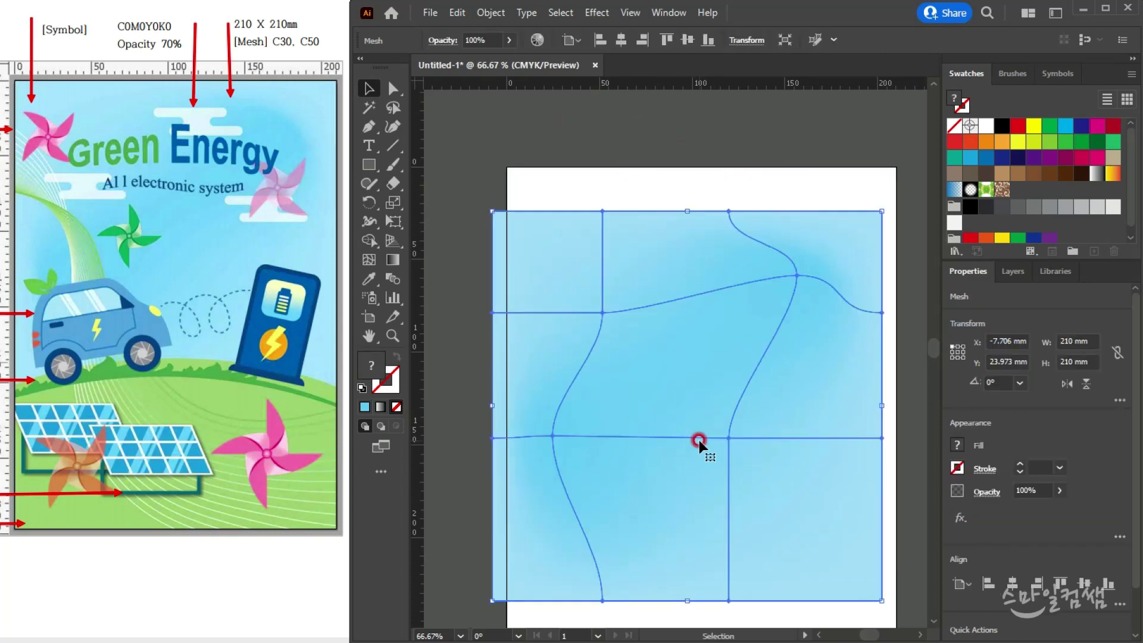
pyautogui.hotkey('ctrl', 'z')
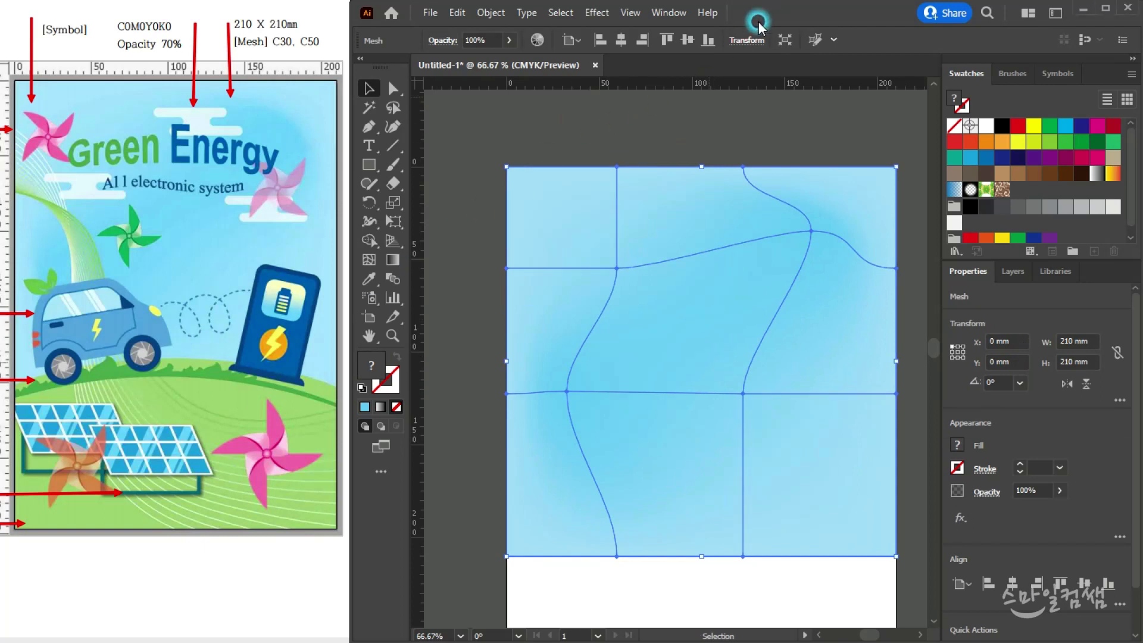
pyautogui.click(492, 13)
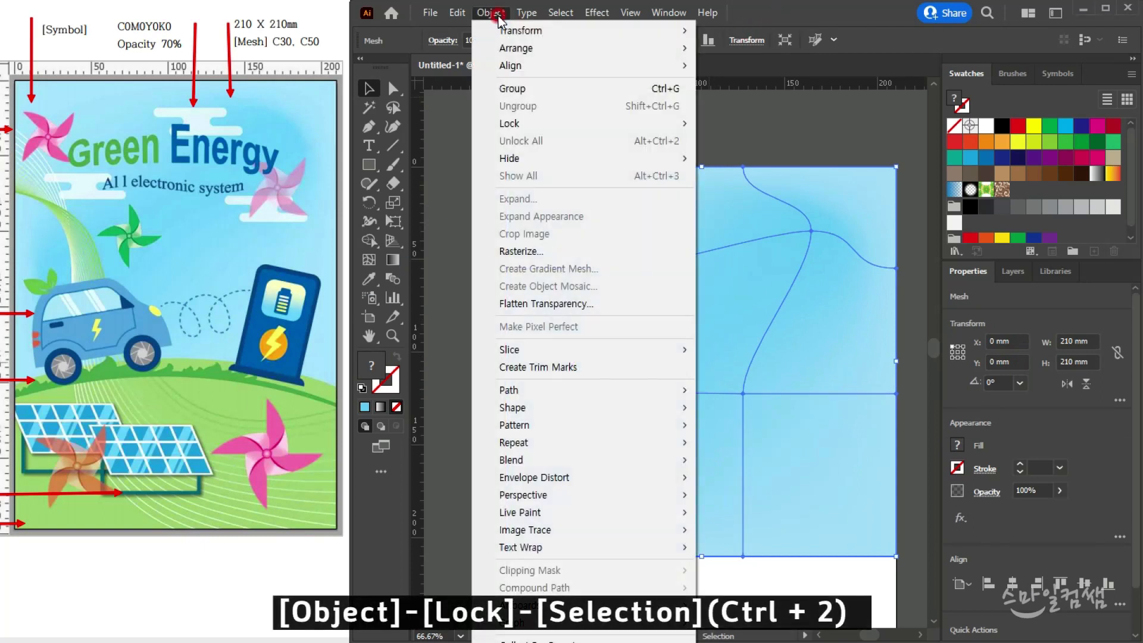
pyautogui.moveTo(551, 128)
pyautogui.click(744, 124)
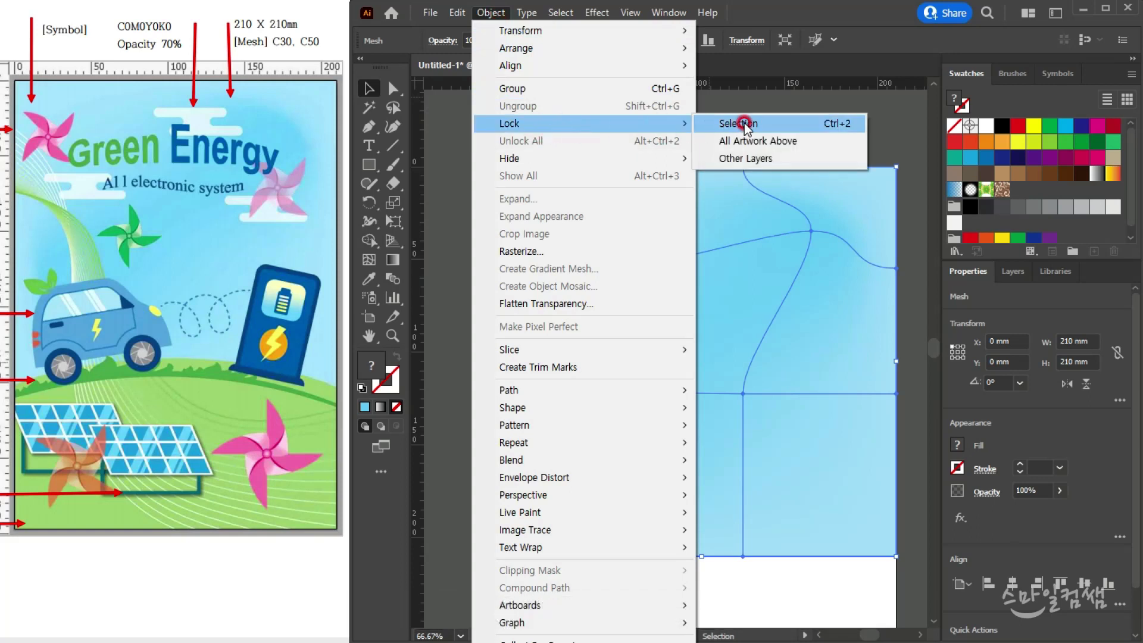
pyautogui.click(752, 349)
pyautogui.moveTo(559, 255); pyautogui.dragTo(628, 336)
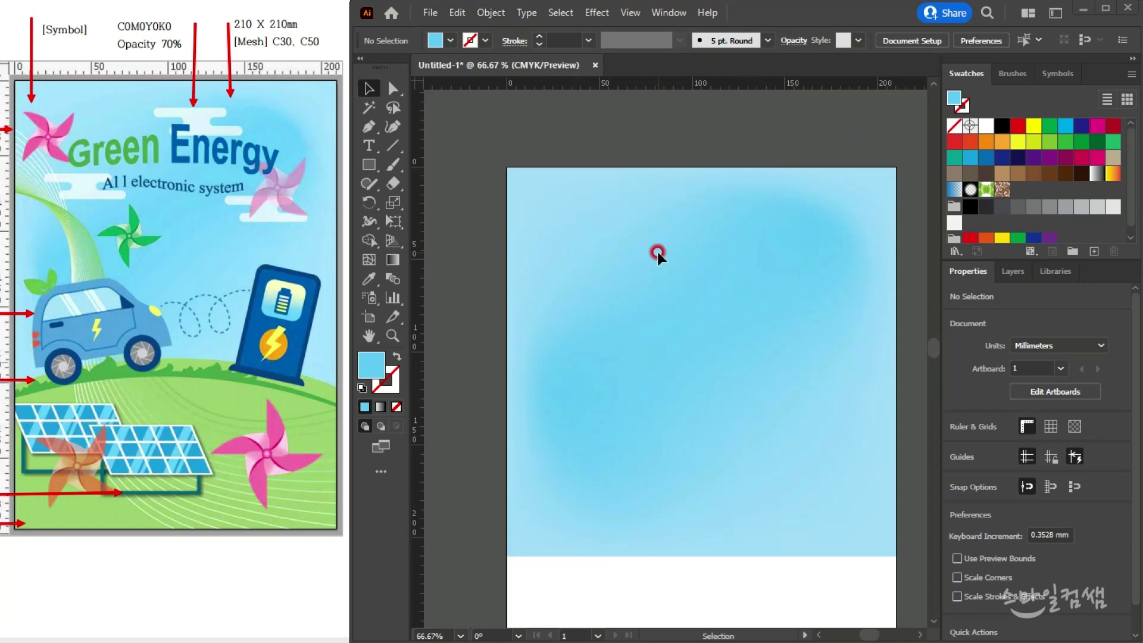
# Draw a fully rounded horizontal bar about 96 × 13 mm on the upper sky and fill it with white.
pyautogui.moveTo(174, 142)
pyautogui.mouseDown()
pyautogui.moveTo(172, 113)
pyautogui.moveTo(220, 114)
pyautogui.moveTo(160, 116)
pyautogui.moveTo(247, 118)
pyautogui.moveTo(162, 136)
pyautogui.moveTo(234, 137)
pyautogui.moveTo(165, 109)
pyautogui.moveTo(143, 125)
pyautogui.moveTo(223, 128)
pyautogui.moveTo(172, 136)
pyautogui.mouseUp()
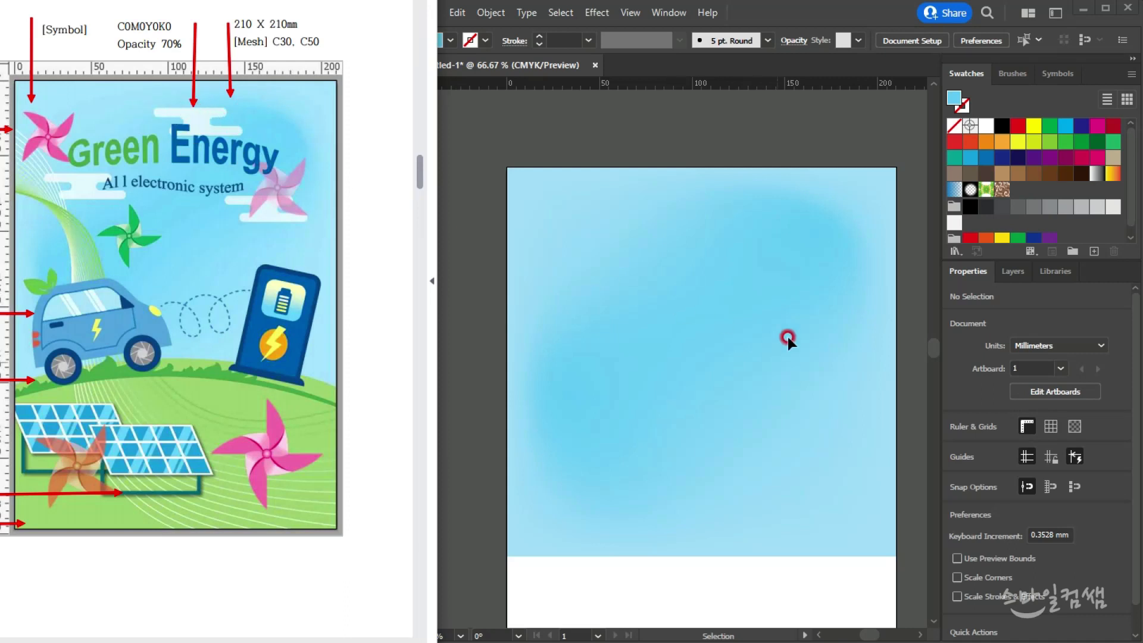
pyautogui.click(773, 330)
pyautogui.moveTo(372, 165); pyautogui.dragTo(445, 187)
pyautogui.hotkey('ctrl', '=')
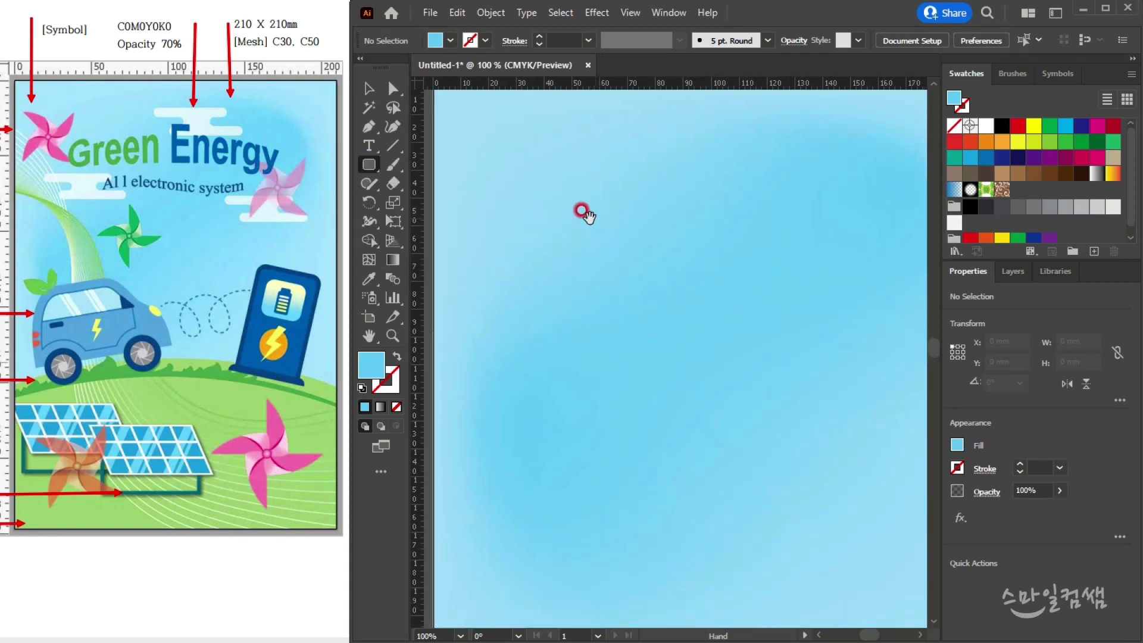
pyautogui.moveTo(502, 162); pyautogui.dragTo(690, 166)
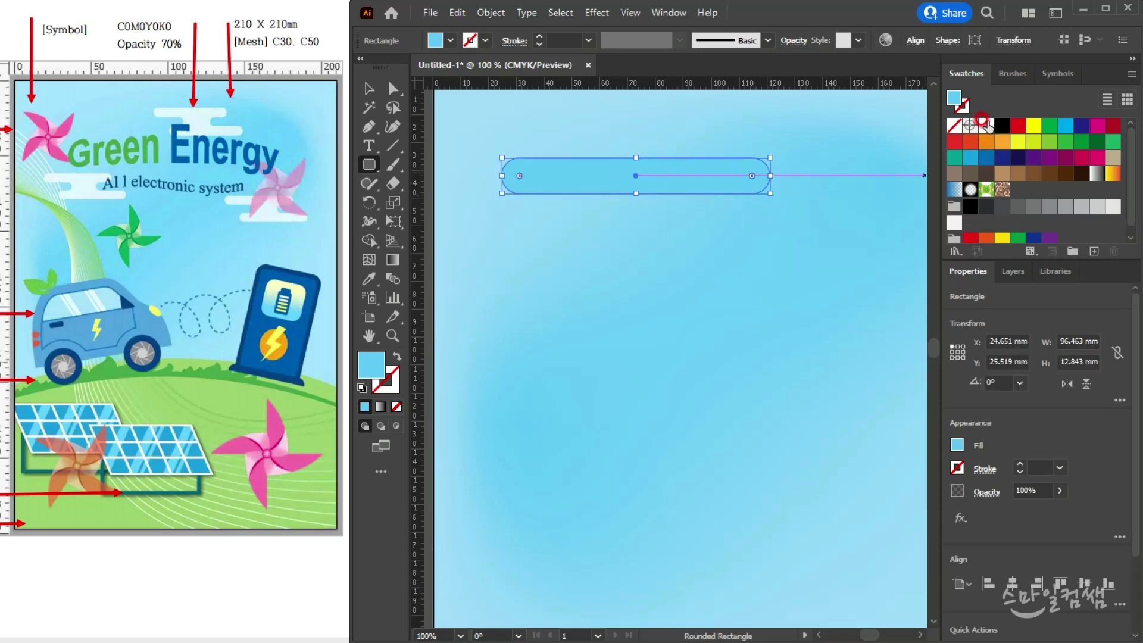
pyautogui.click(985, 125)
pyautogui.click(365, 89)
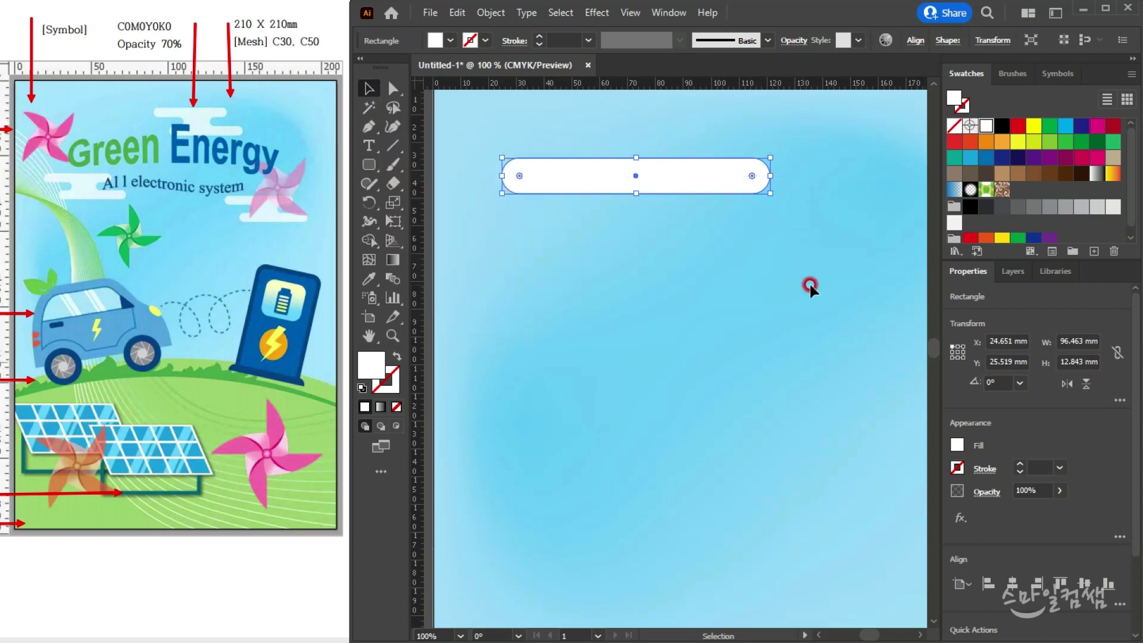
# Duplicate the white bar to form a second row of two overlapping bars directly beneath the first bar.
pyautogui.moveTo(711, 179); pyautogui.dragTo(795, 224)
pyautogui.click(676, 241)
pyautogui.click(677, 225)
pyautogui.moveTo(824, 229); pyautogui.dragTo(656, 237)
pyautogui.moveTo(752, 268); pyautogui.dragTo(563, 146)
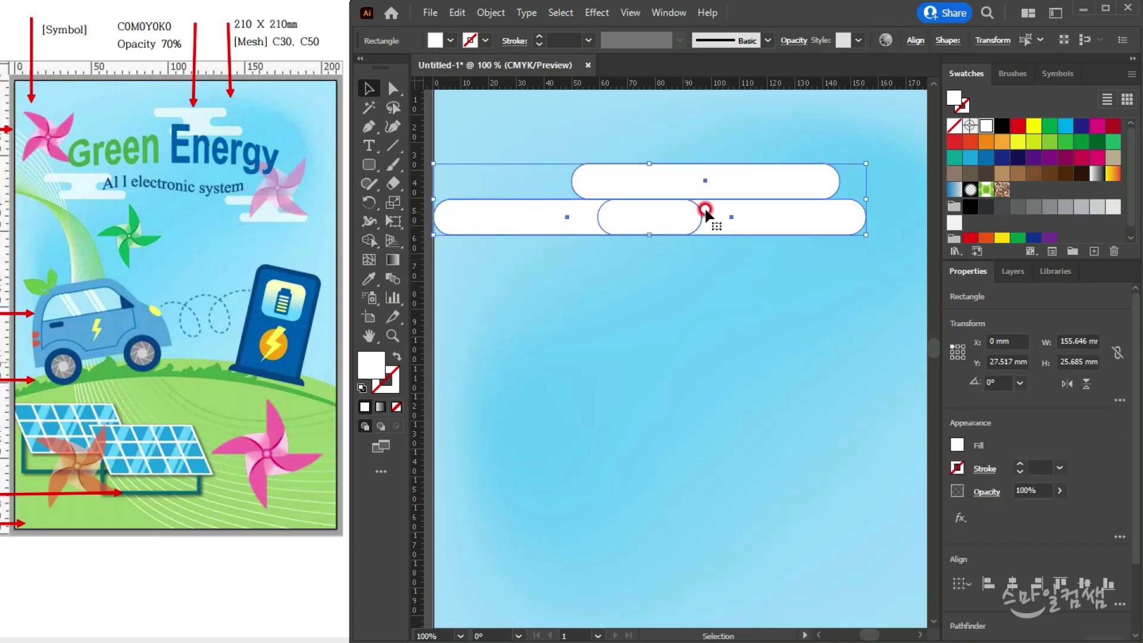
# Shorten the second row's left bar and copy it to the right end of the same row.
pyautogui.click(668, 294)
pyautogui.click(620, 221)
pyautogui.moveTo(700, 217); pyautogui.dragTo(652, 227)
pyautogui.click(553, 238)
pyautogui.moveTo(509, 221); pyautogui.dragTo(835, 223)
pyautogui.click(830, 279)
pyautogui.moveTo(557, 137); pyautogui.dragTo(875, 296)
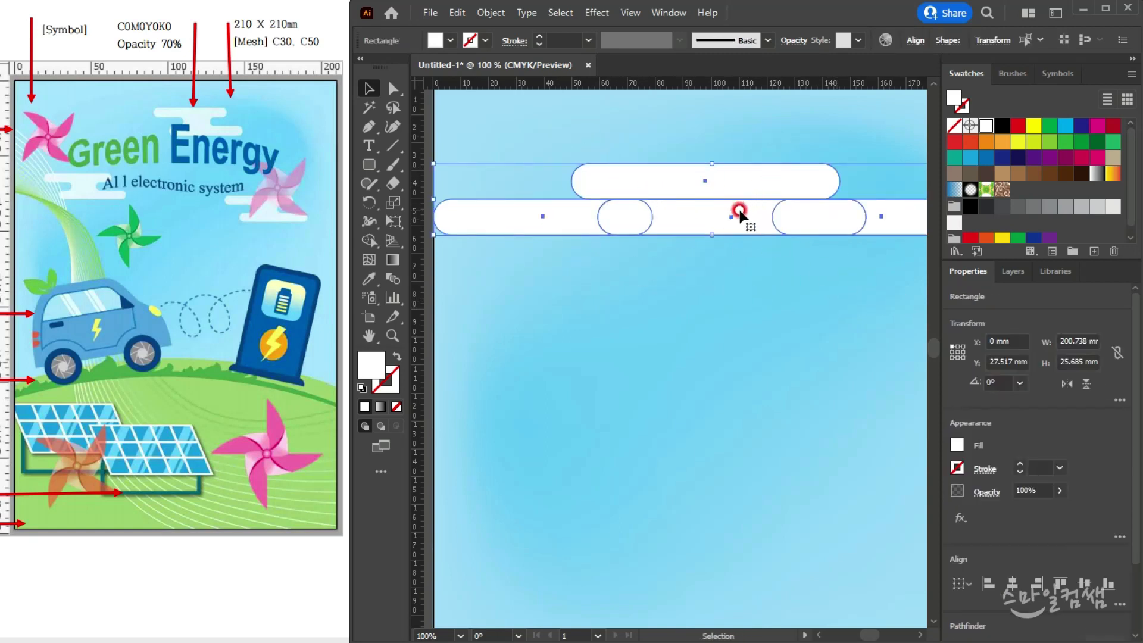
# Duplicate the second row's middle bar into a third row directly below, offset to the right.
pyautogui.click(722, 271)
pyautogui.click(725, 220)
pyautogui.moveTo(799, 229); pyautogui.dragTo(822, 279)
pyautogui.hotkey('ctrl', 'z')
pyautogui.click(703, 216)
pyautogui.moveTo(703, 215); pyautogui.dragTo(767, 260)
pyautogui.moveTo(556, 156); pyautogui.dragTo(783, 302)
pyautogui.hotkey('ctrl', '-')
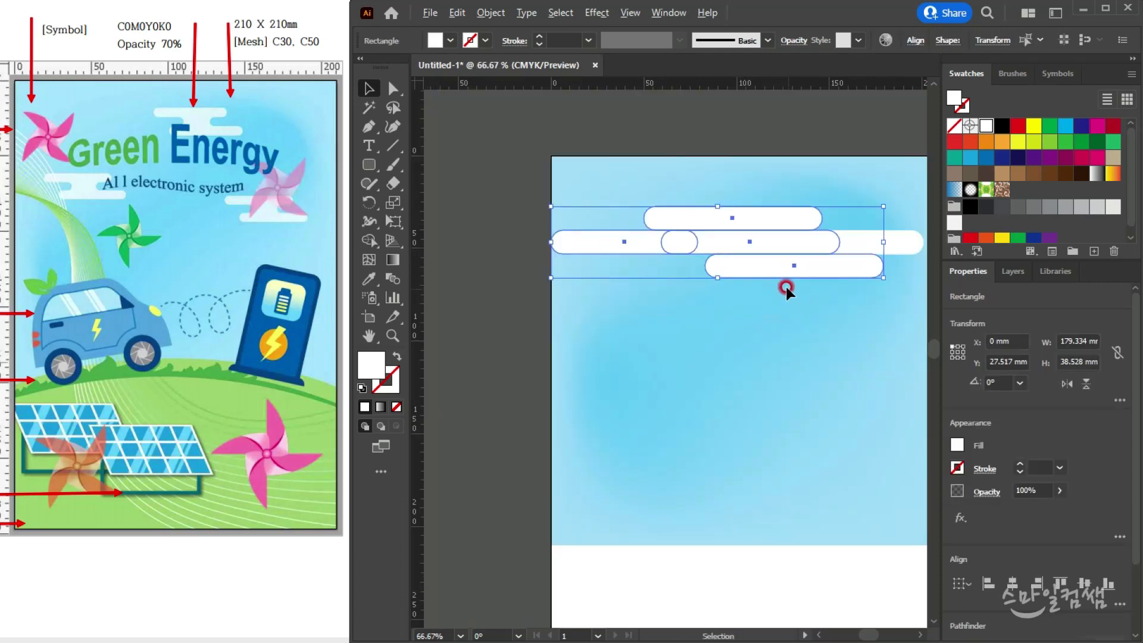
# Shift the third-row bar left and move the second row's left bar inward to about X 10 mm.
pyautogui.scroll(-1, 774, 288)
pyautogui.hscroll(1, 761, 290)
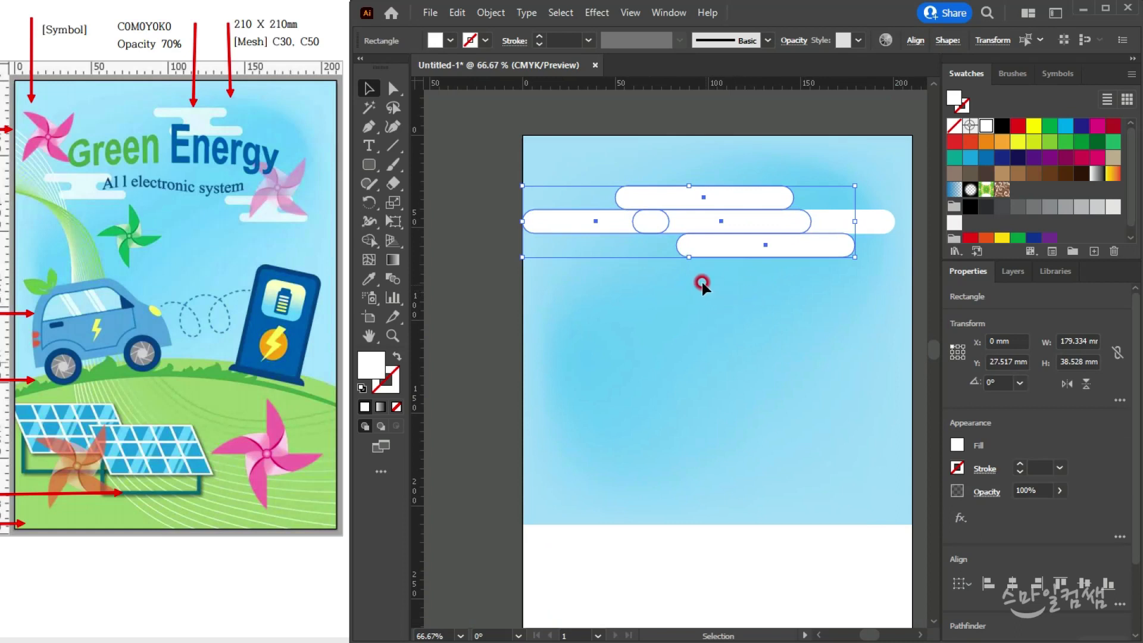
pyautogui.click(720, 290)
pyautogui.moveTo(722, 246); pyautogui.dragTo(708, 243)
pyautogui.click(688, 323)
pyautogui.click(678, 225)
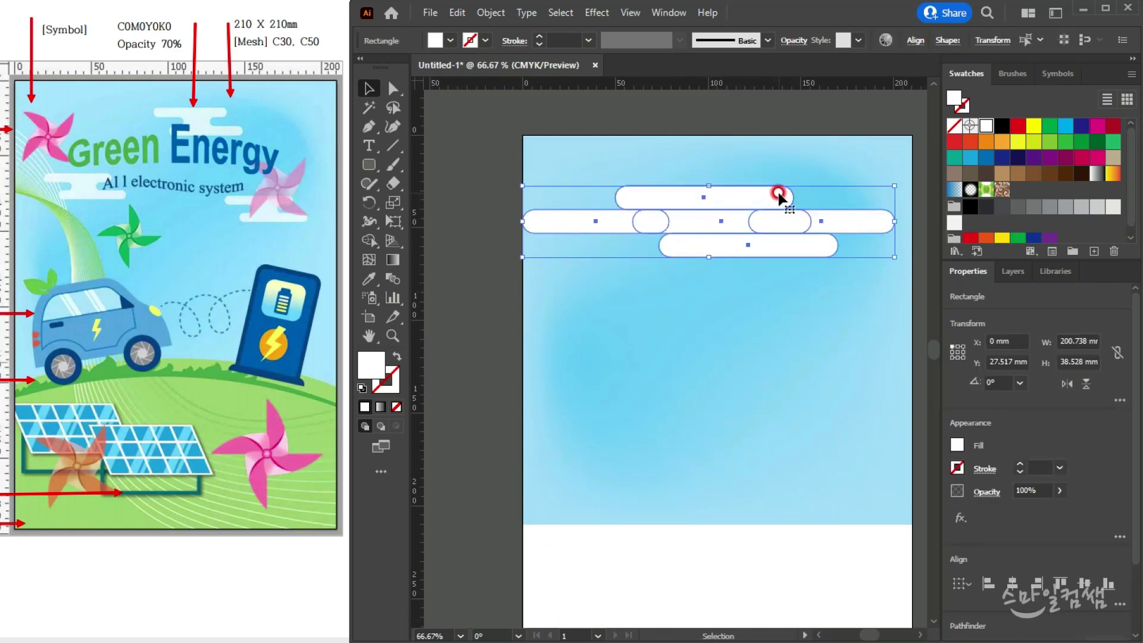
pyautogui.click(714, 328)
pyautogui.moveTo(607, 217); pyautogui.dragTo(626, 217)
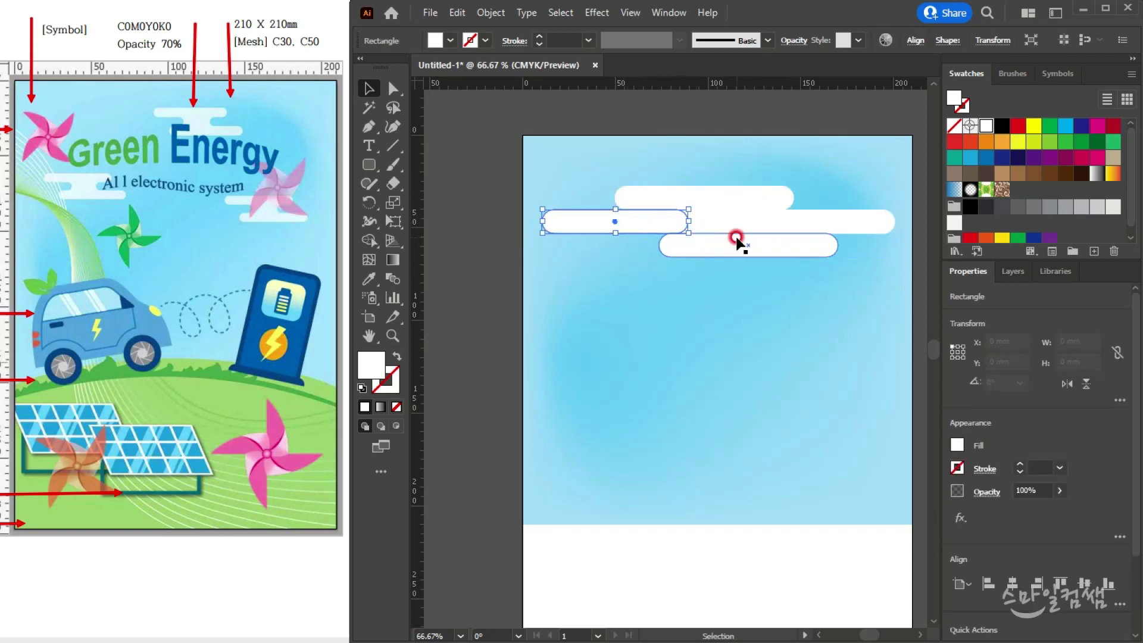
pyautogui.moveTo(711, 249); pyautogui.dragTo(695, 247)
# Select all five bars and cut away the second row's left and right end bars with the Shape Builder, leaving concave notches.
pyautogui.click(567, 184)
pyautogui.moveTo(566, 182); pyautogui.dragTo(841, 313)
pyautogui.scroll(1, 597, 215)
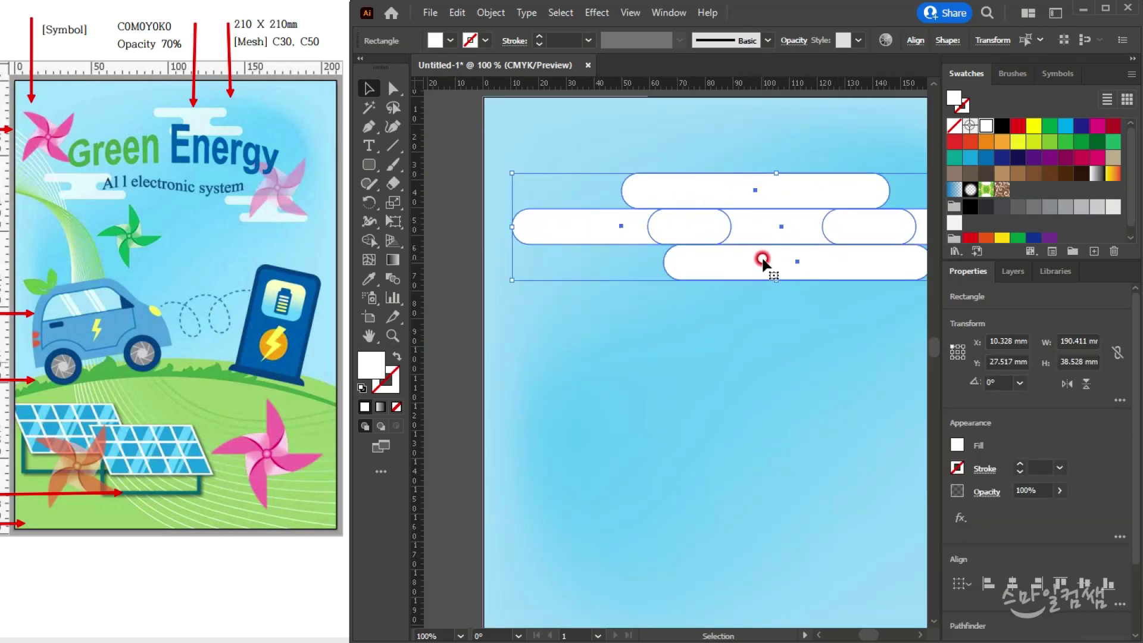
pyautogui.hscroll(4, 833, 248)
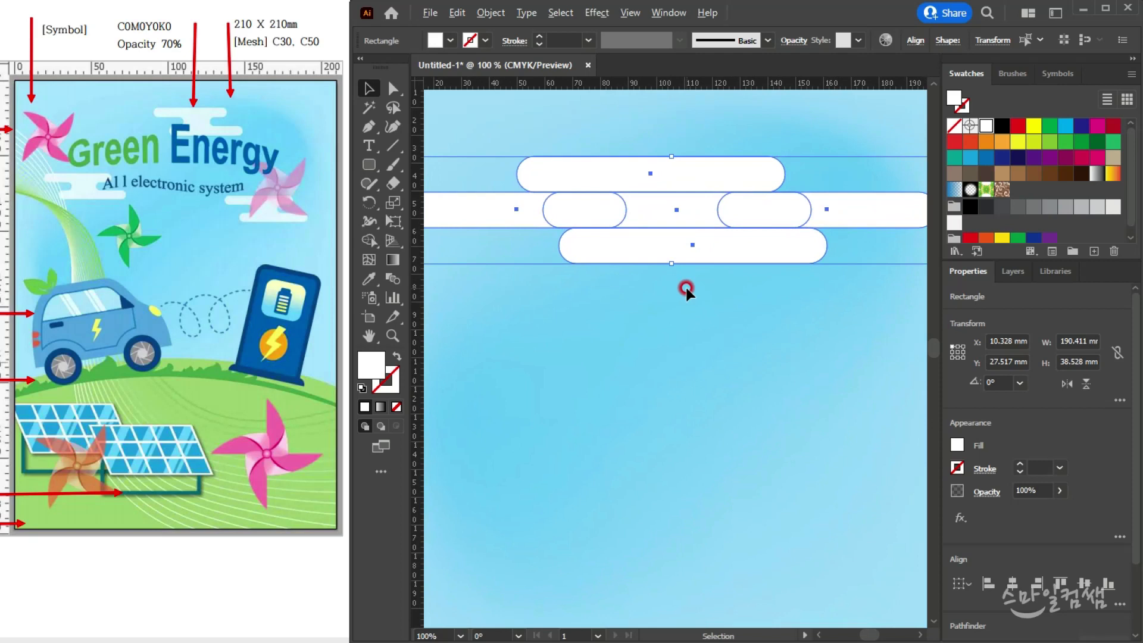
pyautogui.scroll(-1, 685, 287)
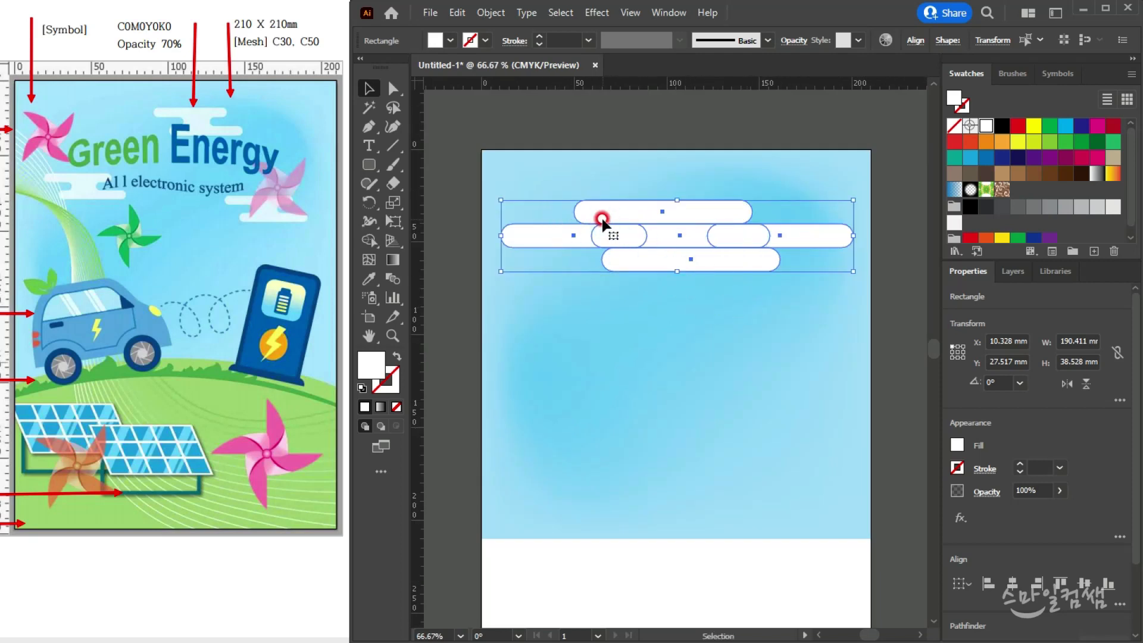
pyautogui.scroll(2, 602, 221)
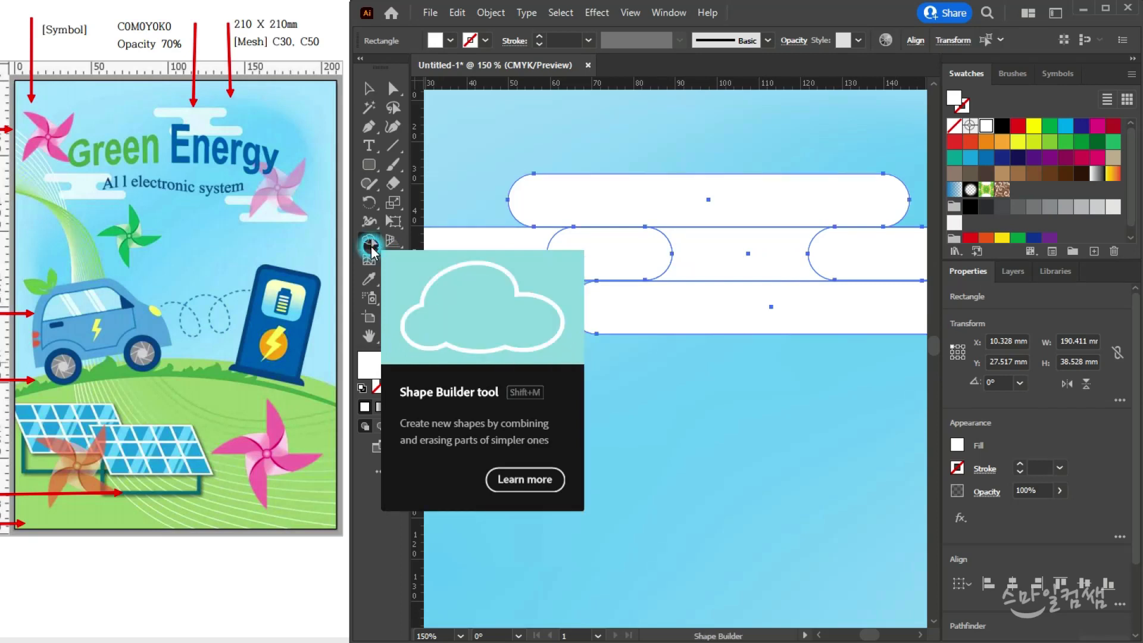
pyautogui.click(369, 245)
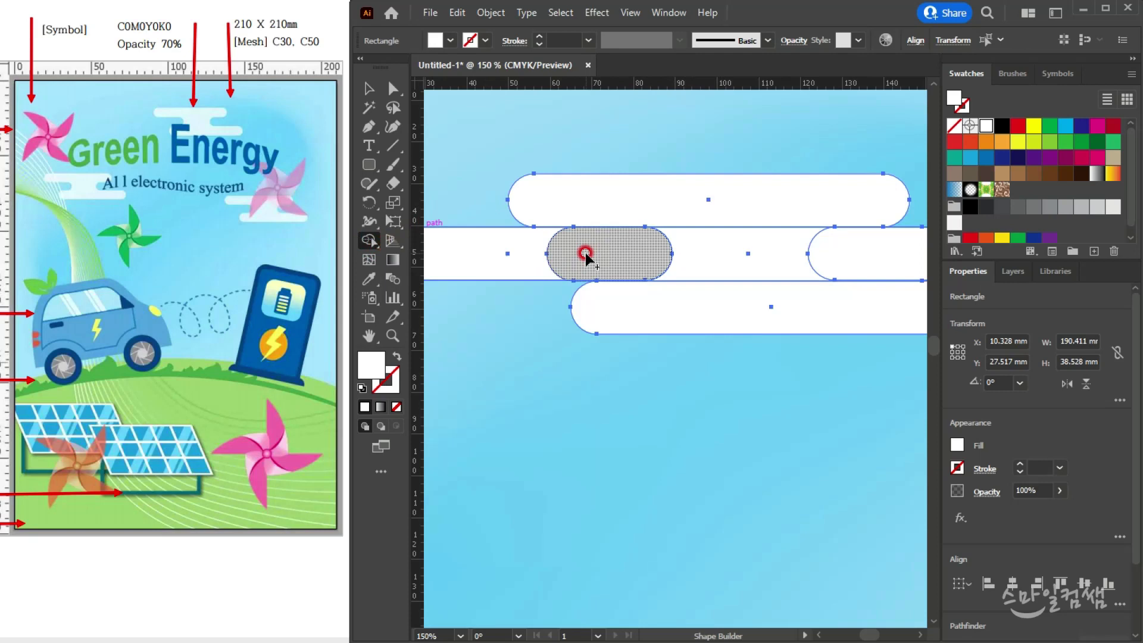
pyautogui.keyDown('alt'); pyautogui.moveTo(596, 256); pyautogui.dragTo(492, 255); pyautogui.keyUp('alt')
pyautogui.moveTo(720, 314); pyautogui.dragTo(529, 310)
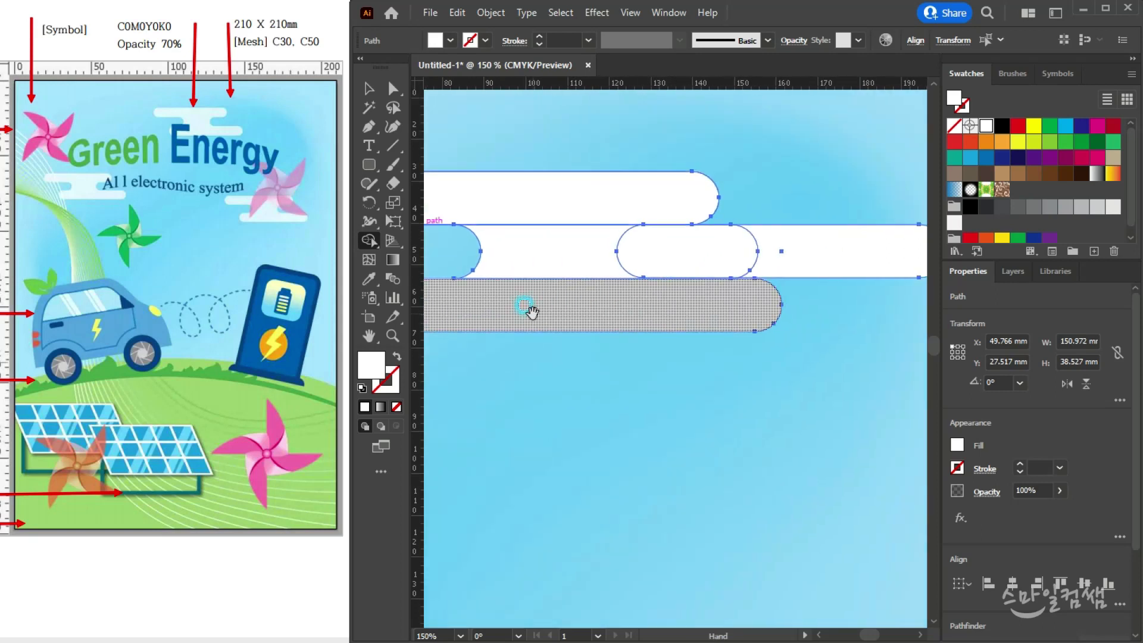
pyautogui.keyDown('alt'); pyautogui.moveTo(689, 254); pyautogui.dragTo(811, 248); pyautogui.keyUp('alt')
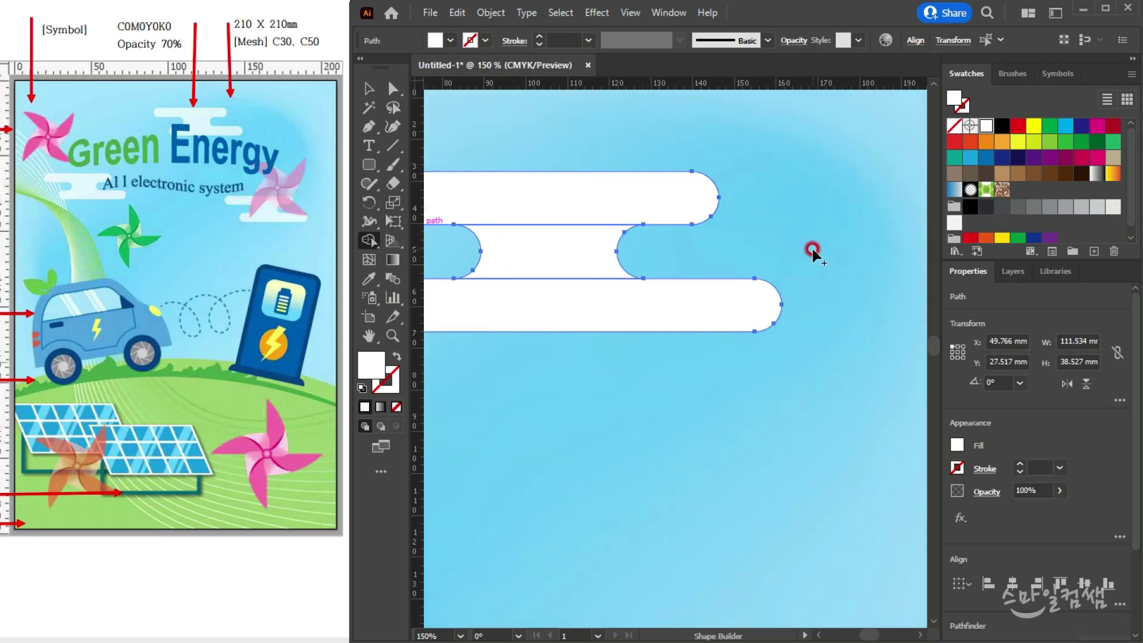
# Select the remaining white pieces of the cloud and group them.
pyautogui.click(371, 106)
pyautogui.click(370, 93)
pyautogui.click(446, 113)
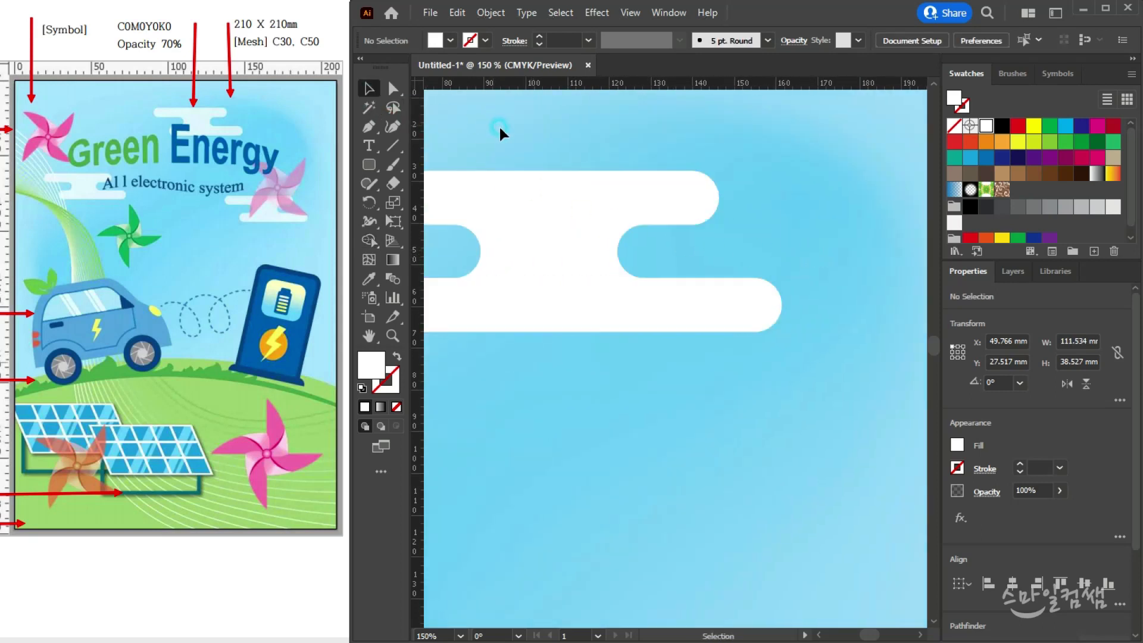
pyautogui.keyDown('ctrl'); pyautogui.keyDown('alt'); pyautogui.click(619, 228); pyautogui.keyUp('alt'); pyautogui.keyUp('ctrl')
pyautogui.moveTo(621, 362); pyautogui.dragTo(738, 373)
pyautogui.moveTo(571, 191); pyautogui.dragTo(766, 378)
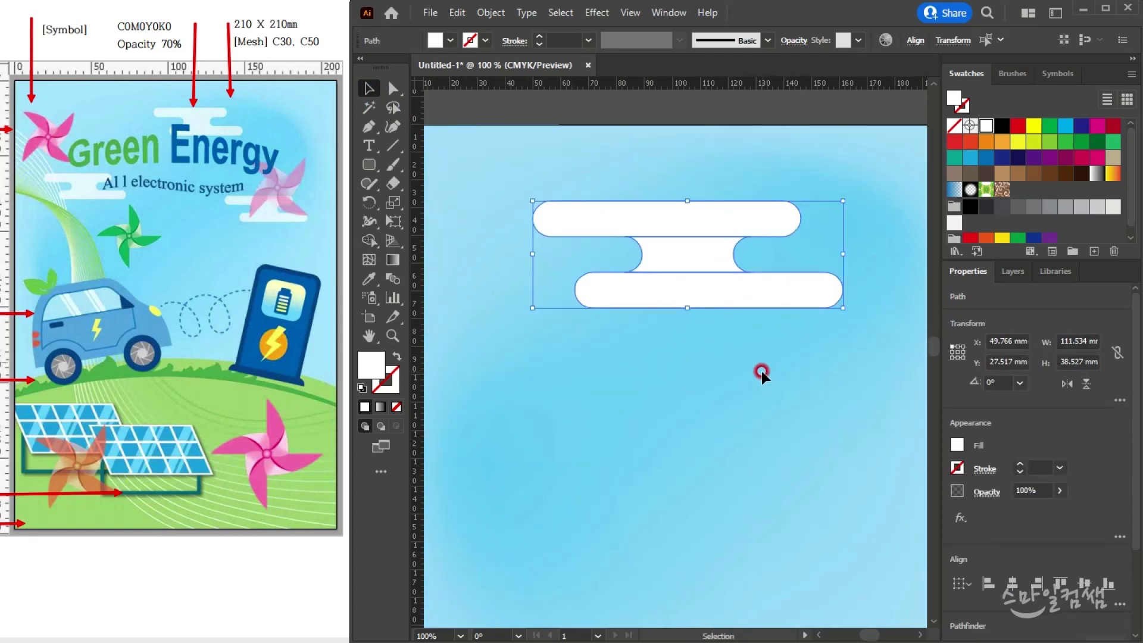
pyautogui.hotkey('ctrl', 'g')
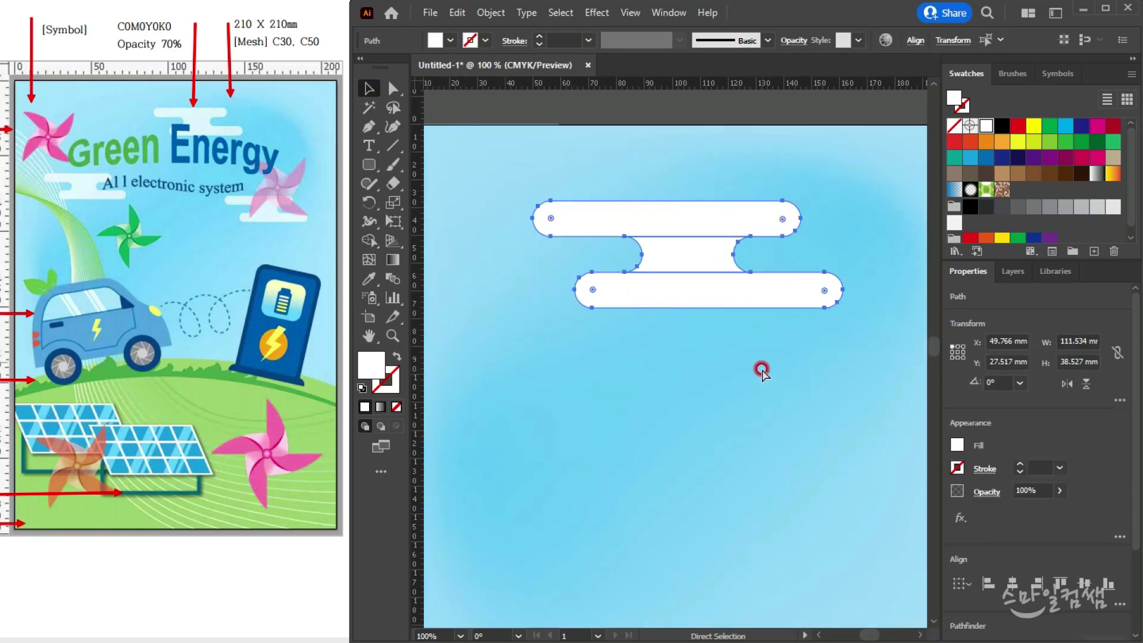
# Set the white cloud group's opacity to 70%.
pyautogui.click(736, 381)
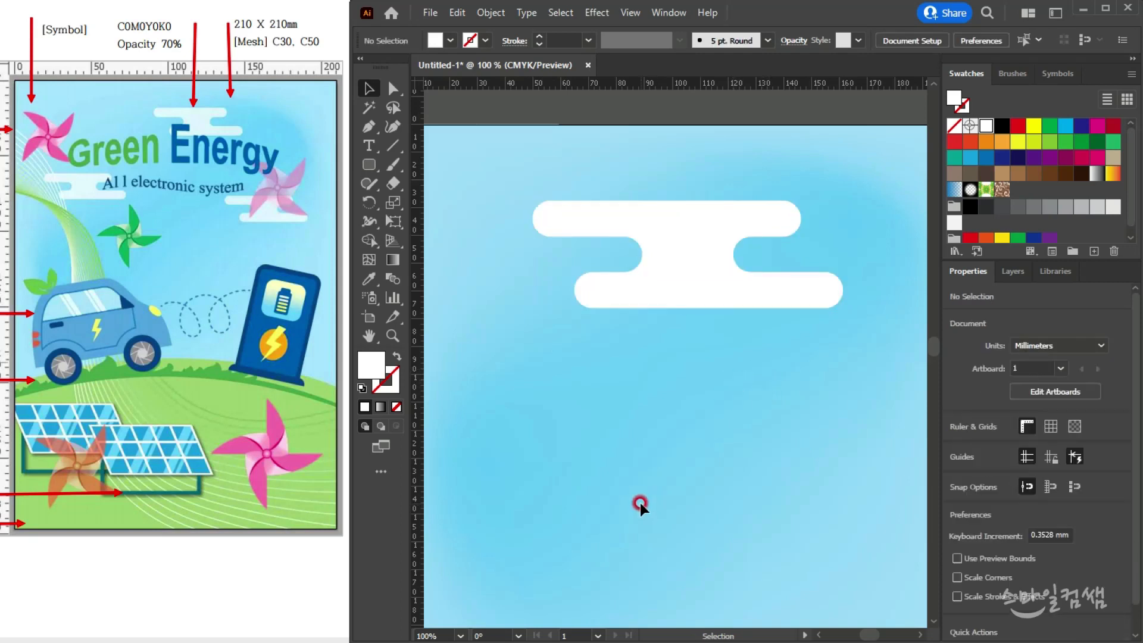
pyautogui.click(675, 268)
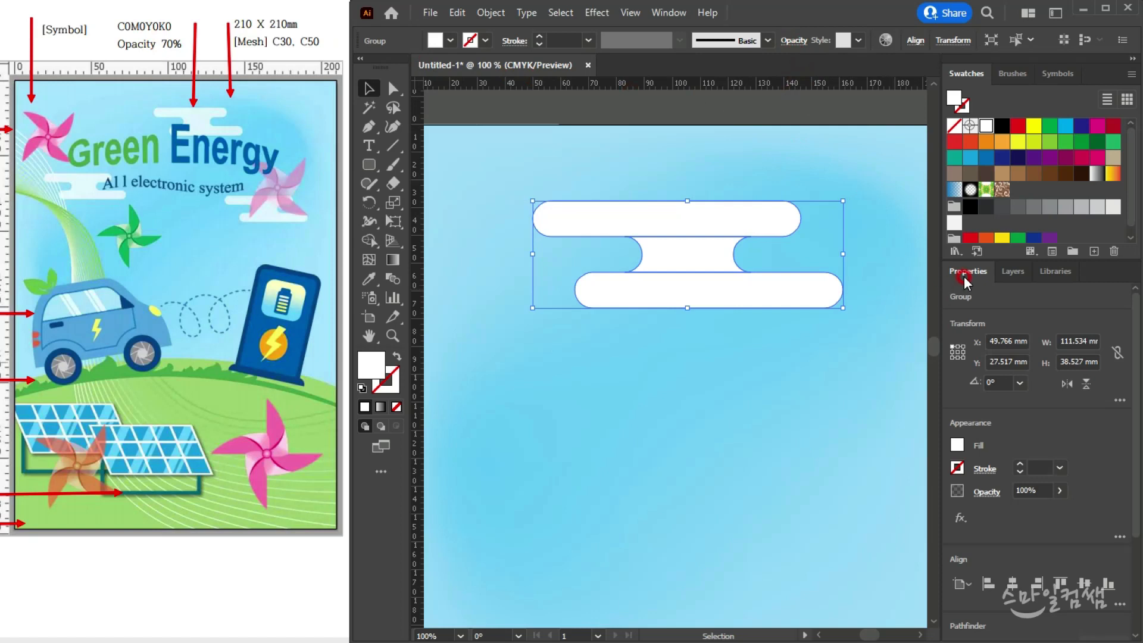
pyautogui.click(1029, 490)
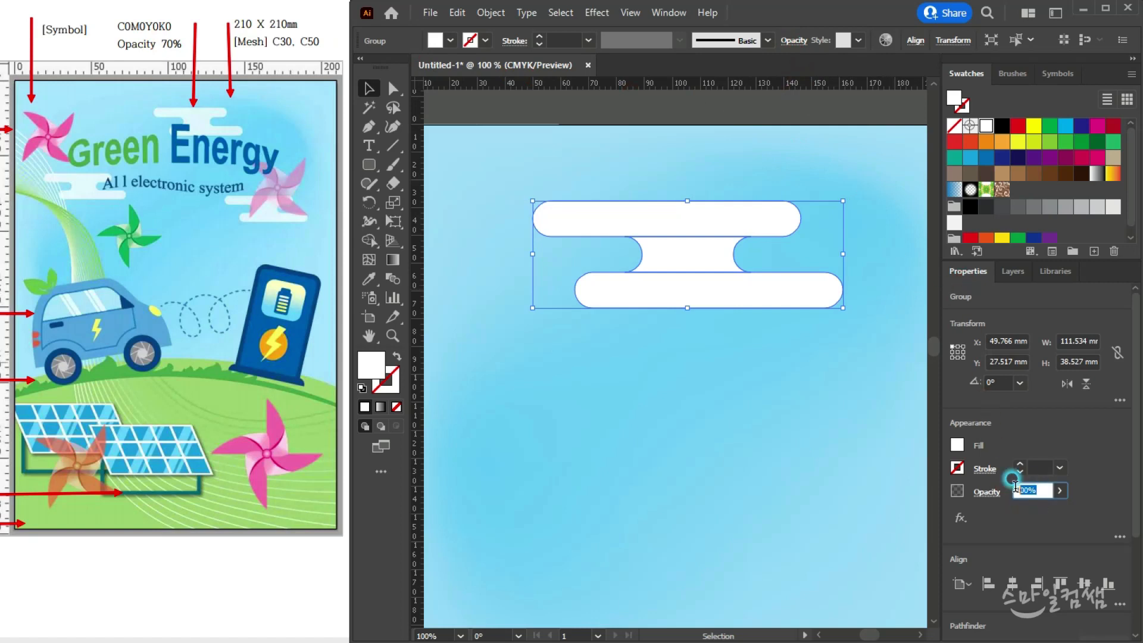
pyautogui.press('Return')
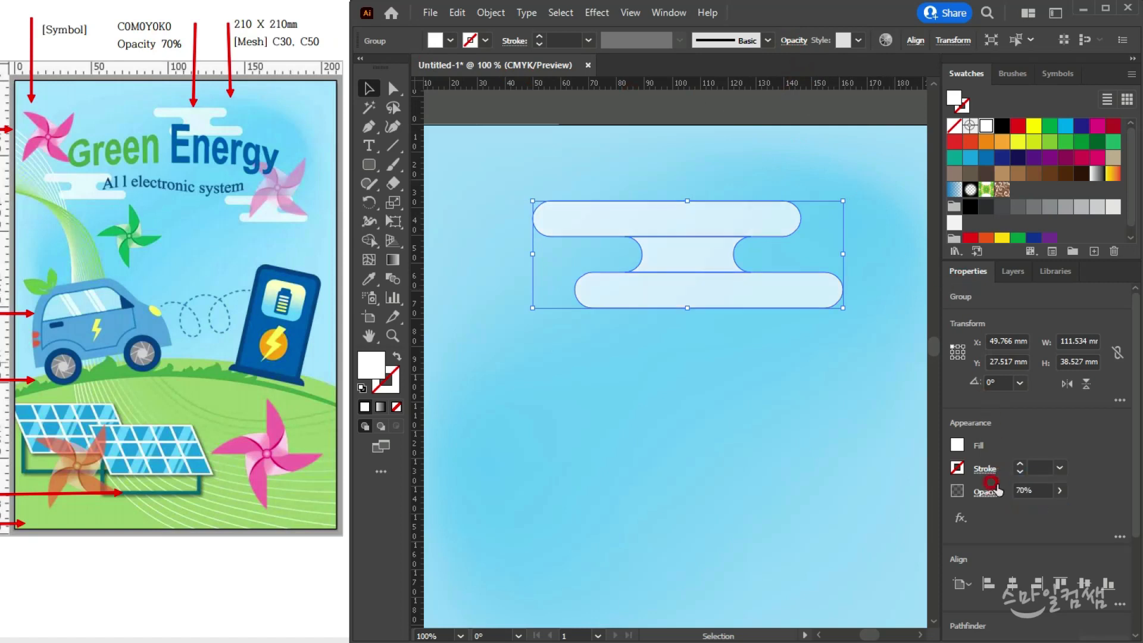
pyautogui.click(732, 376)
# Shrink the cloud to about 79 mm wide and place it near the top centre of the artboard.
pyautogui.click(698, 261)
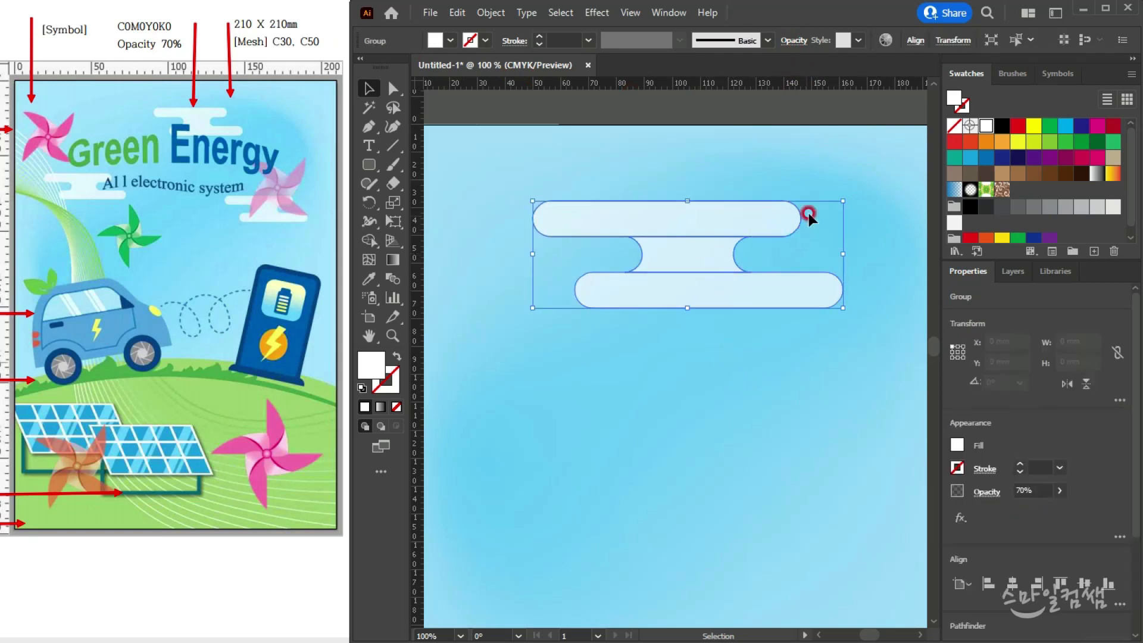
pyautogui.moveTo(836, 194); pyautogui.dragTo(774, 224)
pyautogui.scroll(-3, 729, 333)
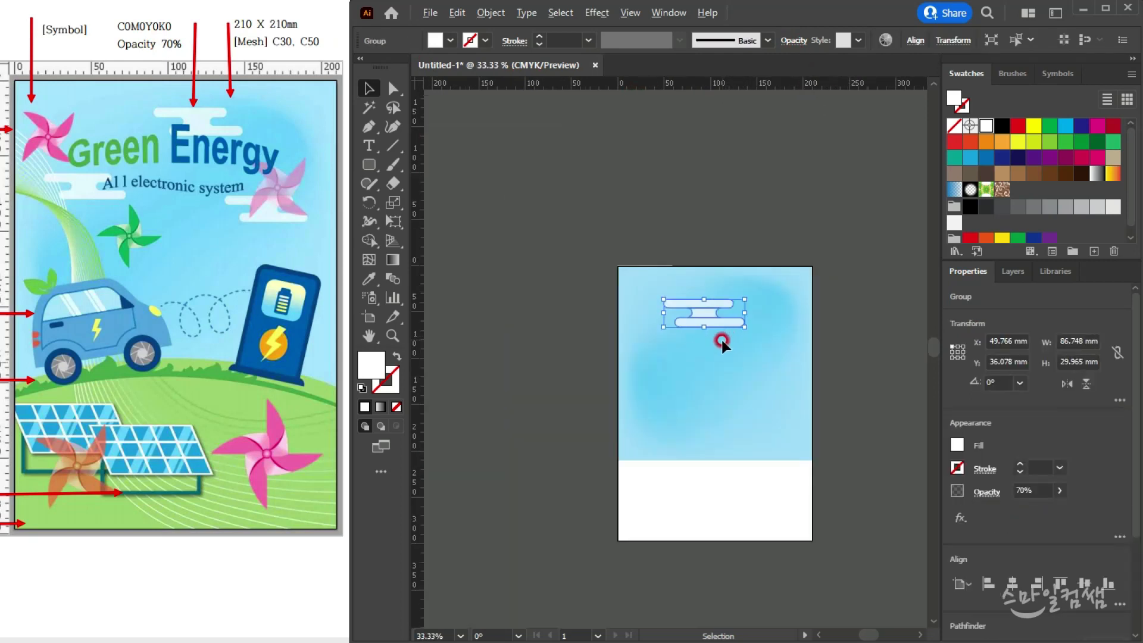
pyautogui.scroll(2, 704, 339)
pyautogui.moveTo(657, 192); pyautogui.dragTo(712, 157)
pyautogui.moveTo(783, 177)
pyautogui.mouseDown()
pyautogui.moveTo(763, 173)
pyautogui.moveTo(774, 175)
pyautogui.mouseUp()
pyautogui.click(752, 285)
pyautogui.moveTo(791, 321); pyautogui.dragTo(809, 339)
# Duplicate the cloud toward the lower left at about 69 mm wide and reduce the top cloud to about 66 mm wide.
pyautogui.moveTo(709, 179); pyautogui.dragTo(631, 272)
pyautogui.moveTo(713, 282); pyautogui.dragTo(693, 276)
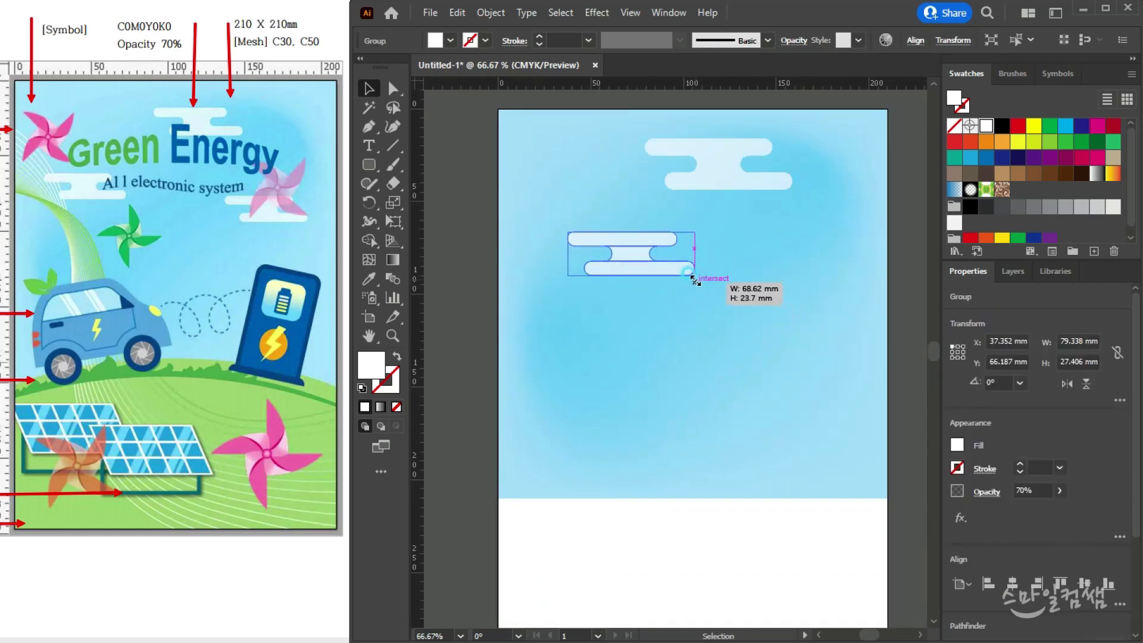
pyautogui.click(709, 166)
pyautogui.moveTo(792, 189); pyautogui.dragTo(771, 179)
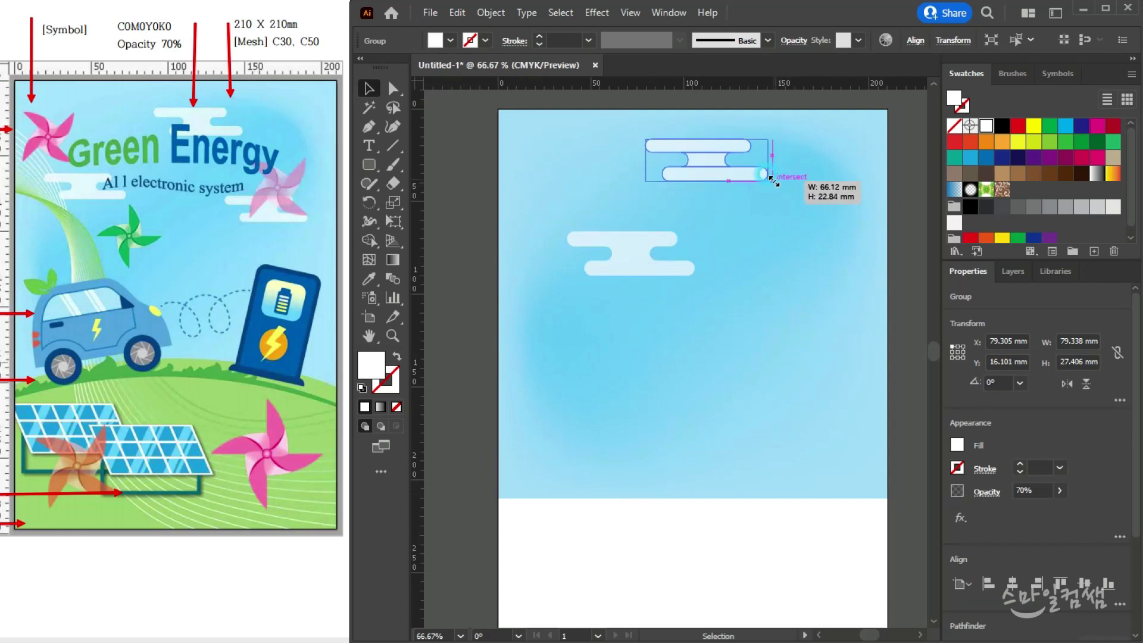
pyautogui.moveTo(709, 156); pyautogui.dragTo(714, 155)
# Duplicate the left cloud to the right side of the sky, slightly lower than the left one.
pyautogui.moveTo(667, 253); pyautogui.dragTo(811, 269)
pyautogui.click(653, 288)
# Draw a white ellipse about 254 mm wide over the lower artboard, overlapping the sky and extending past both sides.
pyautogui.moveTo(657, 292); pyautogui.dragTo(599, 273)
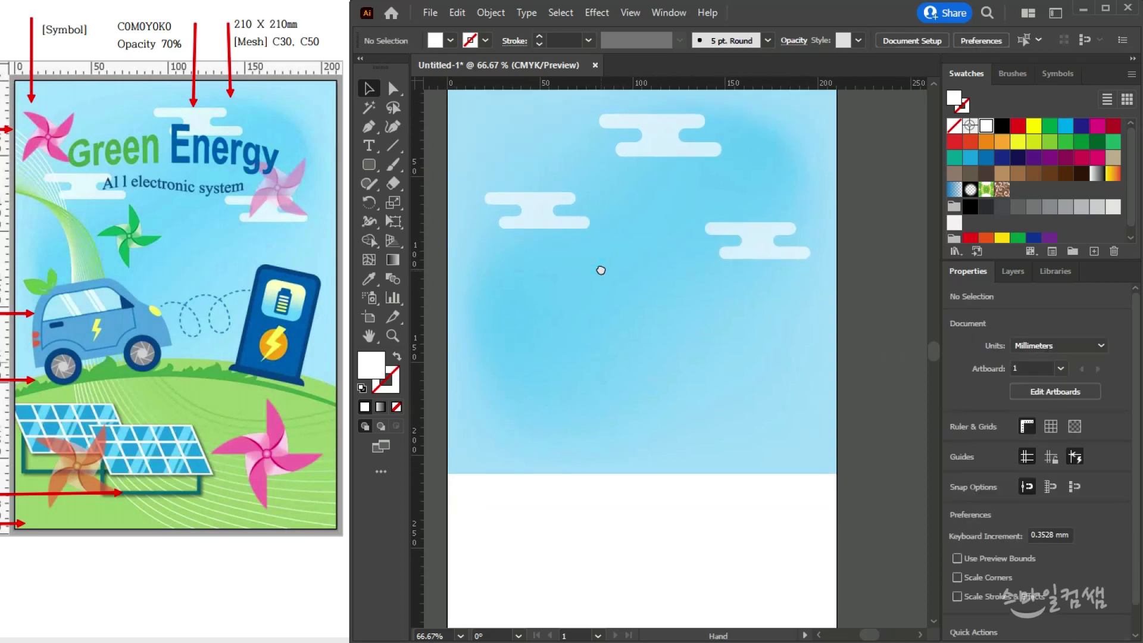
pyautogui.moveTo(613, 424); pyautogui.dragTo(626, 339)
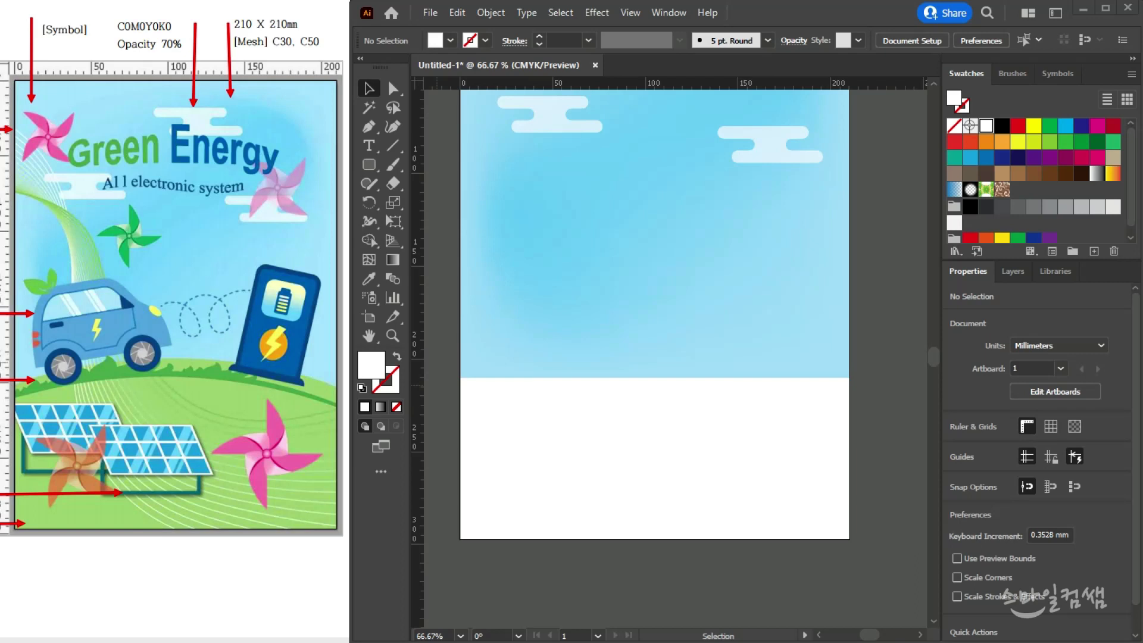
pyautogui.click(197, 406)
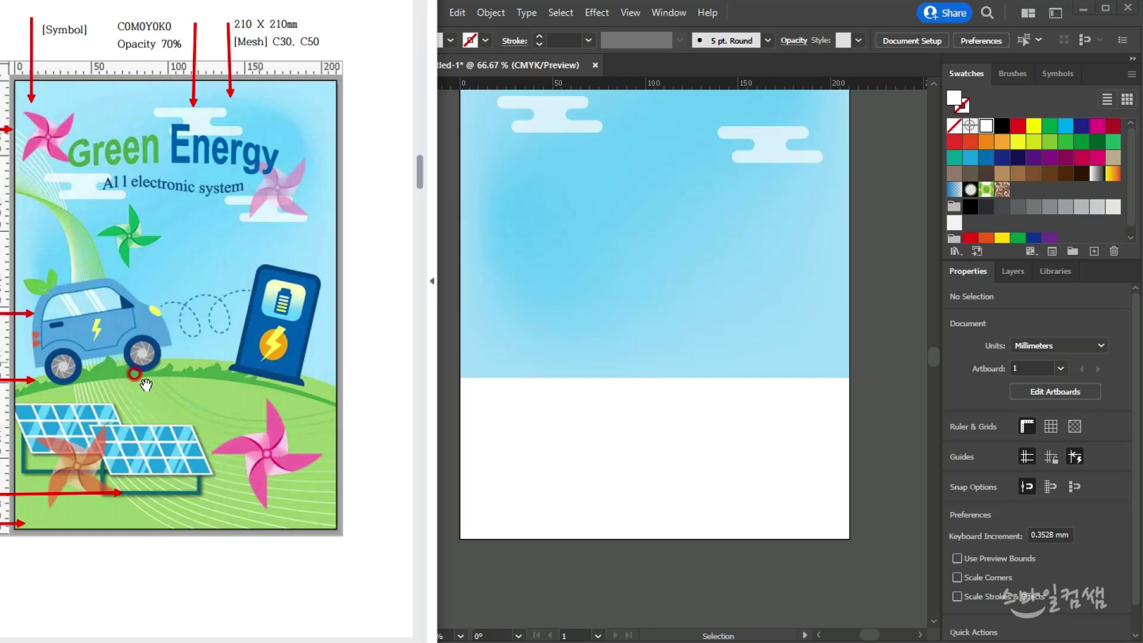
pyautogui.click(582, 247)
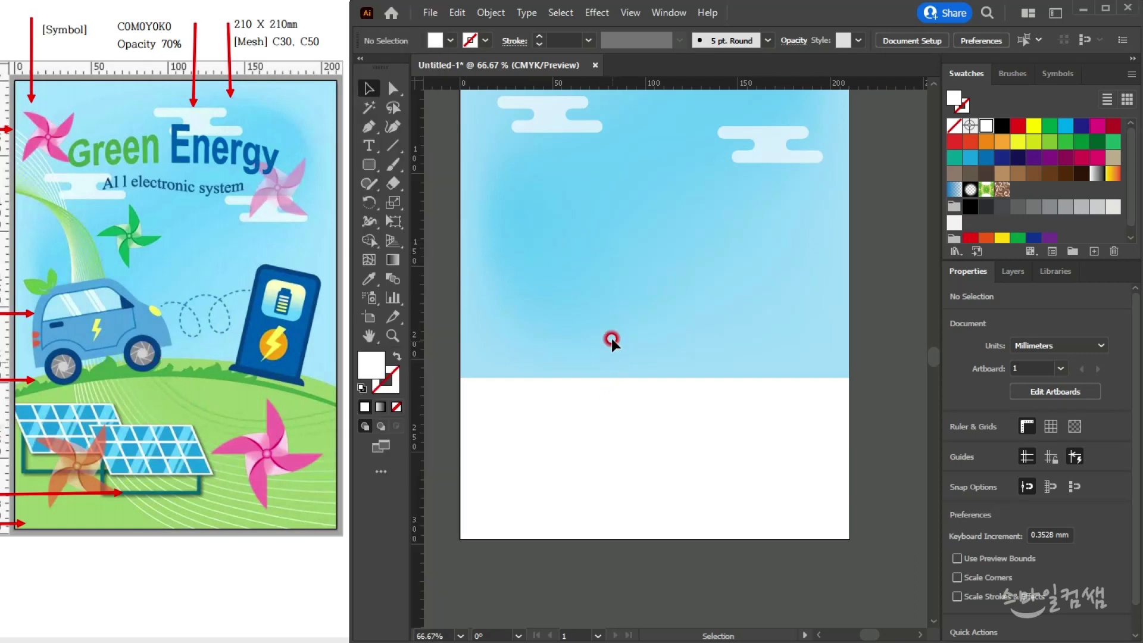
pyautogui.moveTo(604, 296); pyautogui.dragTo(590, 226)
pyautogui.moveTo(369, 165); pyautogui.dragTo(438, 200)
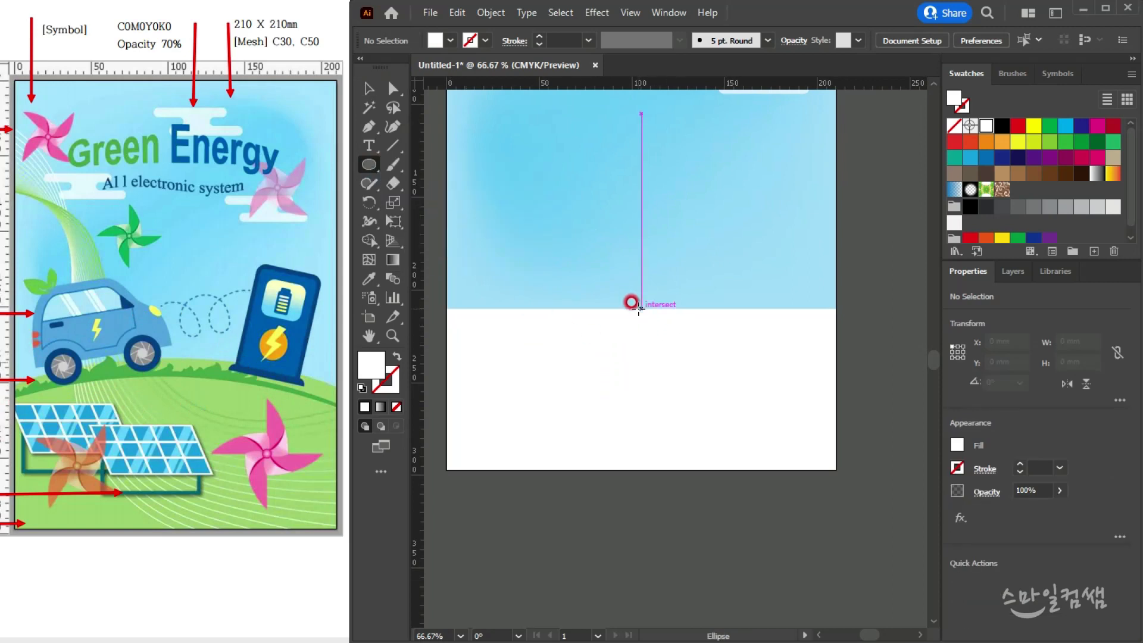
pyautogui.moveTo(642, 367)
pyautogui.mouseDown()
pyautogui.moveTo(824, 493)
pyautogui.moveTo(884, 494)
pyautogui.moveTo(876, 490)
pyautogui.mouseUp()
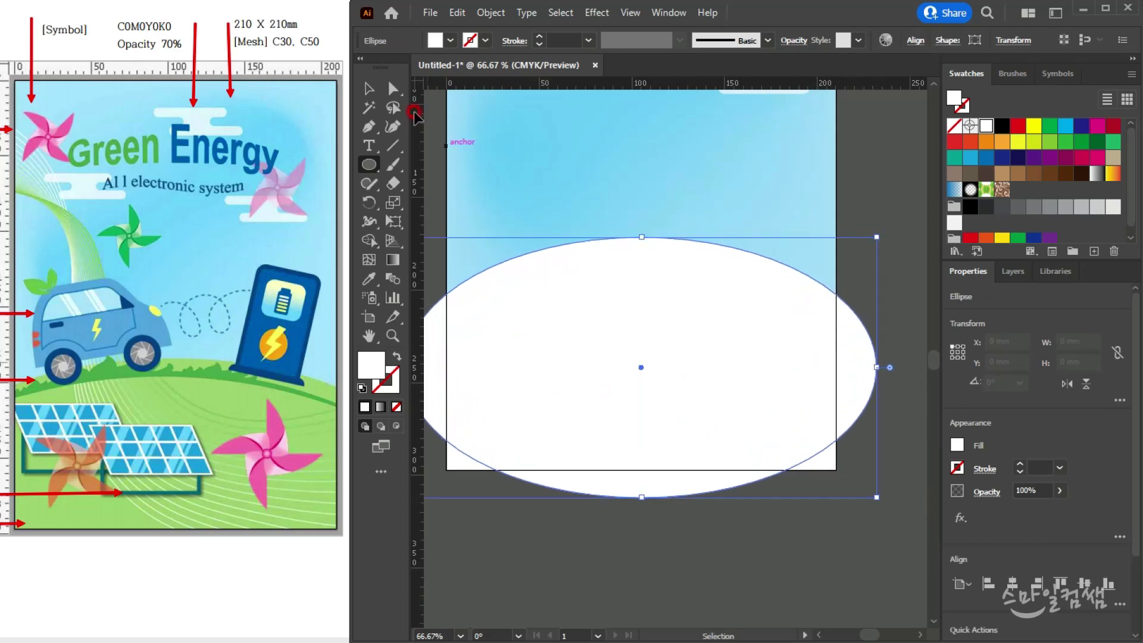
# Reshape the ellipse to about 274 × 144 mm with its upper edge at about Y 181 mm.
pyautogui.click(367, 90)
pyautogui.moveTo(642, 237)
pyautogui.mouseDown()
pyautogui.moveTo(642, 271)
pyautogui.moveTo(641, 254)
pyautogui.mouseUp()
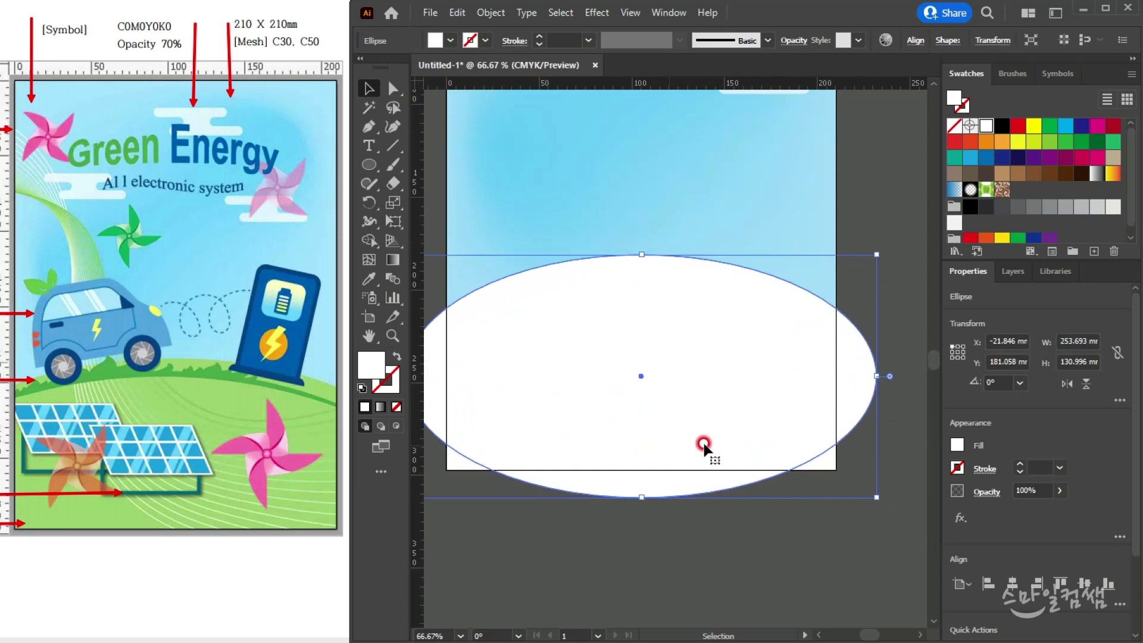
pyautogui.moveTo(877, 370); pyautogui.dragTo(895, 376)
pyautogui.hotkey('ctrl', 'z')
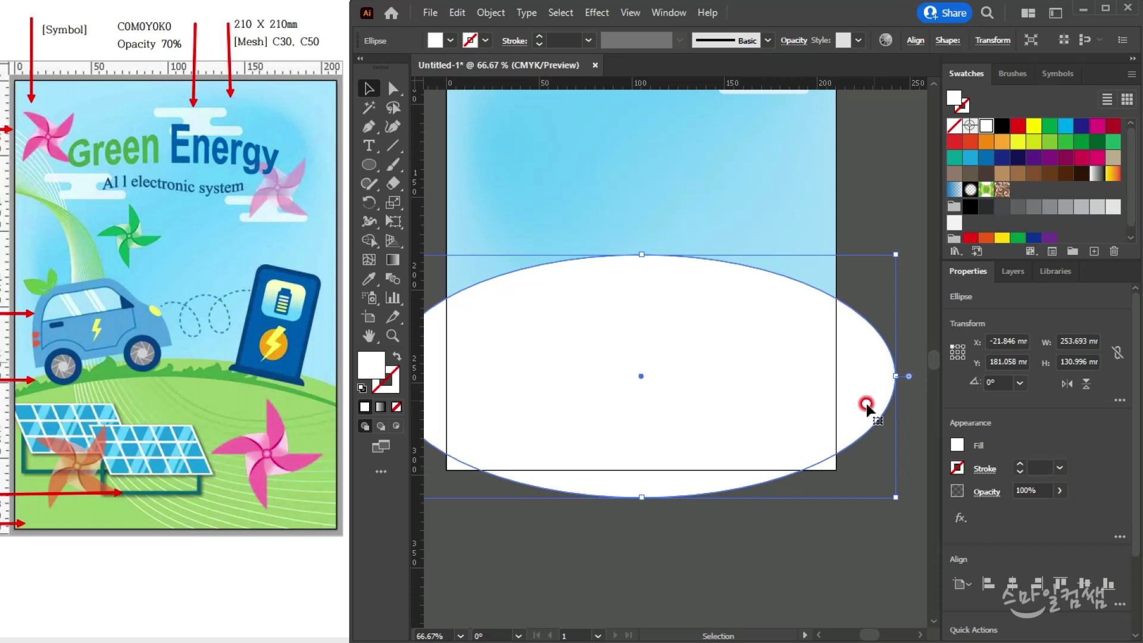
pyautogui.moveTo(52, 133); pyautogui.dragTo(226, 130)
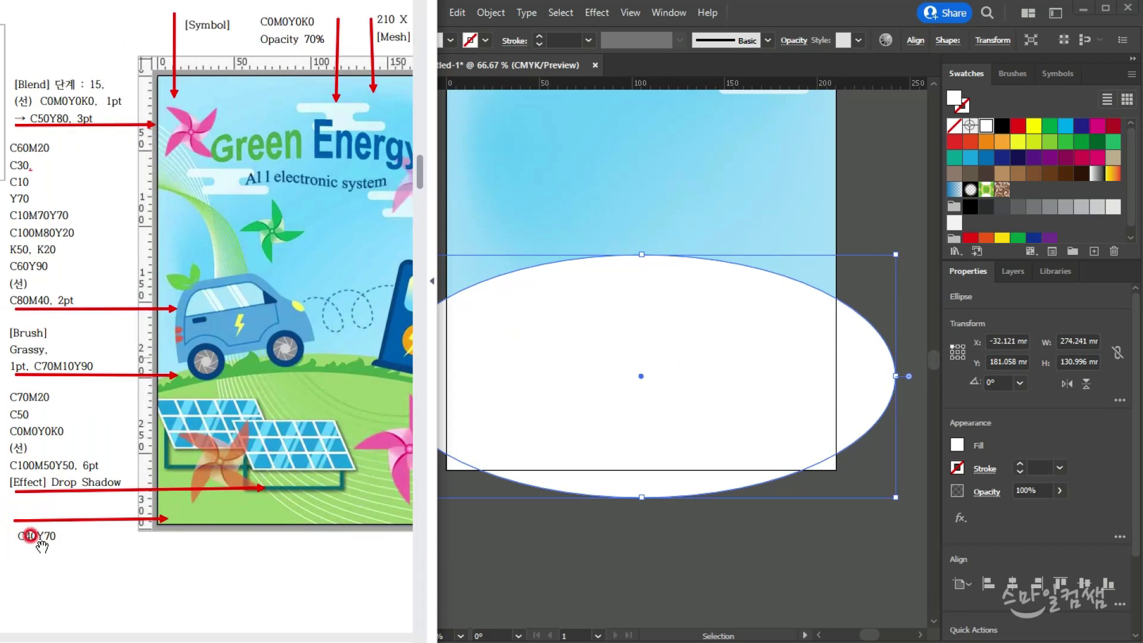
pyautogui.click(649, 279)
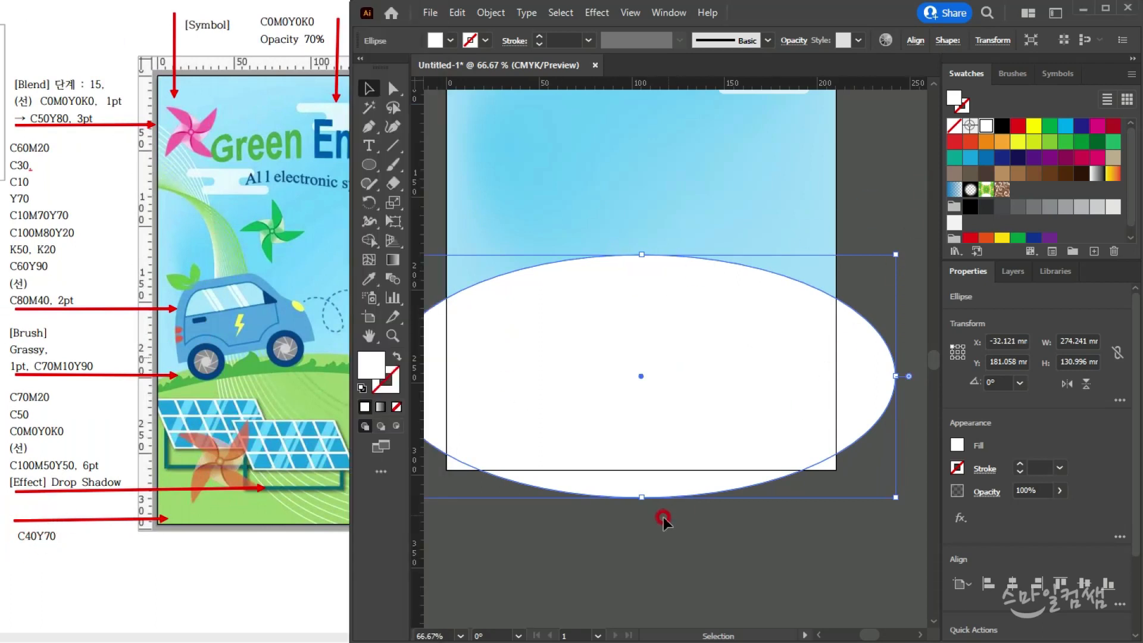
pyautogui.moveTo(641, 497); pyautogui.dragTo(641, 521)
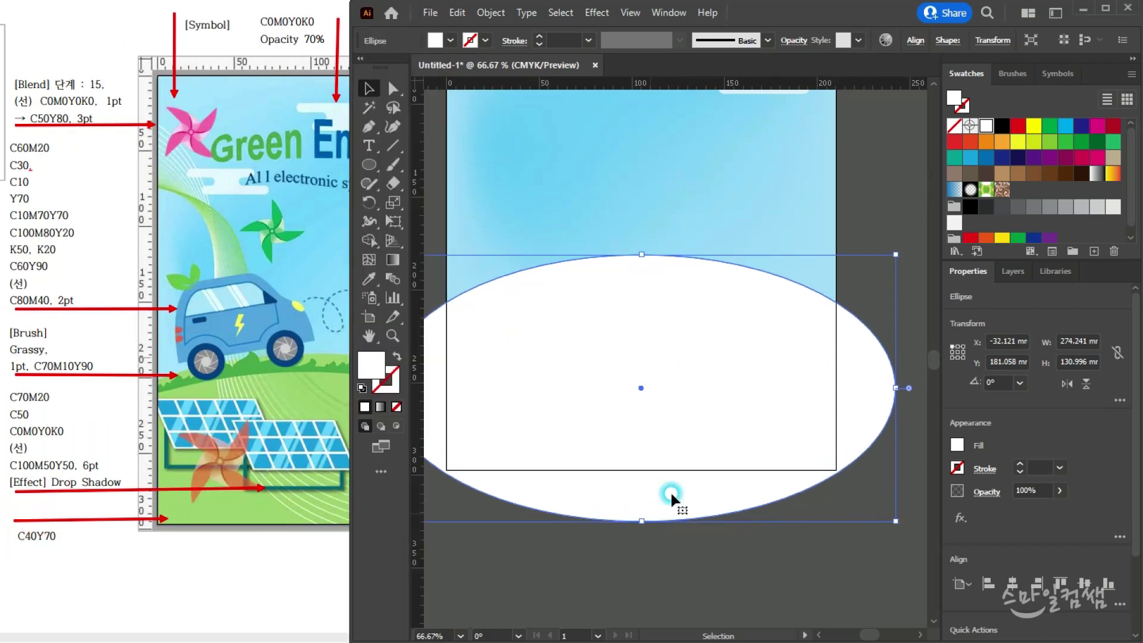
# Fill the ground ellipse with the green C40 M0 Y70 K0.
pyautogui.doubleClick(957, 97)
pyautogui.click(902, 291)
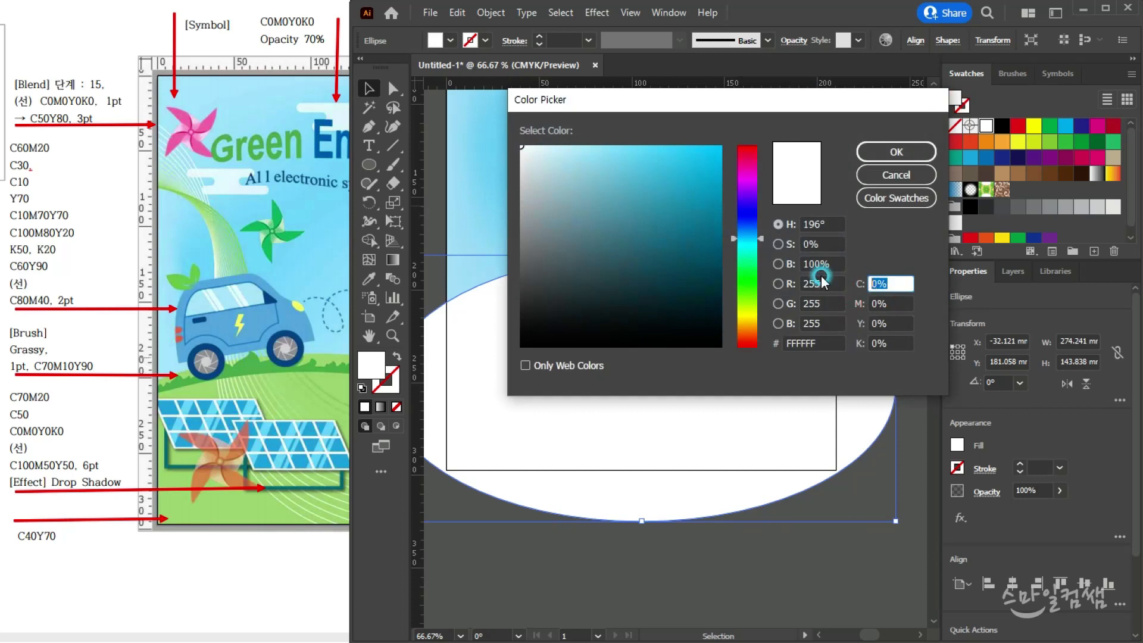
pyautogui.press('Tab')
pyautogui.press('Tab')
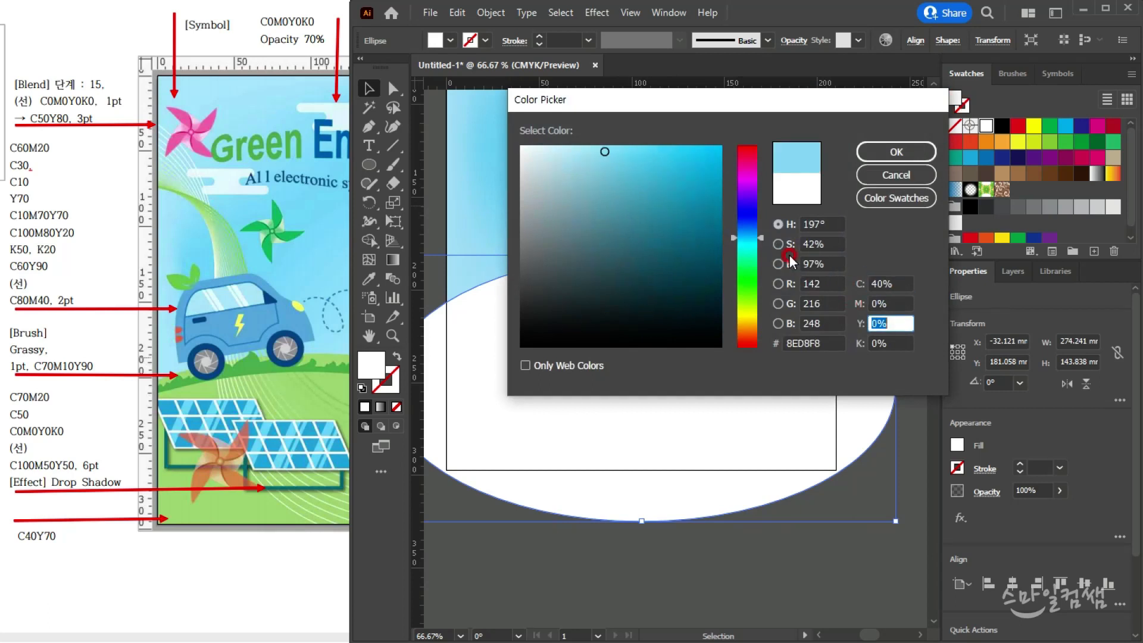
pyautogui.press('Return')
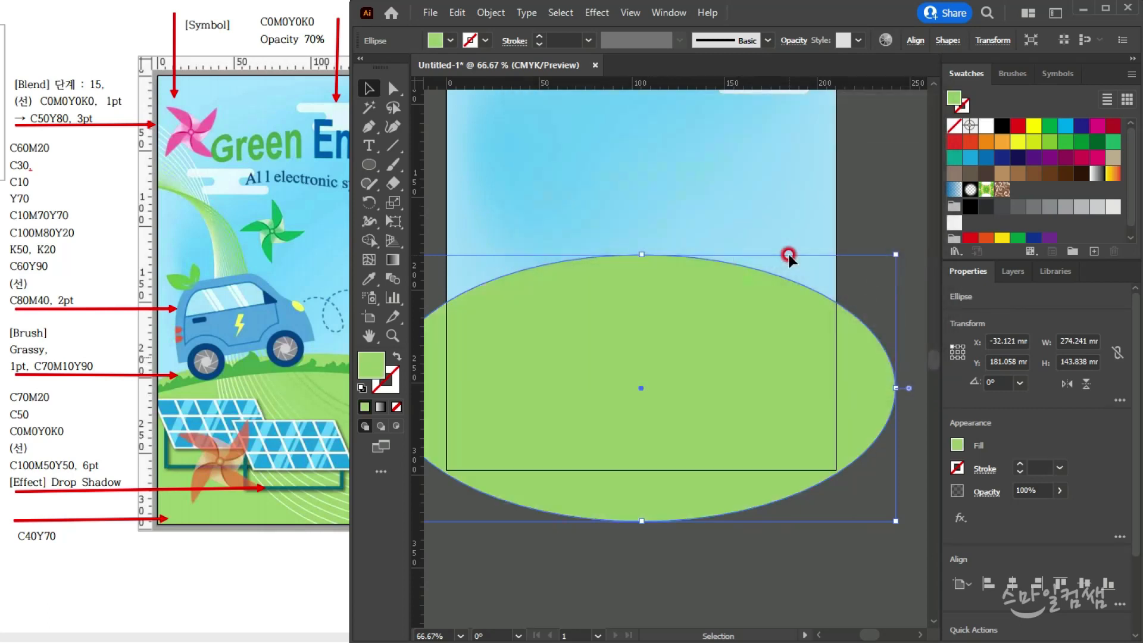
pyautogui.click(587, 178)
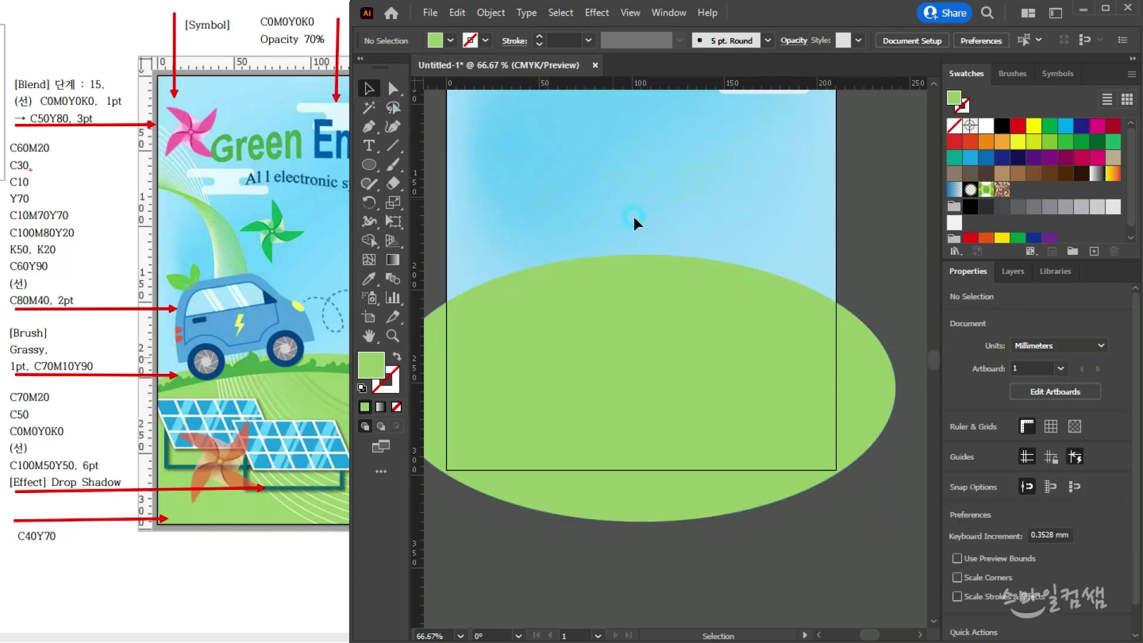
# Lock the green ground ellipse.
pyautogui.scroll(-1, 705, 274)
pyautogui.moveTo(720, 251); pyautogui.dragTo(736, 323)
pyautogui.click(684, 415)
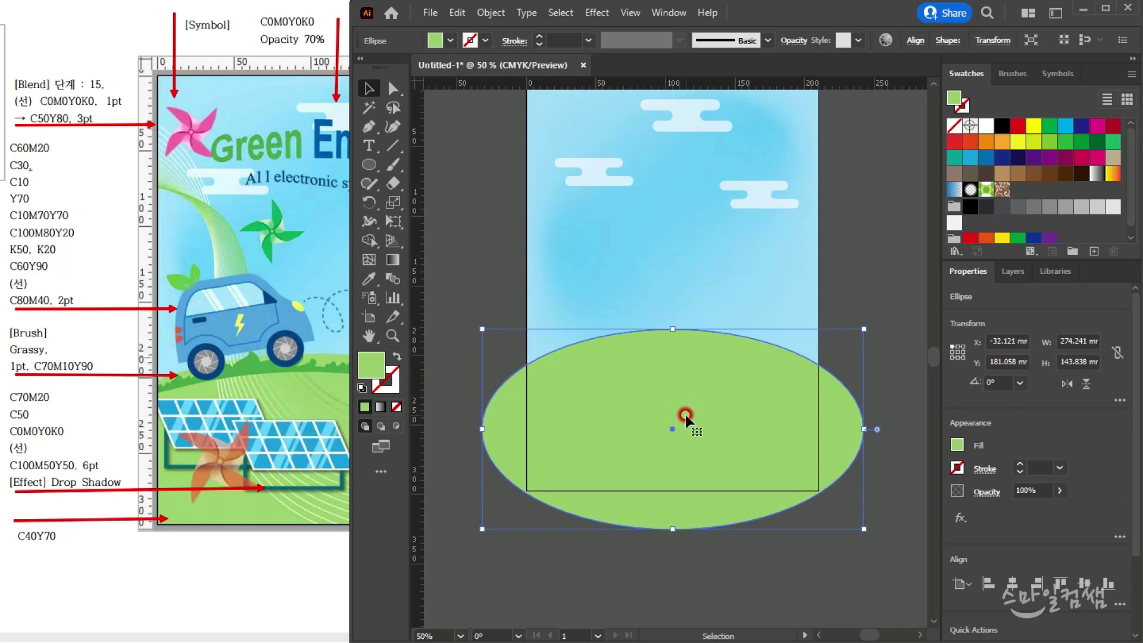
pyautogui.click(490, 13)
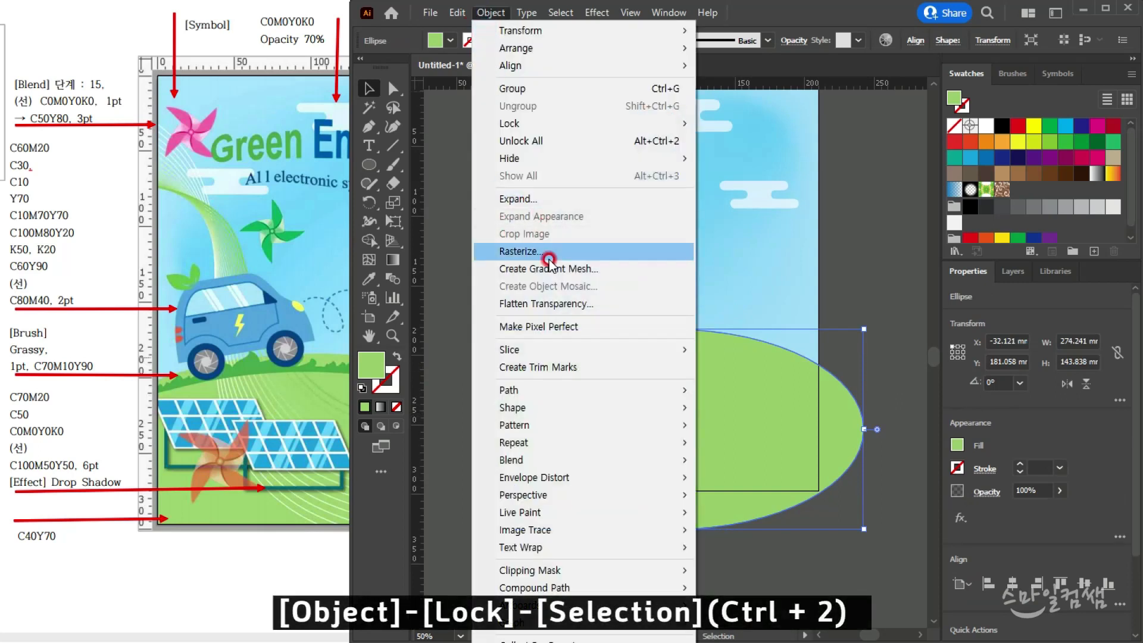
pyautogui.moveTo(543, 122)
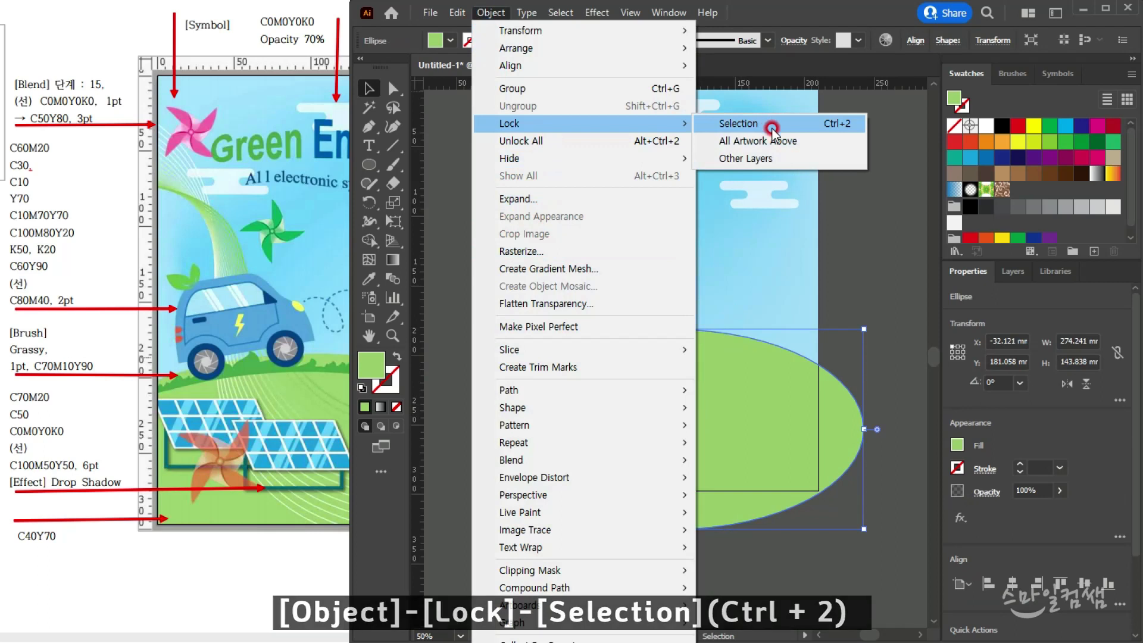
pyautogui.click(769, 125)
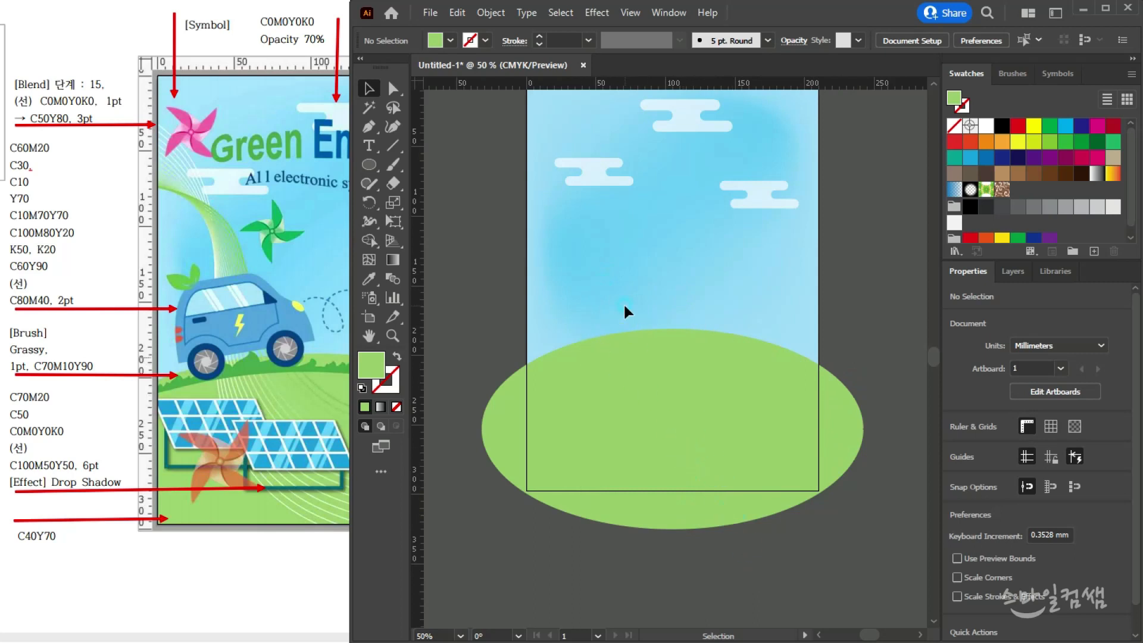
# Consult the reference sheet's colour list and create a new colour group in the swatches.
pyautogui.click(266, 295)
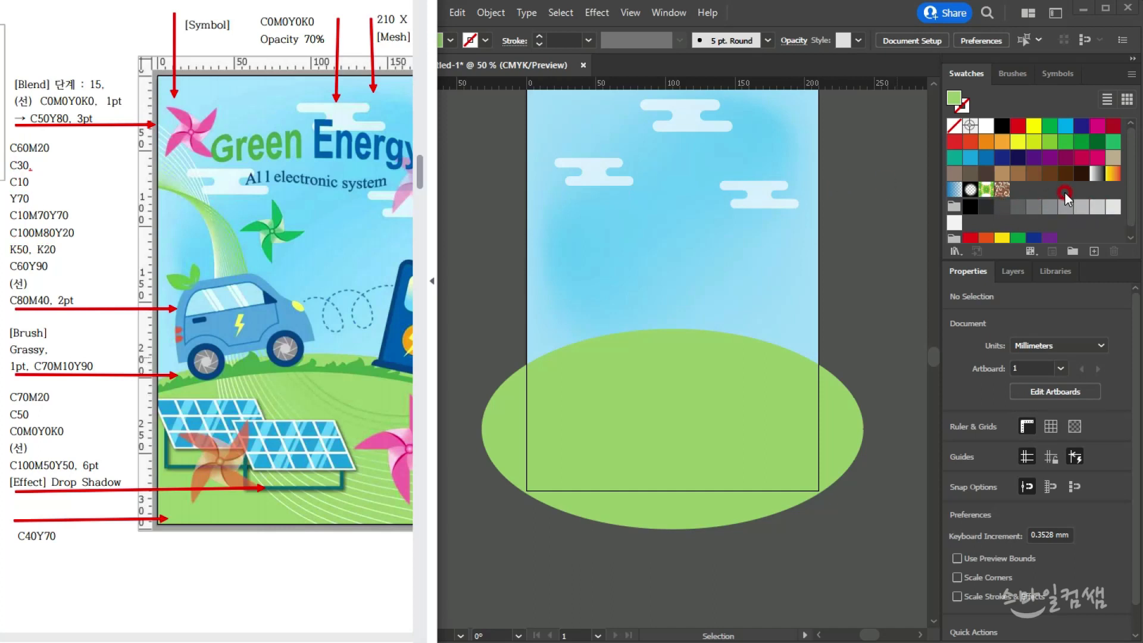
pyautogui.click(747, 218)
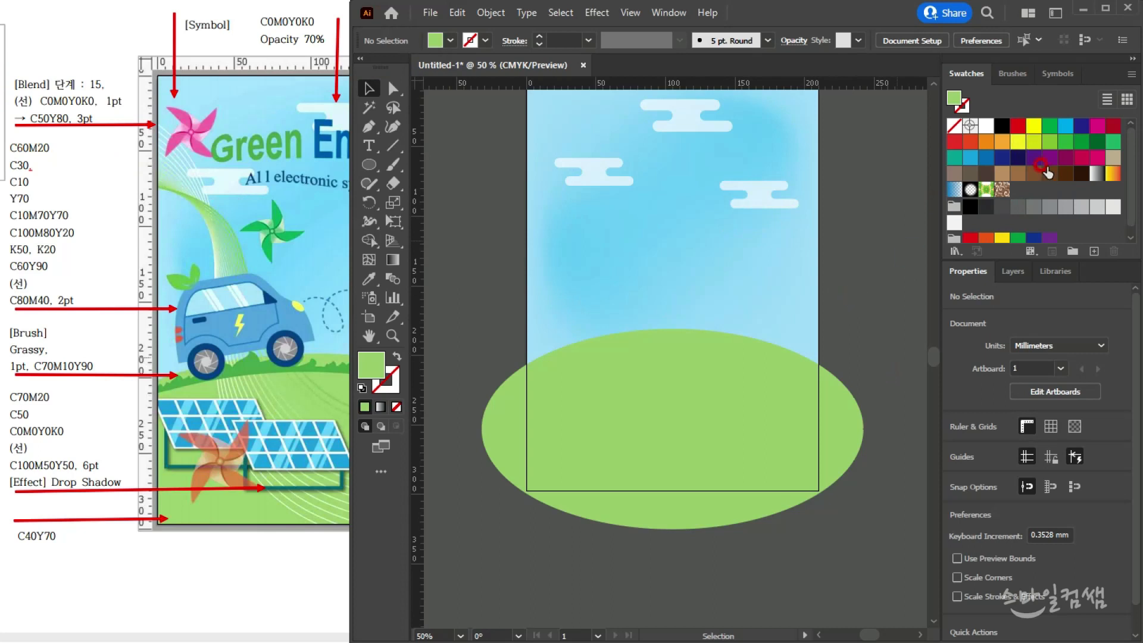
pyautogui.scroll(-1, 1066, 226)
pyautogui.click(1074, 250)
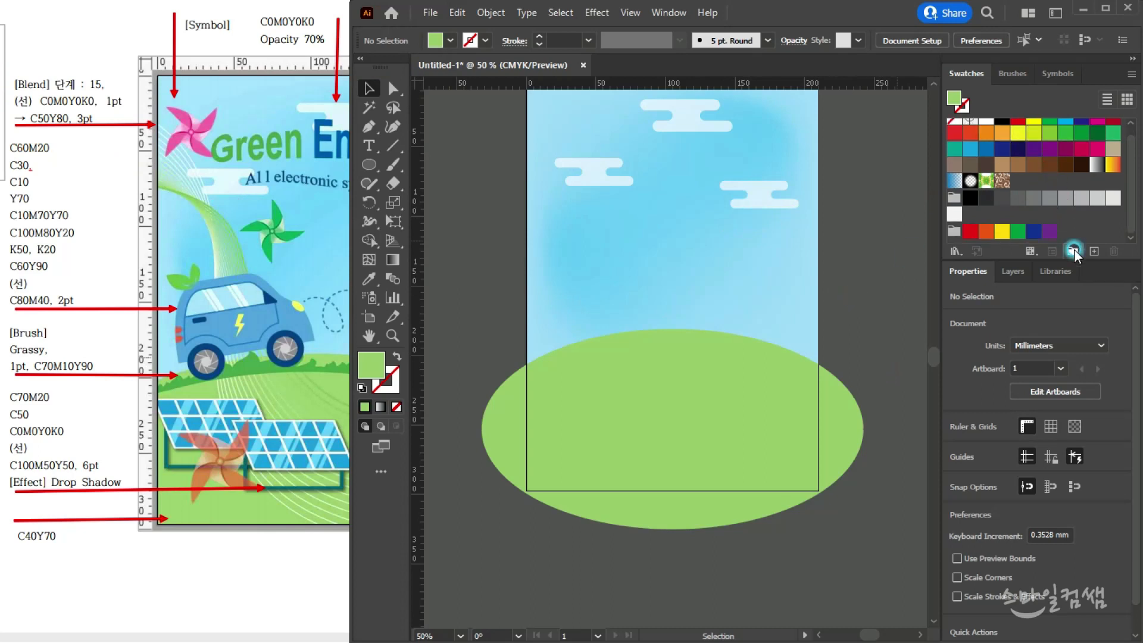
pyautogui.click(751, 241)
# Add a global CMYK process swatch of C60 M20 Y0 K0 to the new colour group.
pyautogui.click(1094, 250)
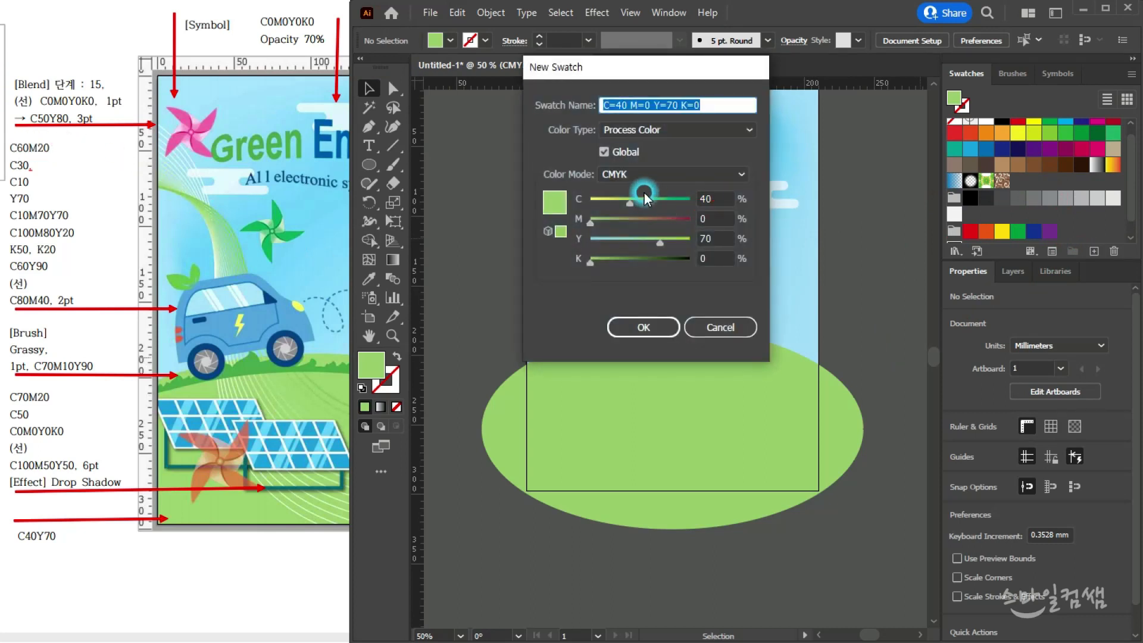
pyautogui.click(717, 199)
pyautogui.press('Tab')
pyautogui.press('Tab')
pyautogui.write('0')
pyautogui.press('Return')
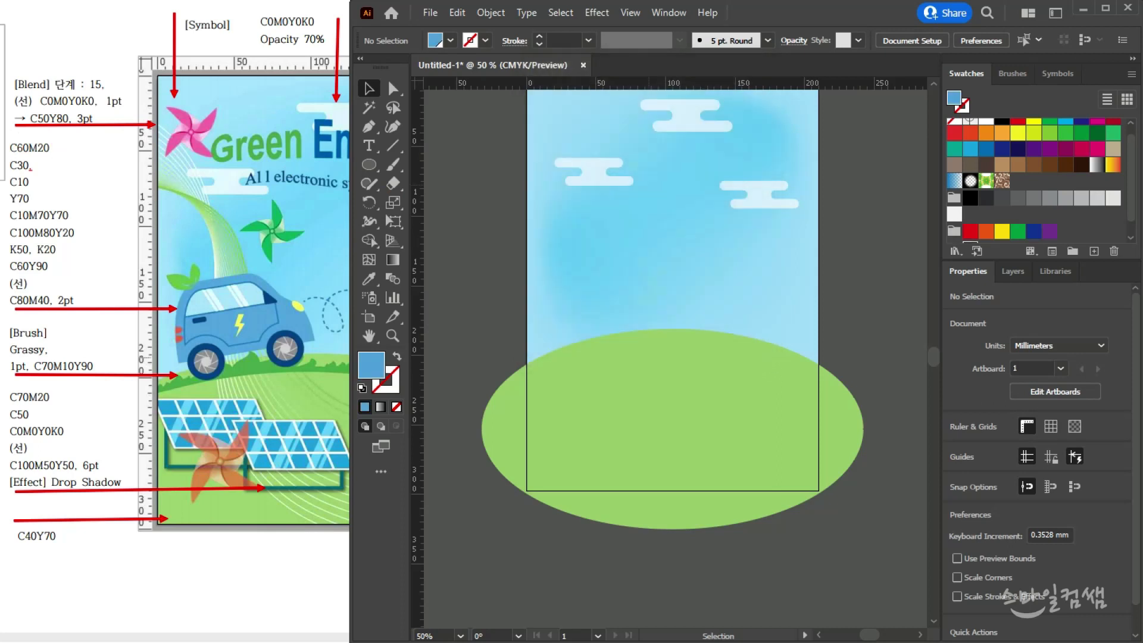
# Add a second global CMYK swatch of C30 M0 Y0 K0.
pyautogui.click(1095, 251)
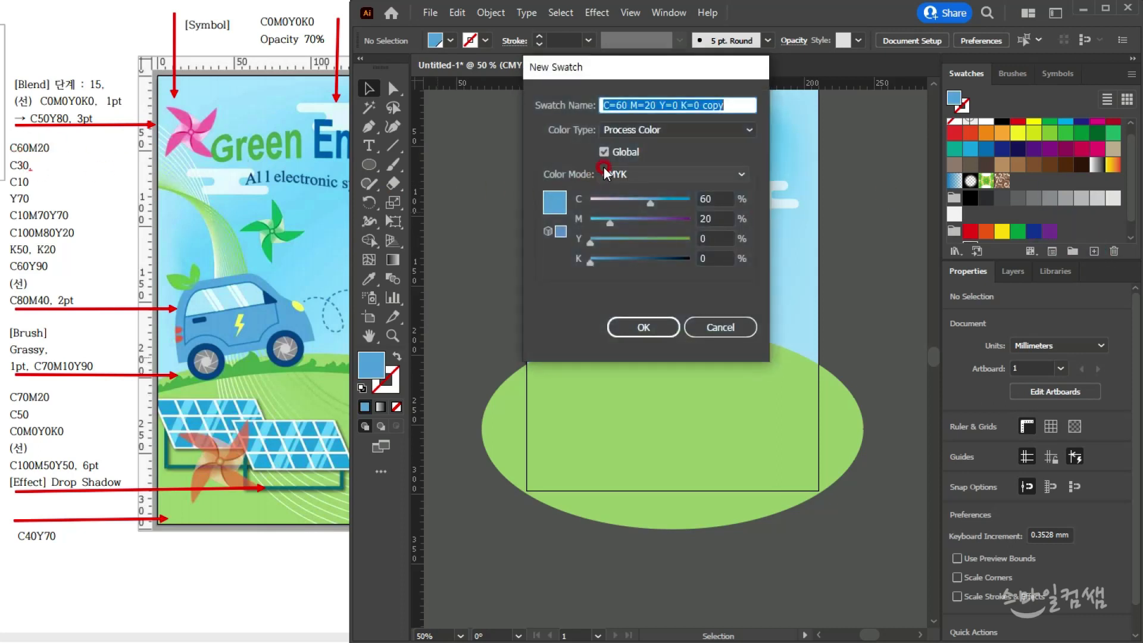
pyautogui.click(731, 202)
pyautogui.write('30')
pyautogui.press('Tab')
pyautogui.write('0')
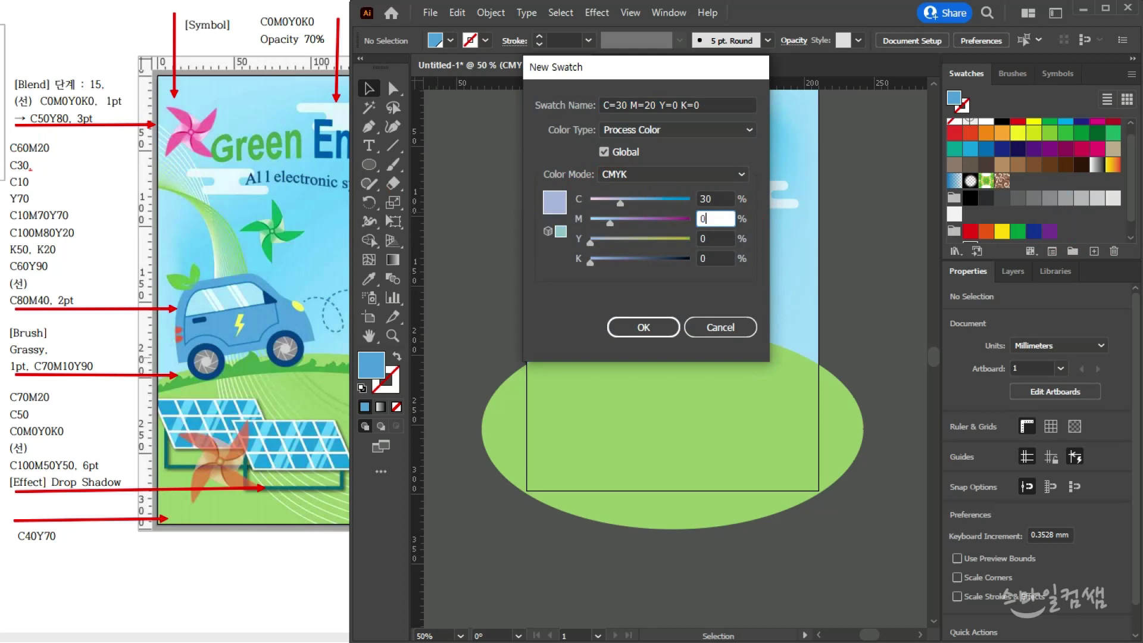
pyautogui.press('Return')
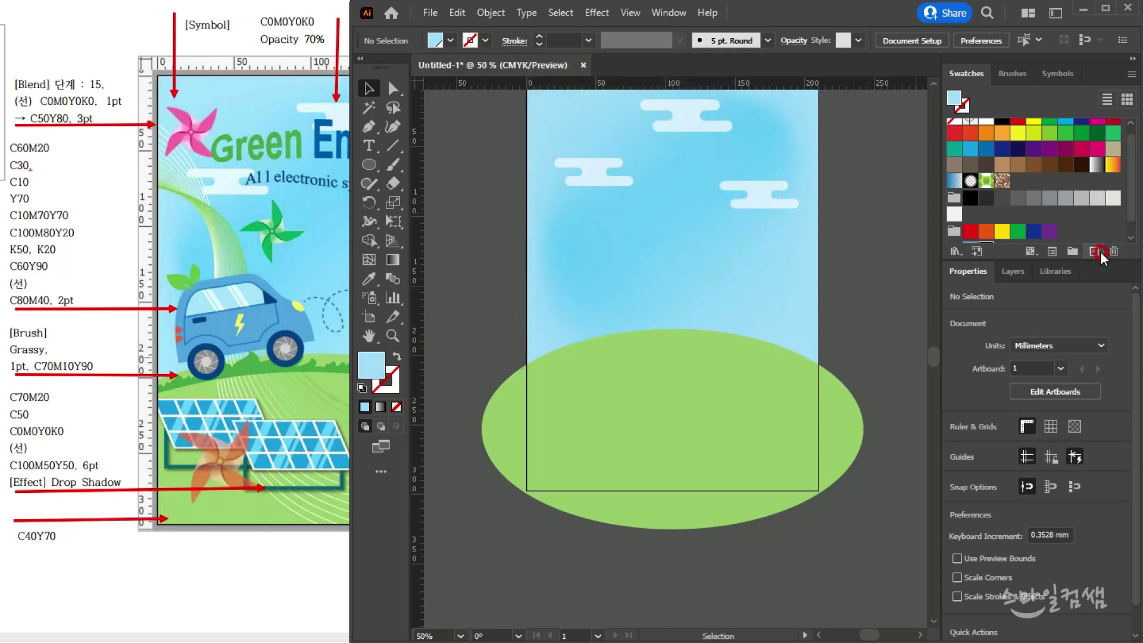
# Add a global CMYK process swatch of C10 M0 Y0 K0 to the colour group.
pyautogui.click(1095, 251)
pyautogui.write('10')
pyautogui.press('Return')
# Add a global CMYK process swatch of C0 M0 Y70 K0 to the colour group.
pyautogui.click(1092, 251)
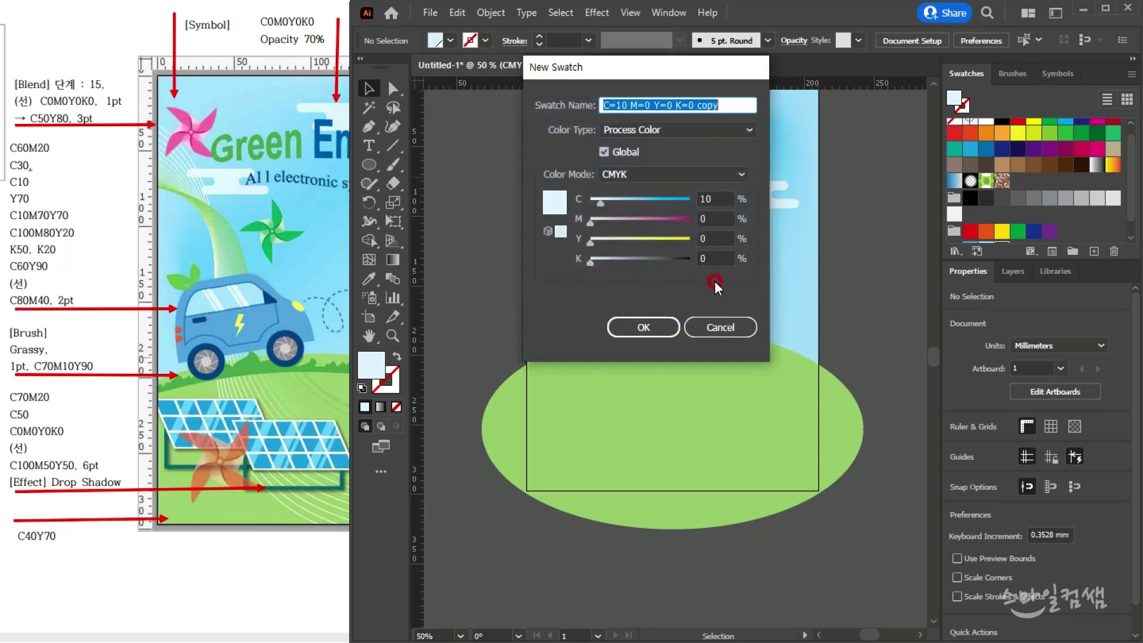
pyautogui.moveTo(712, 201); pyautogui.dragTo(648, 181)
pyautogui.write('0')
pyautogui.press('Tab')
pyautogui.press('Tab')
pyautogui.write('70')
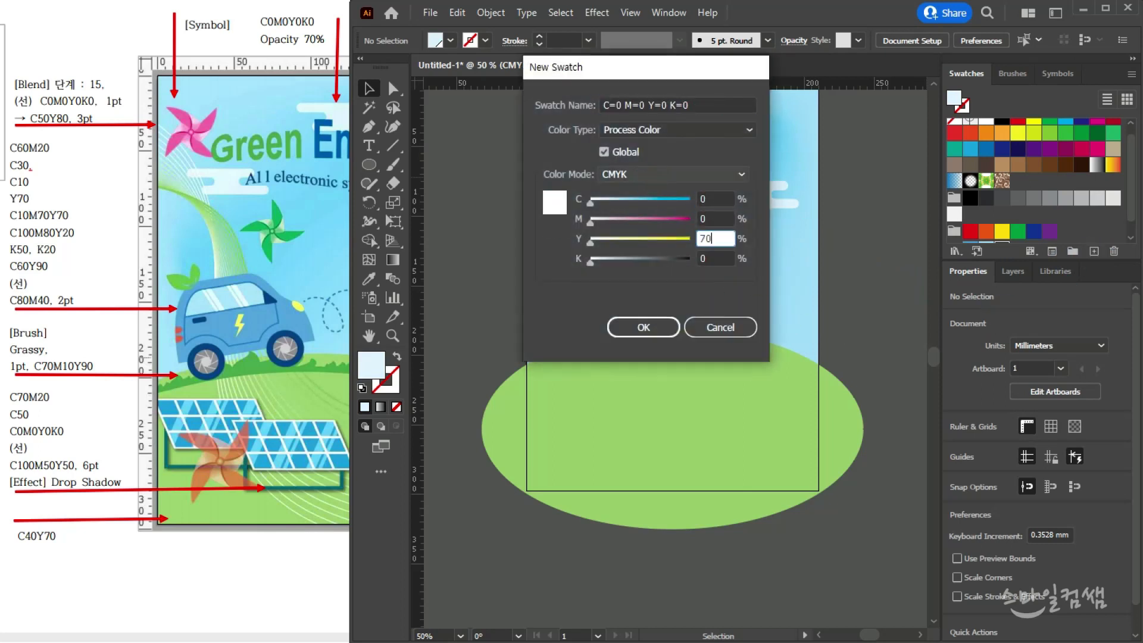
pyautogui.press('Return')
# Add a global CMYK process swatch of C10 M70 Y70 K0 to the colour group.
pyautogui.click(1094, 252)
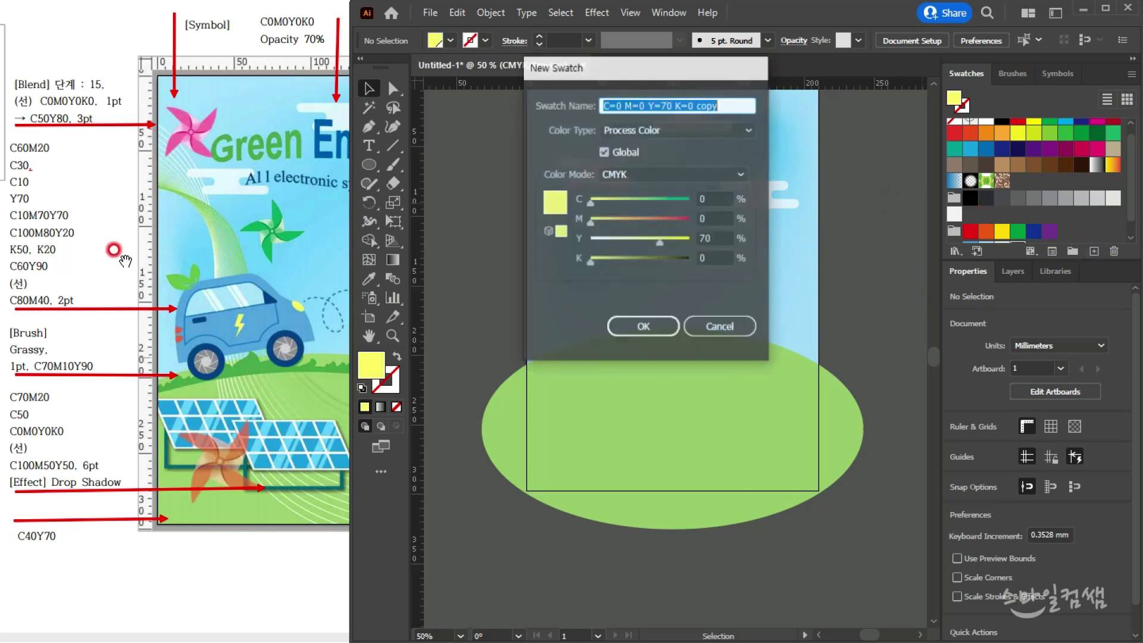
pyautogui.moveTo(708, 198); pyautogui.dragTo(664, 200)
pyautogui.write('10')
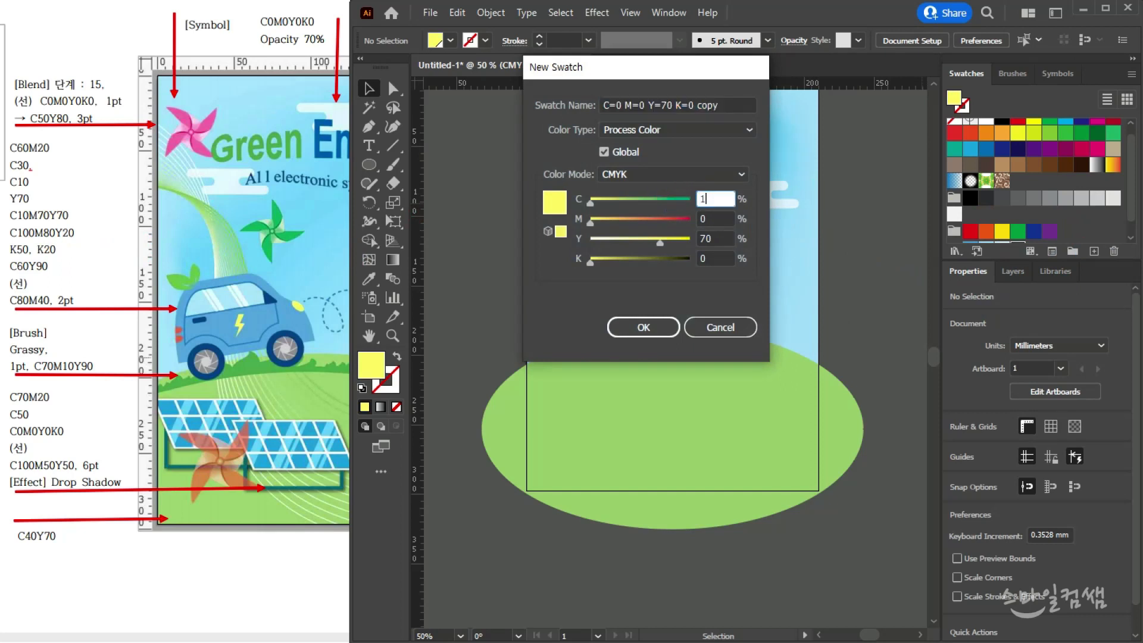
pyautogui.press('Tab')
pyautogui.write('70')
pyautogui.press('Tab')
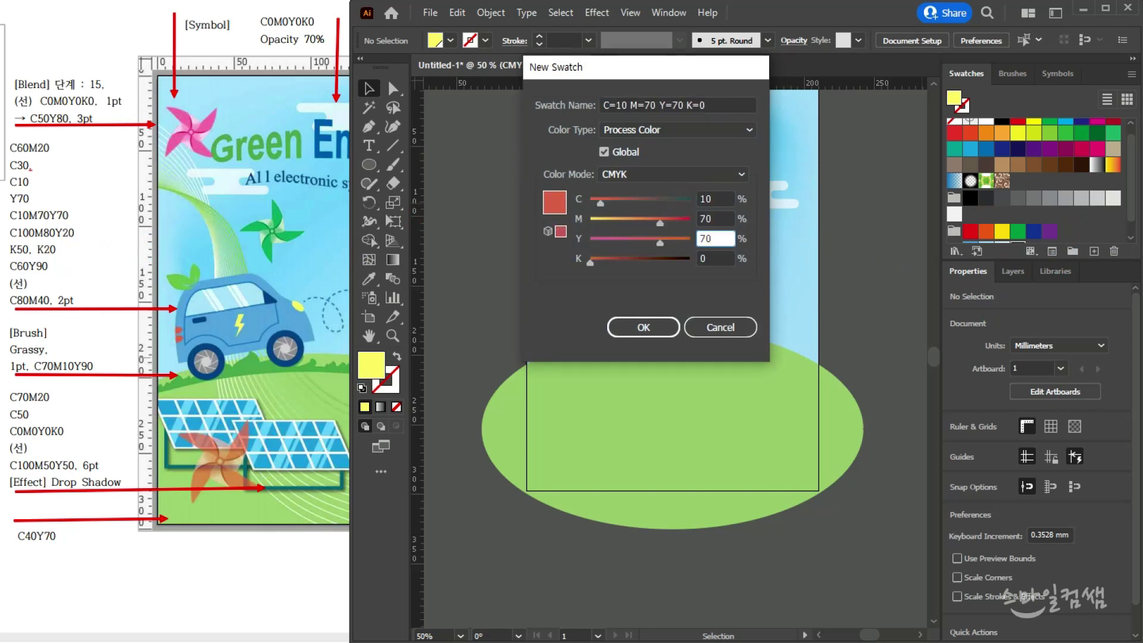
pyautogui.press('Return')
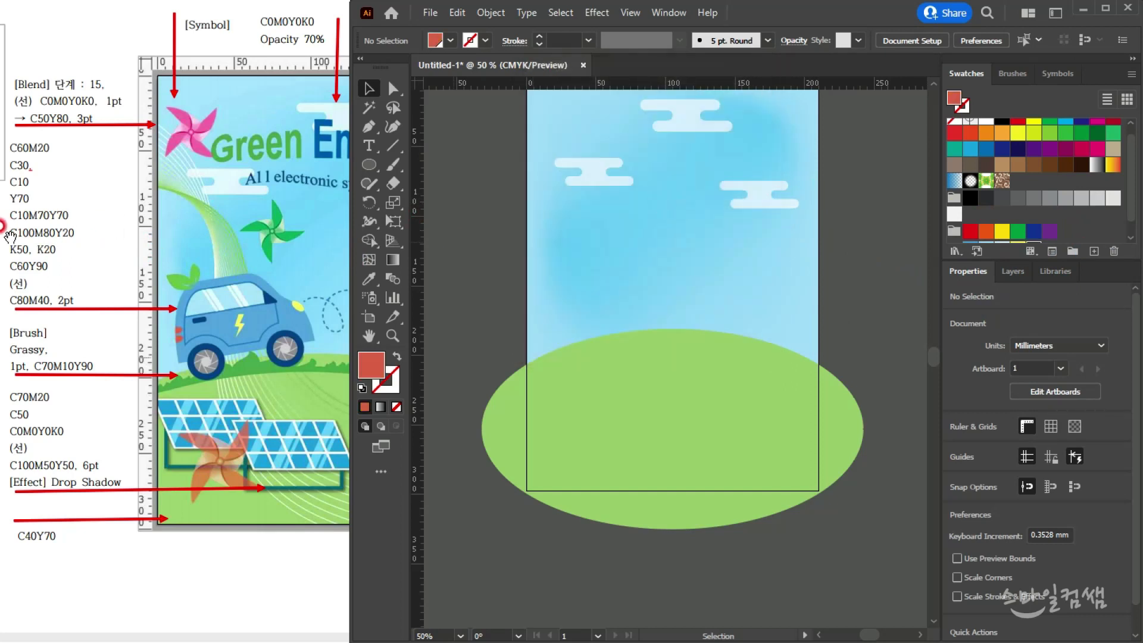
# Add a global CMYK process swatch of C100 M80 Y20 K0 to the colour group.
pyautogui.click(1093, 251)
pyautogui.moveTo(716, 205); pyautogui.dragTo(647, 200)
pyautogui.write('100')
pyautogui.press('Tab')
pyautogui.write('80')
pyautogui.press('Tab')
pyautogui.write('20')
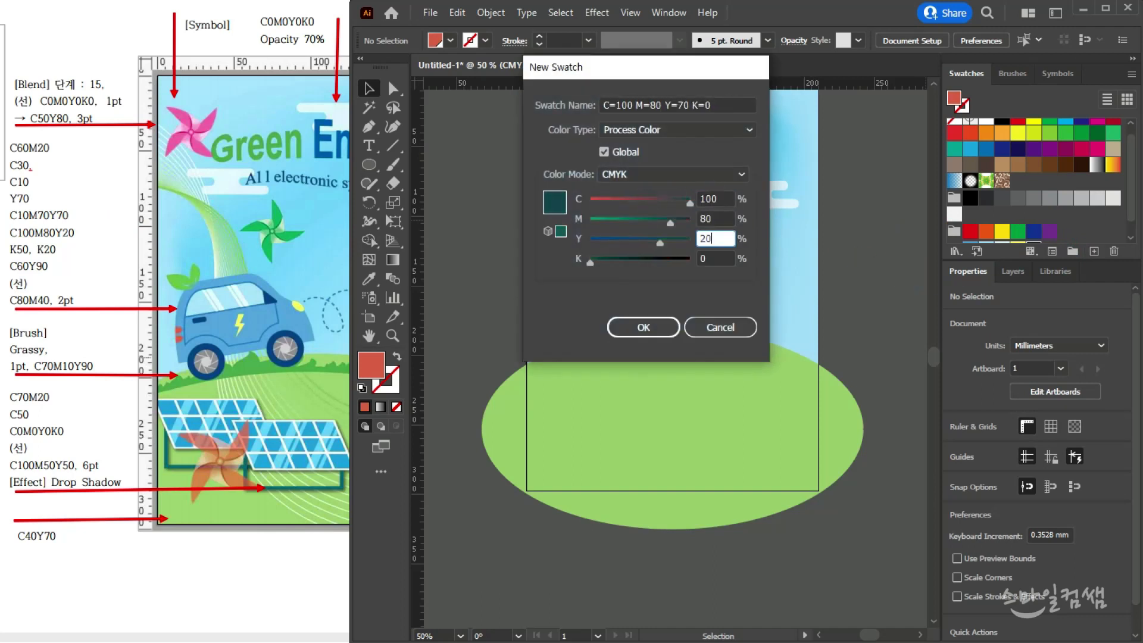
pyautogui.press('Return')
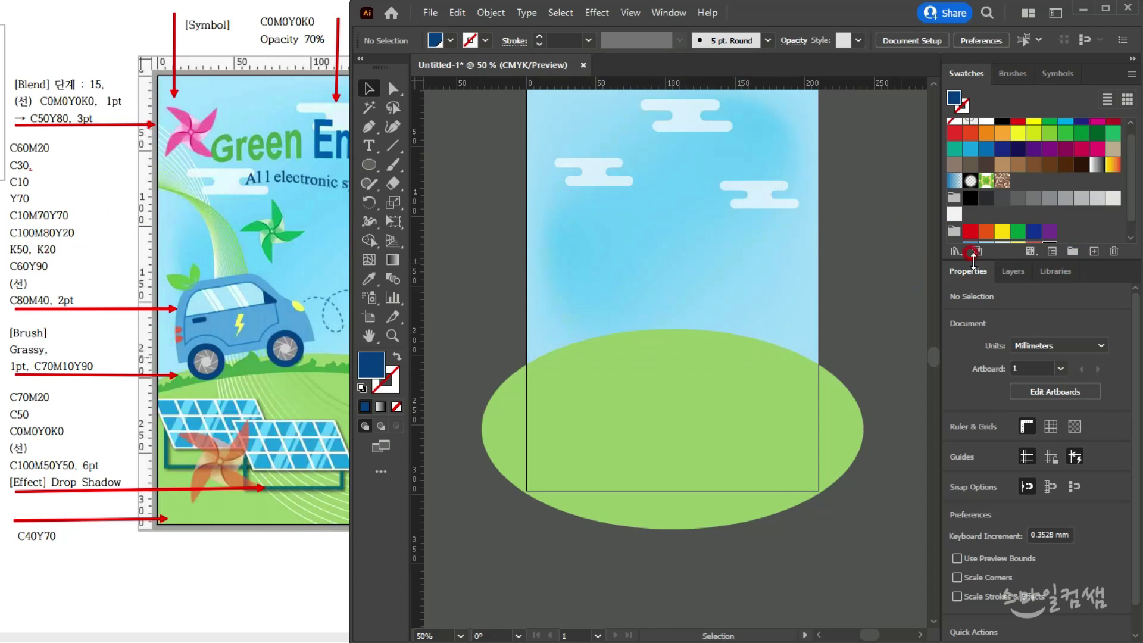
# Add a global CMYK process swatch of C60 M0 Y90 K0 to the colour group.
pyautogui.click(1093, 250)
pyautogui.doubleClick(719, 197)
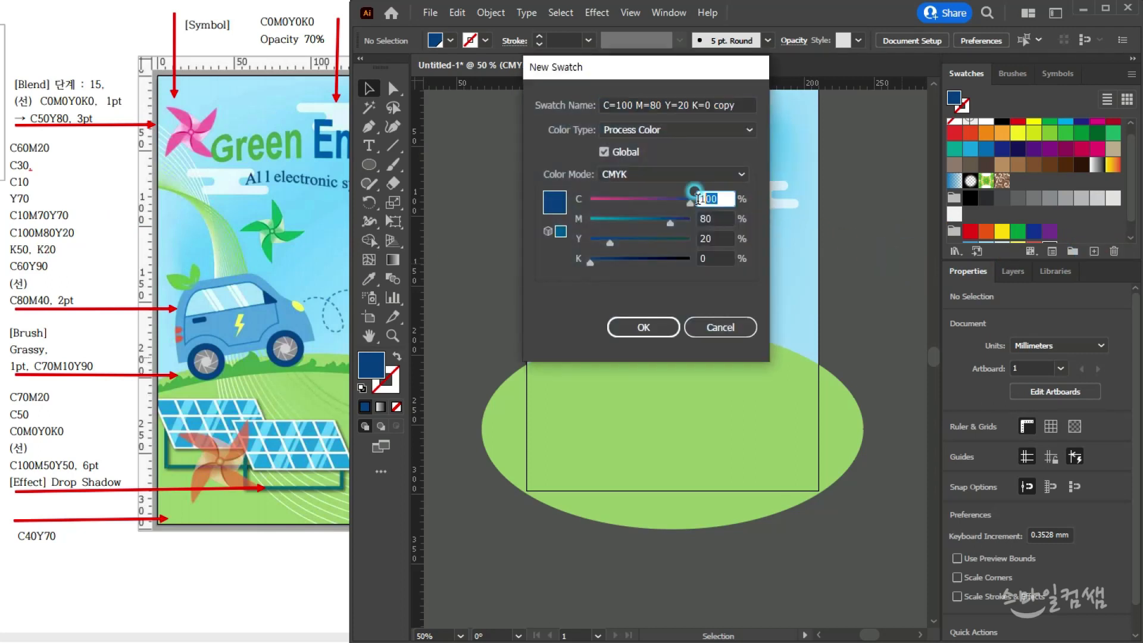
pyautogui.write('60')
pyautogui.press('Tab')
pyautogui.write('0')
pyautogui.press('Tab')
pyautogui.write('90')
pyautogui.press('Return')
# Draw a rounded rectangle about 104 × 73 mm over the sky above the hill, with the default white fill and black stroke.
pyautogui.scroll(-1, 1118, 205)
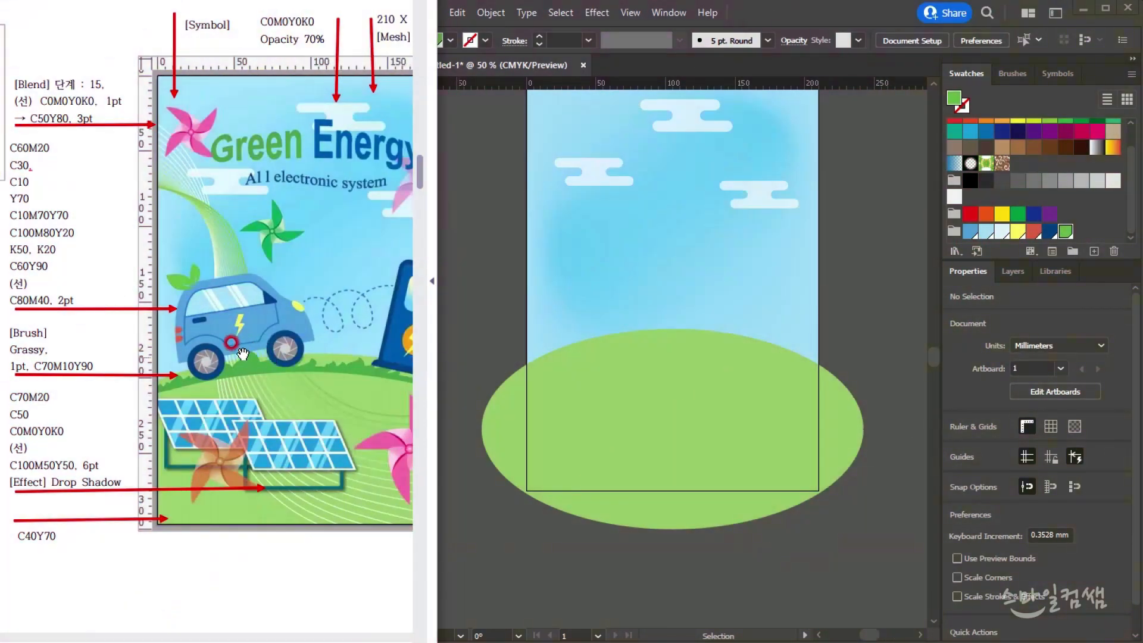
pyautogui.scroll(1, 259, 384)
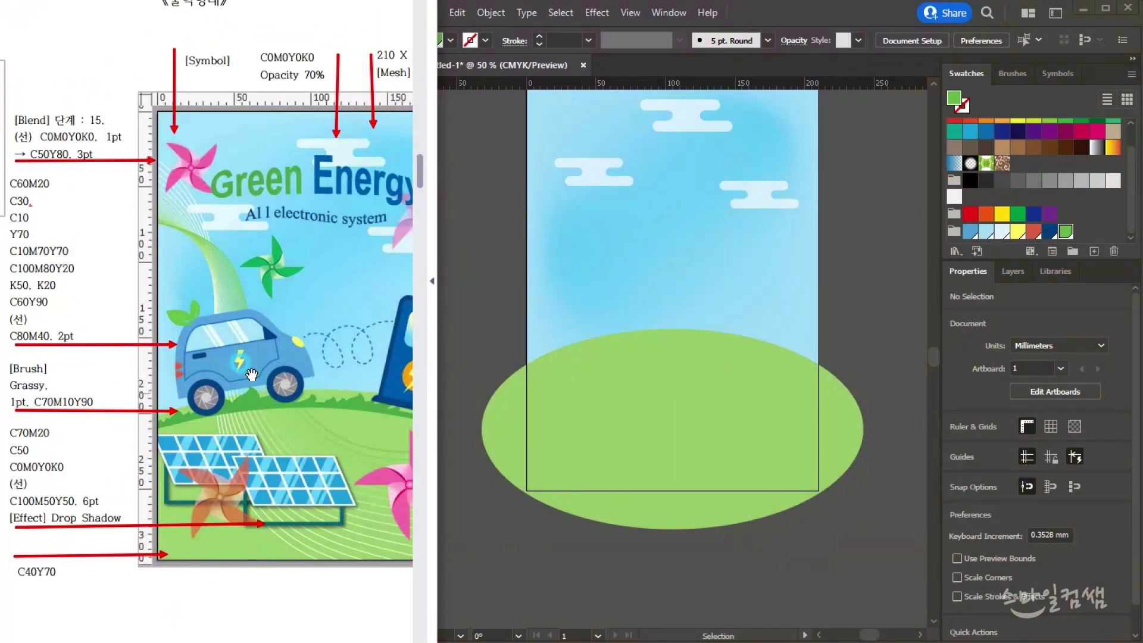
pyautogui.moveTo(252, 374); pyautogui.dragTo(178, 225)
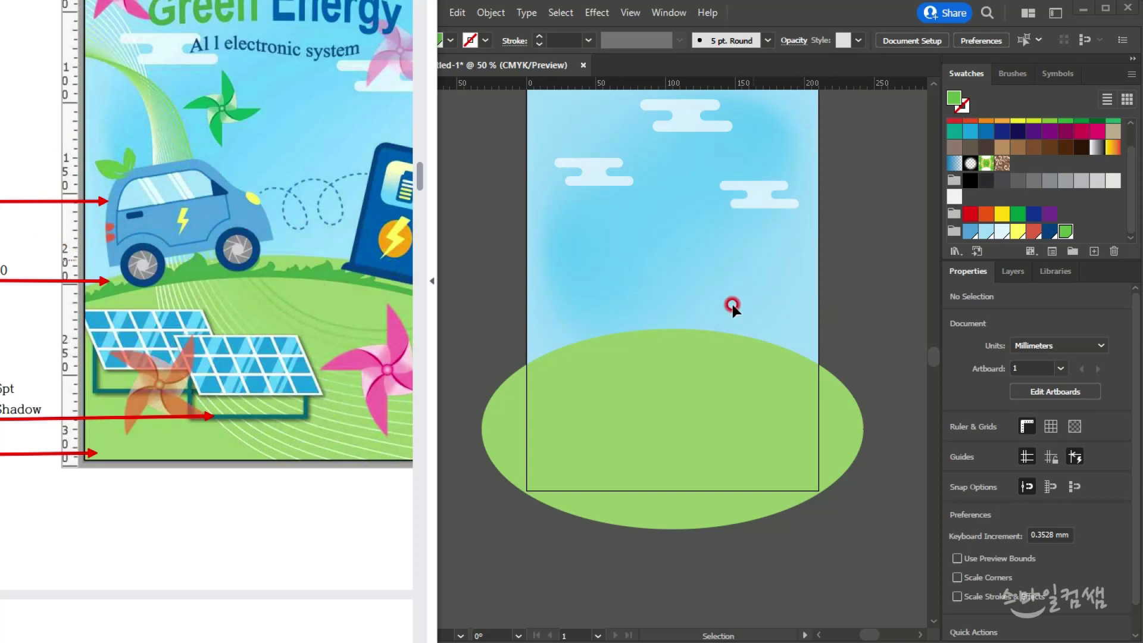
pyautogui.click(642, 278)
pyautogui.hotkey('ctrl', '=')
pyautogui.hotkey('ctrl', '=')
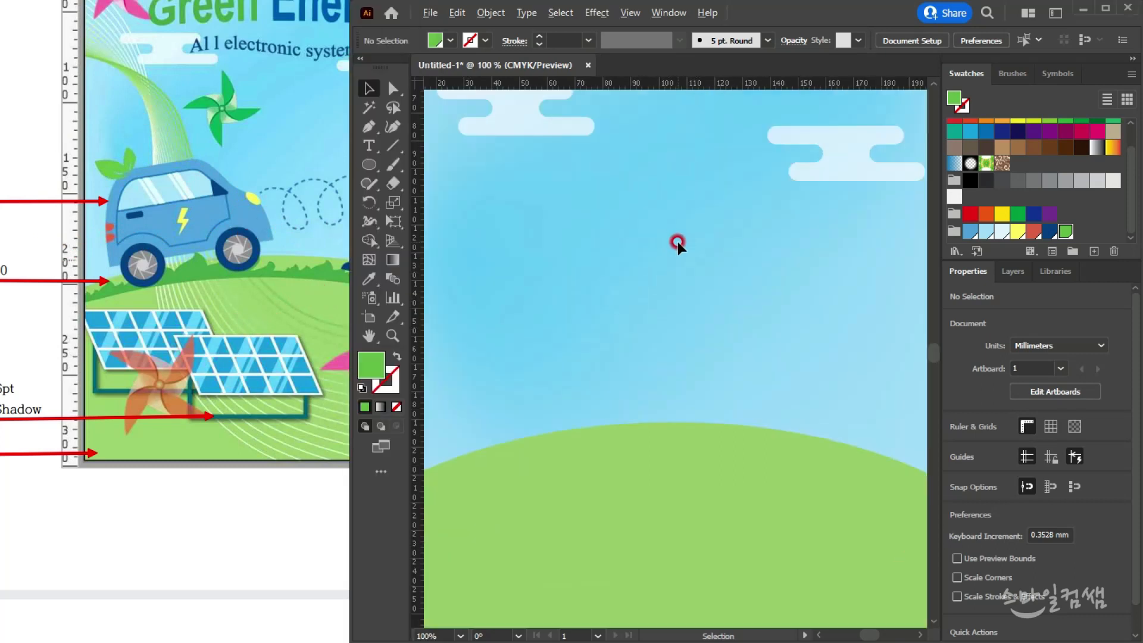
pyautogui.moveTo(604, 347); pyautogui.dragTo(713, 332)
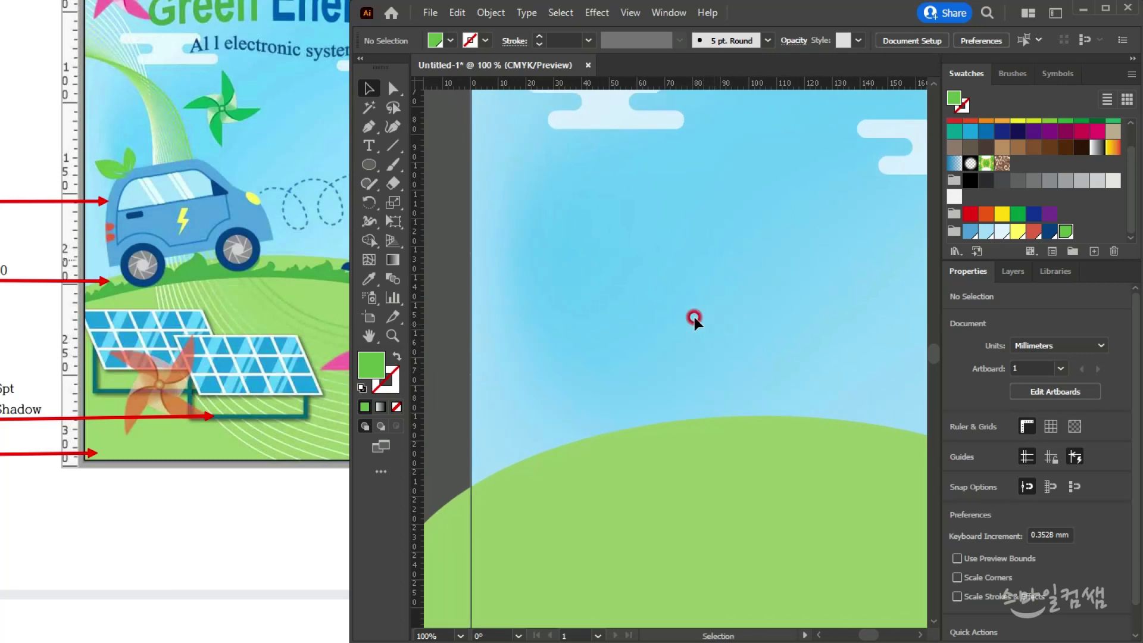
pyautogui.click(369, 164)
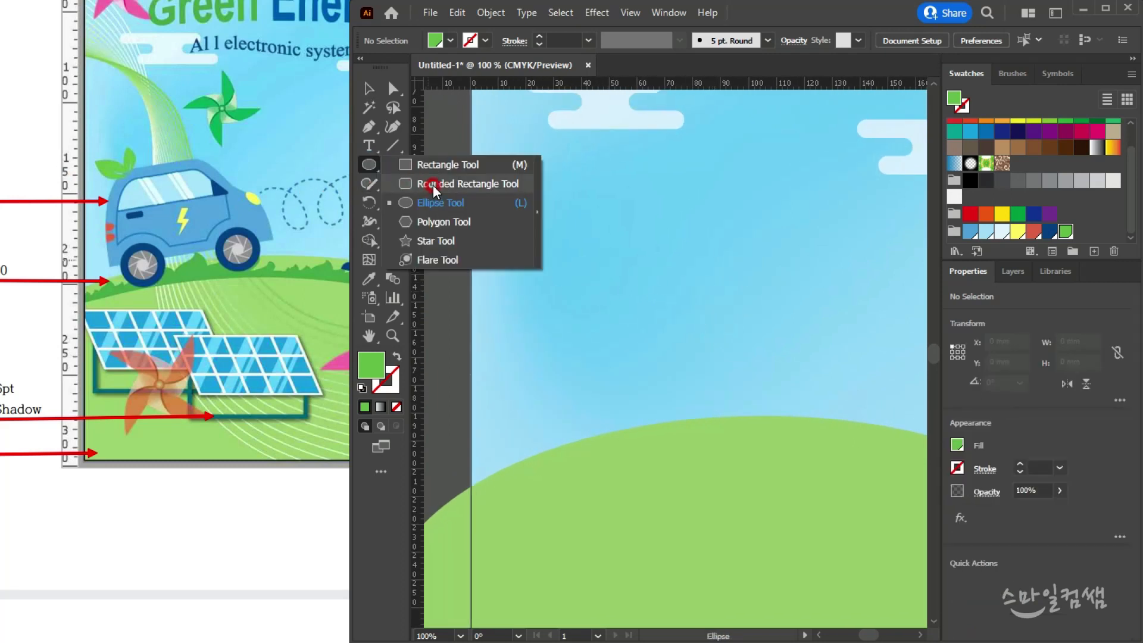
pyautogui.click(434, 185)
pyautogui.moveTo(520, 235); pyautogui.dragTo(804, 432)
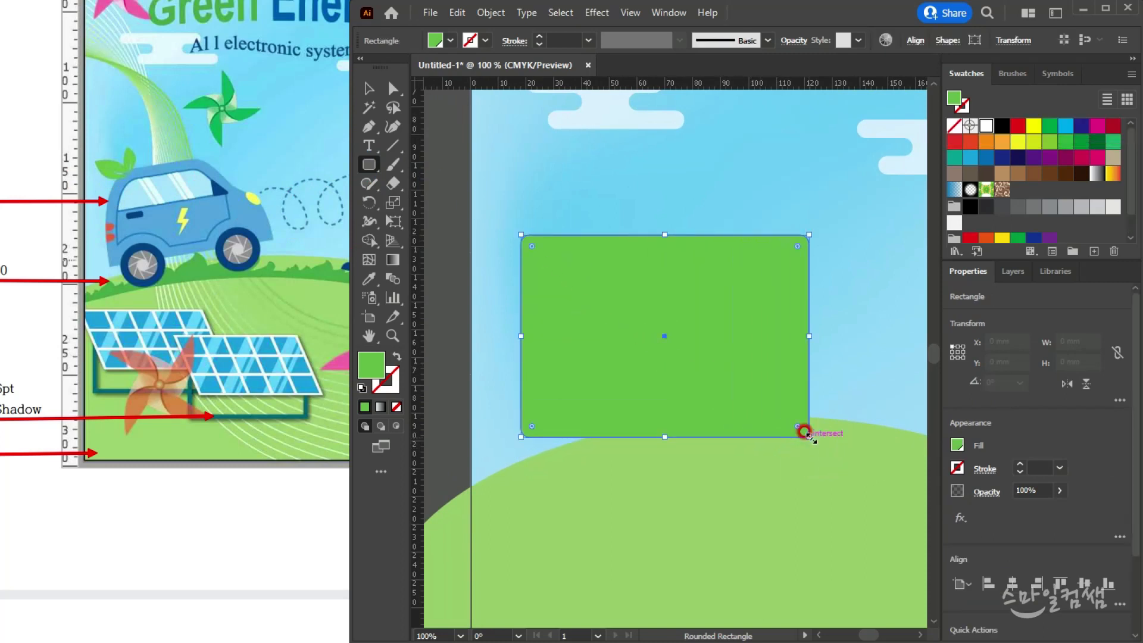
pyautogui.press('d')
# Round the rectangle's corners to the maximum radius and move the shape up, clear of the green hill.
pyautogui.moveTo(798, 246); pyautogui.dragTo(612, 335)
pyautogui.click(369, 90)
pyautogui.moveTo(729, 273); pyautogui.dragTo(729, 230)
pyautogui.click(773, 291)
pyautogui.click(658, 342)
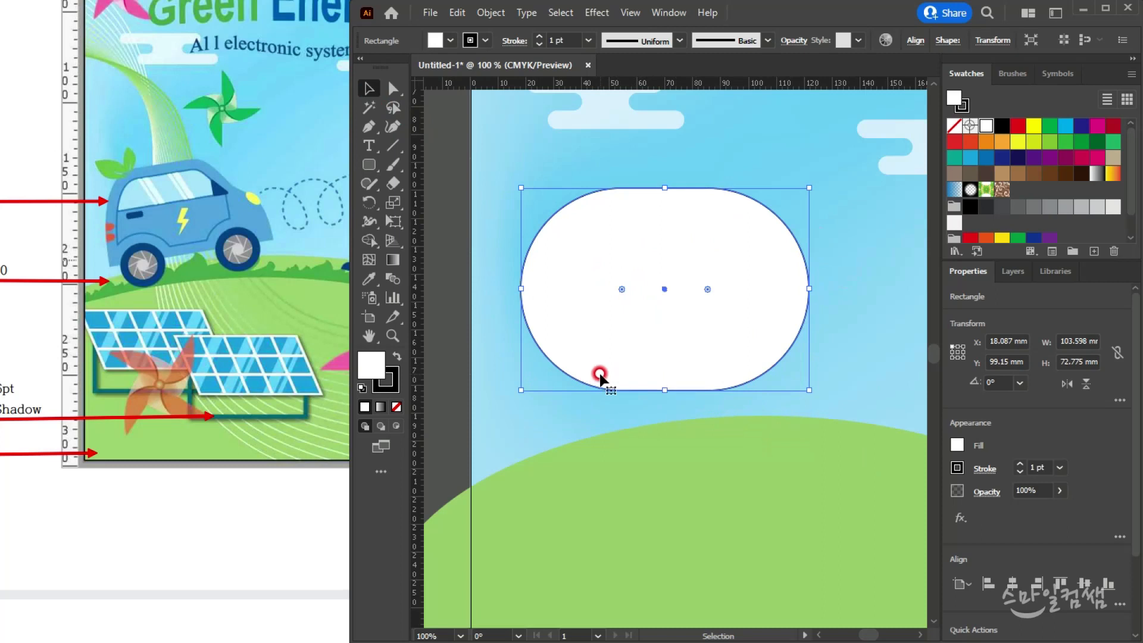
# Delete the two lower anchor points of the rounded shape, leaving only its upper half.
pyautogui.click(394, 90)
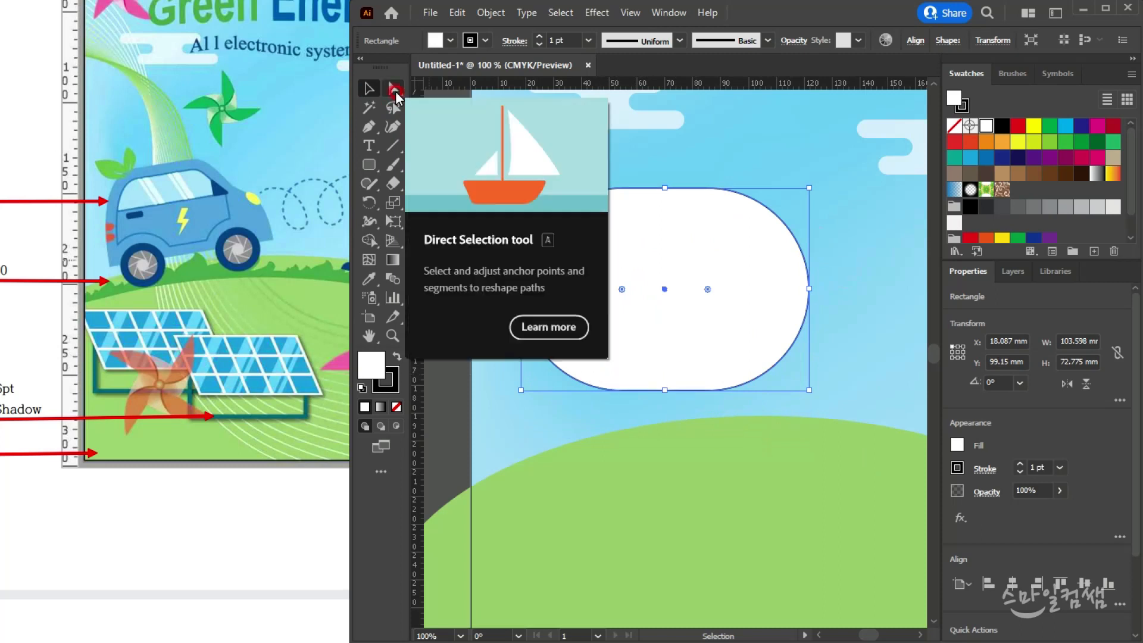
pyautogui.moveTo(530, 424); pyautogui.dragTo(655, 396)
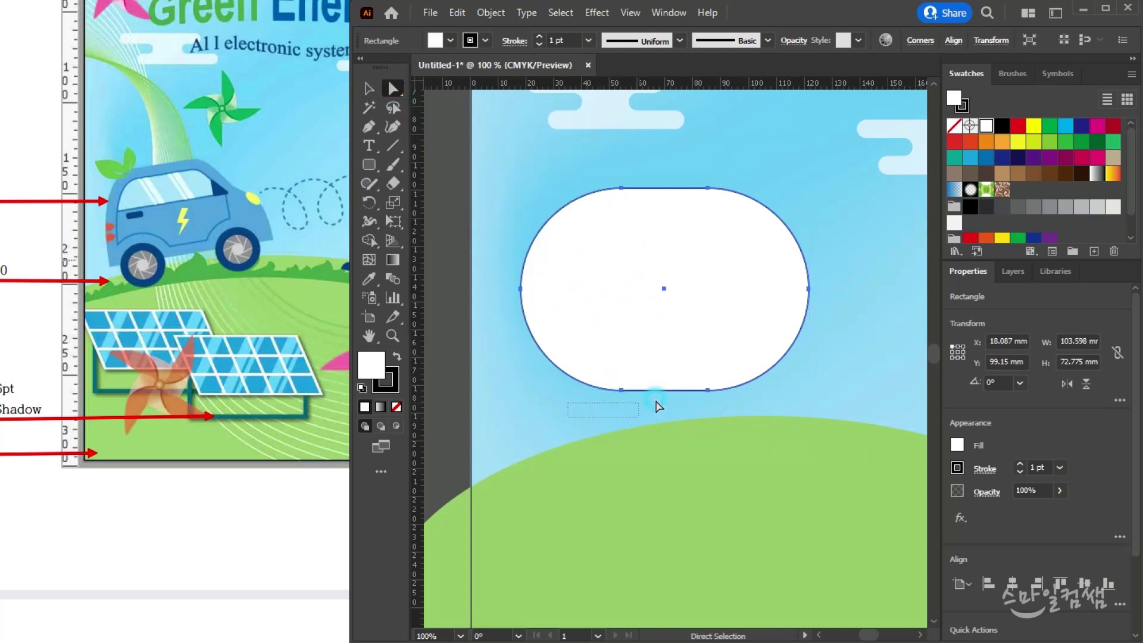
pyautogui.moveTo(773, 391); pyautogui.dragTo(774, 364)
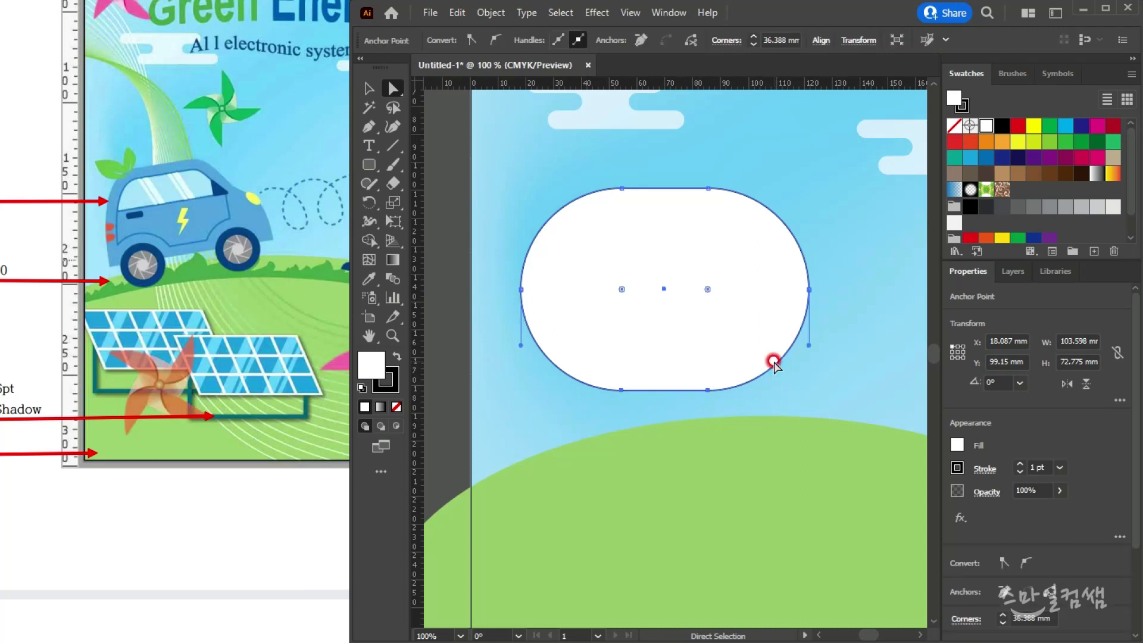
pyautogui.press('Delete')
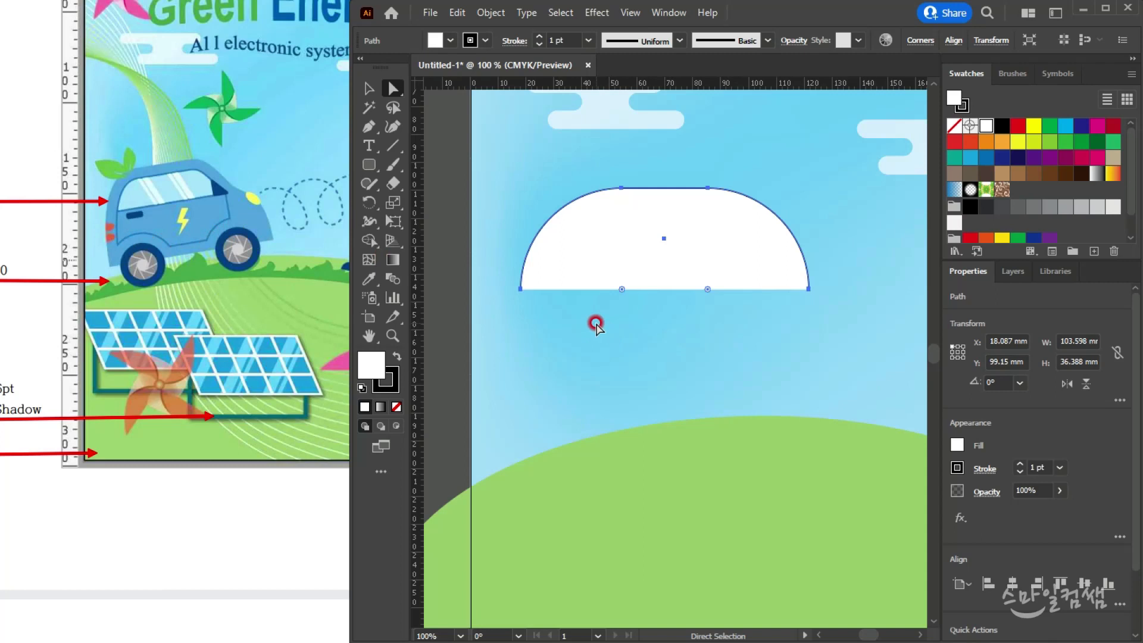
# Join the two open endpoints of the half shape with a straight bottom edge.
pyautogui.click(480, 267)
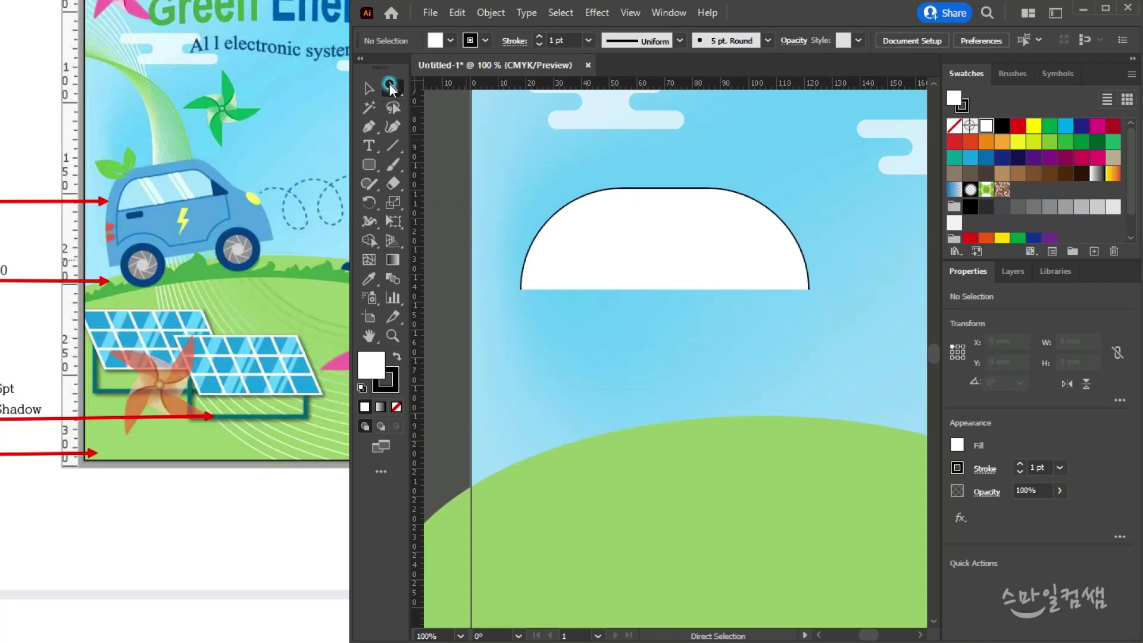
pyautogui.moveTo(496, 271); pyautogui.dragTo(758, 302)
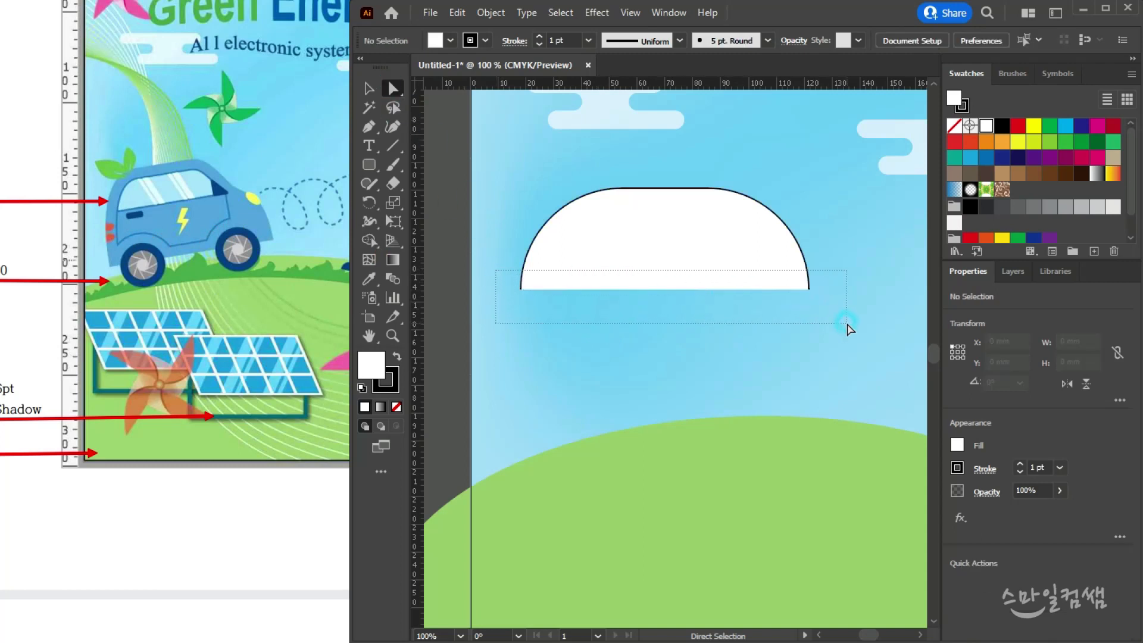
pyautogui.moveTo(847, 324); pyautogui.dragTo(847, 324)
pyautogui.hotkey('ctrl', 'j')
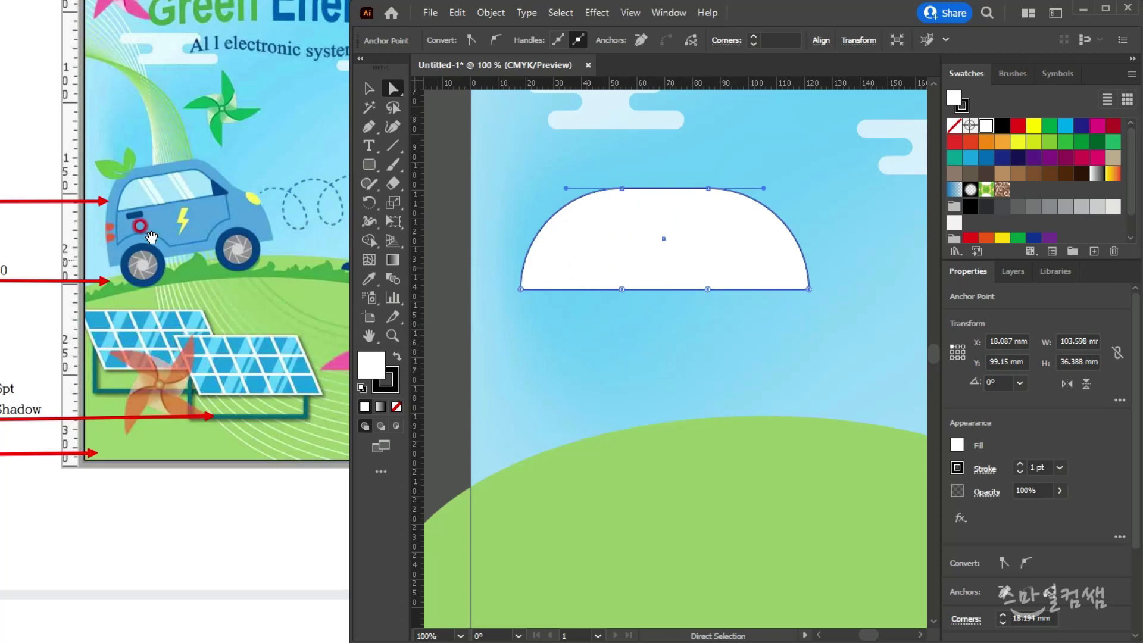
# Stretch the closed half shape downward to about 65 mm high, keeping its width.
pyautogui.click(368, 88)
pyautogui.click(663, 249)
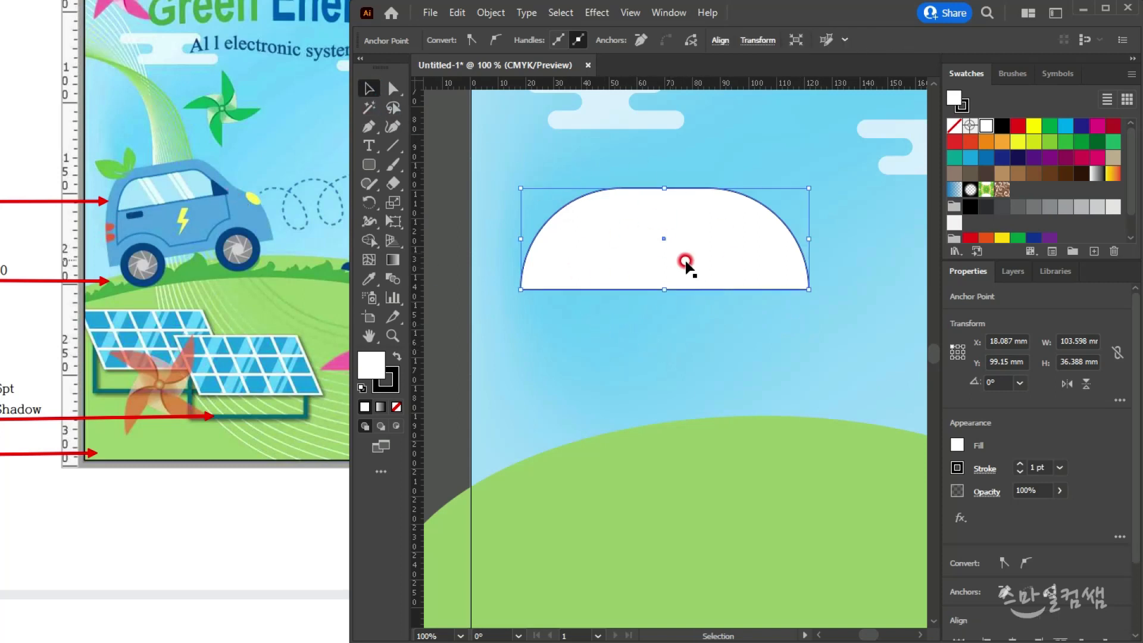
pyautogui.click(663, 289)
pyautogui.moveTo(662, 289); pyautogui.dragTo(658, 378)
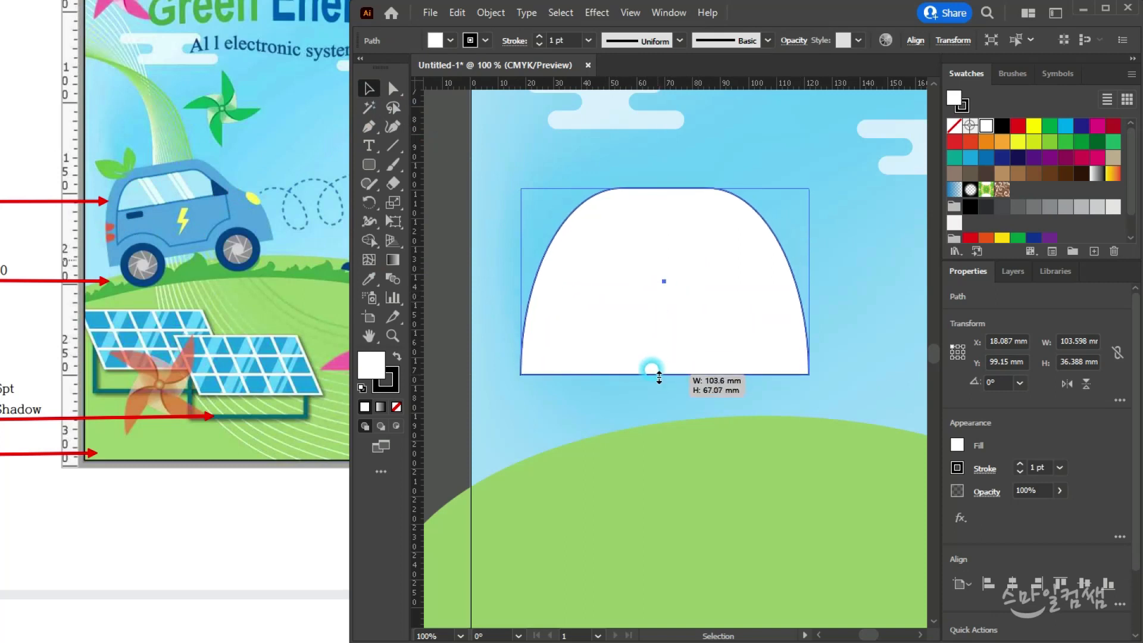
pyautogui.moveTo(658, 378); pyautogui.dragTo(661, 370)
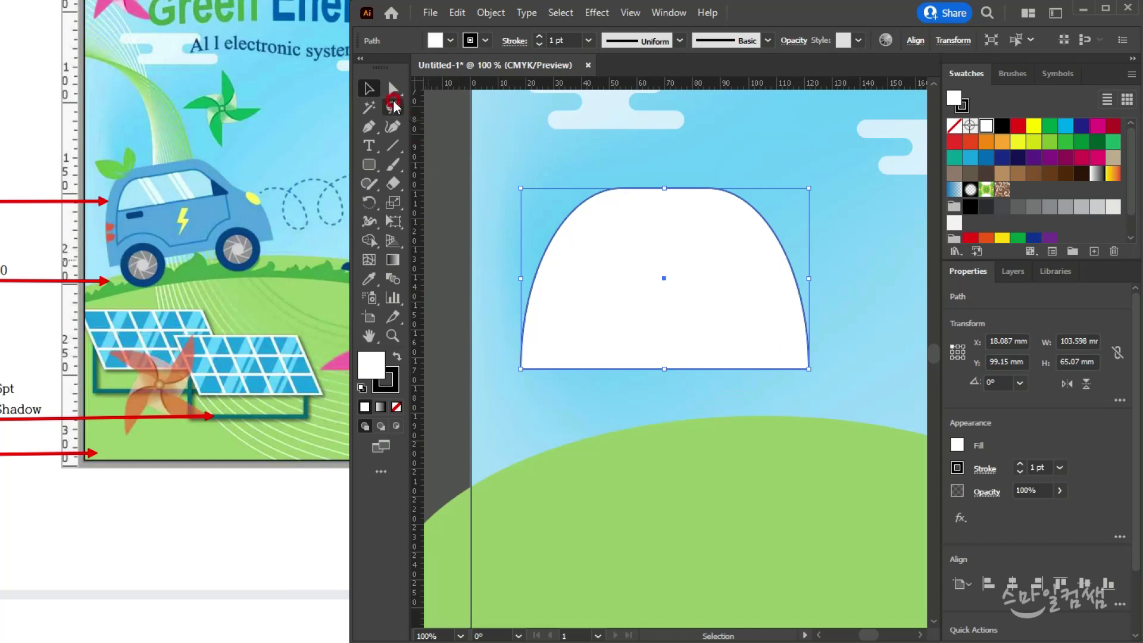
# Shift the two top anchor points of the car cabin shape to the left so the front slopes longer than the back.
pyautogui.click(390, 90)
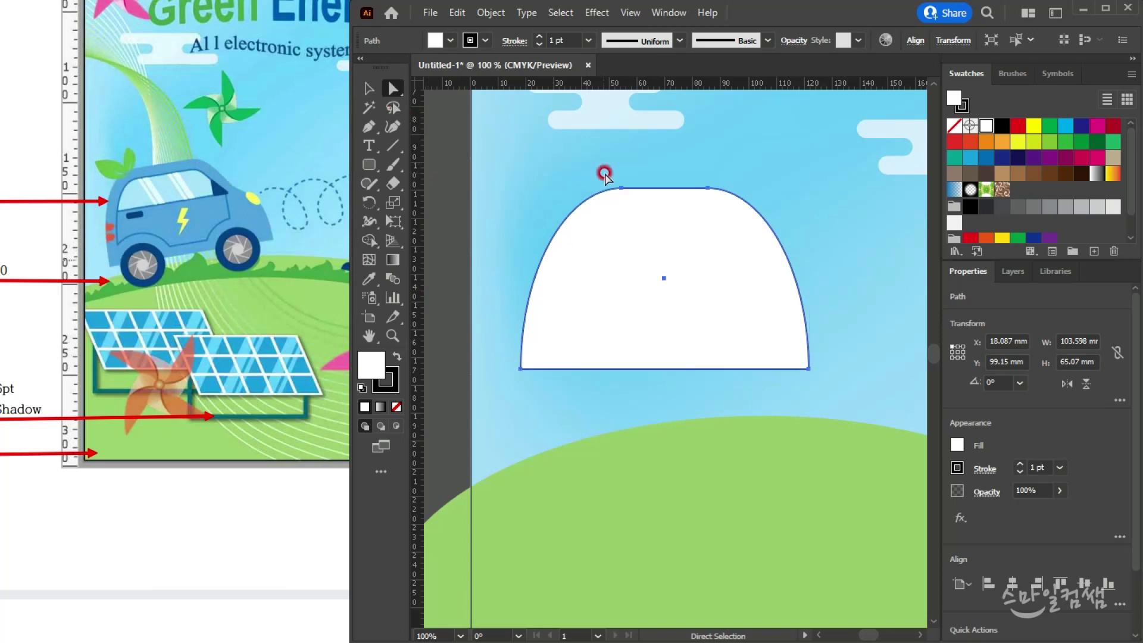
pyautogui.click(750, 208)
pyautogui.press('Left')
pyautogui.press('Left')
pyautogui.press('Left')
pyautogui.press('Left')
pyautogui.press('Left')
pyautogui.press('Left')
pyautogui.press('Left')
pyautogui.press('Left')
pyautogui.press('Left')
pyautogui.press('Left')
pyautogui.press('Left')
pyautogui.press('Left')
pyautogui.press('Left')
pyautogui.press('Left')
pyautogui.press('Left')
pyautogui.press('Left')
pyautogui.press('Left')
pyautogui.press('Left')
pyautogui.press('Left')
pyautogui.press('Left')
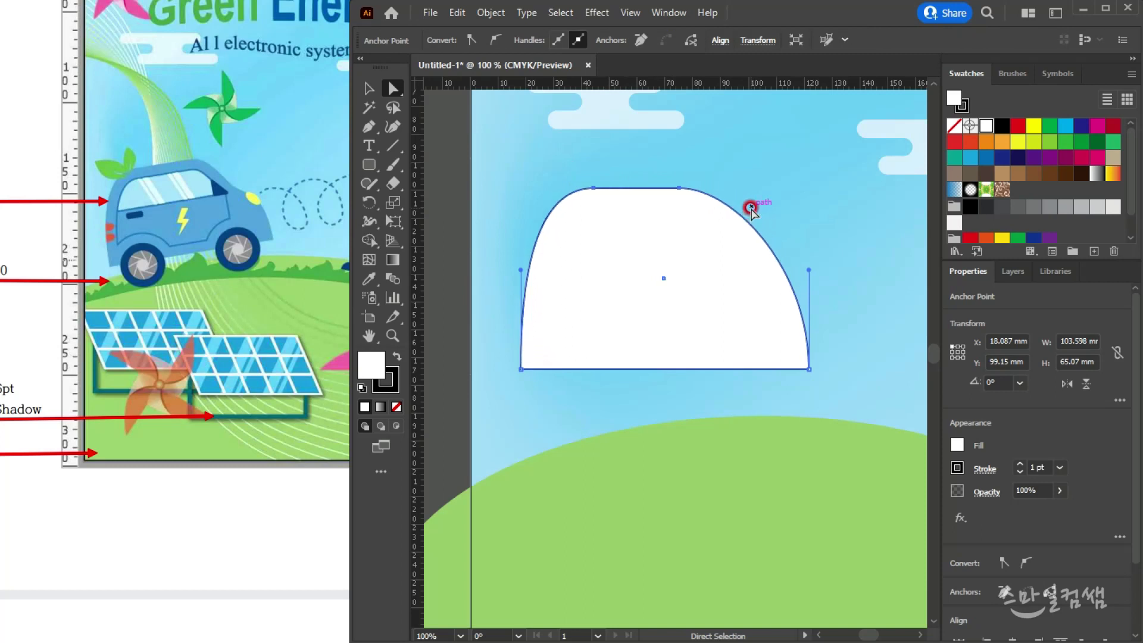
pyautogui.press('Left')
pyautogui.press('Left')
pyautogui.press('Left')
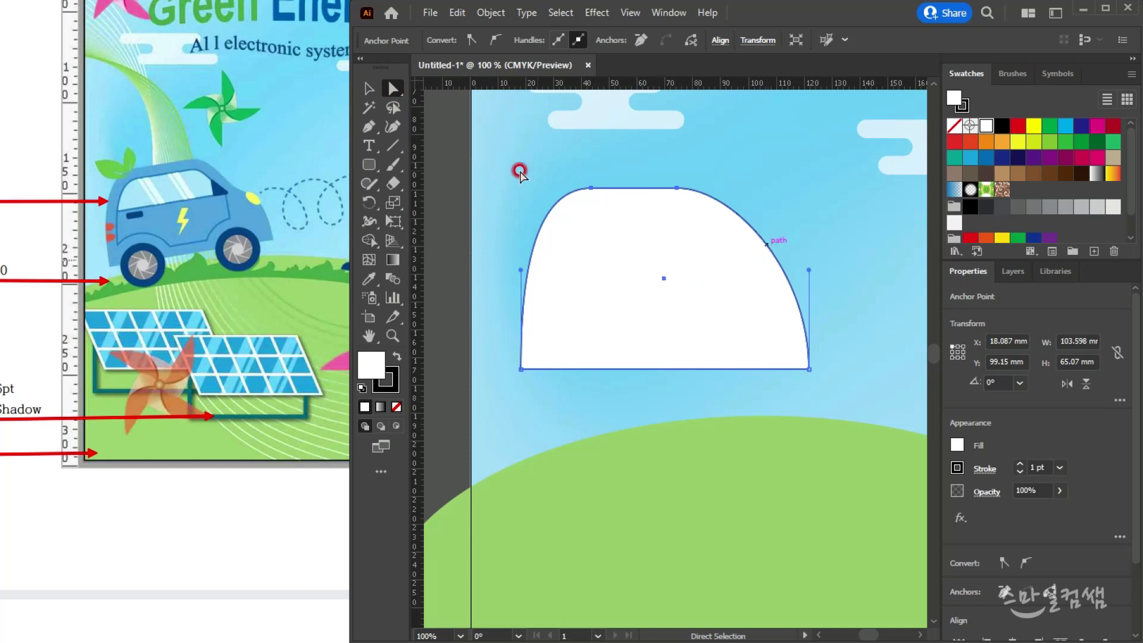
# Add an anchor point midway on the cabin shape's right curve and move it inward to about X 101, Y 124 mm.
pyautogui.click(370, 126)
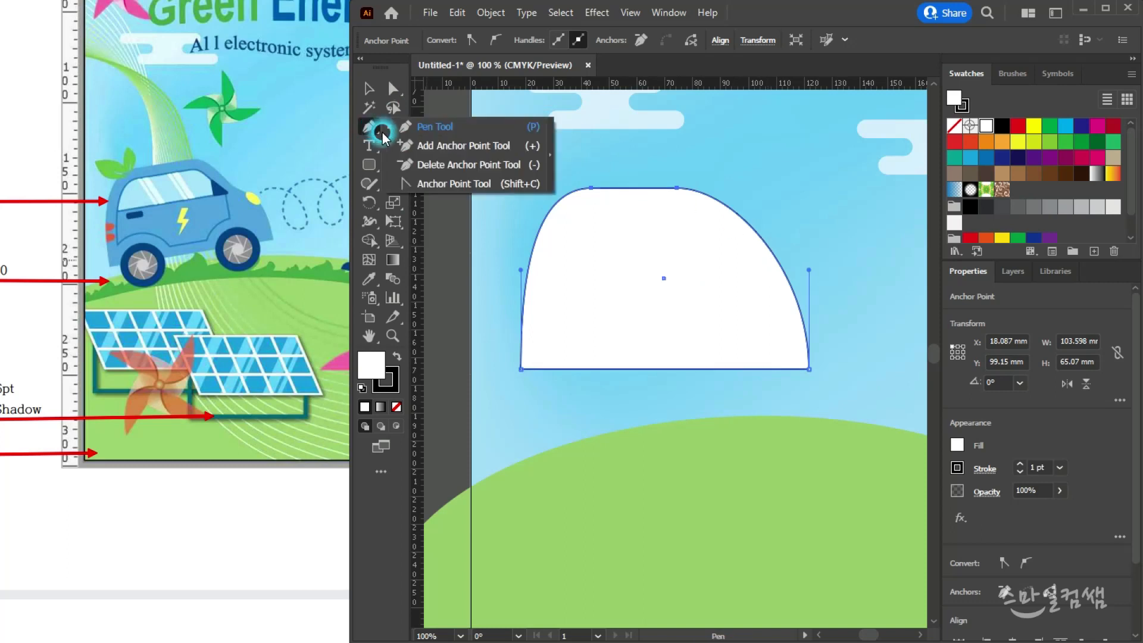
pyautogui.click(438, 146)
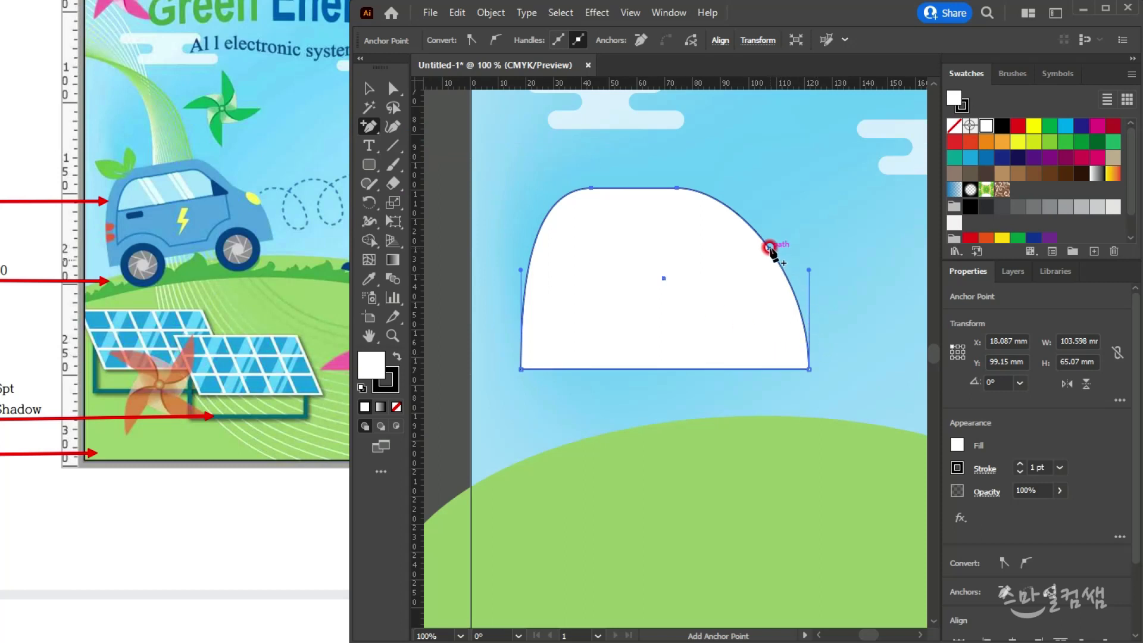
pyautogui.click(769, 247)
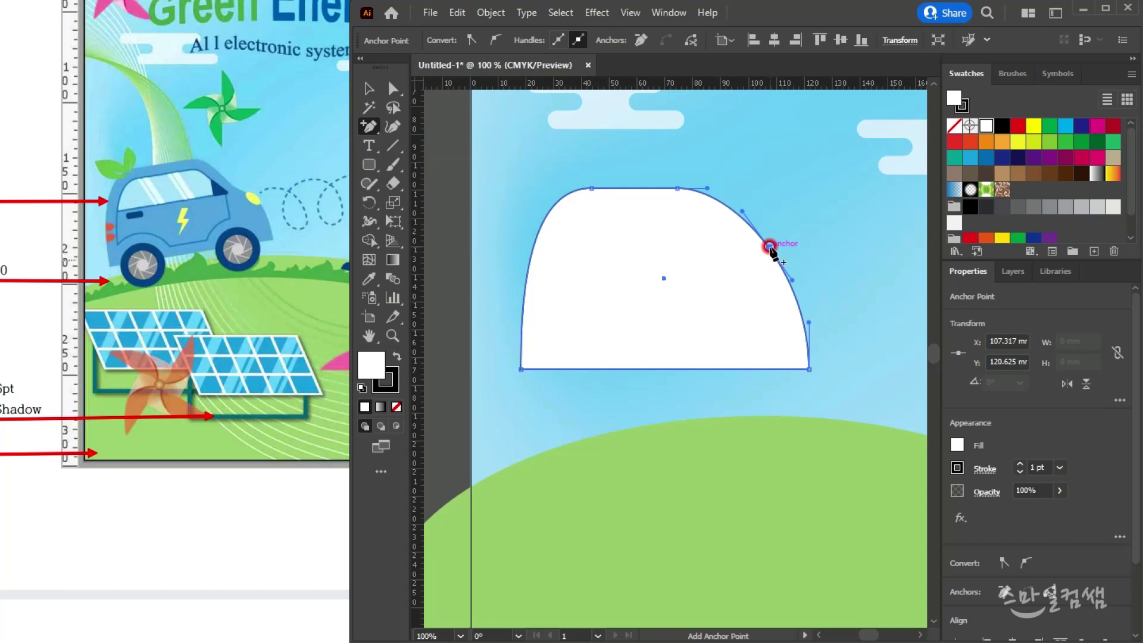
pyautogui.click(395, 89)
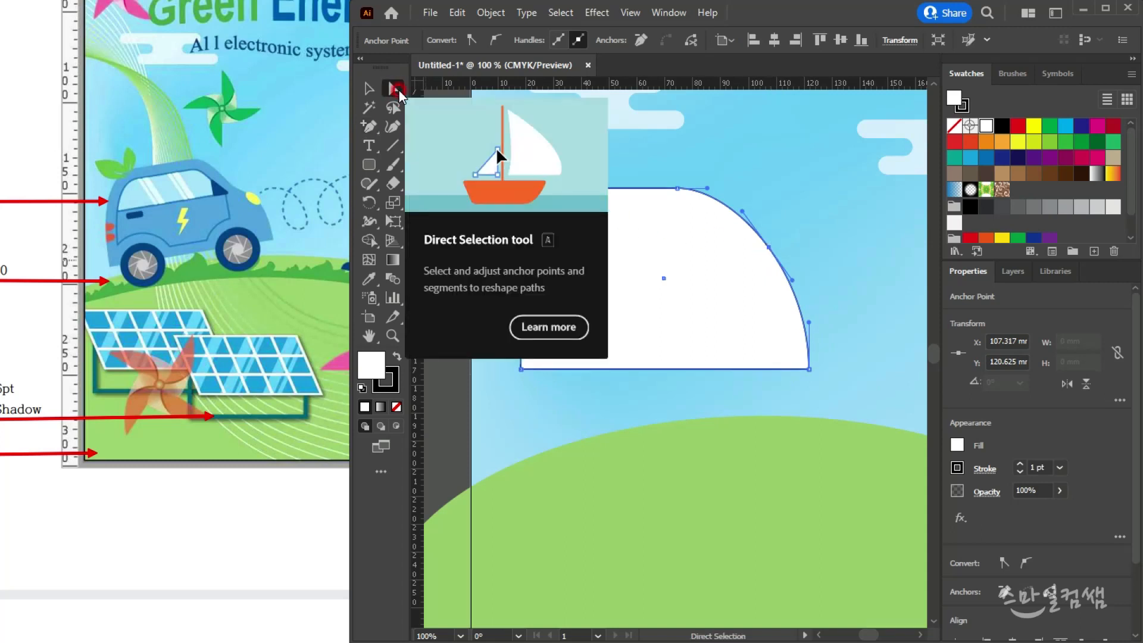
pyautogui.moveTo(770, 245); pyautogui.dragTo(751, 258)
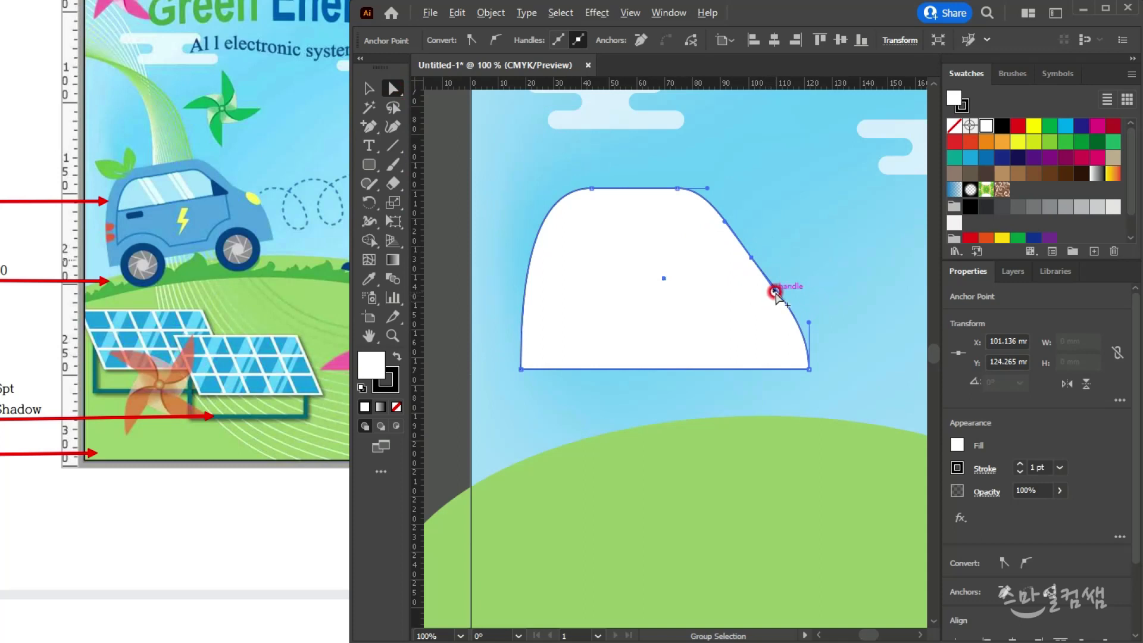
# Adjust both direction handles of the anchor point between windshield and hood so the windshield and hood curve outward.
pyautogui.scroll(2, 775, 292)
pyautogui.moveTo(730, 319); pyautogui.dragTo(769, 400)
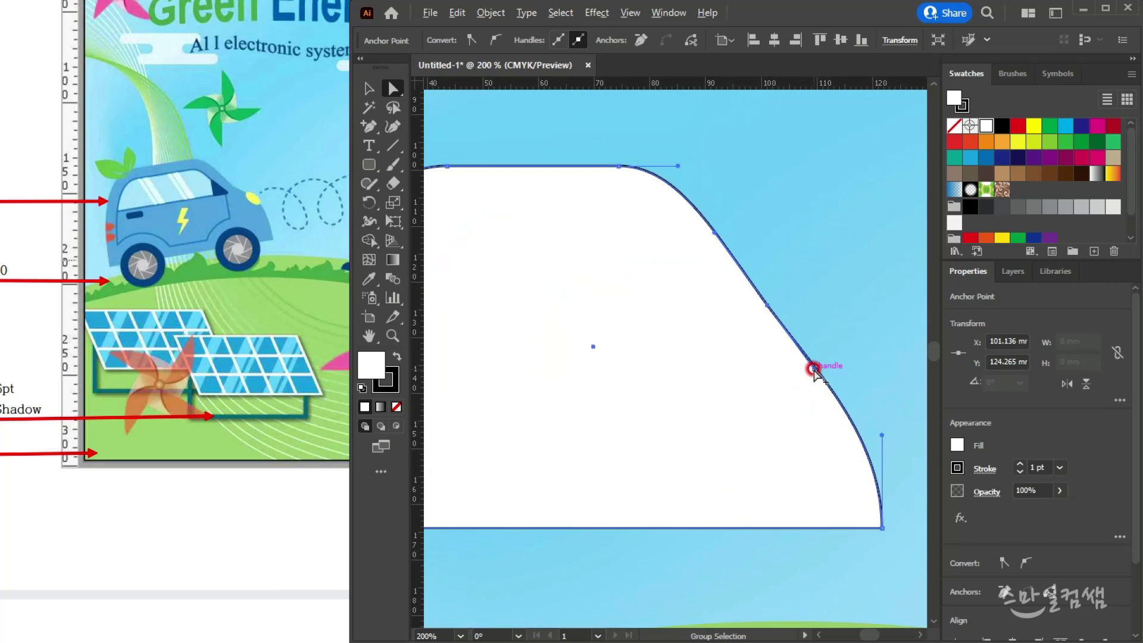
pyautogui.moveTo(813, 369); pyautogui.dragTo(840, 349)
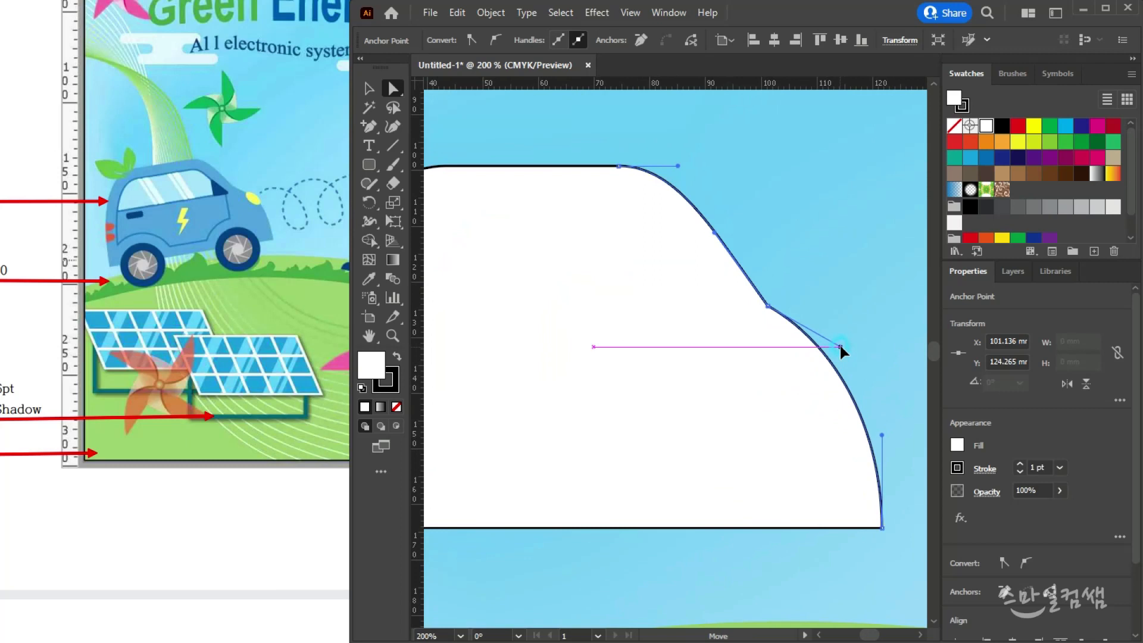
pyautogui.moveTo(840, 345); pyautogui.dragTo(844, 346)
pyautogui.click(715, 233)
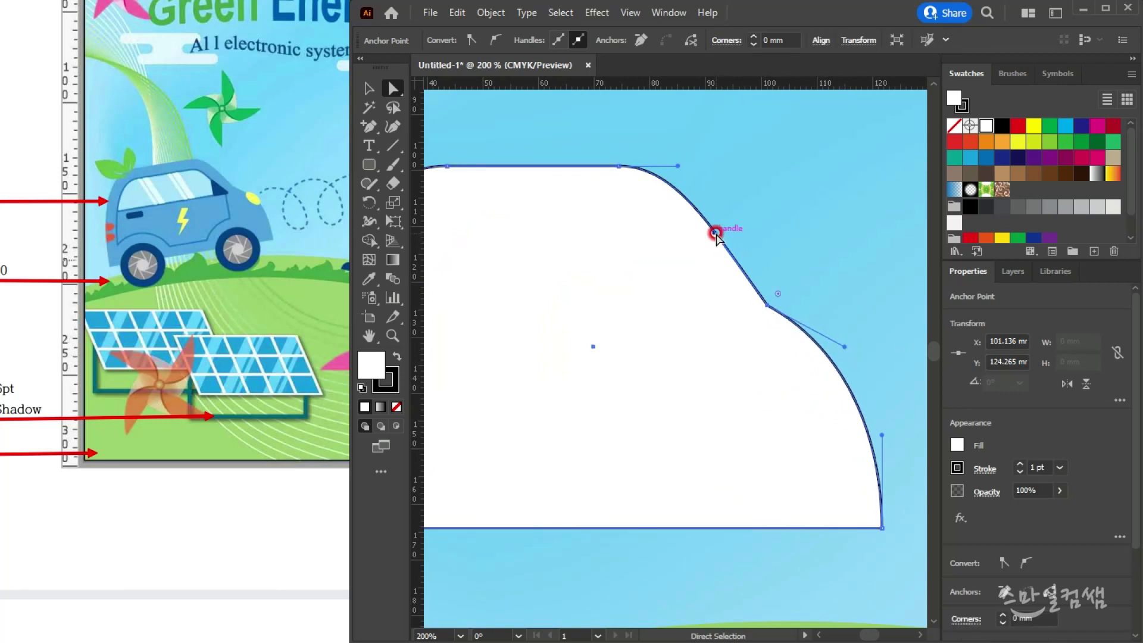
pyautogui.moveTo(715, 233); pyautogui.dragTo(729, 224)
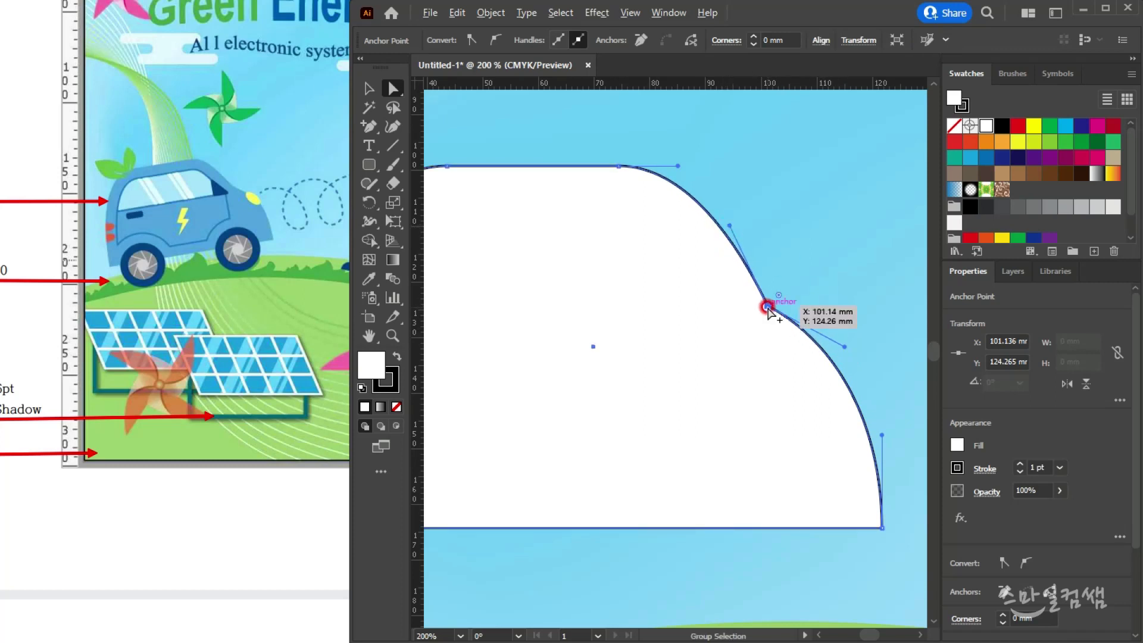
# Round the corner between the windshield and the hood with a radius of about 9.9 mm.
pyautogui.scroll(2, 769, 310)
pyautogui.scroll(-2, 772, 326)
pyautogui.moveTo(773, 321); pyautogui.dragTo(741, 282)
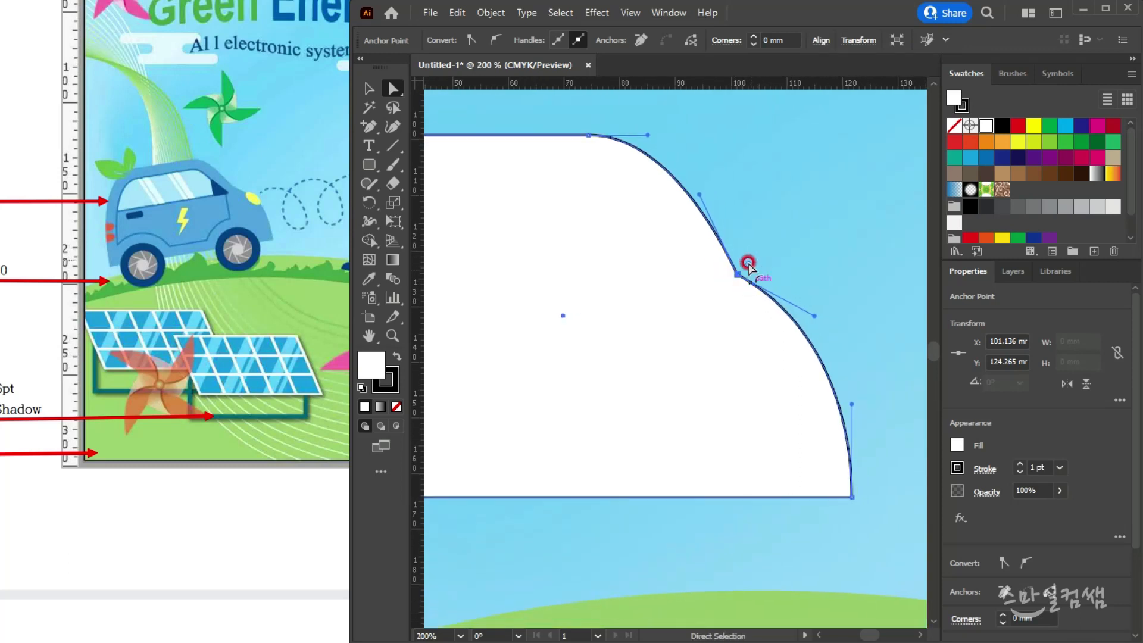
pyautogui.moveTo(748, 263); pyautogui.dragTo(798, 264)
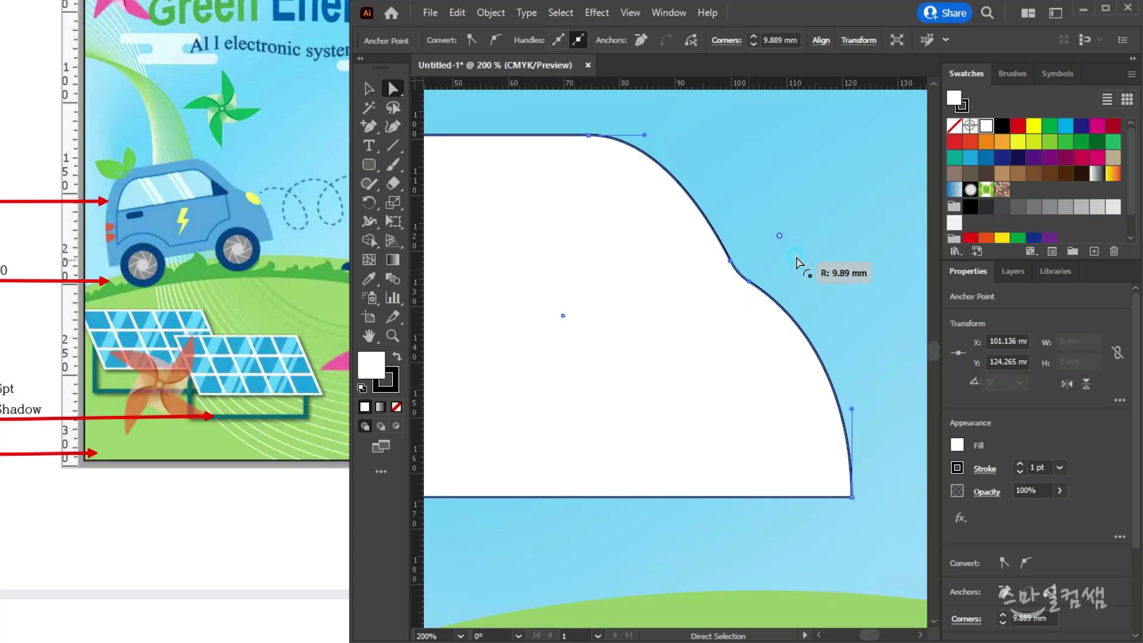
pyautogui.click(371, 125)
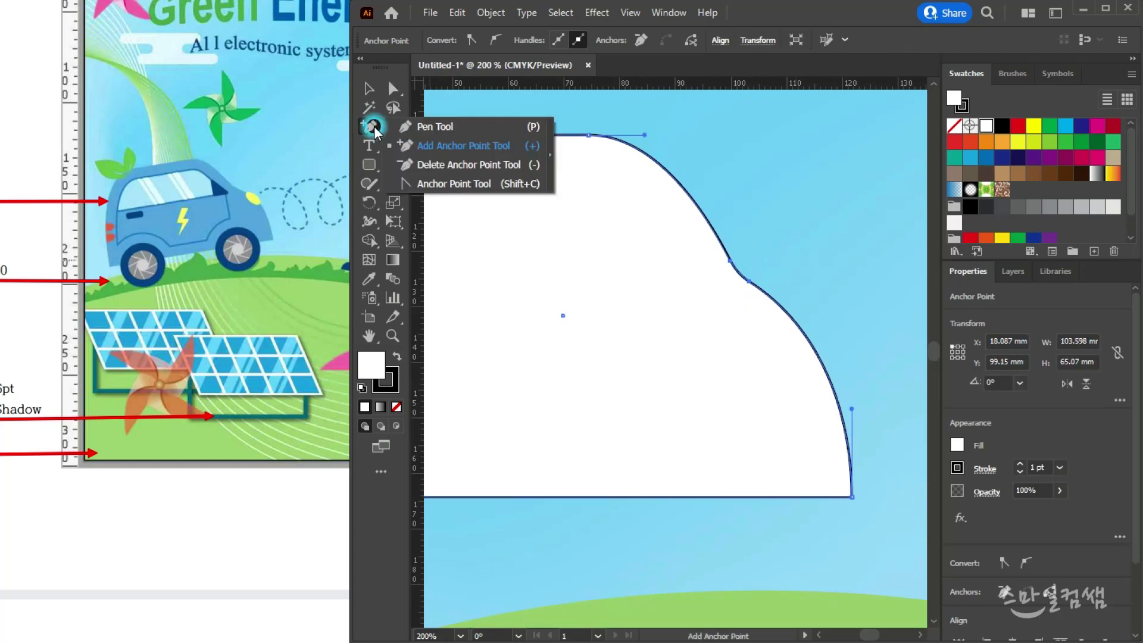
pyautogui.click(417, 185)
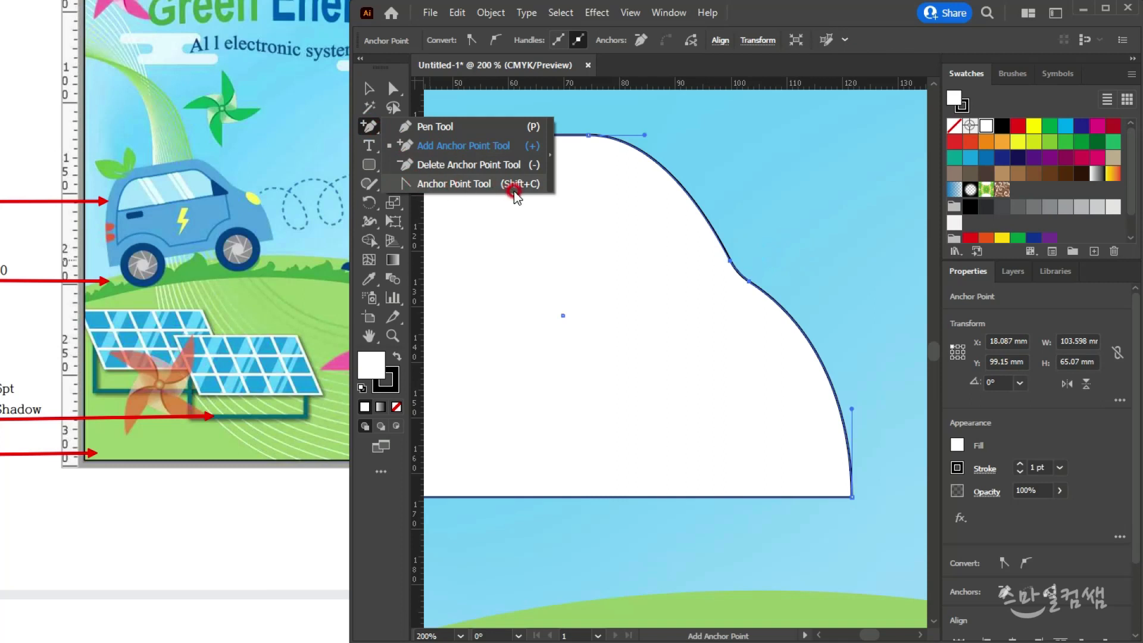
pyautogui.click(368, 125)
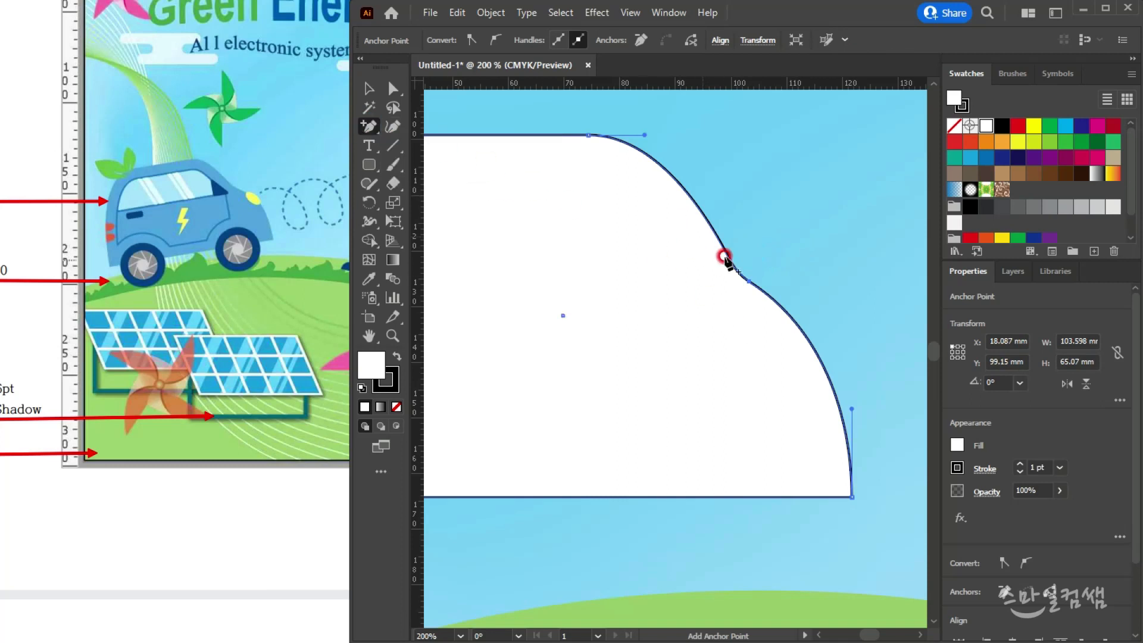
pyautogui.click(364, 91)
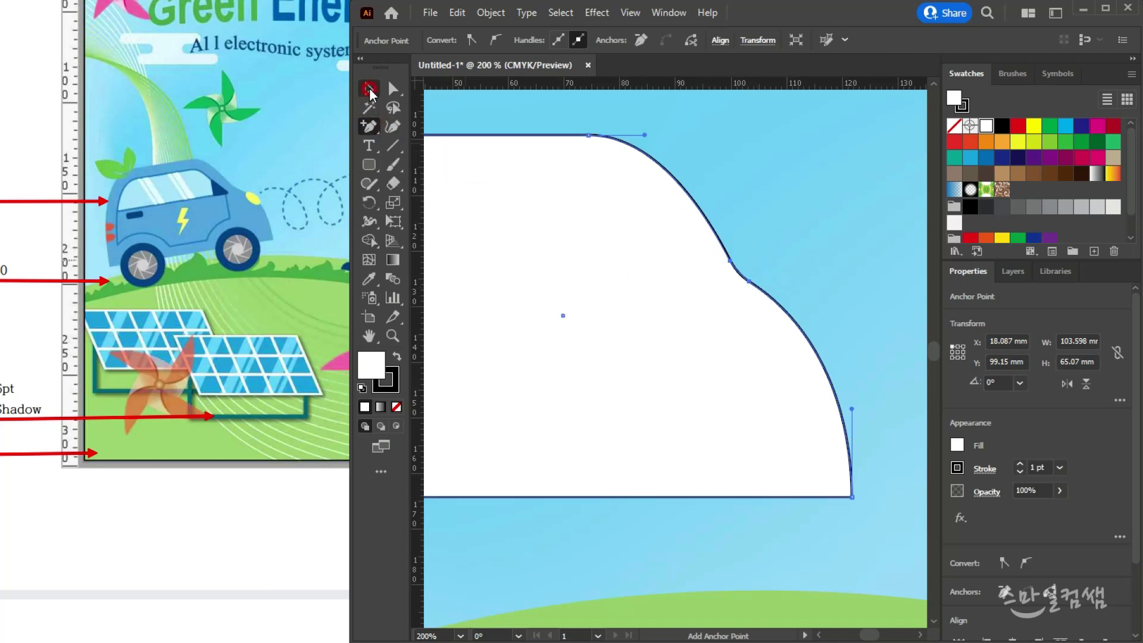
pyautogui.click(823, 248)
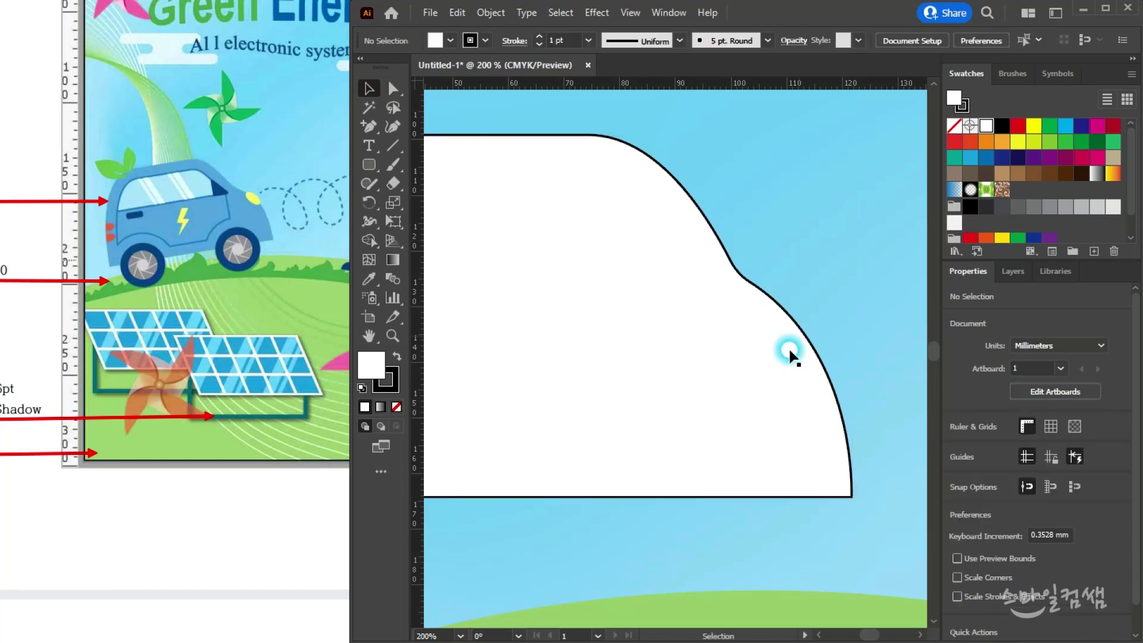
pyautogui.scroll(-2, 734, 395)
pyautogui.moveTo(682, 358); pyautogui.dragTo(659, 280)
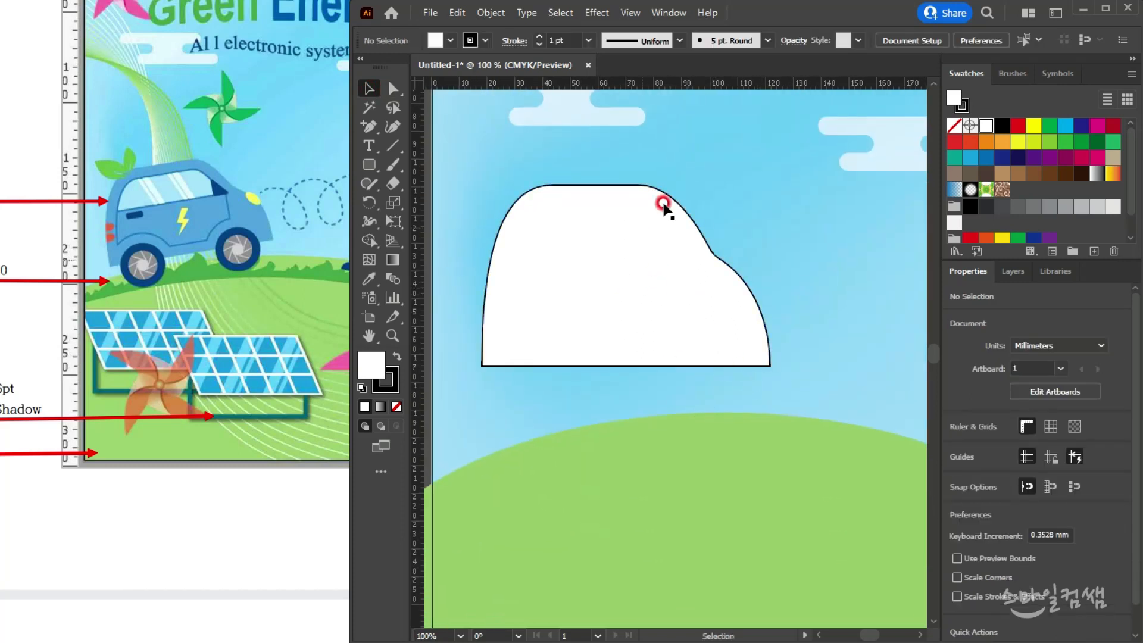
pyautogui.scroll(2, 704, 261)
pyautogui.scroll(-2, 661, 264)
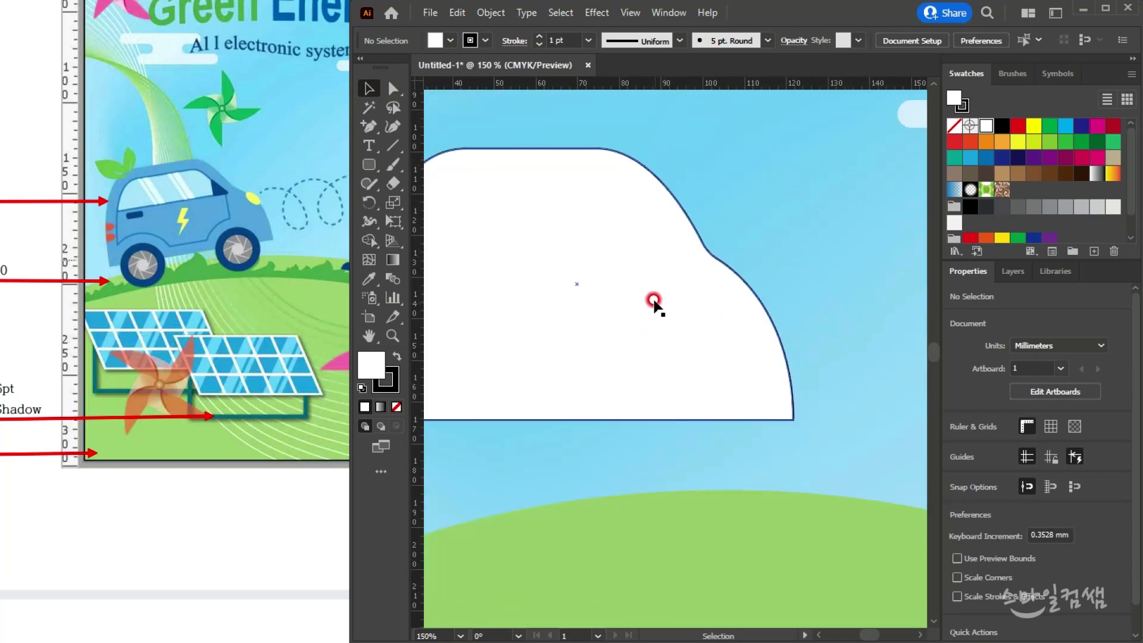
pyautogui.moveTo(658, 298); pyautogui.dragTo(692, 267)
pyautogui.scroll(1, 652, 227)
pyautogui.click(393, 88)
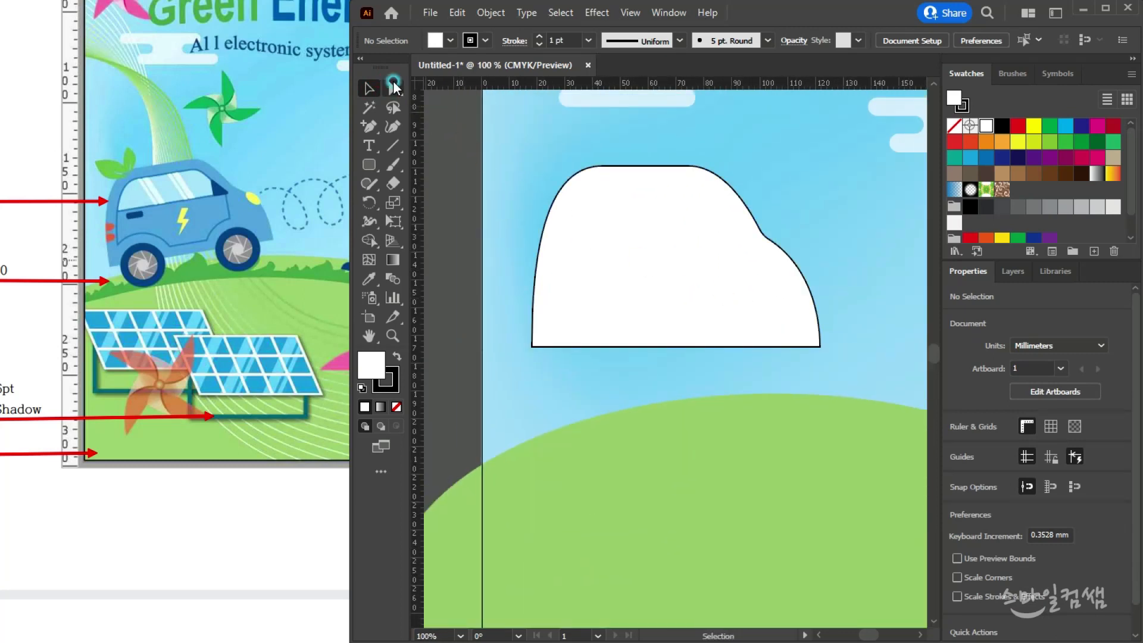
pyautogui.click(667, 196)
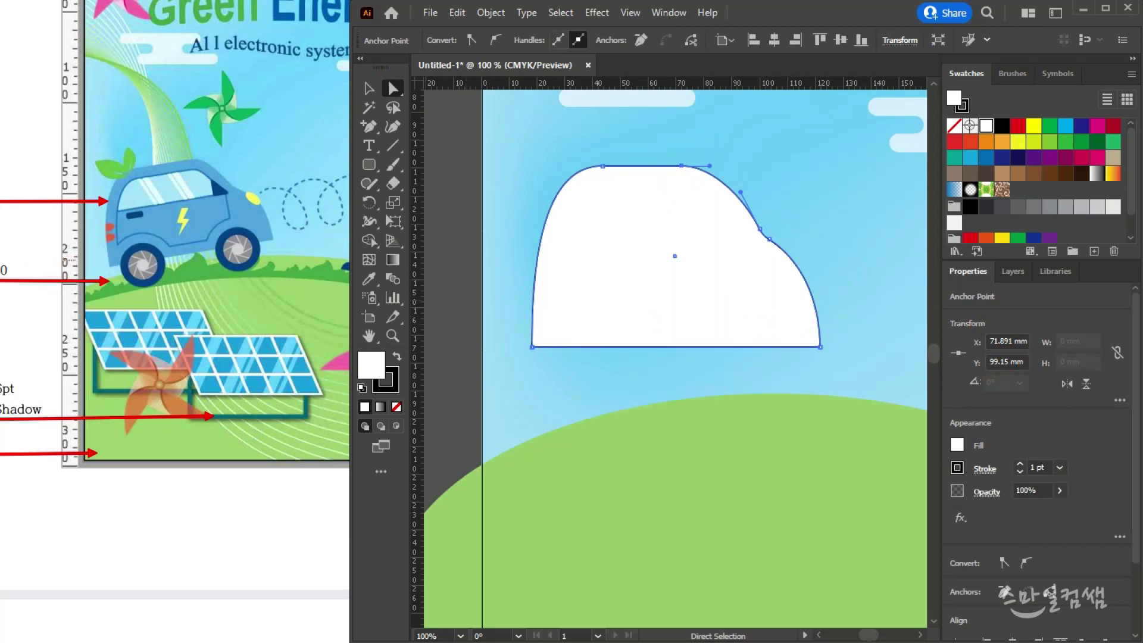
pyautogui.click(668, 383)
# Reduce the car body's height to about 61 mm by raising its bottom edge.
pyautogui.click(368, 88)
pyautogui.click(660, 300)
pyautogui.moveTo(675, 348); pyautogui.dragTo(674, 337)
pyautogui.click(604, 362)
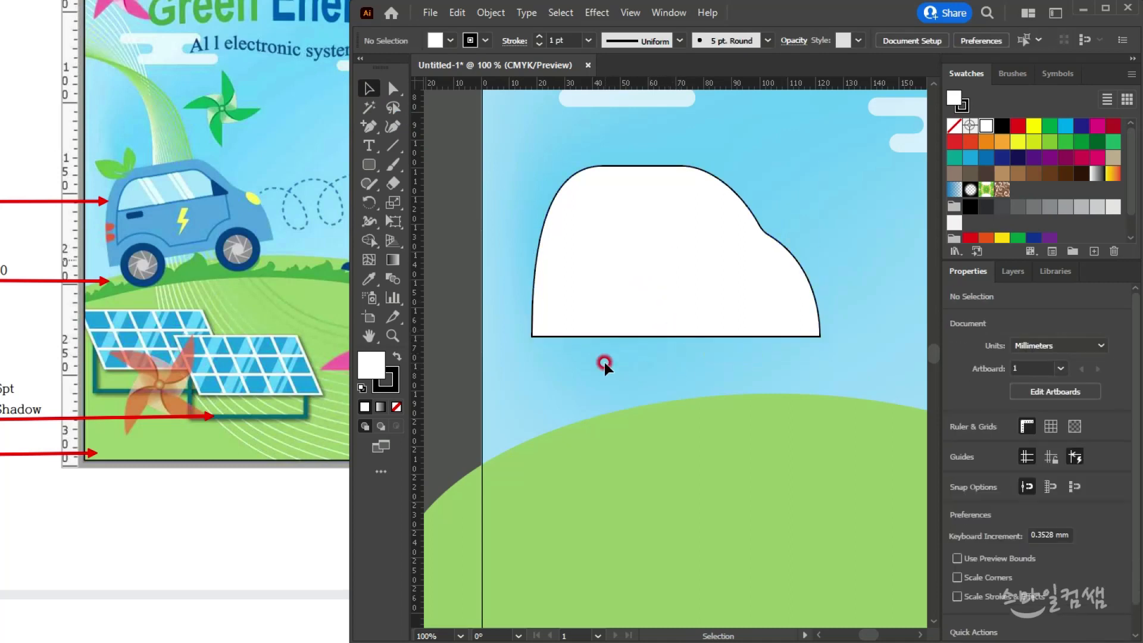
# Draw a rear wheel circle about 26.5 mm in diameter, centred near the car body's bottom edge.
pyautogui.moveTo(369, 165); pyautogui.dragTo(431, 202)
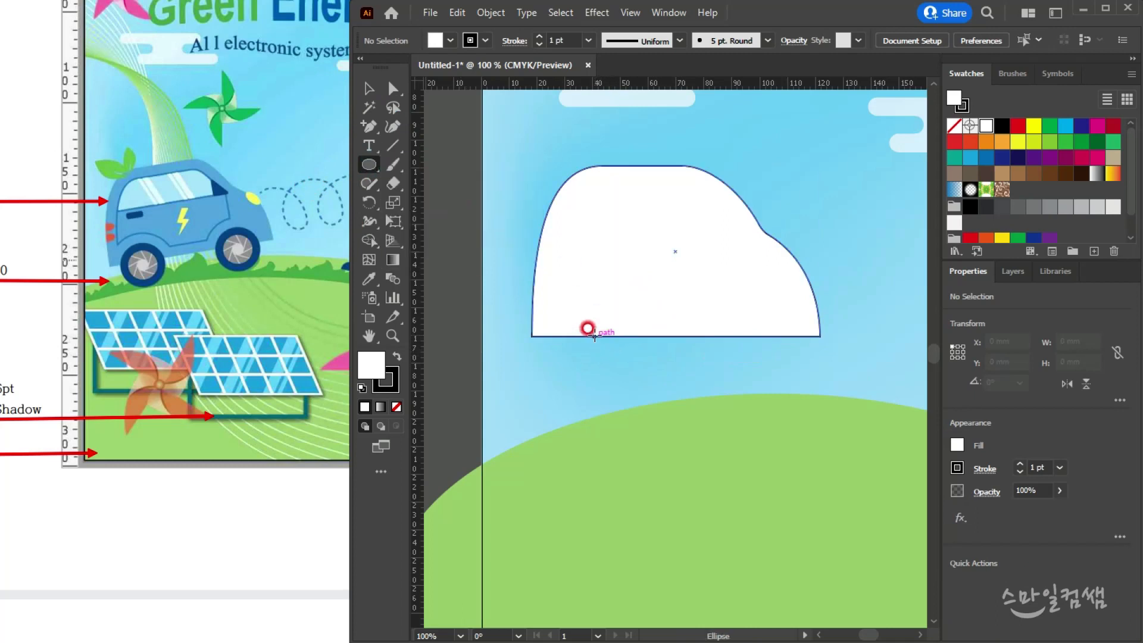
pyautogui.moveTo(594, 337); pyautogui.dragTo(636, 377)
pyautogui.click(369, 88)
pyautogui.click(585, 352)
pyautogui.hotkey('ctrl', '+')
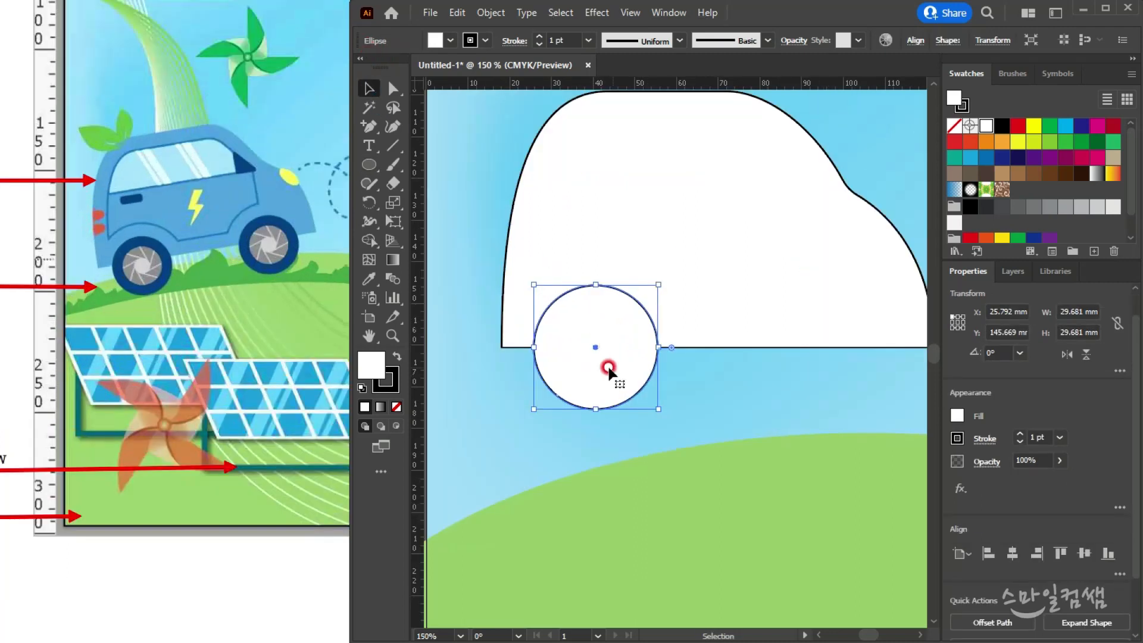
pyautogui.scroll(2, 566, 416)
pyautogui.moveTo(615, 470); pyautogui.dragTo(607, 467)
pyautogui.moveTo(561, 419); pyautogui.dragTo(551, 424)
pyautogui.moveTo(596, 468); pyautogui.dragTo(595, 466)
# Duplicate the wheel horizontally to the front of the body and place copies of both wheels over the originals.
pyautogui.moveTo(515, 421); pyautogui.dragTo(775, 439)
pyautogui.keyDown('shift'); pyautogui.click(524, 431); pyautogui.keyUp('shift')
pyautogui.hotkey('ctrl', 'c')
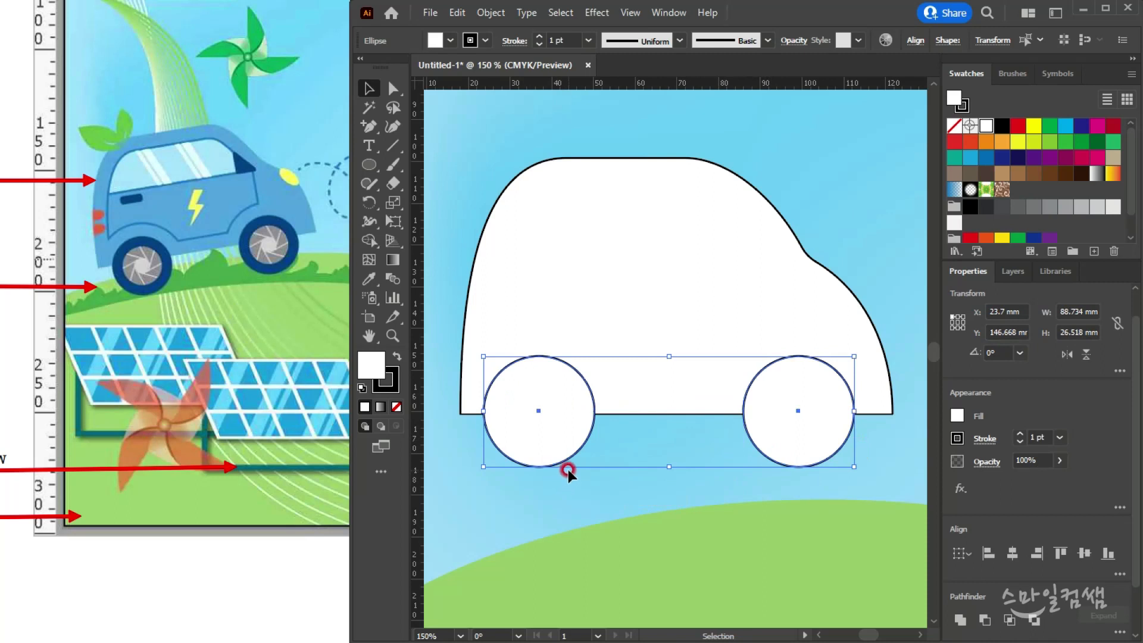
pyautogui.moveTo(557, 424); pyautogui.dragTo(557, 485)
pyautogui.hotkey('ctrl', 'z')
# Subtract the two wheel circles from the car body with Minus Front to cut the wheel arches.
pyautogui.keyDown('shift'); pyautogui.click(611, 233); pyautogui.keyUp('shift')
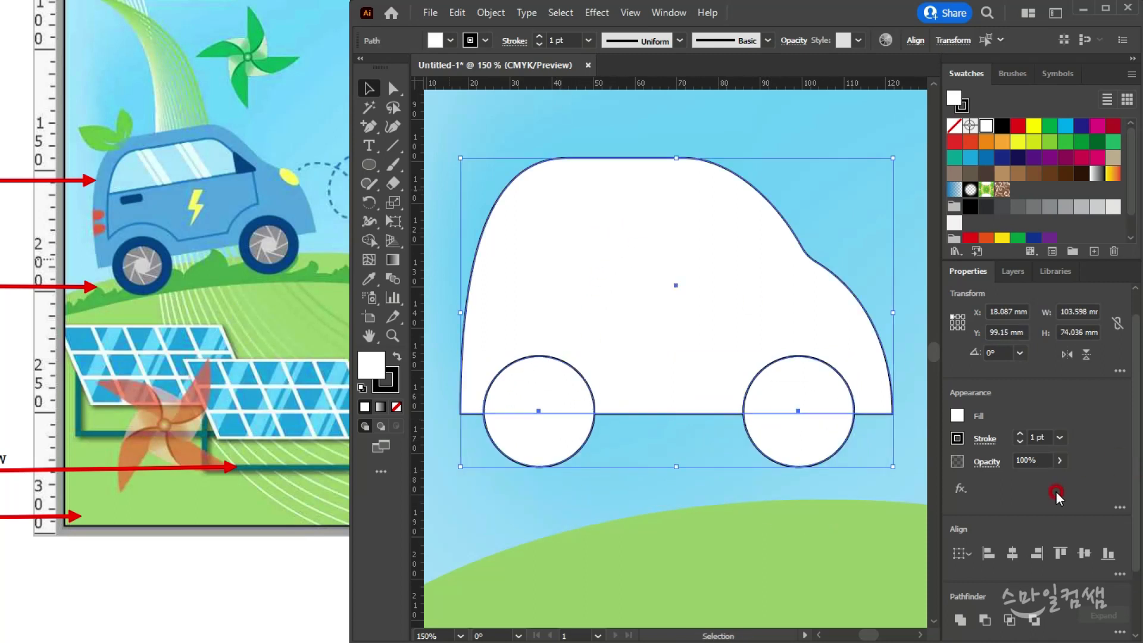
pyautogui.scroll(-2, 1042, 523)
pyautogui.click(986, 539)
pyautogui.click(556, 485)
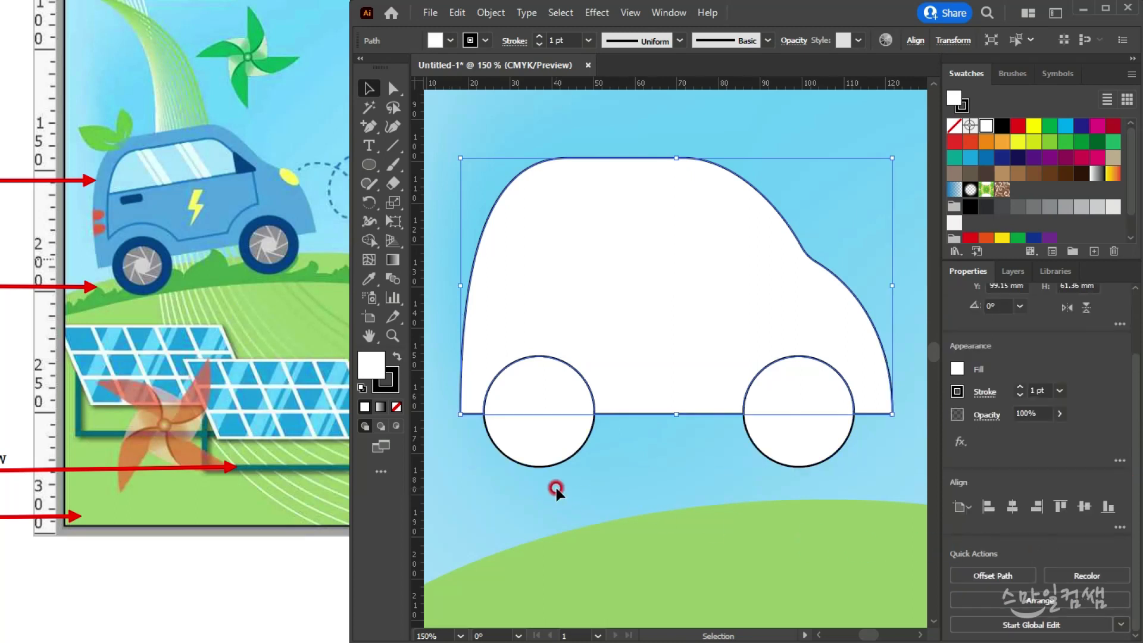
# Move both remaining wheel circles slightly down so a gap opens below the wheel arches.
pyautogui.click(541, 442)
pyautogui.keyDown('shift'); pyautogui.click(800, 416); pyautogui.keyUp('shift')
pyautogui.moveTo(791, 387); pyautogui.dragTo(791, 405)
pyautogui.click(845, 499)
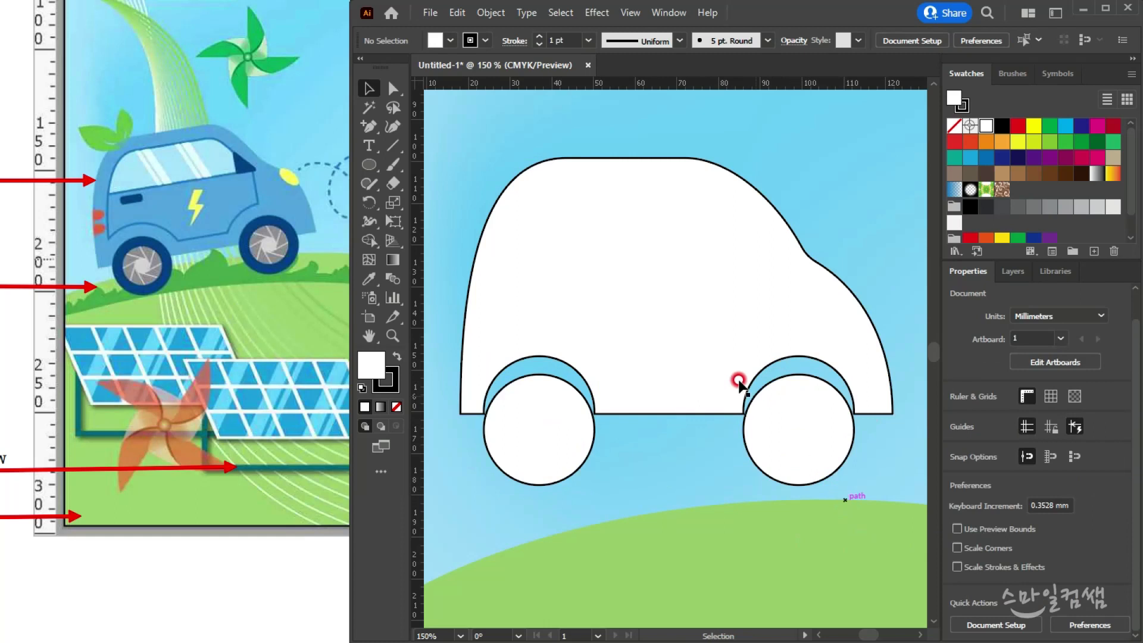
# Create an inner outline of the car body with Offset Path at -7 mm, keeping Miter joins.
pyautogui.click(676, 306)
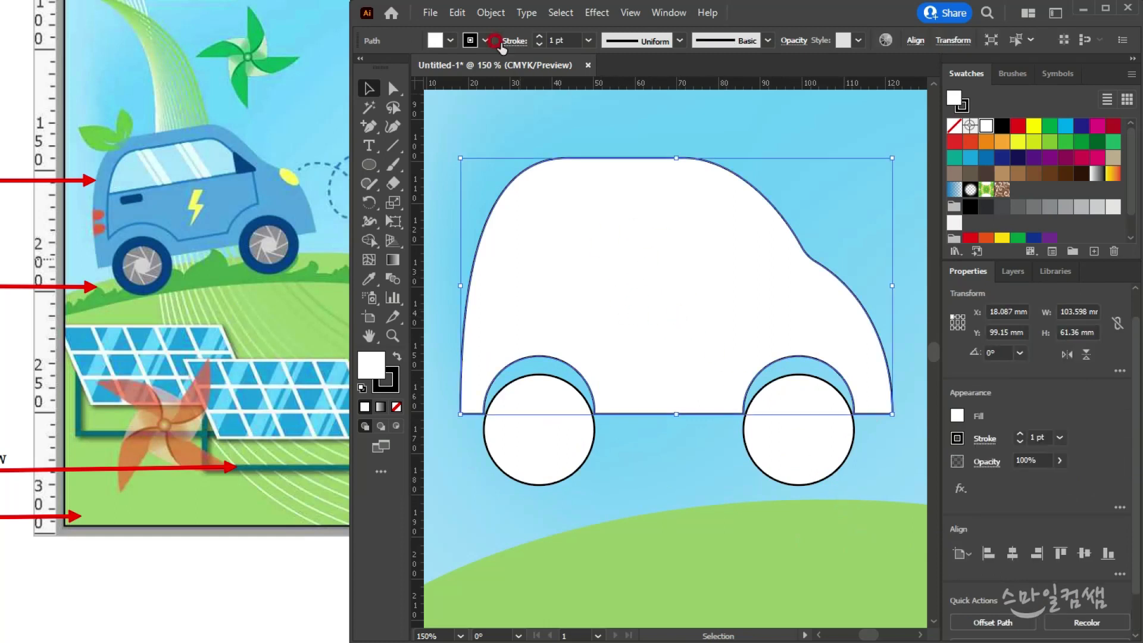
pyautogui.click(489, 12)
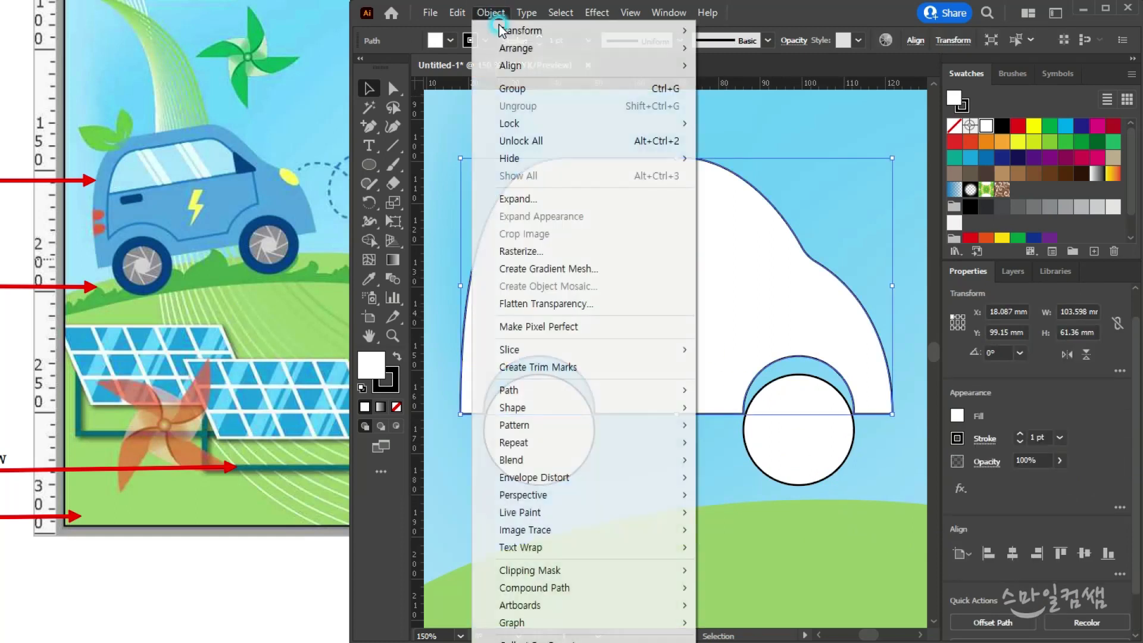
pyautogui.click(566, 393)
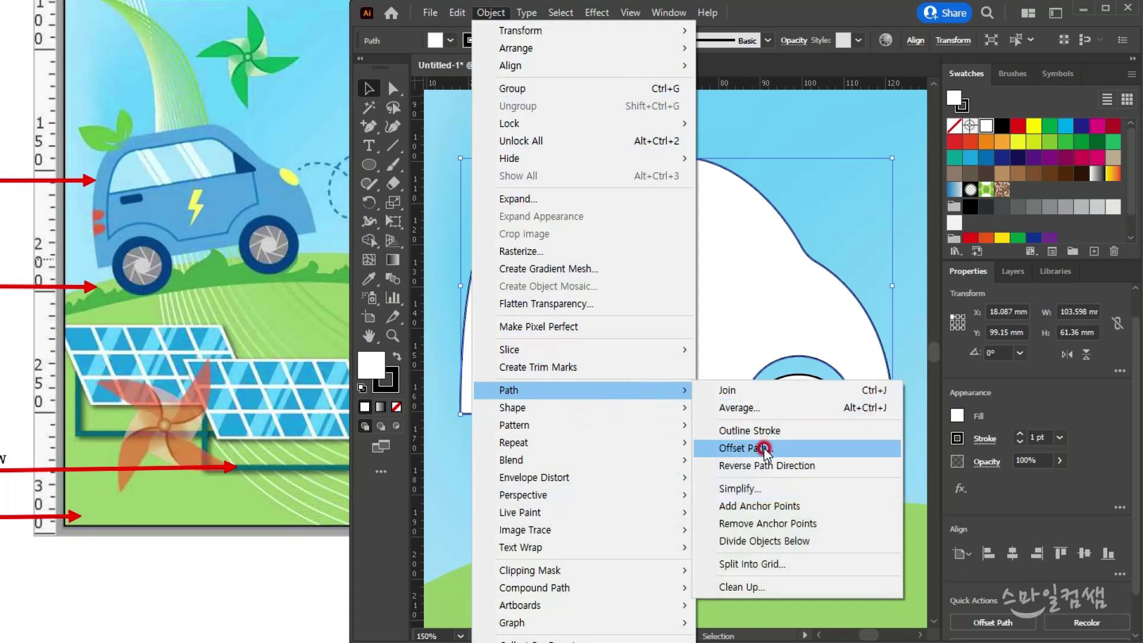
pyautogui.click(774, 448)
pyautogui.write('-7')
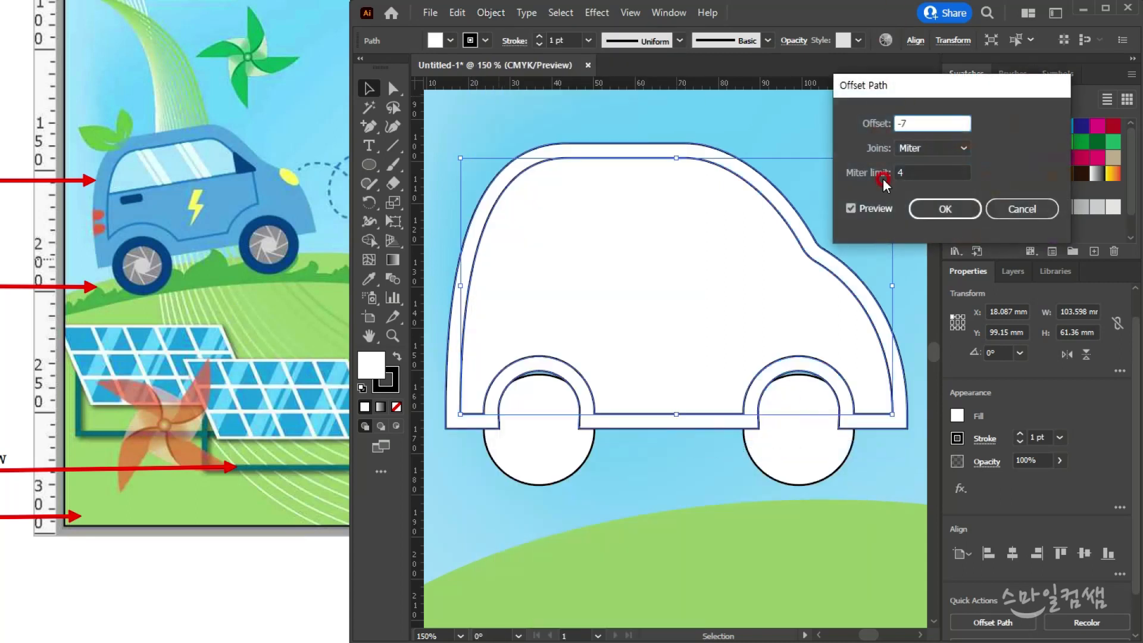
pyautogui.click(881, 178)
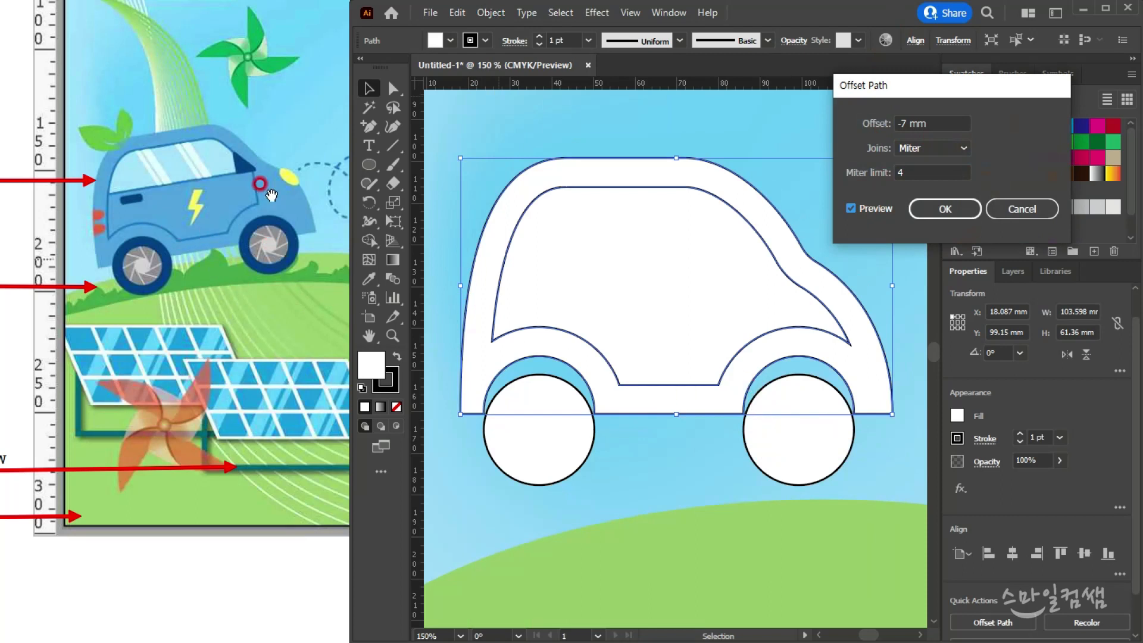
pyautogui.click(948, 209)
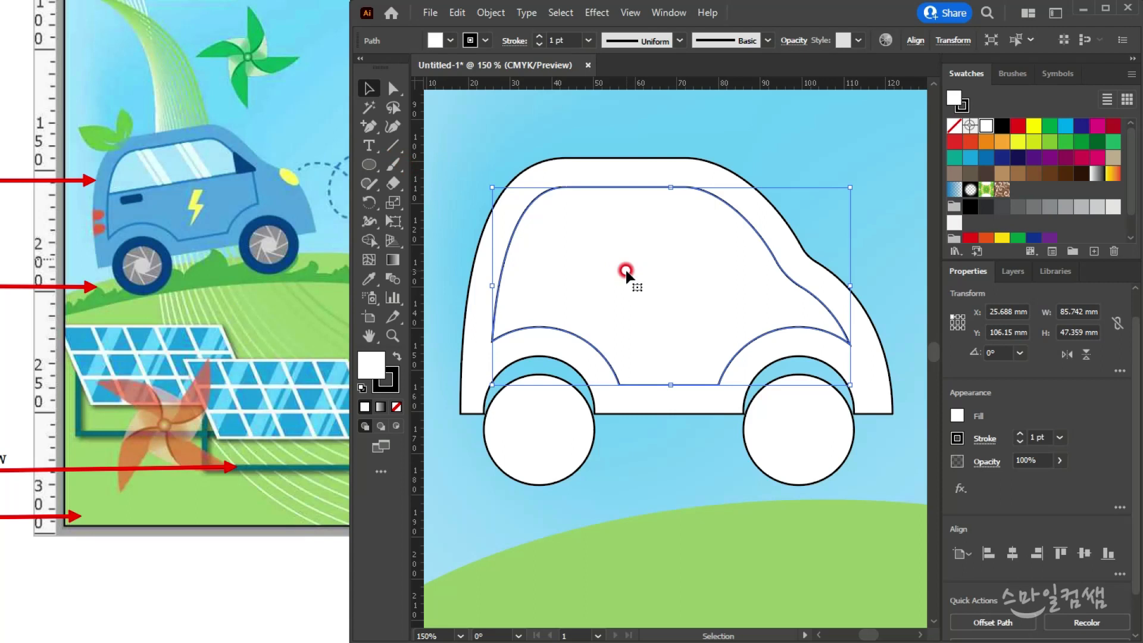
# Draw a horizontal line about 96 mm long across the body and a vertical line about 62 mm long near the windshield.
pyautogui.click(391, 145)
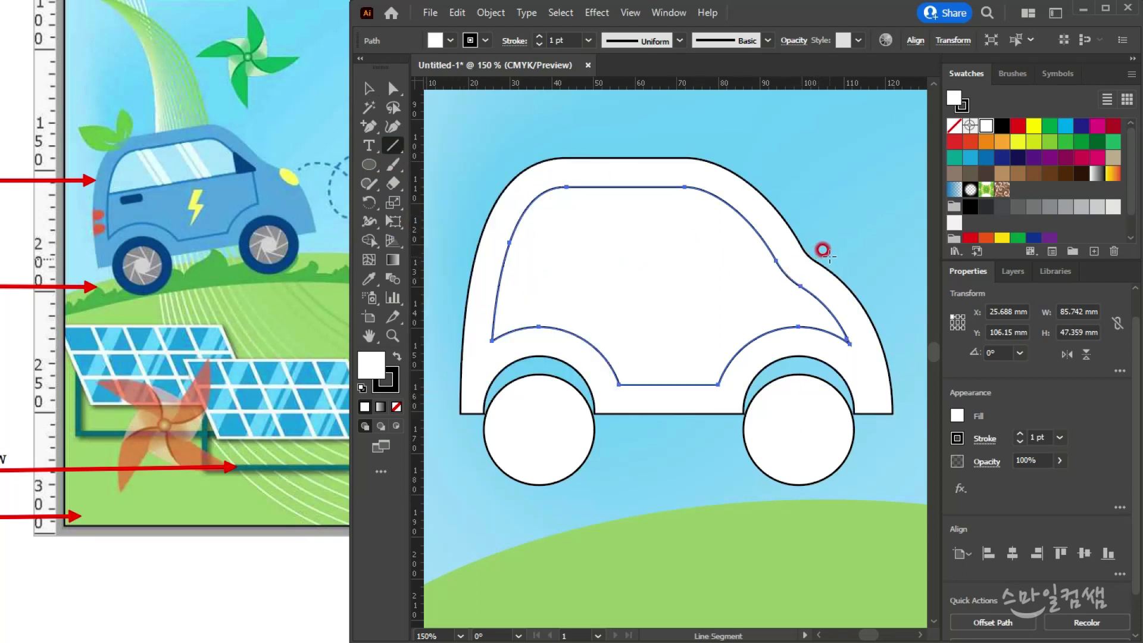
pyautogui.moveTo(840, 258); pyautogui.dragTo(437, 258)
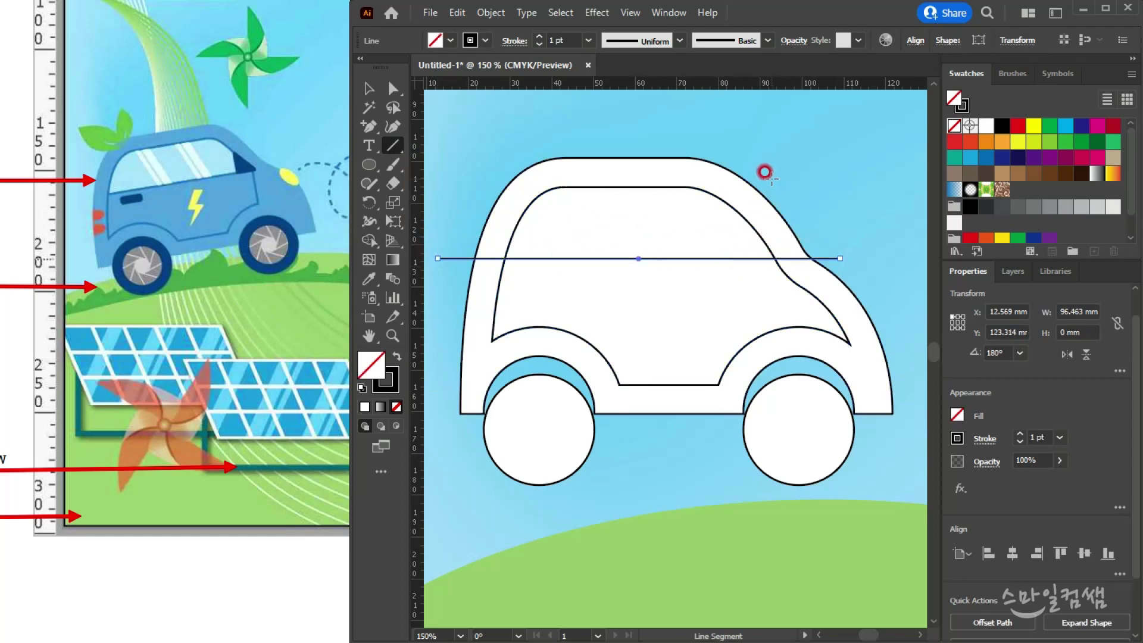
pyautogui.moveTo(772, 178); pyautogui.dragTo(771, 438)
pyautogui.click(368, 88)
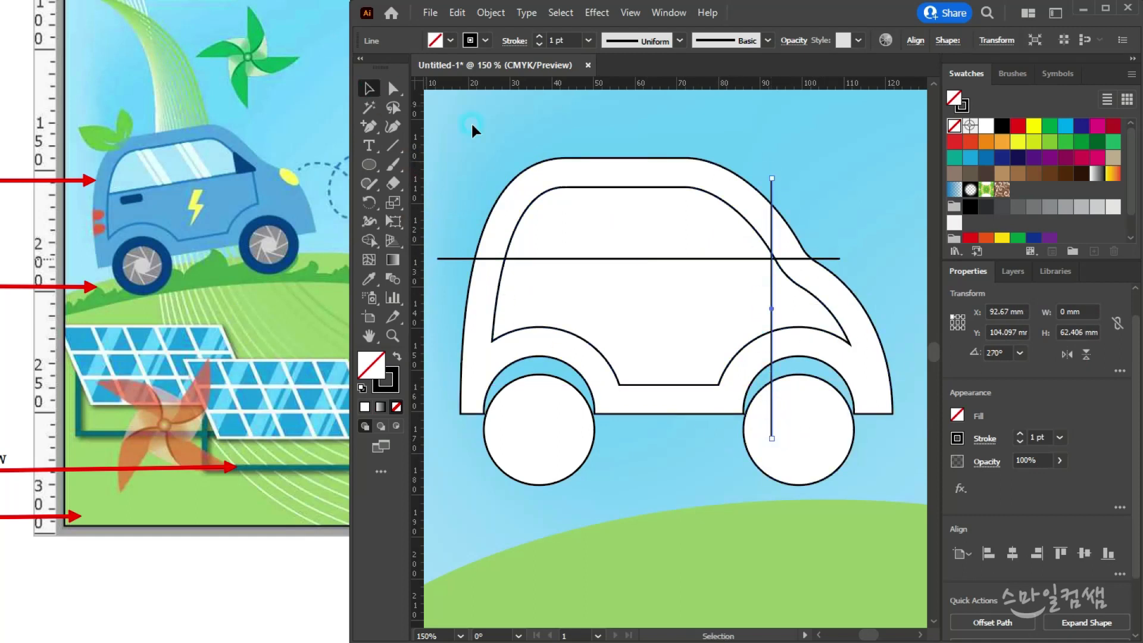
# Shift the vertical line to about X 95 mm and lower the horizontal line so both cross on the inner outline's windshield edge.
pyautogui.click(873, 211)
pyautogui.moveTo(776, 238); pyautogui.dragTo(794, 238)
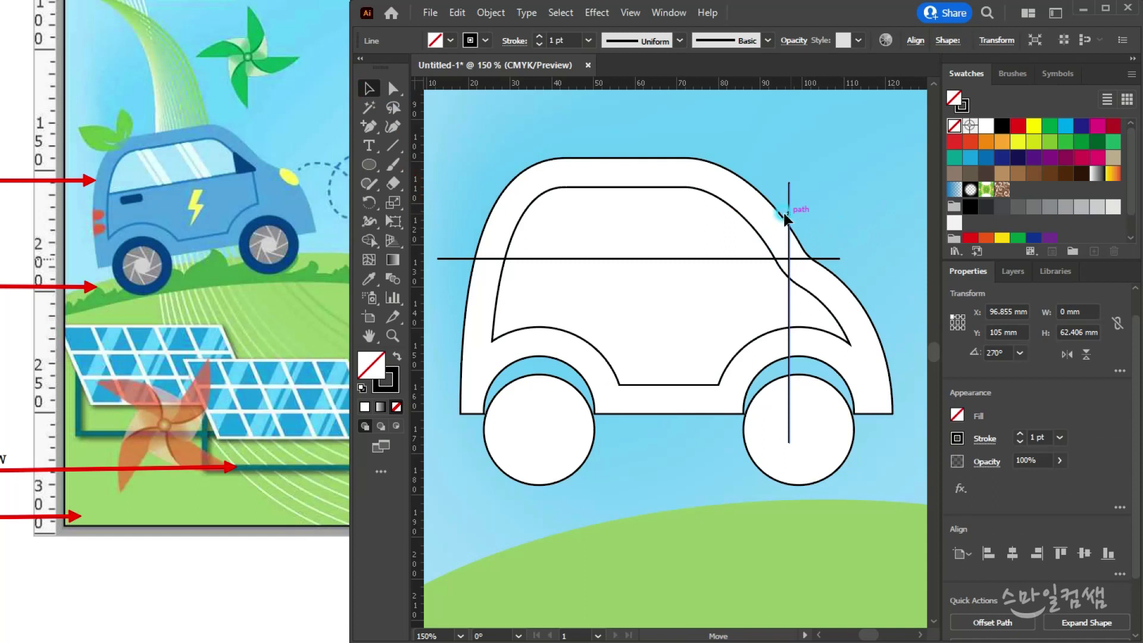
pyautogui.moveTo(784, 212); pyautogui.dragTo(778, 213)
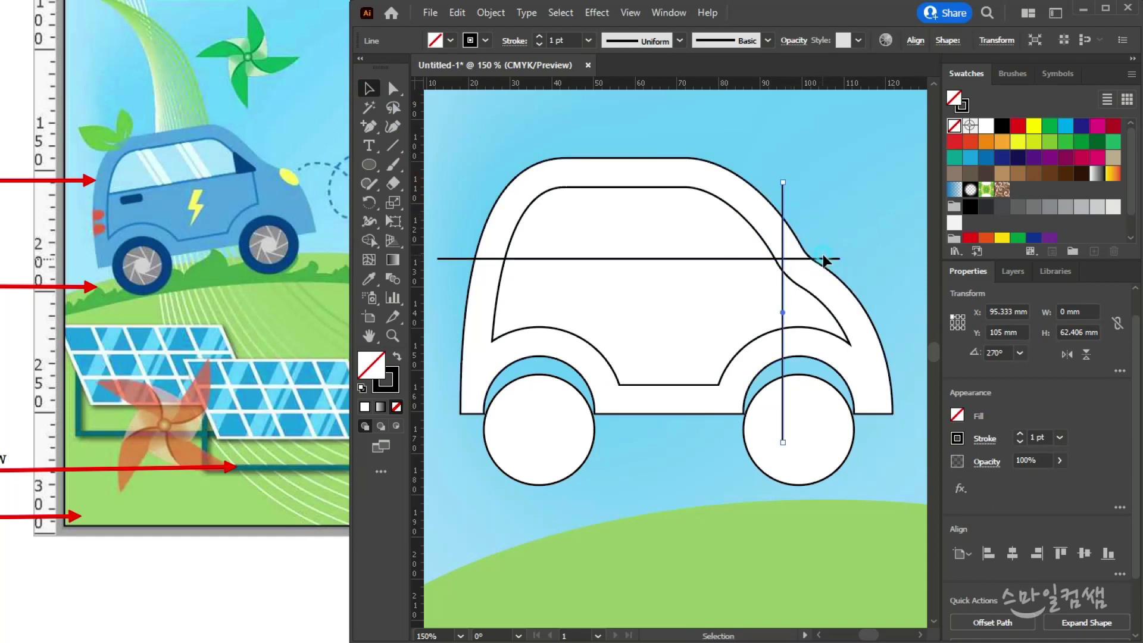
pyautogui.click(825, 266)
pyautogui.keyDown('shift'); pyautogui.click(835, 259); pyautogui.keyUp('shift')
pyautogui.click(895, 256)
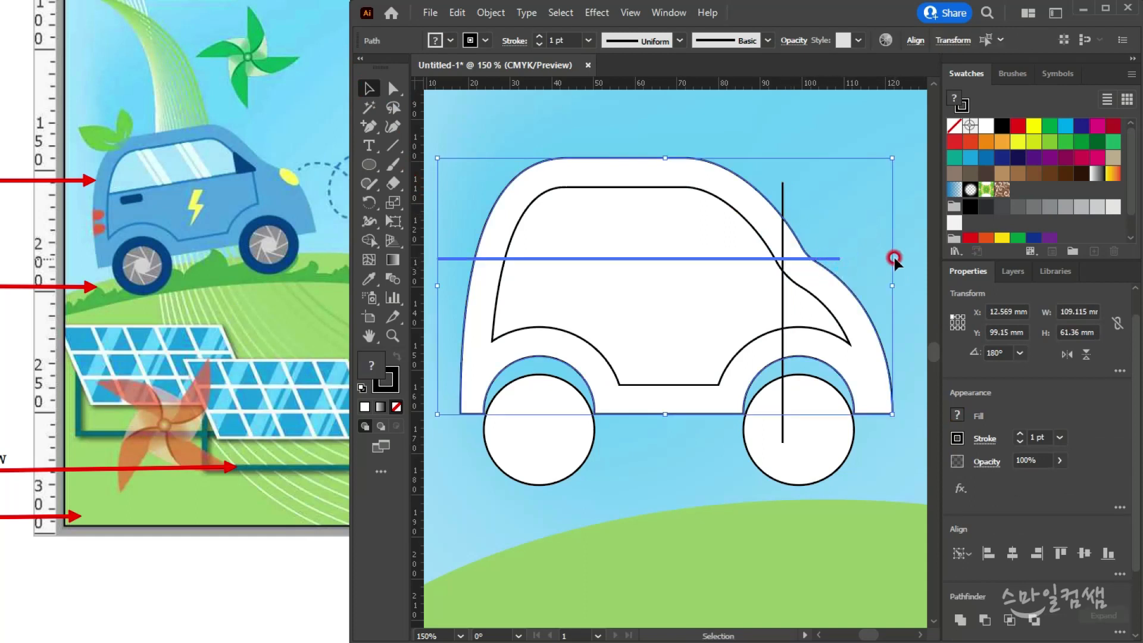
pyautogui.moveTo(834, 258); pyautogui.dragTo(836, 275)
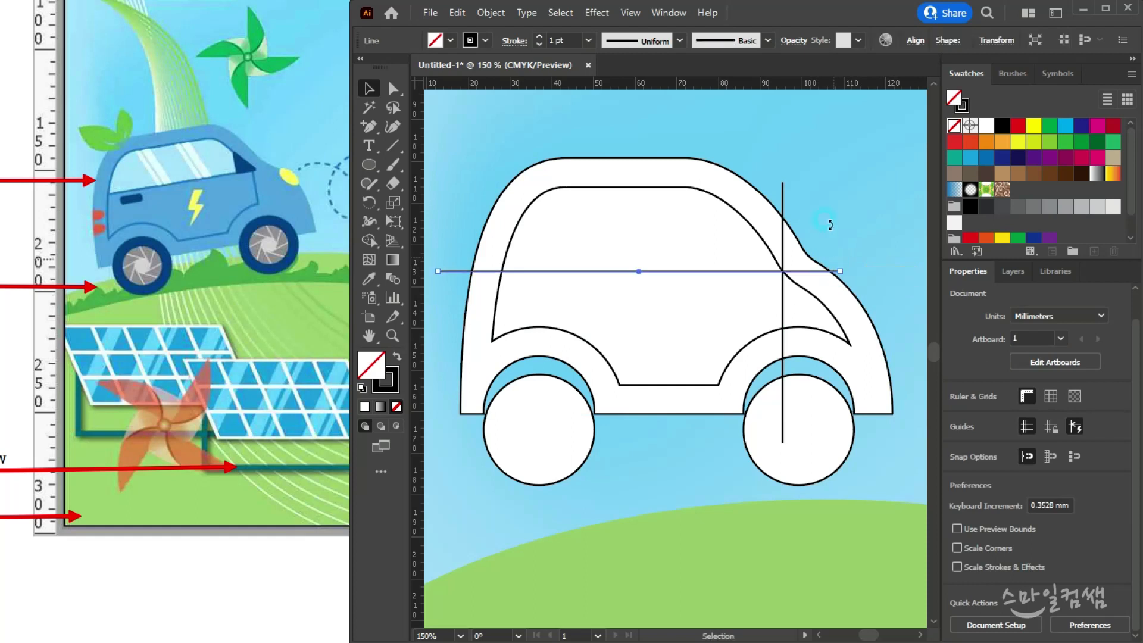
# Divide the inner car outline along the horizontal and vertical lines using the Pathfinder Divide operation.
pyautogui.click(827, 177)
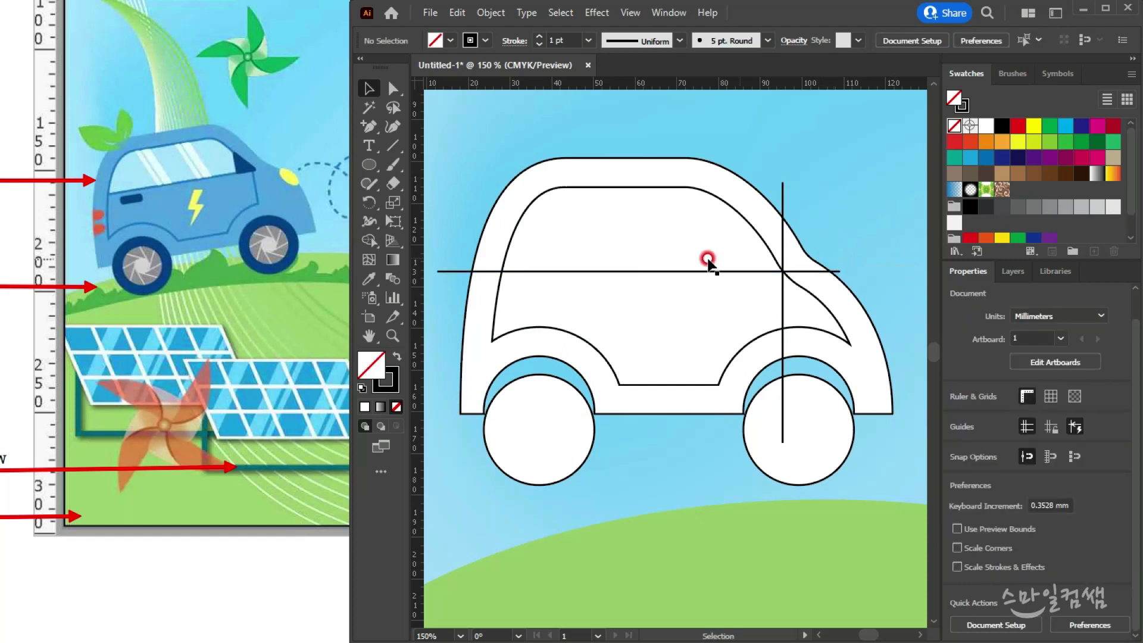
pyautogui.click(594, 249)
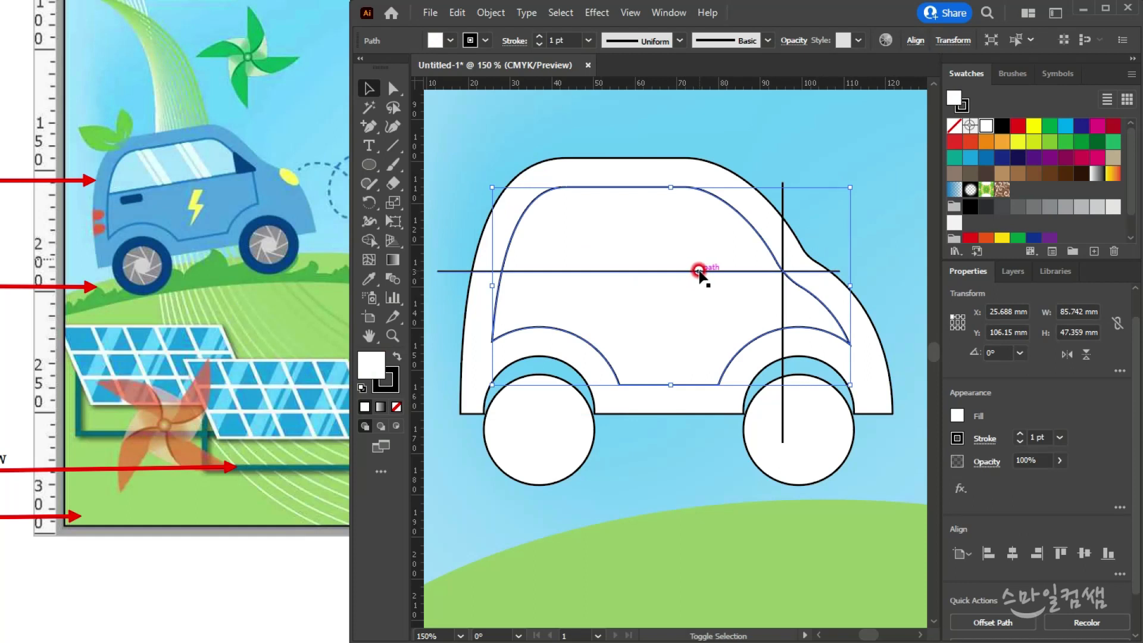
pyautogui.keyDown('shift'); pyautogui.click(699, 271); pyautogui.keyUp('shift')
pyautogui.keyDown('shift'); pyautogui.click(782, 192); pyautogui.keyUp('shift')
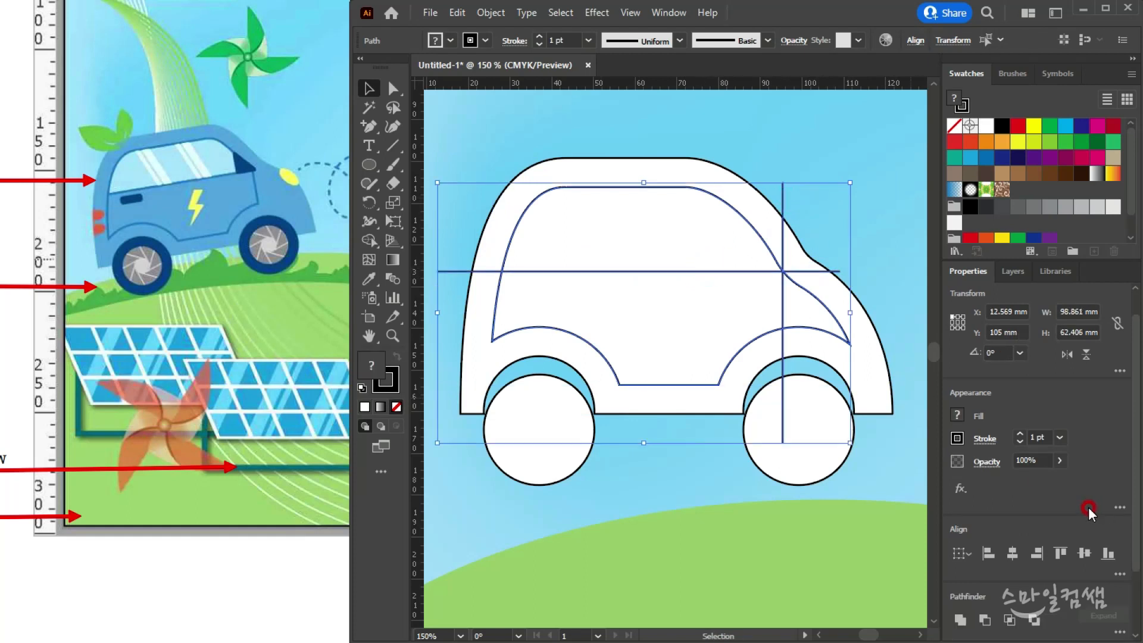
pyautogui.scroll(-2, 1086, 510)
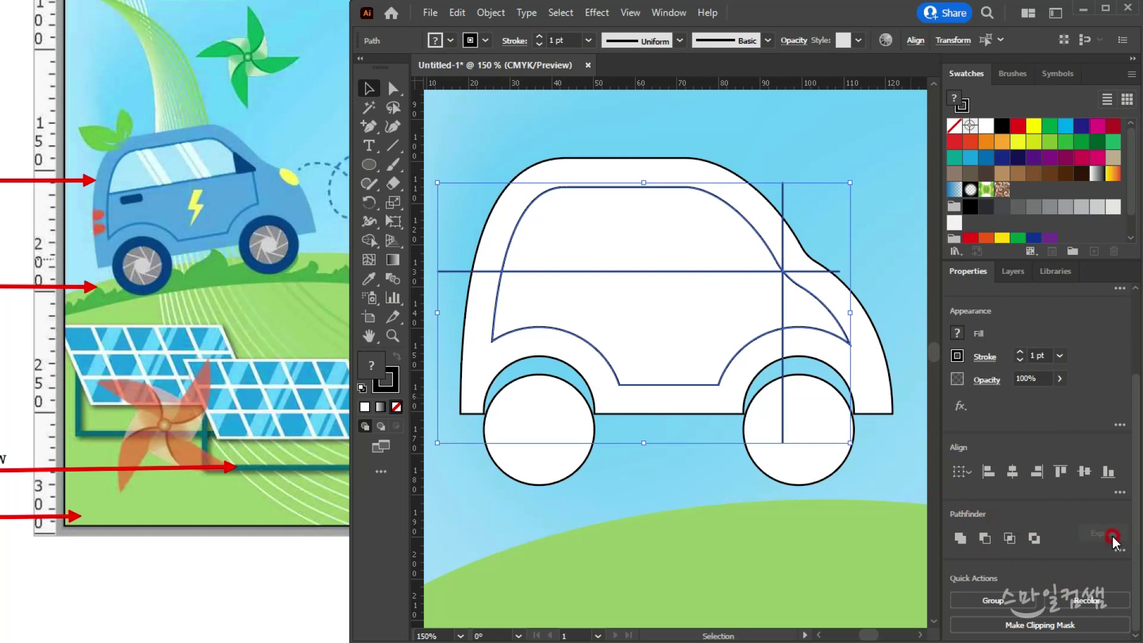
pyautogui.click(1121, 548)
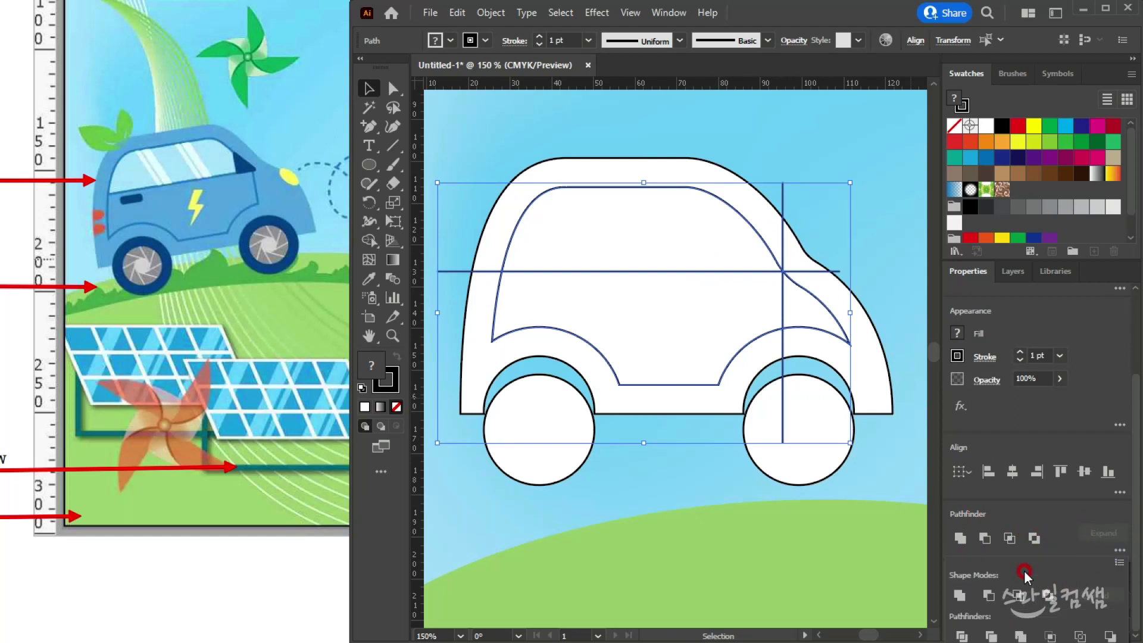
pyautogui.click(961, 632)
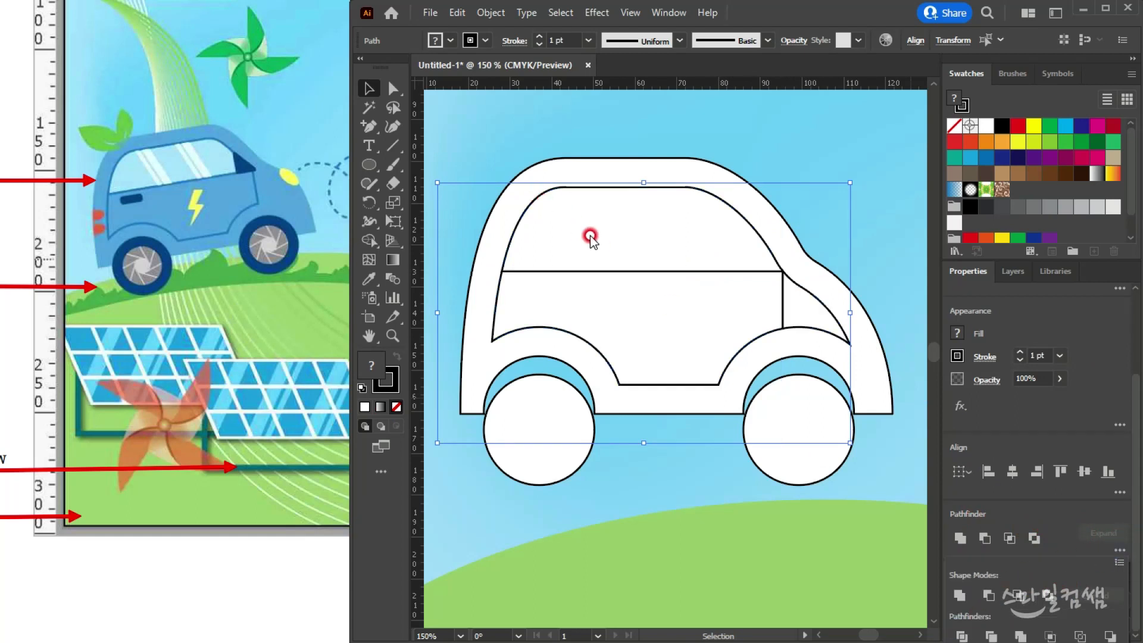
pyautogui.click(394, 89)
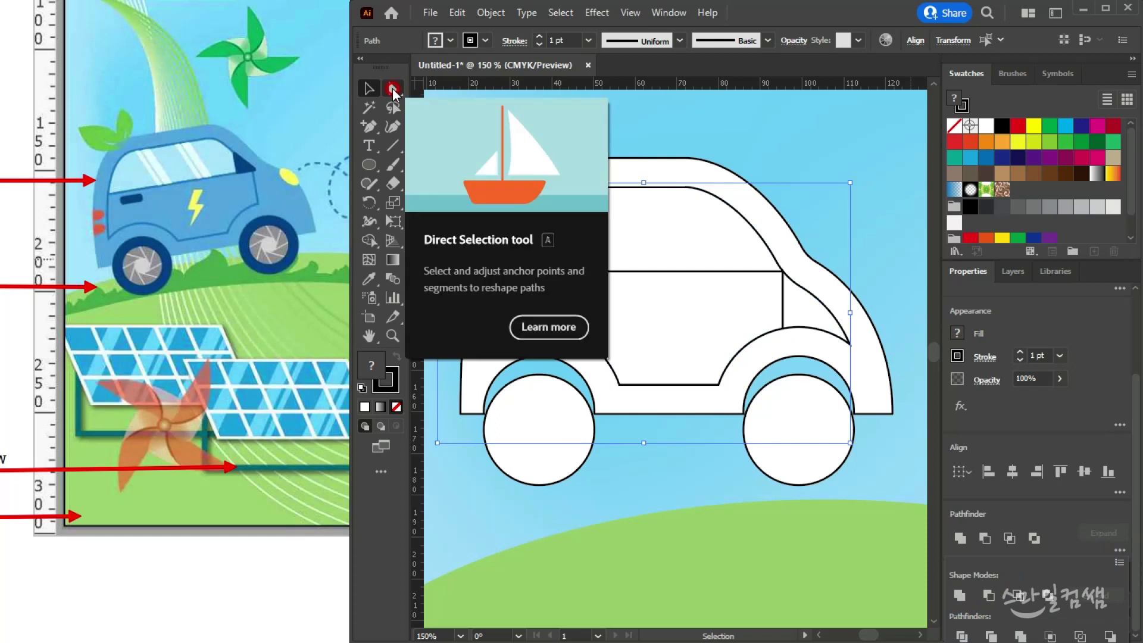
pyautogui.hotkey('ctrl', 'shift', 'a')
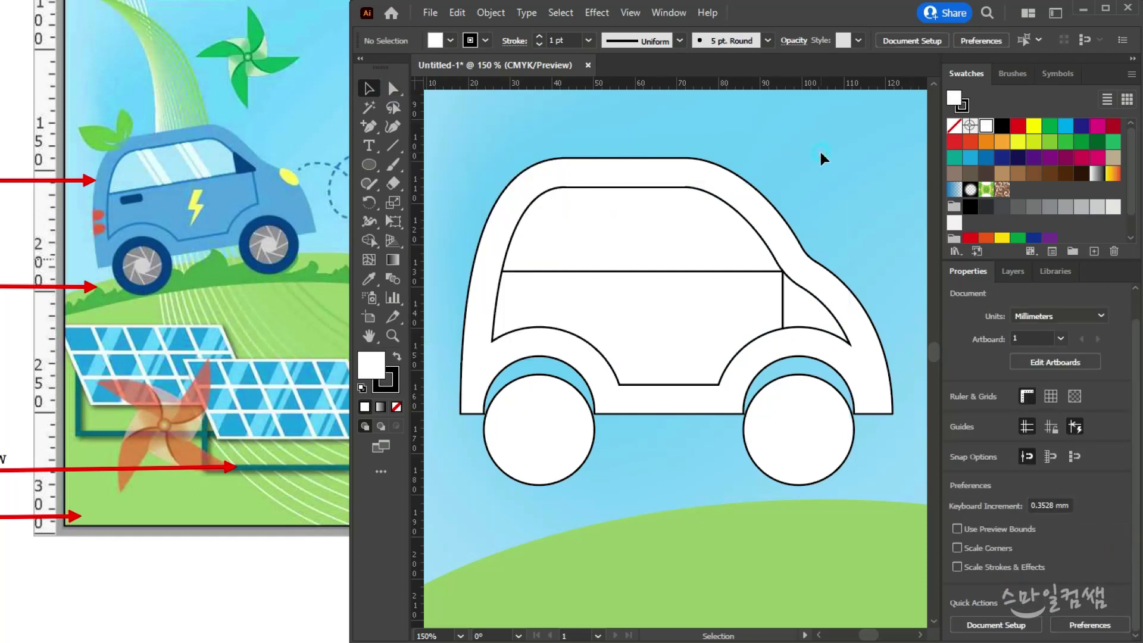
pyautogui.click(691, 245)
pyautogui.scroll(-2, 1040, 208)
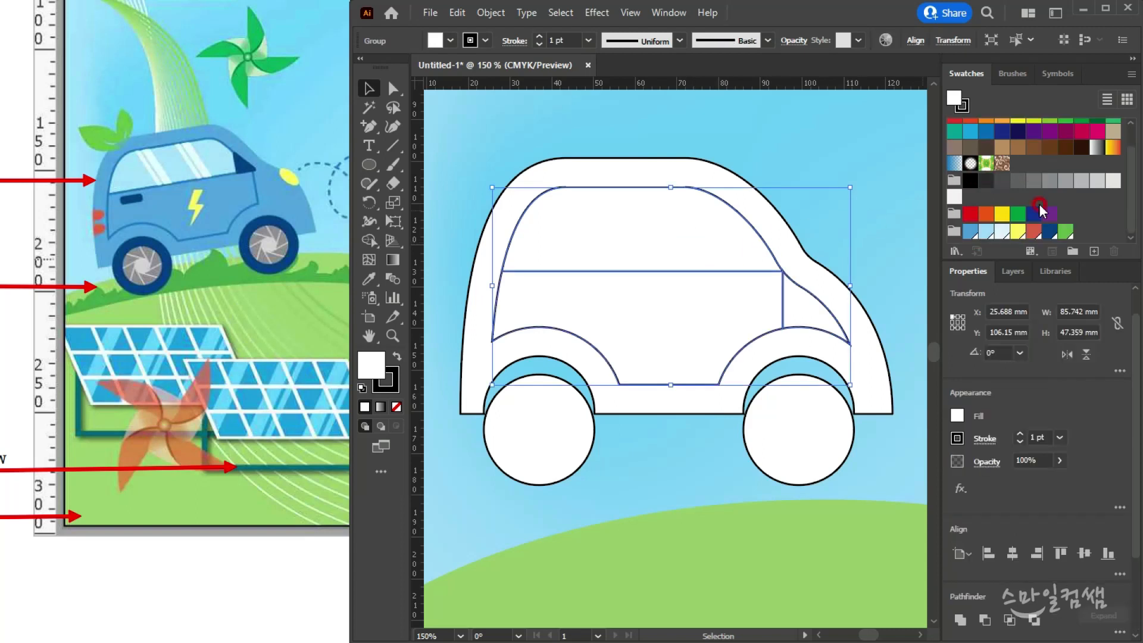
pyautogui.moveTo(623, 210); pyautogui.dragTo(631, 180)
pyautogui.hotkey('ctrl', 'z')
# Fill only the upper window piece of the divided group with the light blue C=30 M=0 Y=0 K=0 swatch.
pyautogui.click(393, 88)
pyautogui.click(751, 157)
pyautogui.click(663, 224)
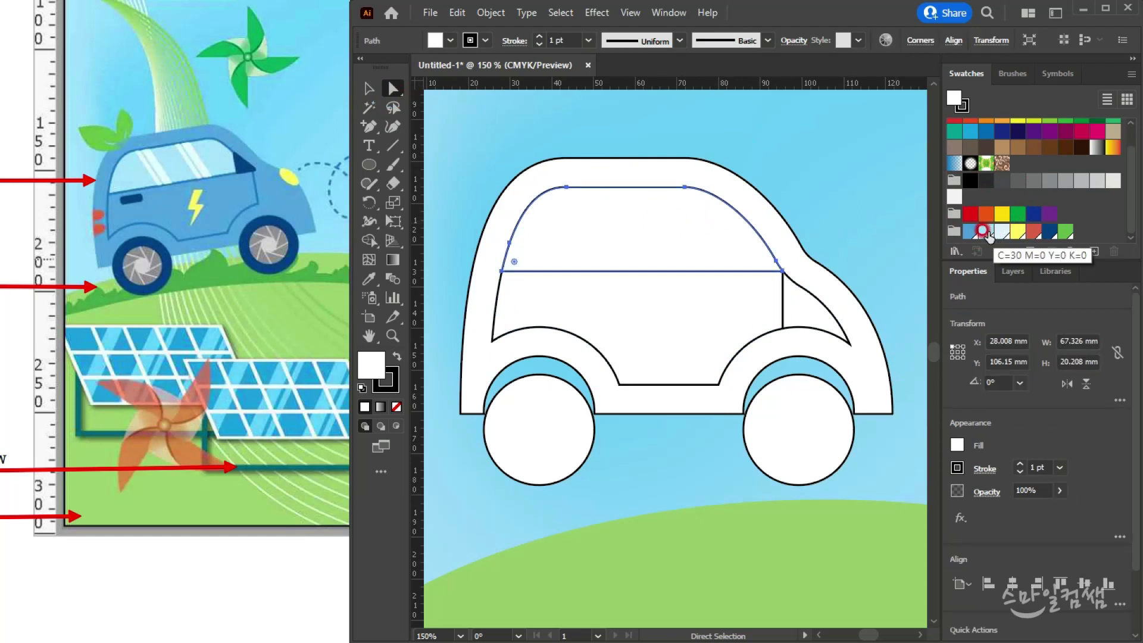
pyautogui.click(984, 231)
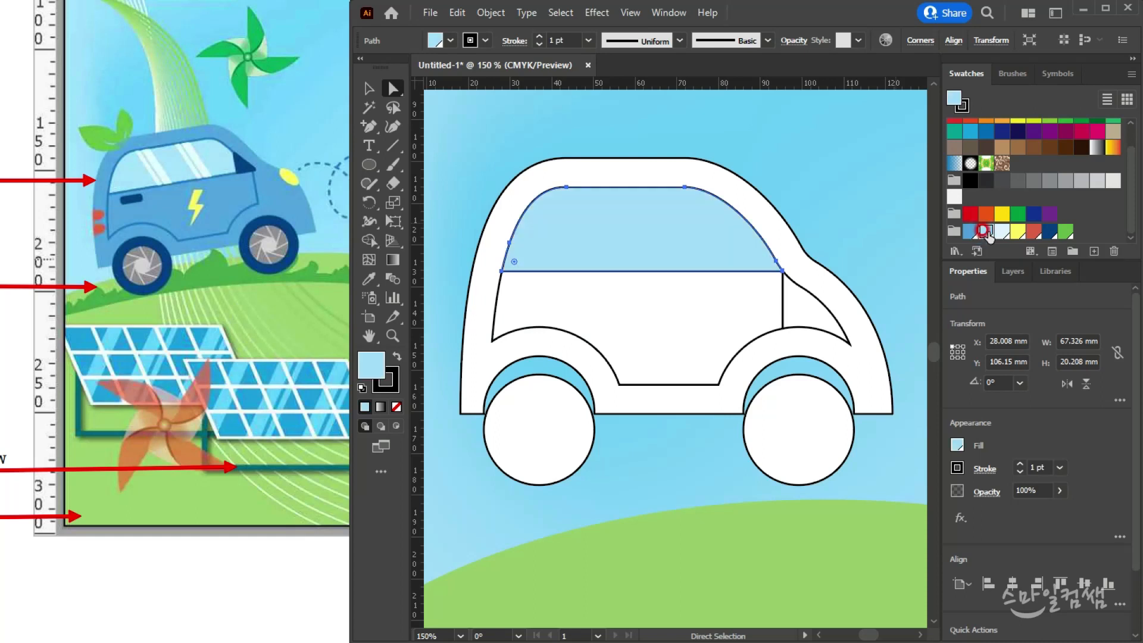
# Fill the outer car body and the door panel below the window with the C60 M20 blue swatch.
pyautogui.click(867, 370)
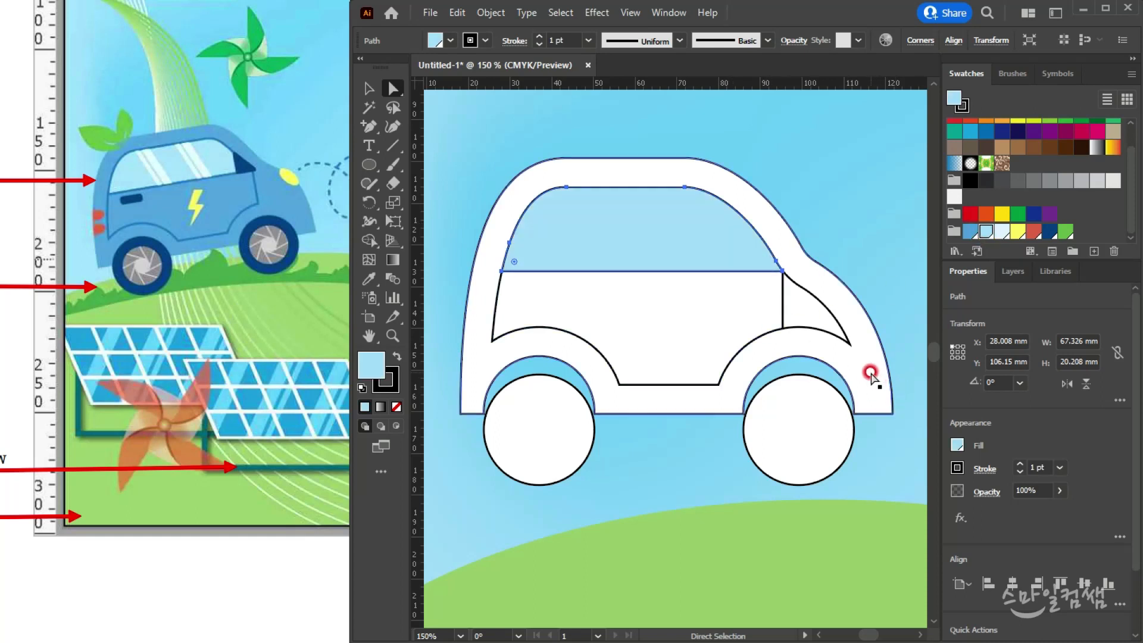
pyautogui.click(968, 232)
pyautogui.click(681, 312)
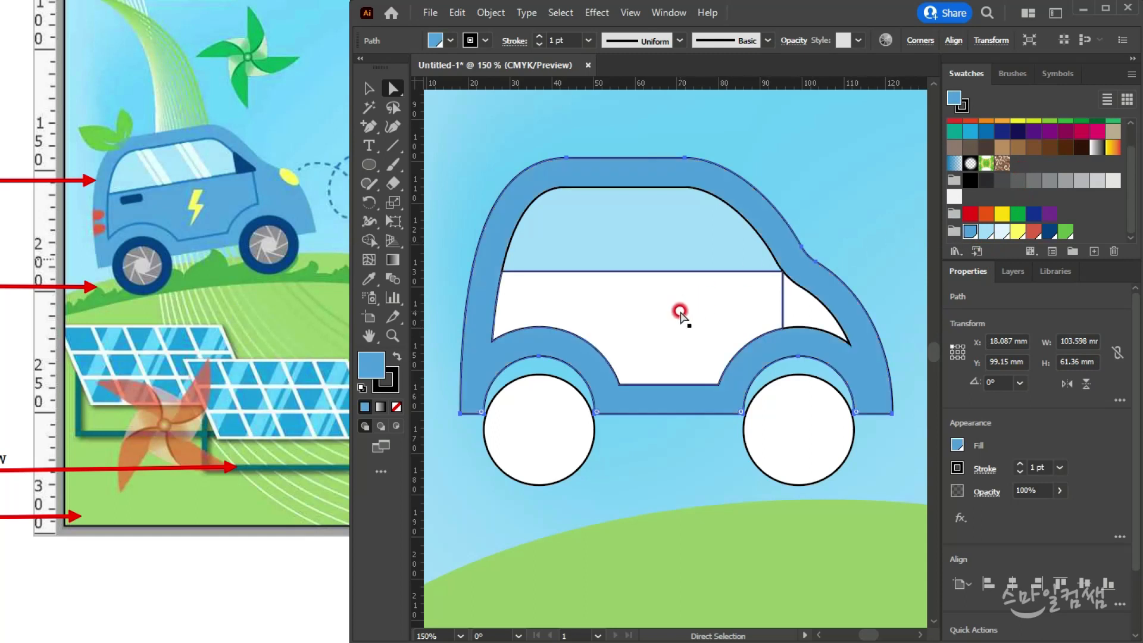
pyautogui.click(979, 232)
# Delete the small leftover white piece between the door panel and the car's front.
pyautogui.click(796, 306)
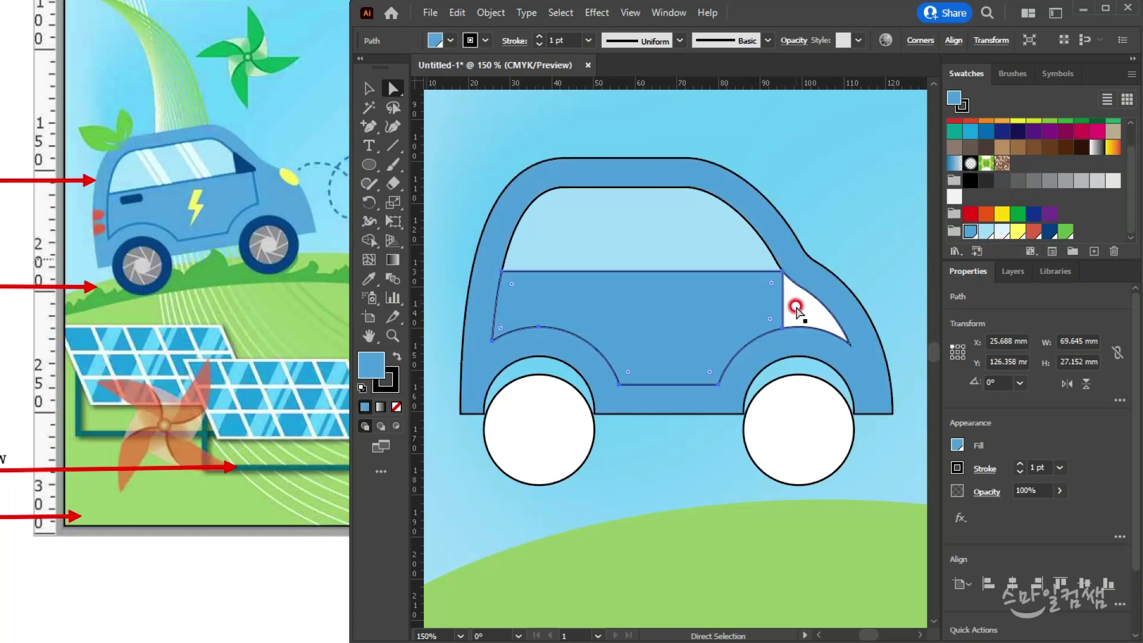
pyautogui.press('Delete')
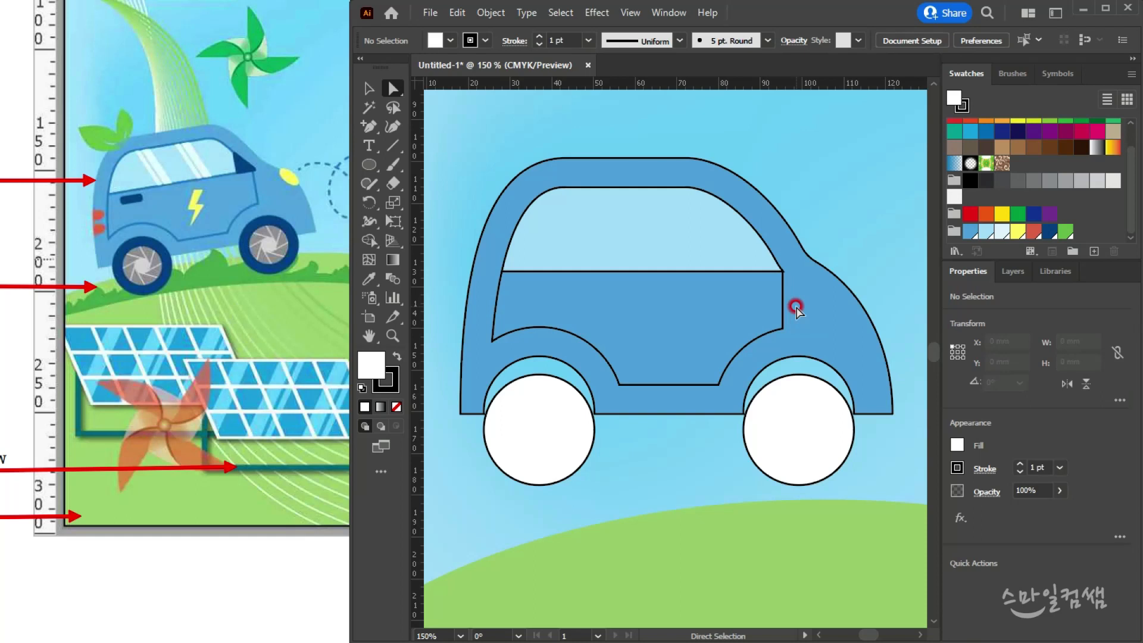
pyautogui.scroll(4, 784, 269)
pyautogui.scroll(-4, 809, 291)
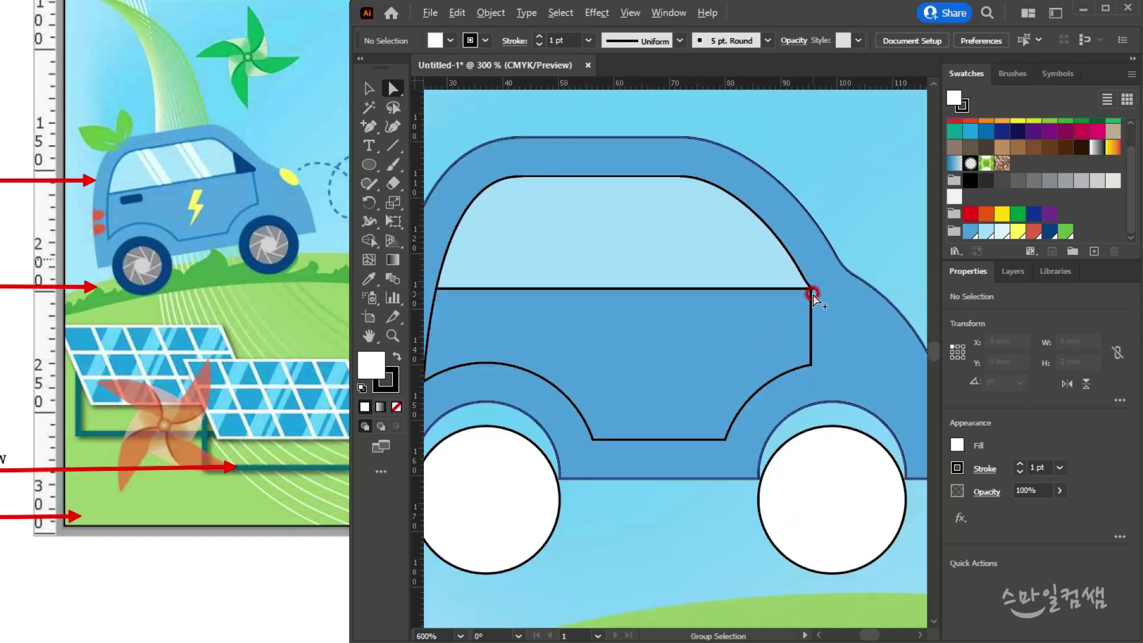
pyautogui.moveTo(629, 298); pyautogui.dragTo(605, 263)
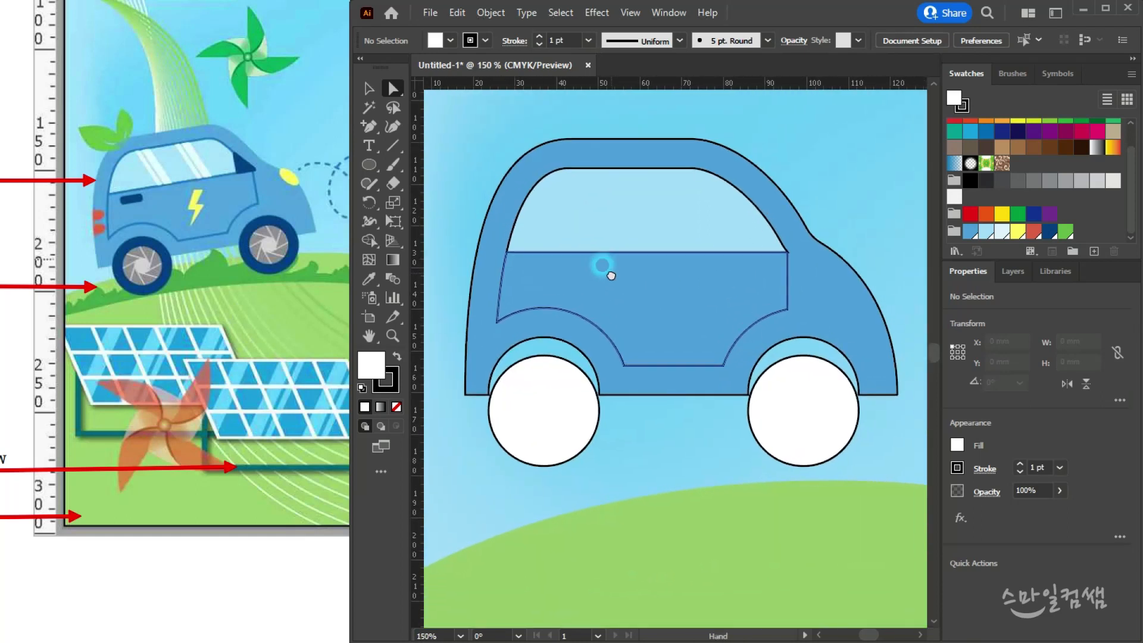
pyautogui.click(633, 281)
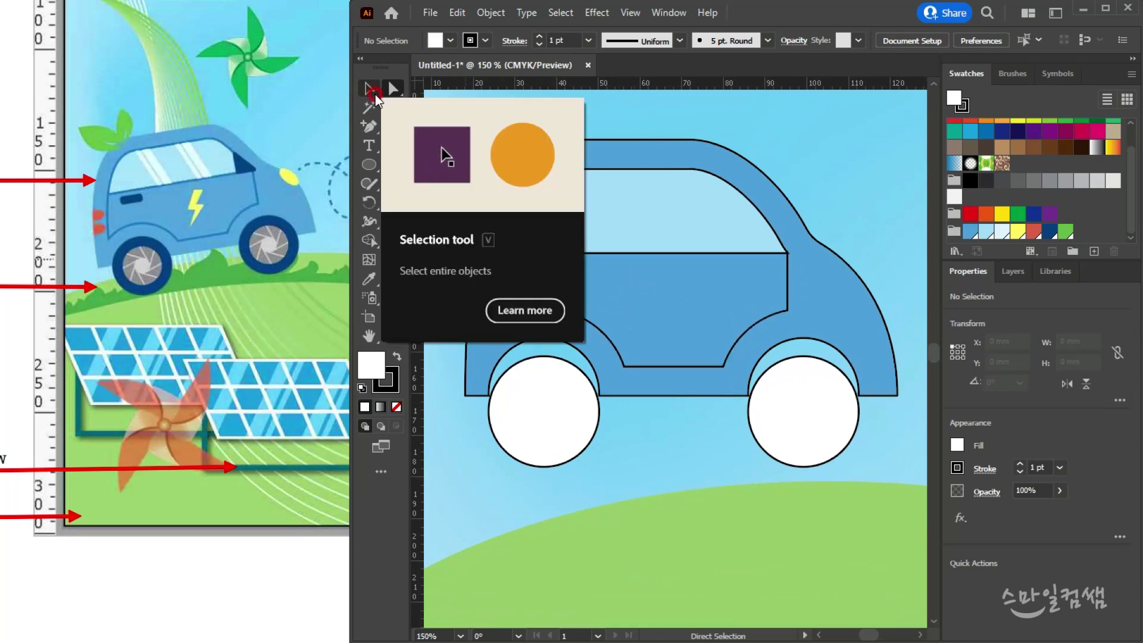
# Check the stroke specification on the exam sheet and set the door panel's stroke weight to 2 pt.
pyautogui.click(662, 297)
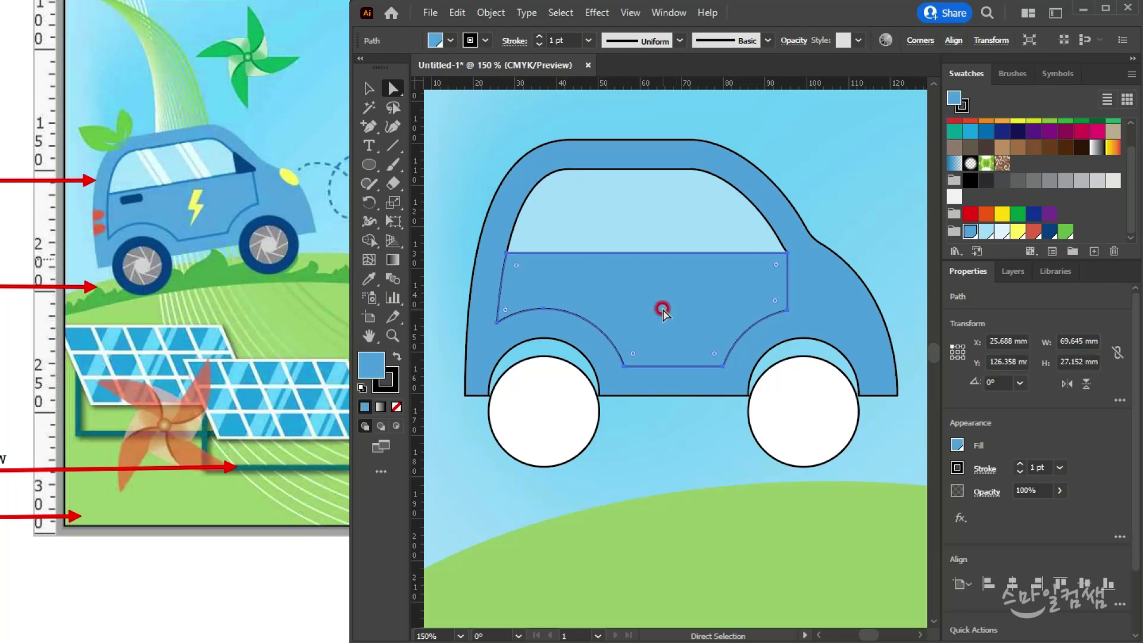
pyautogui.moveTo(99, 227); pyautogui.dragTo(365, 233)
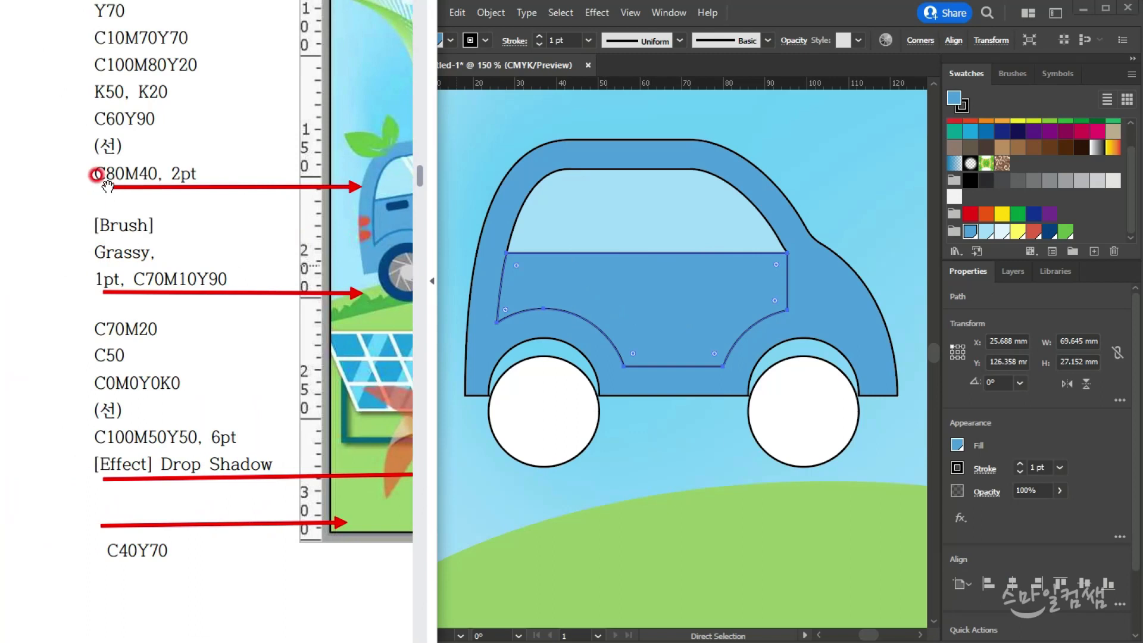
pyautogui.click(787, 254)
pyautogui.click(767, 14)
pyautogui.moveTo(343, 182); pyautogui.dragTo(8, 198)
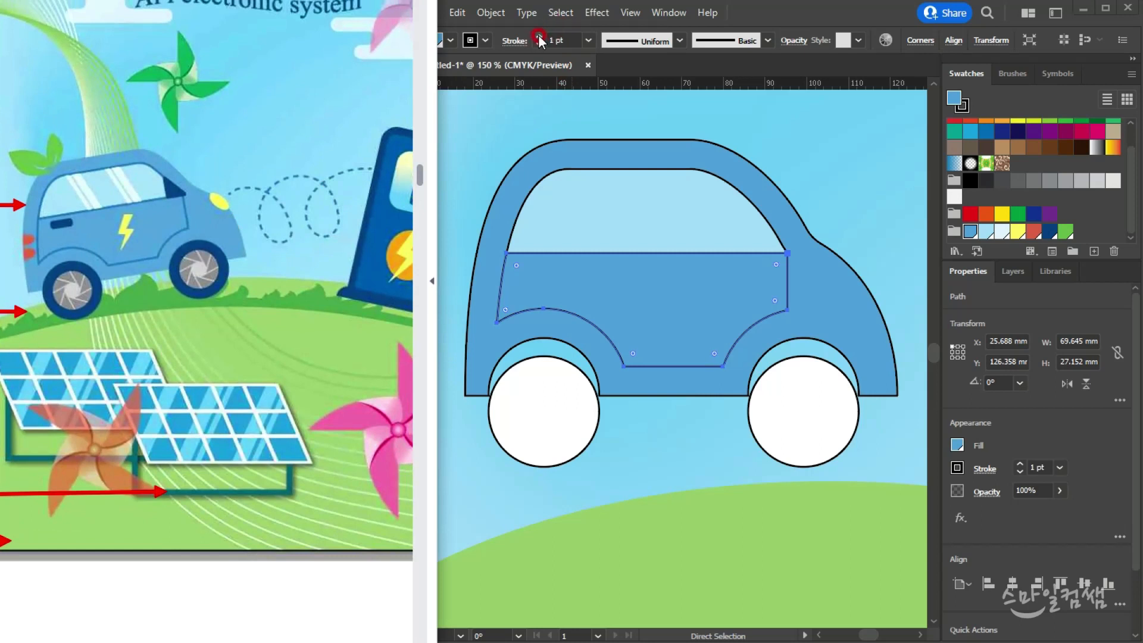
pyautogui.click(539, 37)
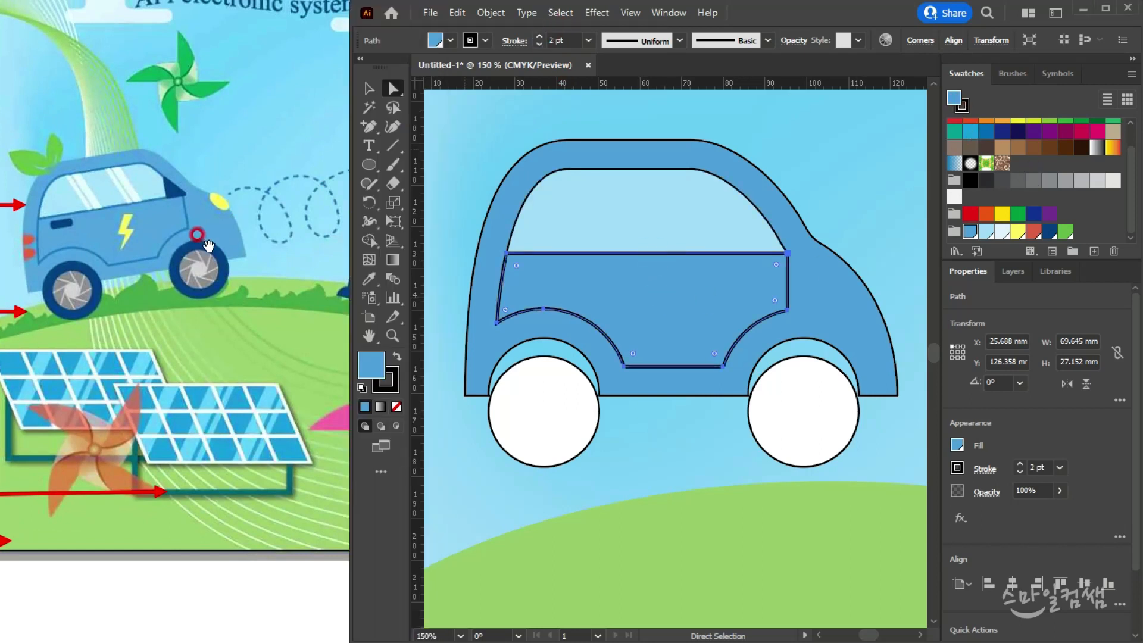
pyautogui.doubleClick(954, 96)
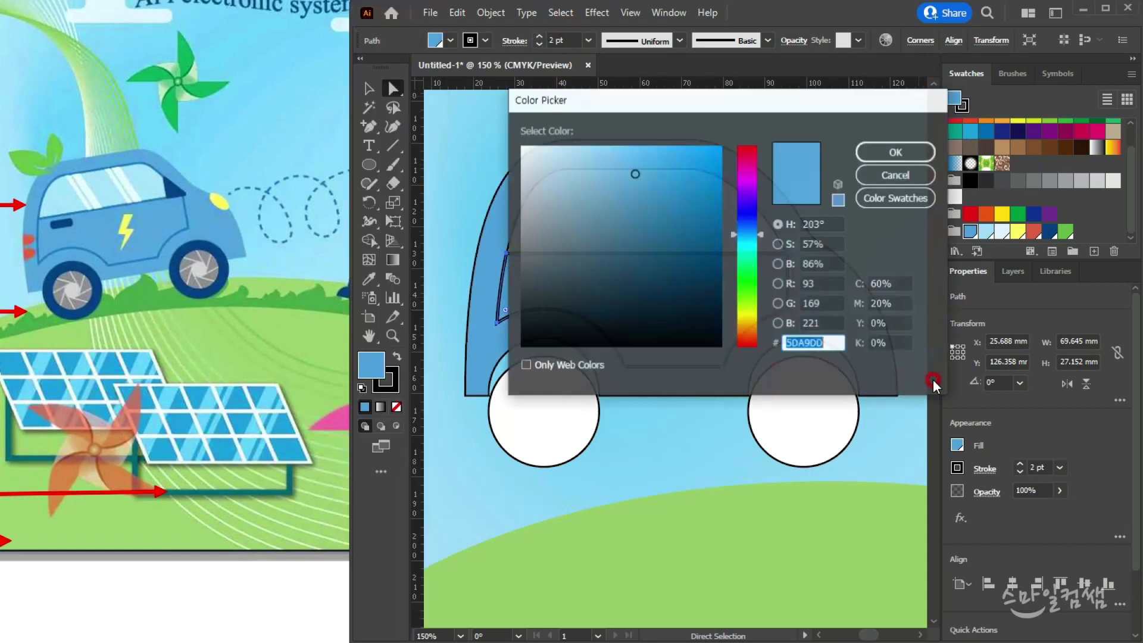
pyautogui.click(889, 283)
pyautogui.write('80')
pyautogui.press('Tab')
pyautogui.write('40')
pyautogui.press('Return')
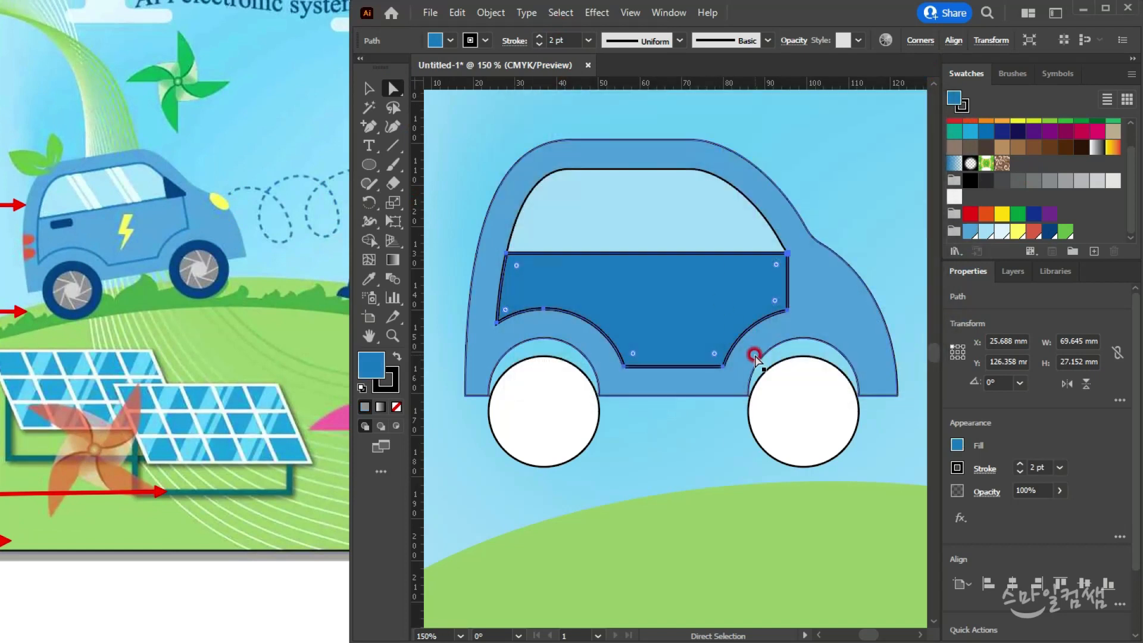
pyautogui.hotkey('ctrl', 'z')
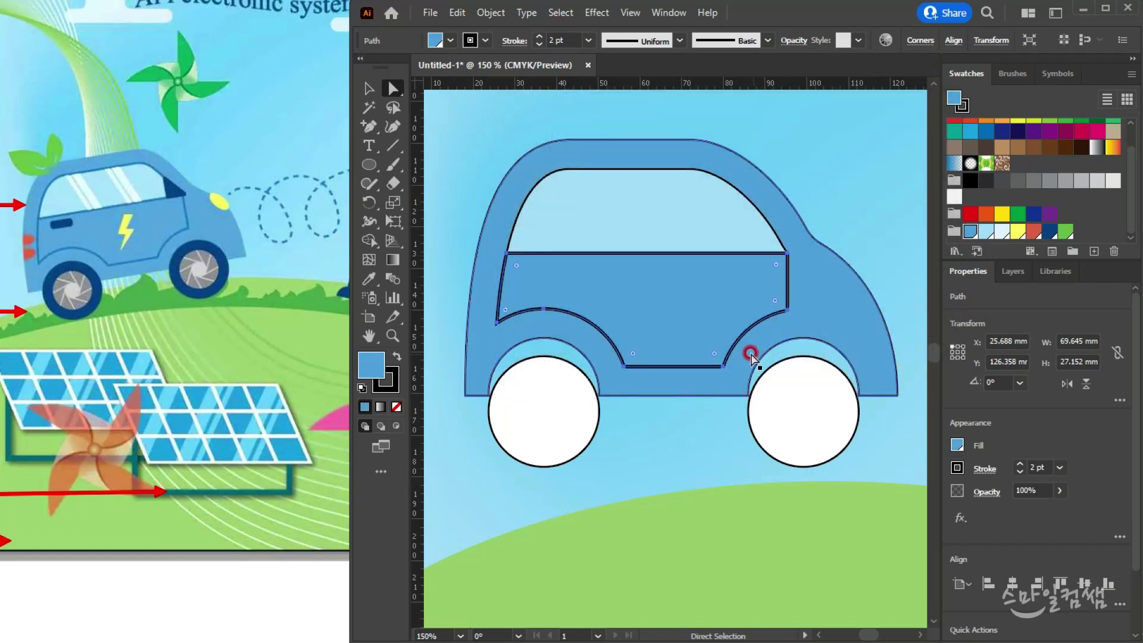
# Set the door panel's stroke colour to C80 M40 Y0 K0.
pyautogui.click(961, 106)
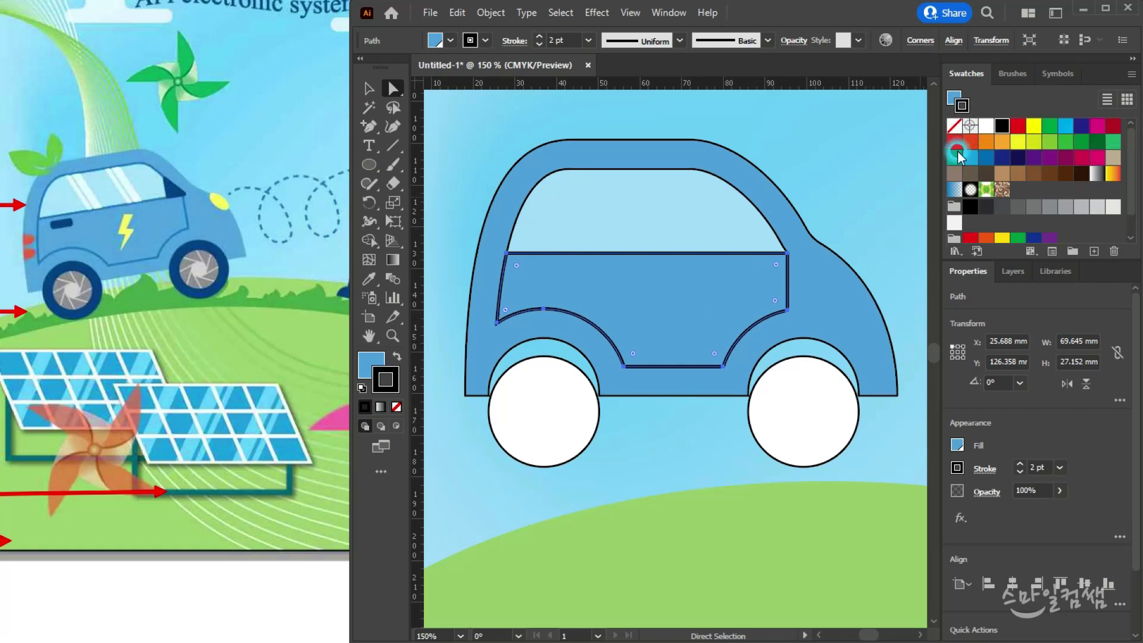
pyautogui.doubleClick(964, 112)
pyautogui.press('Tab')
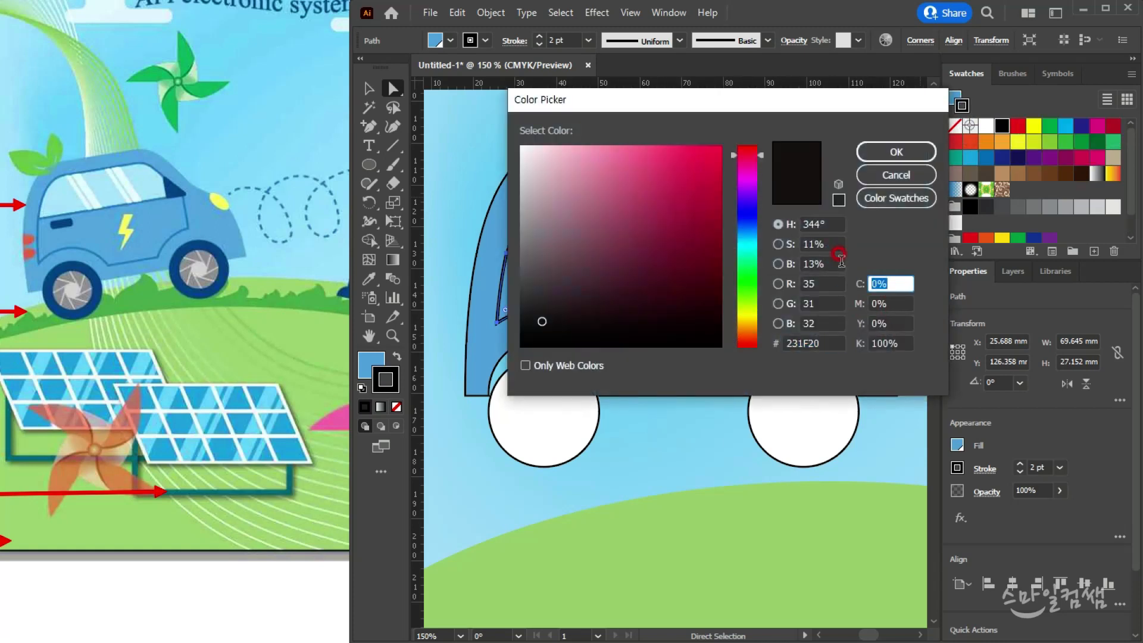
pyautogui.write('80')
pyautogui.press('Tab')
pyautogui.press('Tab')
pyautogui.hotkey('shift', 'Tab')
pyautogui.write('40')
pyautogui.press('Tab')
pyautogui.press('Tab')
pyautogui.write('0')
pyautogui.press('Return')
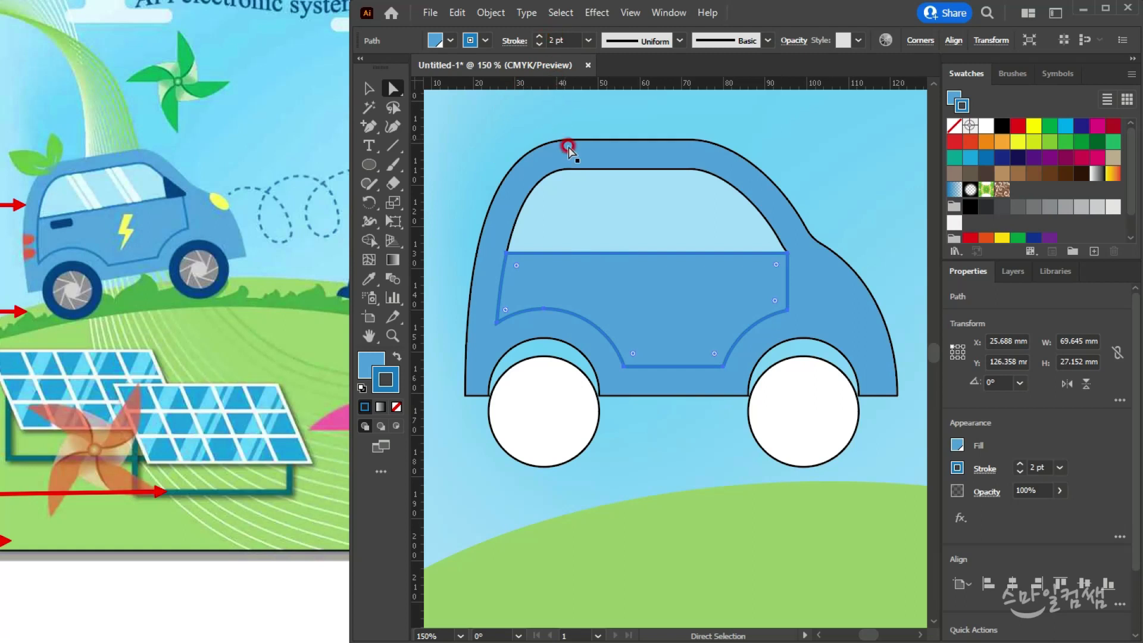
# Give the window piece a 2 pt stroke coloured C80 M40 Y0 K0.
pyautogui.click(641, 205)
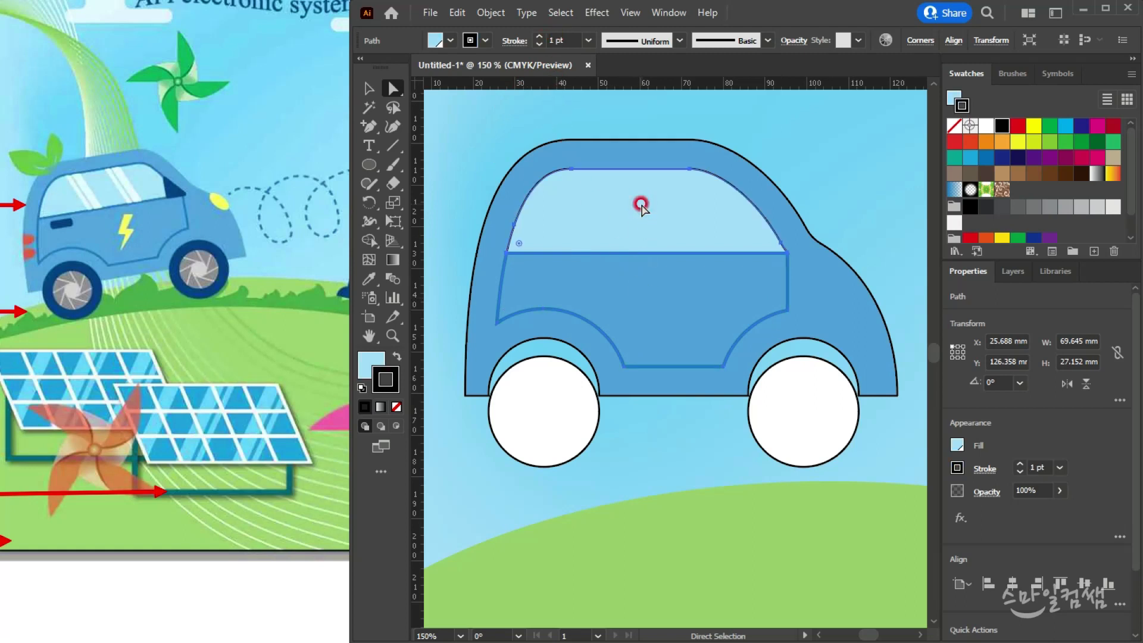
pyautogui.doubleClick(962, 107)
pyautogui.write('80')
pyautogui.press('Tab')
pyautogui.write('4')
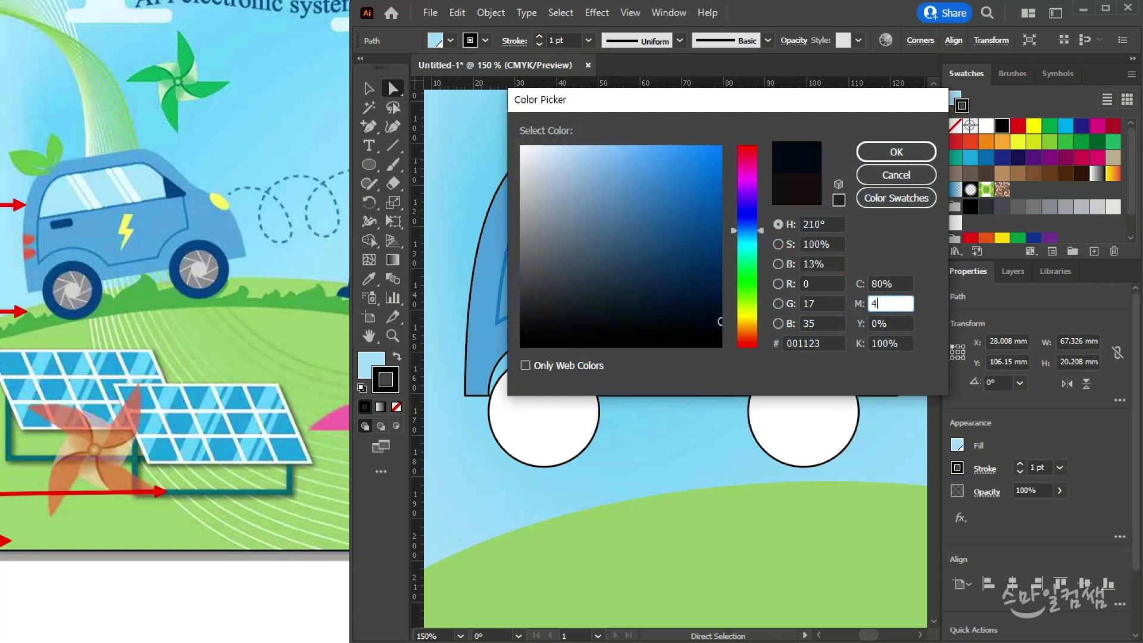
pyautogui.write('0')
pyautogui.press('Tab')
pyautogui.press('Tab')
pyautogui.write('0')
pyautogui.press('Return')
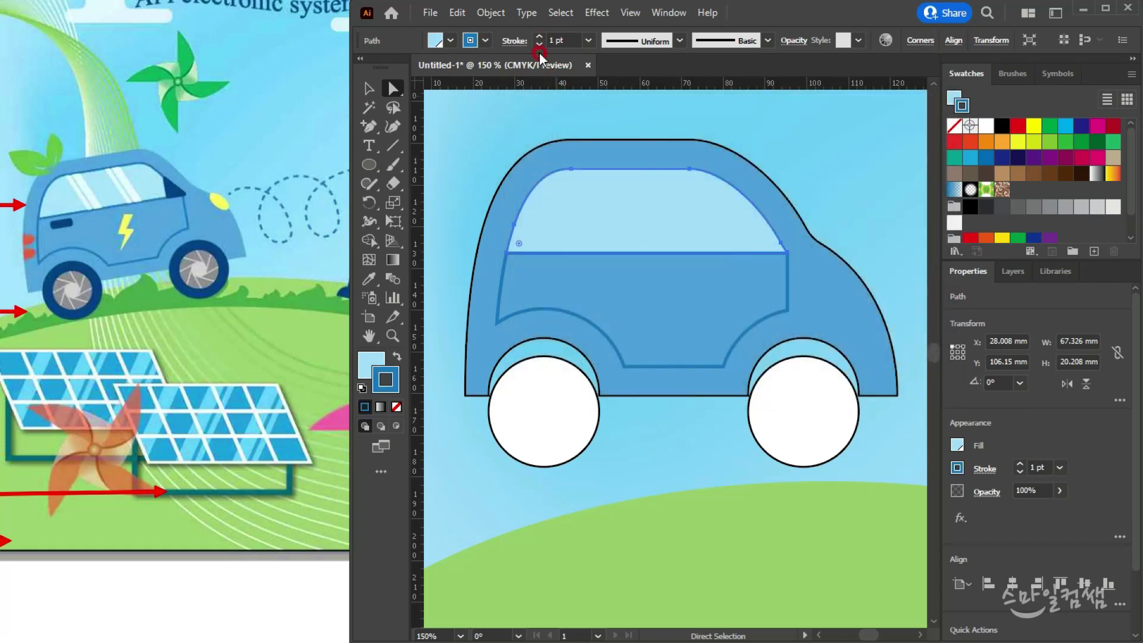
pyautogui.click(539, 37)
# Remove the stroke from the outer car body and deselect everything.
pyautogui.click(740, 257)
pyautogui.click(853, 316)
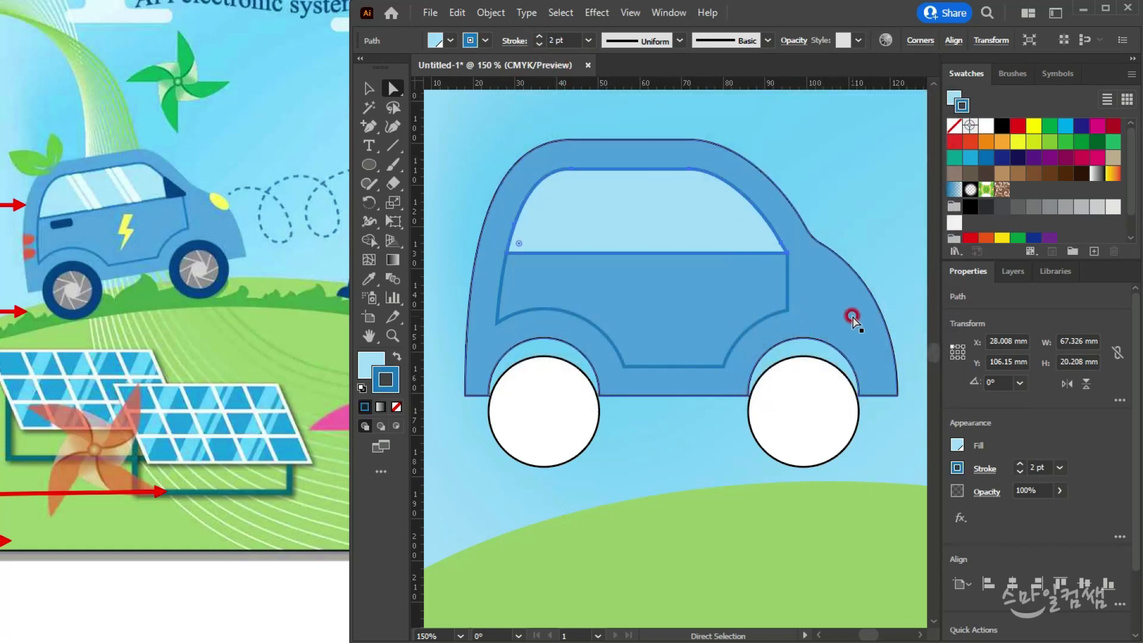
pyautogui.click(852, 317)
pyautogui.click(960, 106)
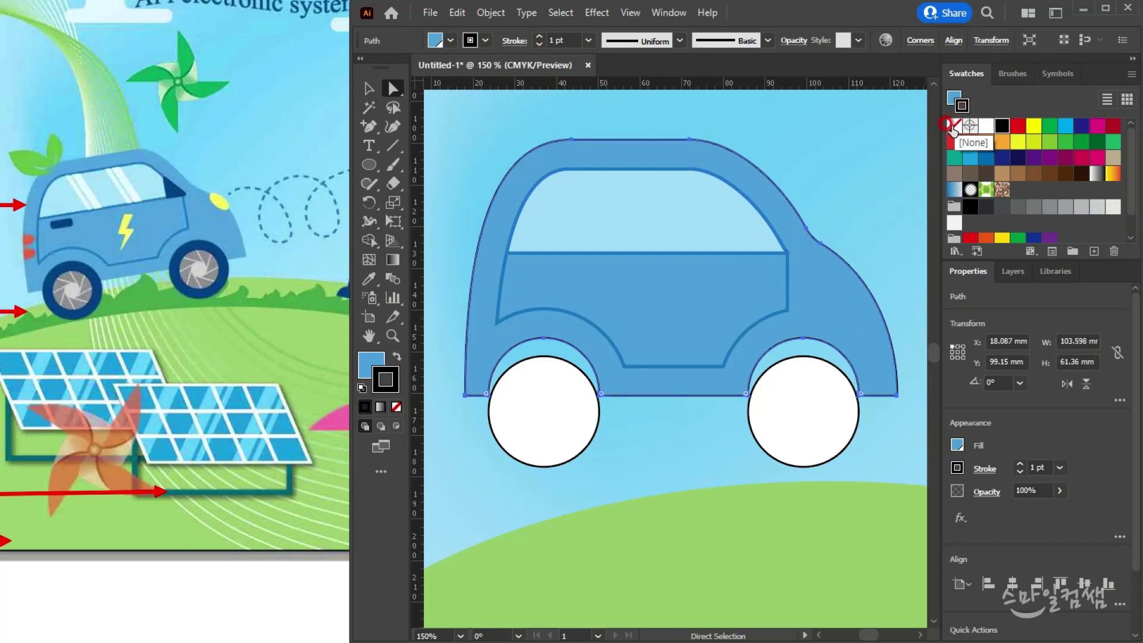
pyautogui.click(953, 126)
pyautogui.click(368, 88)
pyautogui.click(900, 306)
pyautogui.click(911, 386)
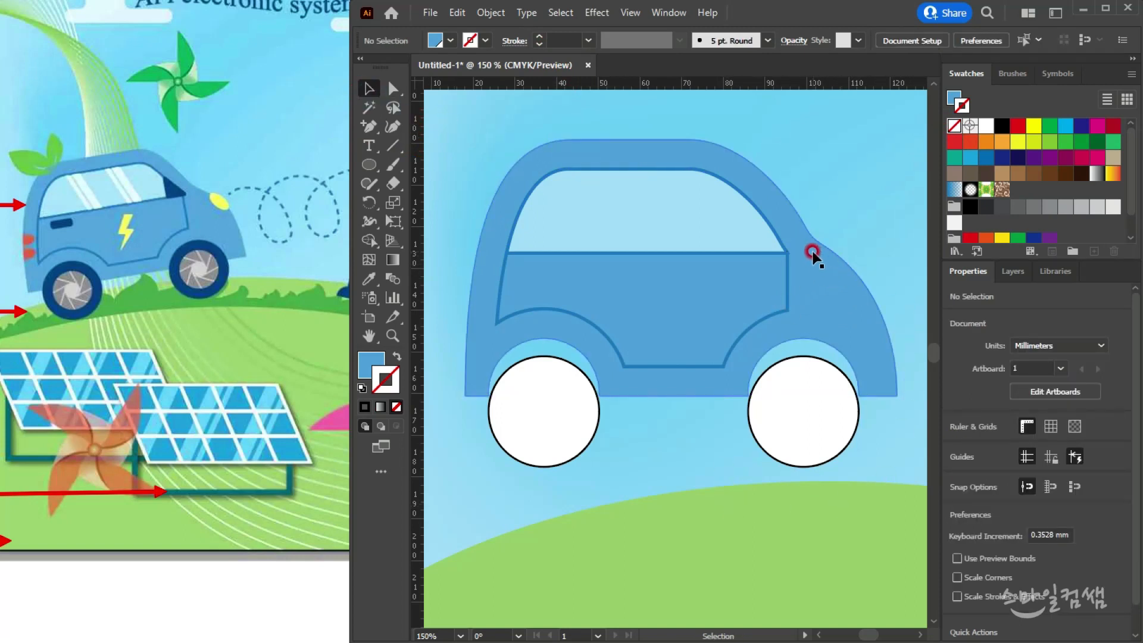
pyautogui.click(99, 290)
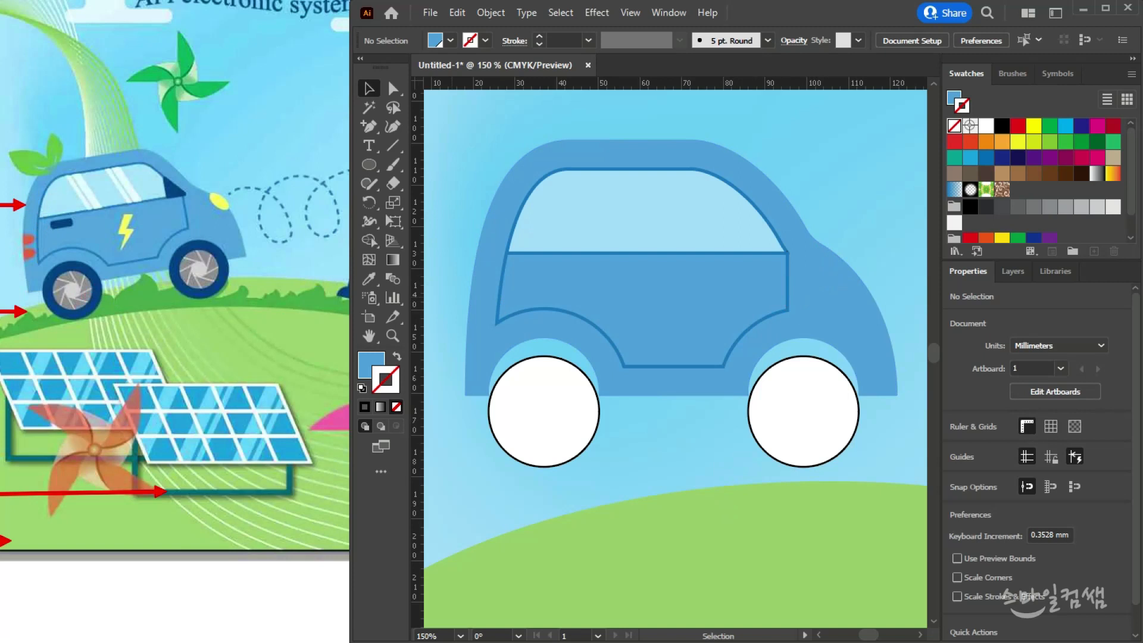
# Select both wheel circles and move them up together into the car's wheel arches.
pyautogui.click(898, 250)
pyautogui.click(782, 461)
pyautogui.keyDown('shift'); pyautogui.click(552, 447); pyautogui.keyUp('shift')
pyautogui.moveTo(755, 438); pyautogui.dragTo(765, 413)
pyautogui.click(574, 480)
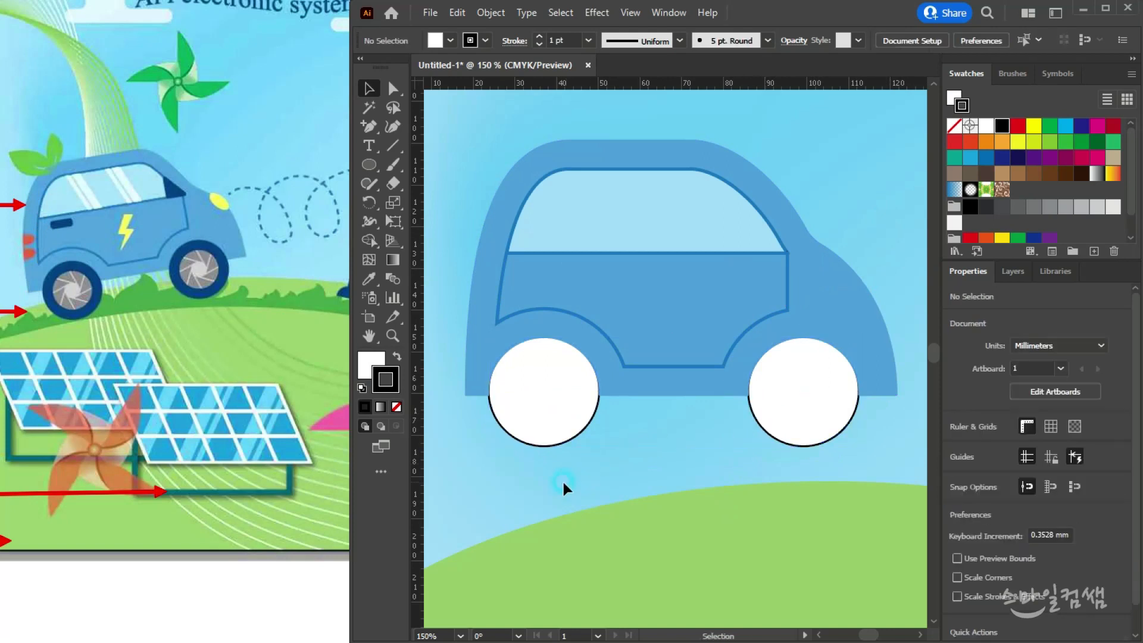
# Remove the stroke from both wheel circles, keeping their white fill.
pyautogui.click(551, 416)
pyautogui.keyDown('shift'); pyautogui.click(783, 408); pyautogui.keyUp('shift')
pyautogui.click(556, 497)
pyautogui.click(535, 408)
pyautogui.keyDown('shift'); pyautogui.click(817, 396); pyautogui.keyUp('shift')
pyautogui.click(954, 167)
pyautogui.click(954, 125)
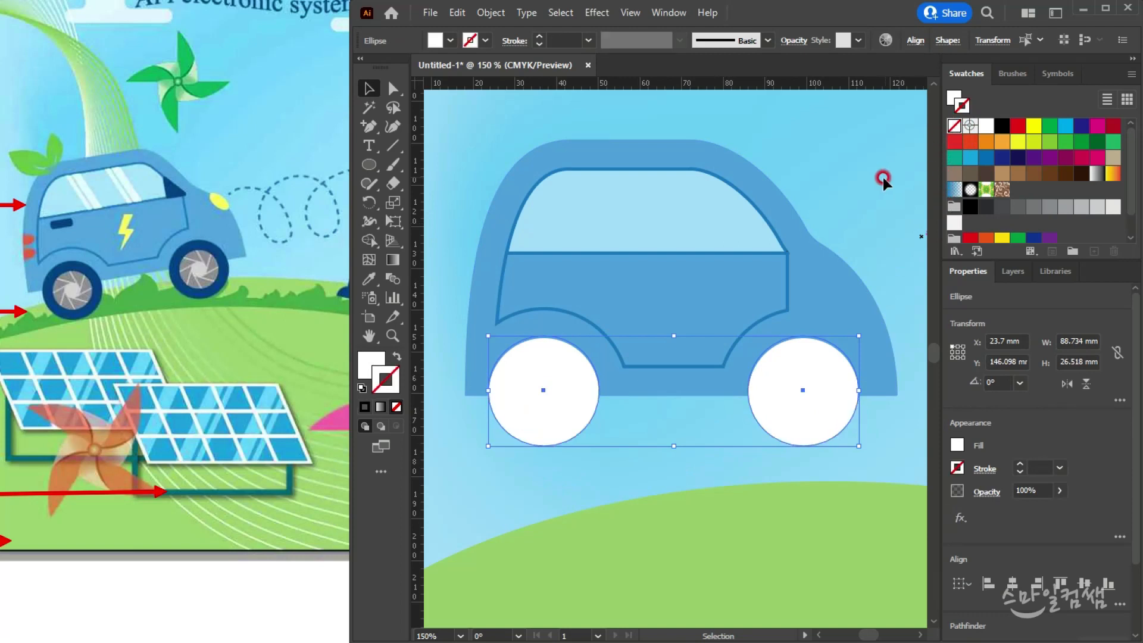
pyautogui.click(881, 184)
pyautogui.click(589, 392)
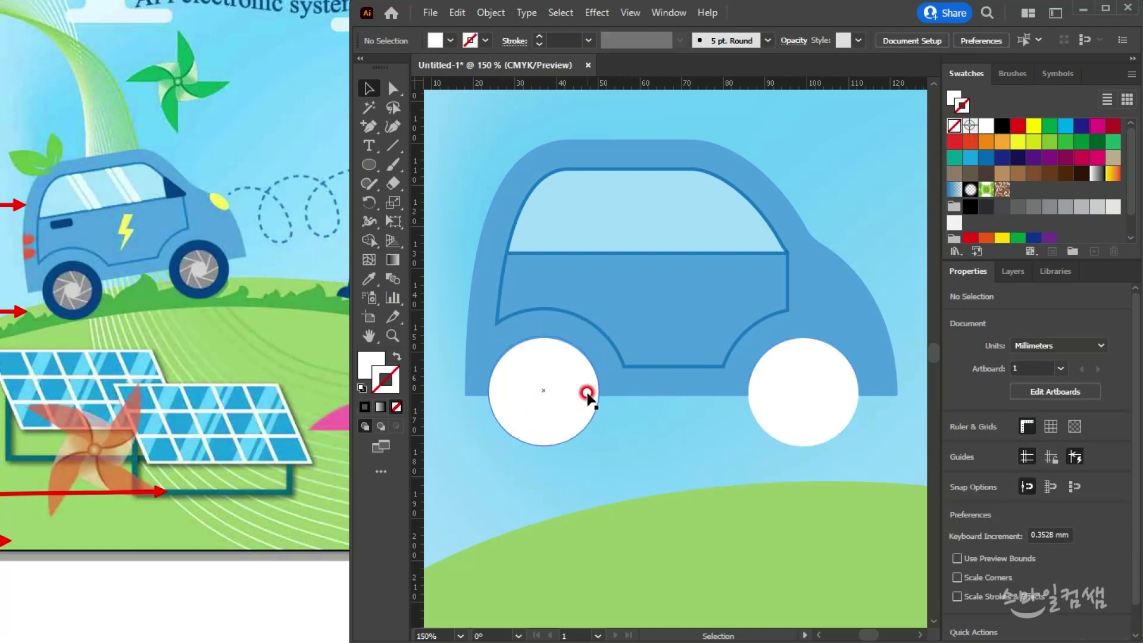
pyautogui.keyDown('shift'); pyautogui.click(796, 412); pyautogui.keyUp('shift')
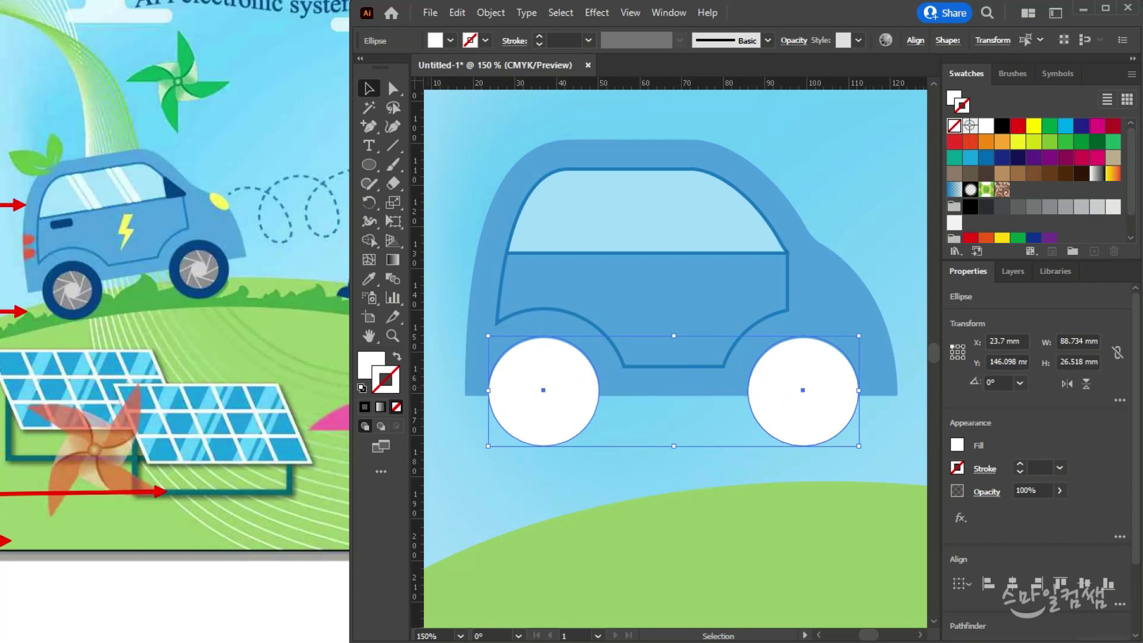
# Draw a narrow vertical white rectangle about 1.9 mm wide and 19.3 mm tall inside the car window with the Rectangle tool.
pyautogui.click(641, 235)
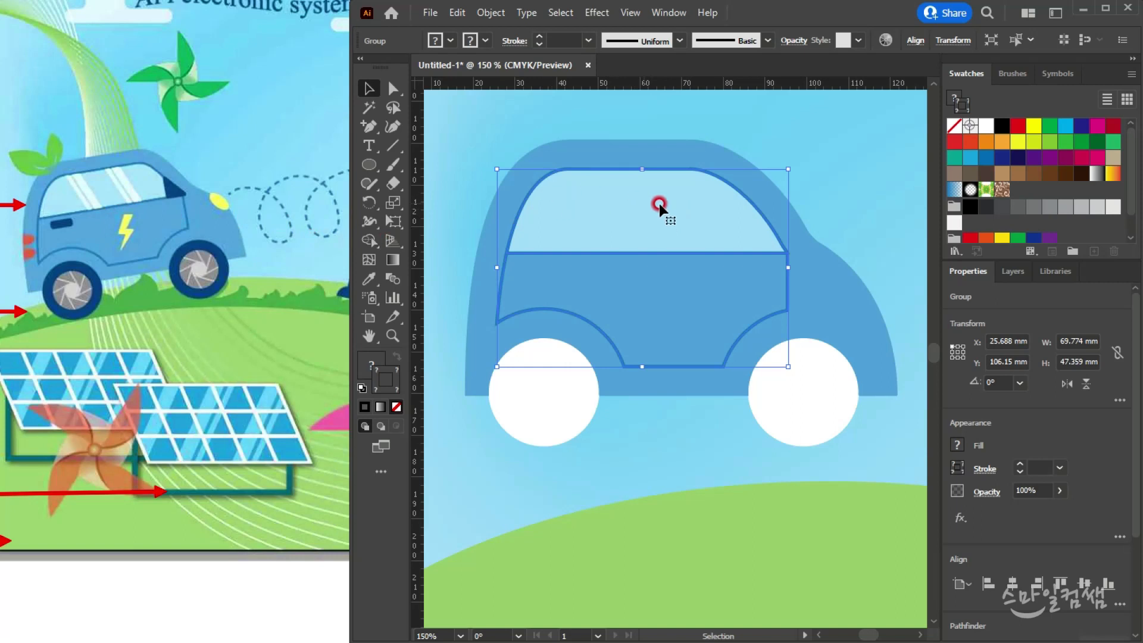
pyautogui.scroll(1, 650, 203)
pyautogui.moveTo(636, 210); pyautogui.dragTo(655, 222)
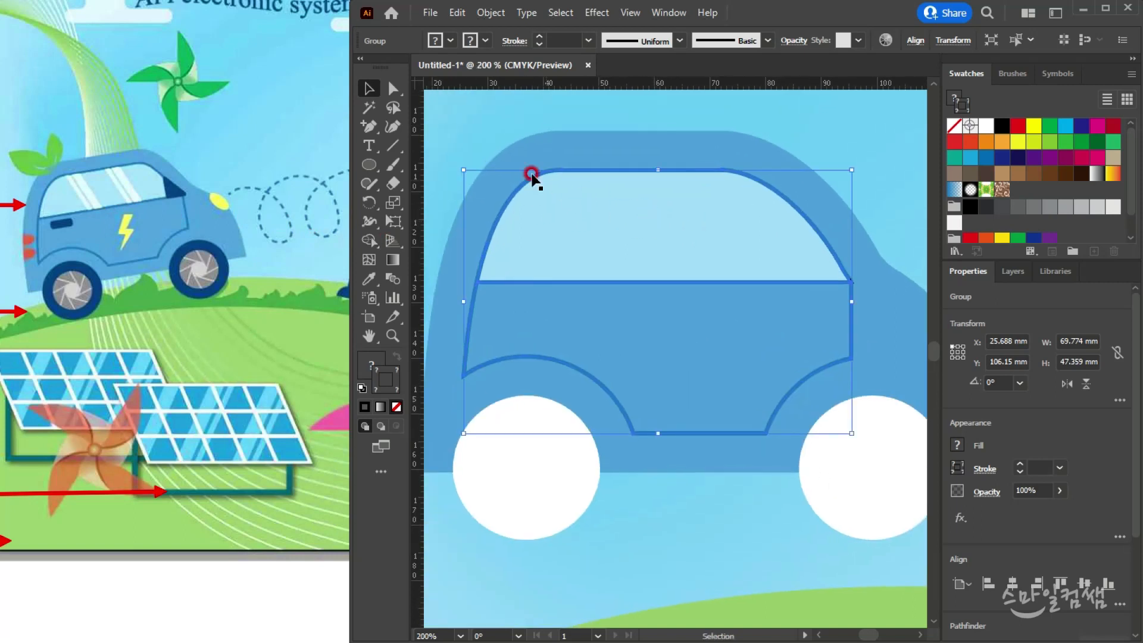
pyautogui.click(370, 166)
pyautogui.moveTo(372, 170); pyautogui.dragTo(426, 171)
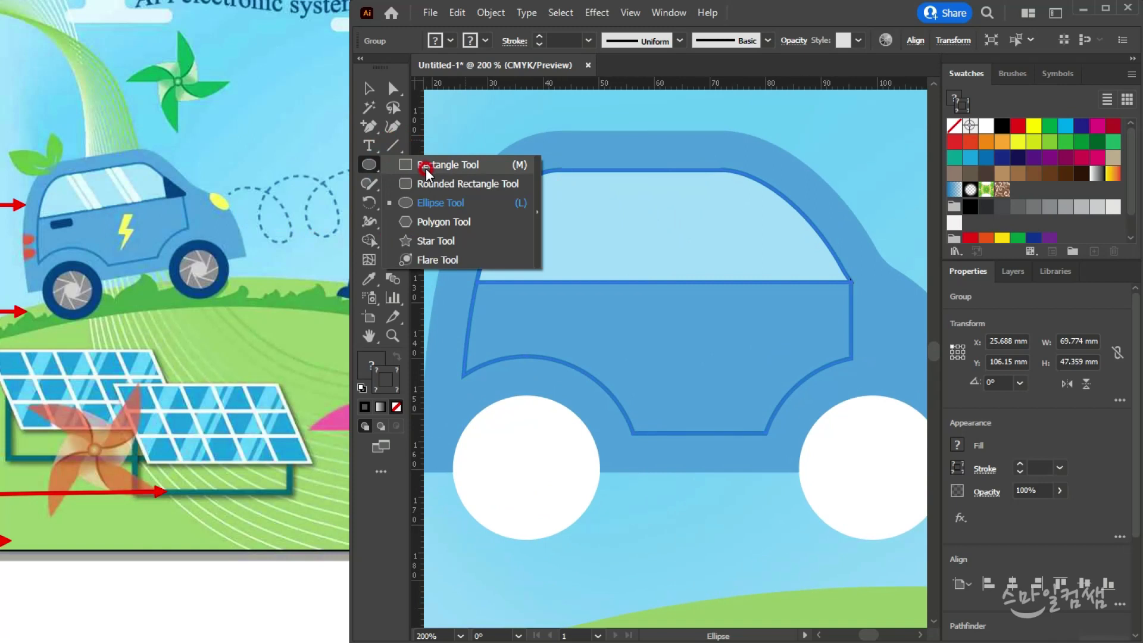
pyautogui.moveTo(426, 171); pyautogui.dragTo(426, 171)
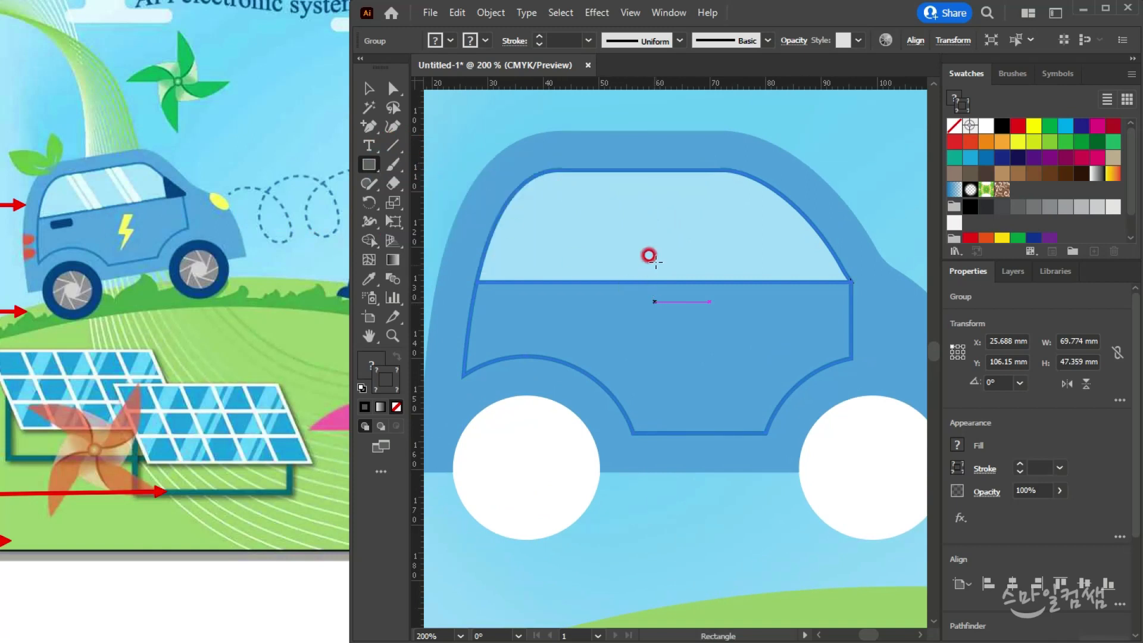
pyautogui.moveTo(583, 174); pyautogui.dragTo(593, 282)
pyautogui.scroll(4, 574, 185)
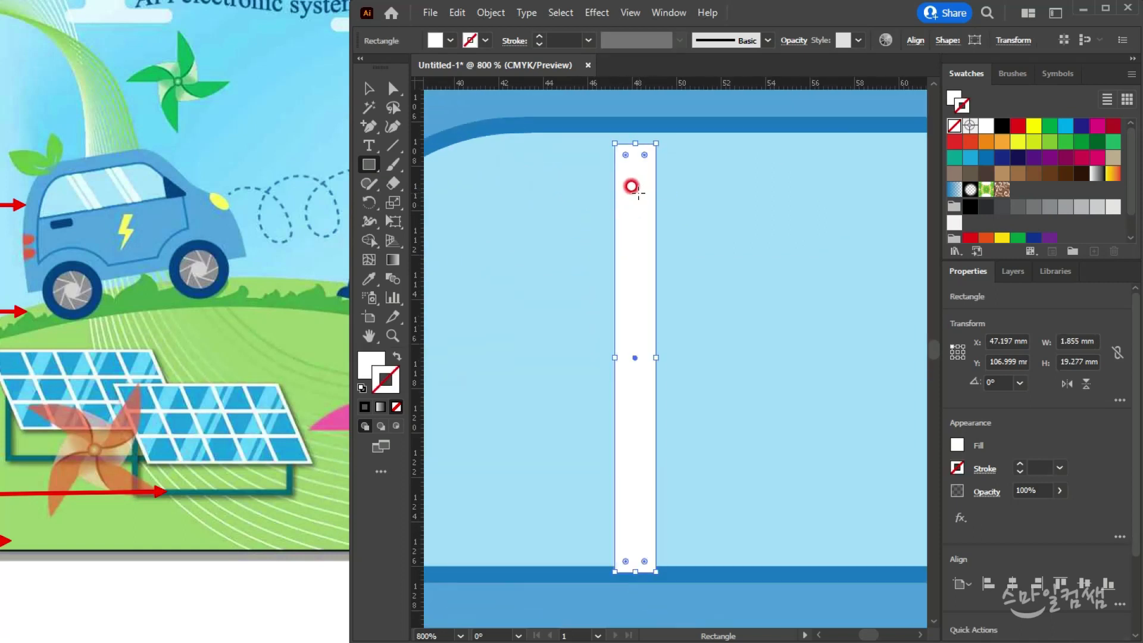
# Reposition the white strip and stretch it to about 19.5 mm tall so it spans the full height of the car window.
pyautogui.press('v')
pyautogui.moveTo(610, 204); pyautogui.dragTo(582, 193)
pyautogui.hotkey('ctrl', 'z')
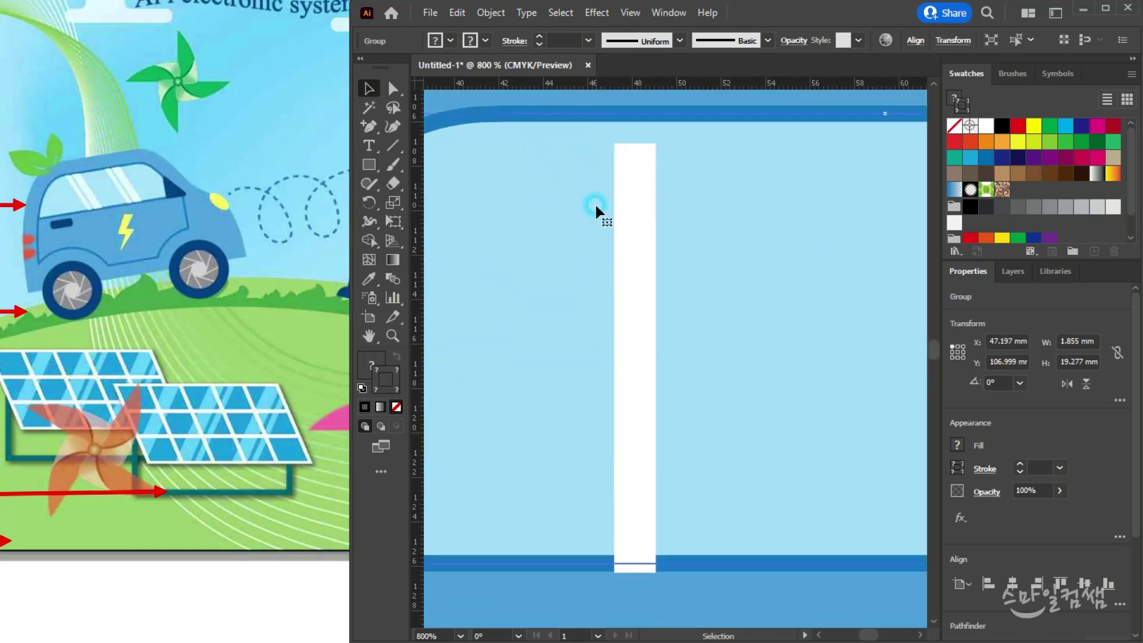
pyautogui.moveTo(633, 221); pyautogui.dragTo(593, 180)
pyautogui.scroll(4, 610, 130)
pyautogui.scroll(-5, 646, 229)
pyautogui.moveTo(663, 419); pyautogui.dragTo(651, 327)
pyautogui.moveTo(630, 440); pyautogui.dragTo(629, 447)
# Duplicate the strip across the window to form two pairs of reflections, each with one narrow and one wider stripe.
pyautogui.moveTo(643, 281); pyautogui.dragTo(689, 249)
pyautogui.scroll(-4, 709, 301)
pyautogui.scroll(4, 726, 300)
pyautogui.scroll(-3, 673, 298)
pyautogui.scroll(3, 527, 279)
pyautogui.scroll(-2, 563, 253)
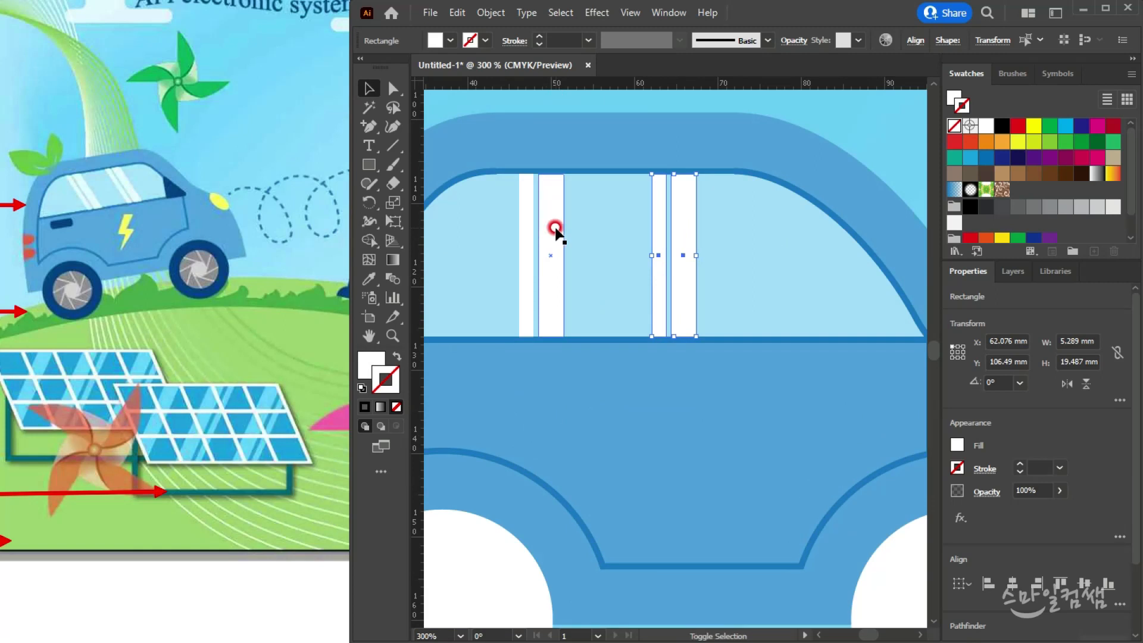
# Select all four window stripes and slant them with the Shear tool to match the reflections on the exam sheet.
pyautogui.keyDown('shift'); pyautogui.click(528, 232); pyautogui.keyUp('shift')
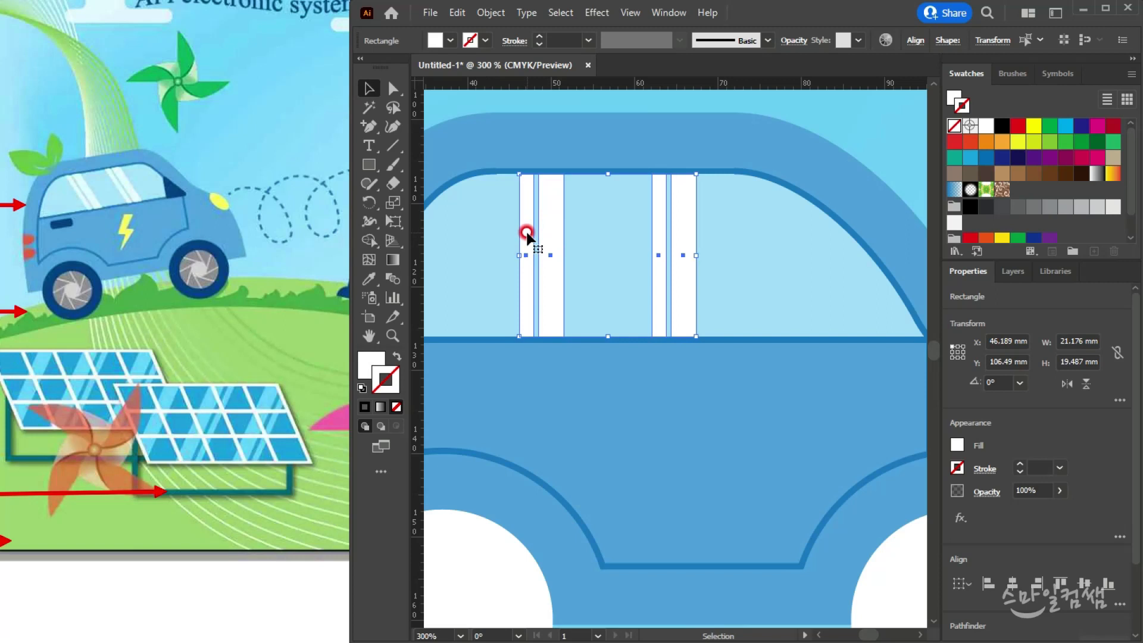
pyautogui.moveTo(75, 250); pyautogui.dragTo(395, 240)
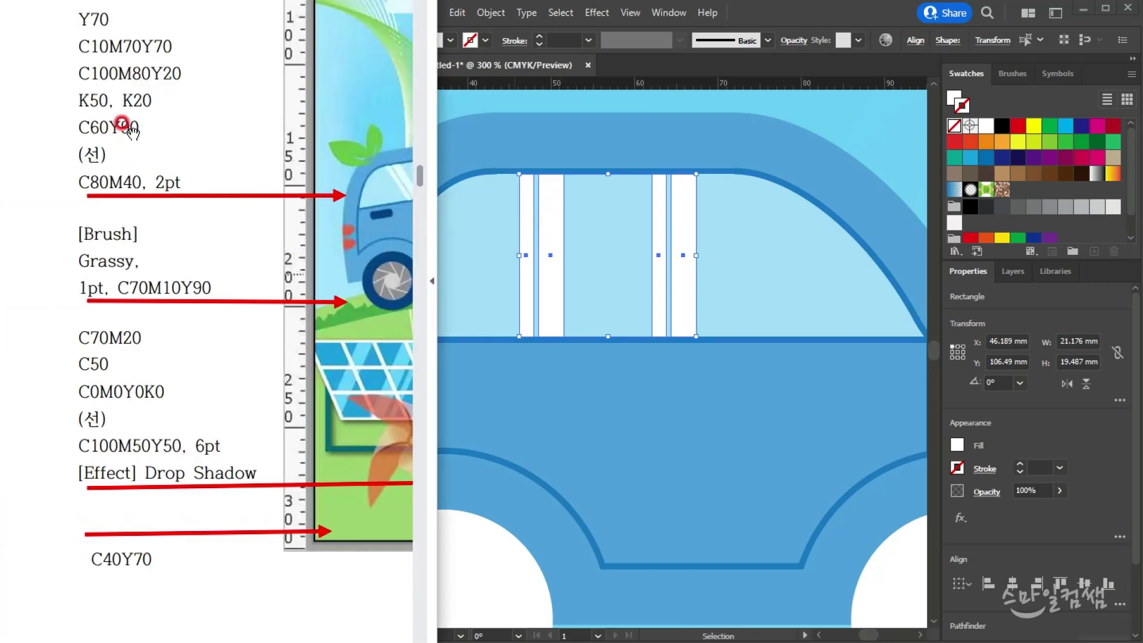
pyautogui.moveTo(126, 137); pyautogui.dragTo(122, 186)
pyautogui.moveTo(354, 292); pyautogui.dragTo(150, 308)
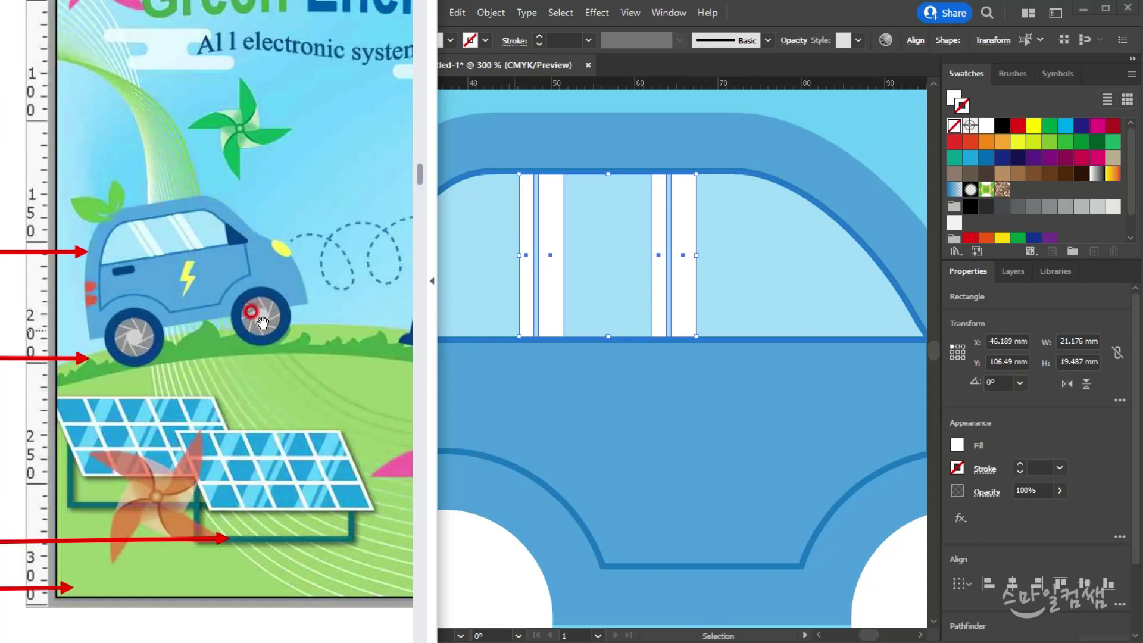
pyautogui.moveTo(272, 324); pyautogui.dragTo(97, 378)
pyautogui.click(745, 28)
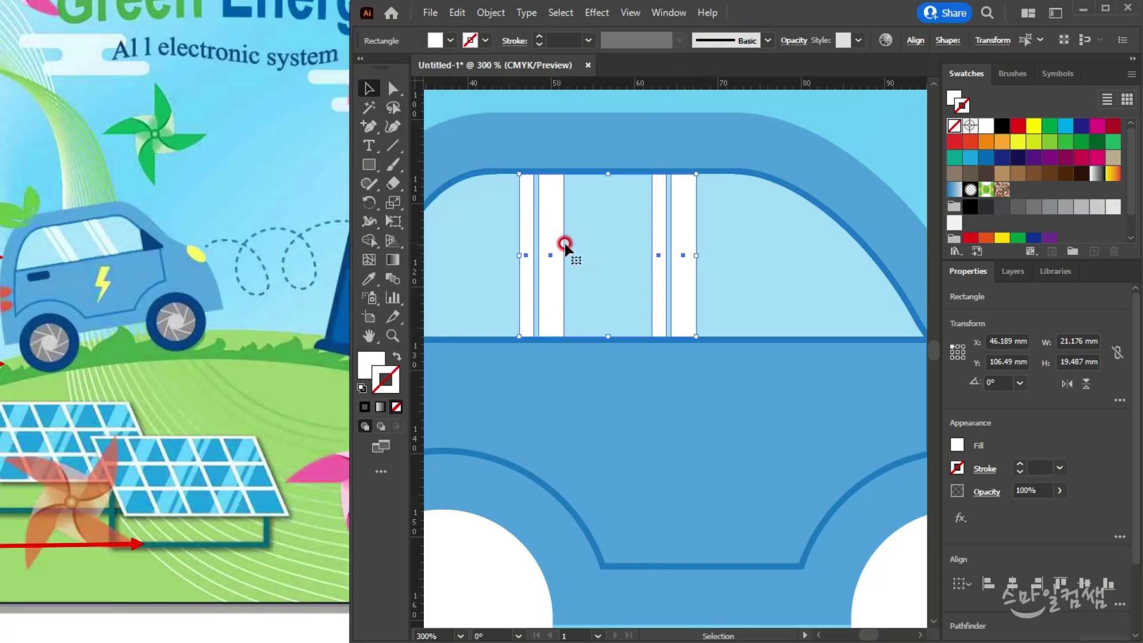
pyautogui.click(397, 207)
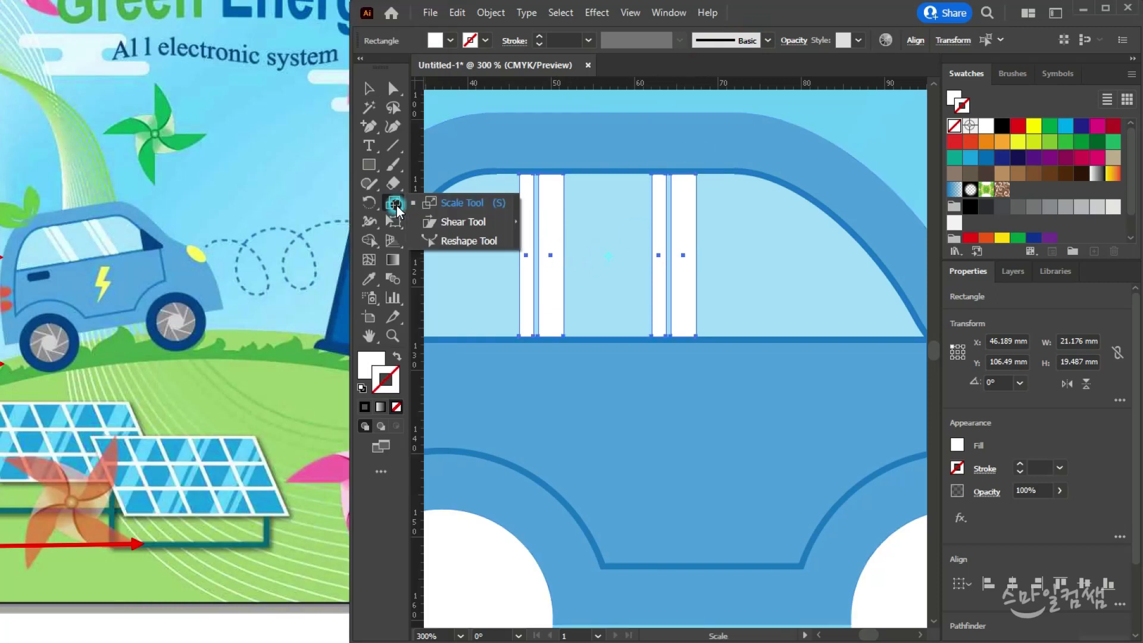
pyautogui.moveTo(396, 209); pyautogui.dragTo(446, 226)
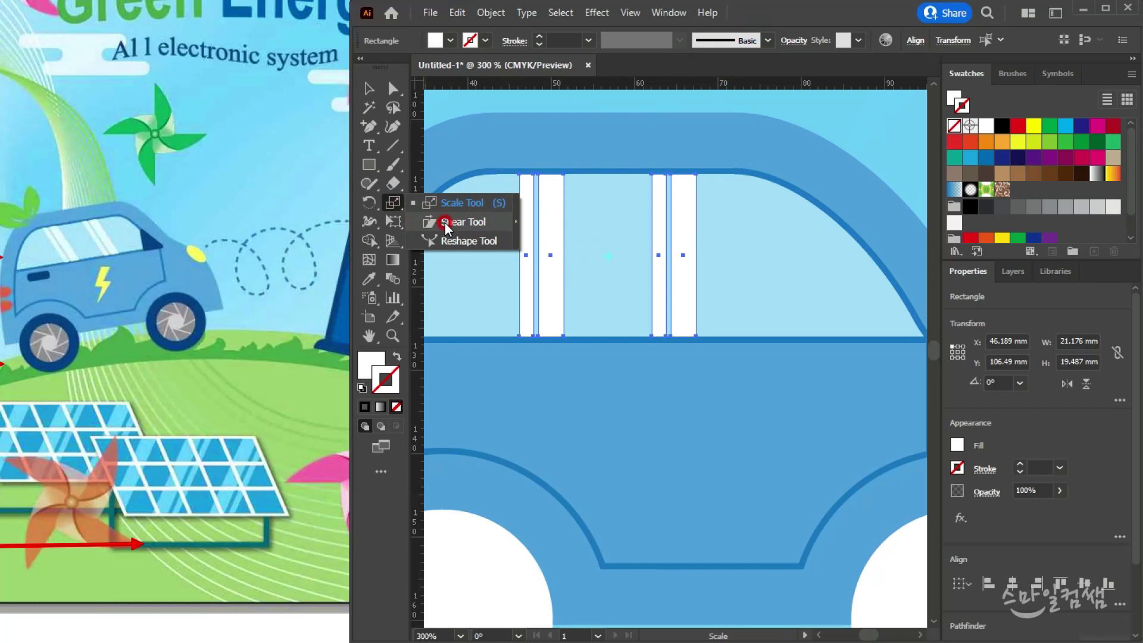
pyautogui.moveTo(446, 227); pyautogui.dragTo(446, 225)
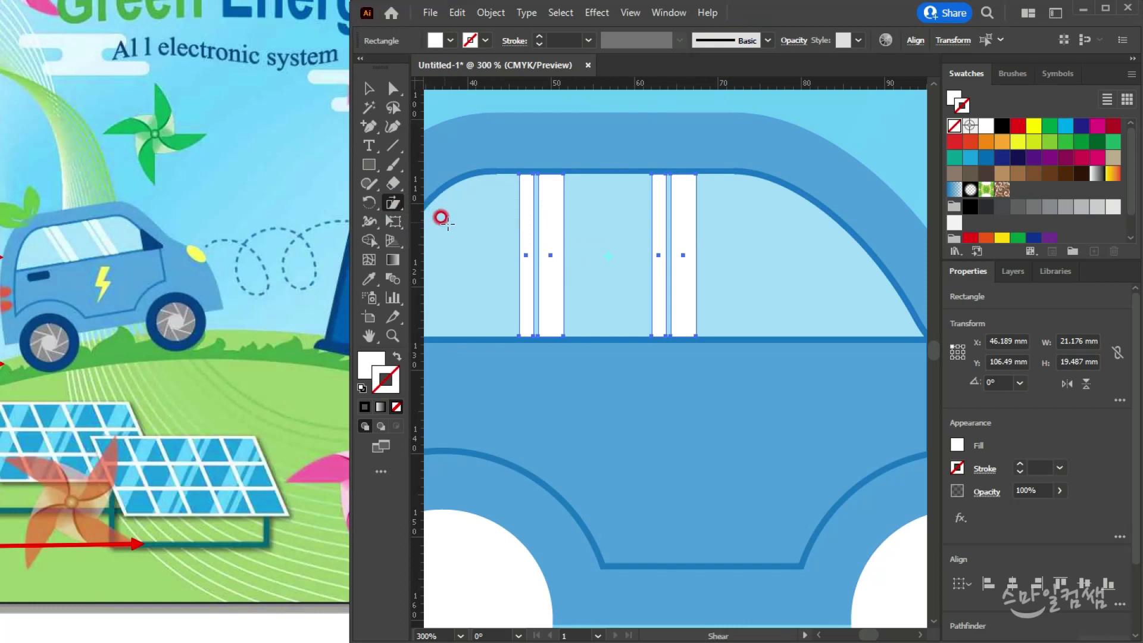
pyautogui.moveTo(665, 157); pyautogui.dragTo(654, 178)
pyautogui.hotkey('ctrl', 'z')
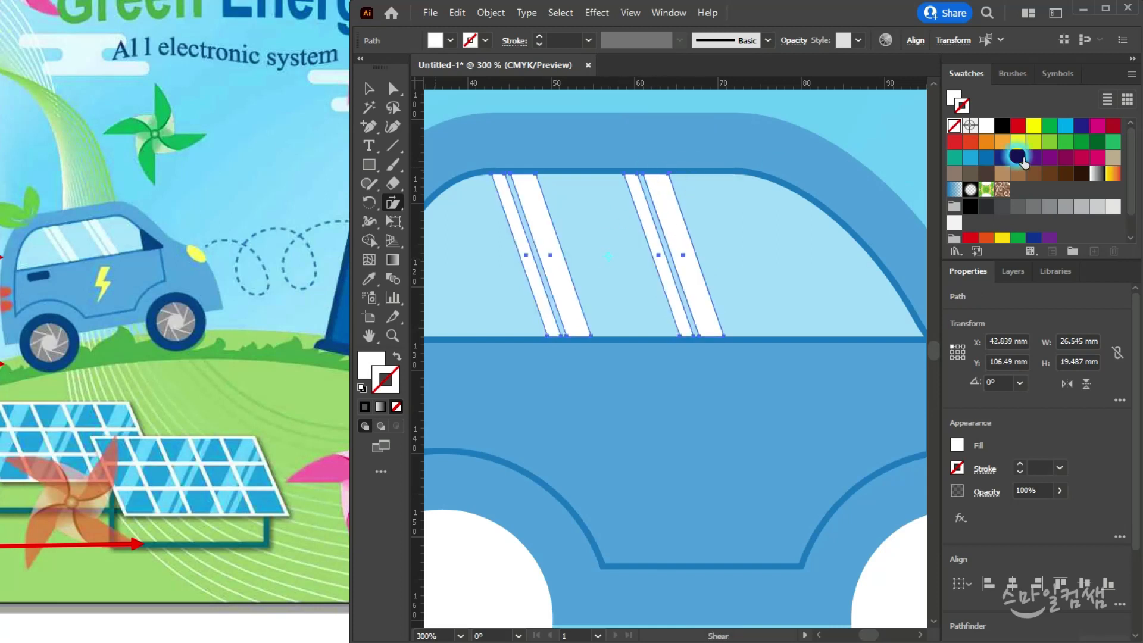
# Check the colour list on the exam sheet and fill the slanted window stripes with C10 M0 Y0 K0.
pyautogui.click(952, 99)
pyautogui.doubleClick(953, 98)
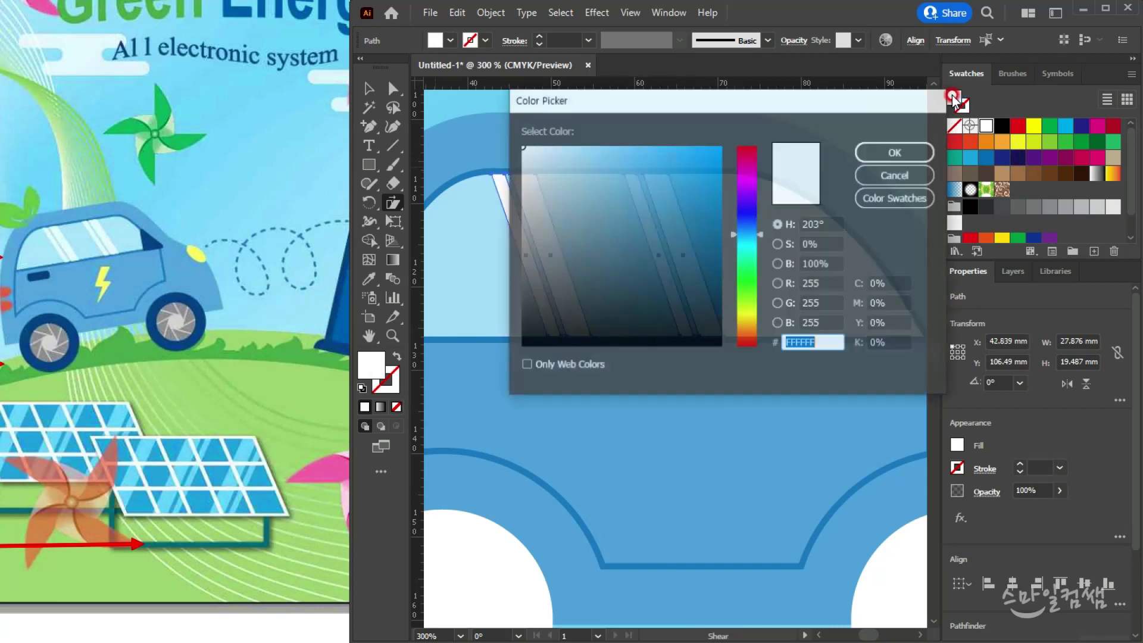
pyautogui.moveTo(273, 238); pyautogui.dragTo(282, 216)
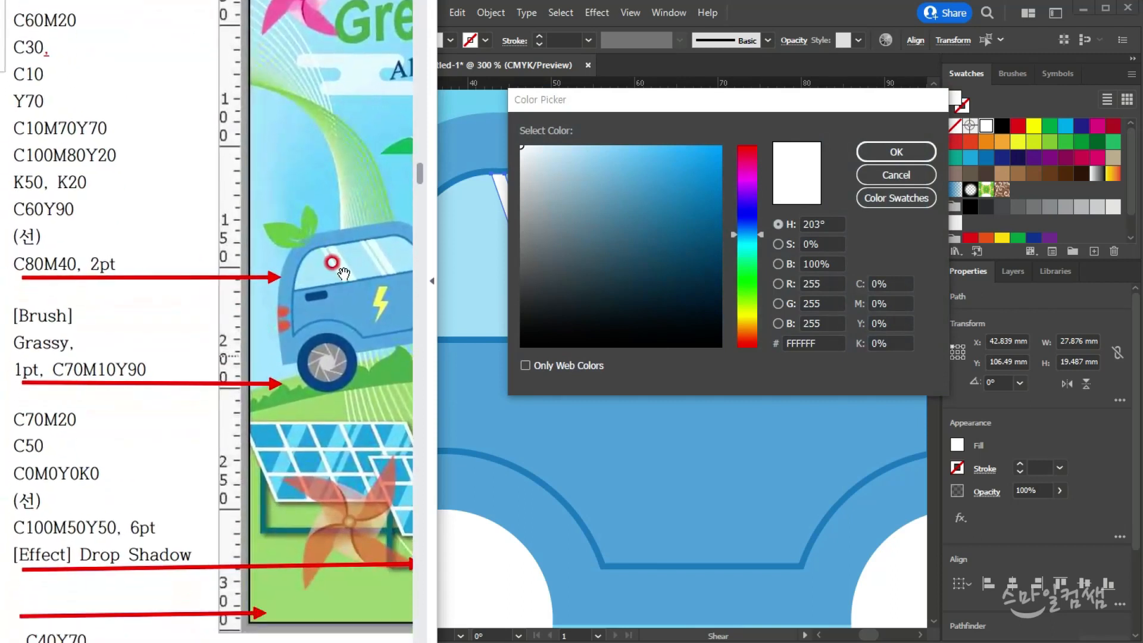
pyautogui.moveTo(341, 271); pyautogui.dragTo(117, 262)
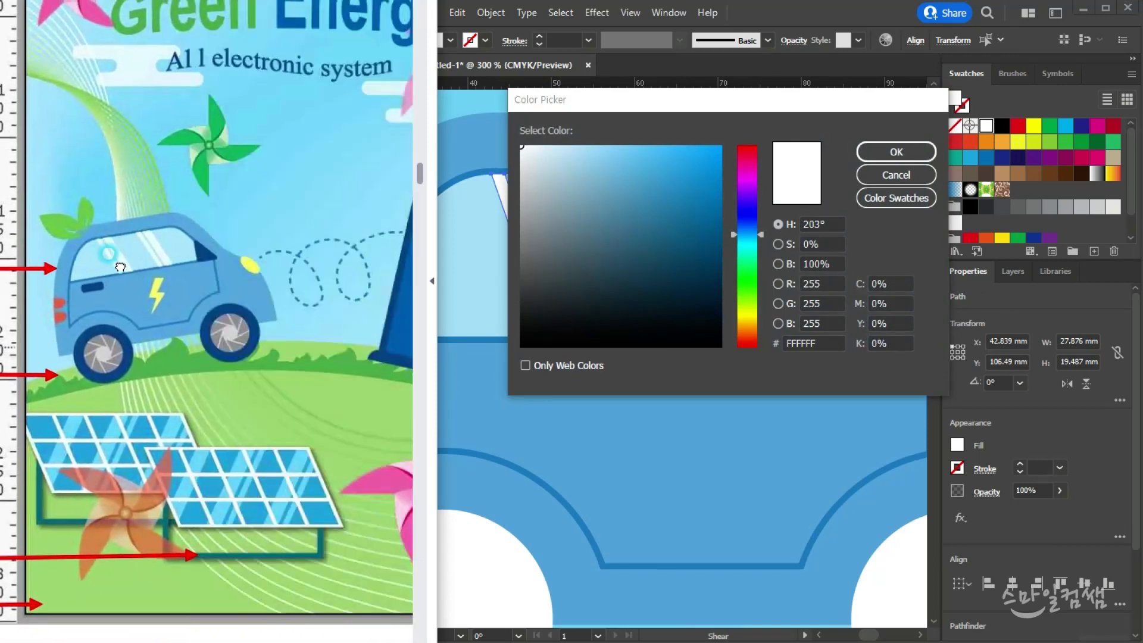
pyautogui.click(886, 284)
pyautogui.write('10')
pyautogui.press('Return')
pyautogui.click(796, 280)
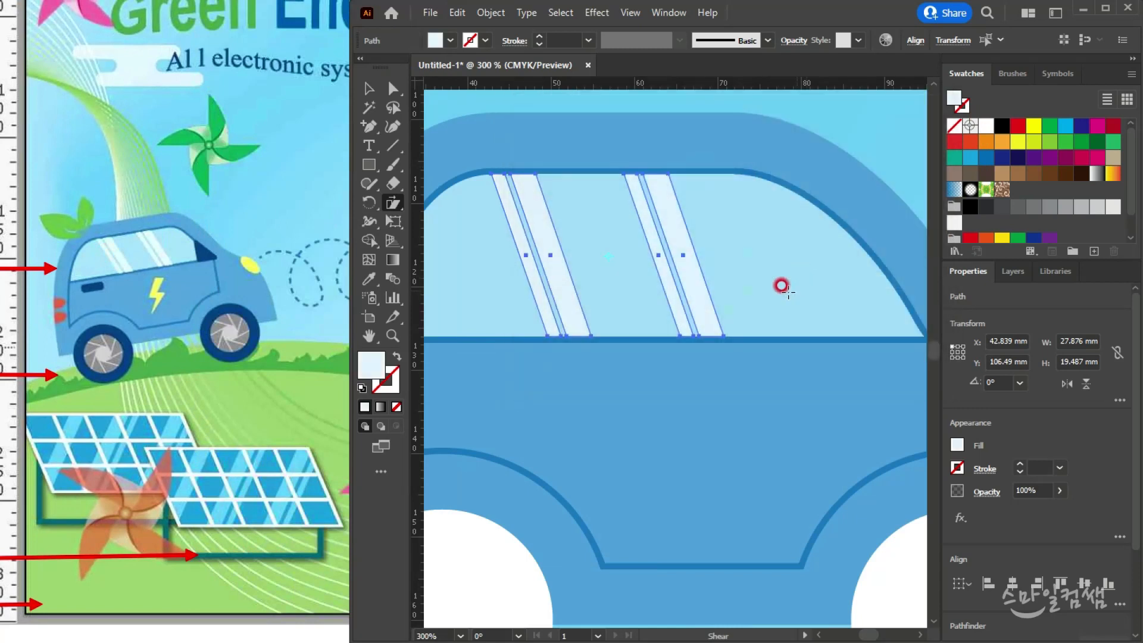
pyautogui.click(366, 91)
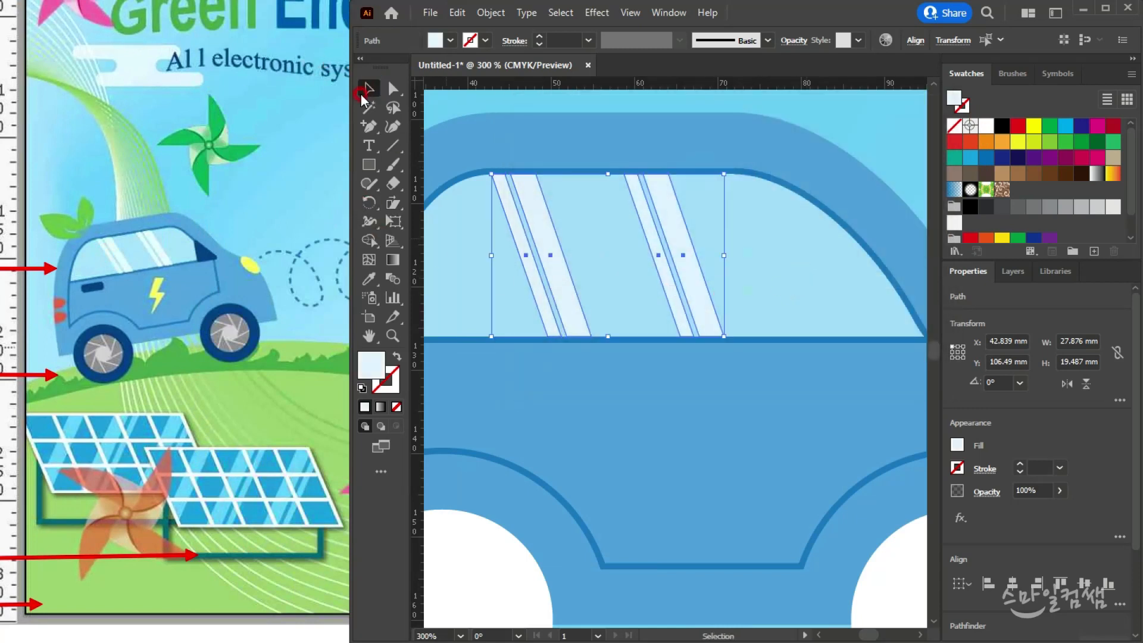
pyautogui.click(726, 351)
# Examine the dark front corner window, door handle and body details of the car on the exam sheet.
pyautogui.scroll(-2, 751, 354)
pyautogui.moveTo(727, 381); pyautogui.dragTo(670, 307)
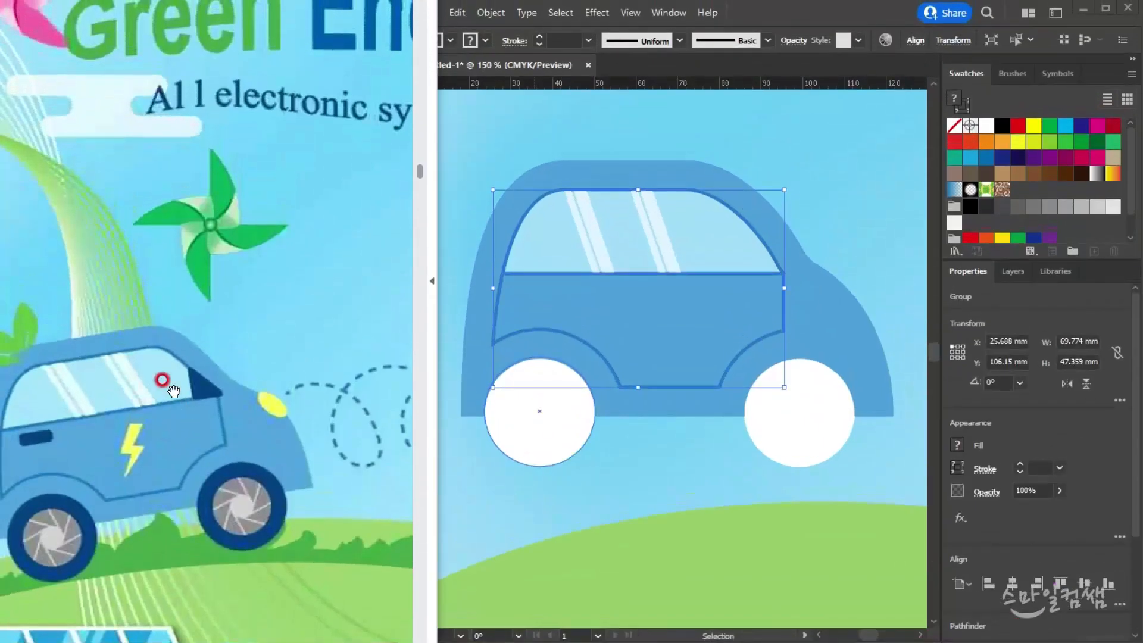
pyautogui.moveTo(197, 421); pyautogui.dragTo(241, 222)
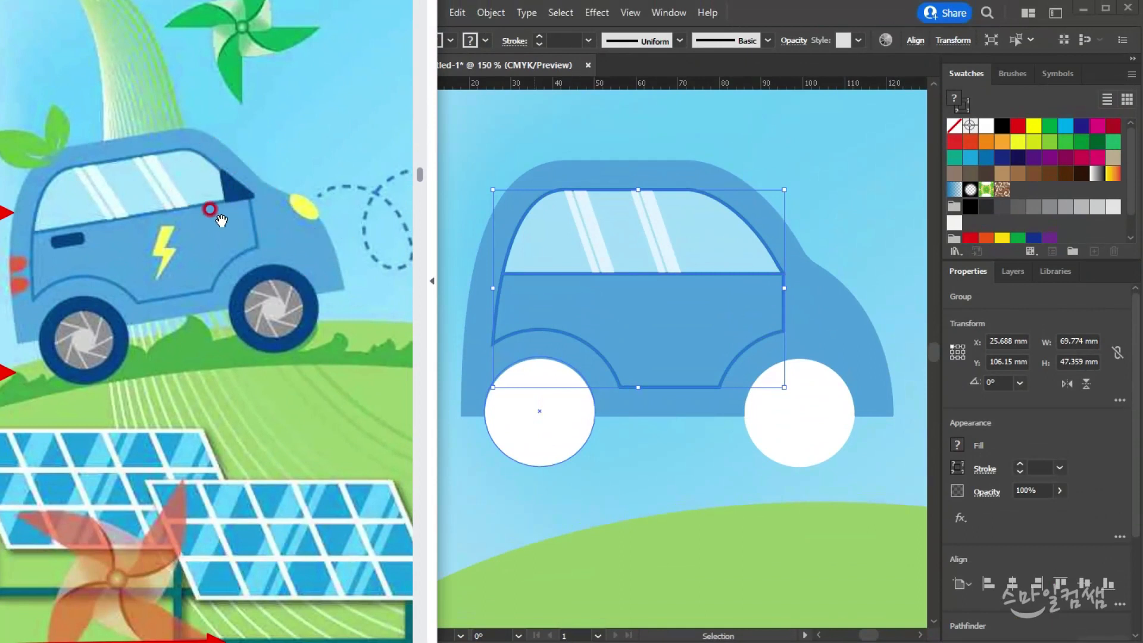
pyautogui.scroll(-2, 214, 218)
pyautogui.scroll(-2, 212, 195)
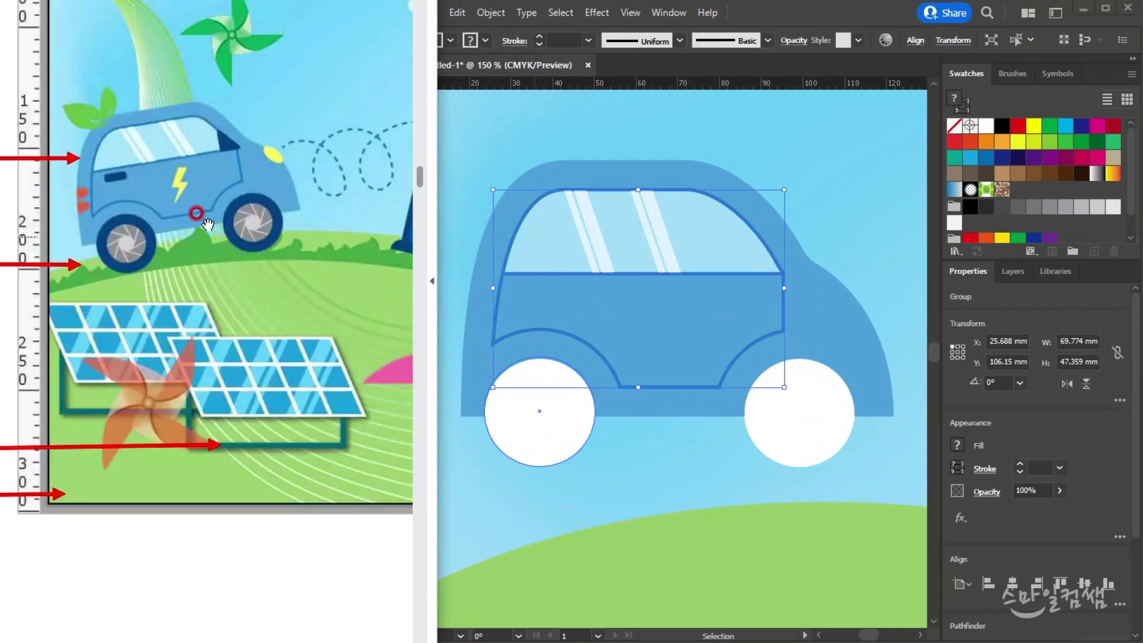
pyautogui.moveTo(243, 264); pyautogui.dragTo(225, 319)
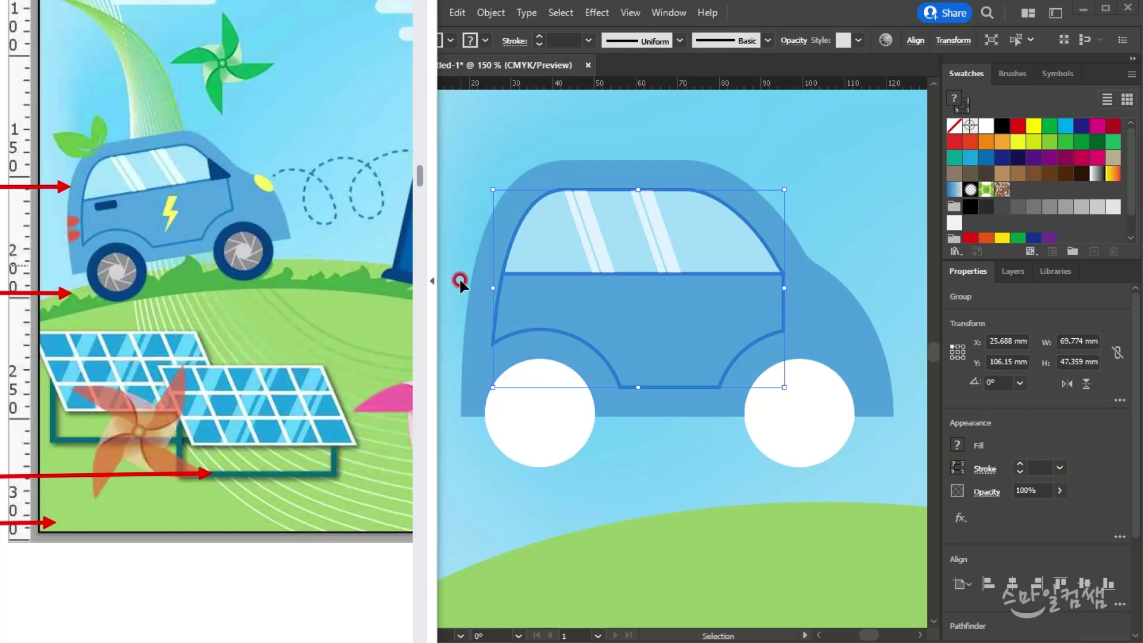
pyautogui.click(528, 150)
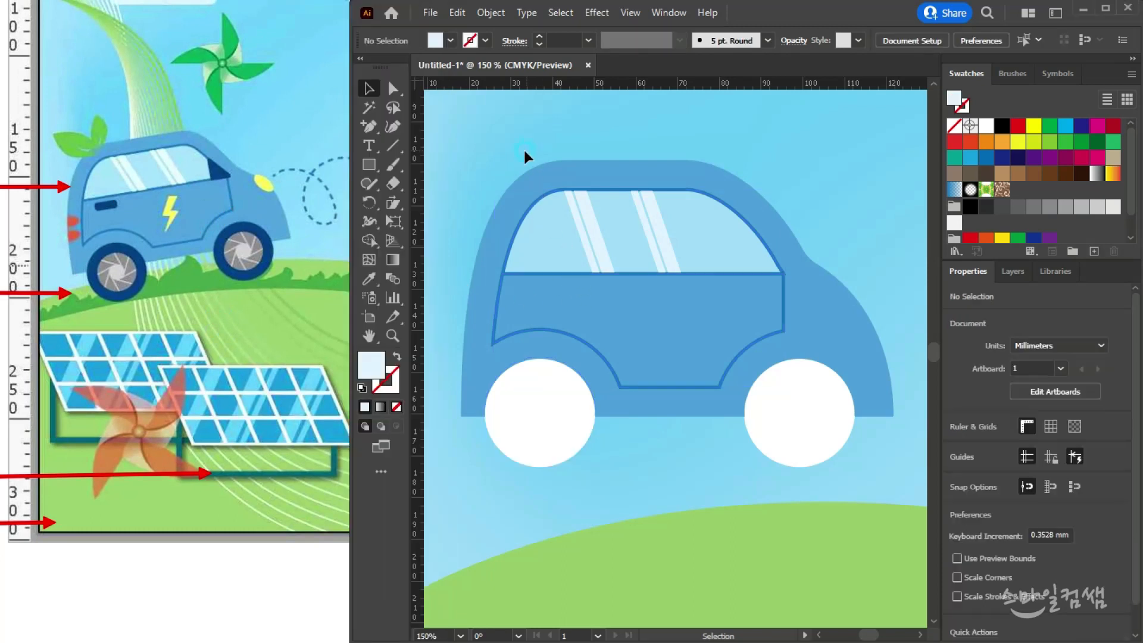
pyautogui.click(138, 213)
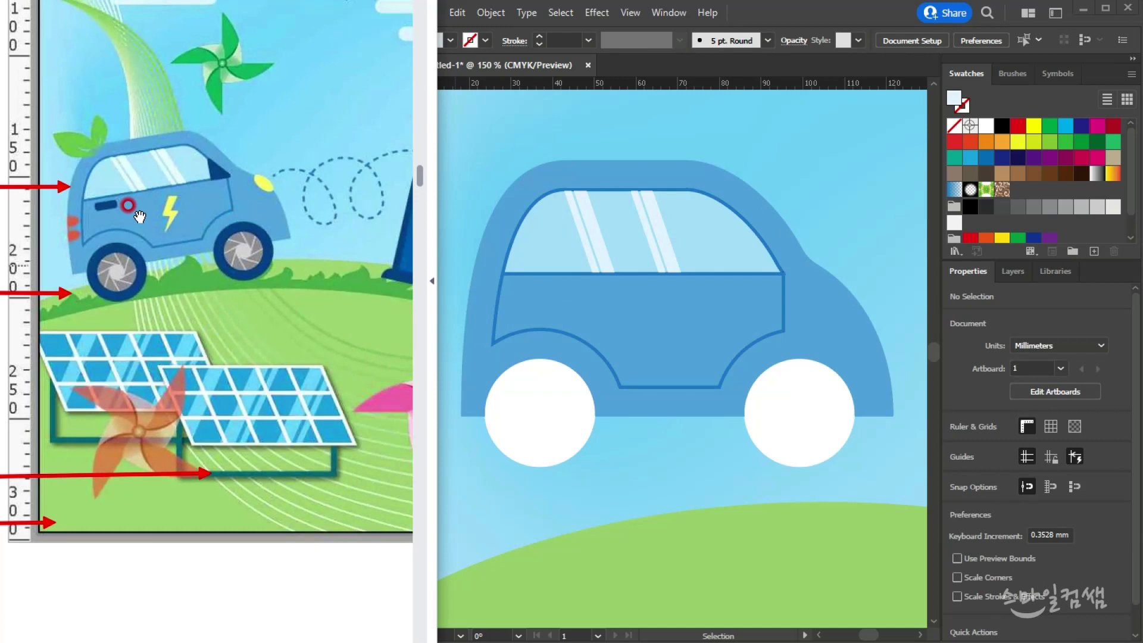
pyautogui.scroll(-3, 148, 216)
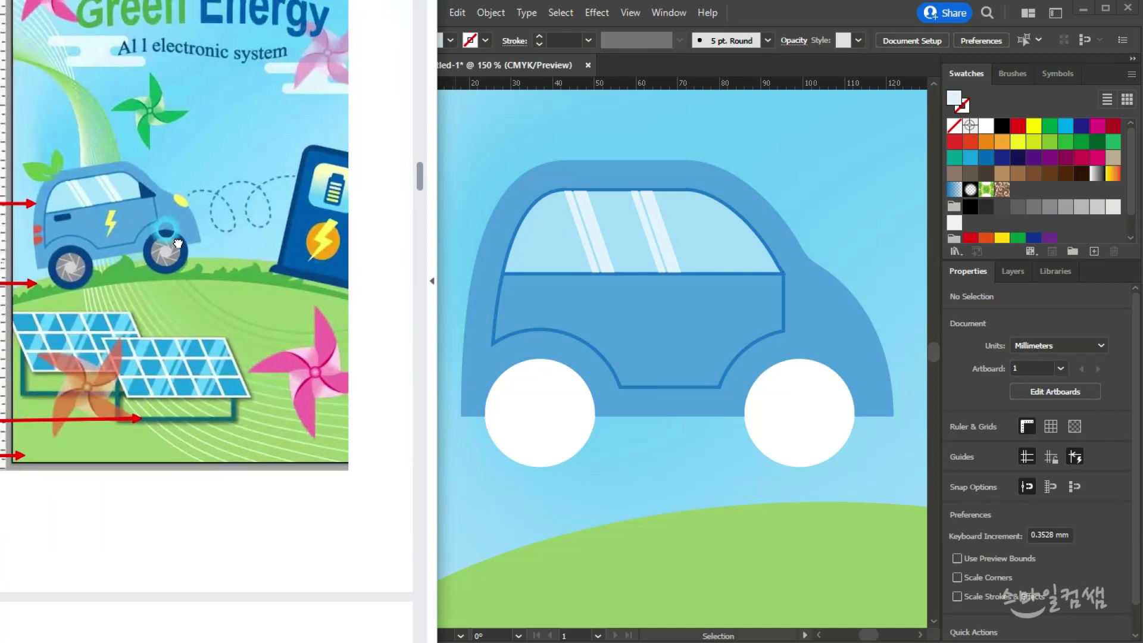
# Draw a right triangle about 9.6 × 7.8 mm inside the car window near its front lower corner and fill it with the dark navy swatch.
pyautogui.click(611, 128)
pyautogui.moveTo(369, 126); pyautogui.dragTo(441, 129)
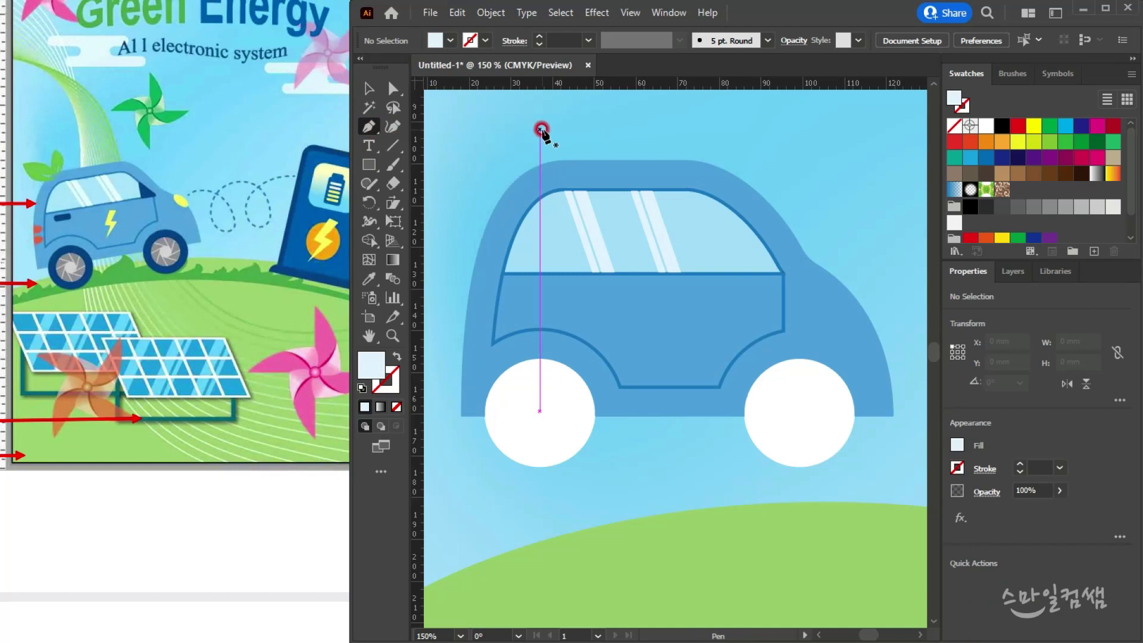
pyautogui.scroll(1, 542, 133)
pyautogui.scroll(3, 785, 338)
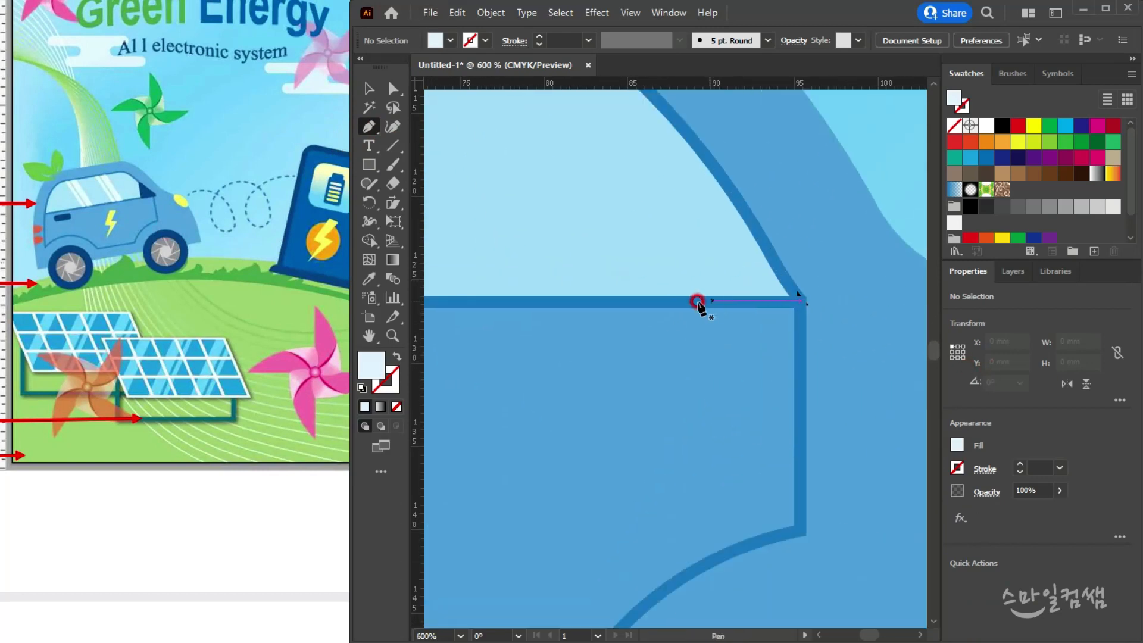
pyautogui.click(510, 199)
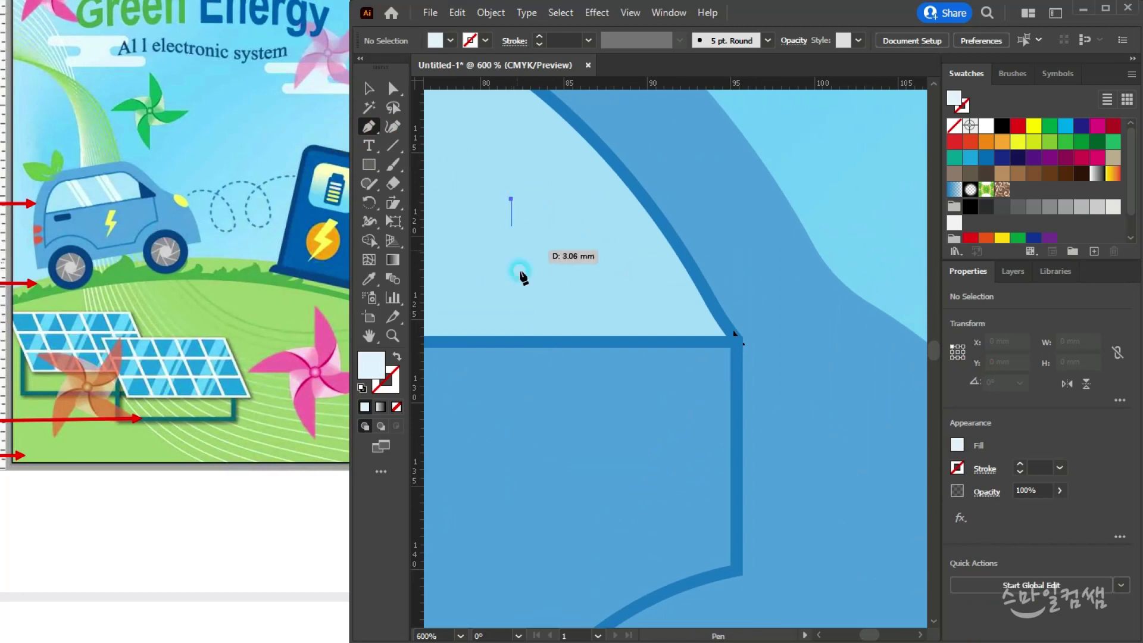
pyautogui.click(510, 328)
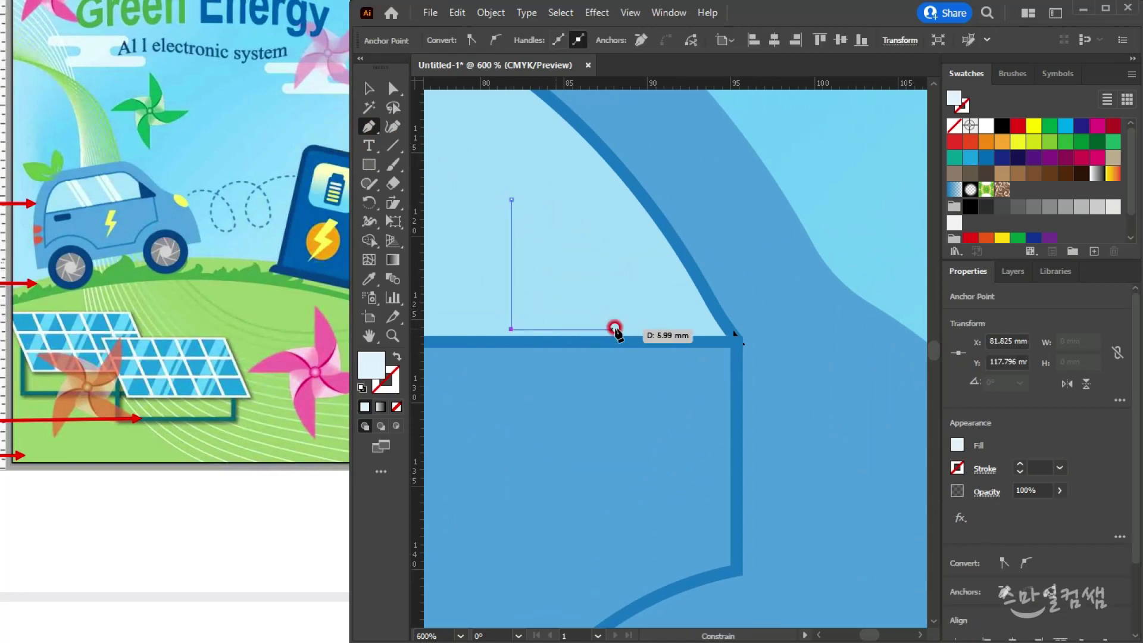
pyautogui.click(671, 329)
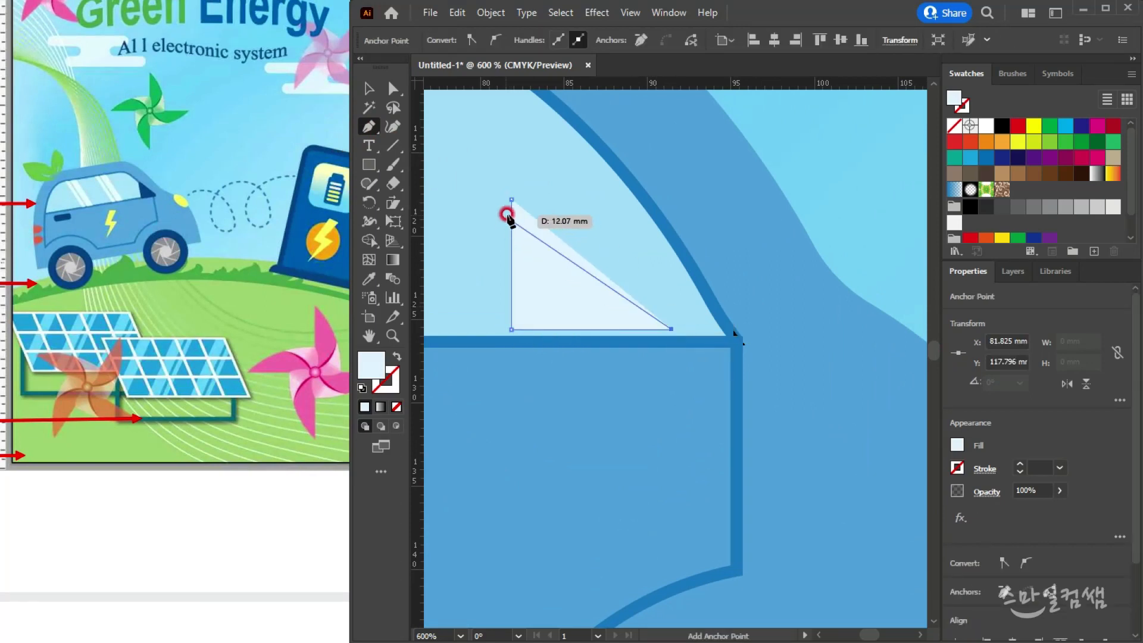
pyautogui.click(510, 197)
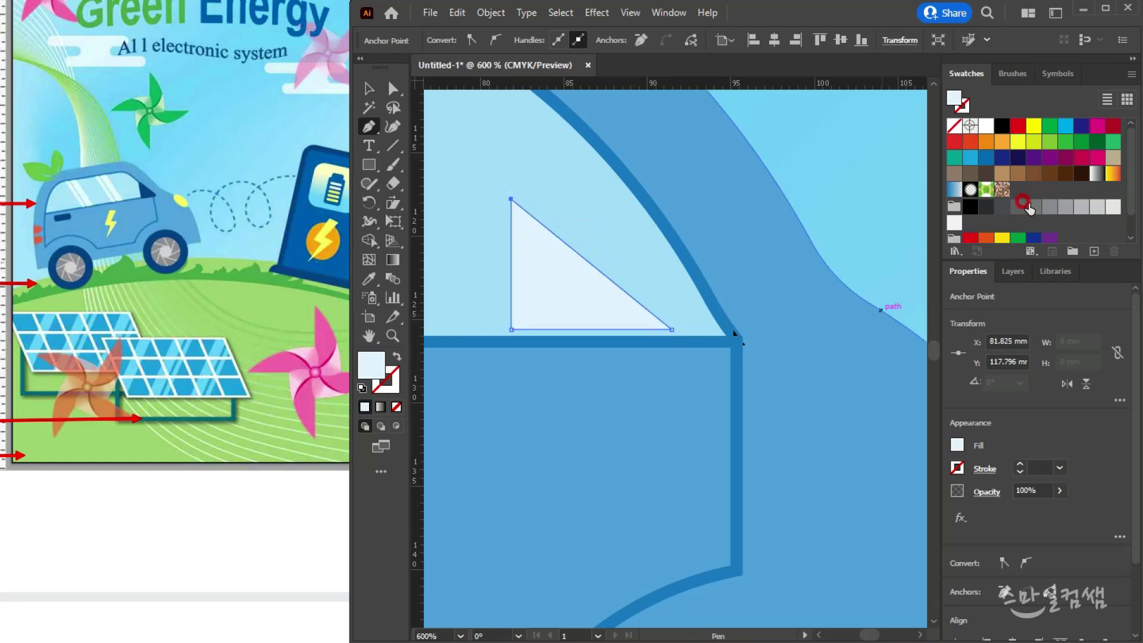
pyautogui.scroll(-2, 1031, 197)
pyautogui.click(1049, 232)
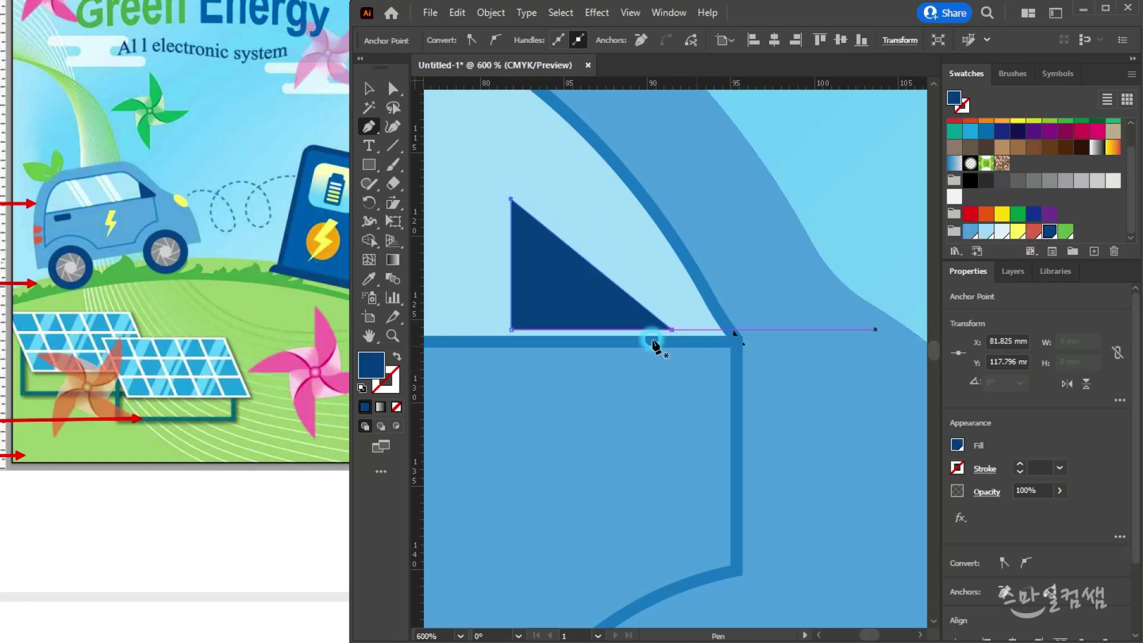
# Apply the Round Corners effect with a 1 mm radius to the navy triangle and expand its appearance.
pyautogui.click(368, 88)
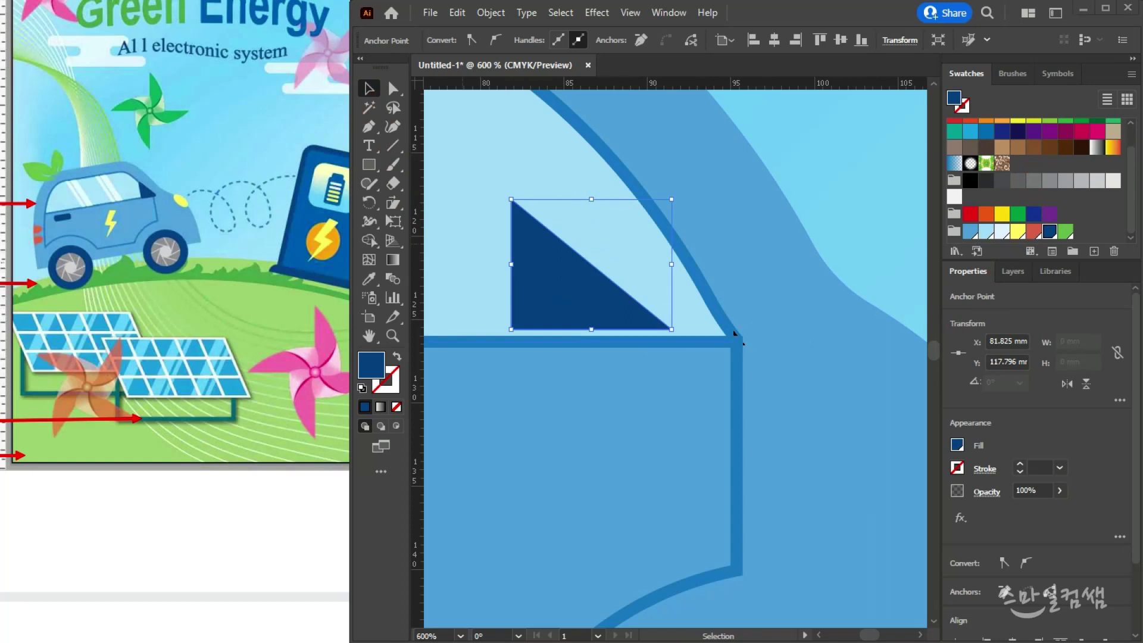
pyautogui.click(548, 265)
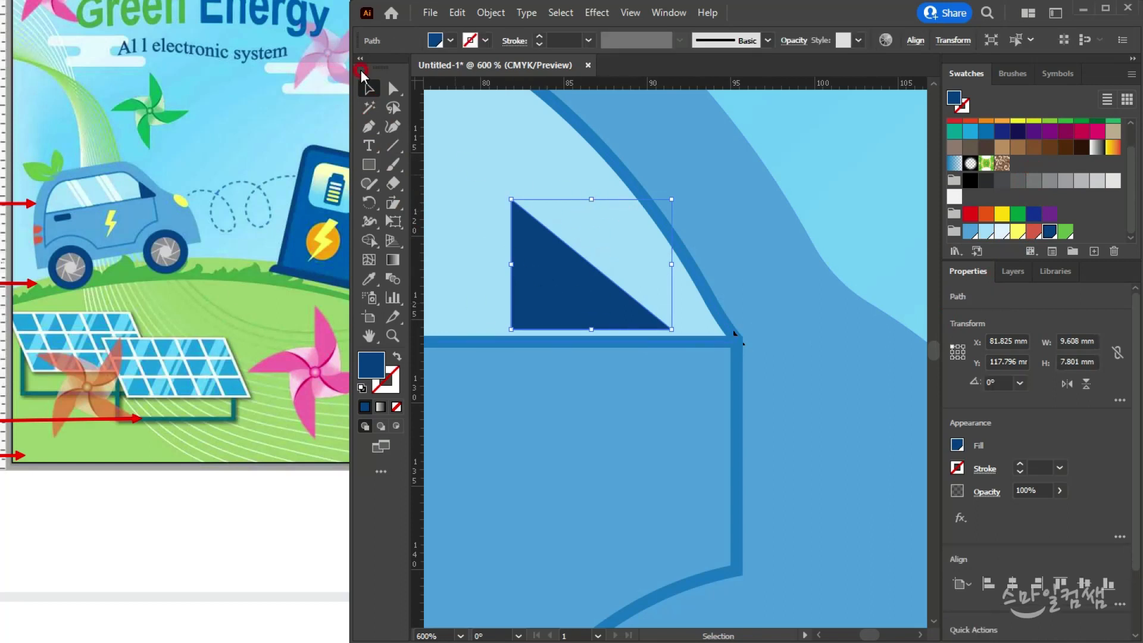
pyautogui.click(393, 88)
pyautogui.moveTo(521, 223); pyautogui.dragTo(584, 27)
pyautogui.click(595, 12)
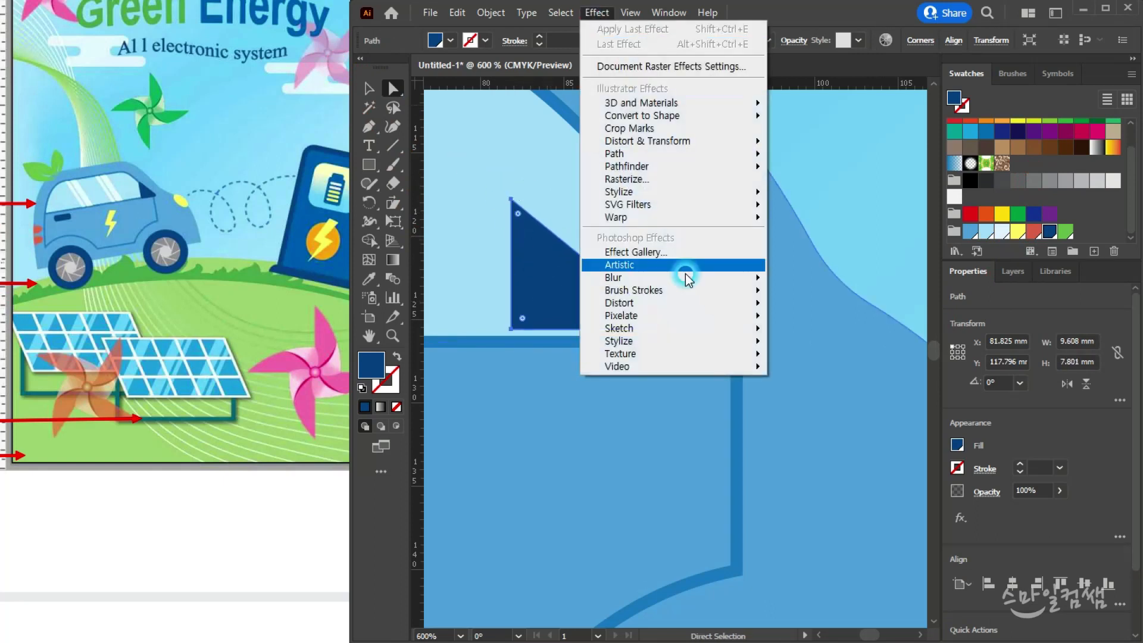
pyautogui.moveTo(727, 202)
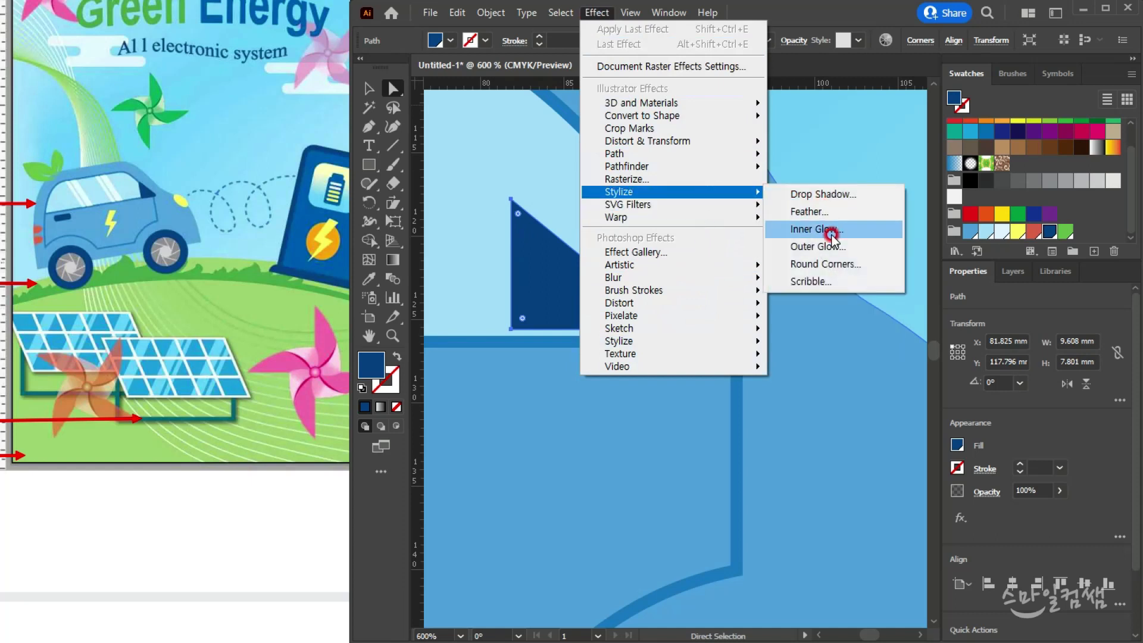
pyautogui.click(824, 264)
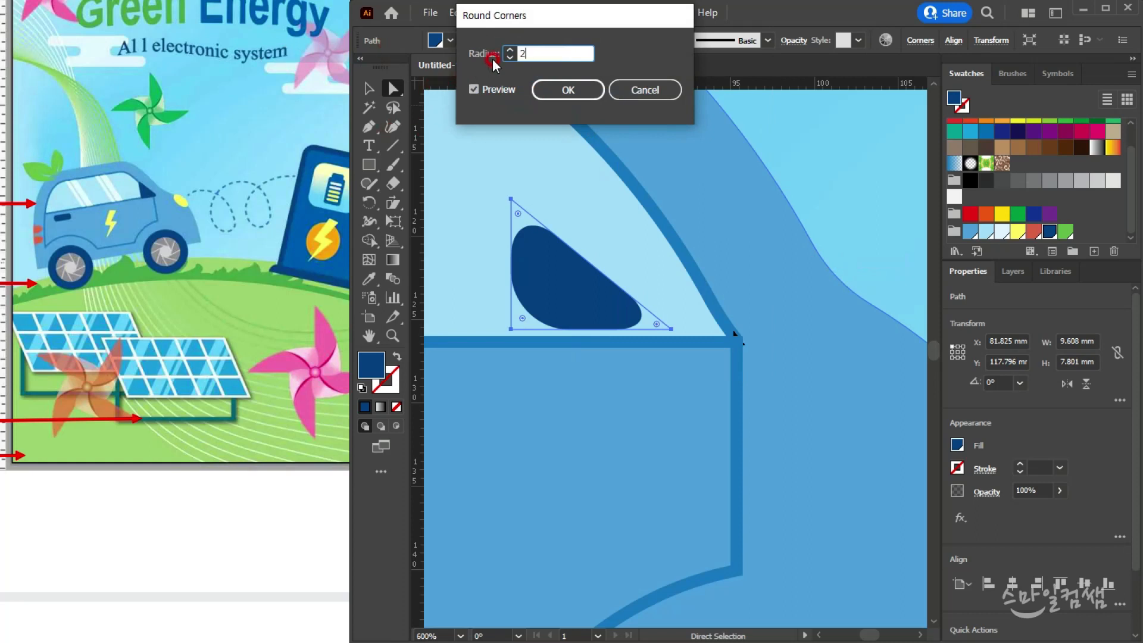
pyautogui.click(485, 86)
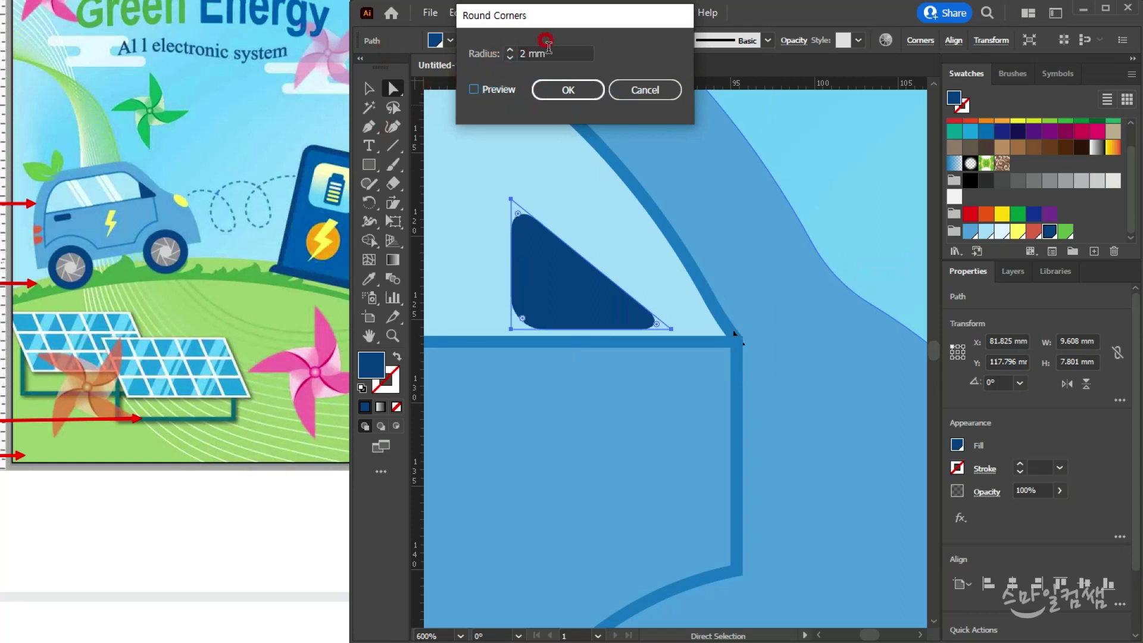
pyautogui.moveTo(549, 50); pyautogui.dragTo(428, 49)
pyautogui.click(485, 88)
pyautogui.click(586, 90)
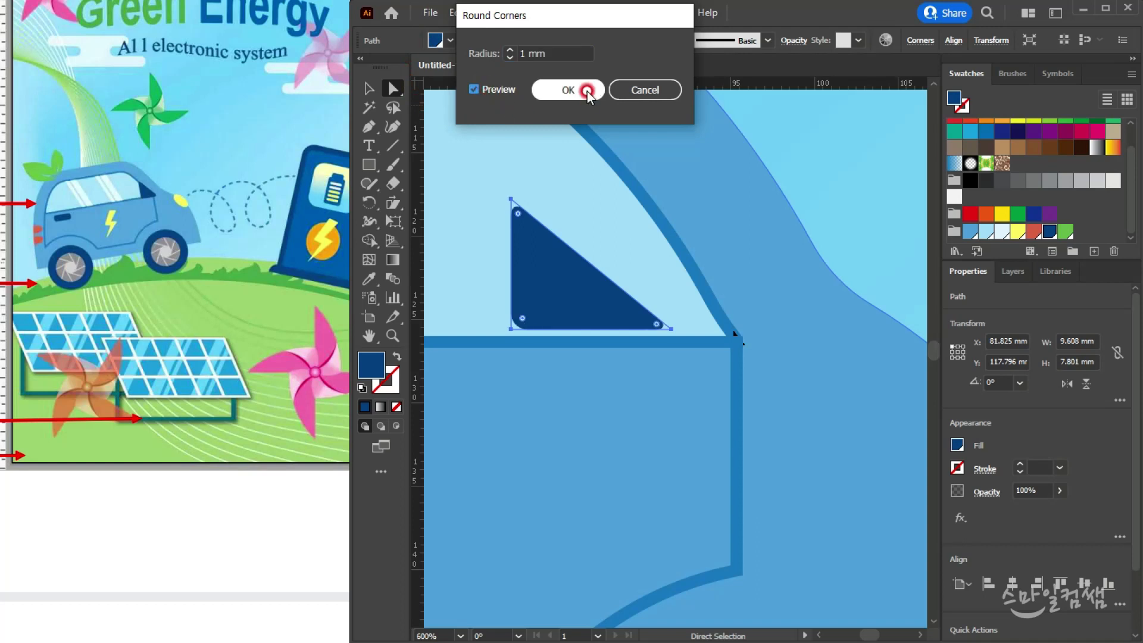
pyautogui.click(488, 13)
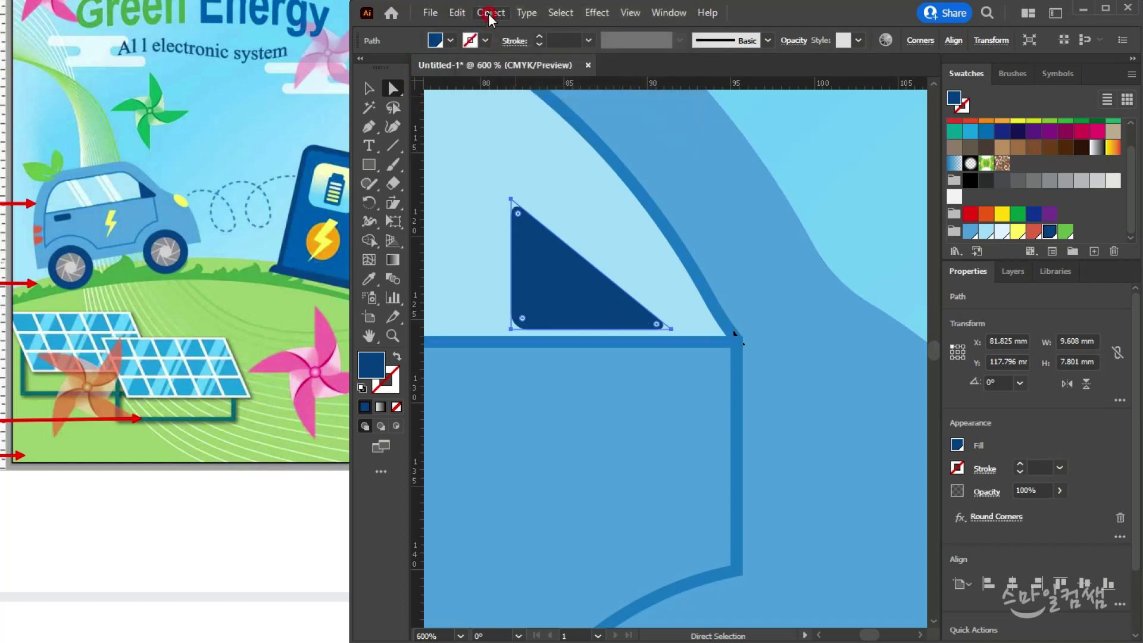
pyautogui.click(560, 221)
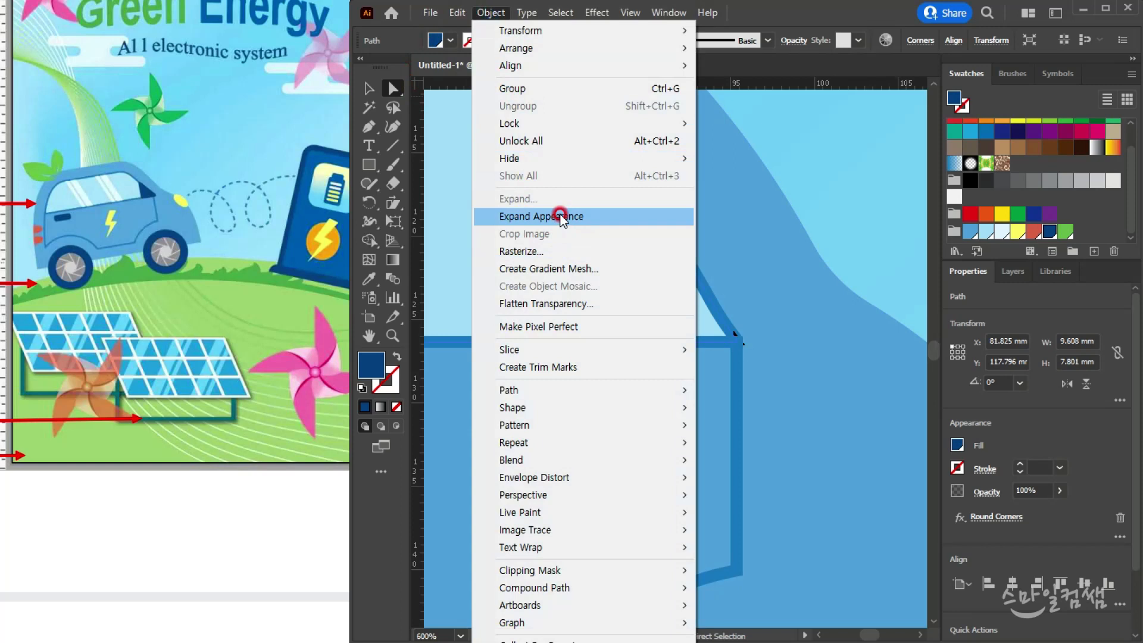
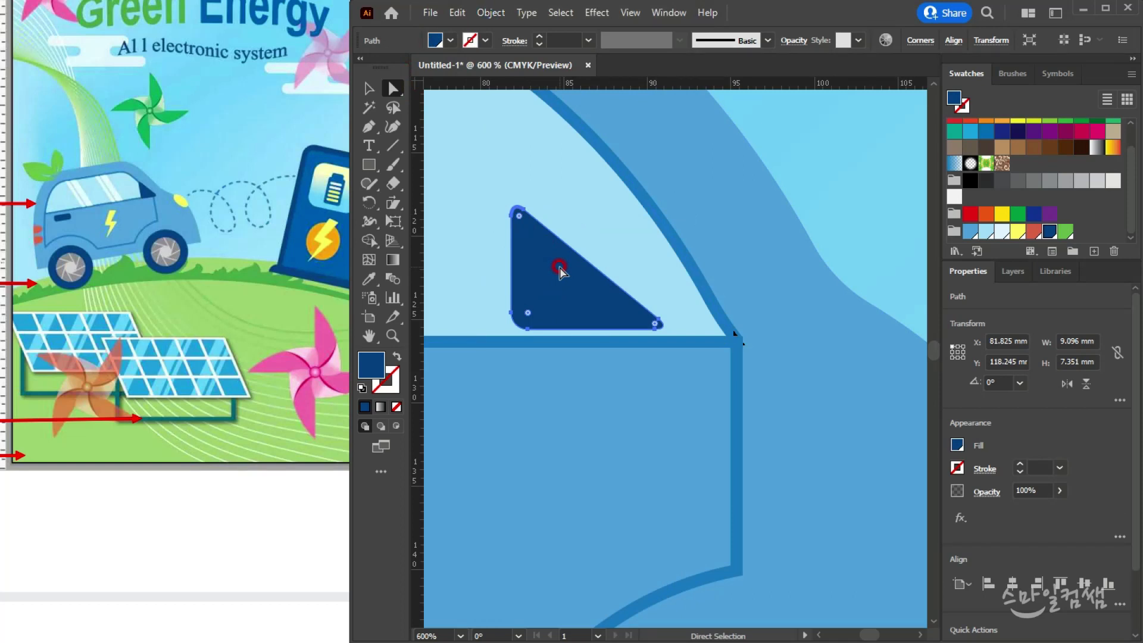
# Move the rounded triangle to the window's front lower corner and resize it to about 7.5 × 9.5 mm.
pyautogui.click(371, 90)
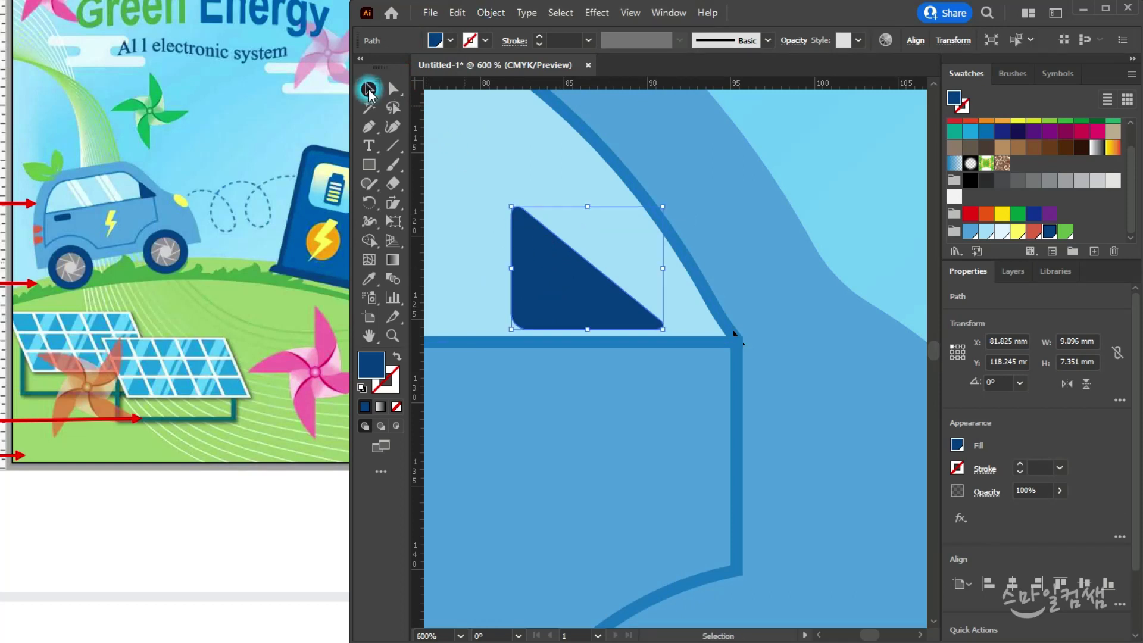
pyautogui.moveTo(621, 308); pyautogui.dragTo(715, 320)
pyautogui.moveTo(603, 210); pyautogui.dragTo(630, 184)
pyautogui.moveTo(684, 309); pyautogui.dragTo(685, 315)
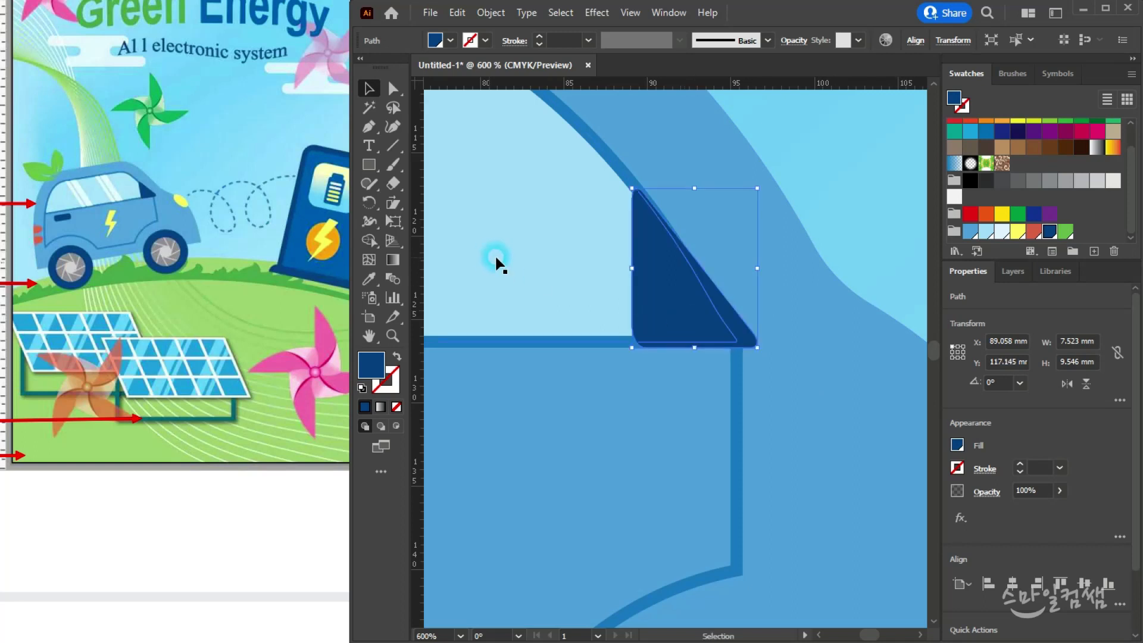
# Enlarge the navy corner window to about 8 × 10.5 mm toward the upper rear of the car.
pyautogui.scroll(-2, 496, 259)
pyautogui.click(655, 327)
pyautogui.moveTo(542, 356); pyautogui.dragTo(717, 436)
pyautogui.click(807, 360)
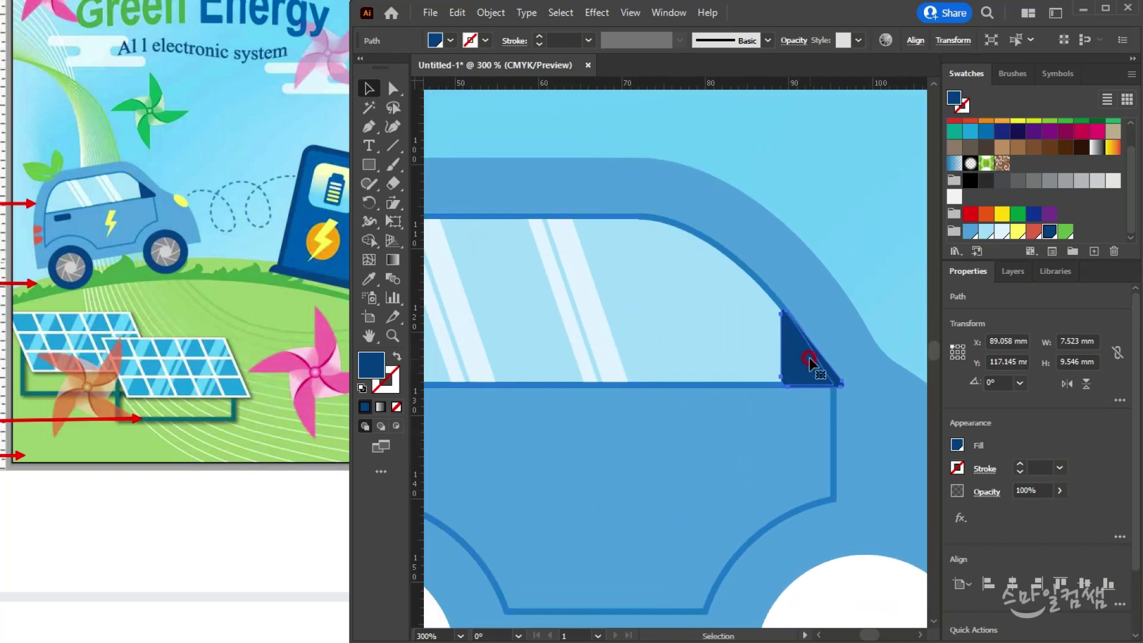
pyautogui.rightClick(795, 368)
pyautogui.moveTo(781, 308); pyautogui.dragTo(773, 297)
pyautogui.click(700, 326)
pyautogui.scroll(-3, 708, 432)
pyautogui.click(724, 462)
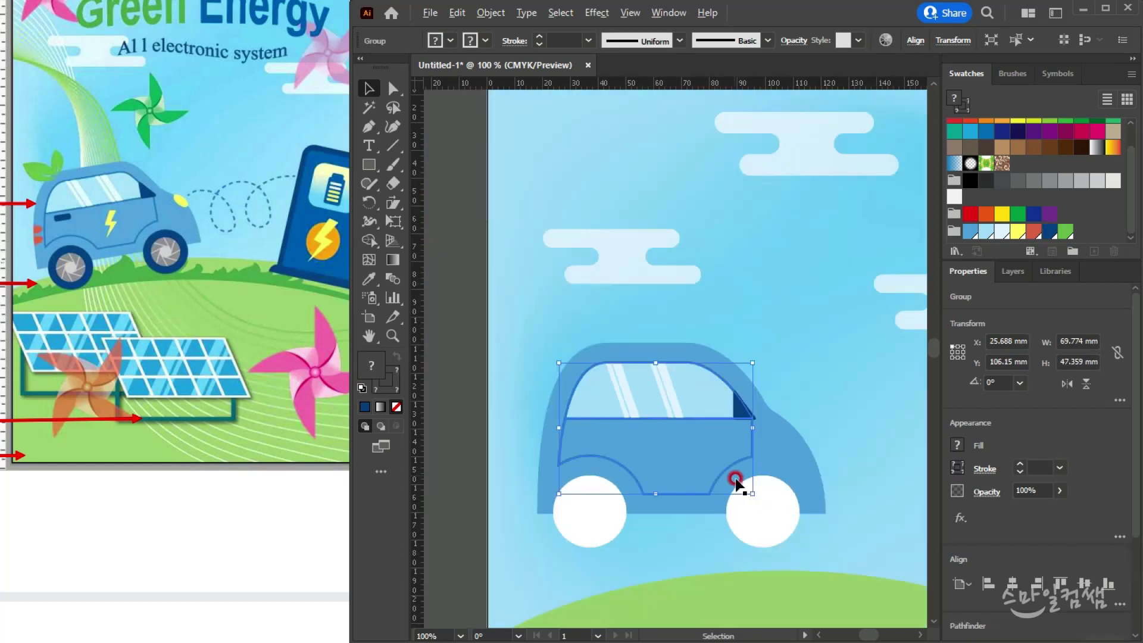
pyautogui.click(926, 366)
# Widen the navy corner window to about 8.9 mm and raise its upper edge to meet the curved window frame.
pyautogui.scroll(5, 747, 439)
pyautogui.click(718, 297)
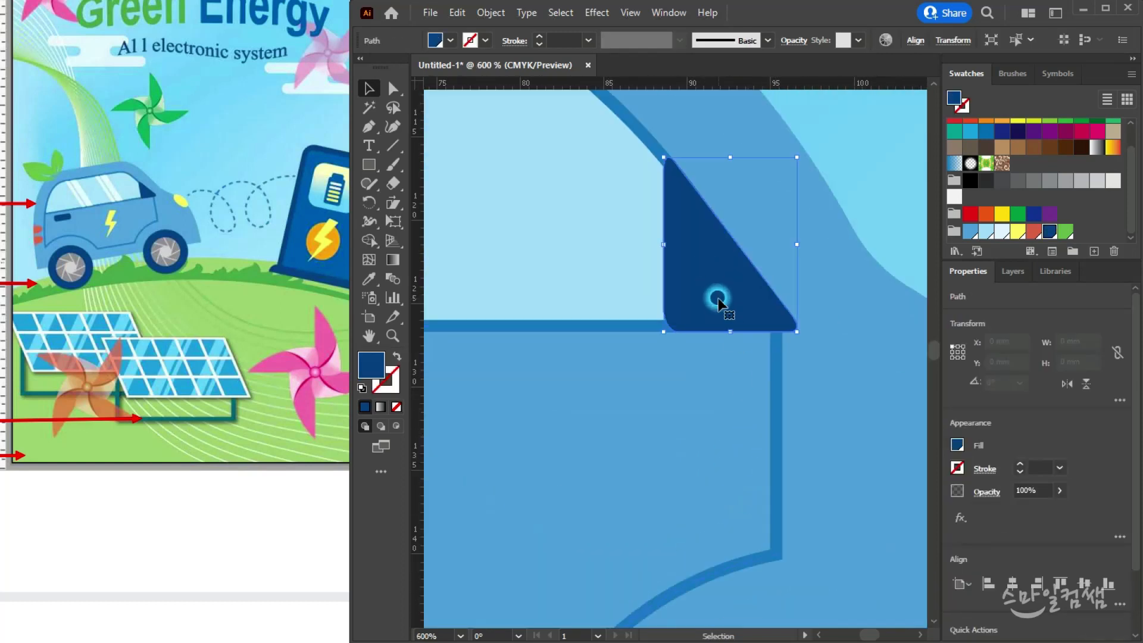
pyautogui.click(391, 87)
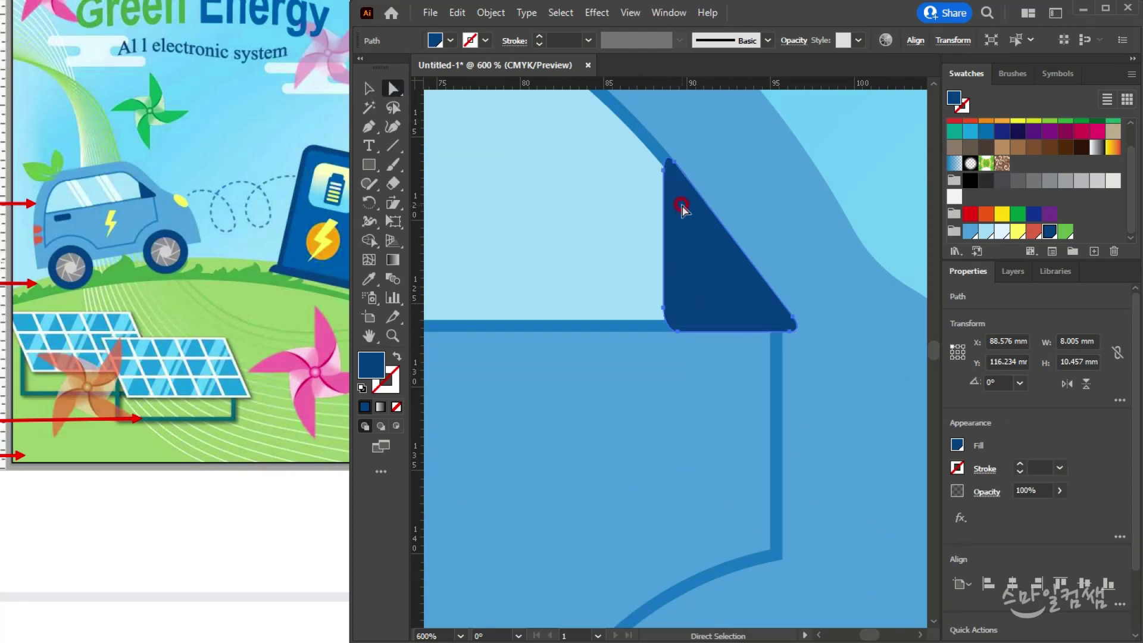
pyautogui.press('v')
pyautogui.click(844, 280)
pyautogui.click(670, 262)
pyautogui.moveTo(662, 245); pyautogui.dragTo(647, 241)
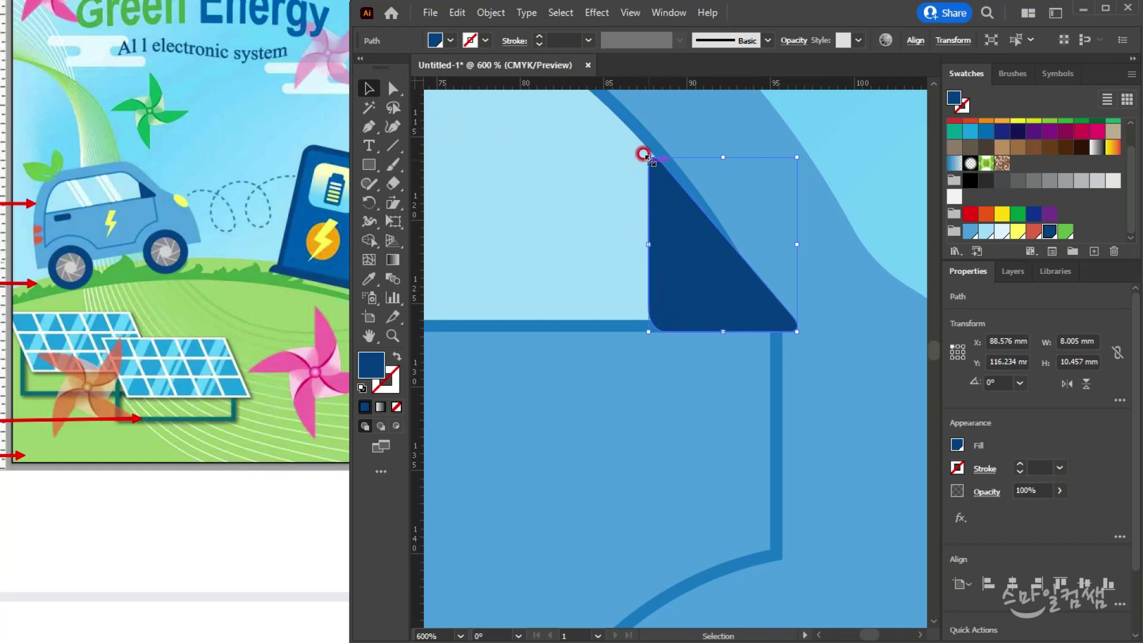
pyautogui.moveTo(646, 154); pyautogui.dragTo(646, 137)
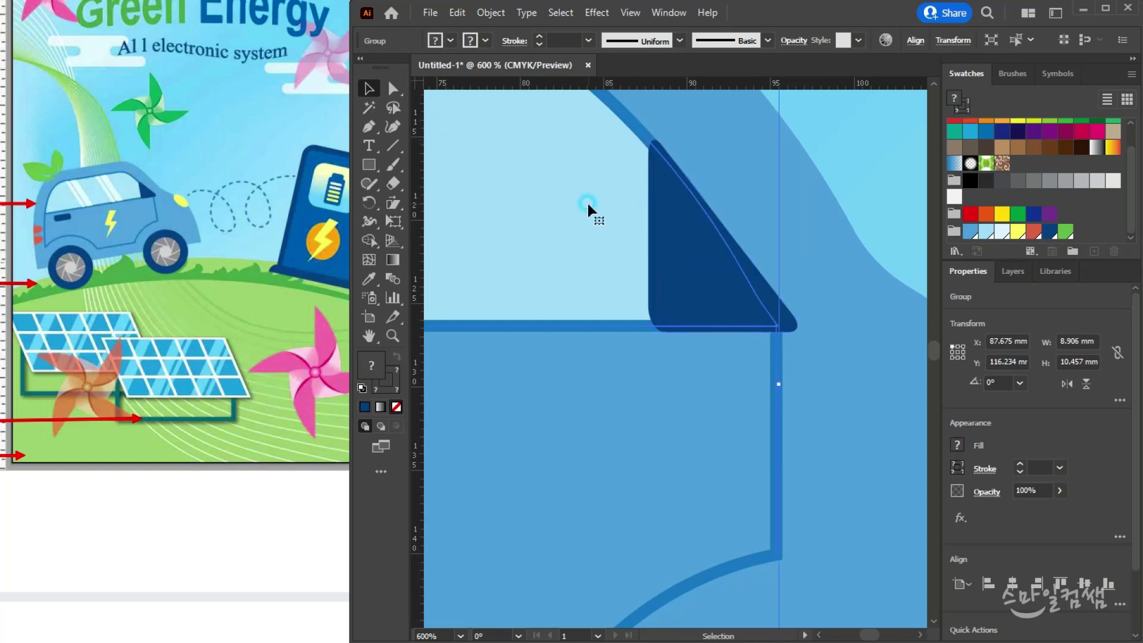
pyautogui.scroll(-4, 656, 302)
pyautogui.click(680, 314)
pyautogui.moveTo(650, 369); pyautogui.dragTo(767, 352)
pyautogui.click(877, 226)
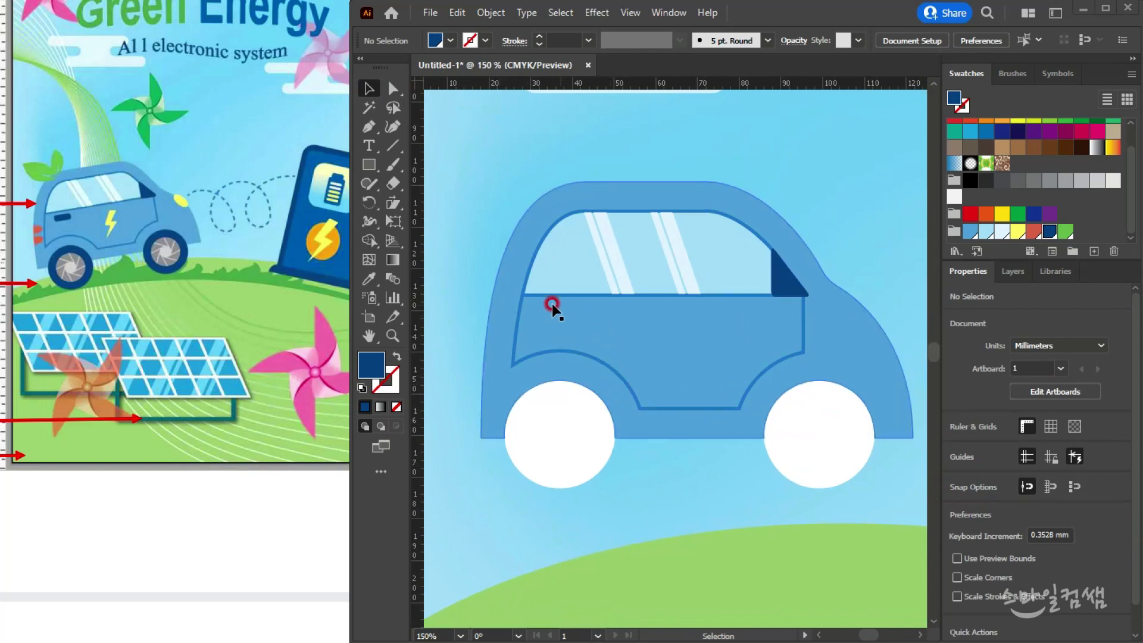
# Draw a navy door handle about 12.5 × 3.3 mm with fully rounded ends and place it on the door just below the window's rear part.
pyautogui.scroll(1, 580, 324)
pyautogui.click(369, 166)
pyautogui.moveTo(370, 171); pyautogui.dragTo(434, 184)
pyautogui.moveTo(525, 292); pyautogui.dragTo(594, 309)
pyautogui.press('v')
pyautogui.scroll(1, 543, 354)
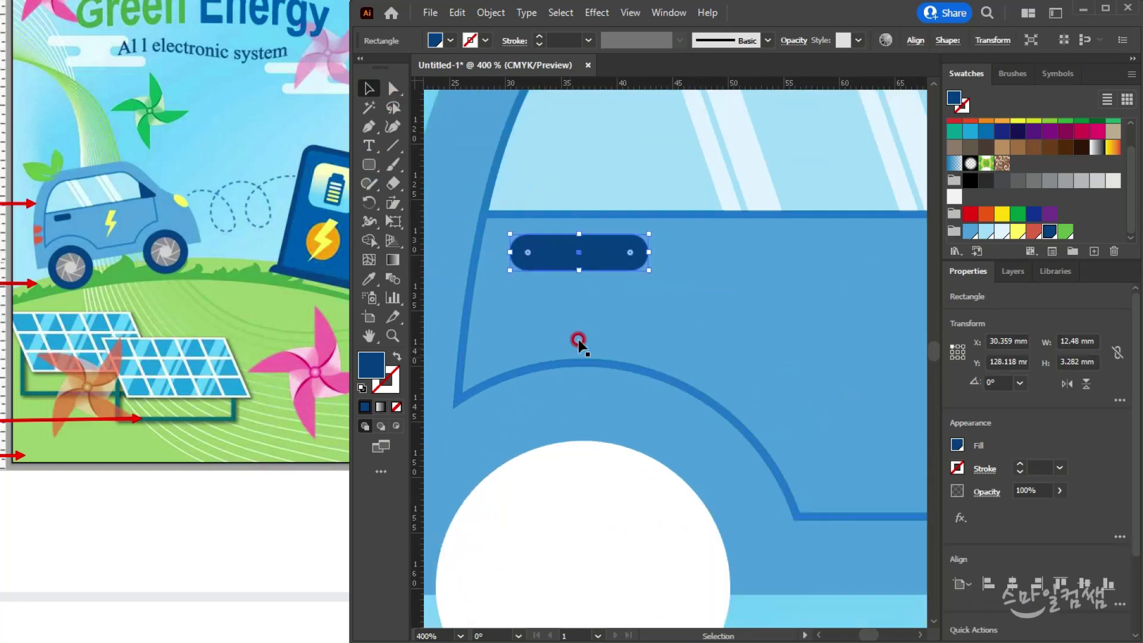
pyautogui.moveTo(599, 256); pyautogui.dragTo(624, 255)
# Delete the white circle in the car's front wheel arch, keeping the rear one.
pyautogui.scroll(-4, 691, 395)
pyautogui.press('space')
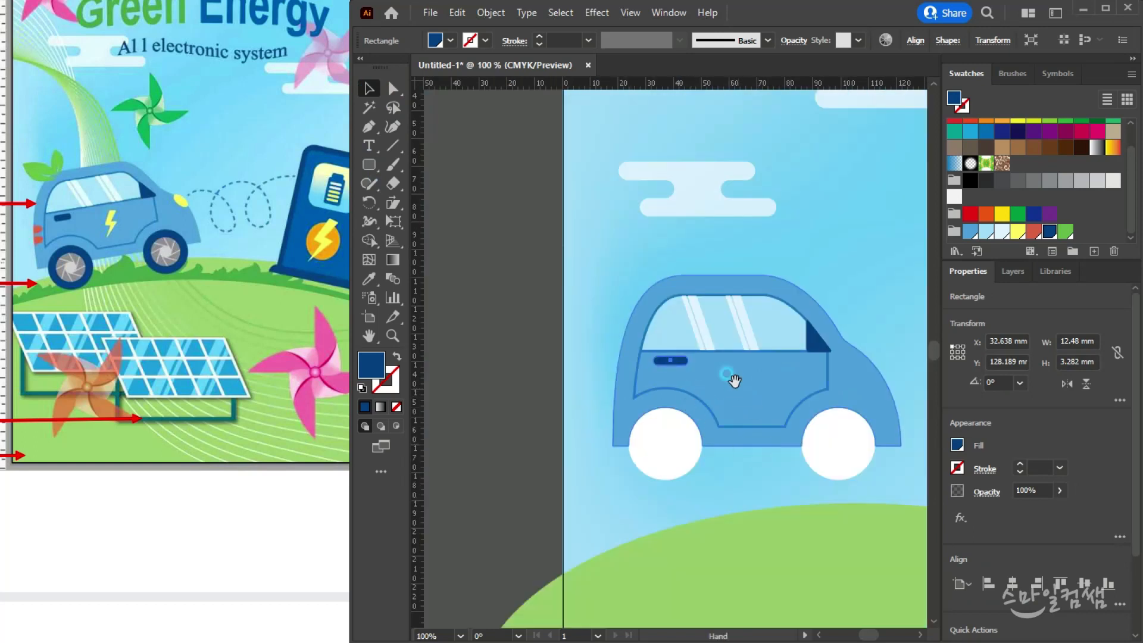
pyautogui.moveTo(732, 384); pyautogui.dragTo(655, 285)
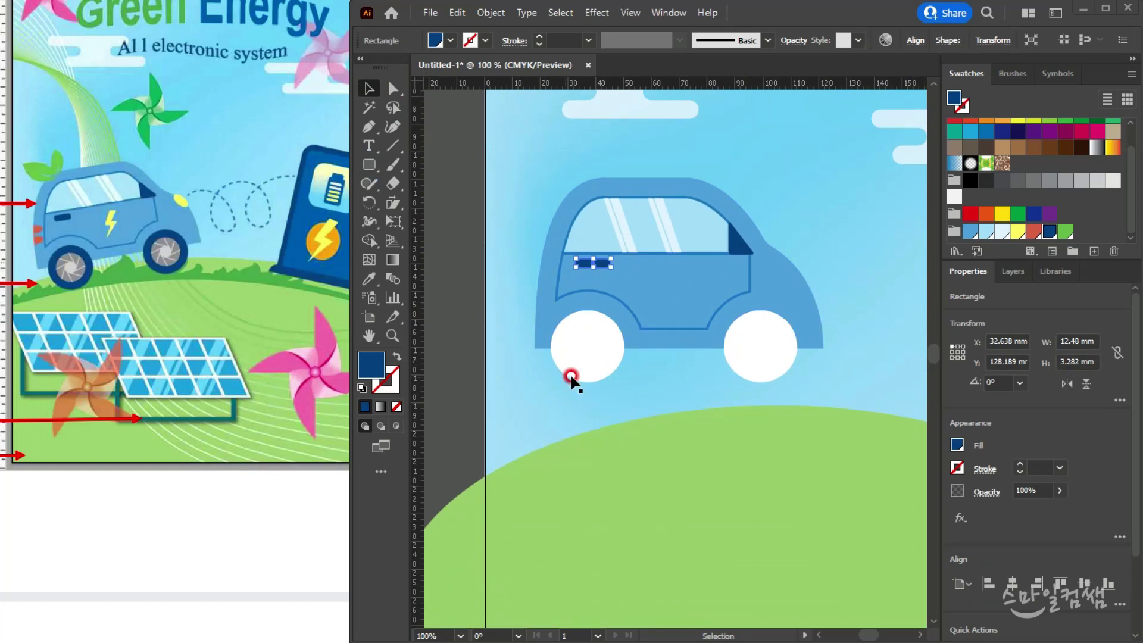
pyautogui.click(628, 410)
pyautogui.scroll(2, 601, 395)
pyautogui.click(579, 338)
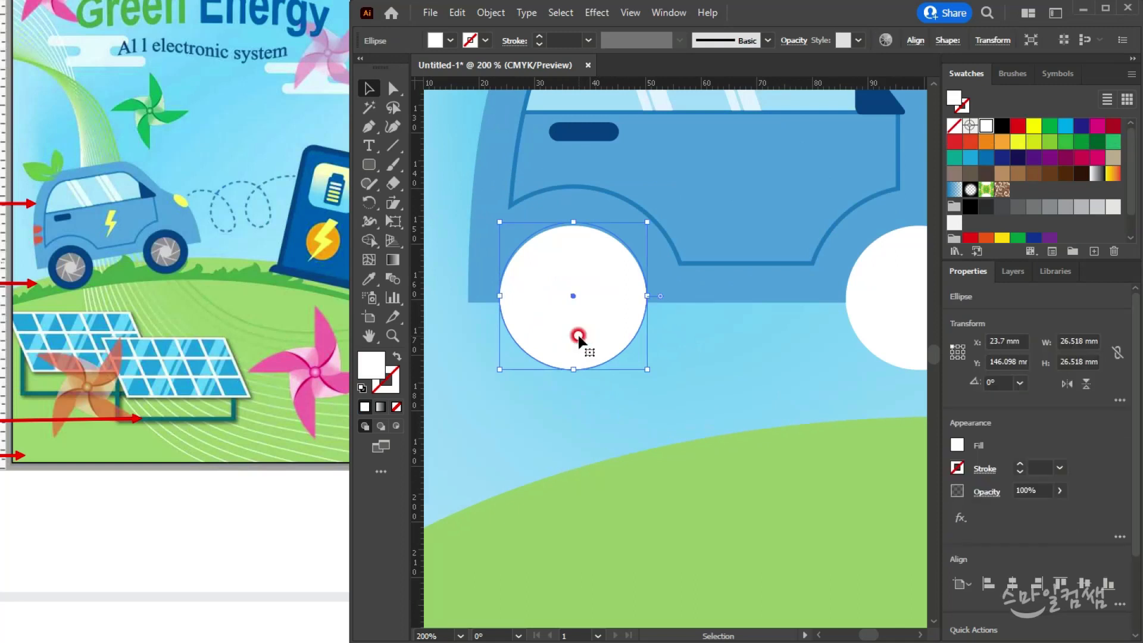
pyautogui.click(889, 336)
pyautogui.press('Delete')
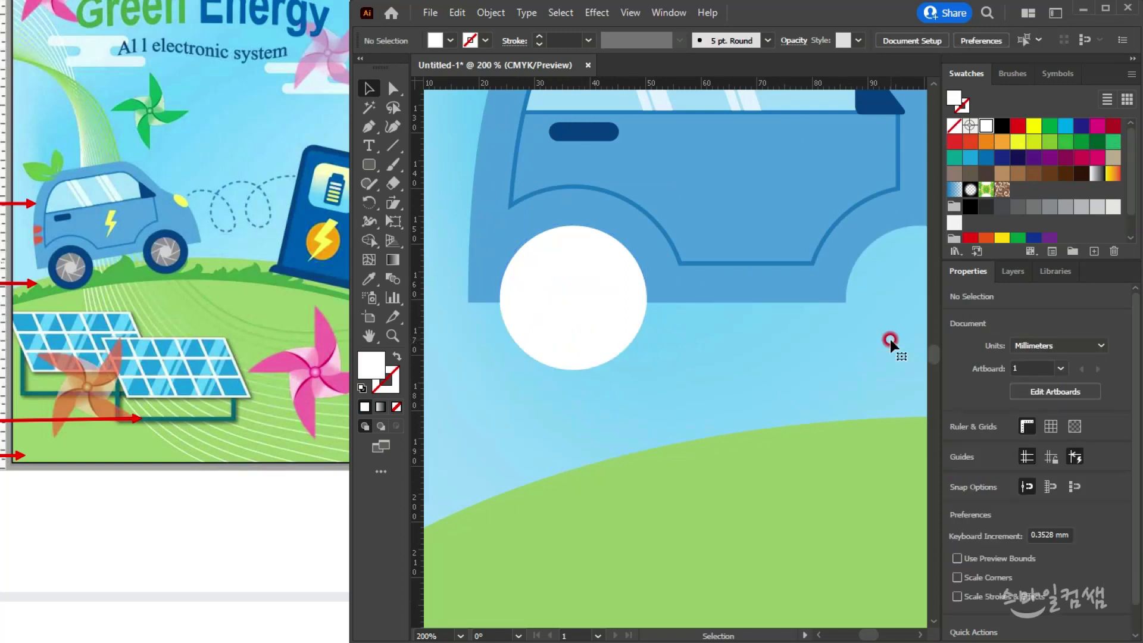
# Move the remaining white wheel circle straight down out of the rear wheel arch to below the car body.
pyautogui.click(530, 316)
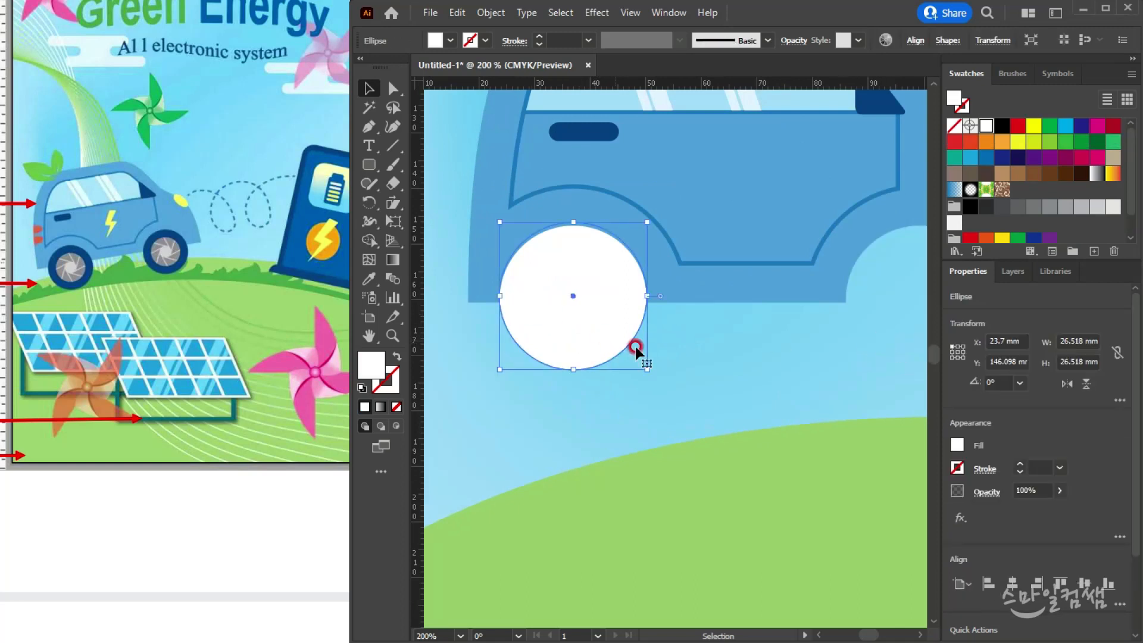
pyautogui.moveTo(614, 284); pyautogui.dragTo(650, 257)
pyautogui.scroll(2, 575, 403)
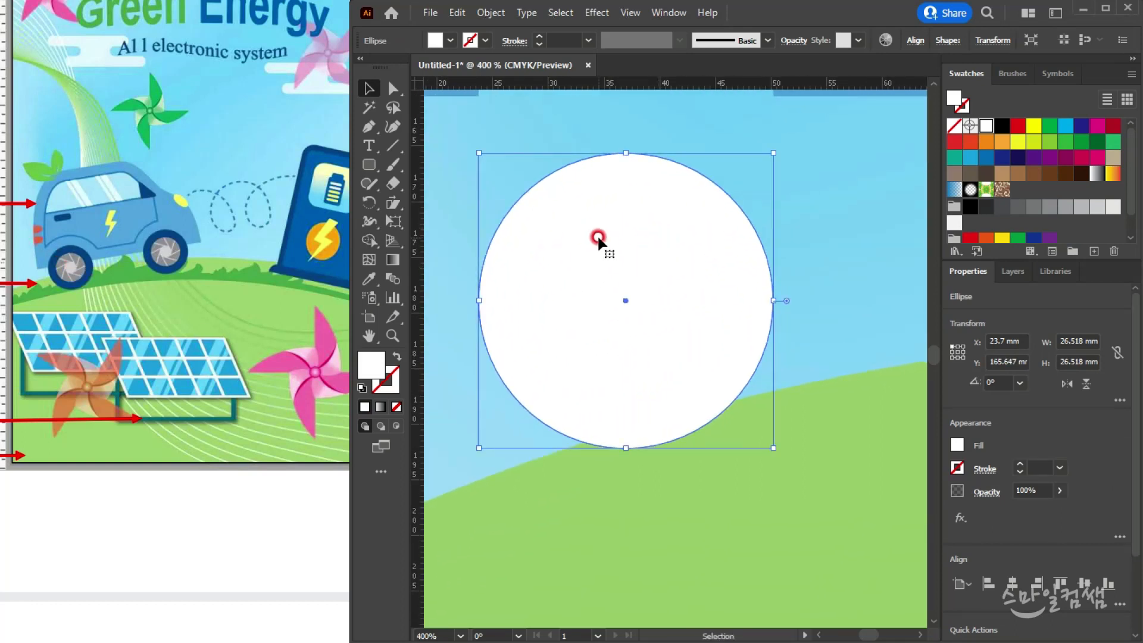
pyautogui.scroll(-3, 598, 237)
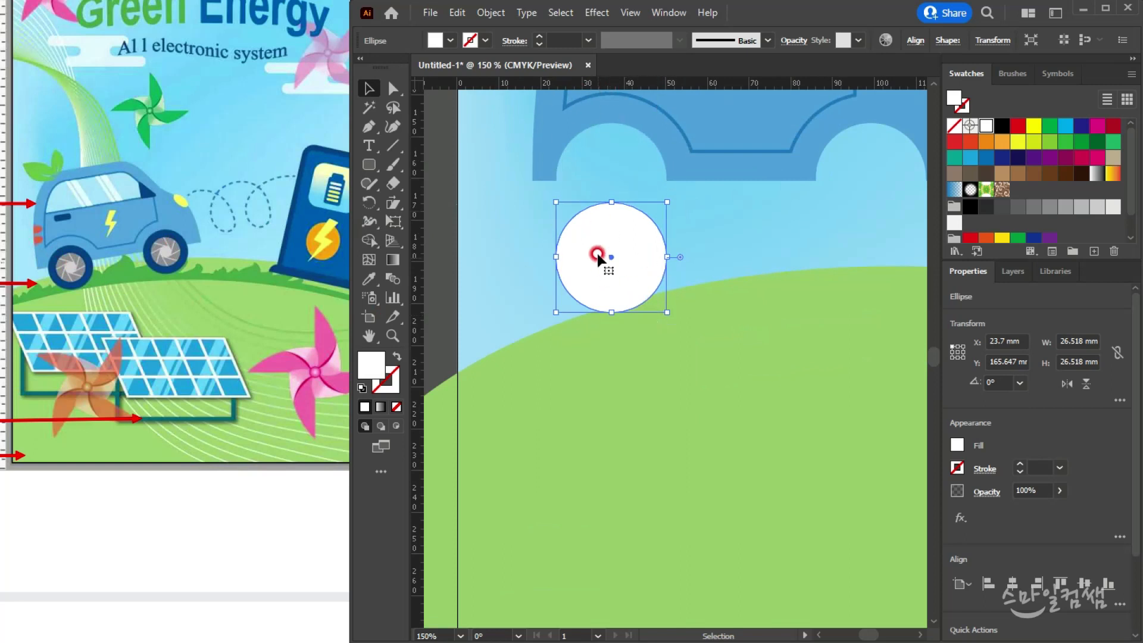
pyautogui.scroll(2, 605, 263)
pyautogui.moveTo(637, 298); pyautogui.dragTo(606, 301)
pyautogui.click(623, 318)
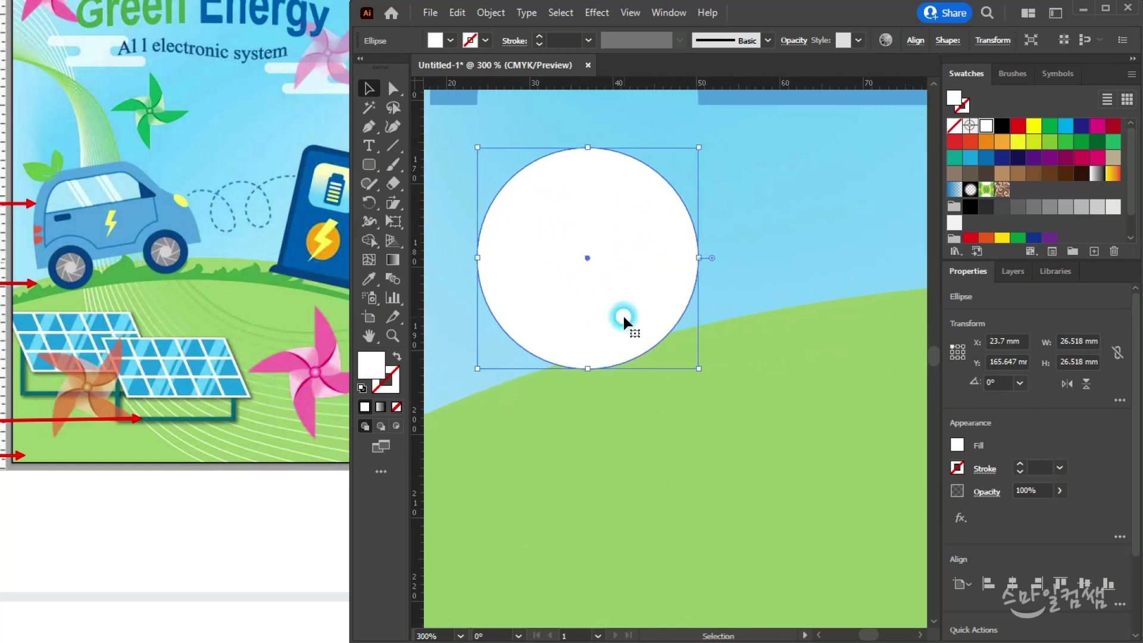
# Duplicate the white wheel circle in place and shrink the copy concentrically to about 17.3 mm in diameter.
pyautogui.click(1126, 212)
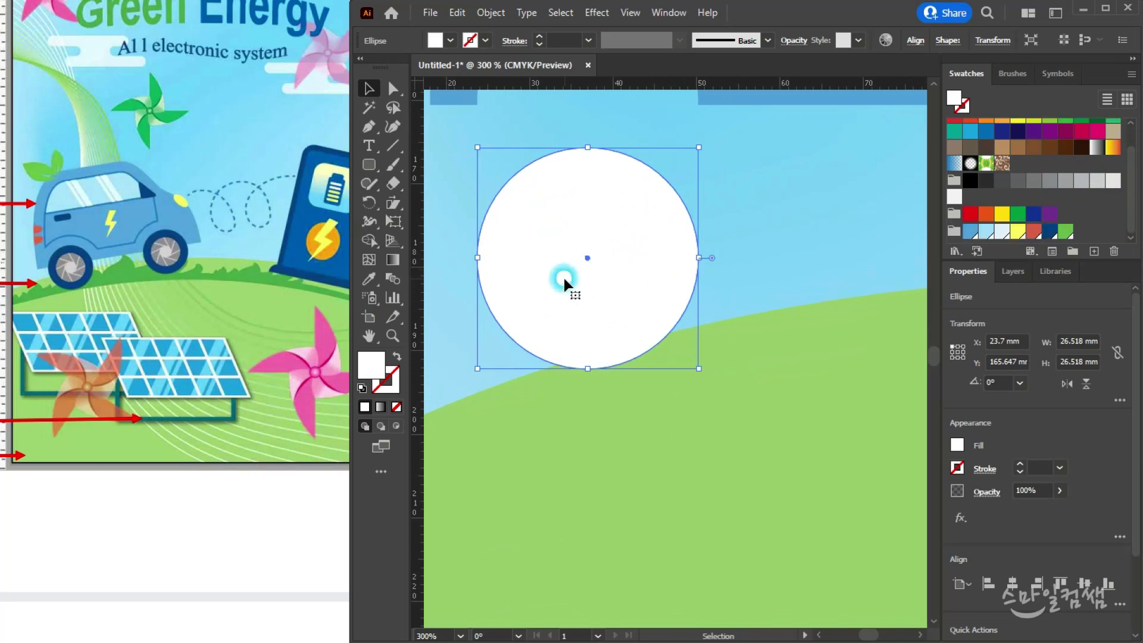
pyautogui.hotkey('ctrl', 'c')
pyautogui.hotkey('ctrl', 'f')
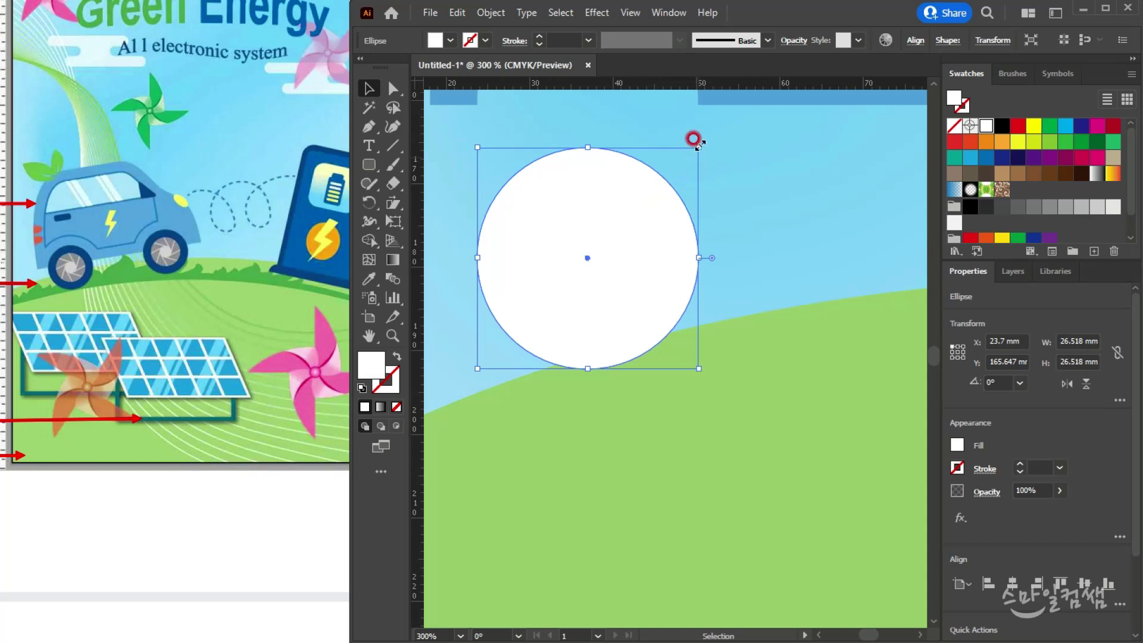
pyautogui.moveTo(700, 145); pyautogui.dragTo(661, 186)
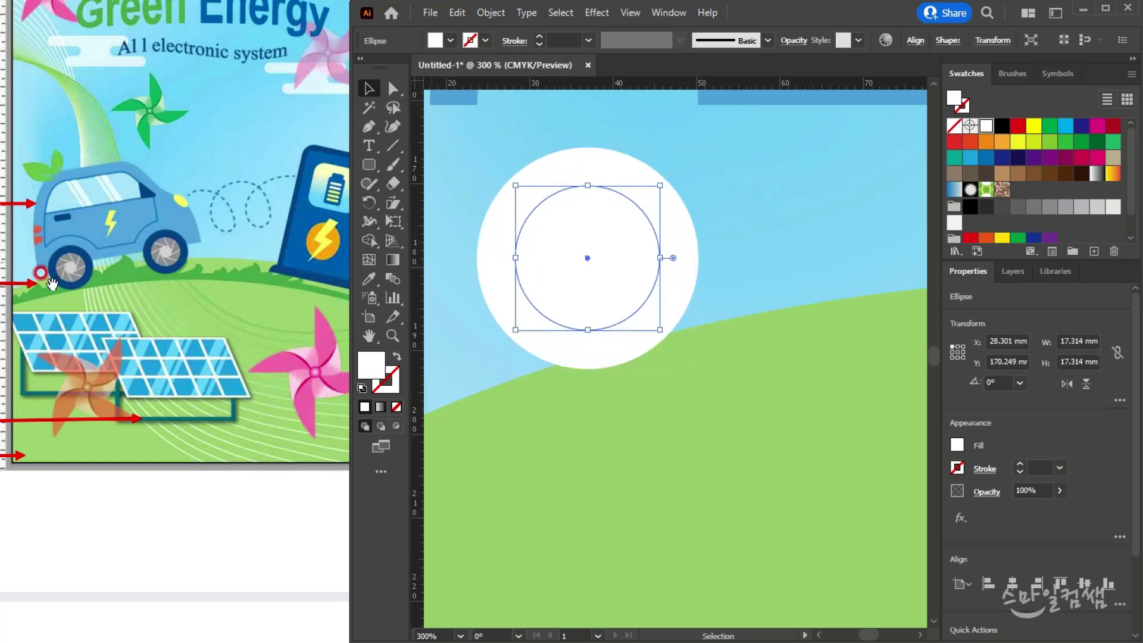
# Fill the inner wheel circle with the K50 gray given in the exam sheet.
pyautogui.moveTo(72, 288); pyautogui.dragTo(288, 287)
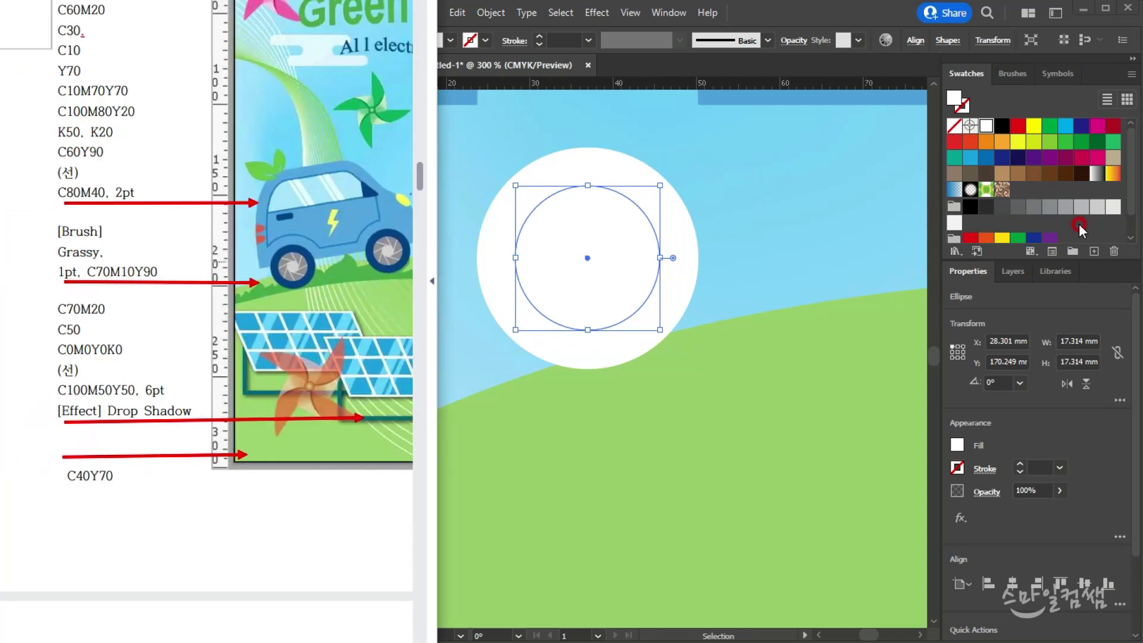
pyautogui.click(1045, 210)
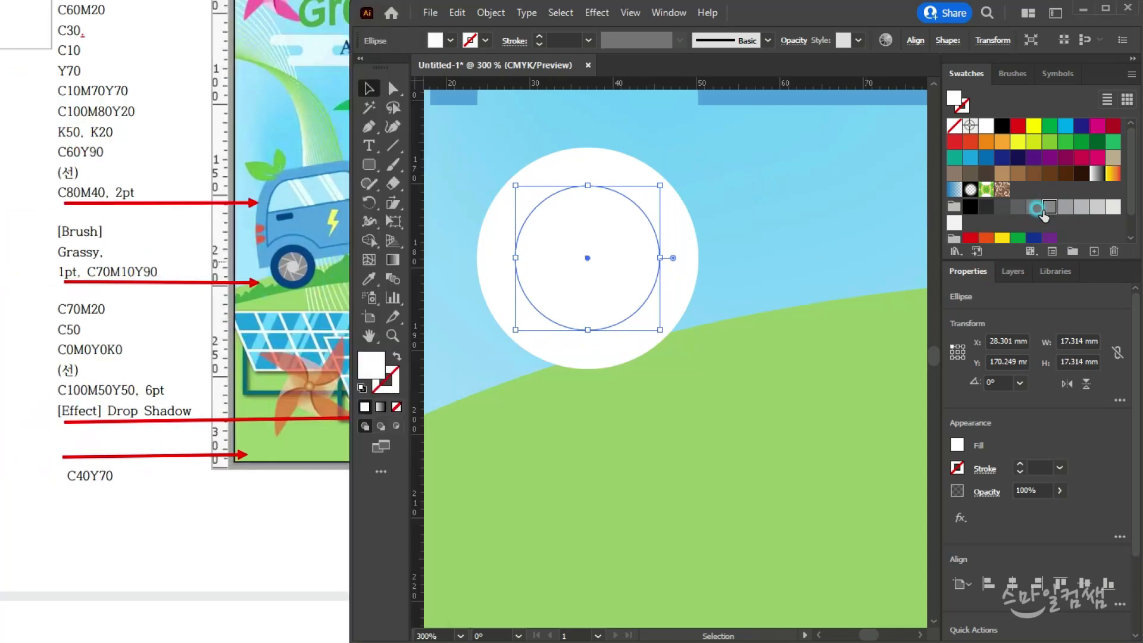
pyautogui.click(1043, 210)
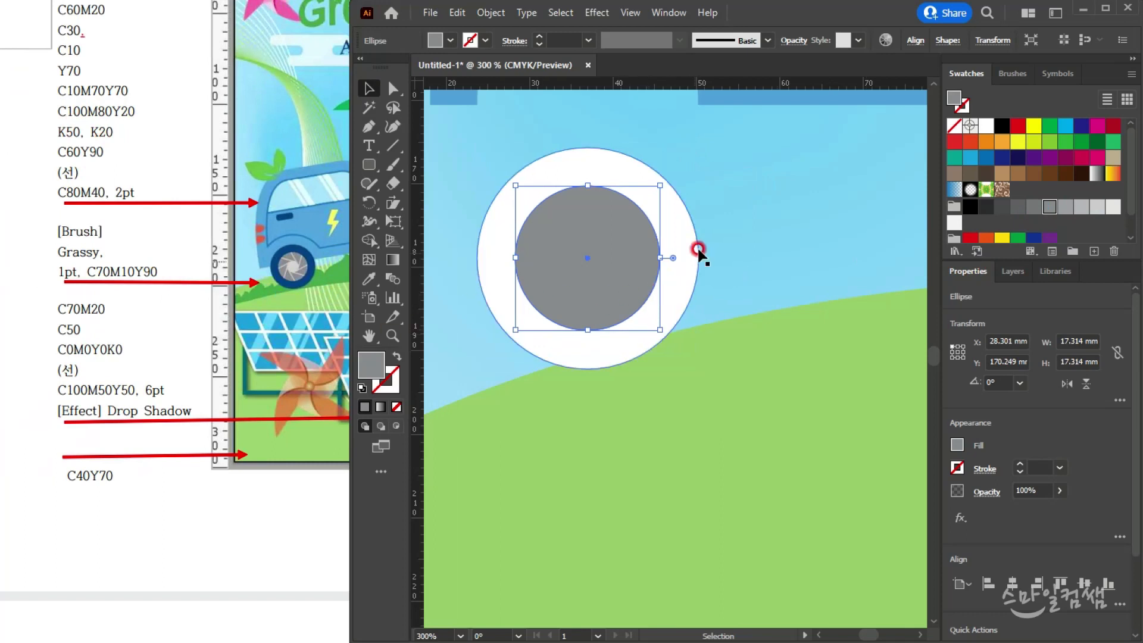
# Examine the reference car's wheels and the car's color and stroke specifications in the exam sheet.
pyautogui.click(158, 260)
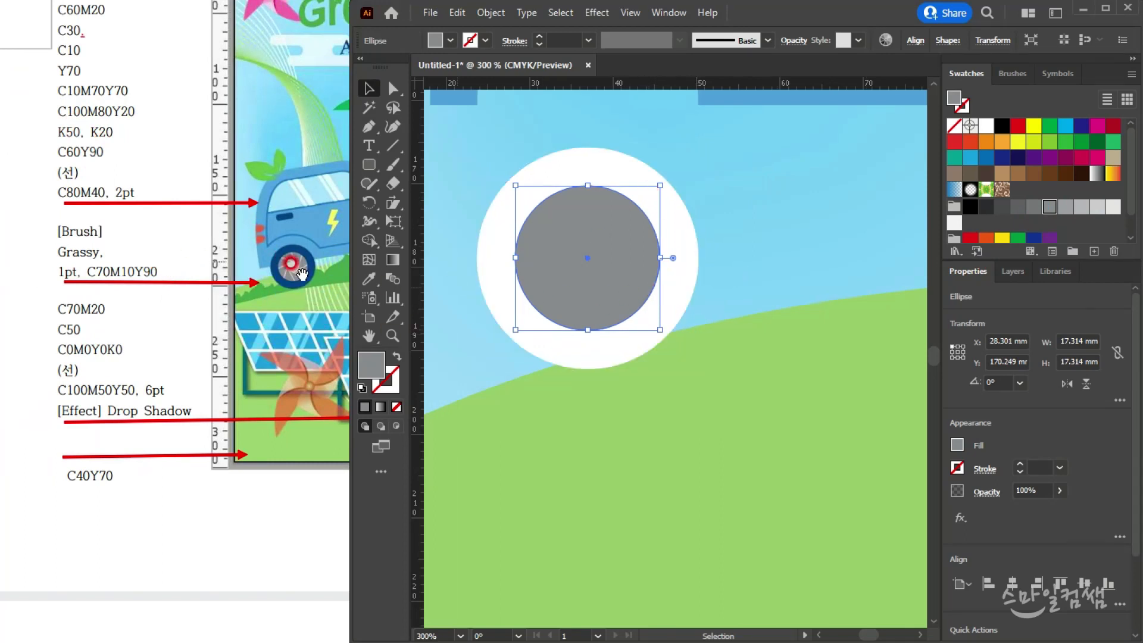
pyautogui.click(156, 257)
pyautogui.click(66, 189)
pyautogui.moveTo(59, 192); pyautogui.dragTo(148, 192)
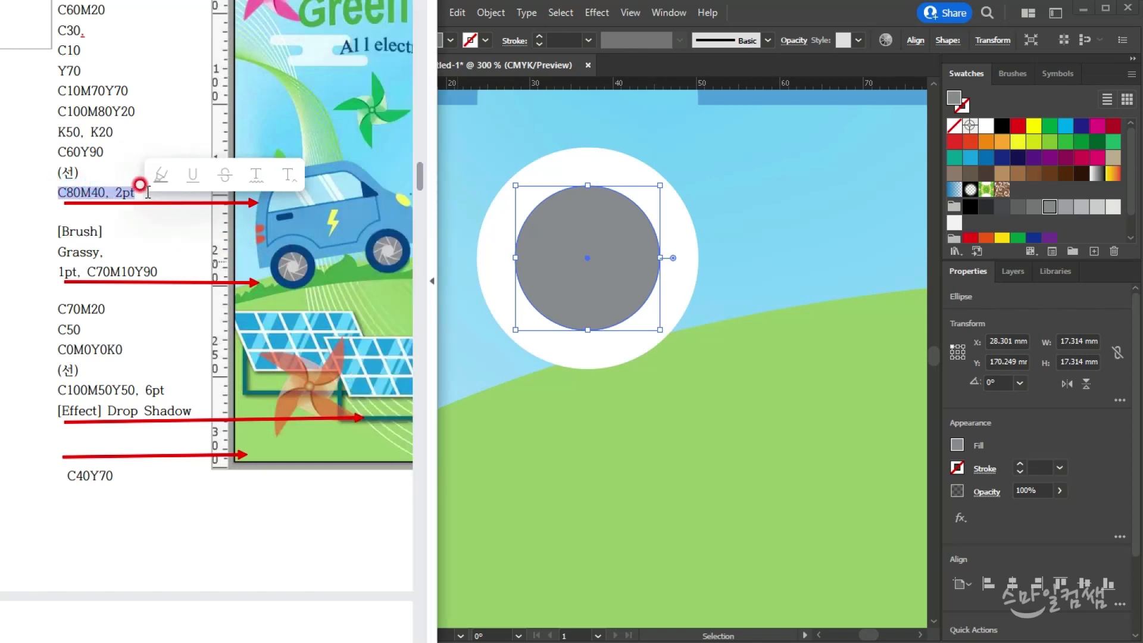
pyautogui.click(77, 125)
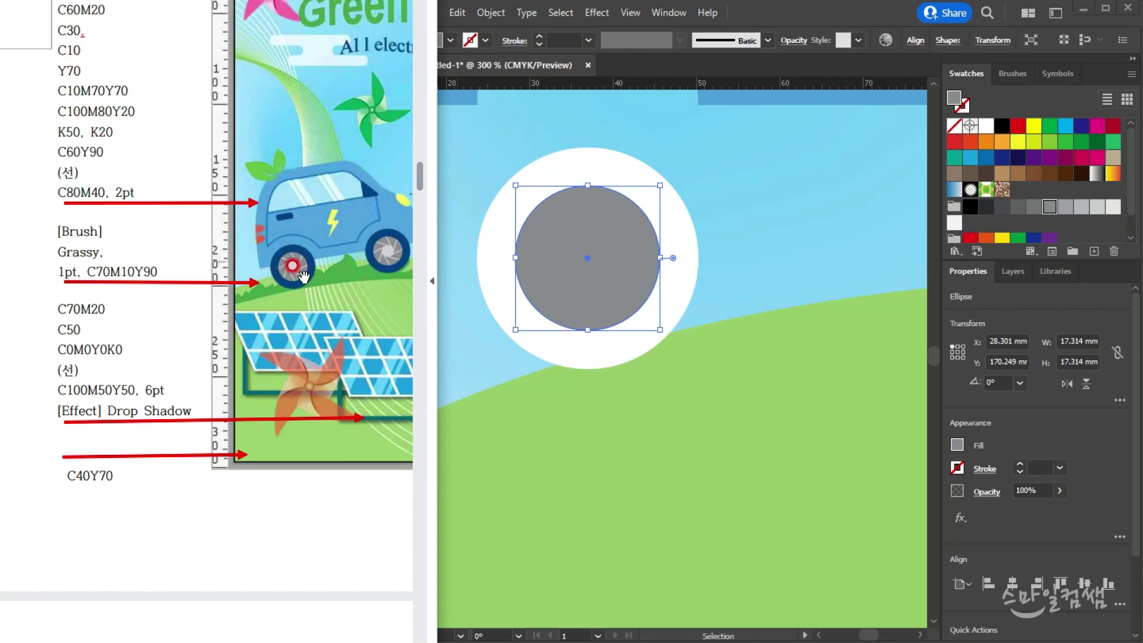
pyautogui.click(390, 257)
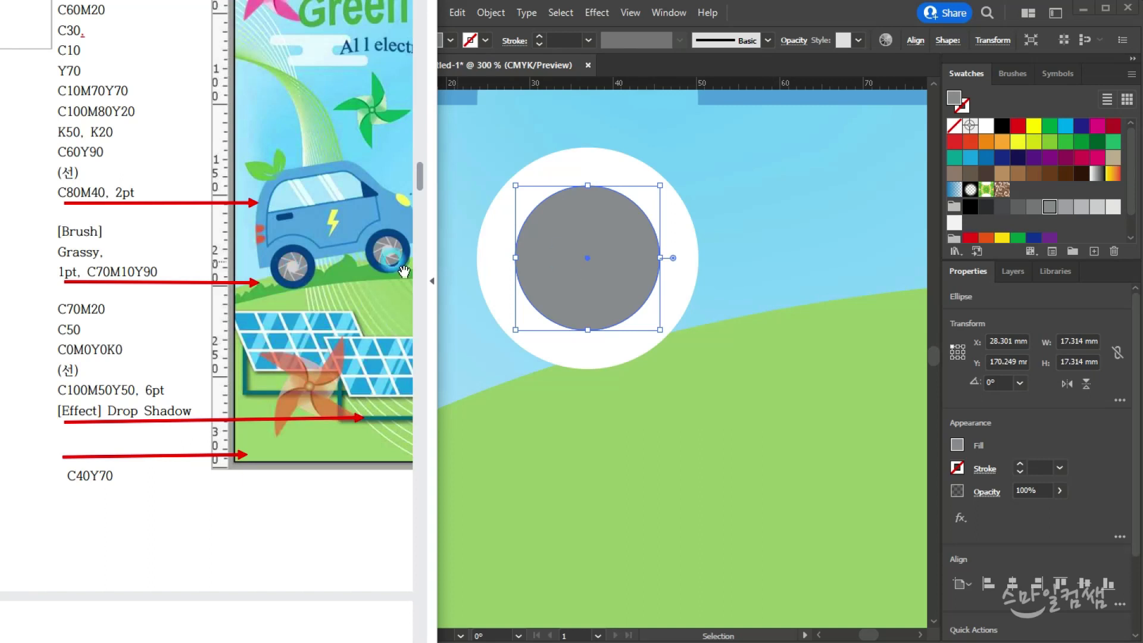
# Make a copy of the gray circle concentrically reduced to about 5.3 mm in diameter for the wheel hub.
pyautogui.click(782, 218)
pyautogui.scroll(2, 580, 213)
pyautogui.press('space')
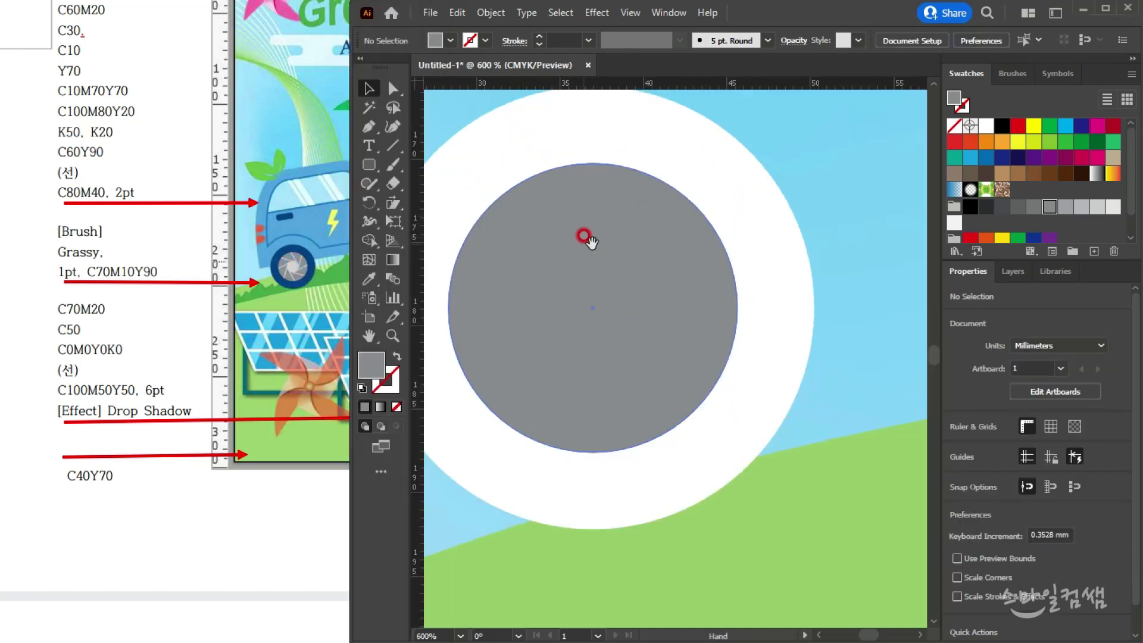
pyautogui.moveTo(586, 239); pyautogui.dragTo(623, 227)
pyautogui.click(588, 266)
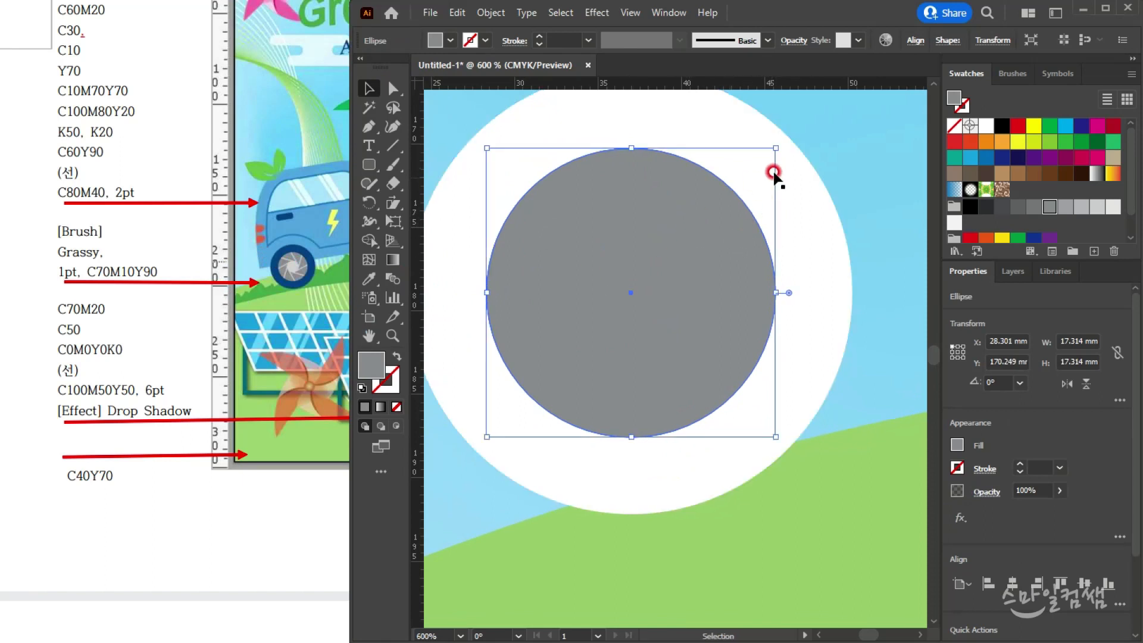
pyautogui.moveTo(771, 144); pyautogui.dragTo(712, 244)
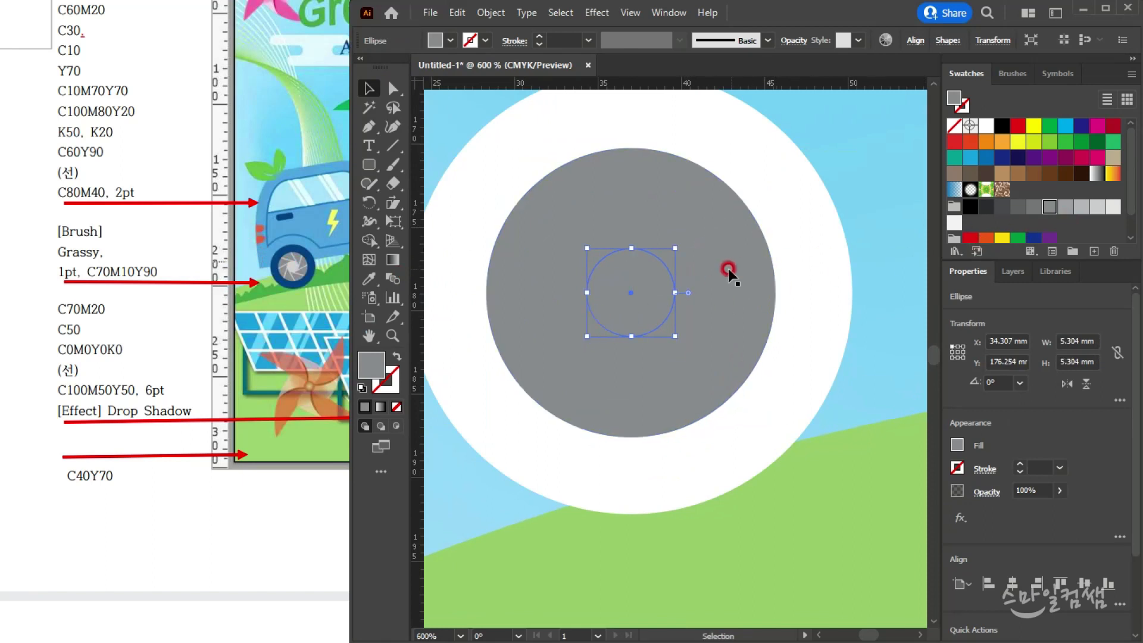
pyautogui.click(773, 176)
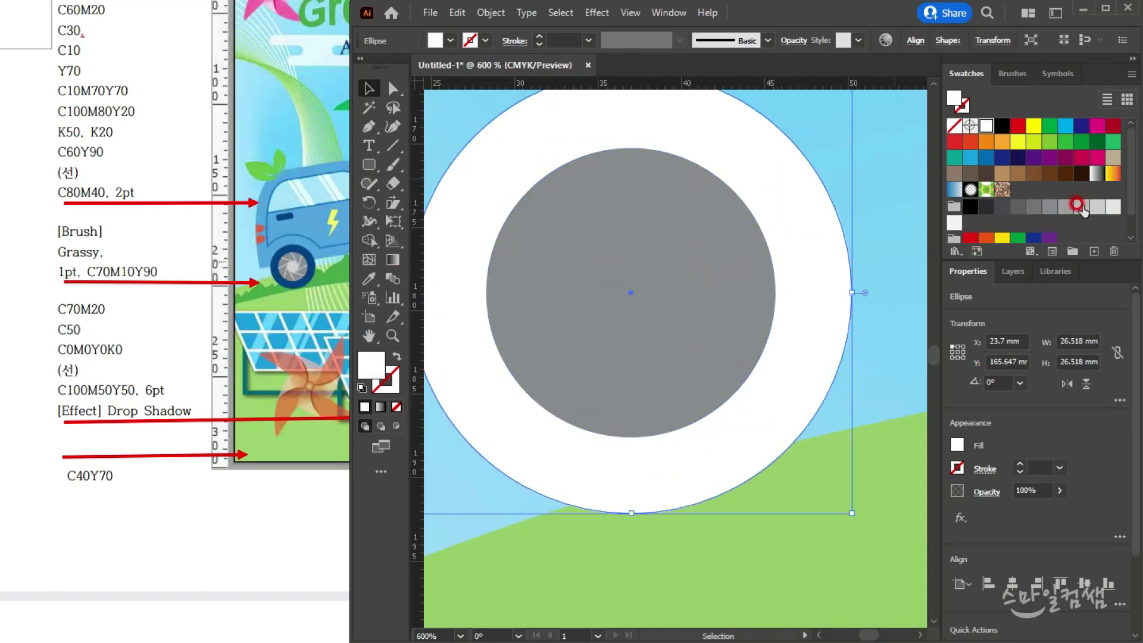
pyautogui.click(955, 103)
pyautogui.click(813, 234)
pyautogui.click(1095, 207)
pyautogui.hotkey('ctrl', 'z')
# Fill the small hub circle with the light K20 gray.
pyautogui.click(720, 329)
pyautogui.click(602, 303)
pyautogui.click(1106, 216)
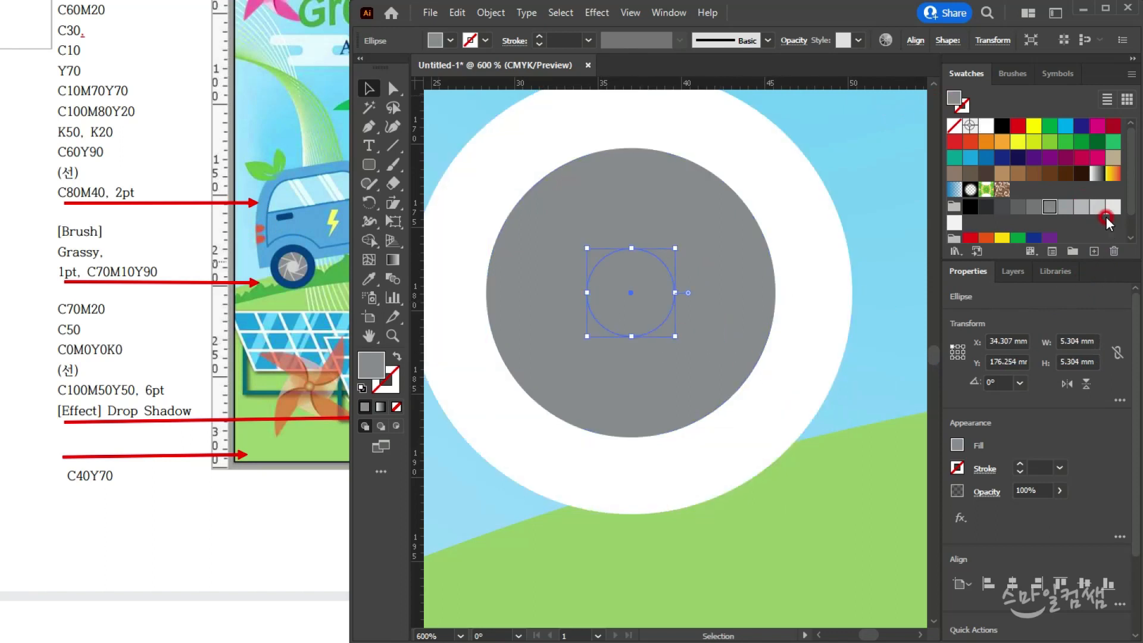
pyautogui.click(1098, 209)
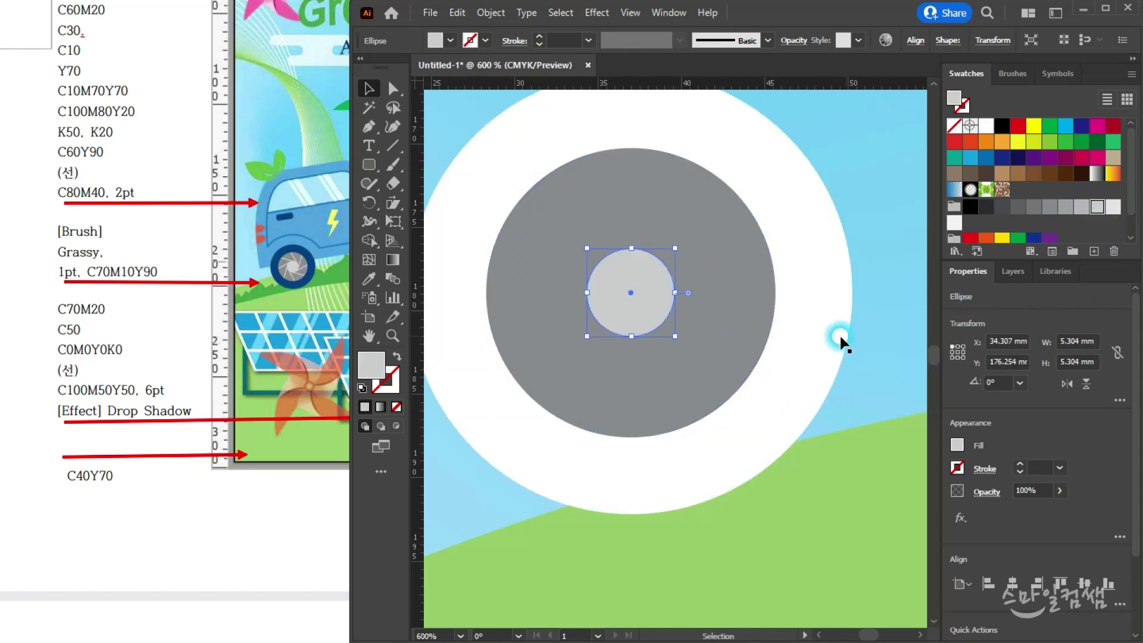
# Fill the large outer wheel circle with the navy C100M80Y20 swatch to form the tire.
pyautogui.click(841, 342)
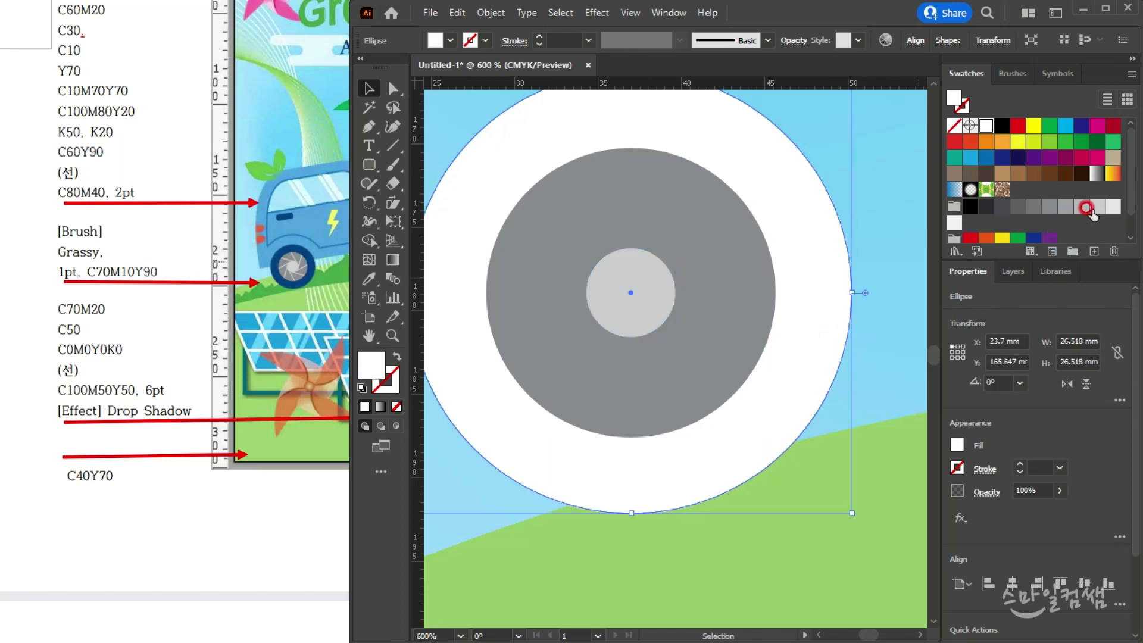
pyautogui.scroll(-2, 1089, 211)
pyautogui.click(1049, 232)
pyautogui.click(875, 355)
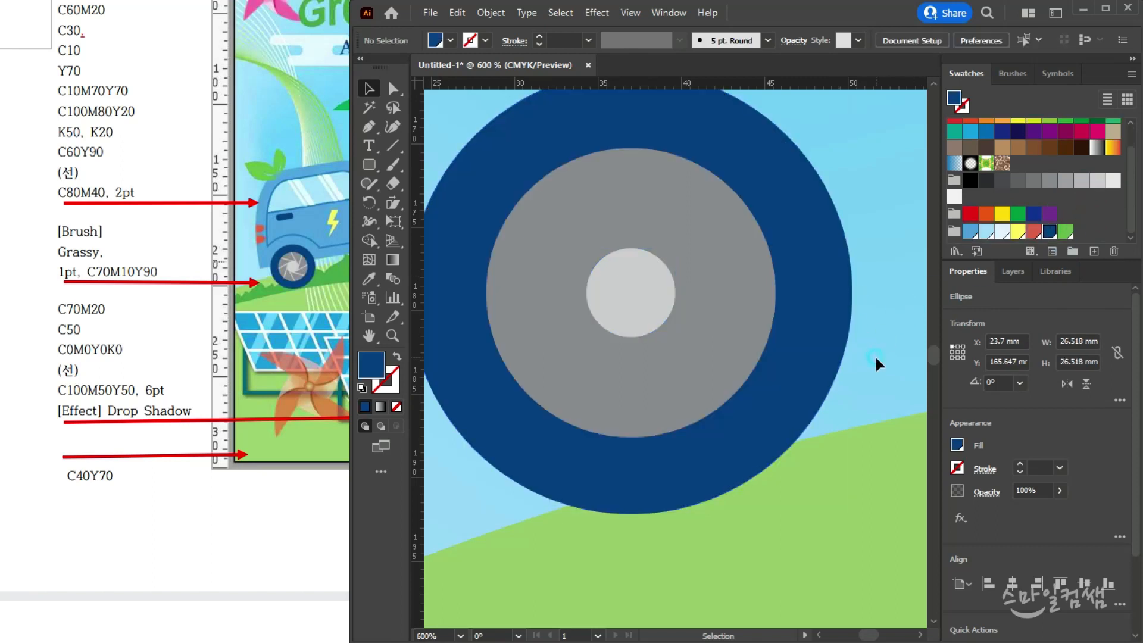
# Draw a slanted straight spoke line about 8.2 mm long from the gray circle's upper-left edge to the top of the hub.
pyautogui.click(629, 304)
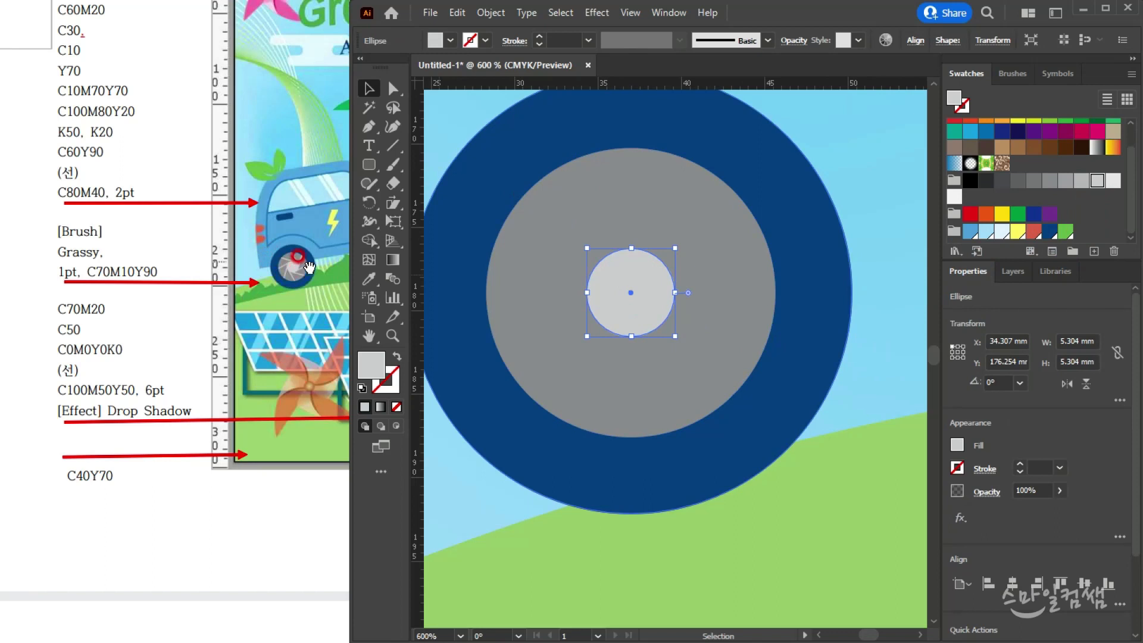
pyautogui.click(394, 147)
pyautogui.moveTo(511, 210)
pyautogui.mouseDown()
pyautogui.moveTo(620, 232)
pyautogui.moveTo(644, 250)
pyautogui.mouseUp()
# Give the spoke line a light gray K20 stroke of 1 pt.
pyautogui.click(539, 38)
pyautogui.click(539, 38)
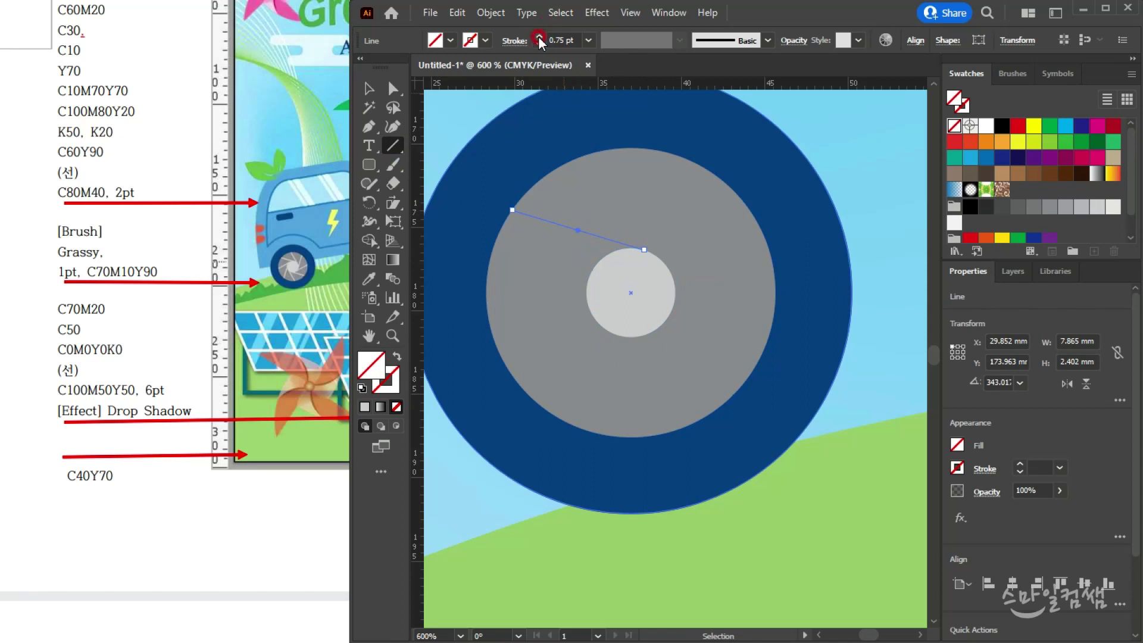
pyautogui.click(505, 39)
pyautogui.click(539, 39)
pyautogui.click(470, 40)
pyautogui.click(417, 113)
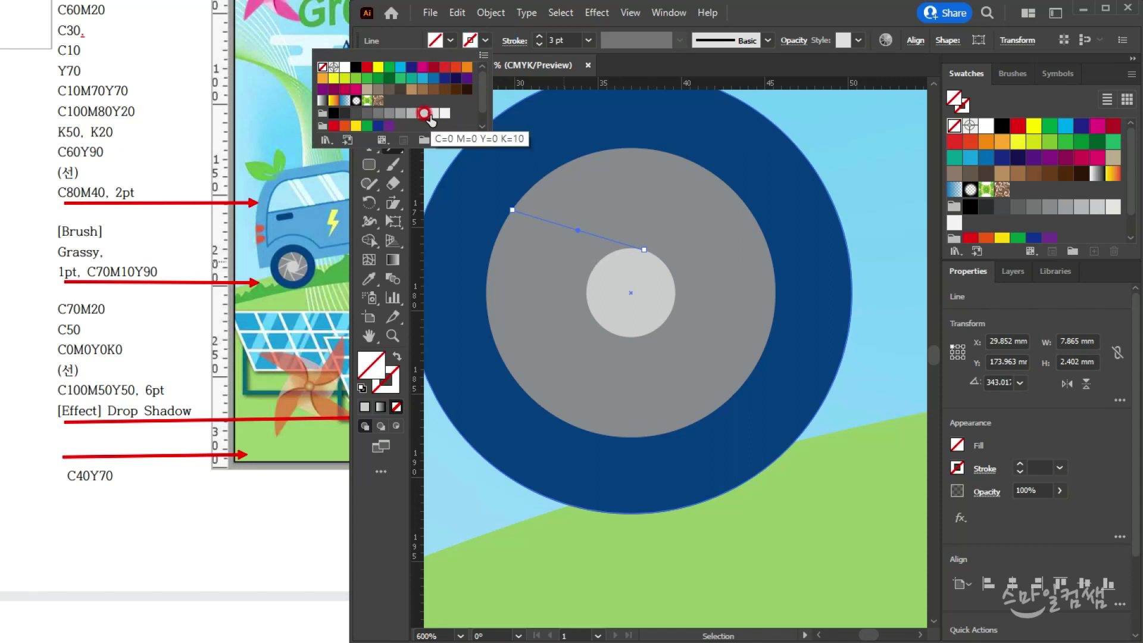
pyautogui.click(423, 113)
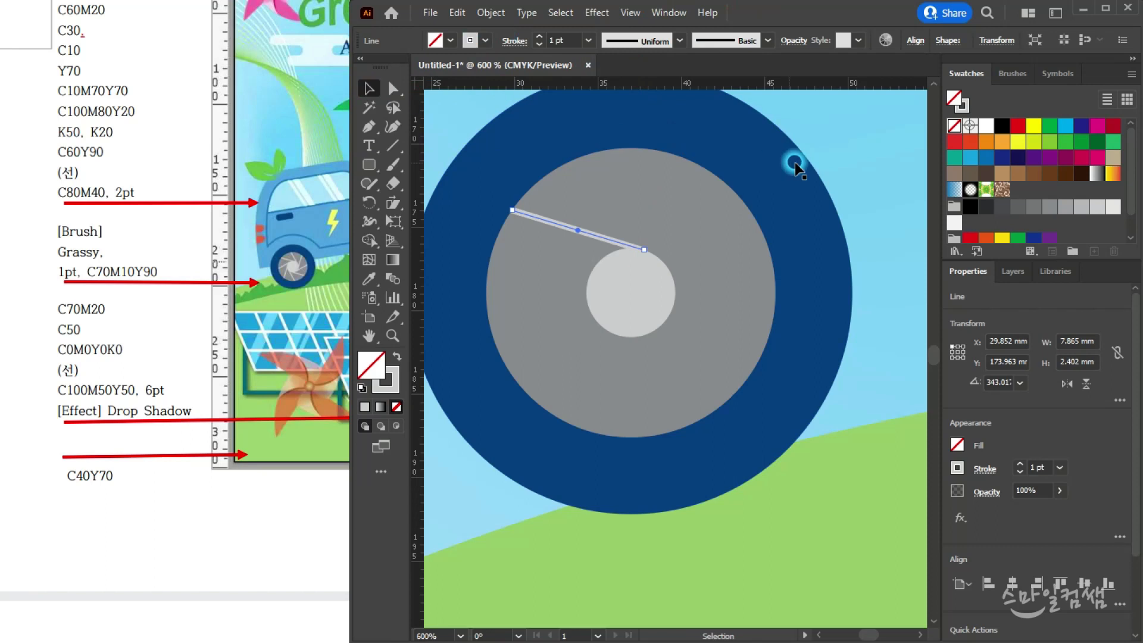
# Examine how the spoke meets the hub circle and how the wheel looks as a whole.
pyautogui.click(878, 156)
pyautogui.scroll(-3, 830, 220)
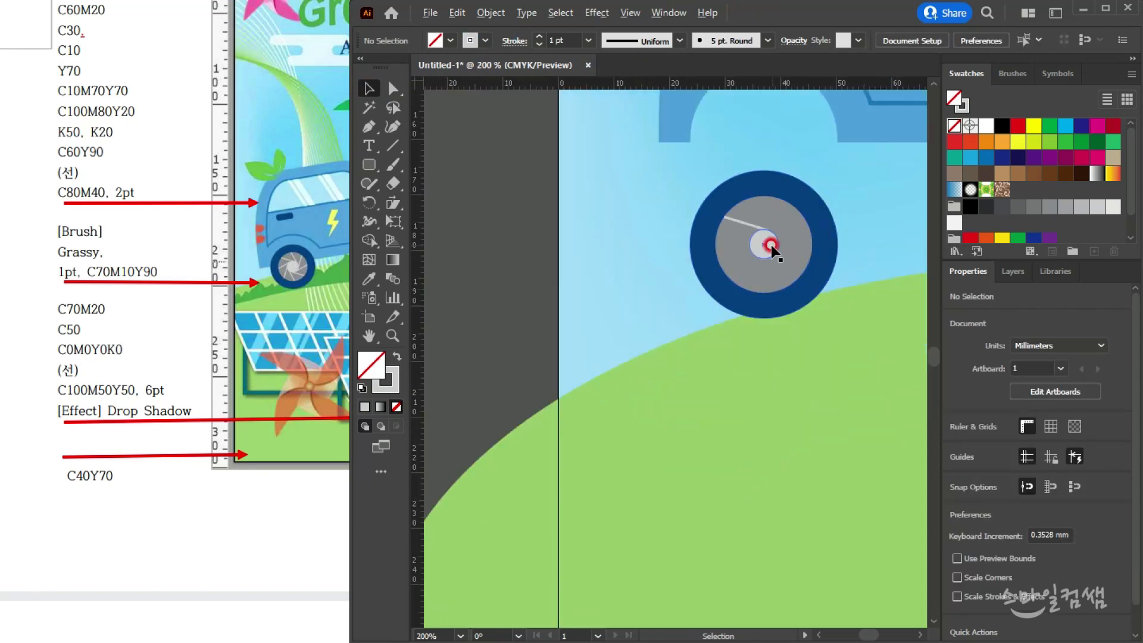
pyautogui.scroll(5, 767, 250)
pyautogui.moveTo(750, 298); pyautogui.dragTo(573, 439)
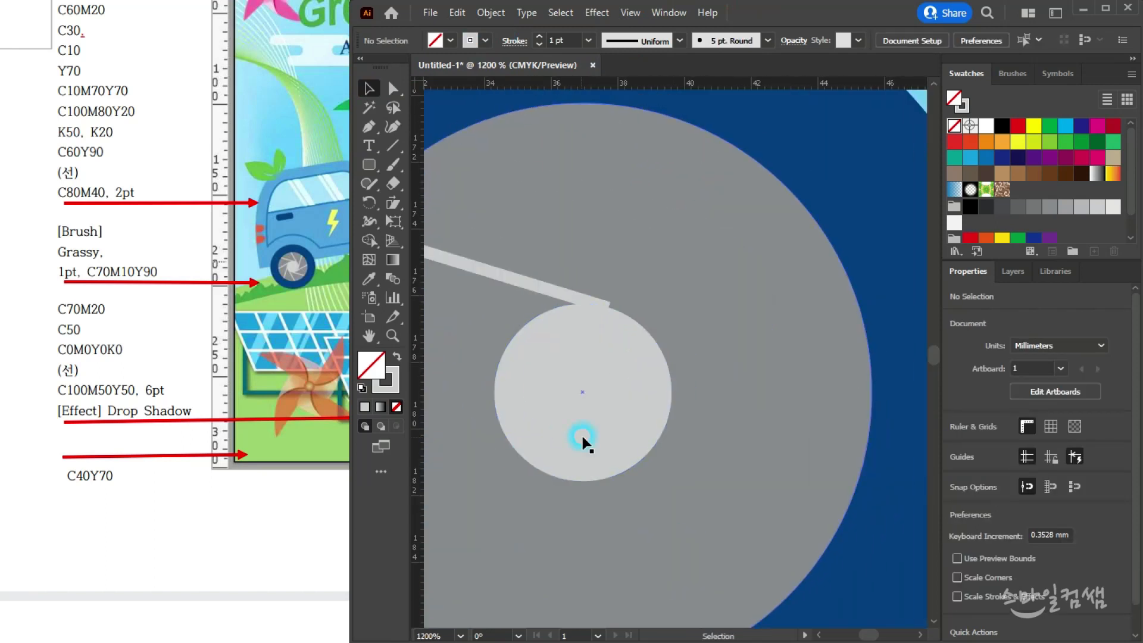
pyautogui.click(573, 439)
pyautogui.moveTo(669, 299); pyautogui.dragTo(691, 285)
pyautogui.click(840, 173)
pyautogui.scroll(-3, 841, 181)
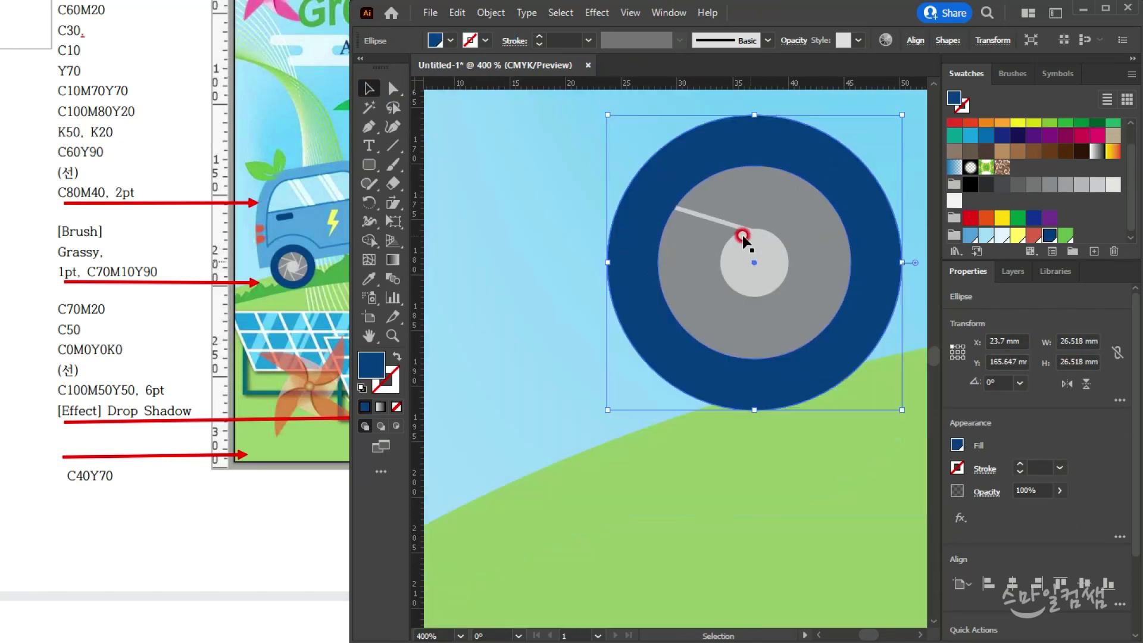
# Expand the spoke line's fill and stroke into a filled shape.
pyautogui.click(718, 222)
pyautogui.scroll(1, 748, 212)
pyautogui.moveTo(710, 297); pyautogui.dragTo(554, 326)
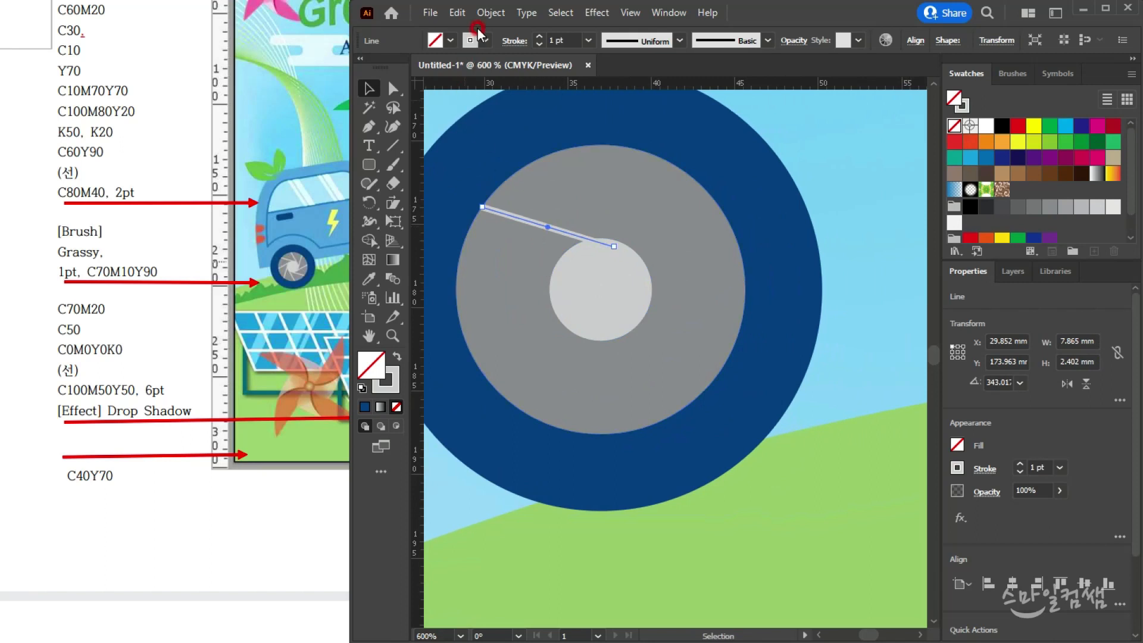
pyautogui.click(492, 13)
pyautogui.click(508, 200)
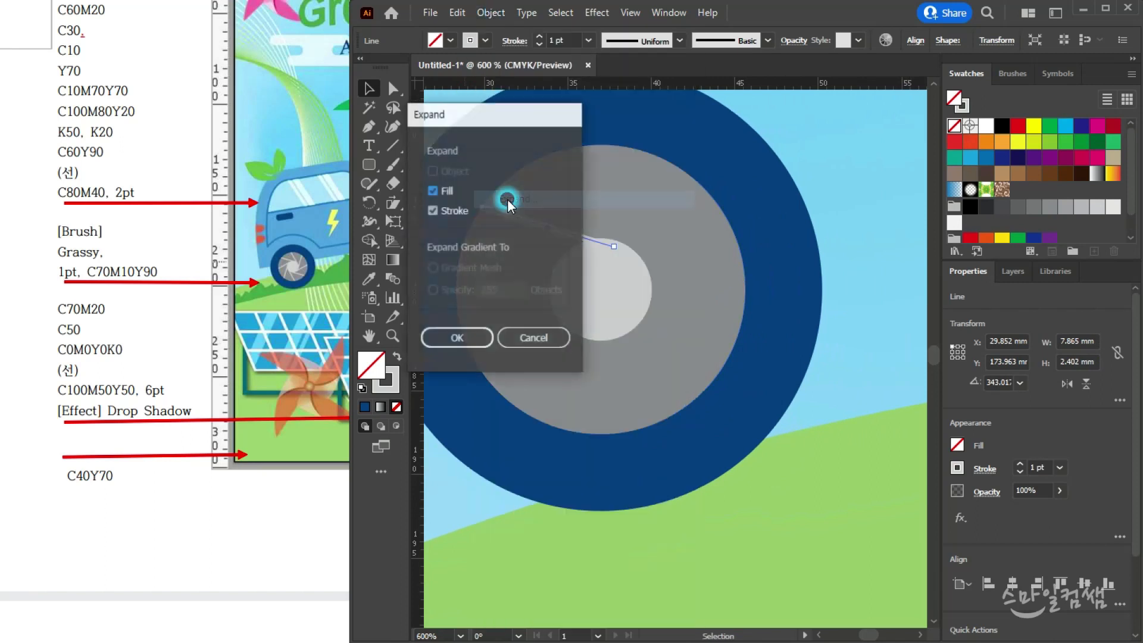
pyautogui.click(449, 337)
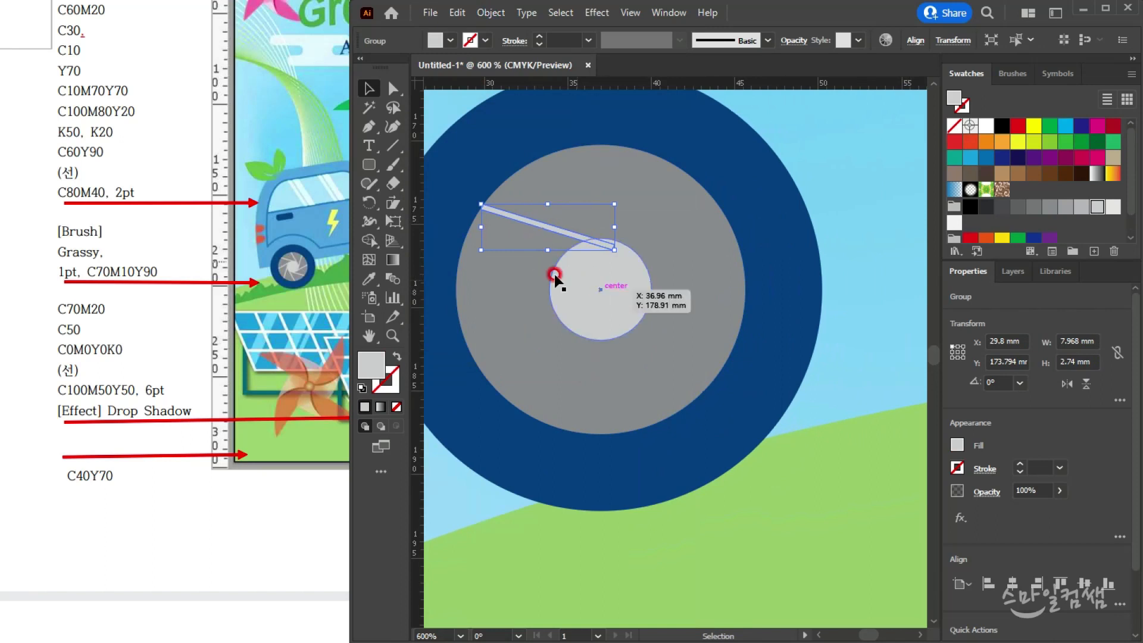
# Rotate the spoke by 360/8 degrees around the center of the hub circle, with preview on.
pyautogui.click(369, 203)
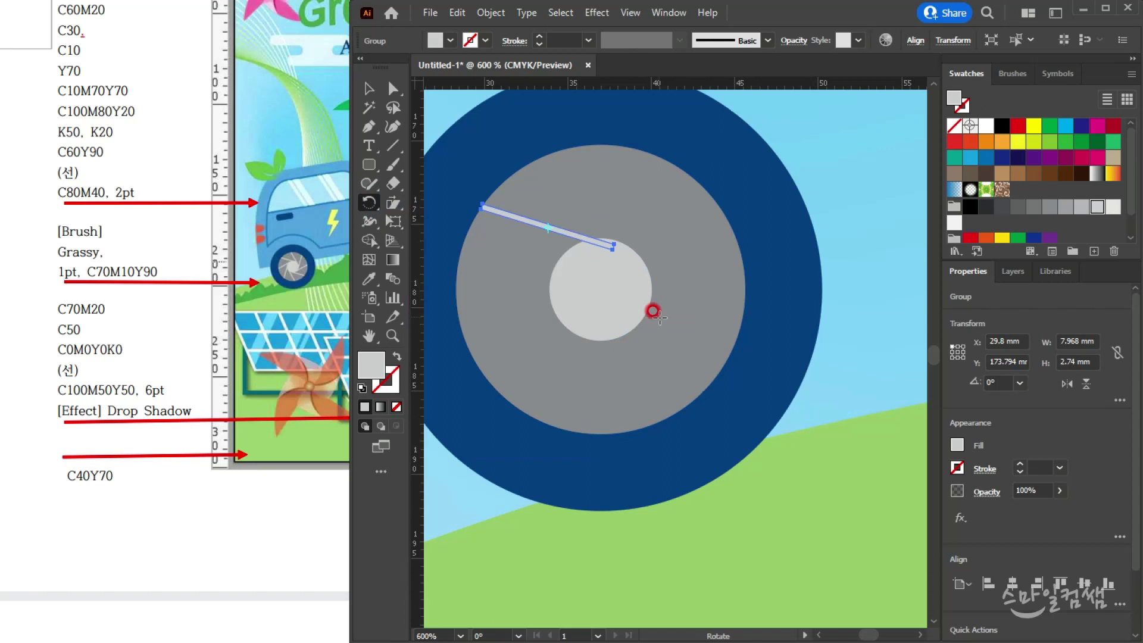
pyautogui.keyDown('alt'); pyautogui.click(594, 283); pyautogui.keyUp('alt')
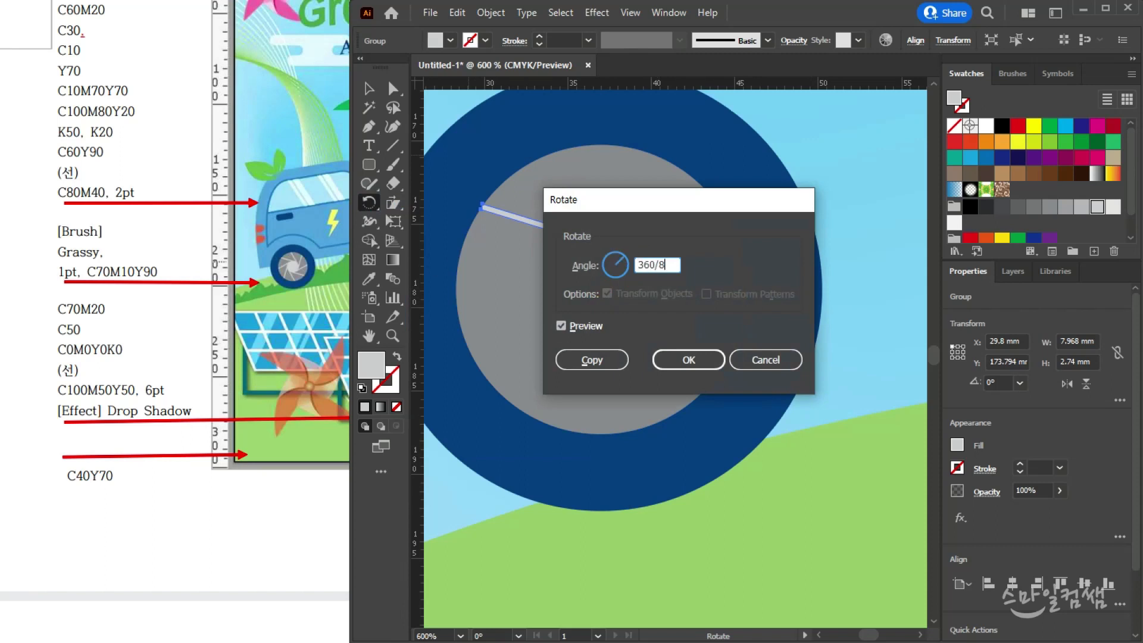
pyautogui.press('Tab')
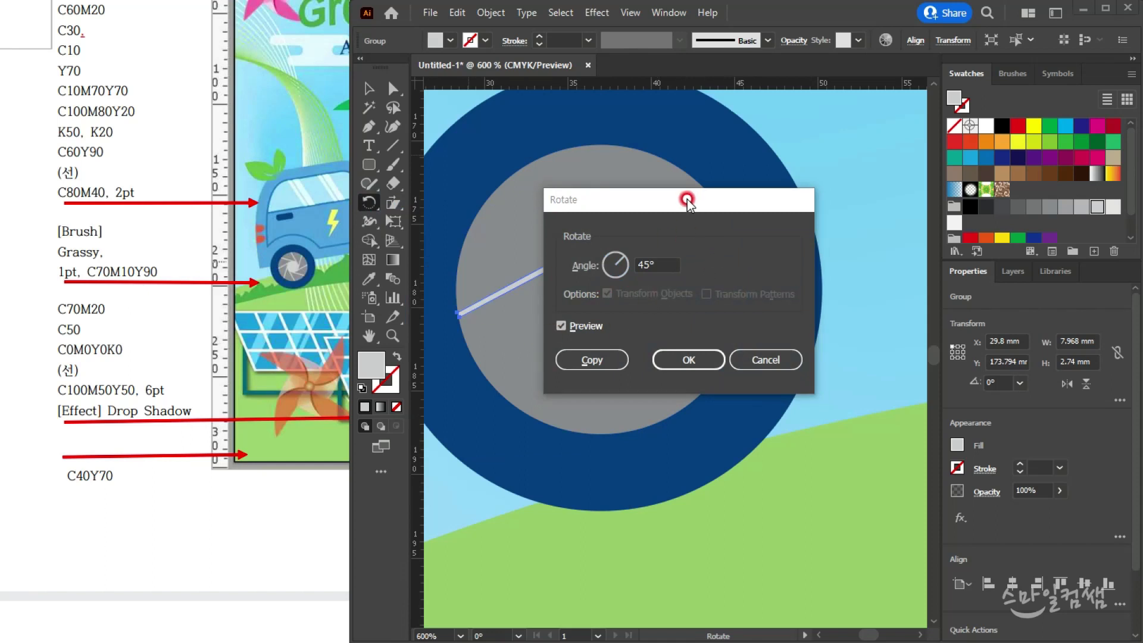
# Copy the wheel spoke rotated 45° about the hub centre and repeat the transformation until spokes surround the whole hub.
pyautogui.click(592, 359)
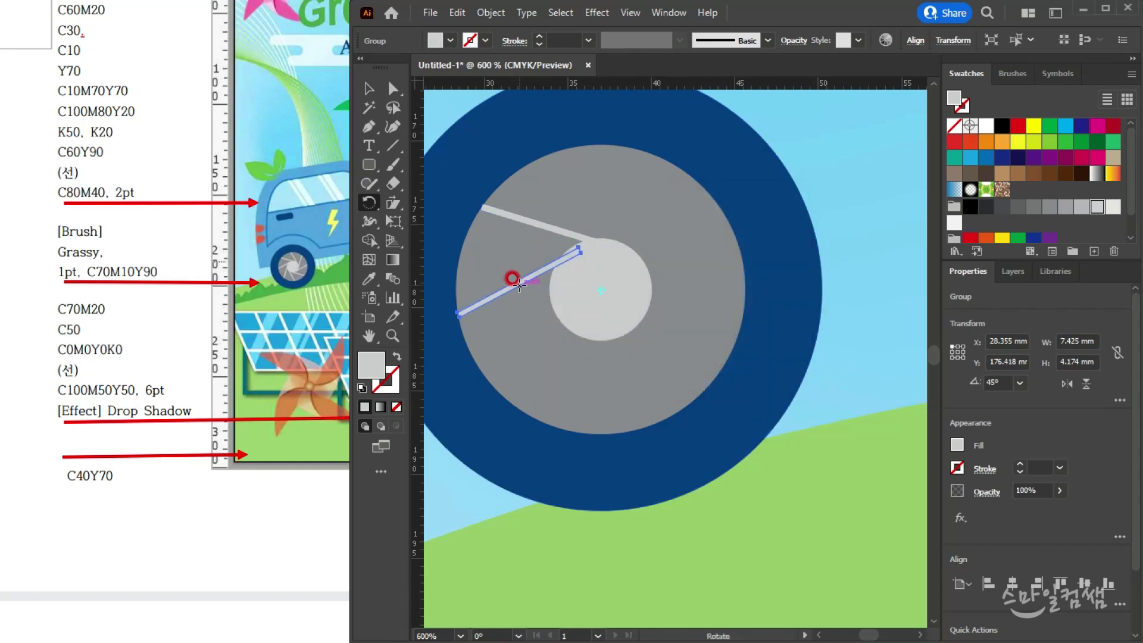
pyautogui.press('ctrl')
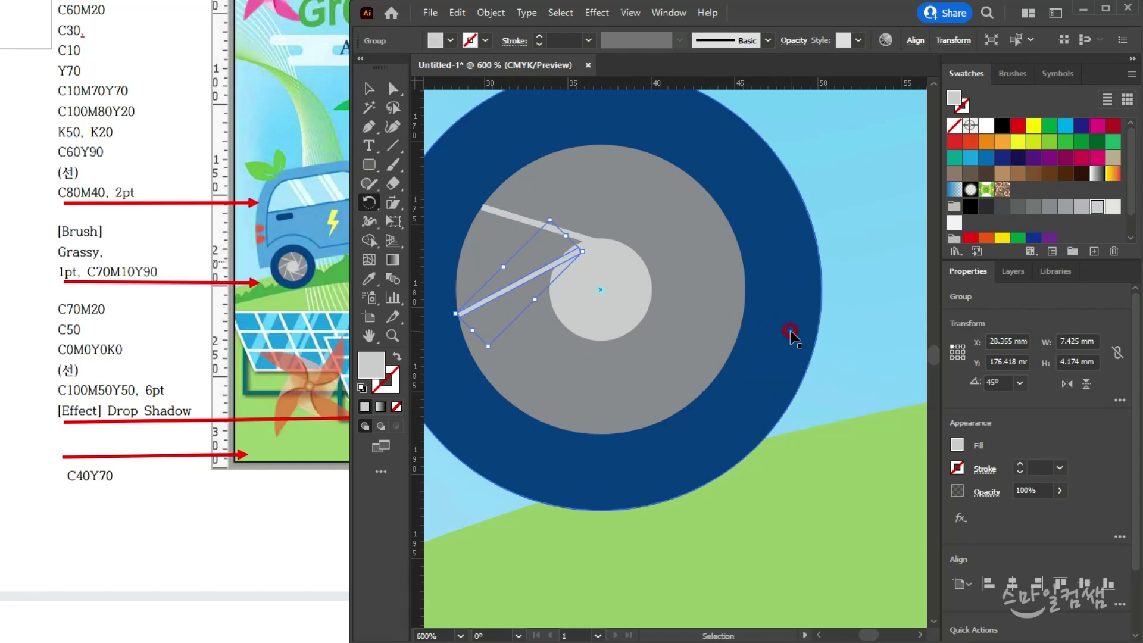
pyautogui.hotkey('ctrl', 'd')
pyautogui.hotkey('ctrl', 'd')
pyautogui.hotkey('ctrl', 'd')
pyautogui.hotkey('ctrl', 'd')
pyautogui.hotkey('ctrl', 'd')
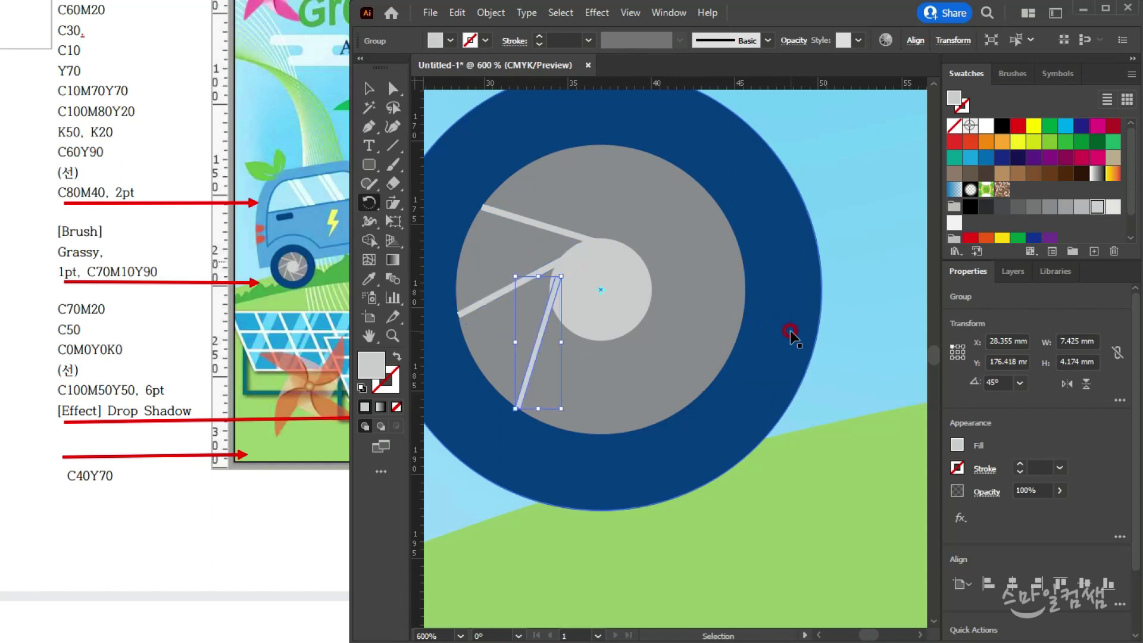
pyautogui.hotkey('ctrl', 'd')
pyautogui.click(364, 91)
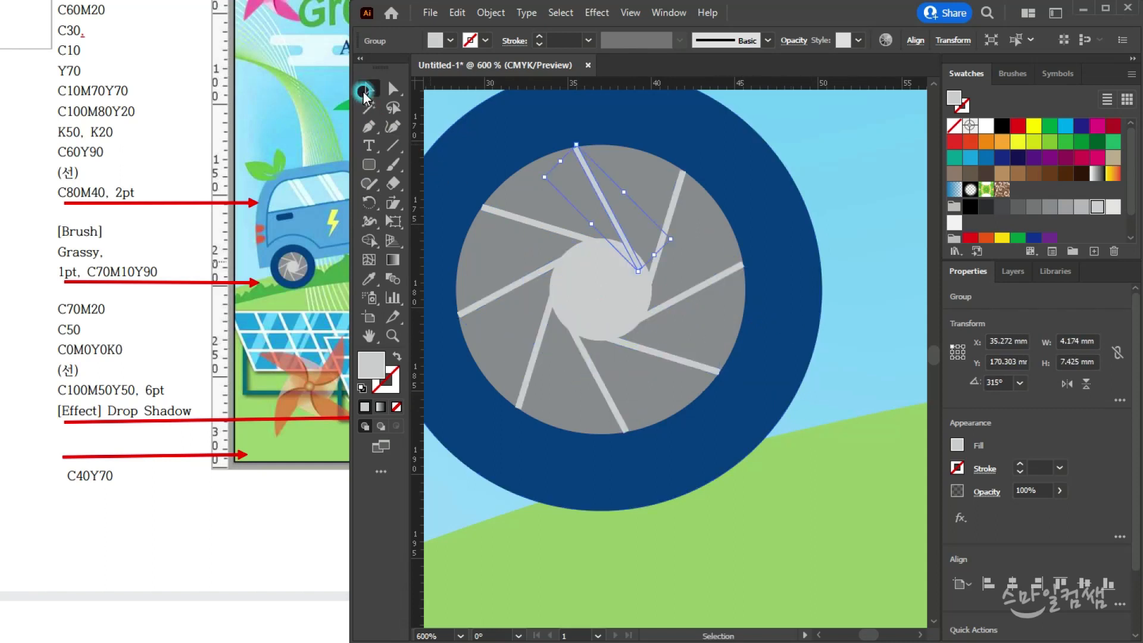
pyautogui.click(876, 302)
# Group the tire, rim, hub and all spokes into a single wheel object.
pyautogui.scroll(-1, 873, 304)
pyautogui.click(318, 344)
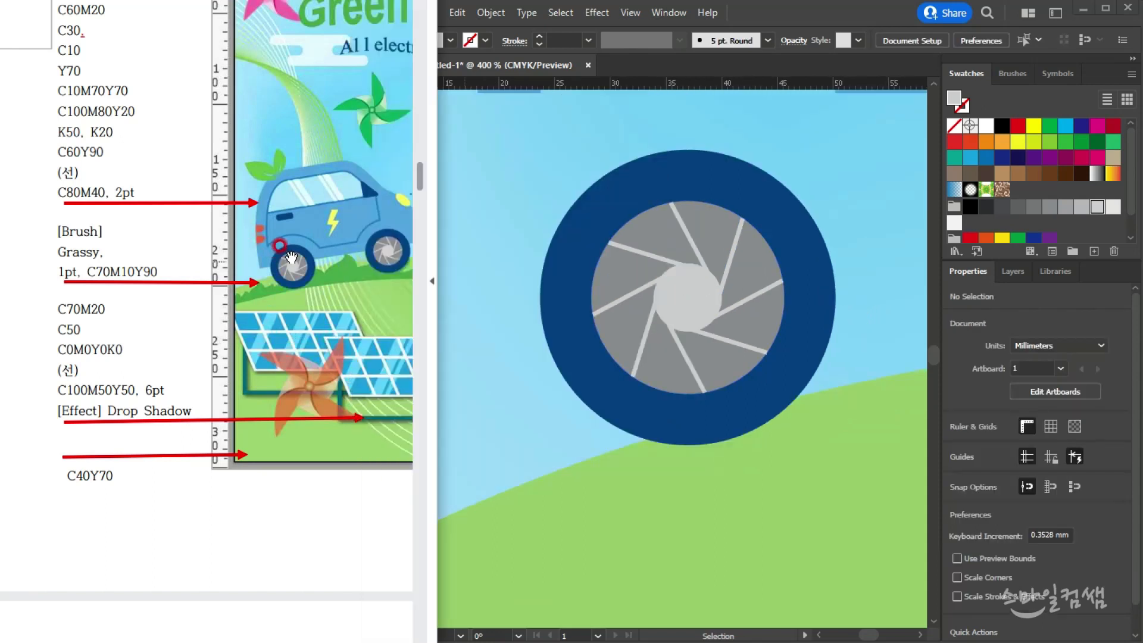
pyautogui.scroll(3, 289, 257)
pyautogui.moveTo(317, 352); pyautogui.dragTo(148, 353)
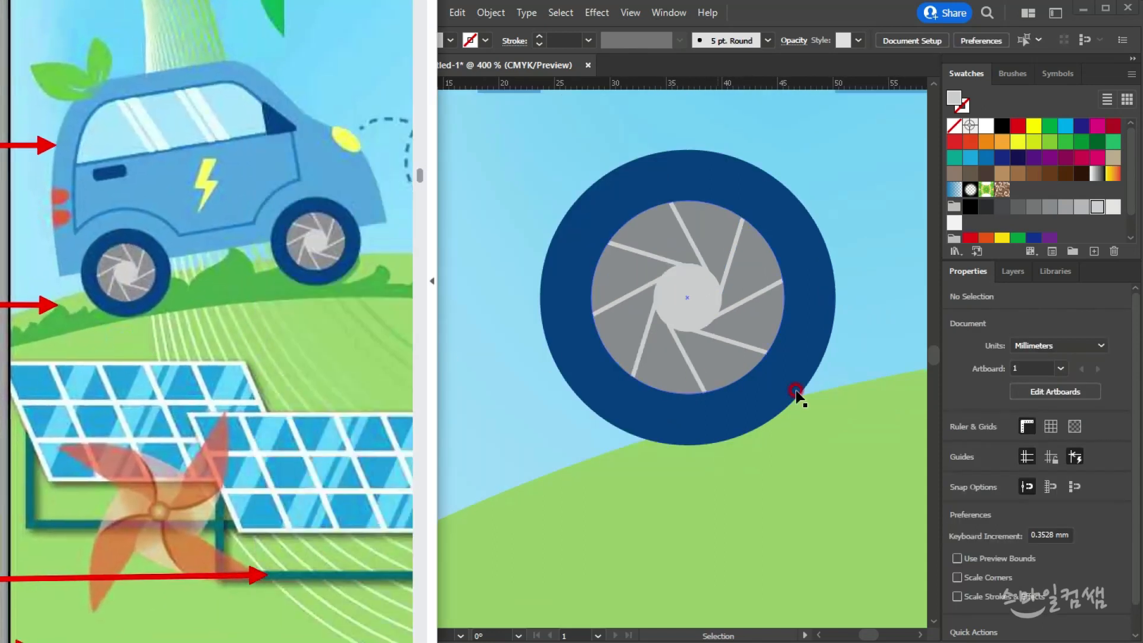
pyautogui.click(884, 350)
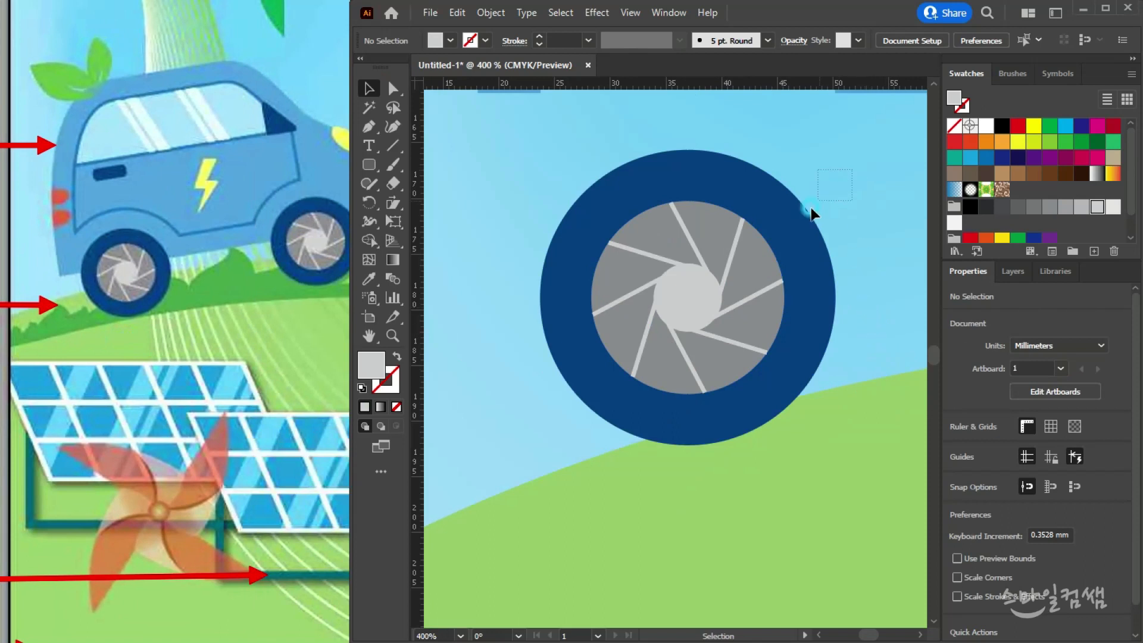
pyautogui.moveTo(555, 404); pyautogui.dragTo(527, 424)
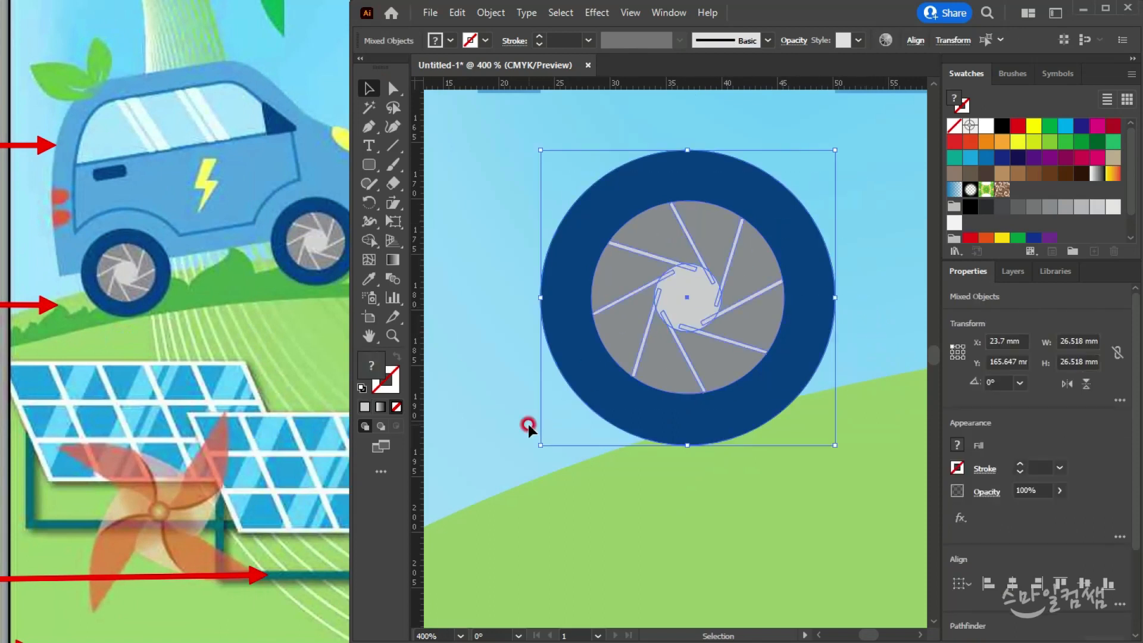
pyautogui.hotkey('ctrl', 'g')
# Move the grouped wheel into the car's rear wheel arch and place a copy in the front wheel arch.
pyautogui.hotkey('ctrl', '-')
pyautogui.hotkey('ctrl', '-')
pyautogui.hotkey('ctrl', '-')
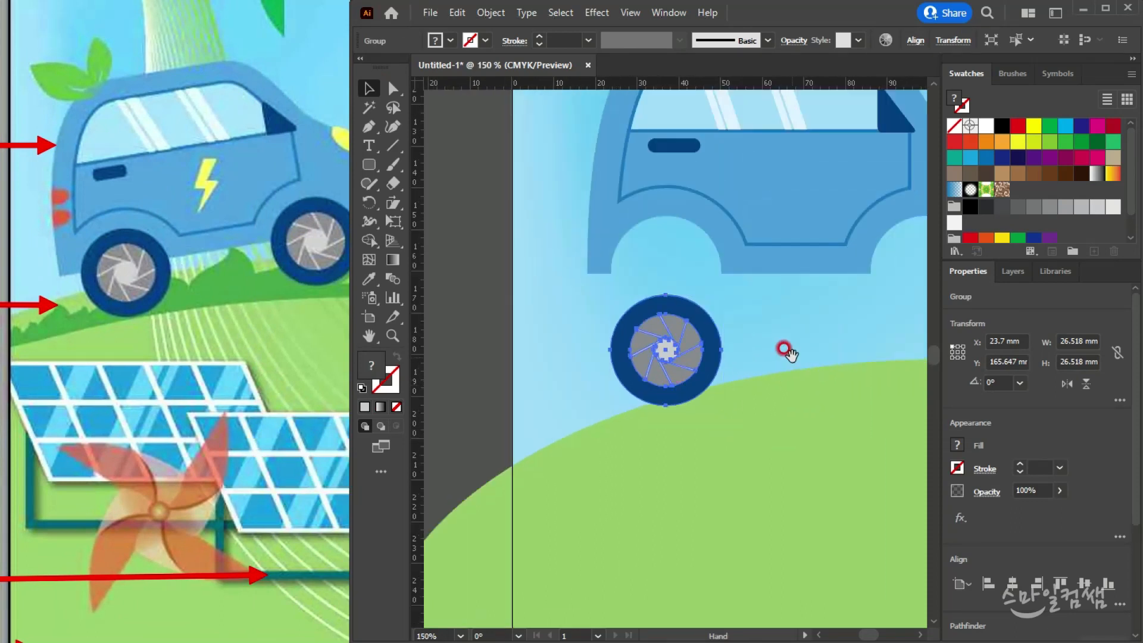
pyautogui.moveTo(580, 398); pyautogui.dragTo(804, 351)
pyautogui.click(663, 428)
pyautogui.scroll(3, 834, 302)
pyautogui.click(568, 481)
pyautogui.scroll(-2, 700, 438)
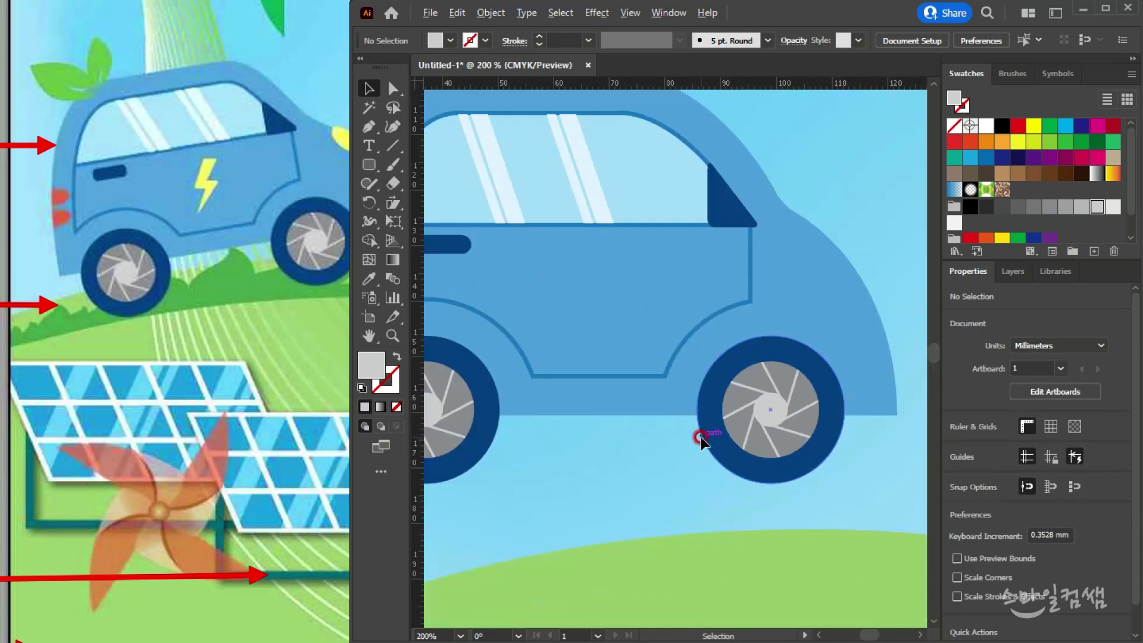
pyautogui.scroll(-1, 700, 438)
pyautogui.moveTo(704, 429); pyautogui.dragTo(746, 364)
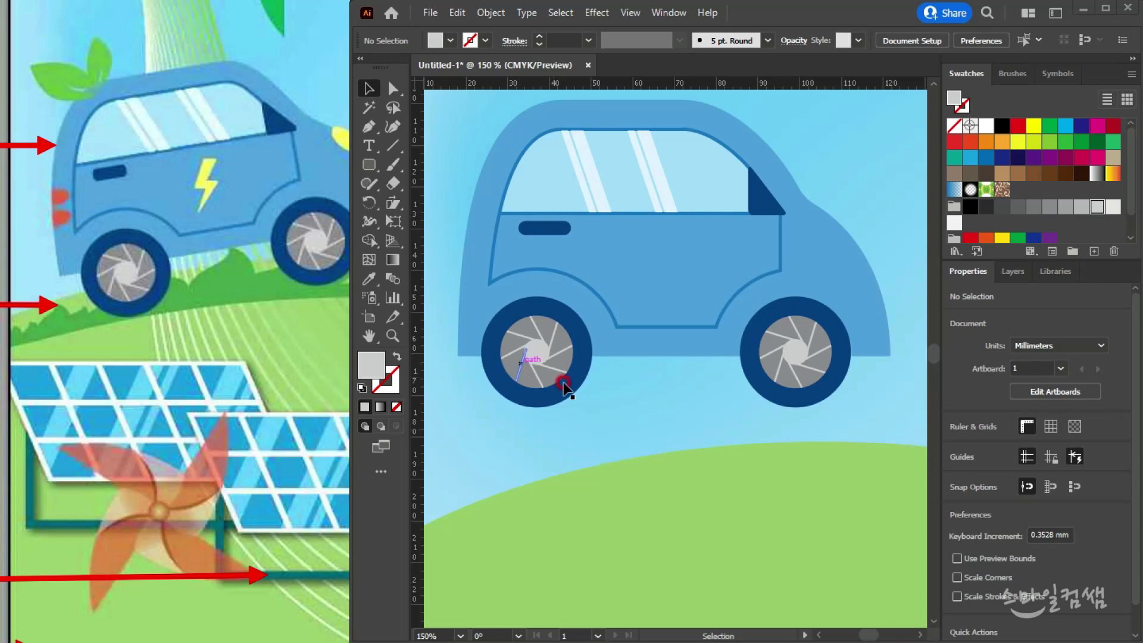
# Draw a tail light ellipse about 12.9 × 7.3 mm across the car's rear edge and fill it with the red swatch.
pyautogui.moveTo(634, 408); pyautogui.dragTo(704, 428)
pyautogui.scroll(2, 526, 284)
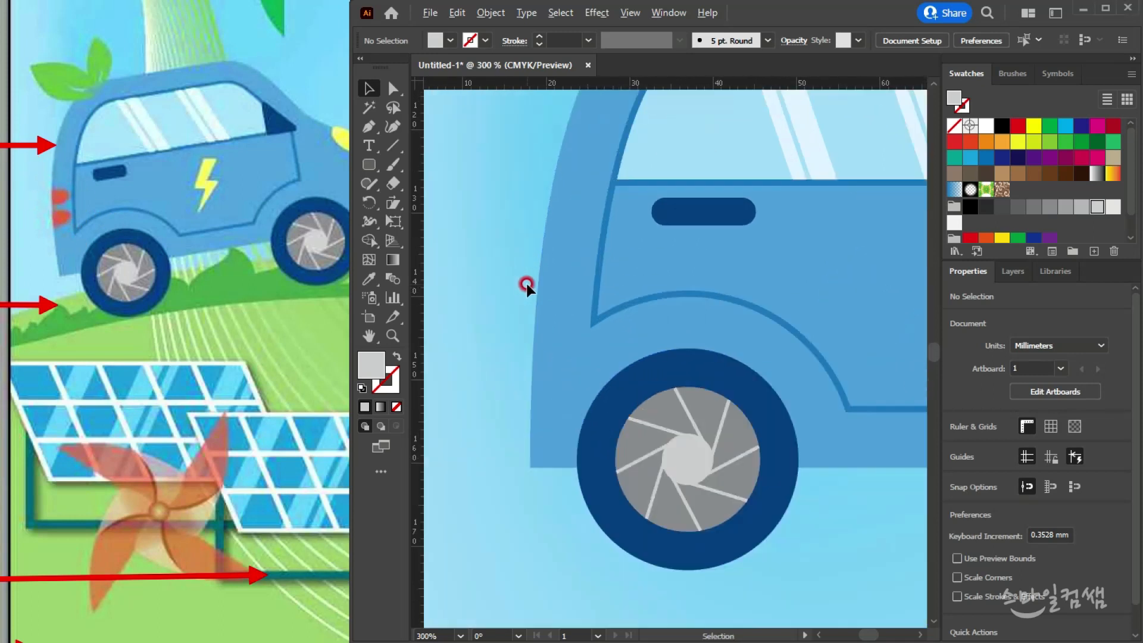
pyautogui.scroll(1, 526, 283)
pyautogui.scroll(-1, 526, 283)
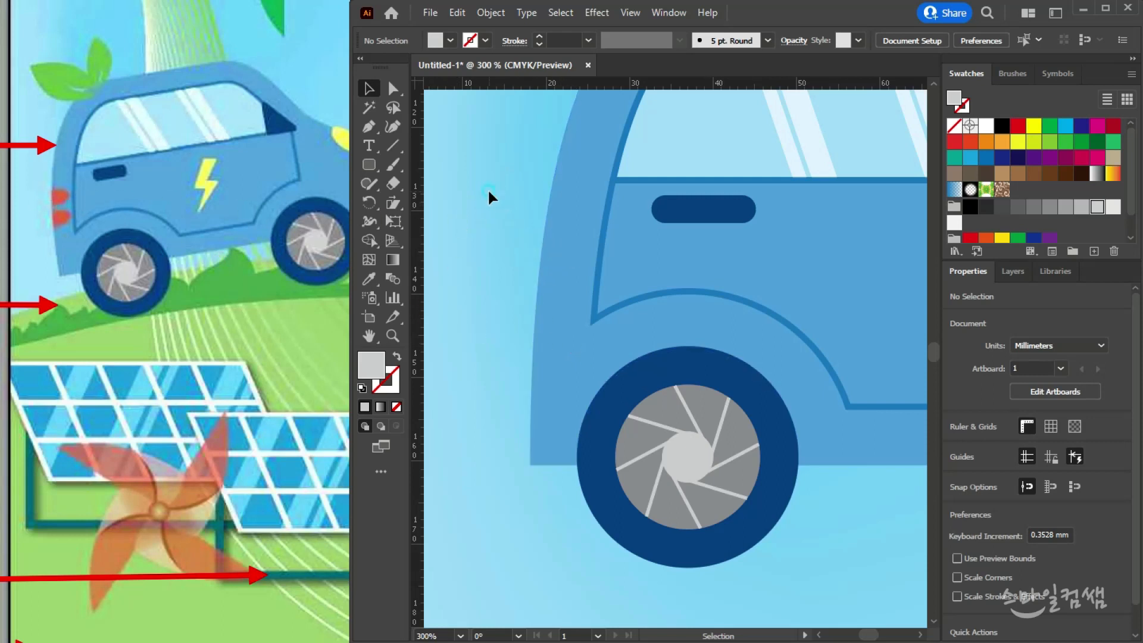
pyautogui.moveTo(367, 165); pyautogui.dragTo(430, 202)
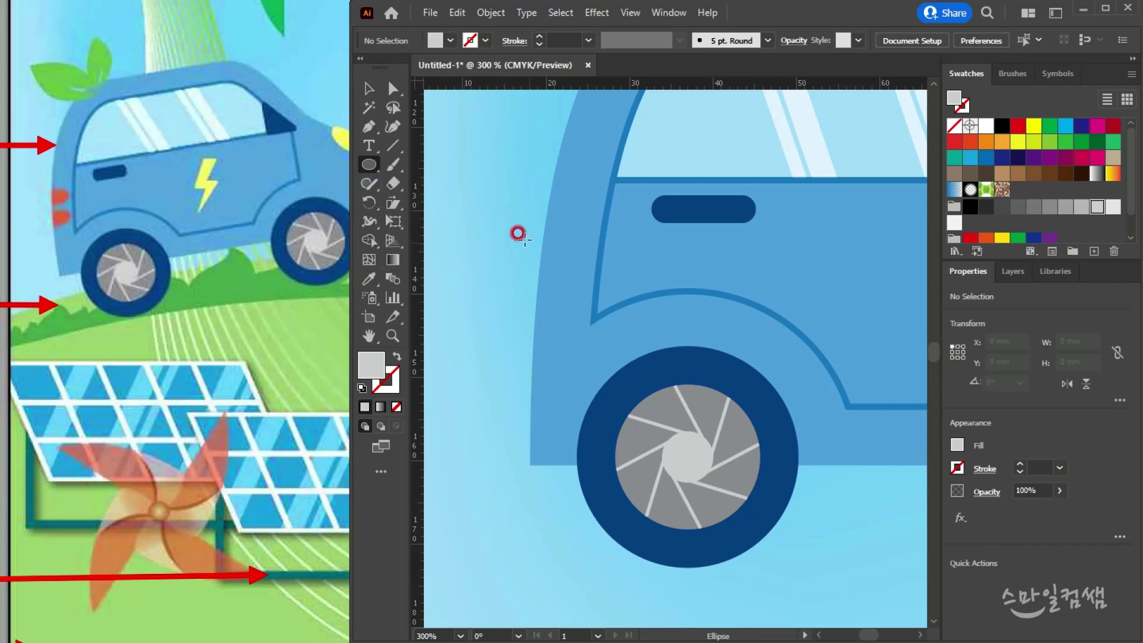
pyautogui.moveTo(478, 260); pyautogui.dragTo(585, 322)
pyautogui.scroll(-2, 1035, 202)
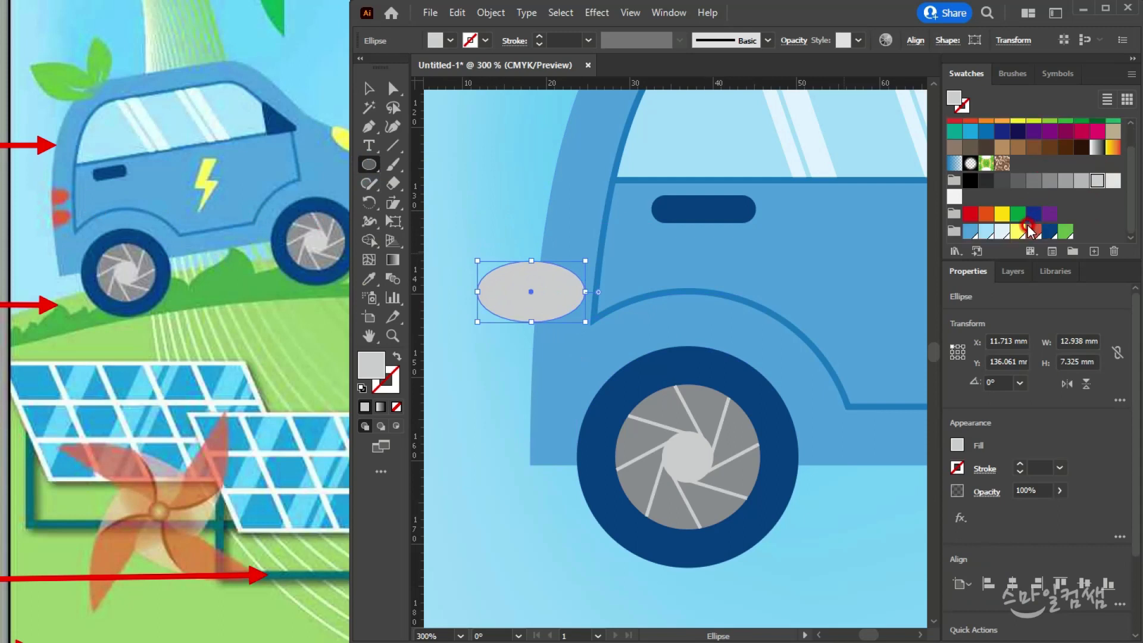
pyautogui.click(1030, 232)
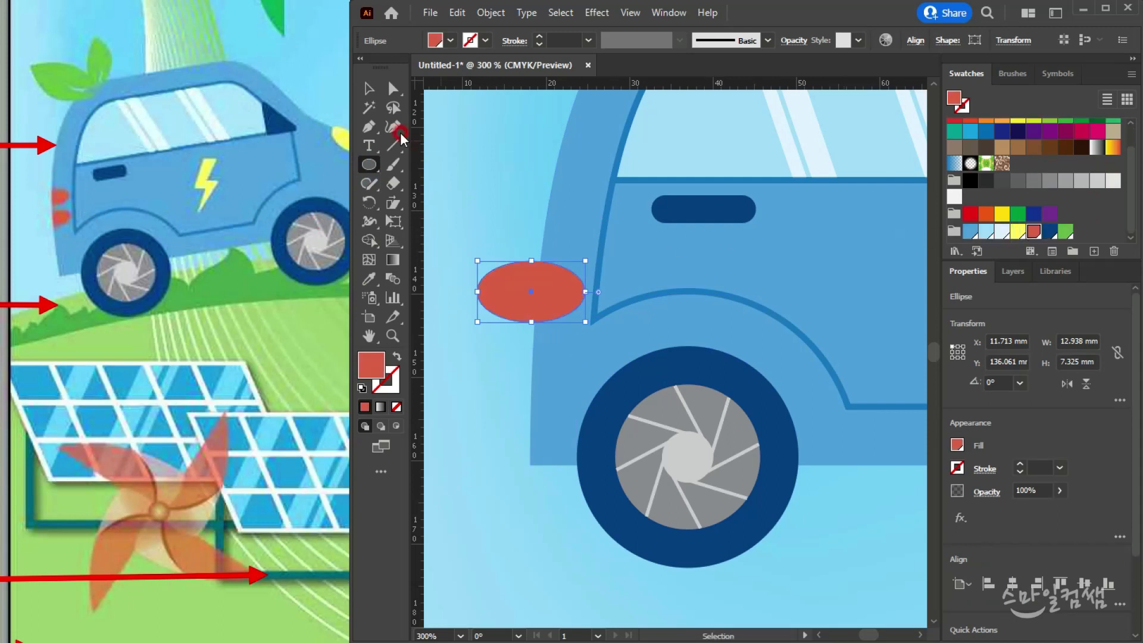
# Duplicate the red ellipse just above the original and remove the parts of both outside the car body with Shape Builder.
pyautogui.click(368, 88)
pyautogui.moveTo(554, 299); pyautogui.dragTo(564, 232)
pyautogui.keyDown('shift'); pyautogui.click(555, 300); pyautogui.keyUp('shift')
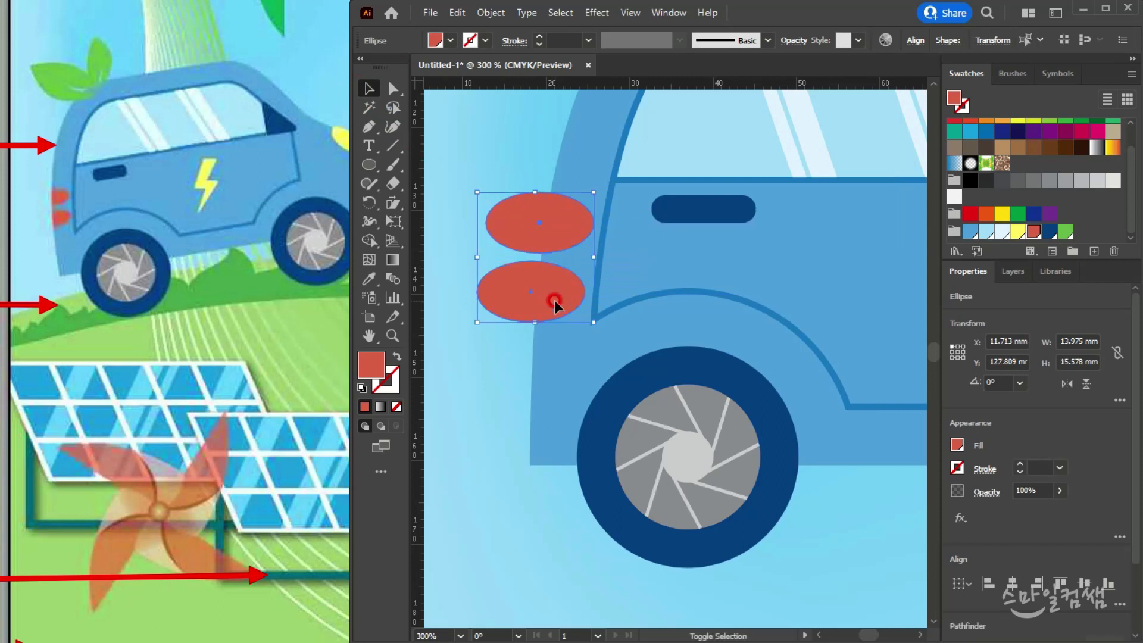
pyautogui.keyDown('shift'); pyautogui.click(555, 364); pyautogui.keyUp('shift')
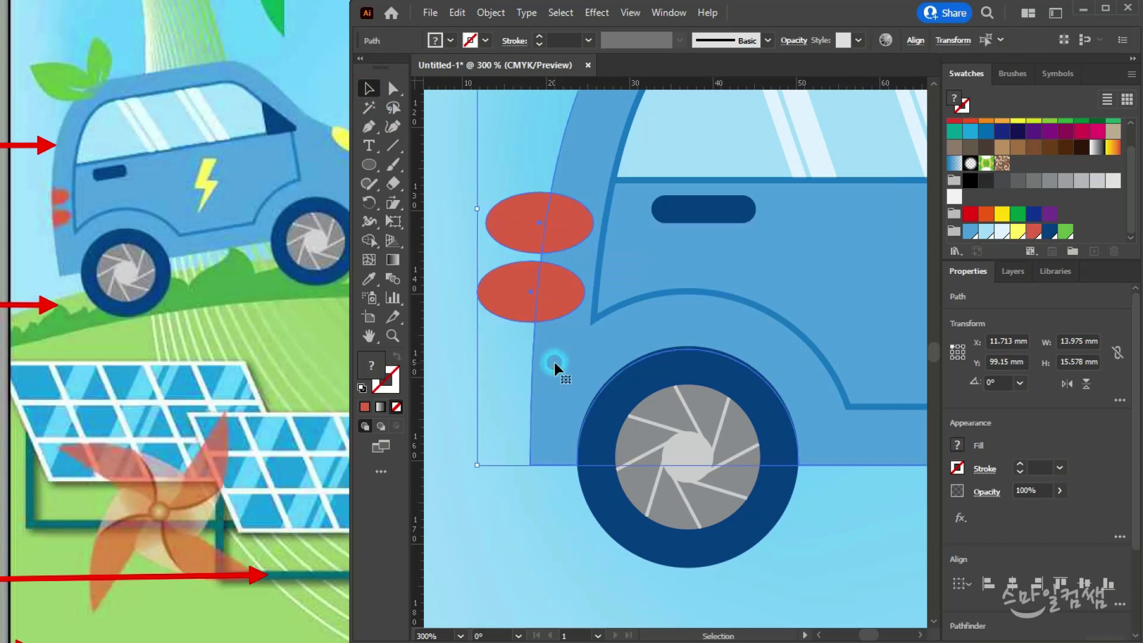
pyautogui.click(510, 201)
pyautogui.click(490, 291)
pyautogui.click(511, 198)
pyautogui.click(377, 246)
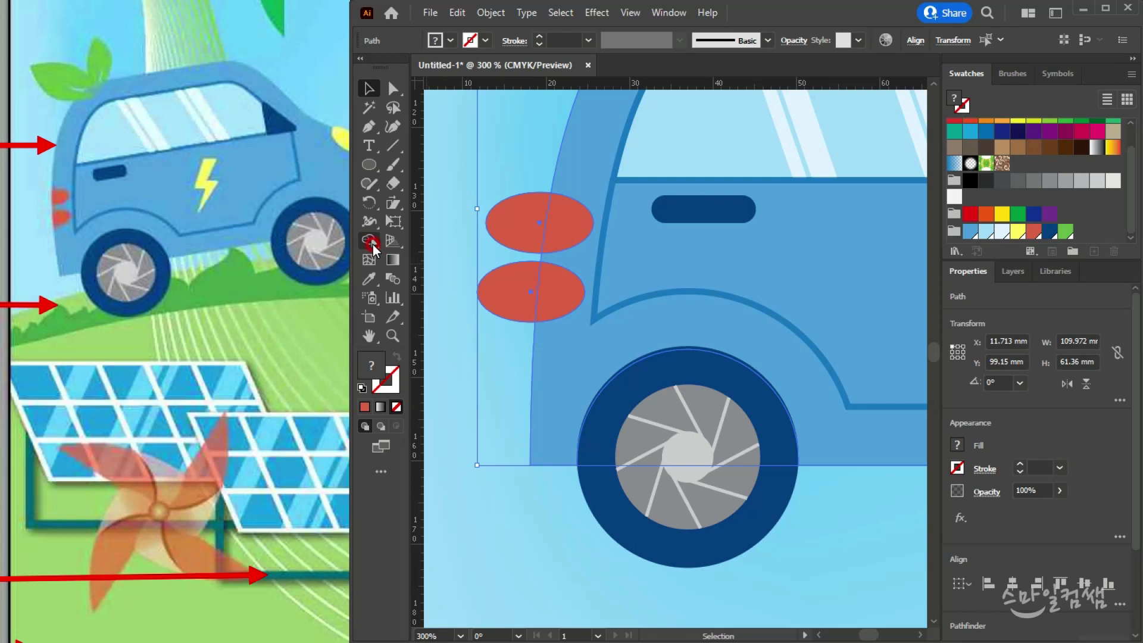
pyautogui.click(371, 243)
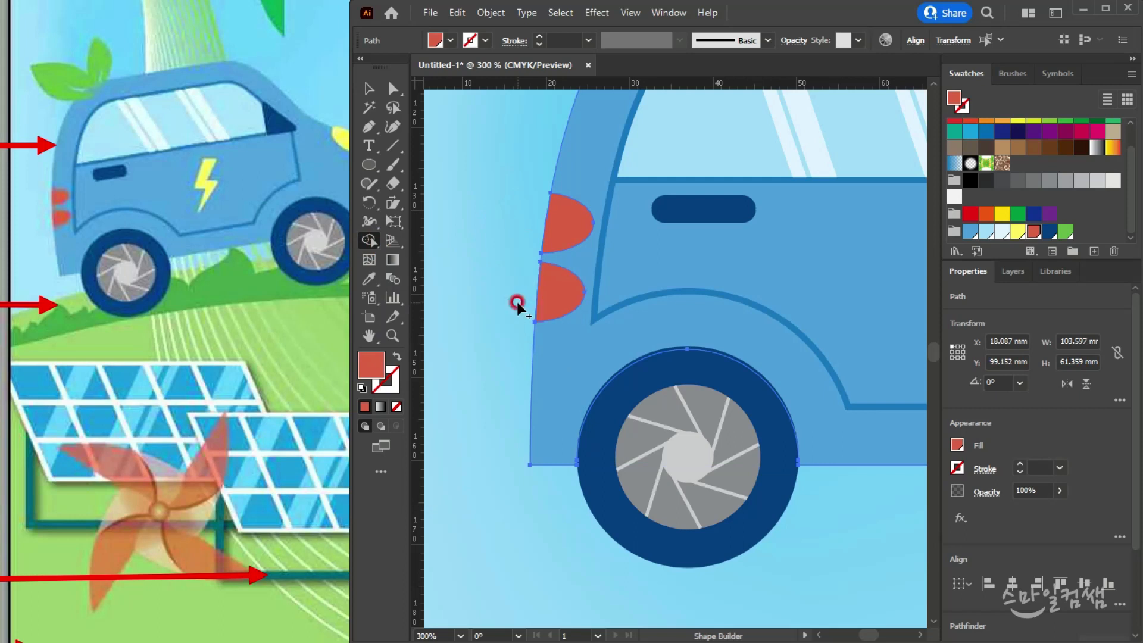
pyautogui.click(368, 88)
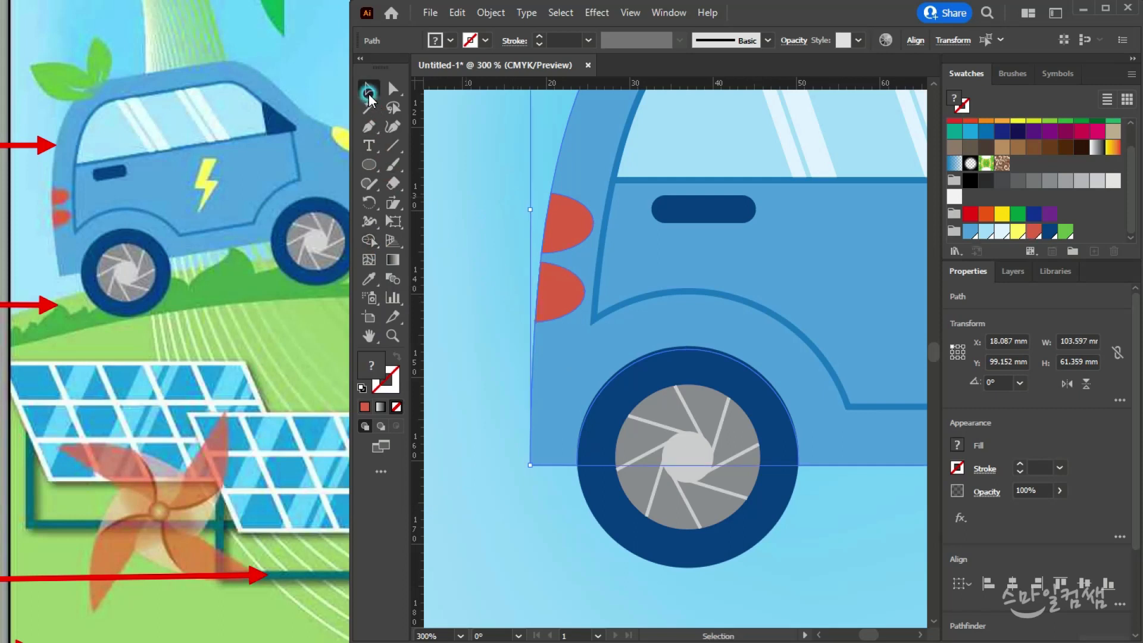
pyautogui.click(458, 181)
# Try moving the upper tail light away from the car body, and undo each move.
pyautogui.moveTo(575, 236); pyautogui.dragTo(537, 250)
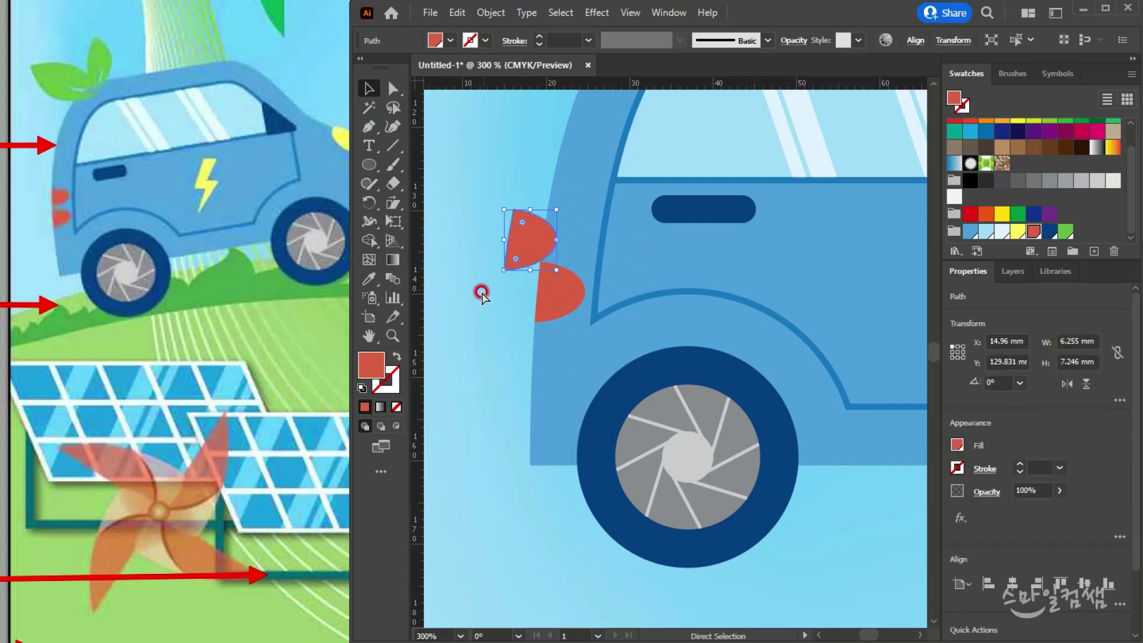
pyautogui.hotkey('ctrl', 'z')
pyautogui.click(478, 340)
pyautogui.moveTo(731, 265); pyautogui.dragTo(651, 334)
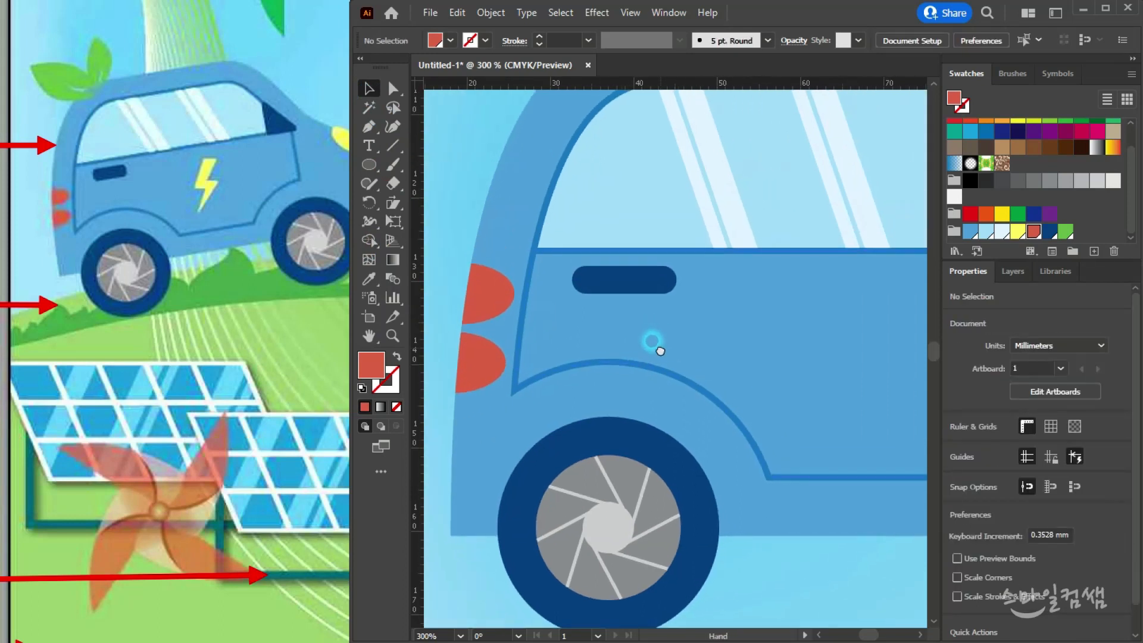
pyautogui.click(524, 302)
pyautogui.moveTo(487, 304); pyautogui.dragTo(430, 369)
pyautogui.hotkey('ctrl', 'z')
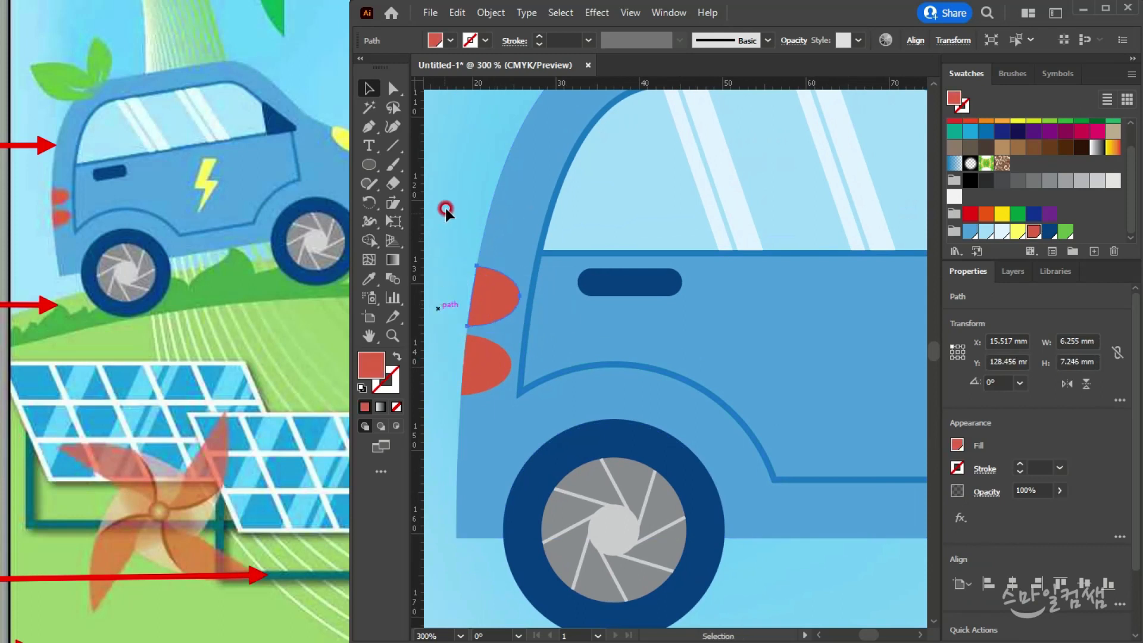
pyautogui.click(636, 374)
# Draw a small upright headlight ellipse on the front of the car body and rotate it about 38° to follow the hood.
pyautogui.scroll(-4, 636, 373)
pyautogui.moveTo(686, 387); pyautogui.dragTo(658, 255)
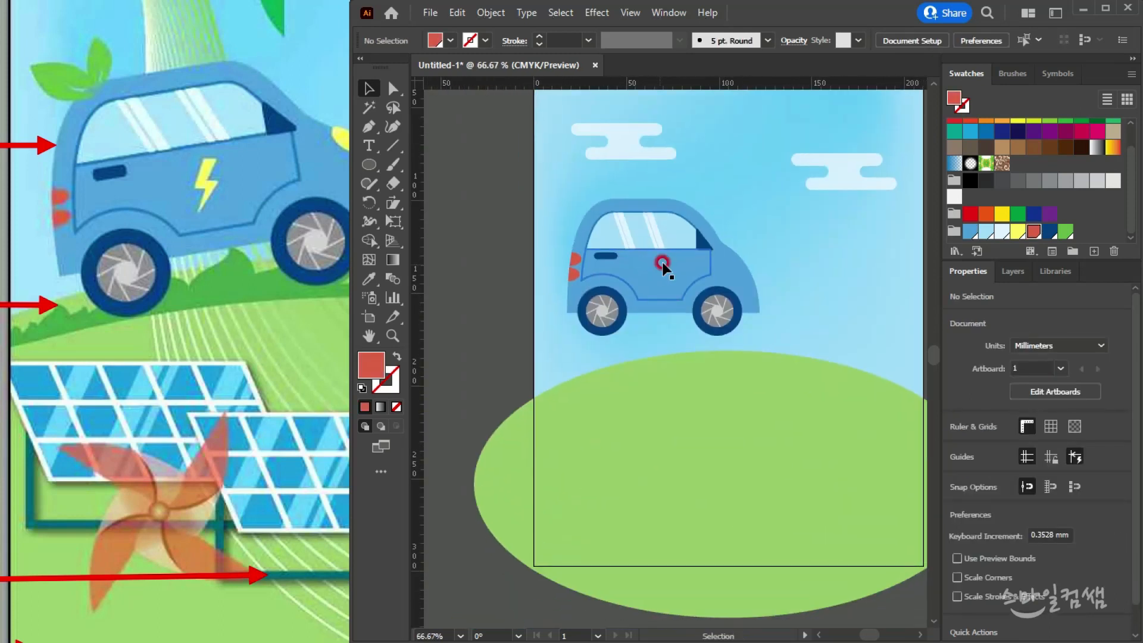
pyautogui.scroll(2, 706, 267)
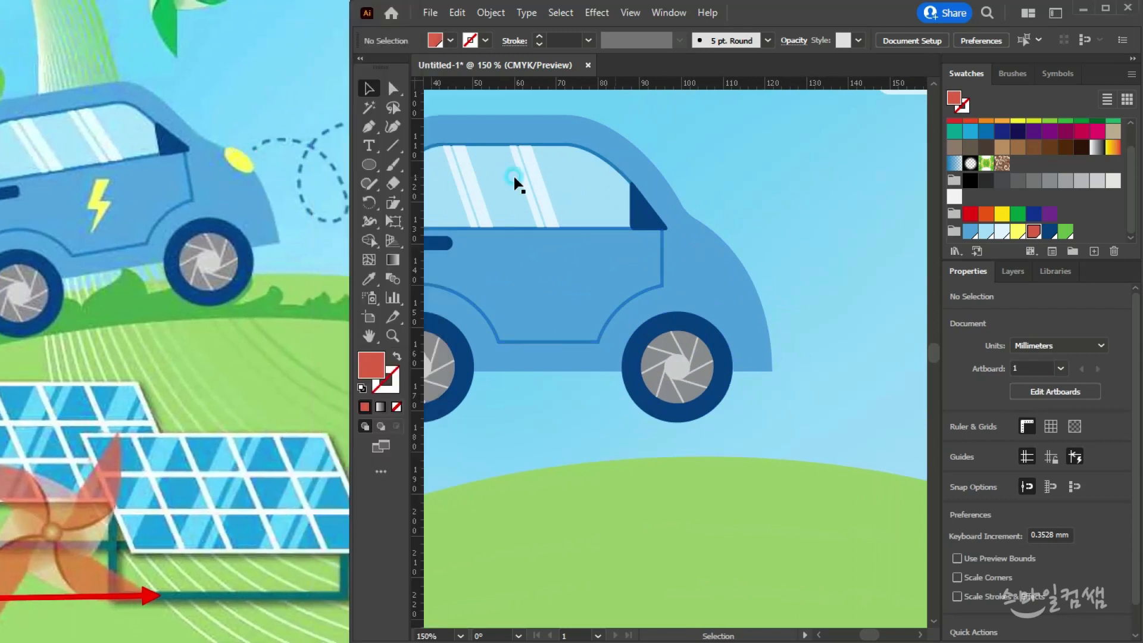
pyautogui.click(369, 164)
pyautogui.moveTo(694, 218); pyautogui.dragTo(725, 276)
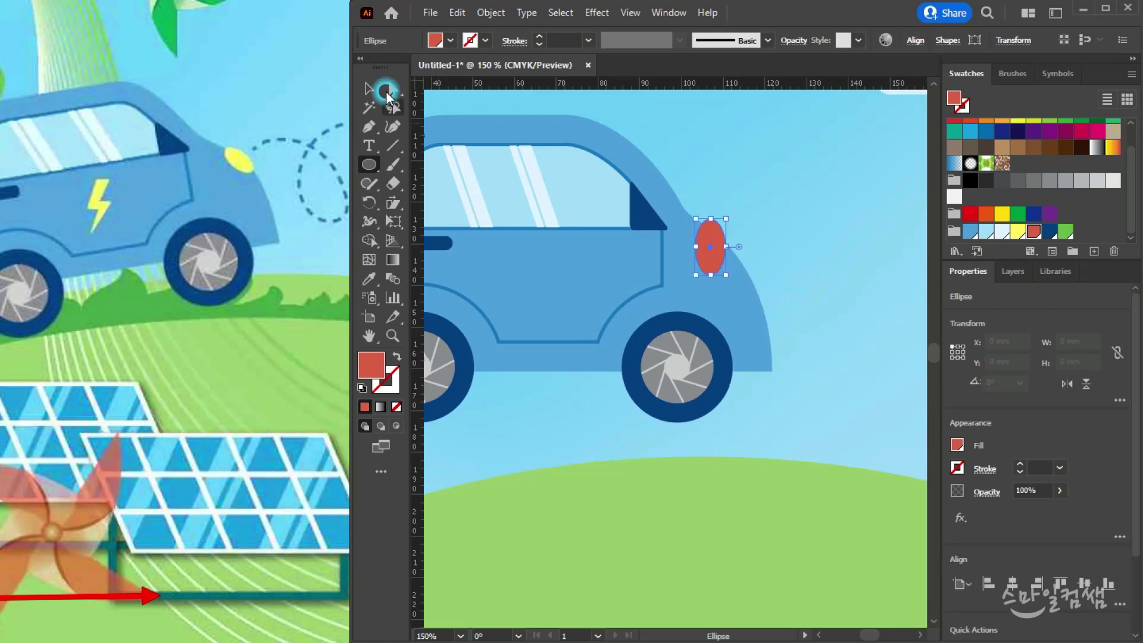
pyautogui.press('v')
pyautogui.scroll(2, 707, 229)
pyautogui.moveTo(747, 193); pyautogui.dragTo(703, 195)
pyautogui.moveTo(732, 295); pyautogui.dragTo(763, 272)
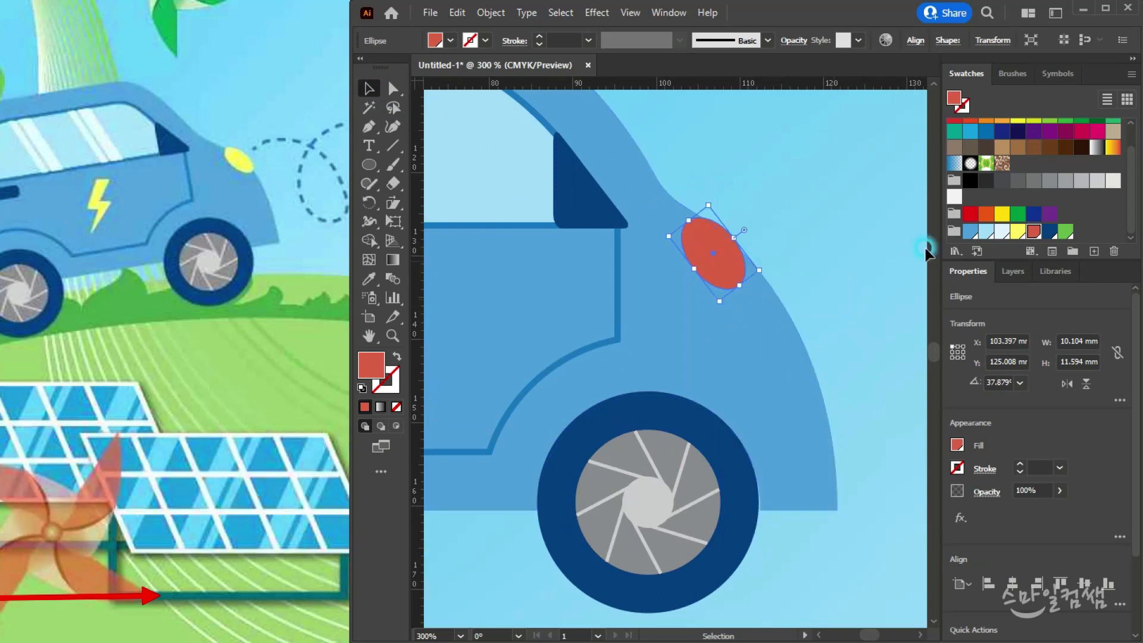
# Fill the headlight ellipse with the yellow swatch and fine-tune its fit along the front edge of the body.
pyautogui.click(1010, 228)
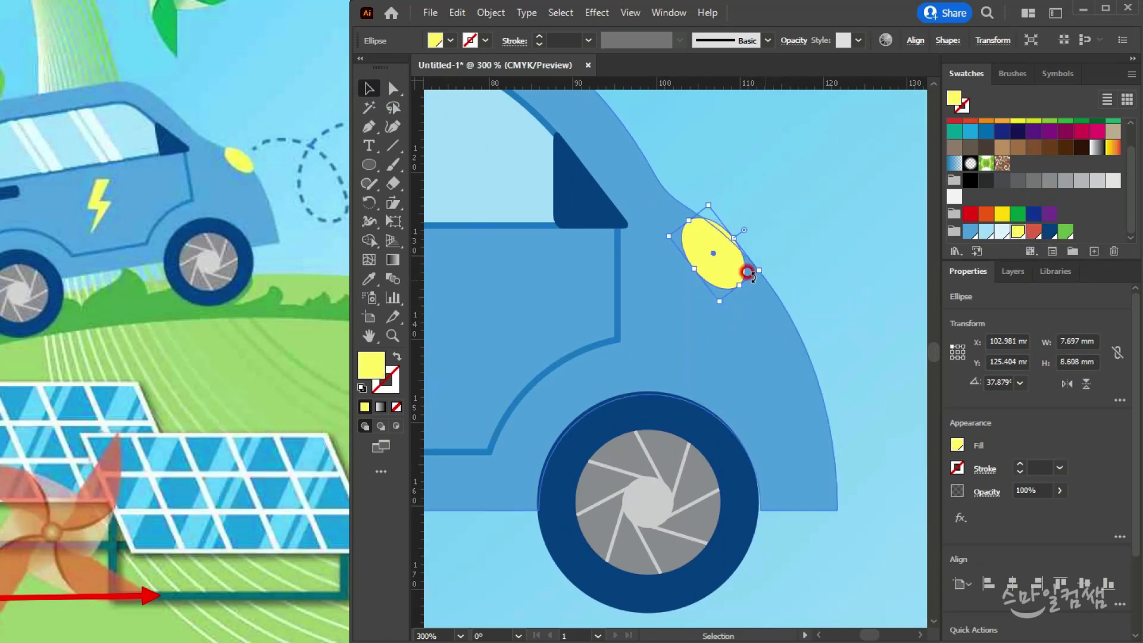
pyautogui.moveTo(693, 267); pyautogui.dragTo(743, 256)
pyautogui.scroll(2, 739, 277)
pyautogui.click(834, 219)
pyautogui.scroll(-4, 816, 280)
pyautogui.moveTo(681, 347); pyautogui.dragTo(753, 334)
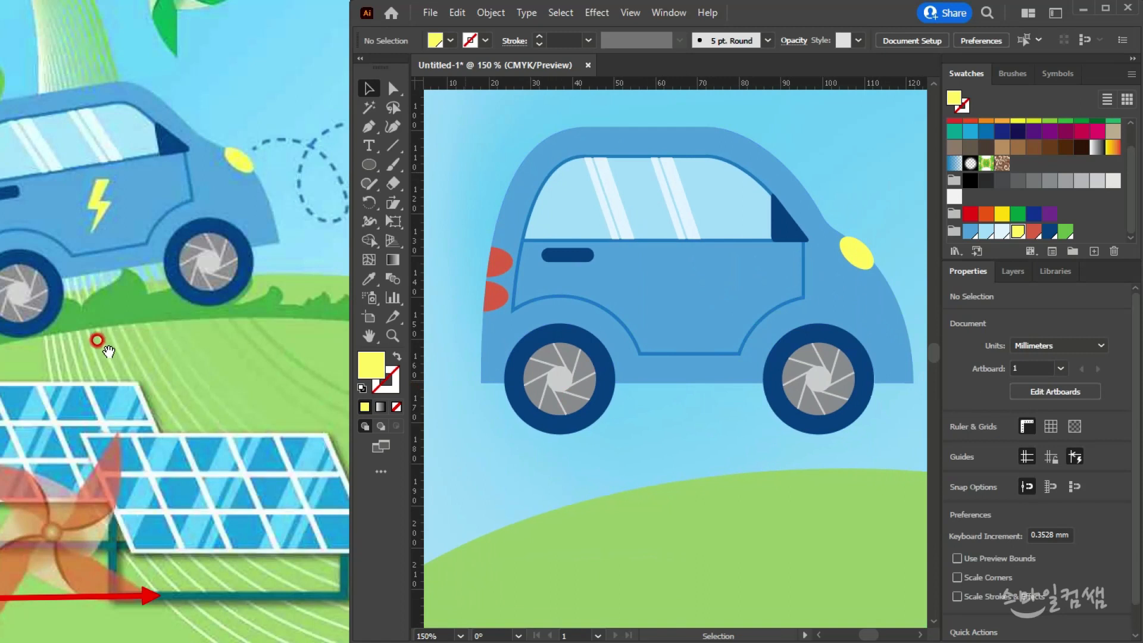
# Examine the two-leaf sprout on the rear of the car roof in the reference poster.
pyautogui.scroll(-3, 161, 342)
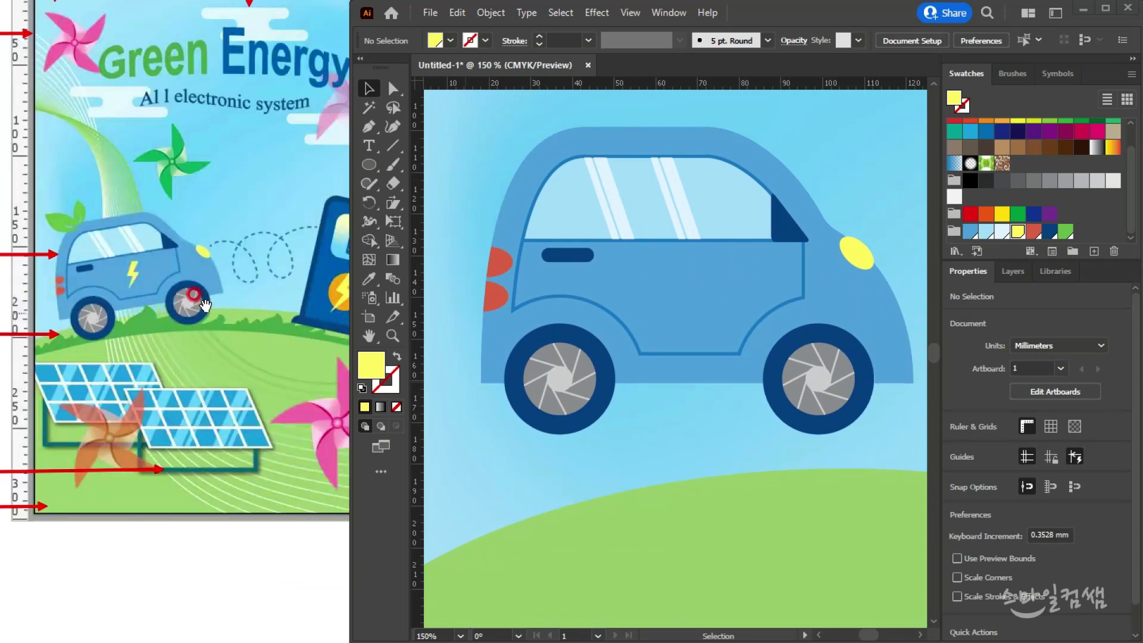
pyautogui.click(201, 187)
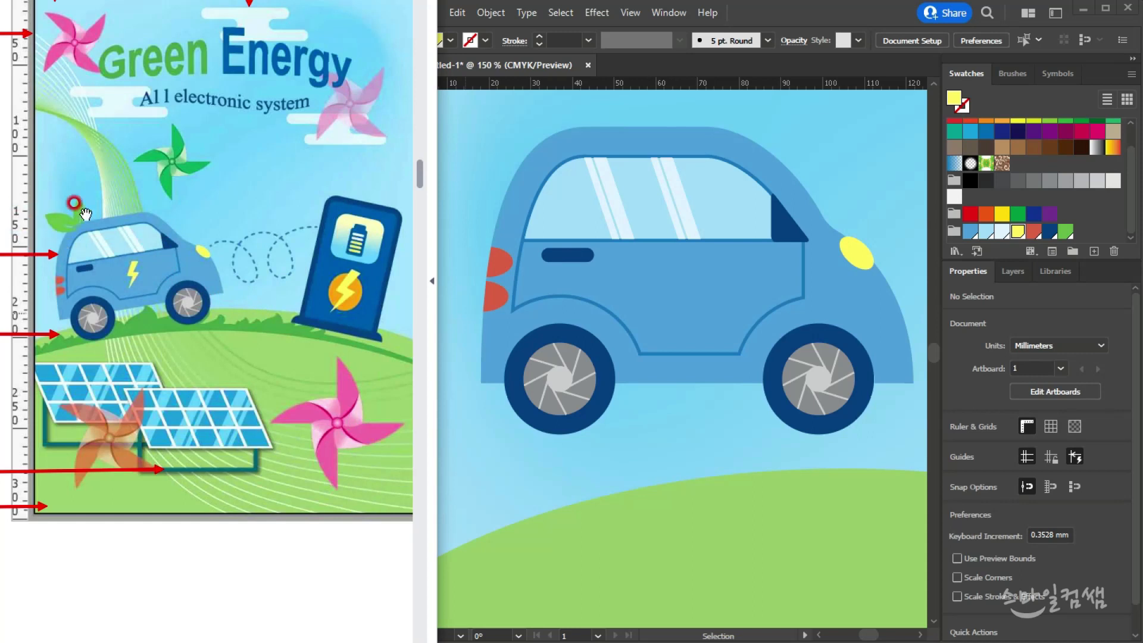
pyautogui.scroll(3, 93, 226)
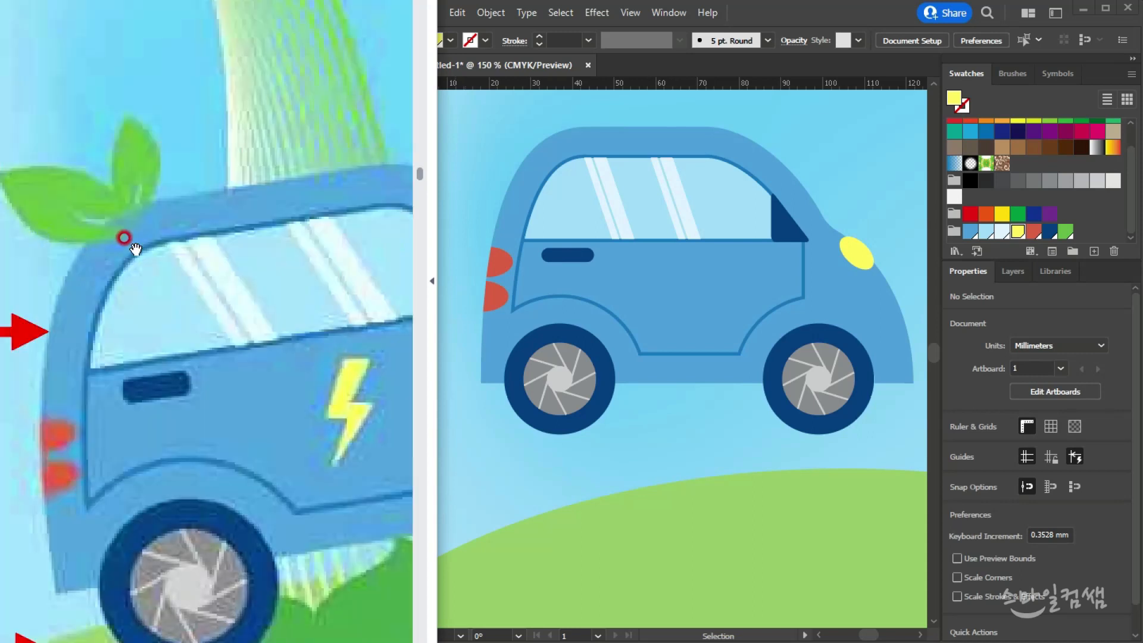
pyautogui.scroll(-2, 137, 250)
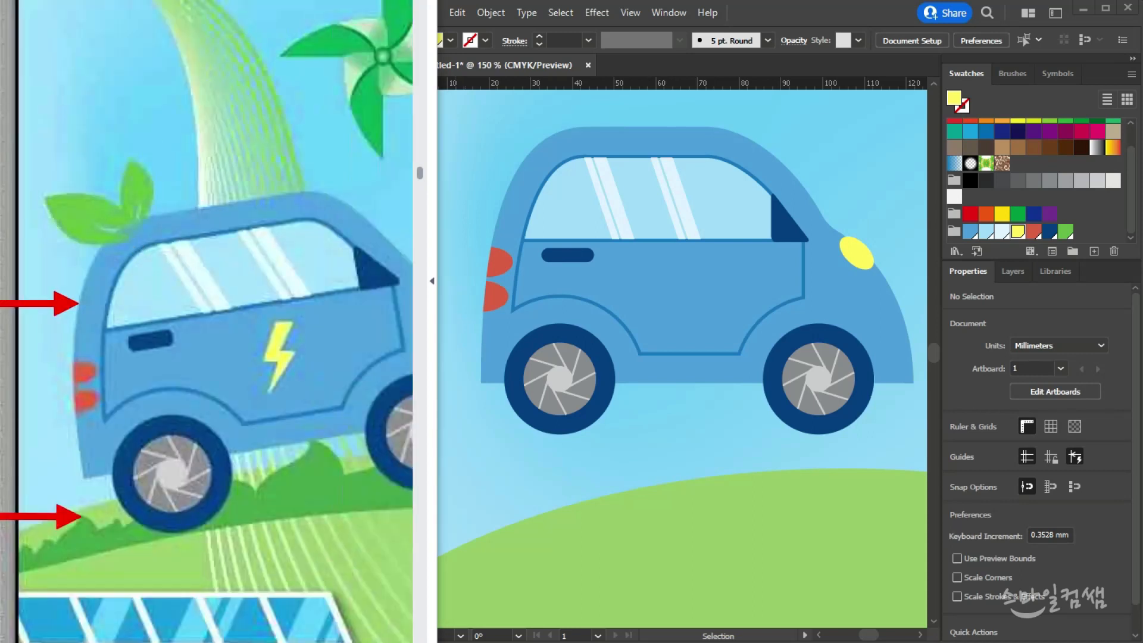
pyautogui.click(735, 323)
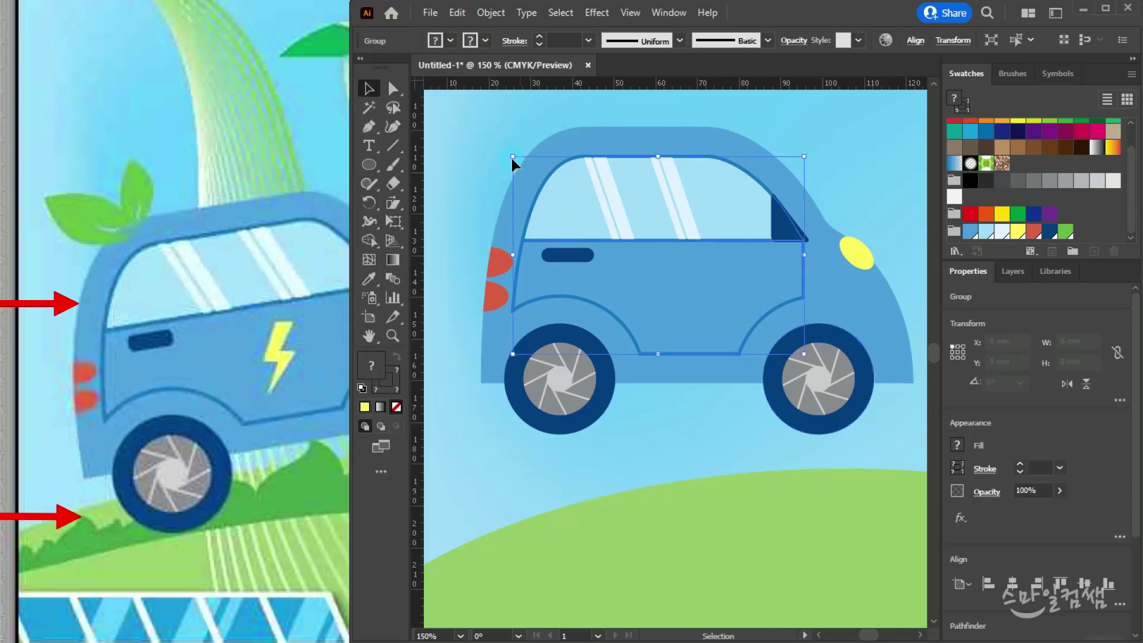
pyautogui.scroll(3, 559, 148)
pyautogui.moveTo(560, 148); pyautogui.dragTo(672, 324)
pyautogui.scroll(-1, 580, 276)
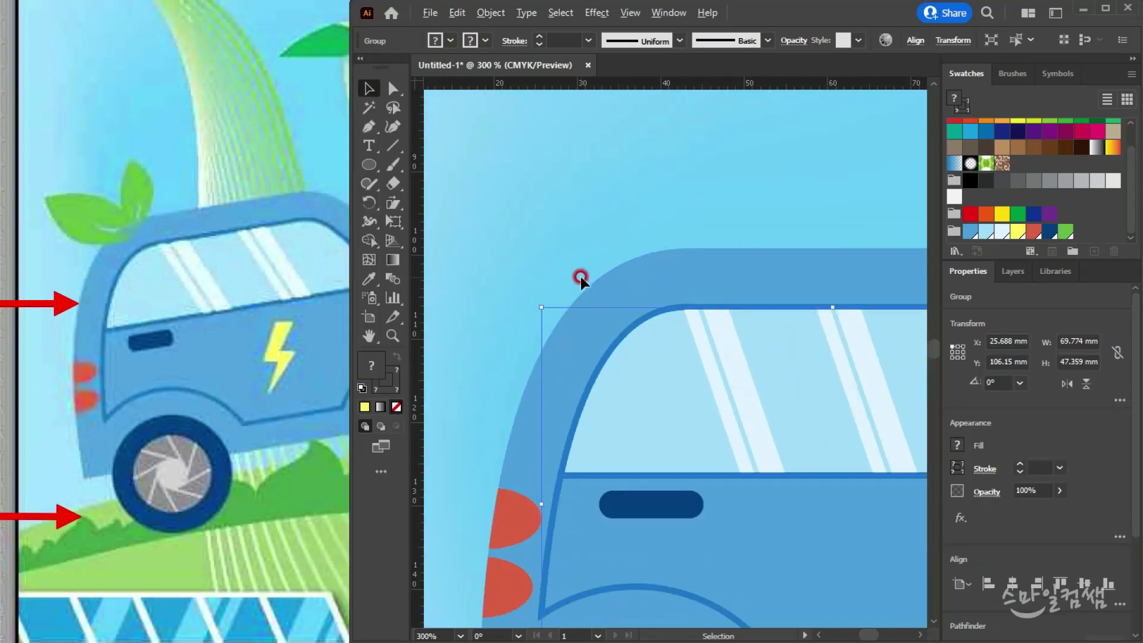
pyautogui.moveTo(540, 226); pyautogui.dragTo(536, 191)
# Draw a closed, pointed leaf about 12 mm wide with a curved notch at its base, above the car's rear roof, using the Pen tool.
pyautogui.click(369, 127)
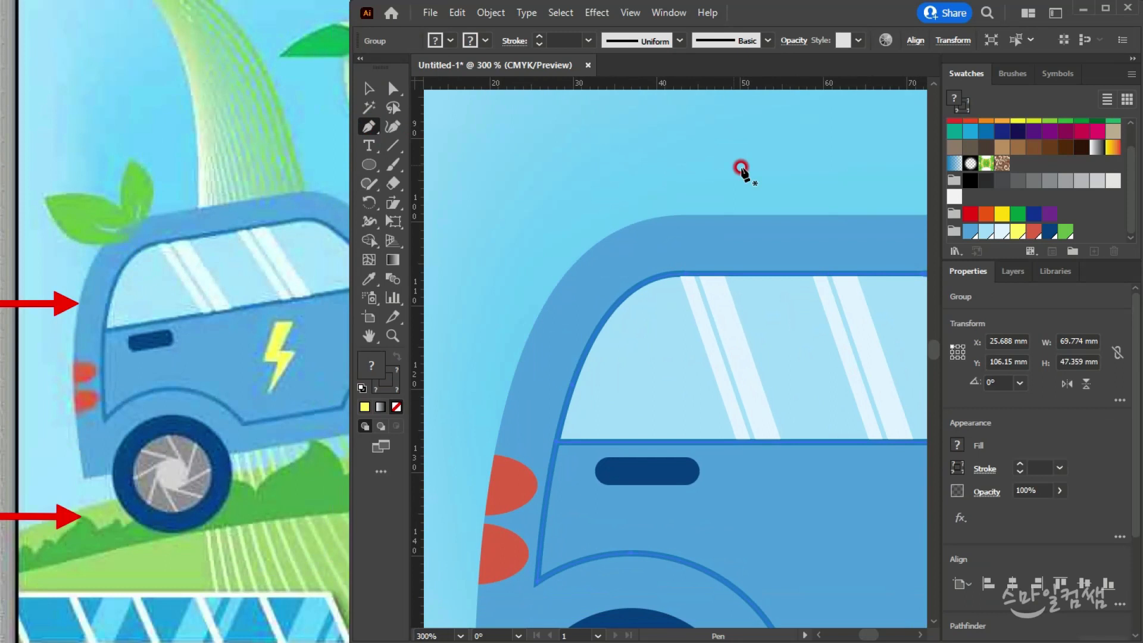
pyautogui.keyDown('ctrl'); pyautogui.click(571, 137); pyautogui.keyUp('ctrl')
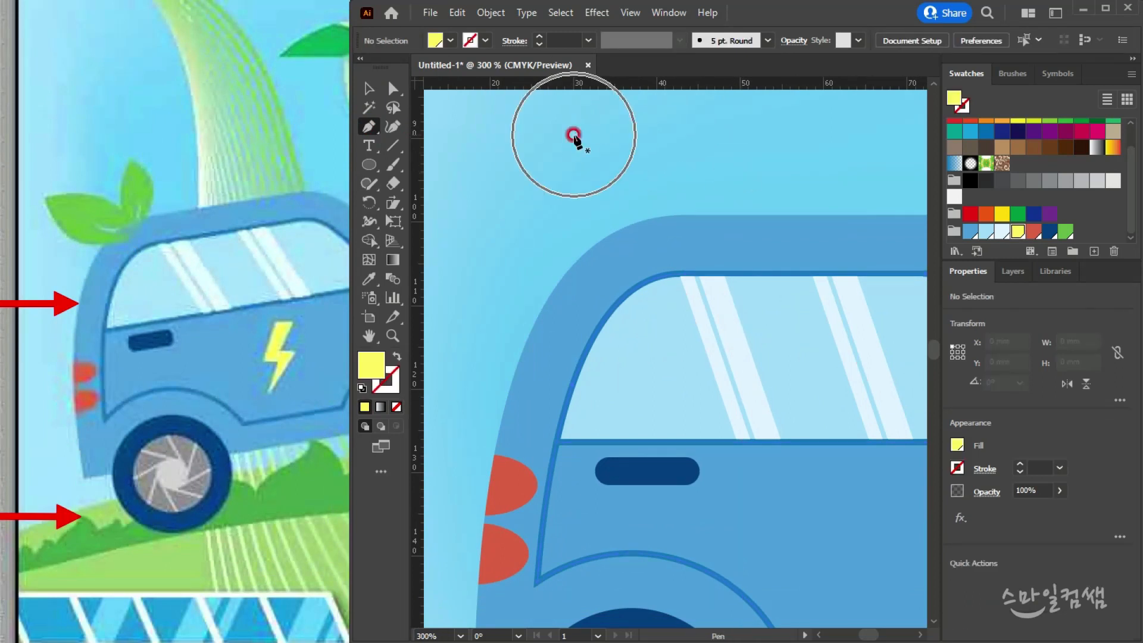
pyautogui.moveTo(548, 118); pyautogui.dragTo(550, 137)
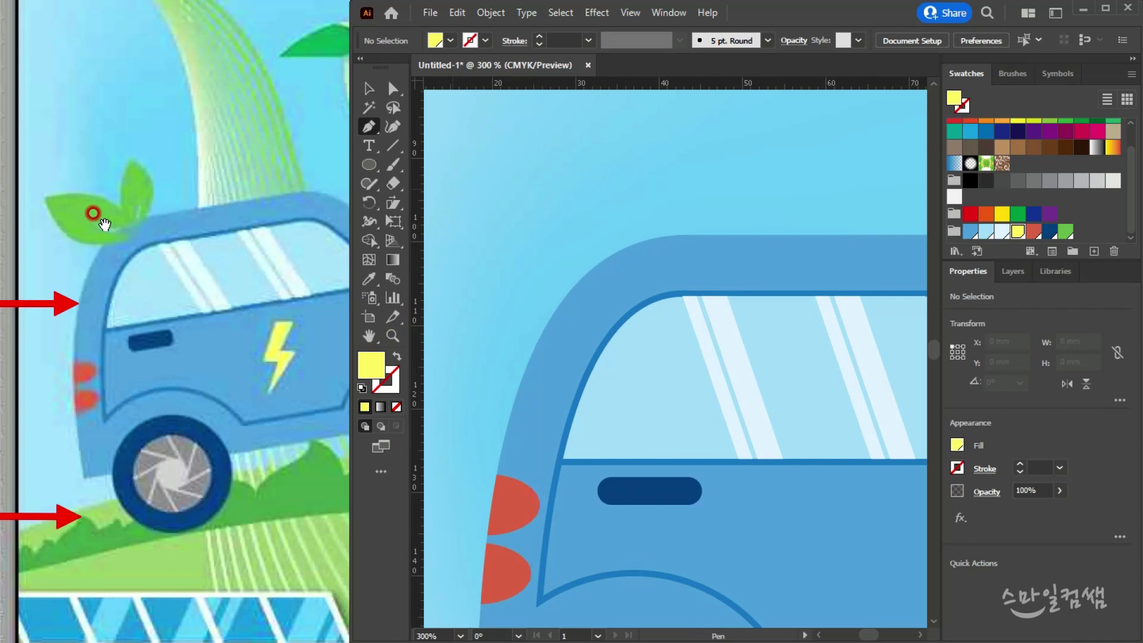
pyautogui.click(502, 123)
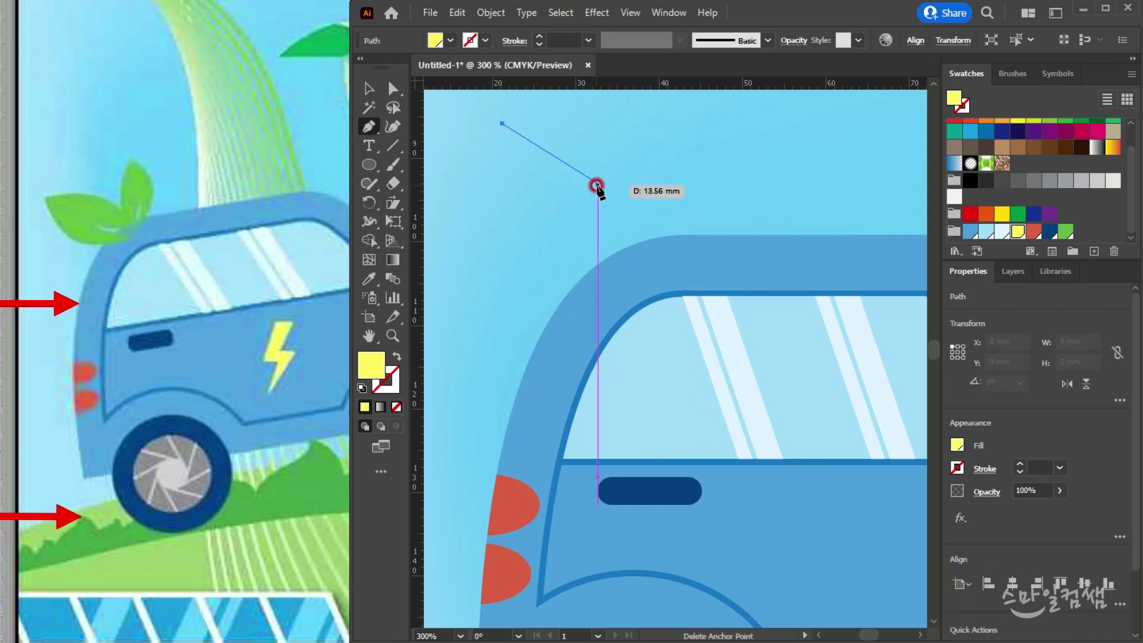
pyautogui.moveTo(601, 197); pyautogui.dragTo(613, 268)
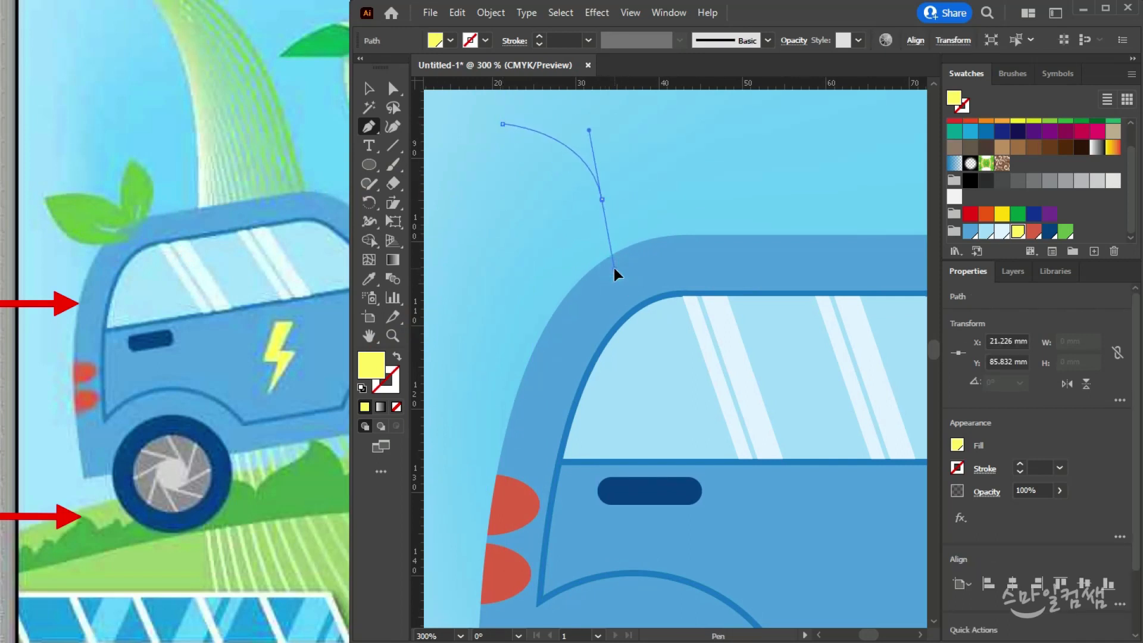
pyautogui.click(560, 169)
pyautogui.click(558, 169)
pyautogui.click(589, 204)
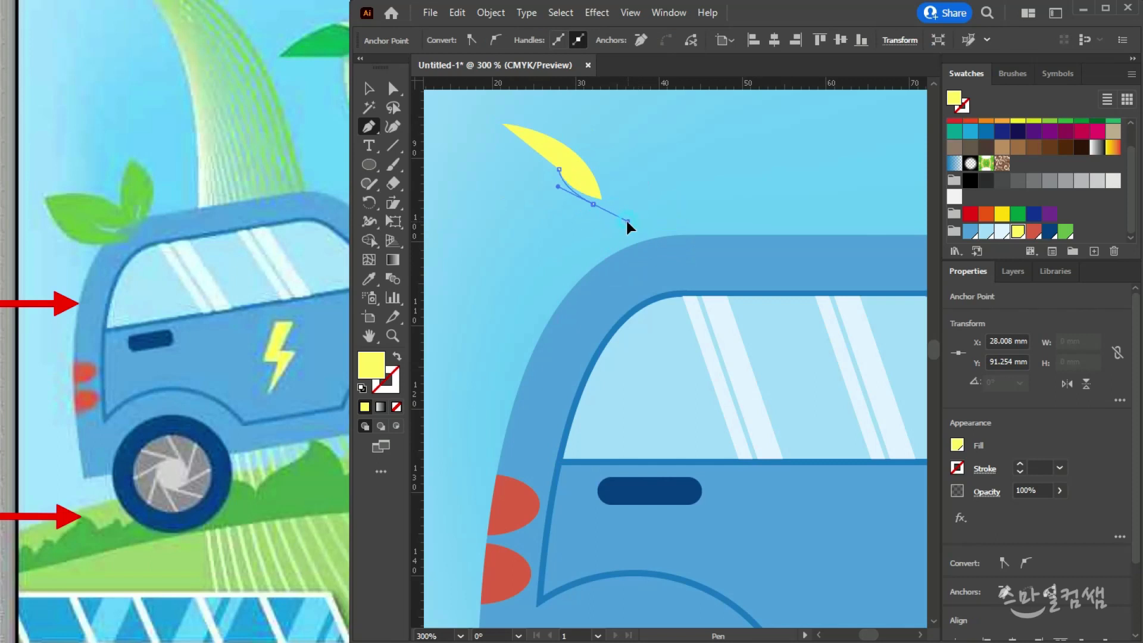
pyautogui.click(594, 205)
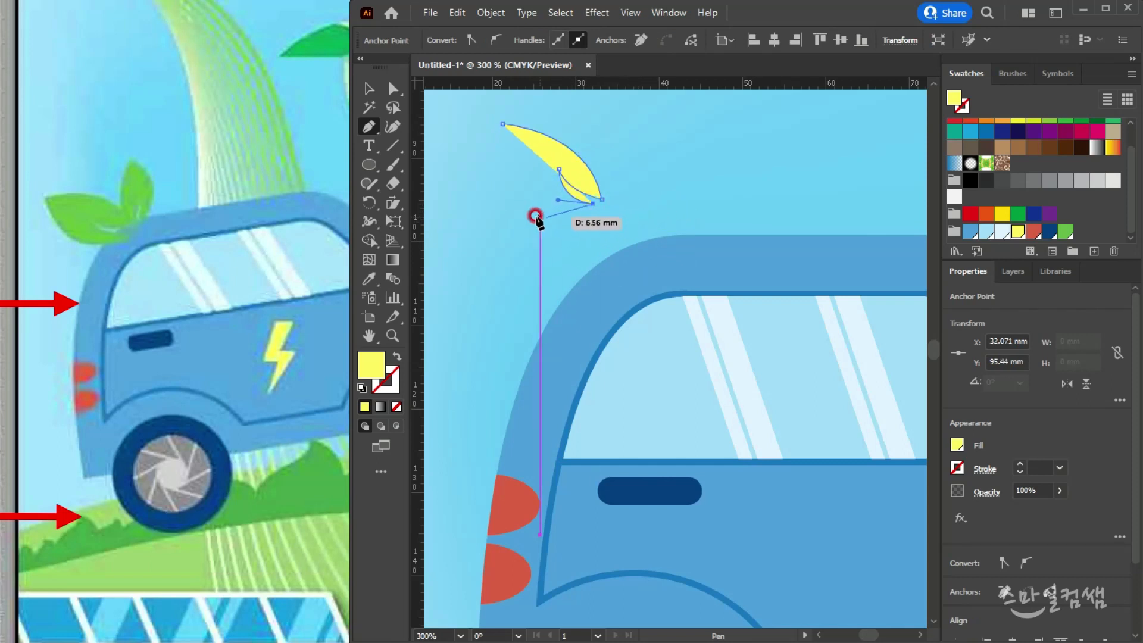
pyautogui.click(502, 126)
pyautogui.moveTo(551, 223); pyautogui.dragTo(561, 313)
pyautogui.moveTo(513, 214); pyautogui.dragTo(520, 312)
pyautogui.moveTo(506, 113); pyautogui.dragTo(526, 111)
# Refine the leaf's notch, base points and outer tip by adjusting its anchors, and fill it with the green swatch.
pyautogui.click(397, 93)
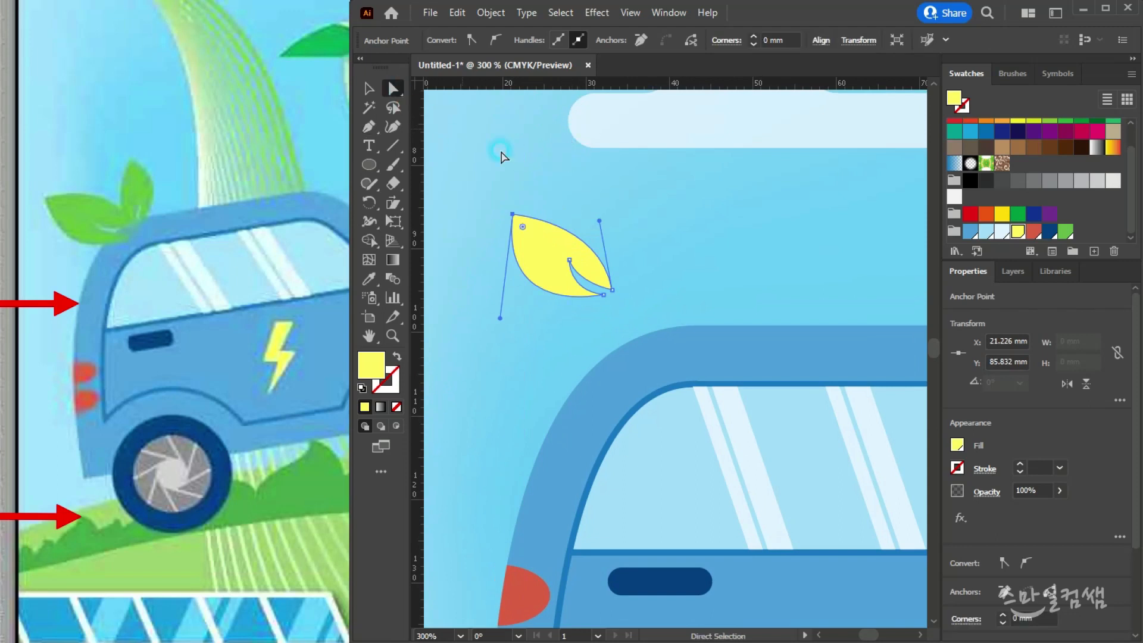
pyautogui.click(581, 199)
pyautogui.scroll(2, 576, 258)
pyautogui.click(560, 260)
pyautogui.moveTo(560, 260); pyautogui.dragTo(587, 232)
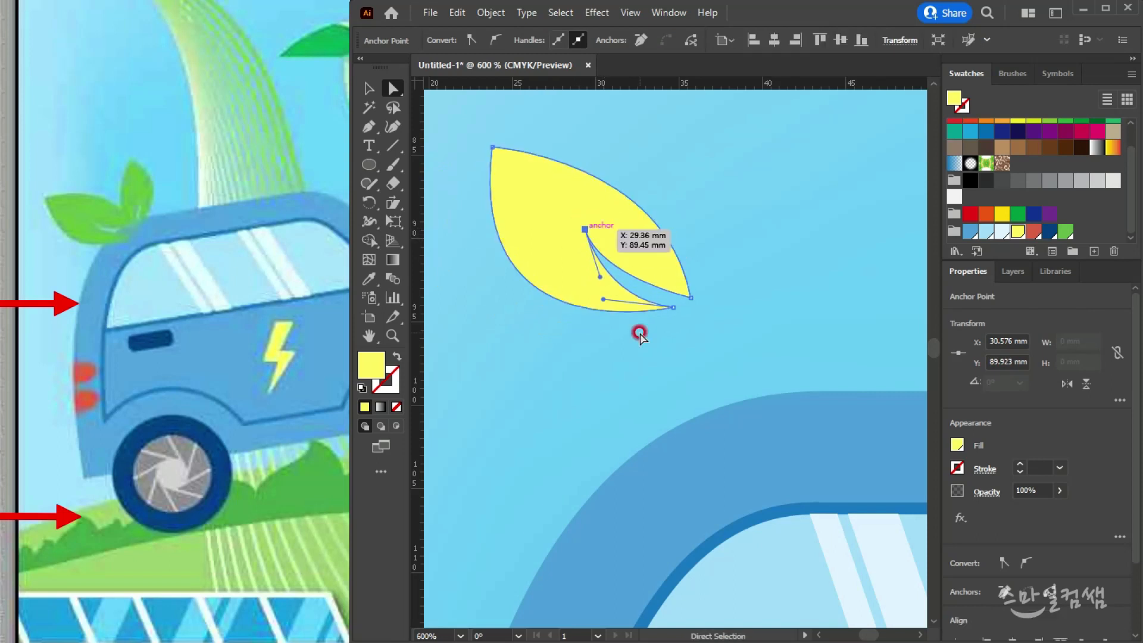
pyautogui.moveTo(674, 308); pyautogui.dragTo(691, 313)
pyautogui.moveTo(620, 305)
pyautogui.mouseDown()
pyautogui.moveTo(566, 312)
pyautogui.moveTo(606, 301)
pyautogui.mouseUp()
pyautogui.moveTo(466, 355); pyautogui.dragTo(474, 393)
pyautogui.moveTo(493, 147)
pyautogui.mouseDown()
pyautogui.moveTo(485, 178)
pyautogui.moveTo(502, 154)
pyautogui.moveTo(495, 160)
pyautogui.mouseUp()
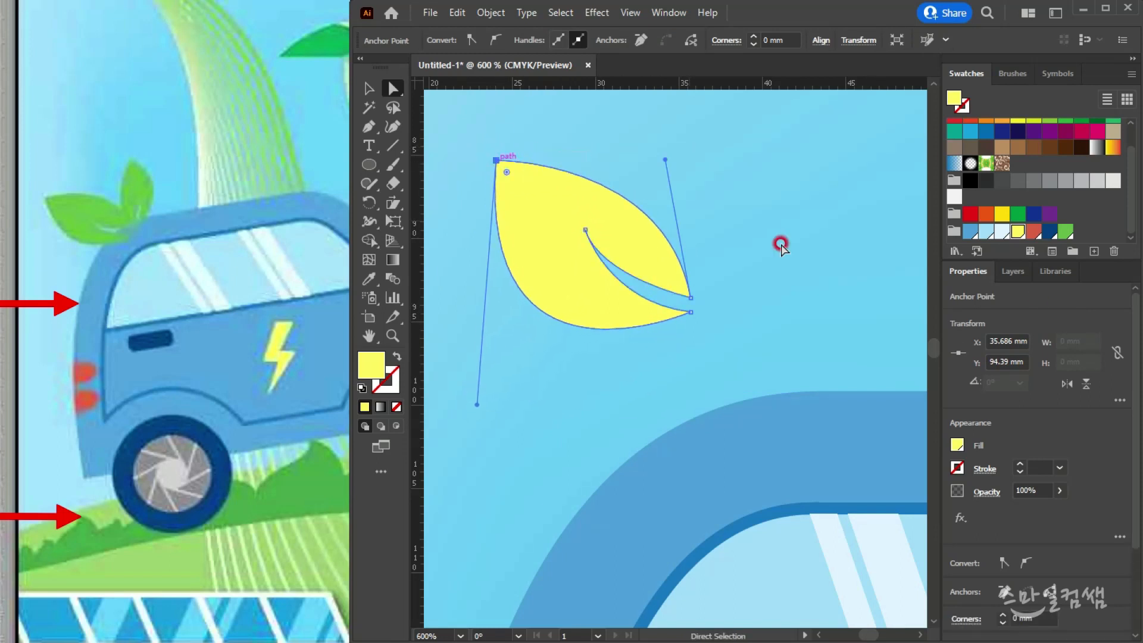
pyautogui.click(1065, 230)
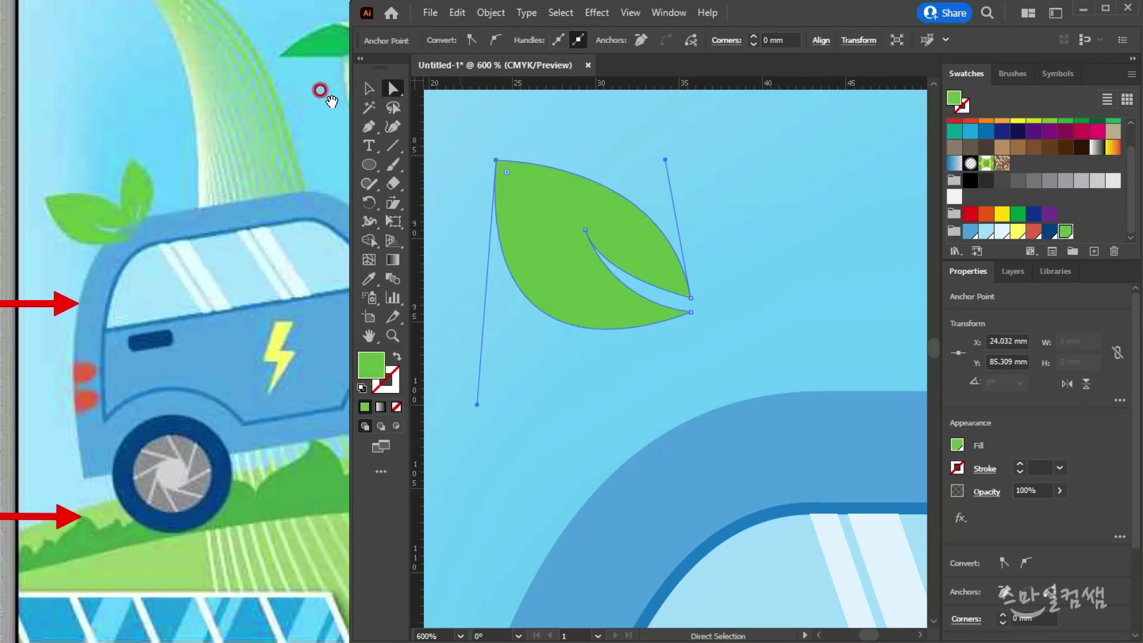
pyautogui.click(371, 89)
pyautogui.click(785, 253)
# Duplicate the leaf, mirror and shrink the copy to about 8 by 7 mm, and tilt it against the first leaf's base.
pyautogui.click(163, 242)
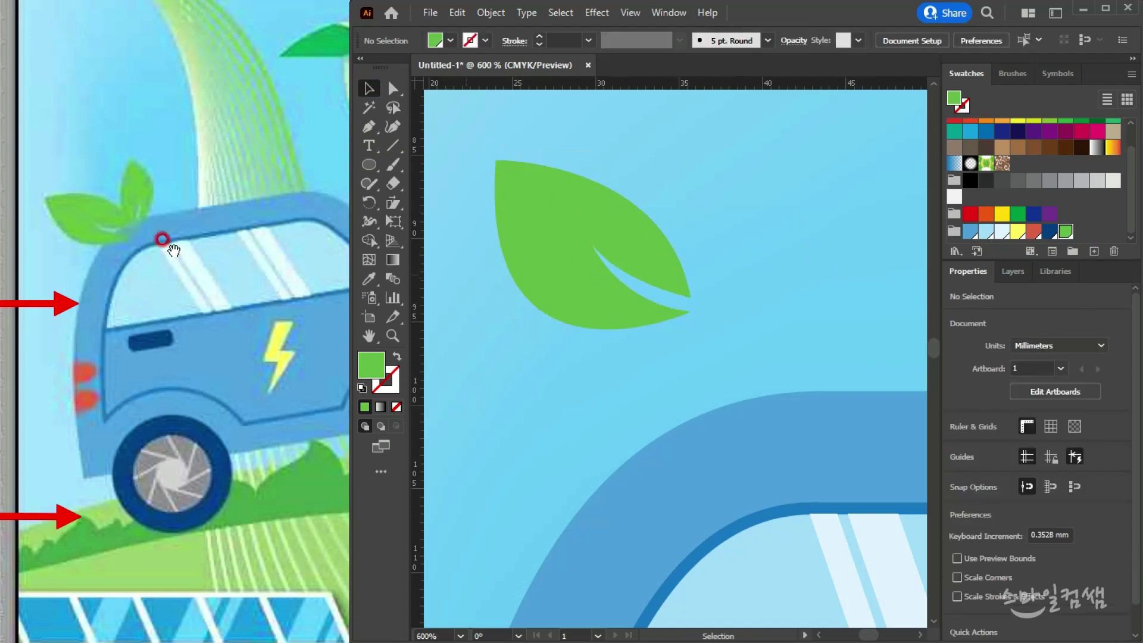
pyautogui.click(592, 304)
pyautogui.moveTo(623, 313)
pyautogui.mouseDown()
pyautogui.moveTo(592, 326)
pyautogui.moveTo(483, 296)
pyautogui.moveTo(643, 318)
pyautogui.mouseUp()
pyautogui.scroll(-2, 592, 327)
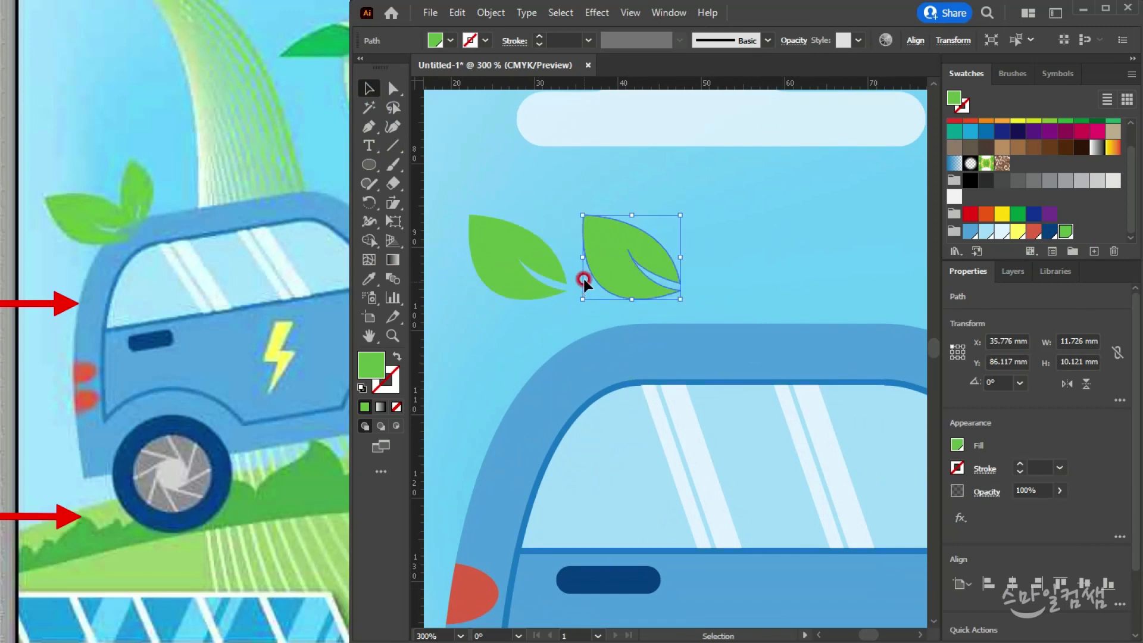
pyautogui.moveTo(583, 259); pyautogui.dragTo(778, 273)
pyautogui.moveTo(775, 212); pyautogui.dragTo(614, 213)
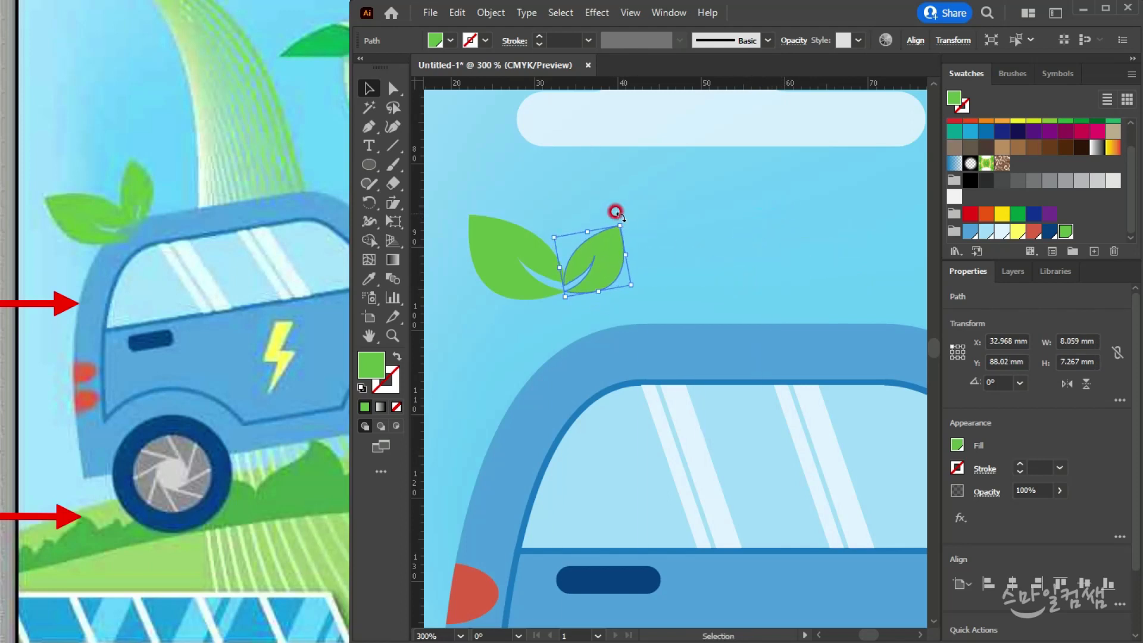
pyautogui.scroll(3, 577, 240)
pyautogui.moveTo(682, 313)
pyautogui.mouseDown()
pyautogui.moveTo(674, 300)
pyautogui.moveTo(676, 319)
pyautogui.moveTo(686, 311)
pyautogui.mouseUp()
pyautogui.scroll(-3, 679, 348)
pyautogui.click(777, 369)
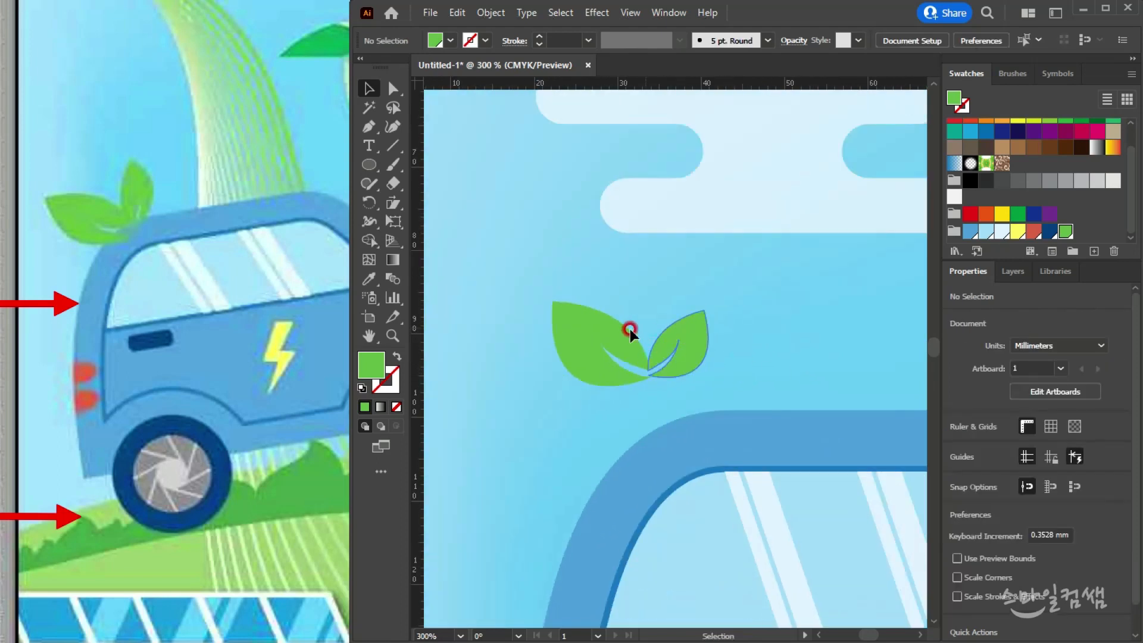
# Rotate both leaves together counterclockwise and seat them on the rear corner of the car roof.
pyautogui.click(699, 343)
pyautogui.moveTo(704, 303); pyautogui.dragTo(670, 351)
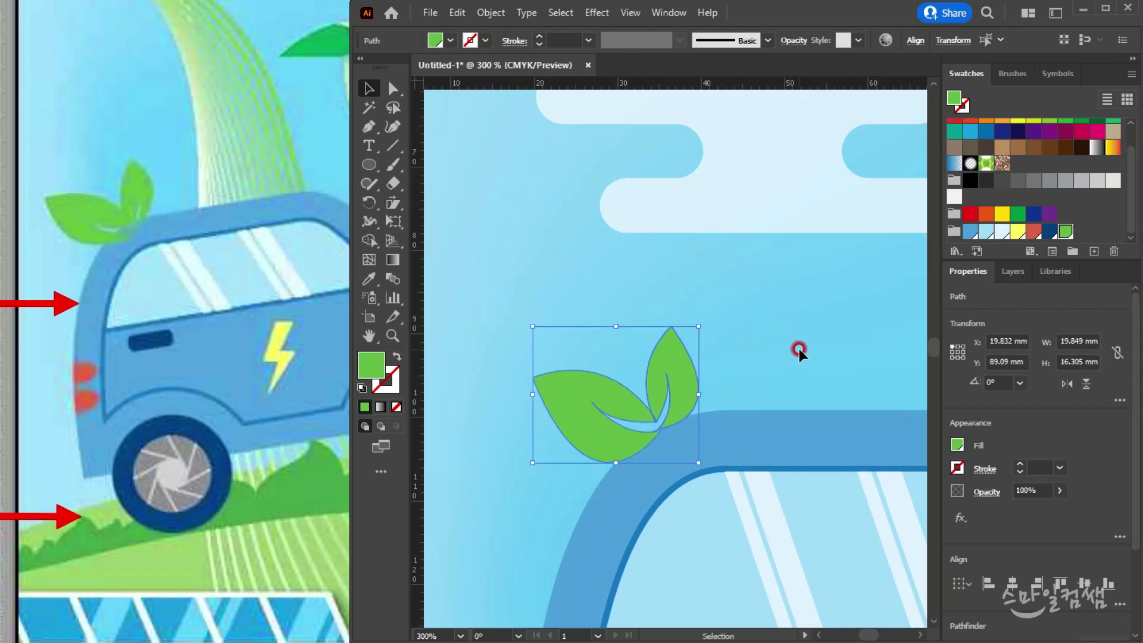
pyautogui.moveTo(533, 399); pyautogui.dragTo(536, 377)
pyautogui.click(774, 345)
pyautogui.hotkey('ctrl', '-')
pyautogui.hotkey('ctrl', '-')
pyautogui.moveTo(818, 500); pyautogui.dragTo(682, 310)
# Examine the lightning bolt on the car door in the reference poster.
pyautogui.click(223, 331)
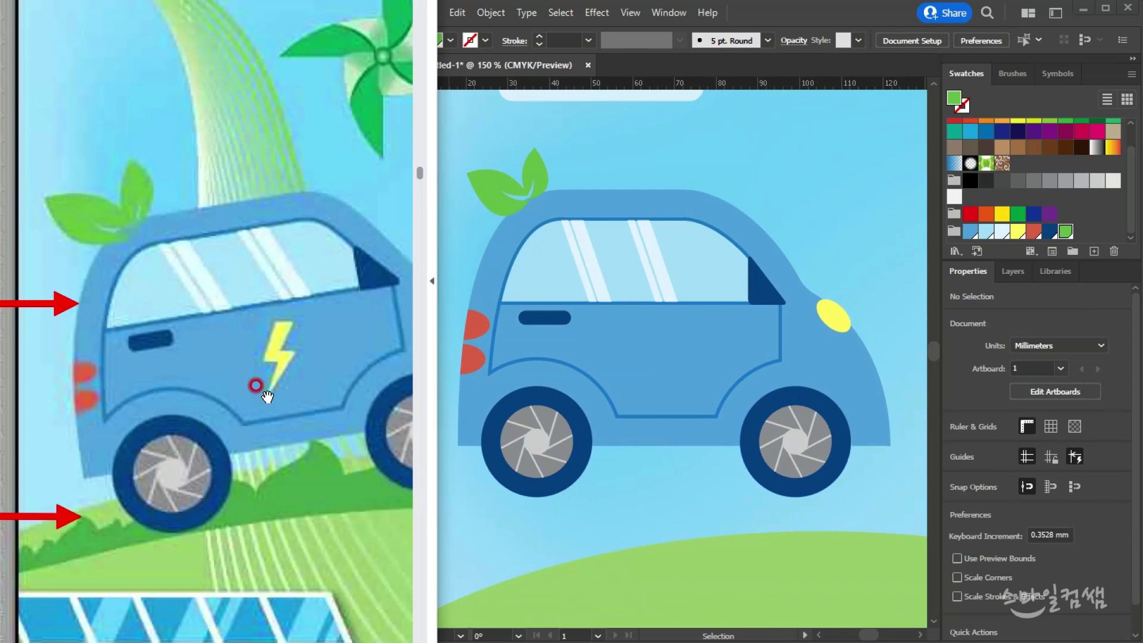
pyautogui.scroll(-2, 255, 377)
pyautogui.moveTo(359, 390); pyautogui.dragTo(253, 360)
pyautogui.moveTo(172, 312); pyautogui.dragTo(229, 299)
pyautogui.scroll(1, 186, 312)
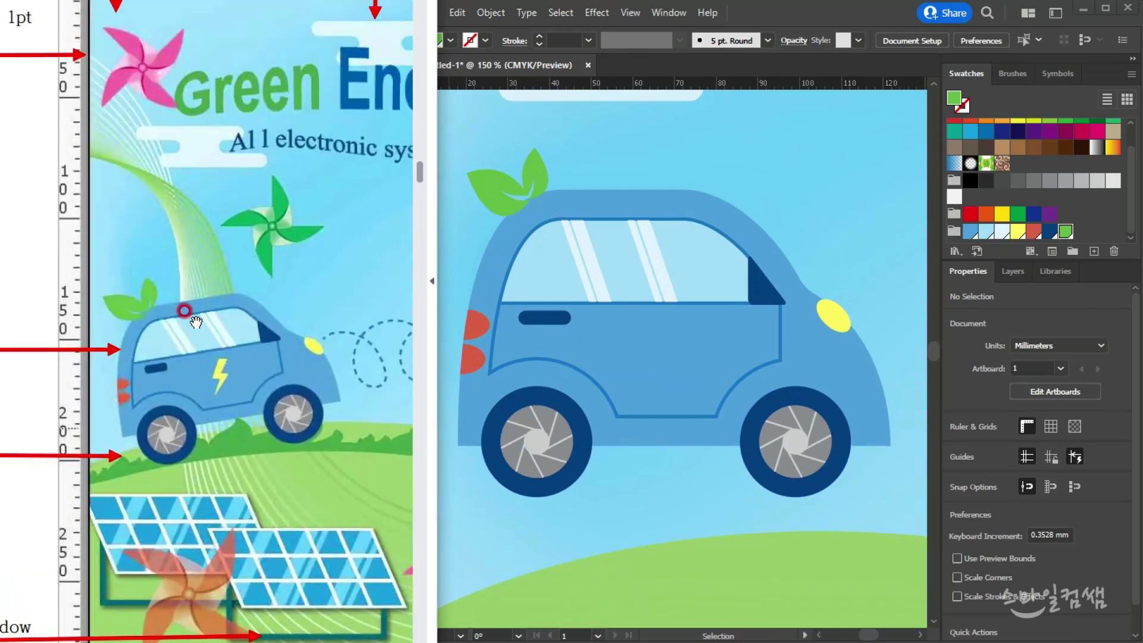
pyautogui.scroll(2, 216, 369)
pyautogui.moveTo(225, 379); pyautogui.dragTo(213, 319)
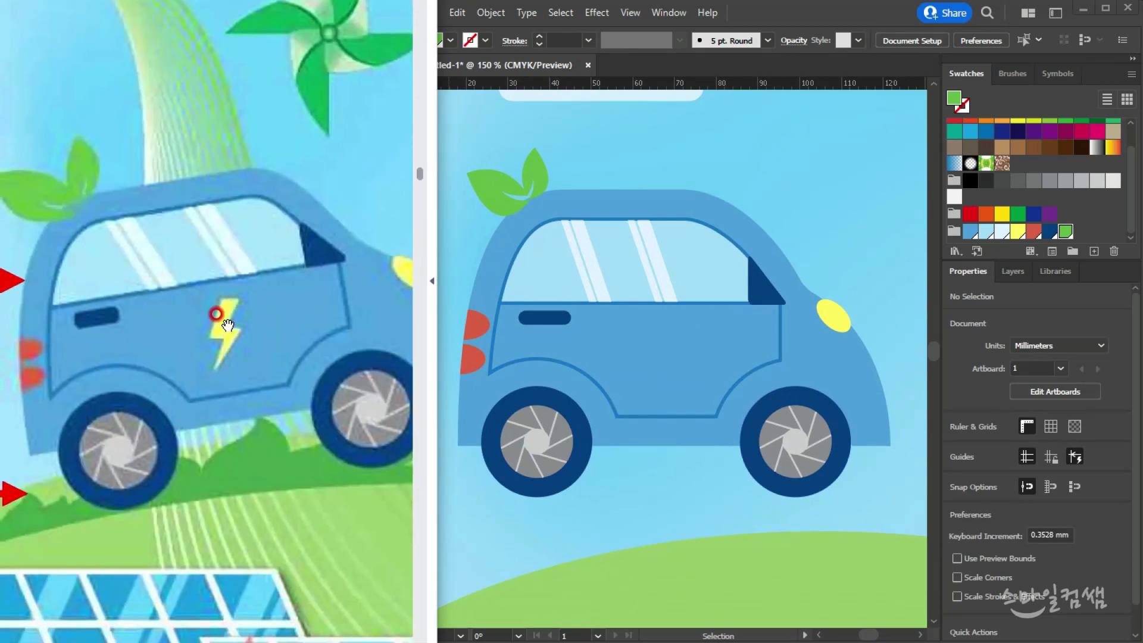
pyautogui.scroll(2, 211, 324)
pyautogui.click(723, 224)
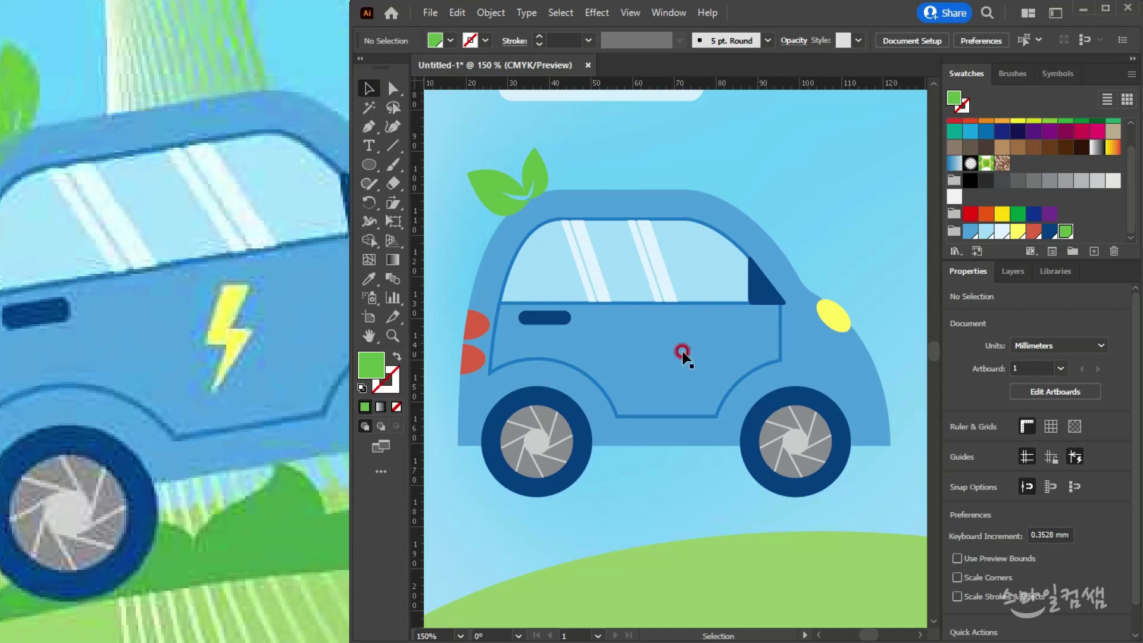
# Draw a closed lightning bolt about 7 mm wide and 15 mm high on the car door with the Pen tool.
pyautogui.hotkey('ctrl', '-')
pyautogui.press('p')
pyautogui.scroll(4, 658, 344)
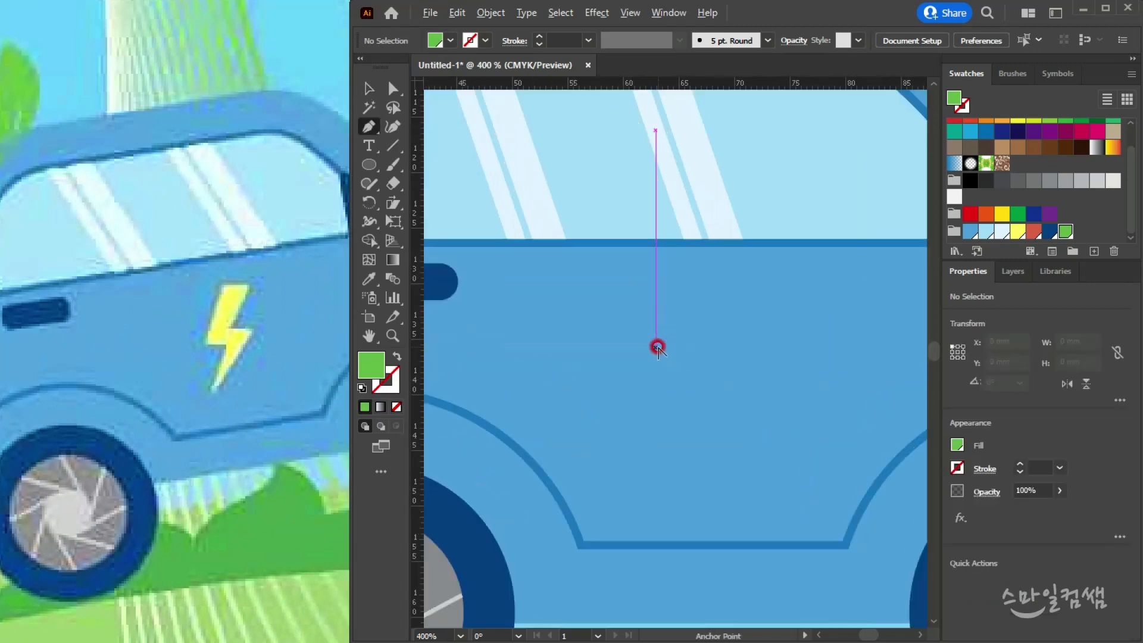
pyautogui.moveTo(671, 355); pyautogui.dragTo(606, 171)
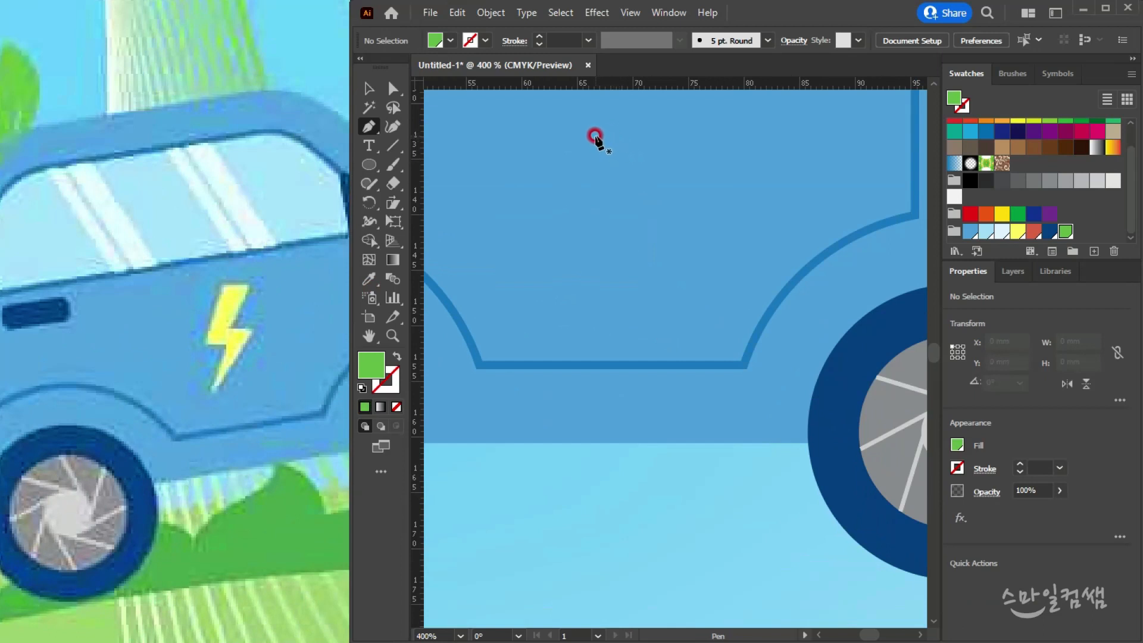
pyautogui.moveTo(594, 136); pyautogui.dragTo(654, 135)
pyautogui.click(620, 218)
pyautogui.moveTo(620, 218); pyautogui.dragTo(662, 218)
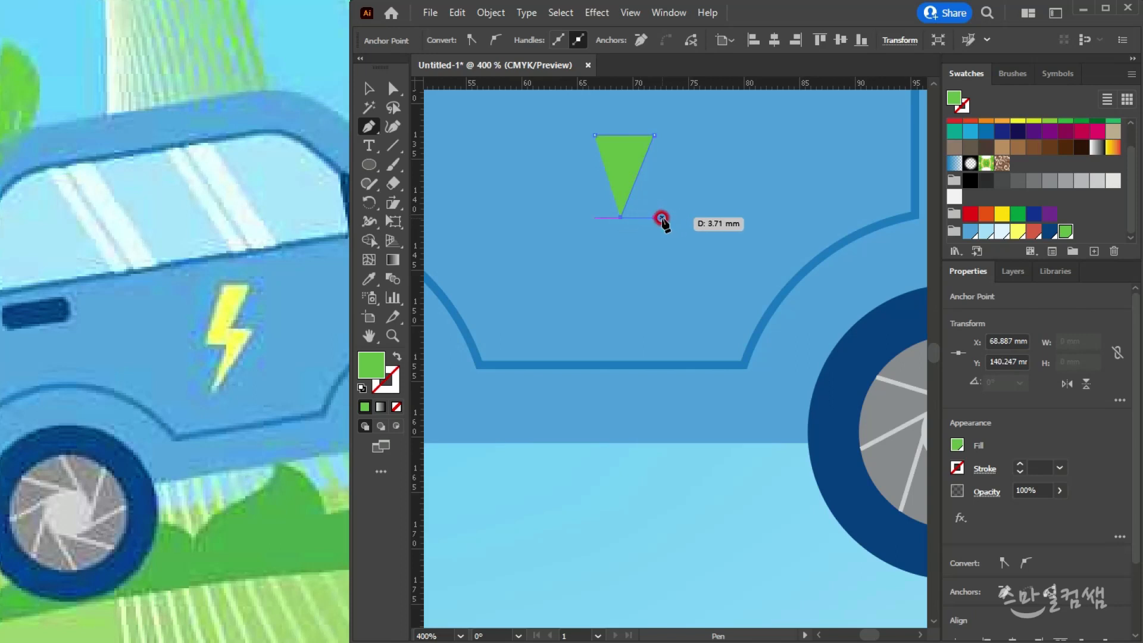
pyautogui.click(662, 218)
pyautogui.click(590, 304)
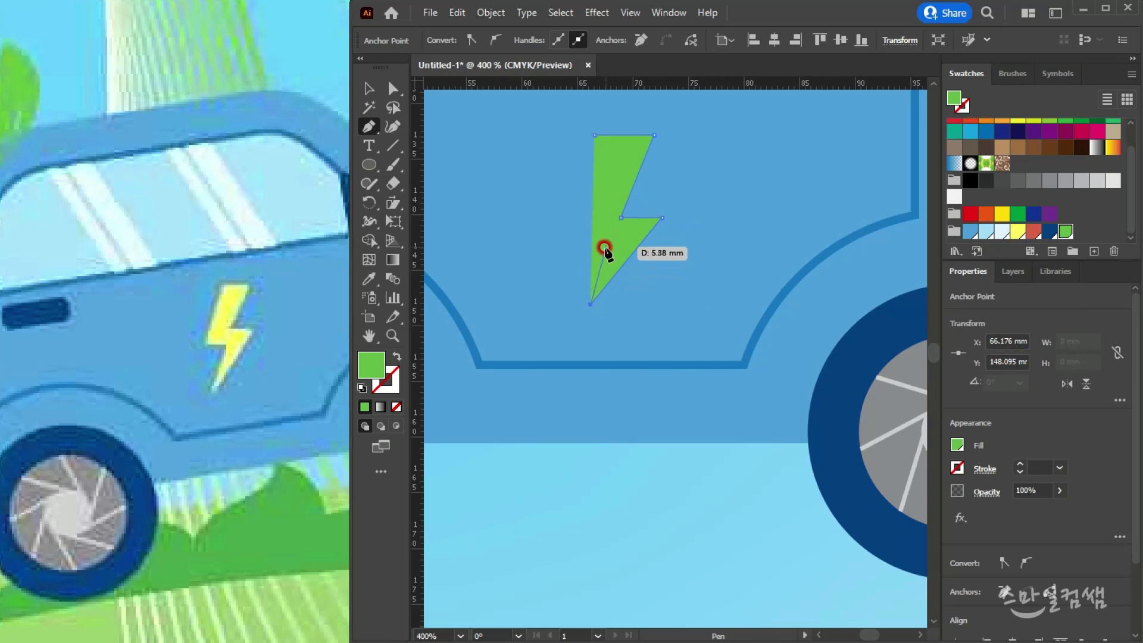
pyautogui.click(610, 241)
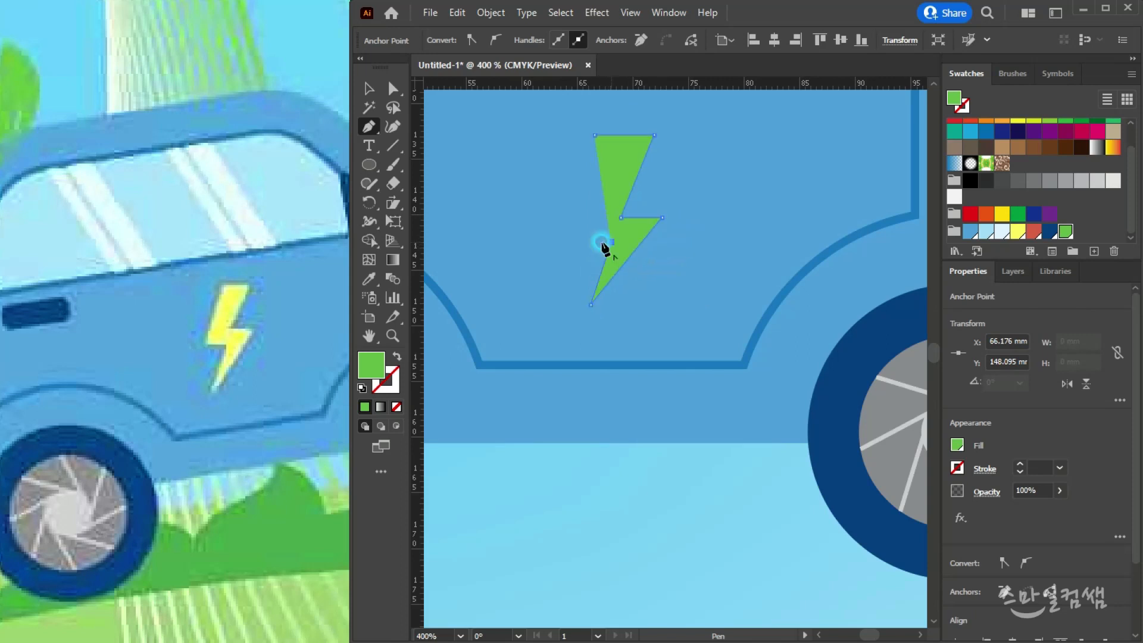
pyautogui.click(582, 242)
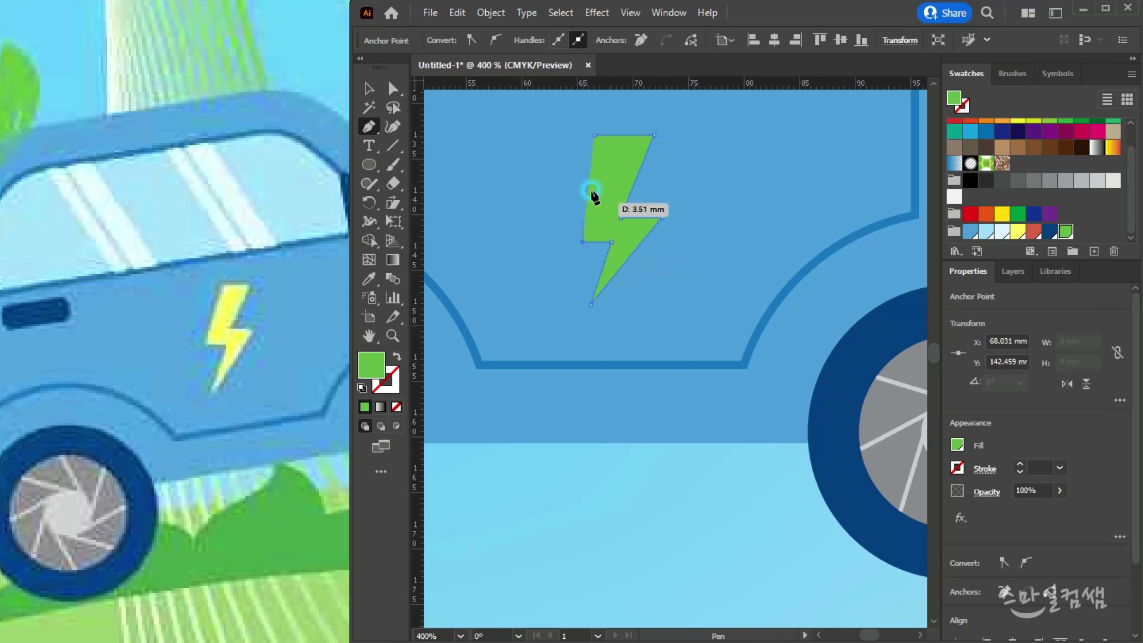
pyautogui.click(595, 135)
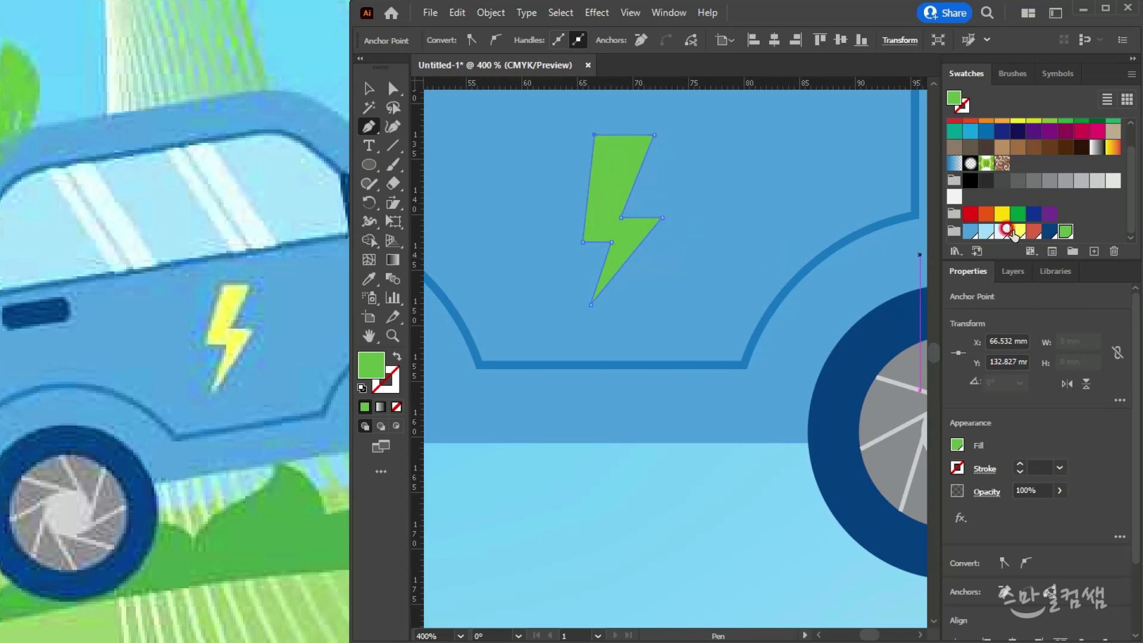
# Fill the lightning bolt with the yellow swatch and select it for anchor editing.
pyautogui.click(1016, 231)
pyautogui.click(368, 89)
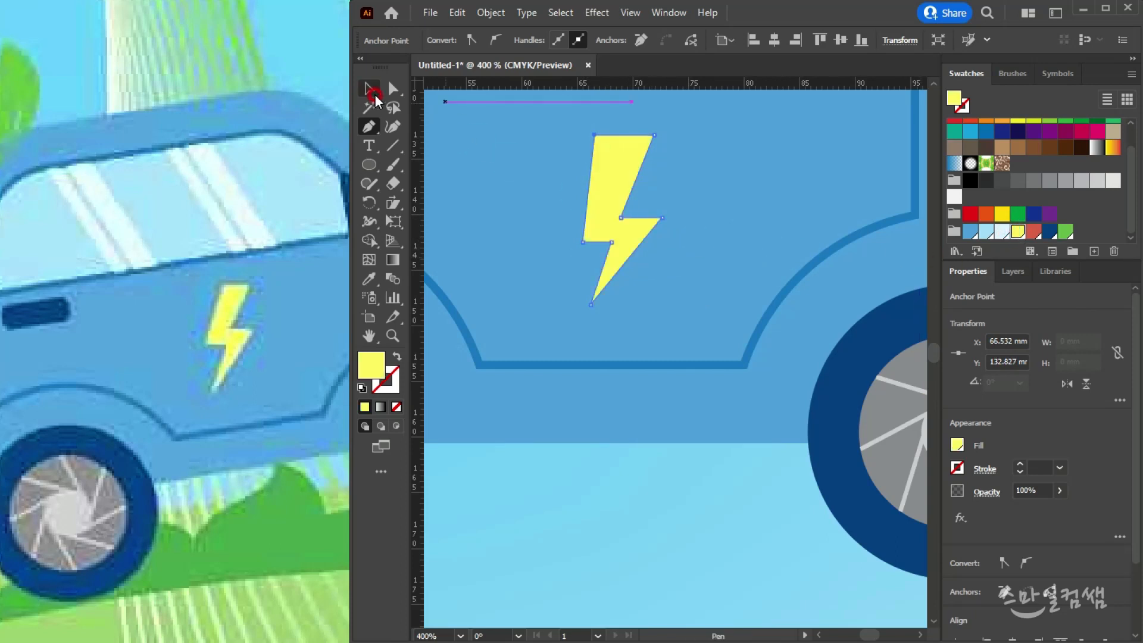
pyautogui.click(811, 197)
pyautogui.click(627, 179)
pyautogui.click(393, 88)
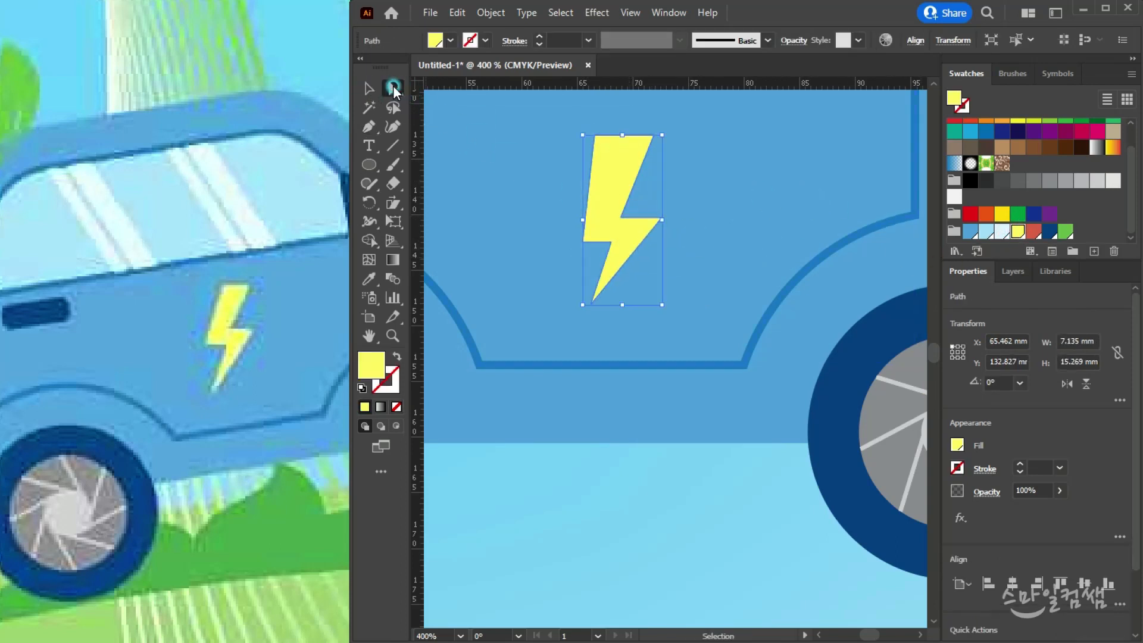
# Reshape the lightning bolt on the door by lowering its two top anchors together and extending its bottom tip down and outward.
pyautogui.click(570, 138)
pyautogui.click(668, 145)
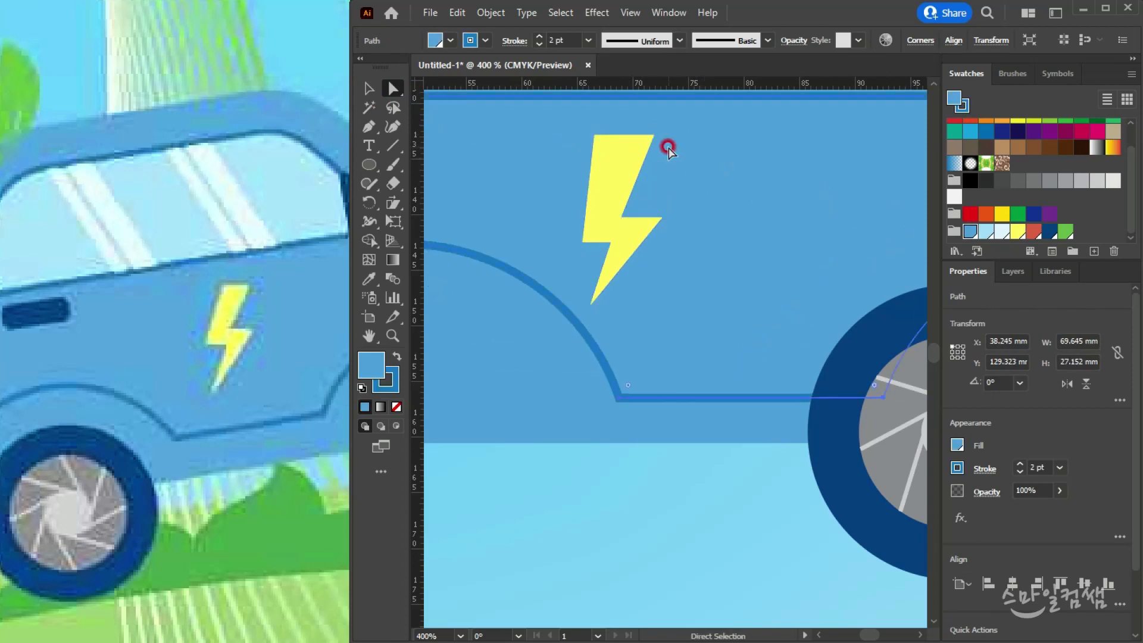
pyautogui.click(627, 149)
pyautogui.click(649, 135)
pyautogui.click(600, 140)
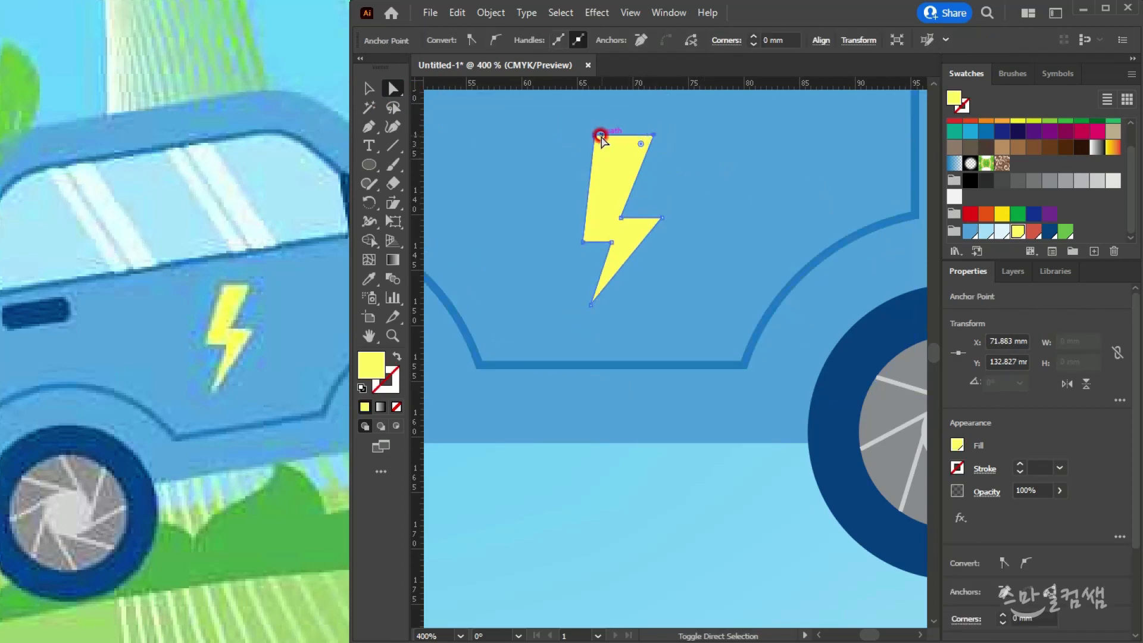
pyautogui.keyDown('shift'); pyautogui.click(661, 136); pyautogui.keyUp('shift')
pyautogui.moveTo(661, 135); pyautogui.dragTo(658, 150)
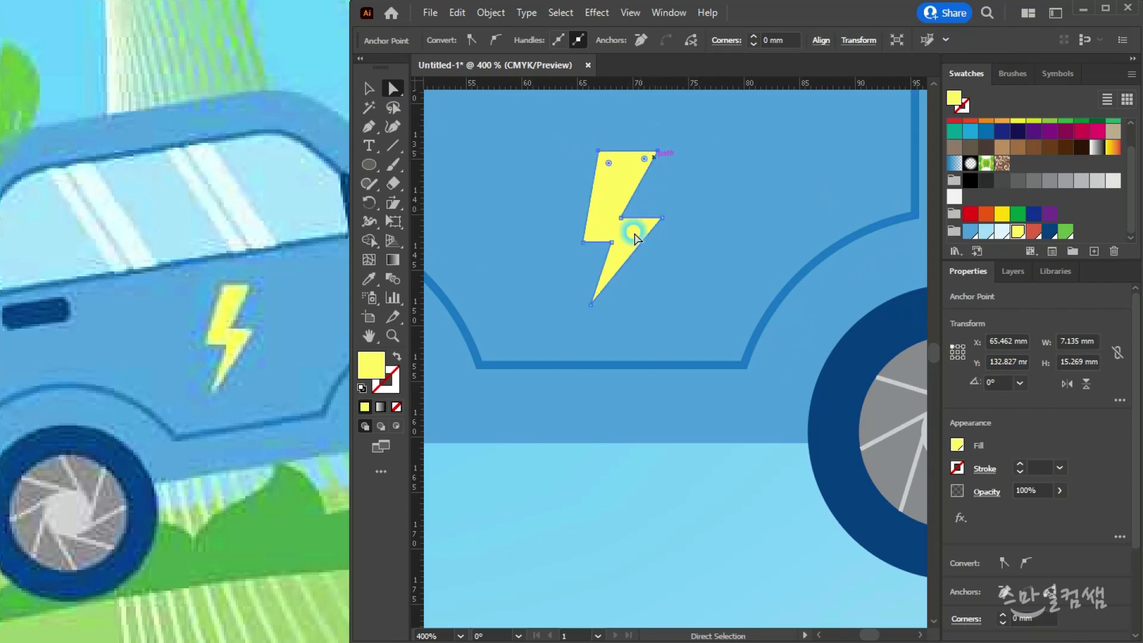
pyautogui.click(590, 306)
pyautogui.moveTo(590, 306); pyautogui.dragTo(582, 326)
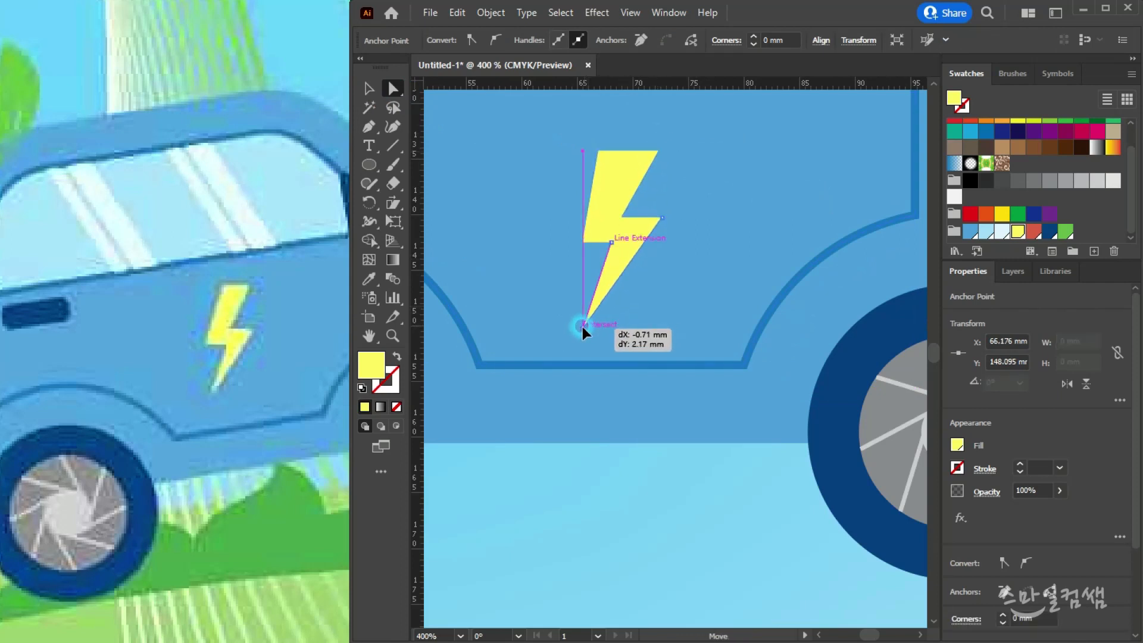
# Move the lightning bolt up to the middle of the car door and rotate it clockwise about 7.5°.
pyautogui.click(362, 89)
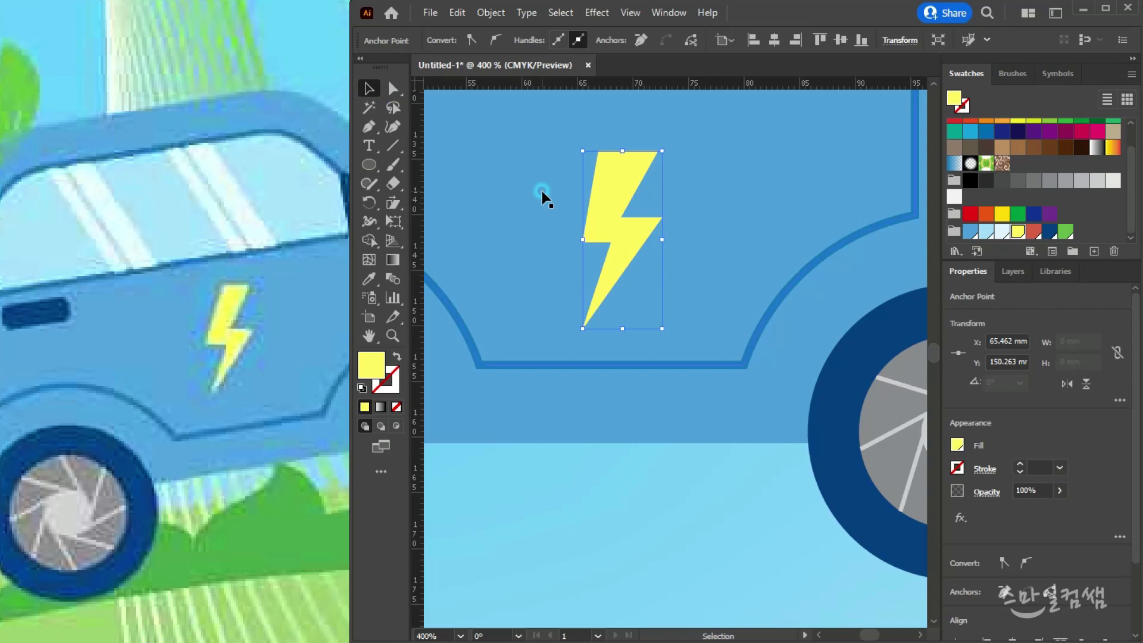
pyautogui.click(613, 196)
pyautogui.scroll(-2, 672, 209)
pyautogui.moveTo(645, 198); pyautogui.dragTo(641, 184)
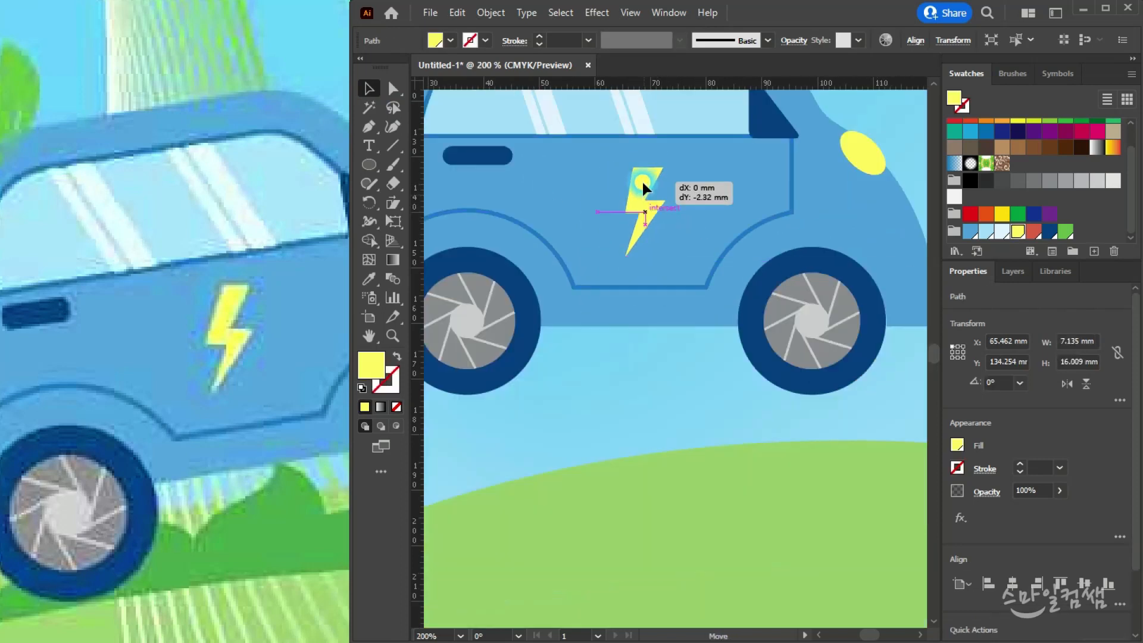
pyautogui.scroll(-1, 685, 185)
pyautogui.moveTo(744, 261); pyautogui.dragTo(741, 333)
pyautogui.click(697, 429)
pyautogui.click(660, 271)
pyautogui.scroll(4, 702, 246)
pyautogui.moveTo(676, 211); pyautogui.dragTo(625, 234)
pyautogui.scroll(-2, 694, 285)
# Examine how the car stands on the hill beside the charging station in the reference poster.
pyautogui.click(145, 299)
pyautogui.scroll(-3, 178, 309)
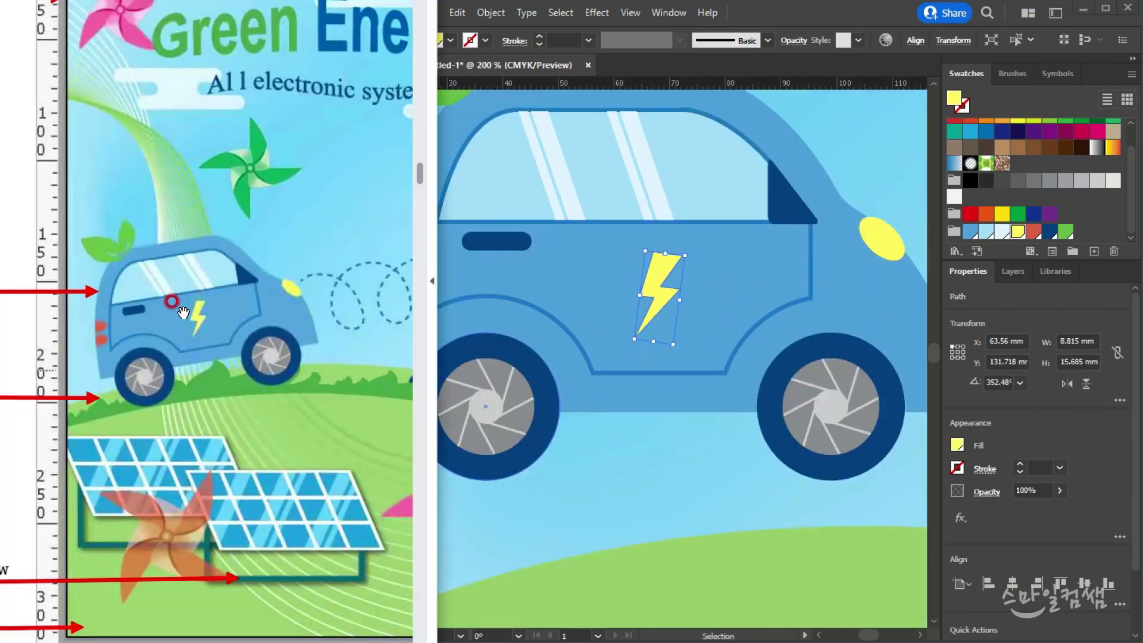
pyautogui.moveTo(172, 301); pyautogui.dragTo(139, 235)
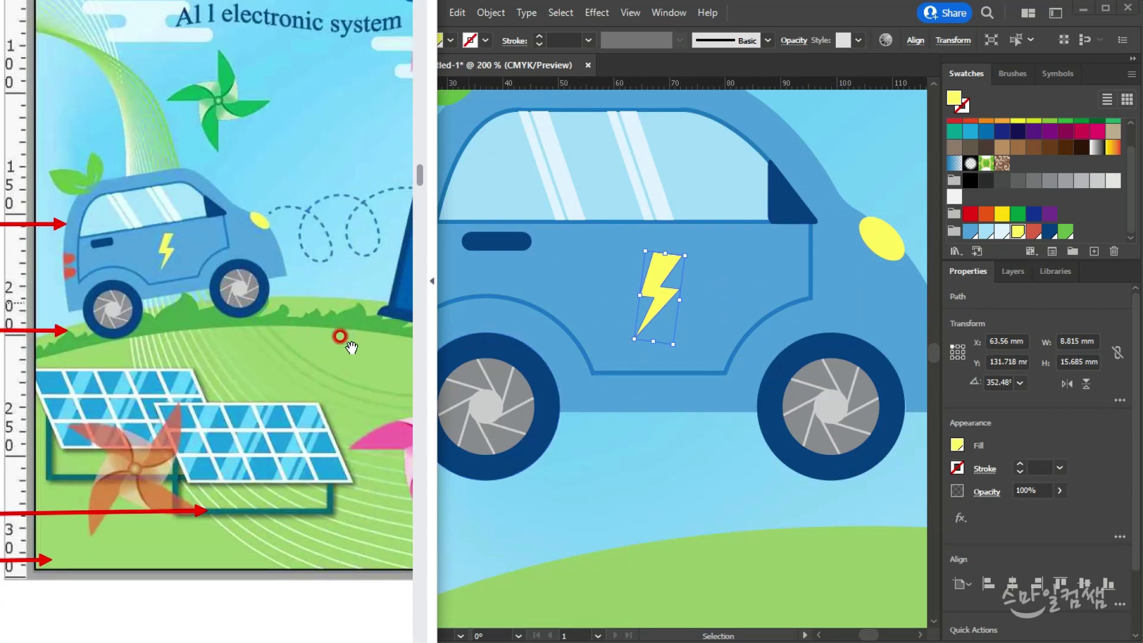
pyautogui.moveTo(293, 344); pyautogui.dragTo(186, 340)
pyautogui.moveTo(357, 321); pyautogui.dragTo(291, 322)
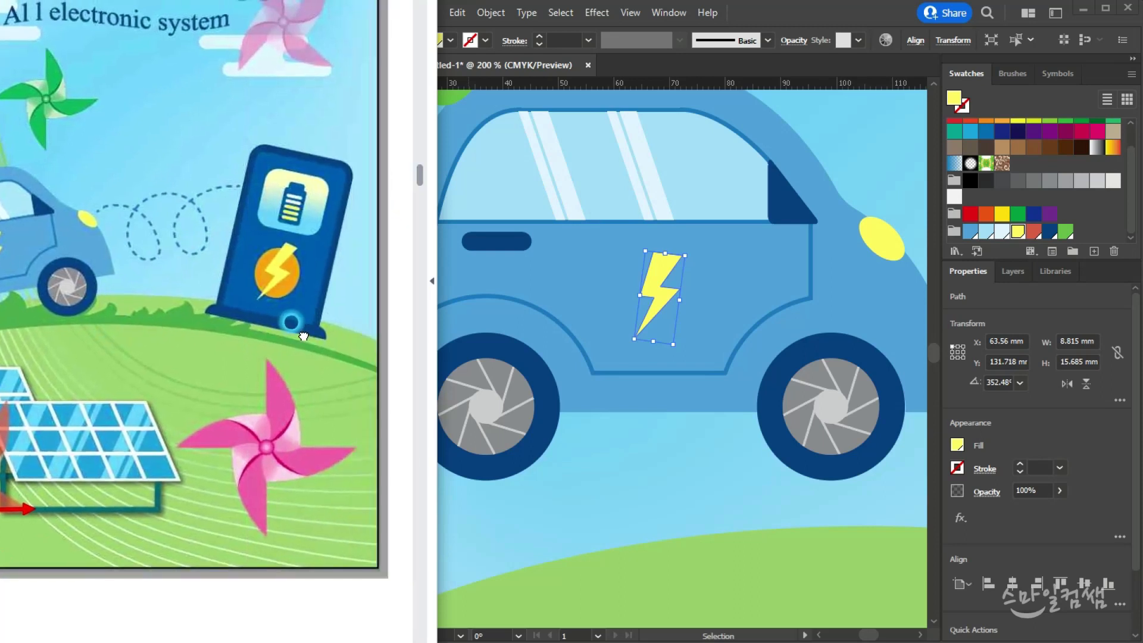
pyautogui.click(704, 484)
pyautogui.scroll(-2, 705, 485)
pyautogui.moveTo(705, 486); pyautogui.dragTo(695, 466)
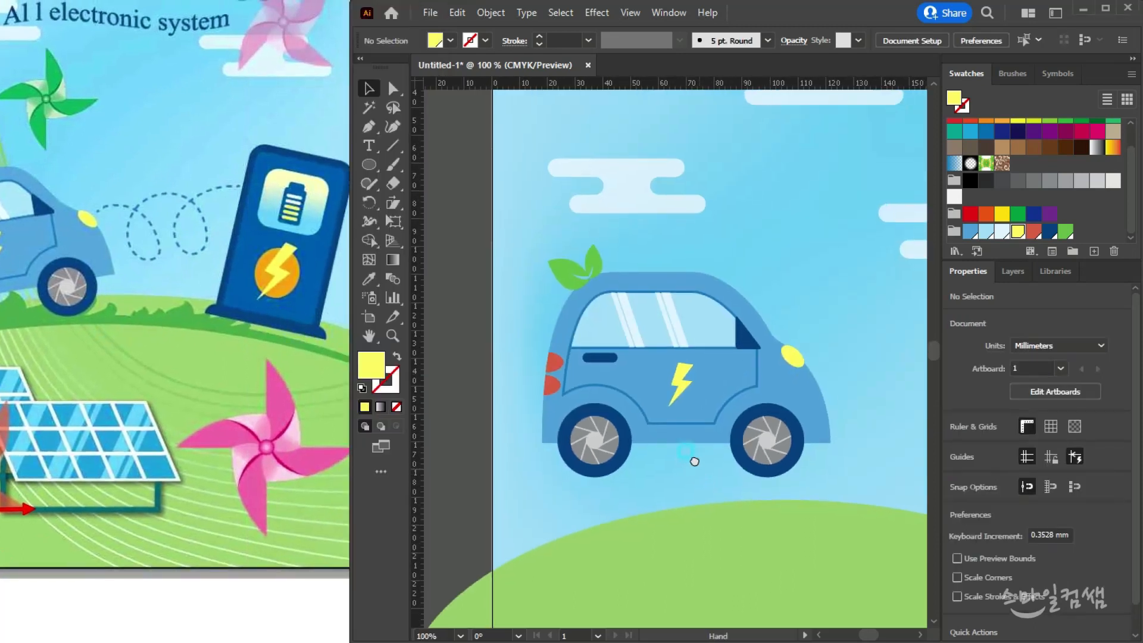
# Select all the car's parts, group them and move the group down onto the crest of the green hill.
pyautogui.click(819, 454)
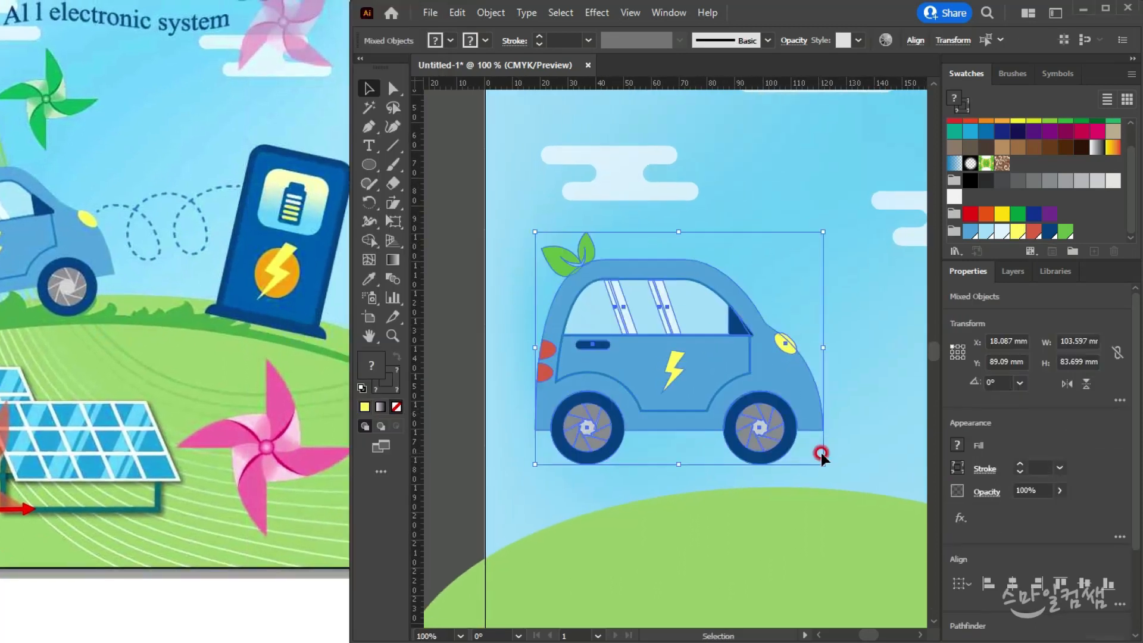
pyautogui.moveTo(654, 364); pyautogui.dragTo(602, 405)
pyautogui.moveTo(661, 374); pyautogui.dragTo(715, 294)
pyautogui.scroll(-2, 766, 349)
pyautogui.moveTo(766, 349); pyautogui.dragTo(693, 276)
pyautogui.moveTo(643, 251); pyautogui.dragTo(637, 307)
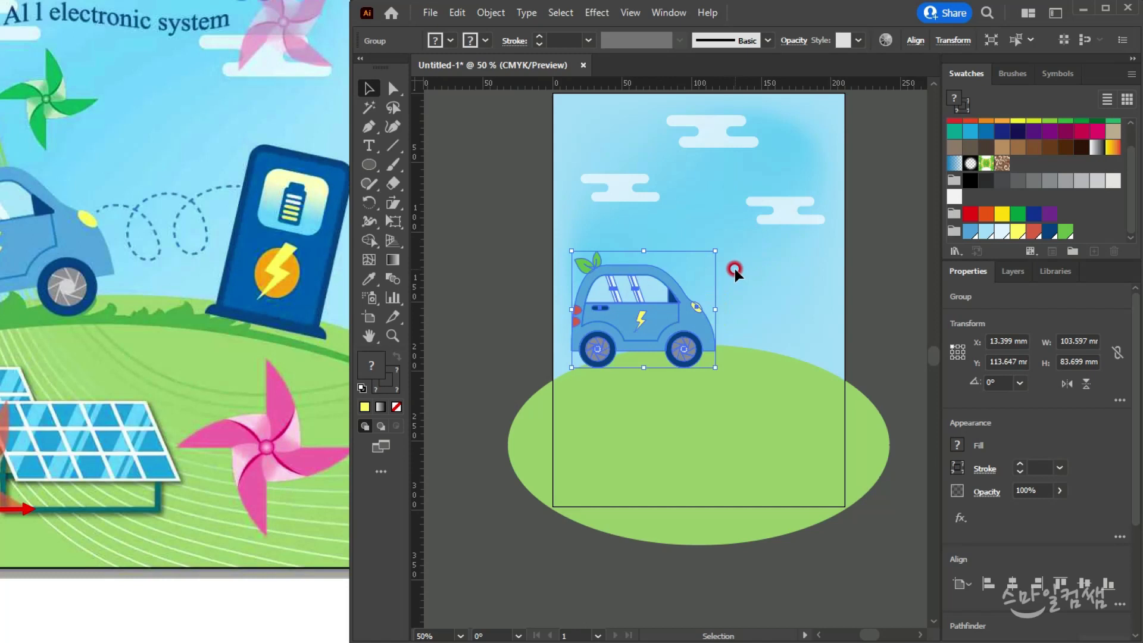
# Rotate the car group slightly counterclockwise and seat its wheels along the hill's left slope.
pyautogui.moveTo(716, 237); pyautogui.dragTo(704, 238)
pyautogui.moveTo(659, 305); pyautogui.dragTo(656, 296)
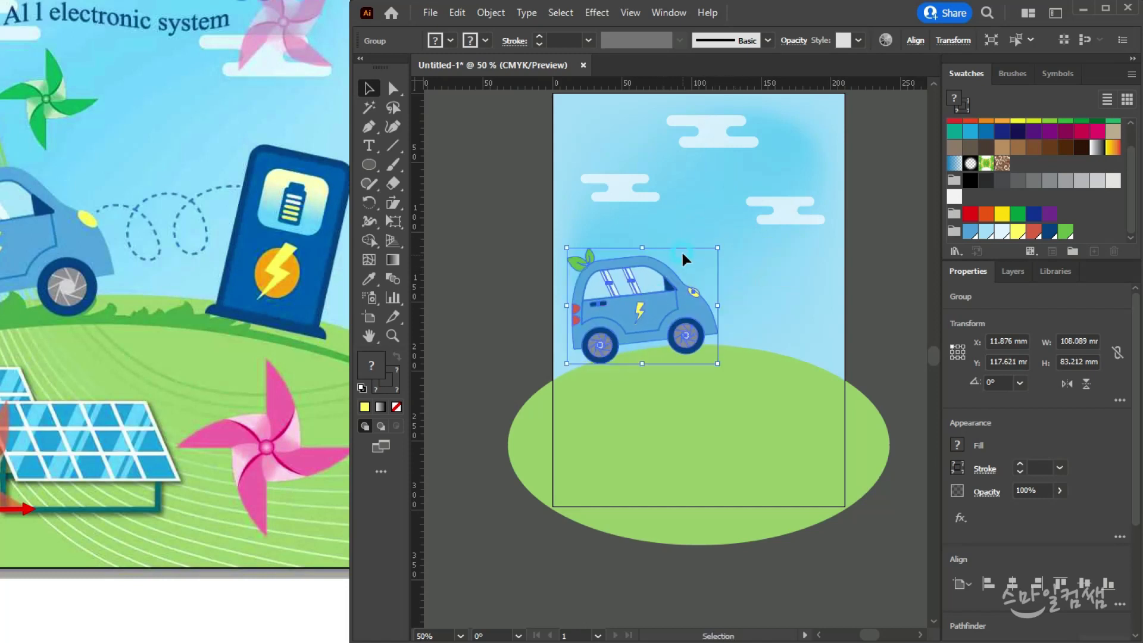
pyautogui.scroll(2, 682, 256)
pyautogui.click(736, 279)
pyautogui.moveTo(478, 343); pyautogui.dragTo(653, 370)
pyautogui.moveTo(779, 234); pyautogui.dragTo(775, 229)
# Examine the charging station in the reference poster and its colour values in the specification list.
pyautogui.click(92, 397)
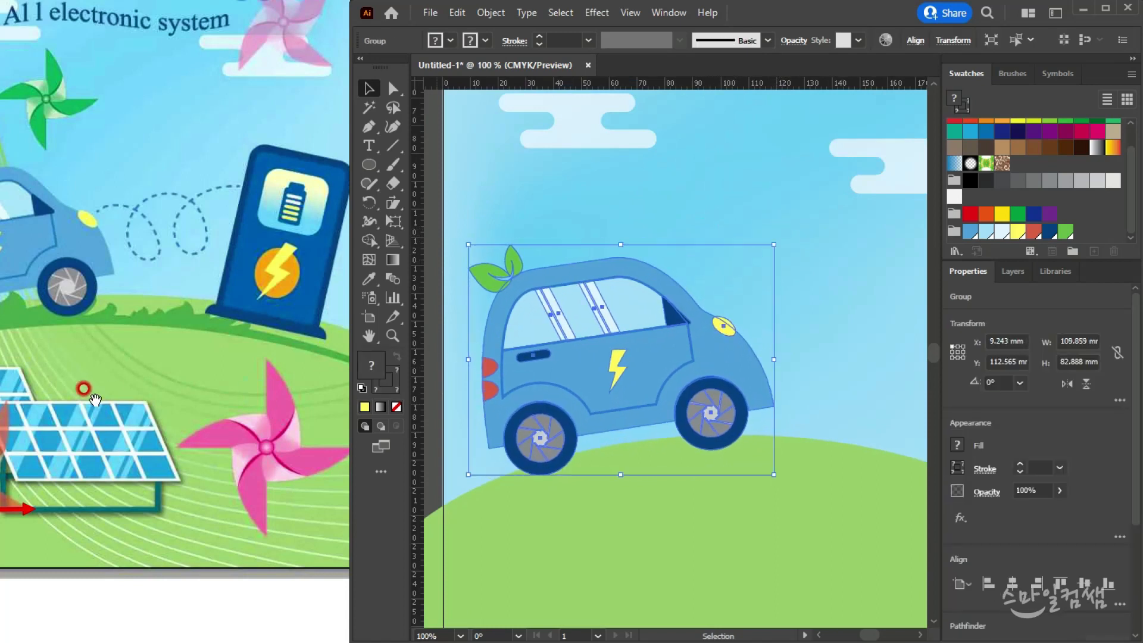
pyautogui.moveTo(312, 309); pyautogui.dragTo(249, 301)
pyautogui.scroll(3, 251, 299)
pyautogui.scroll(-3, 250, 300)
pyautogui.click(778, 349)
pyautogui.moveTo(834, 347); pyautogui.dragTo(595, 299)
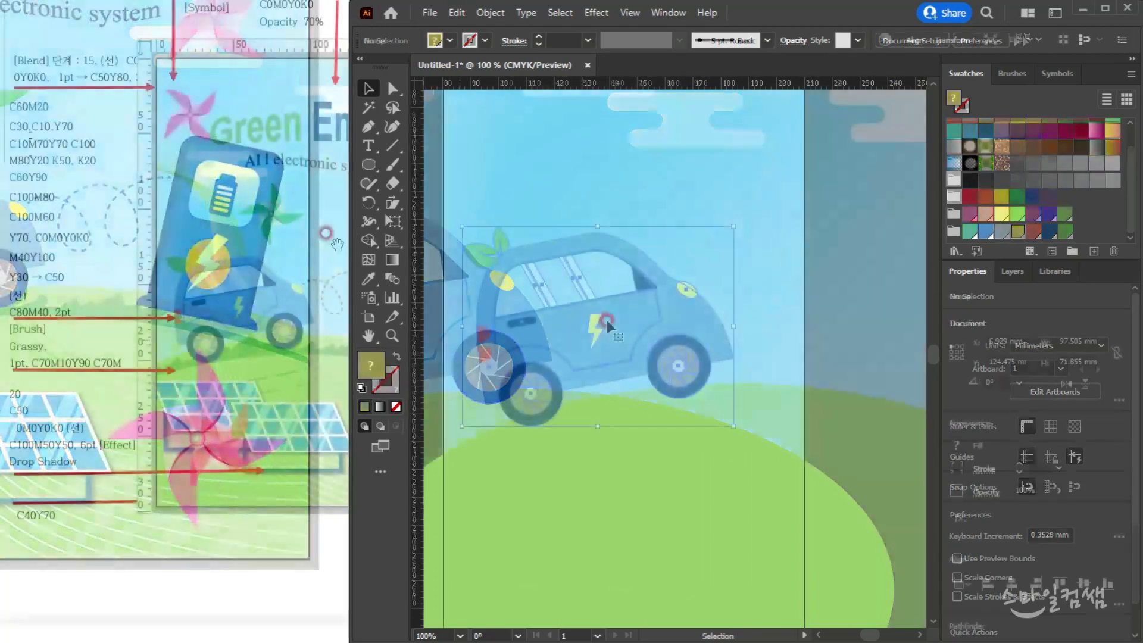
pyautogui.click(607, 324)
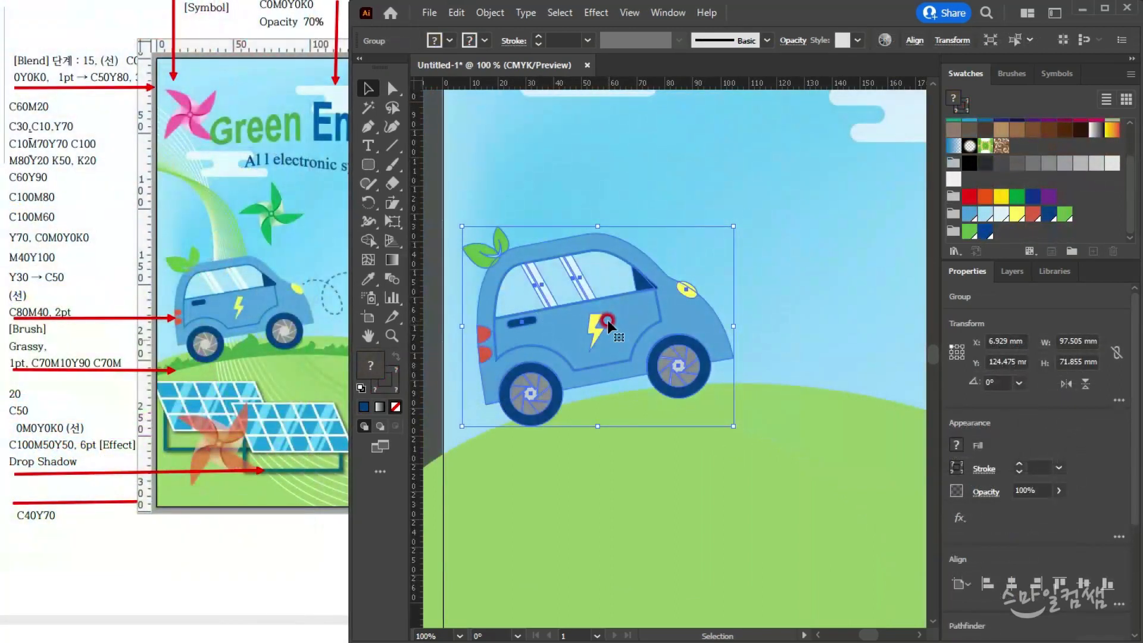
pyautogui.click(295, 320)
pyautogui.moveTo(374, 359); pyautogui.dragTo(280, 354)
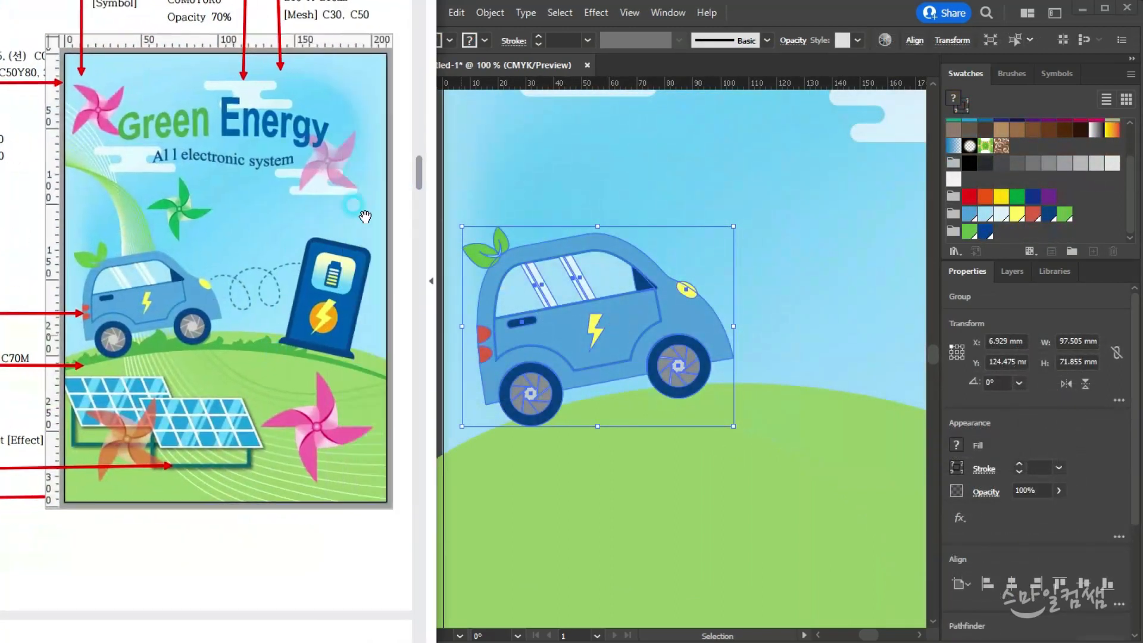
pyautogui.moveTo(179, 355); pyautogui.dragTo(257, 347)
pyautogui.scroll(2, 36, 249)
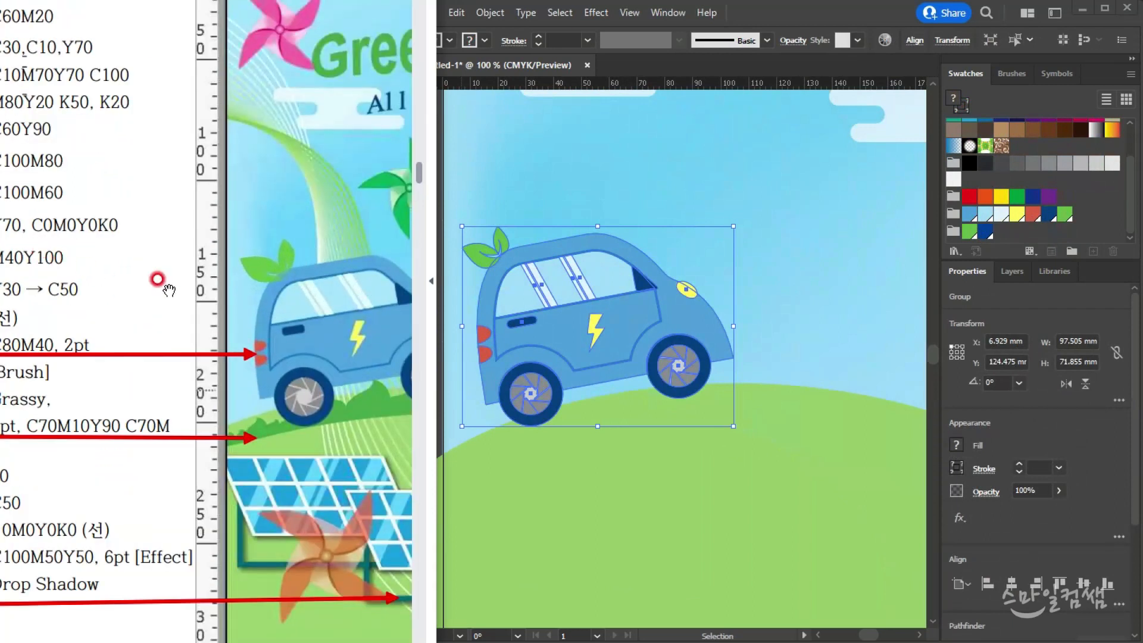
pyautogui.moveTo(279, 294); pyautogui.dragTo(303, 274)
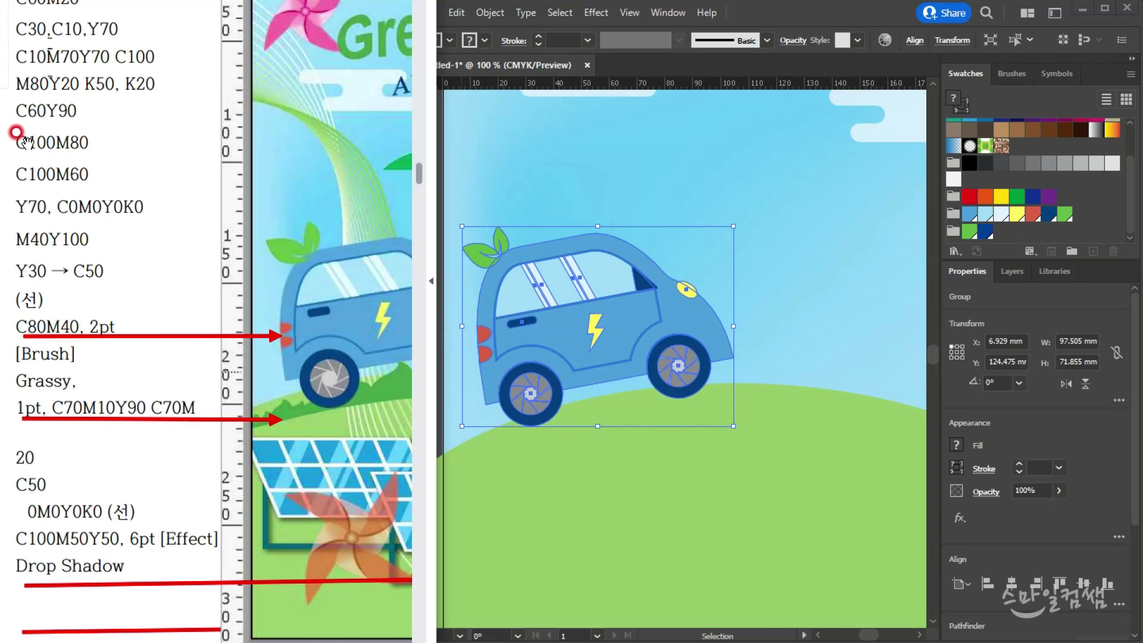
# Start a new colour group with two blue swatches, C=100 M=80 and C=100 M=60, and remove the leftover navy swatch.
pyautogui.click(630, 202)
pyautogui.click(633, 187)
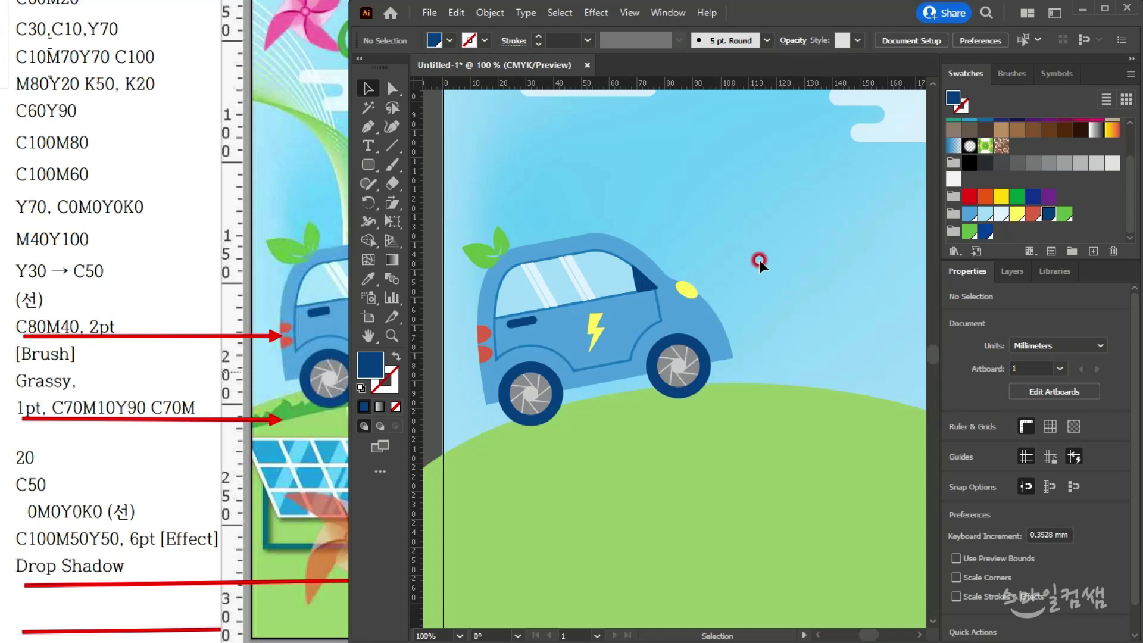
pyautogui.hotkey('ctrl', 'z')
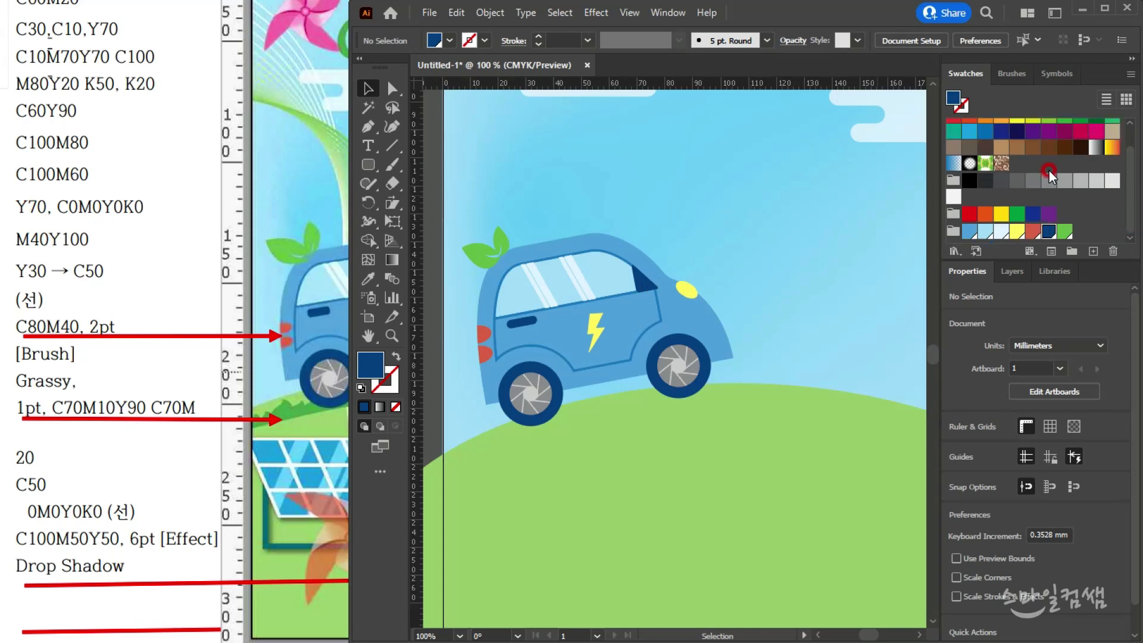
pyautogui.click(1059, 252)
pyautogui.click(732, 244)
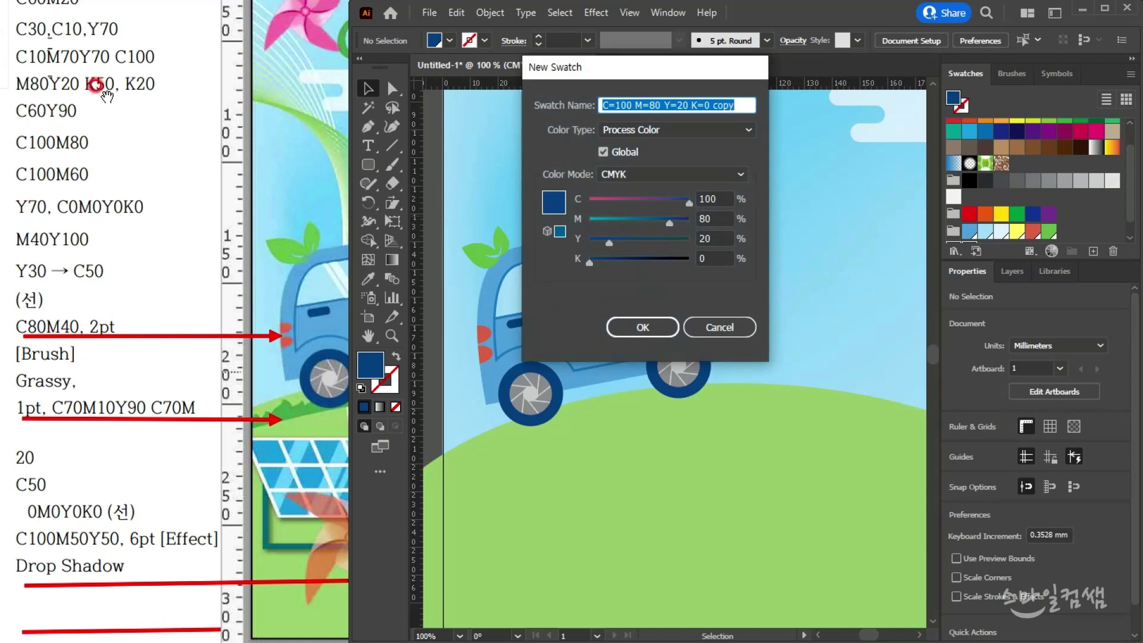
pyautogui.click(704, 196)
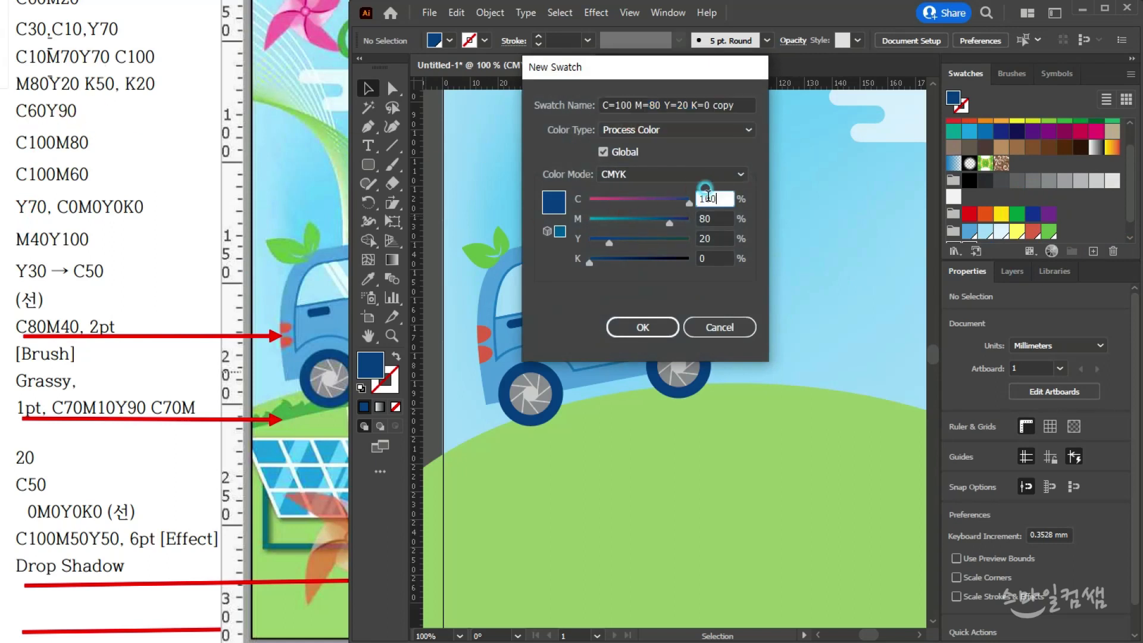
pyautogui.press('Tab')
pyautogui.press('Tab')
pyautogui.press('Return')
pyautogui.scroll(-1, 1016, 184)
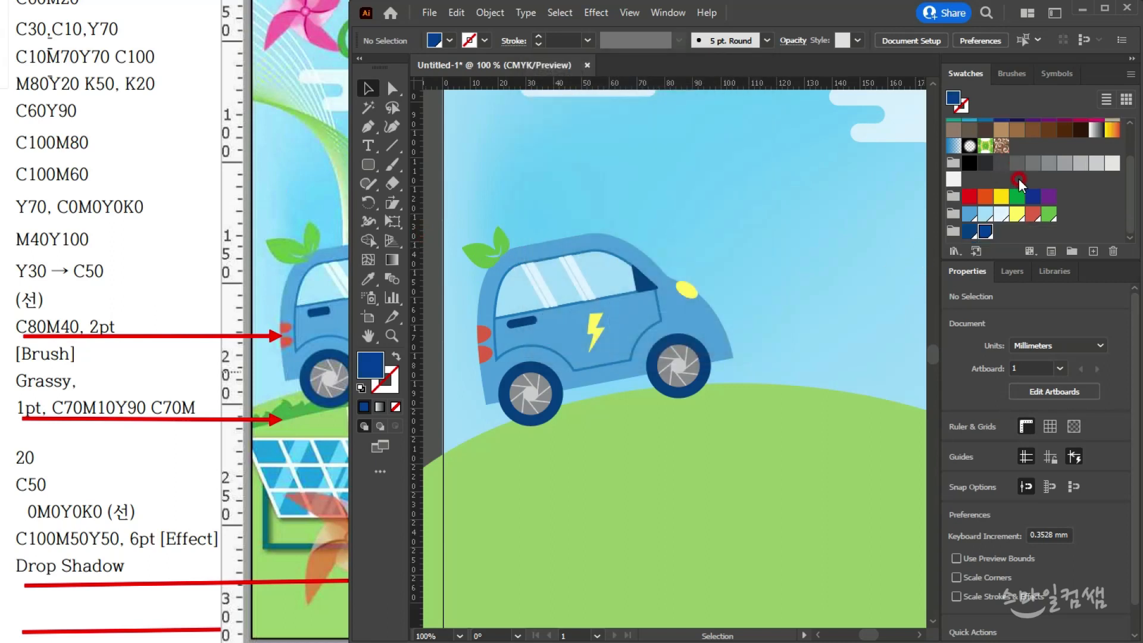
pyautogui.moveTo(973, 235); pyautogui.dragTo(1094, 261)
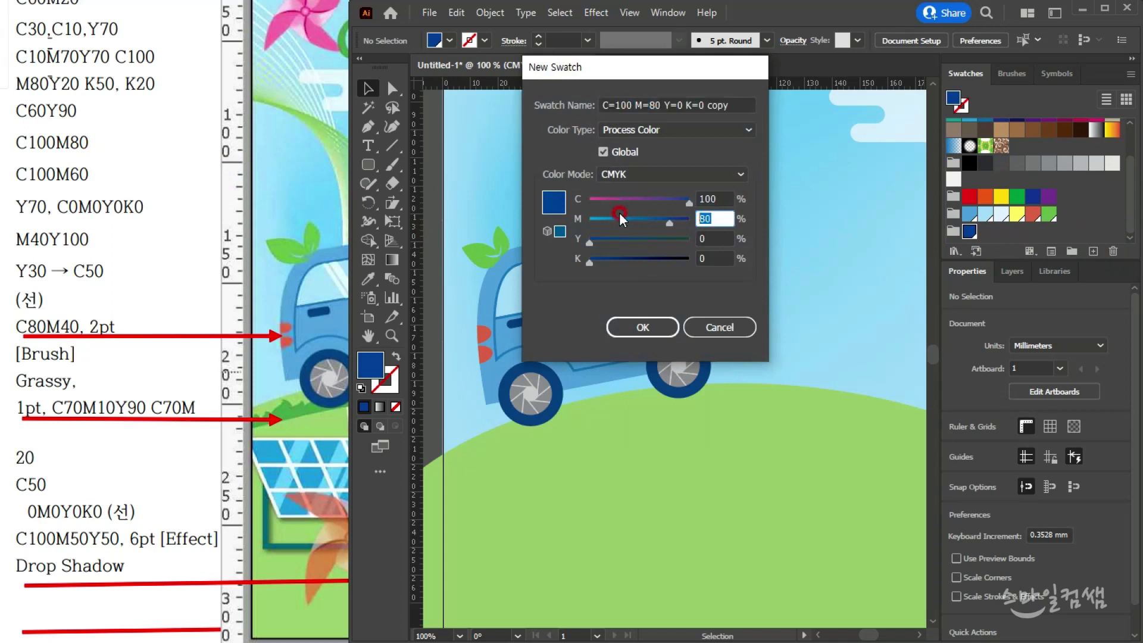
pyautogui.press('Return')
# Add a yellow global swatch with C=0 M=0 Y=70 K=0 to the charging station's colour group.
pyautogui.click(1093, 251)
pyautogui.doubleClick(714, 198)
pyautogui.write('0')
pyautogui.press('Tab')
pyautogui.write('0')
pyautogui.press('Tab')
pyautogui.write('70')
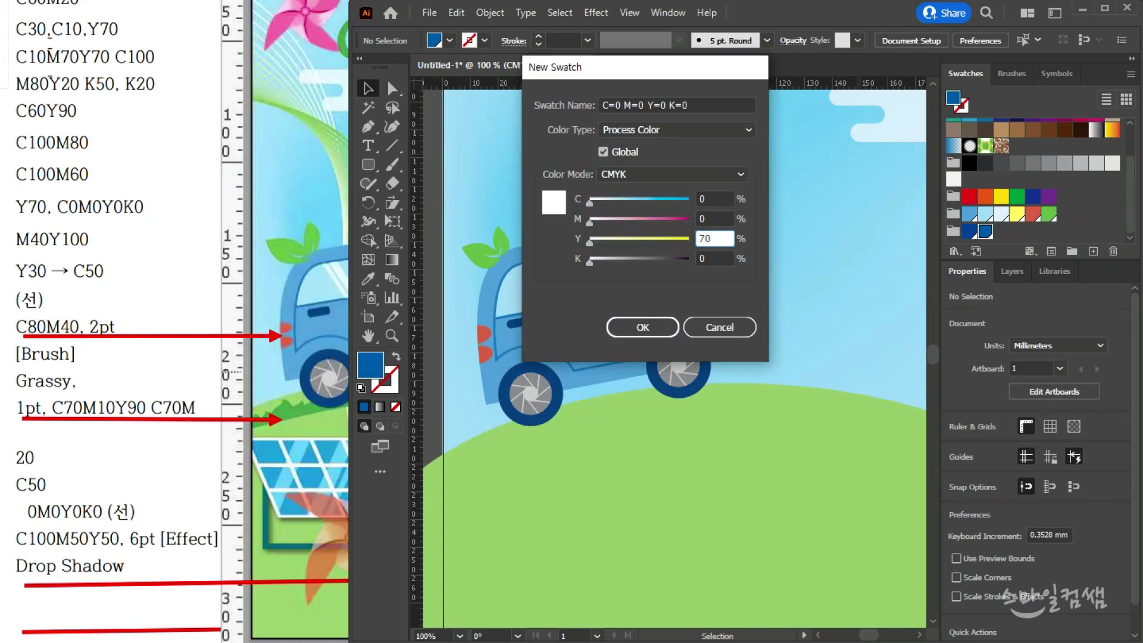
pyautogui.press('Return')
# Add an orange global swatch with C=0 M=40 Y=100 K=0 to the charging station's colour group.
pyautogui.click(1092, 250)
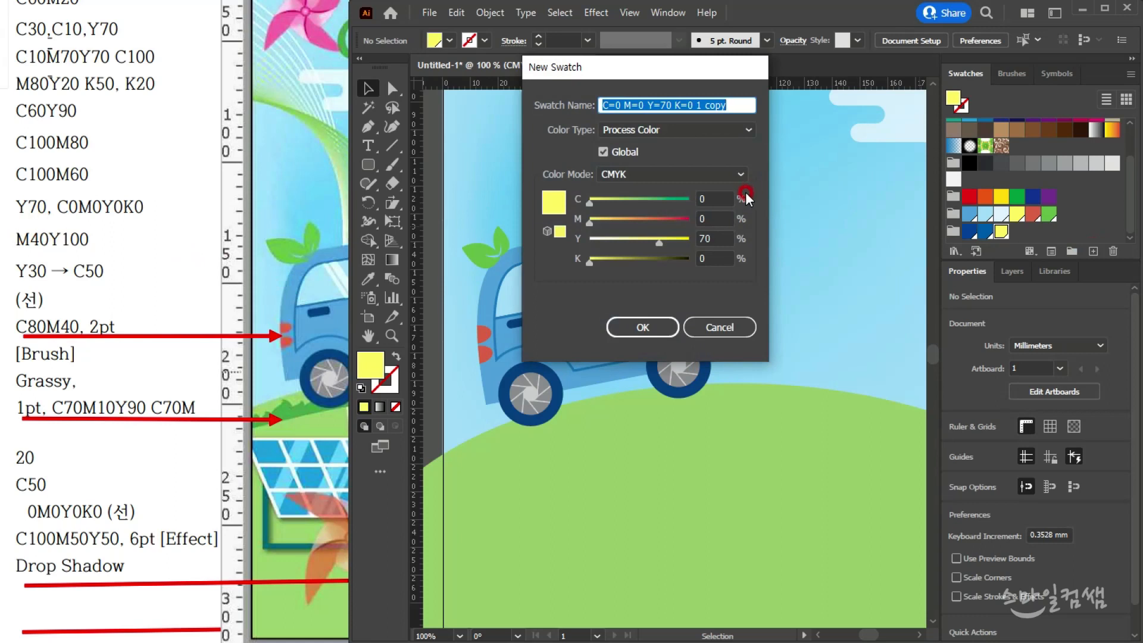
pyautogui.click(709, 218)
pyautogui.write('40')
pyautogui.press('Tab')
pyautogui.write('100')
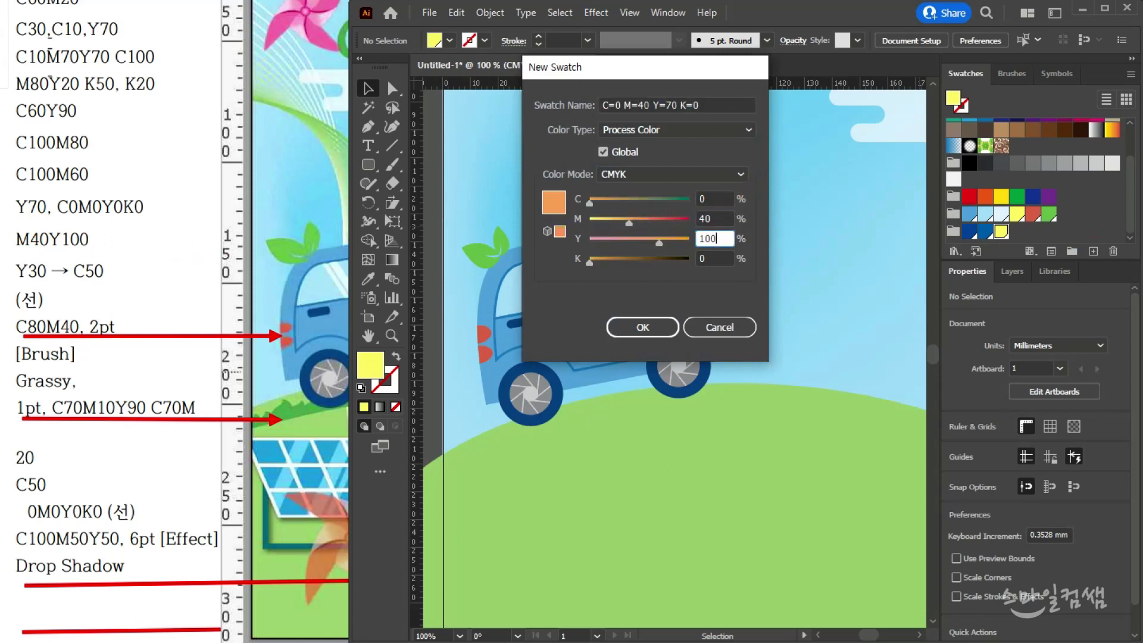
pyautogui.press('Return')
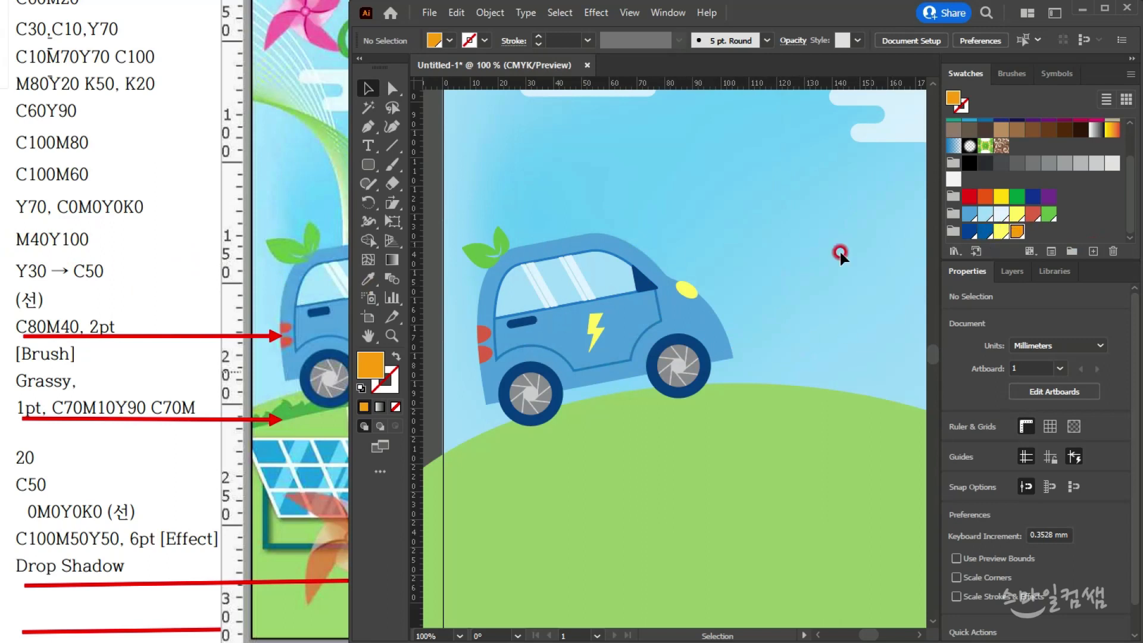
# Draw a rounded rectangle about 54 mm wide and 79 mm high in front of the car for the charging station body.
pyautogui.moveTo(811, 293); pyautogui.dragTo(598, 273)
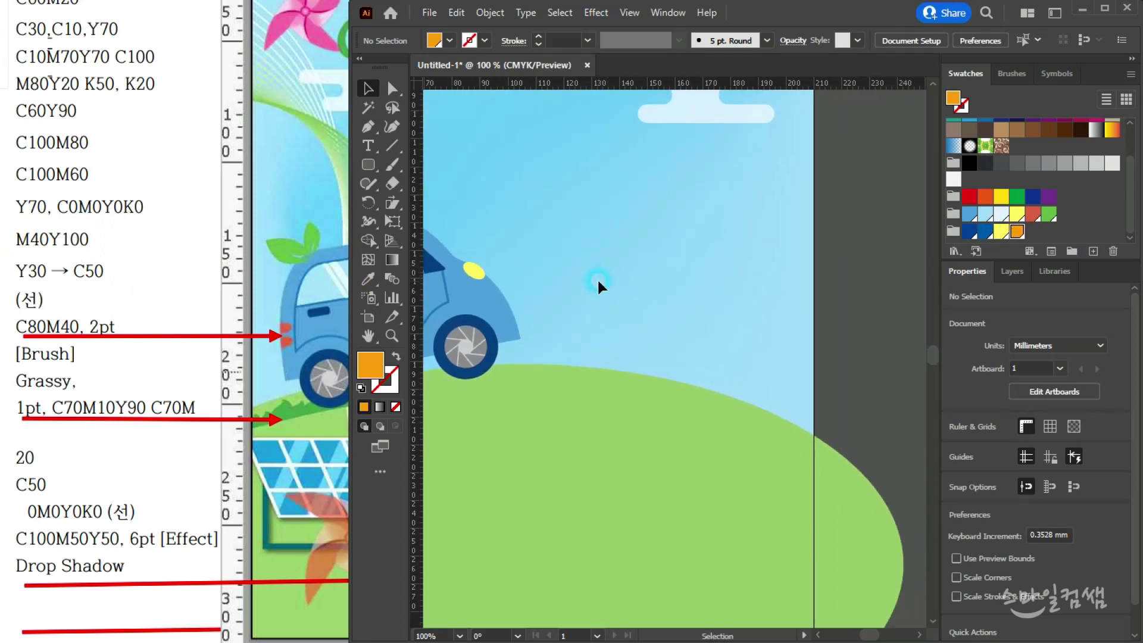
pyautogui.click(239, 210)
pyautogui.moveTo(397, 272); pyautogui.dragTo(84, 245)
pyautogui.moveTo(260, 269); pyautogui.dragTo(232, 316)
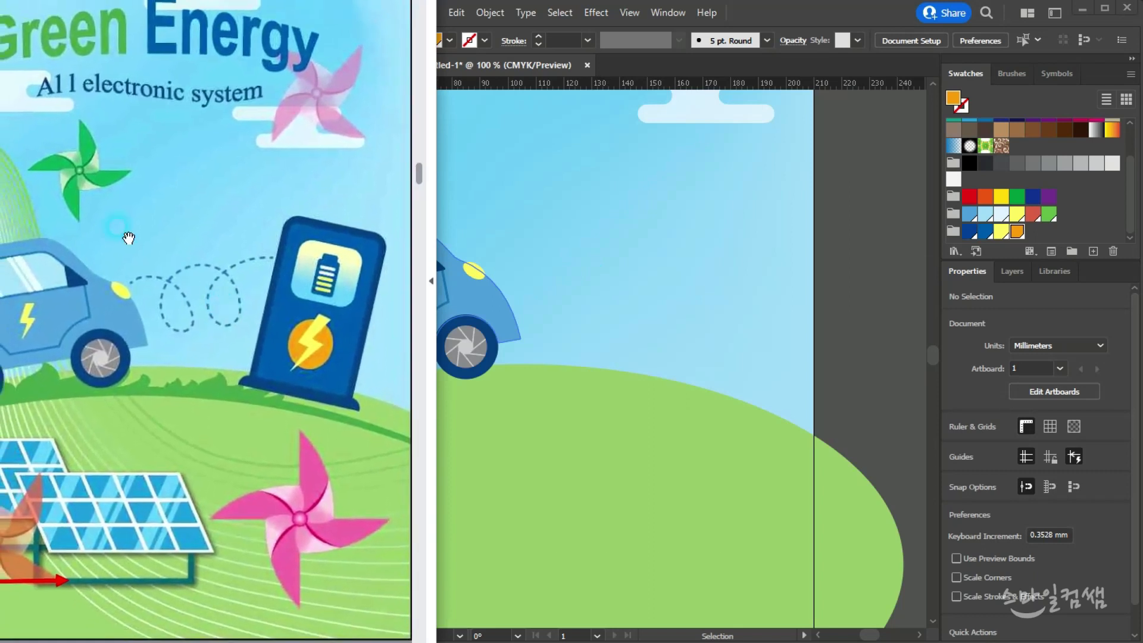
pyautogui.click(509, 124)
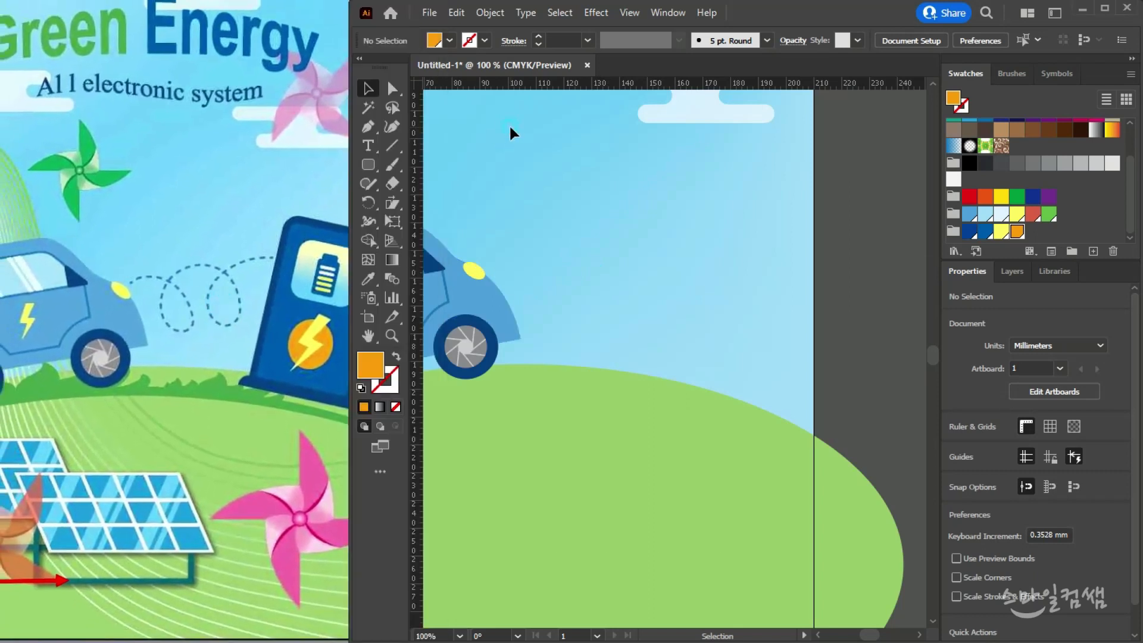
pyautogui.click(367, 162)
pyautogui.moveTo(625, 177); pyautogui.dragTo(774, 397)
# Fill the charging station body with the C=100 M=80 blue swatch, round its corners more and narrow it to about 50 mm.
pyautogui.moveTo(297, 322); pyautogui.dragTo(243, 311)
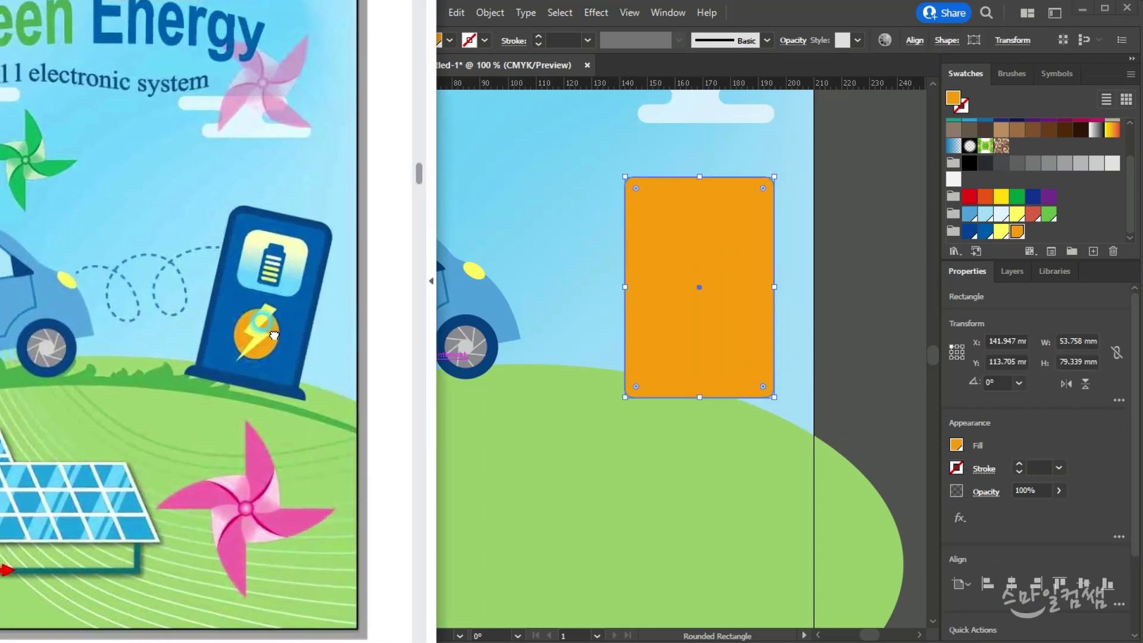
pyautogui.click(1047, 231)
pyautogui.click(969, 231)
pyautogui.press('v')
pyautogui.moveTo(763, 188); pyautogui.dragTo(758, 191)
pyautogui.scroll(2, 745, 212)
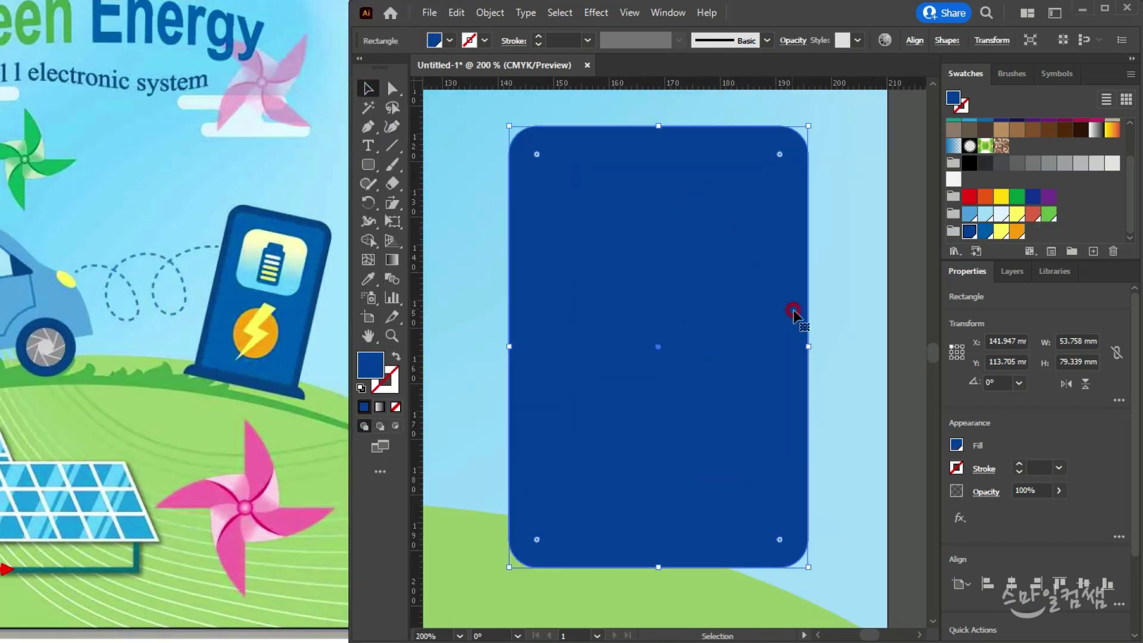
pyautogui.moveTo(806, 333); pyautogui.dragTo(785, 345)
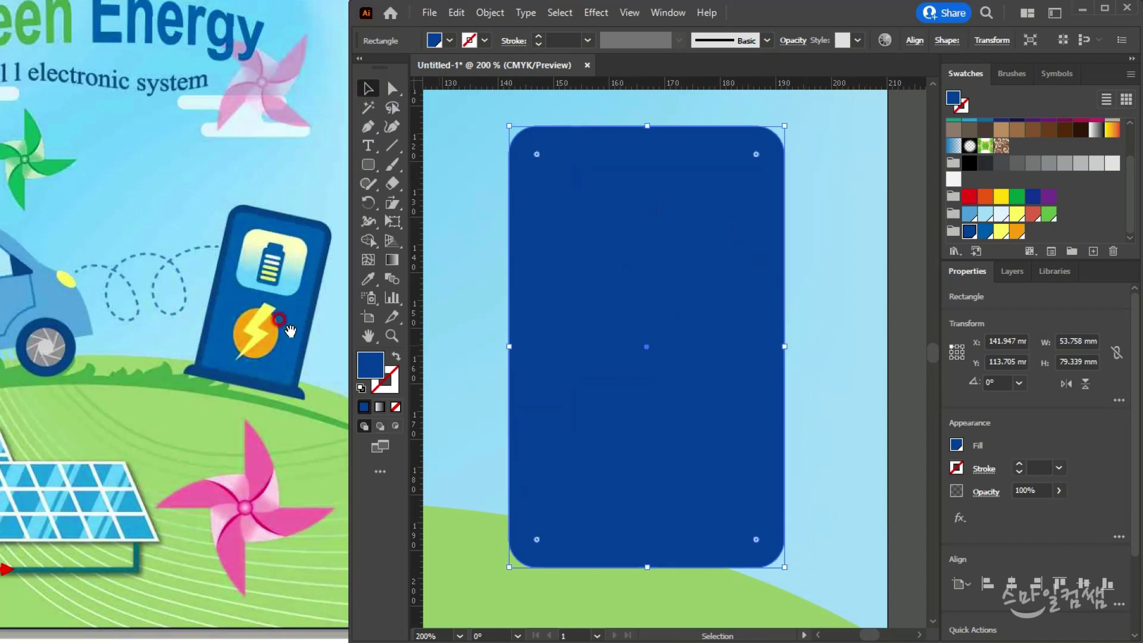
# Offset the charging station body's path by -3 mm and fill the inset copy with the lighter blue swatch of the station's colour group.
pyautogui.scroll(-1, 650, 339)
pyautogui.scroll(-1, 681, 337)
pyautogui.moveTo(698, 335); pyautogui.dragTo(772, 260)
pyautogui.click(488, 13)
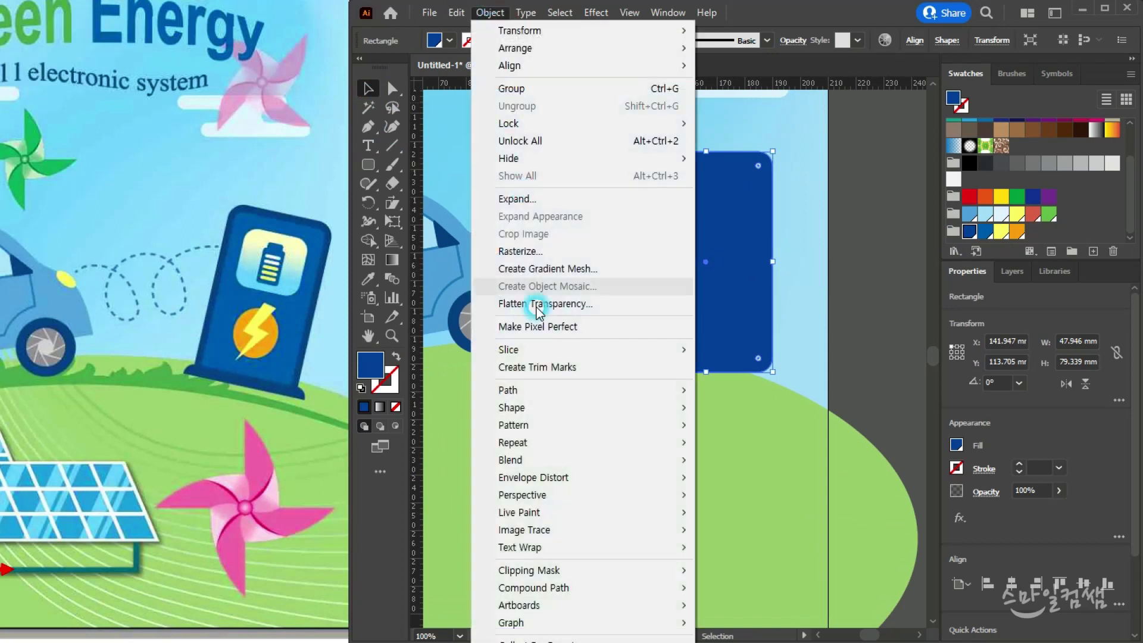
pyautogui.moveTo(577, 390)
pyautogui.click(761, 447)
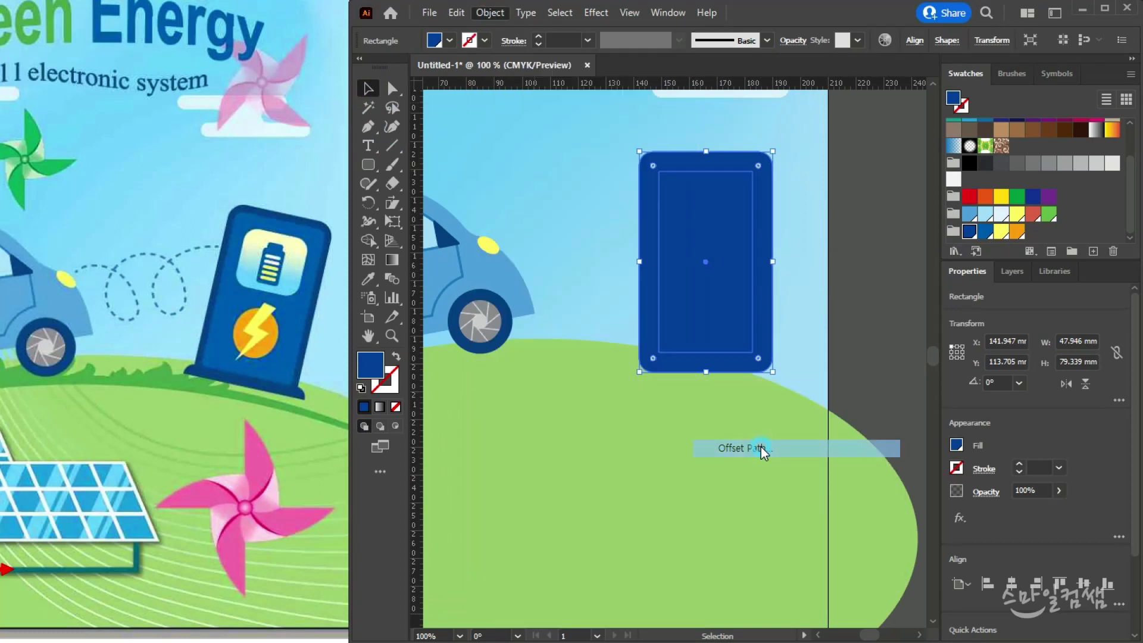
pyautogui.write('-')
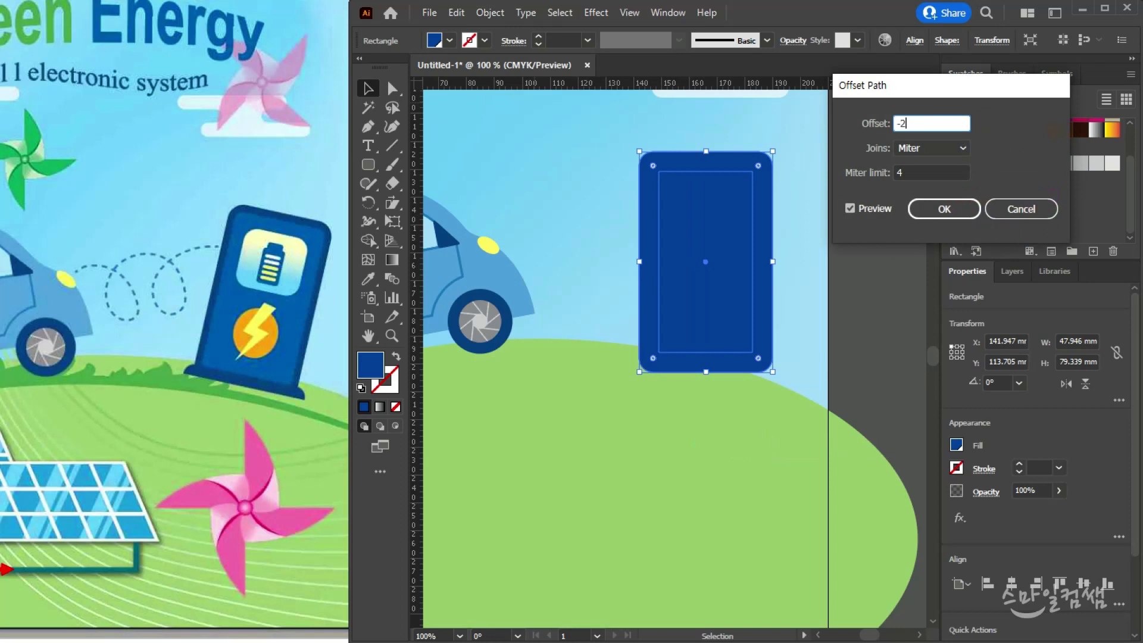
pyautogui.write('2')
pyautogui.click(874, 209)
pyautogui.click(875, 208)
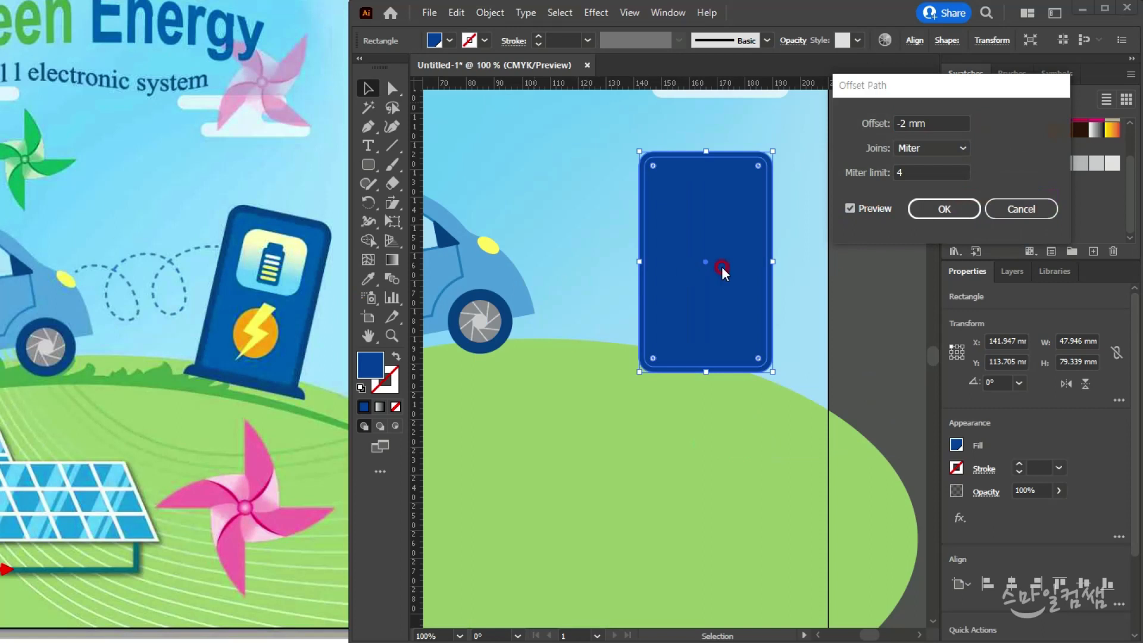
pyautogui.click(845, 119)
pyautogui.write('-3')
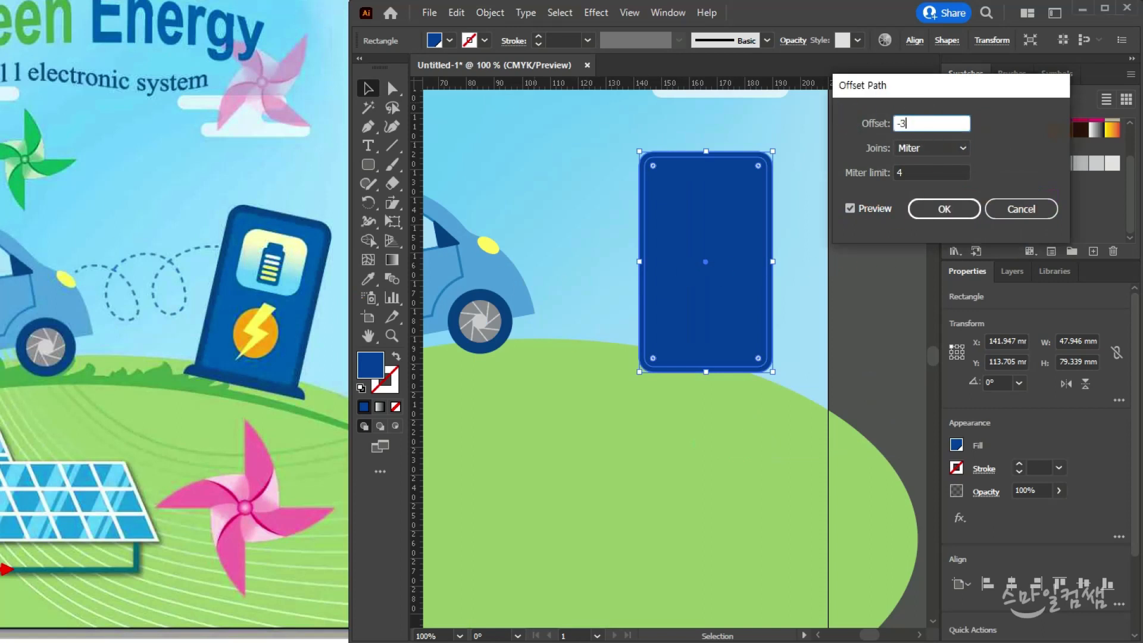
pyautogui.click(875, 210)
pyautogui.click(876, 210)
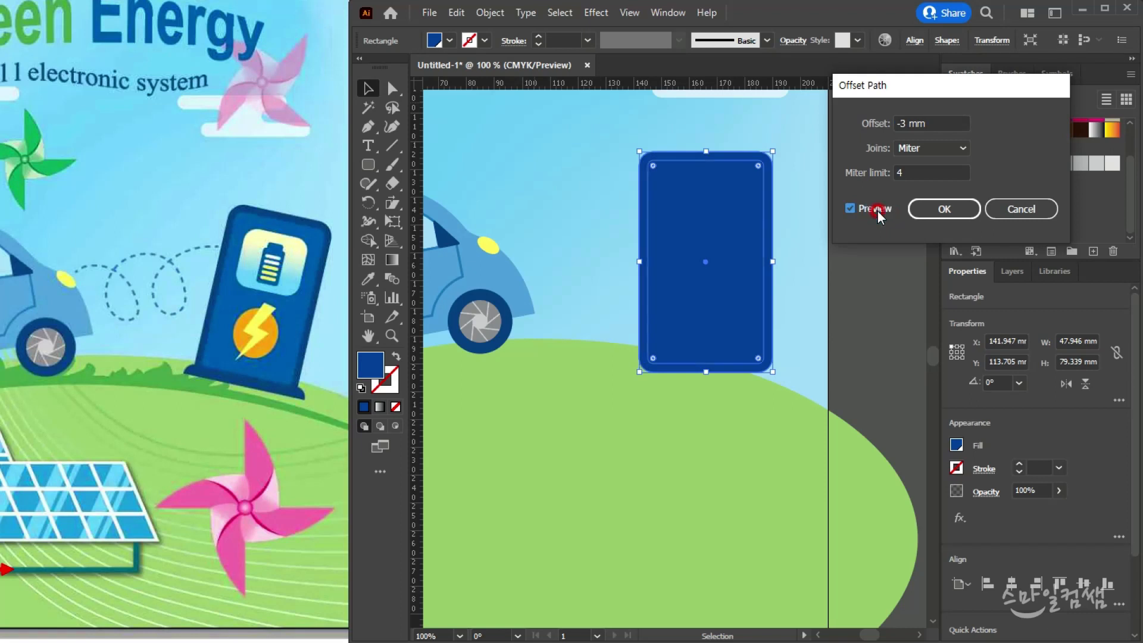
pyautogui.click(952, 208)
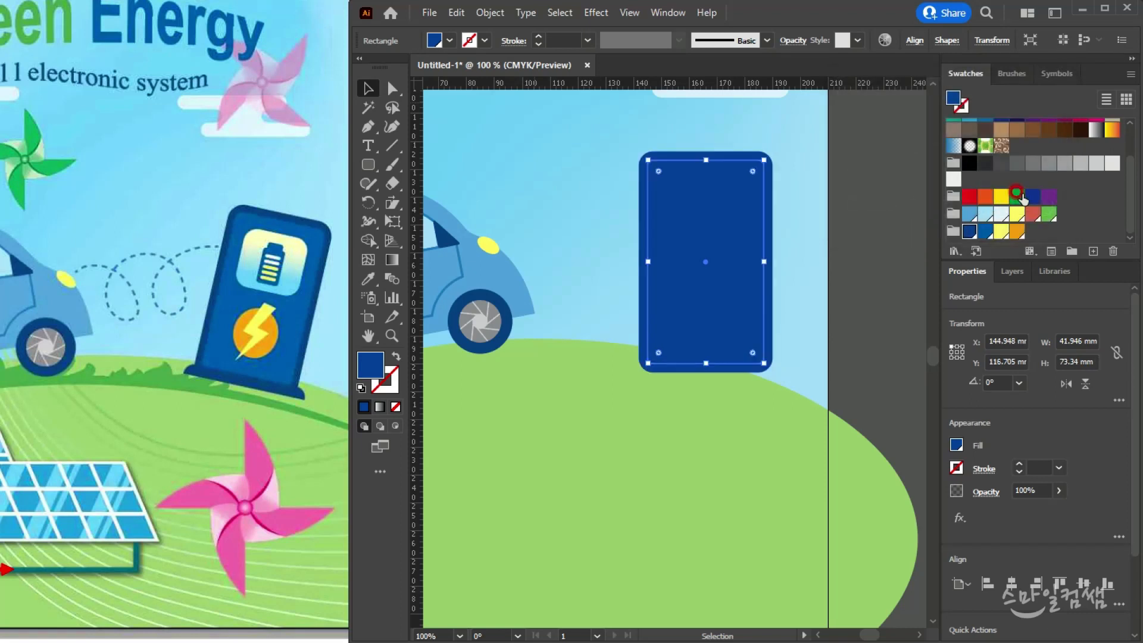
pyautogui.click(991, 236)
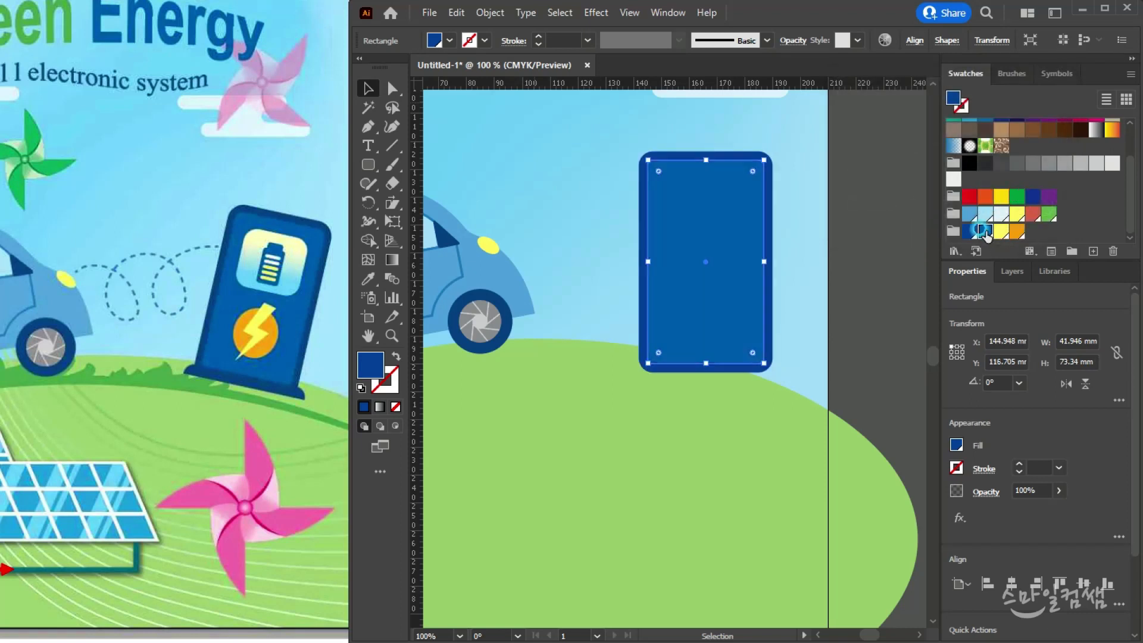
pyautogui.click(828, 223)
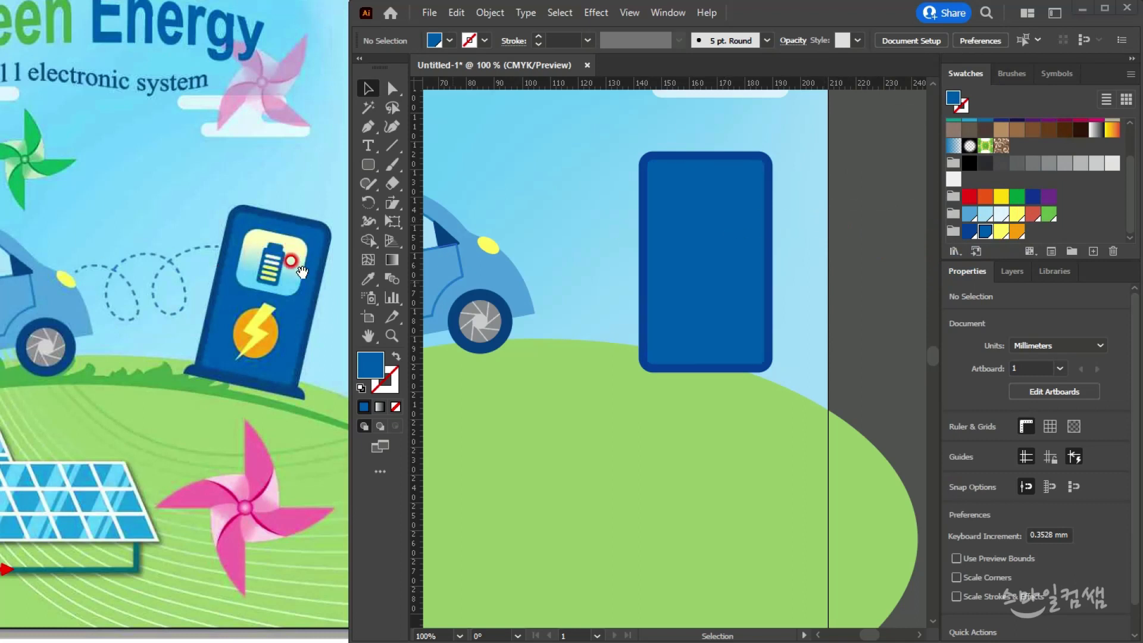
# Create a rounded rectangle about 27 mm wide and 22 mm high in the upper part of the inner blue panel for the screen.
pyautogui.scroll(2, 741, 197)
pyautogui.moveTo(626, 292); pyautogui.dragTo(626, 313)
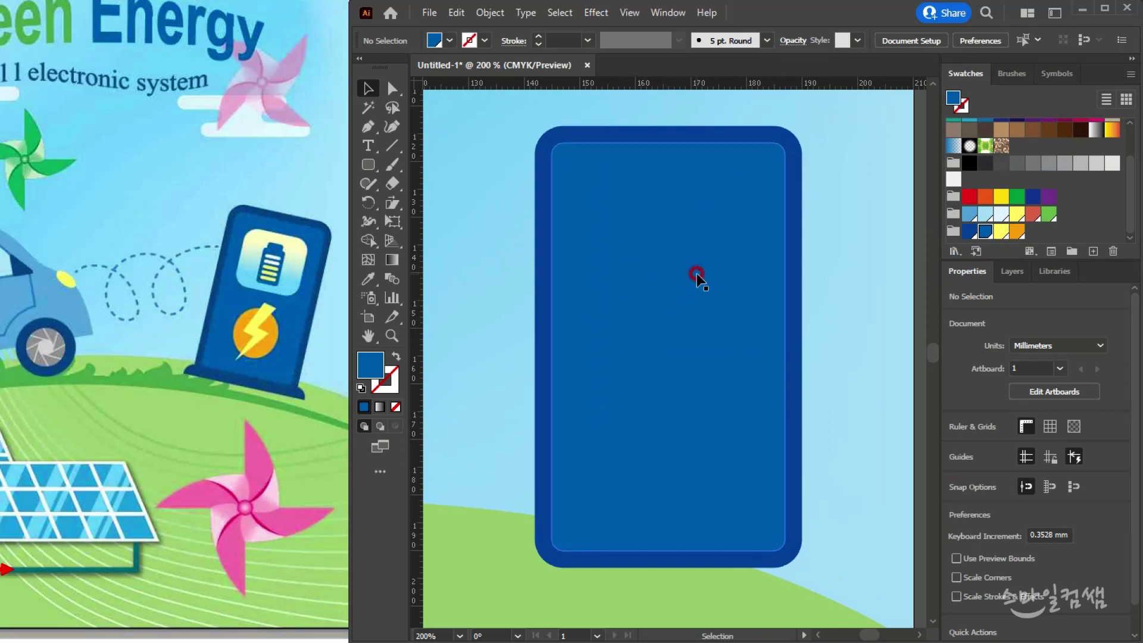
pyautogui.click(730, 285)
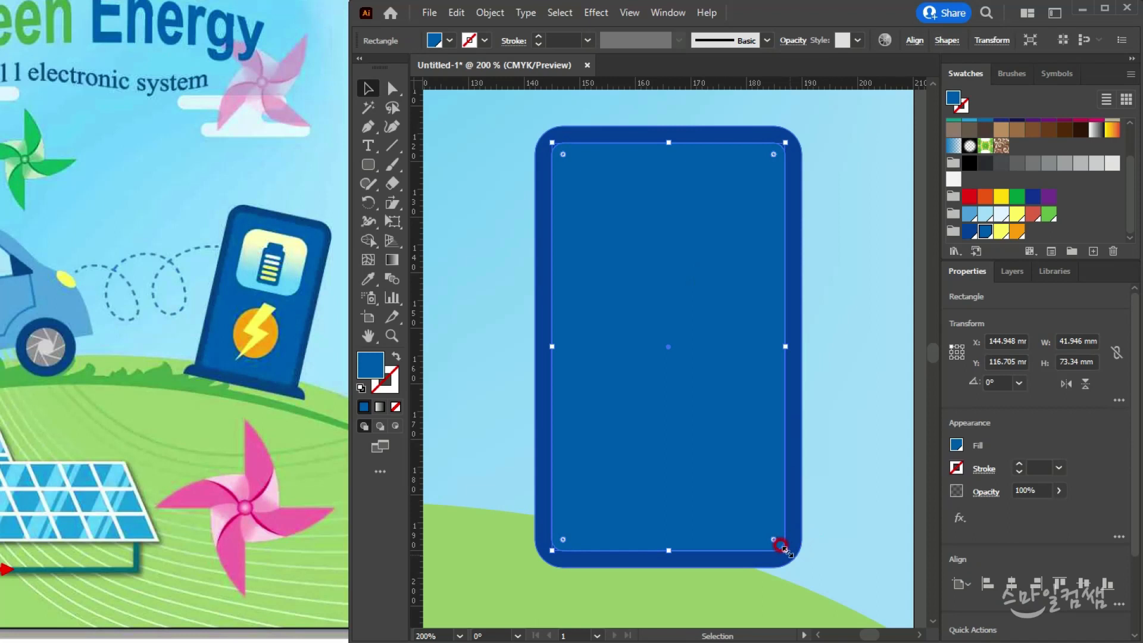
pyautogui.moveTo(781, 546); pyautogui.dragTo(693, 211)
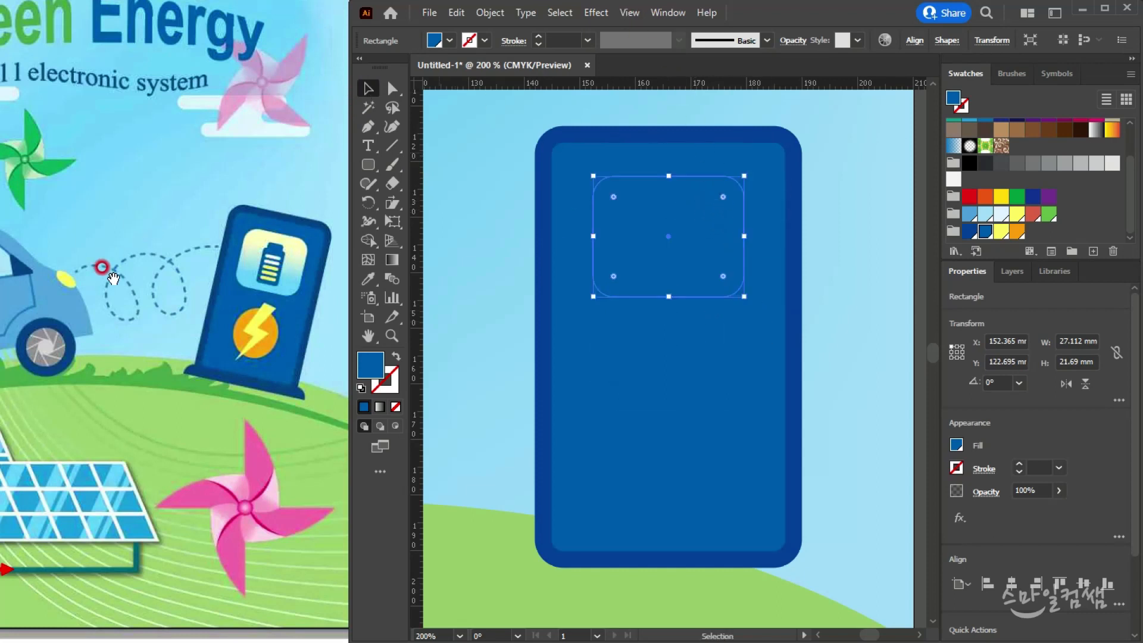
# Check the reference poster and apply a linear gradient fill to the station's screen rectangle.
pyautogui.moveTo(102, 267); pyautogui.dragTo(356, 274)
pyautogui.moveTo(190, 303); pyautogui.dragTo(314, 300)
pyautogui.moveTo(6, 266); pyautogui.dragTo(192, 288)
pyautogui.moveTo(46, 256); pyautogui.dragTo(359, 330)
pyautogui.moveTo(358, 330); pyautogui.dragTo(9, 332)
pyautogui.moveTo(241, 332); pyautogui.dragTo(182, 334)
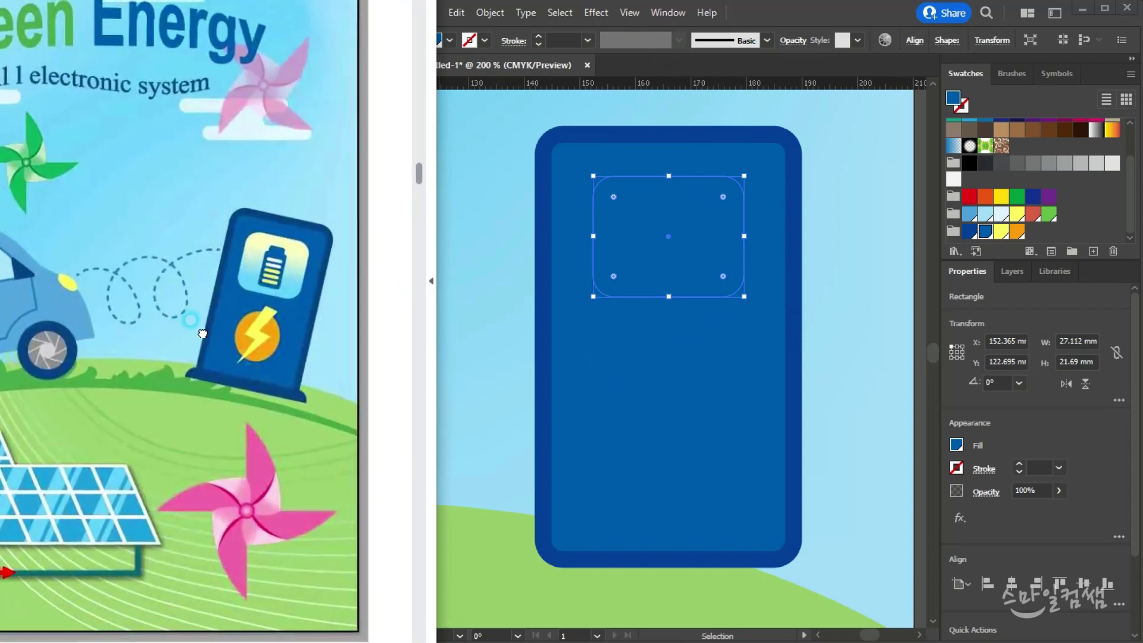
pyautogui.click(744, 28)
pyautogui.click(668, 13)
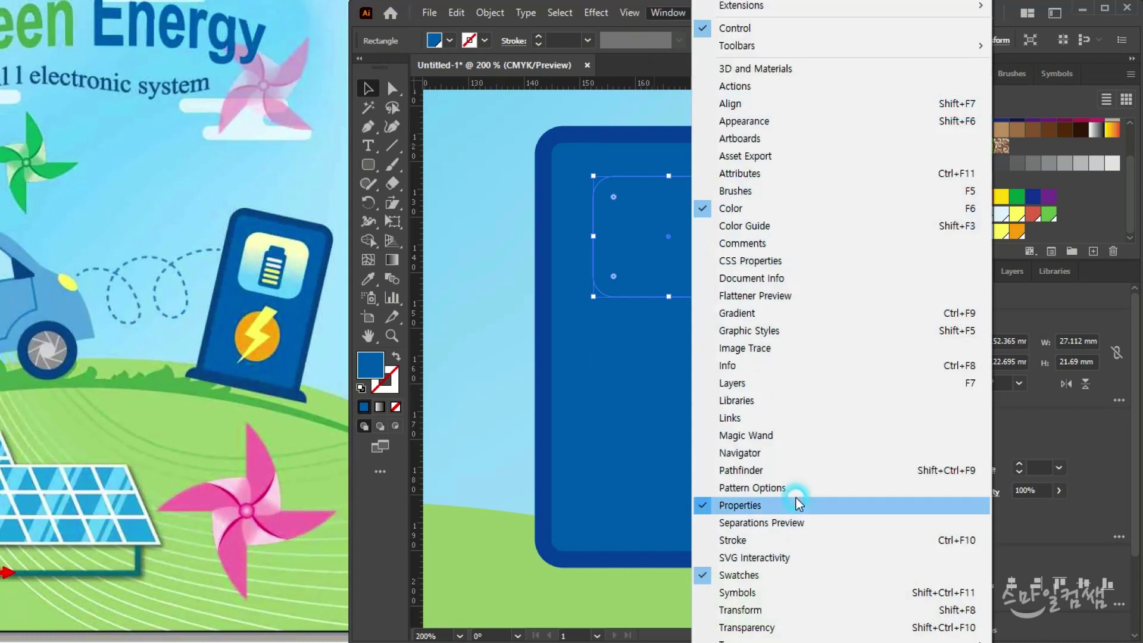
pyautogui.click(772, 312)
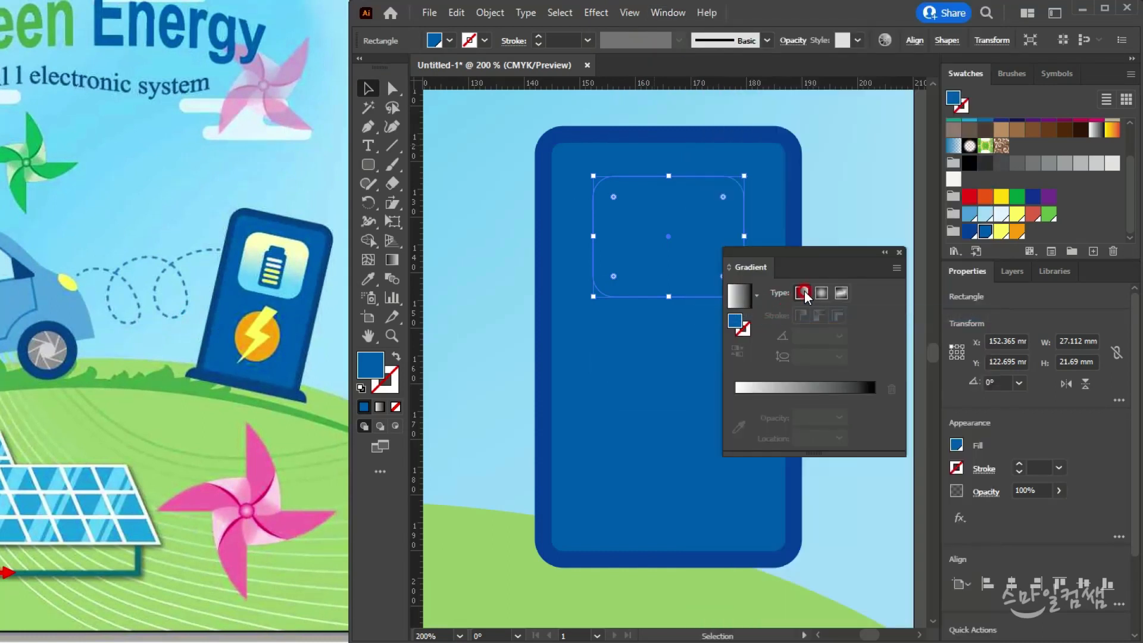
pyautogui.click(803, 292)
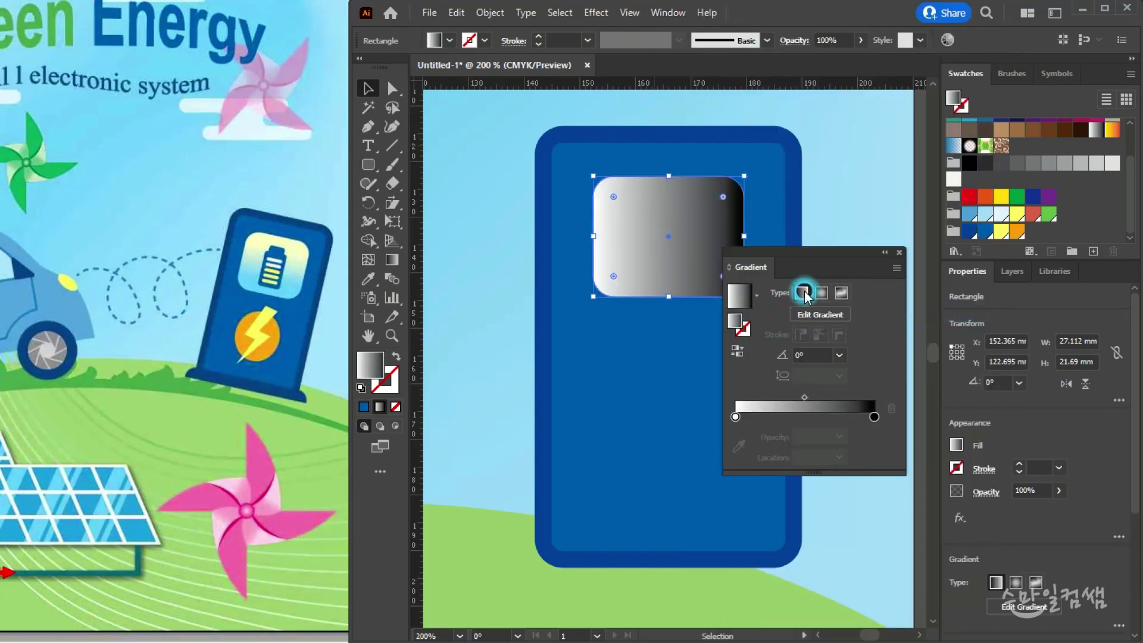
# Switch the starting colour stop of the screen's gradient to the CMYK colour model and check the reference's colour notes.
pyautogui.doubleClick(735, 416)
pyautogui.click(742, 486)
pyautogui.click(872, 437)
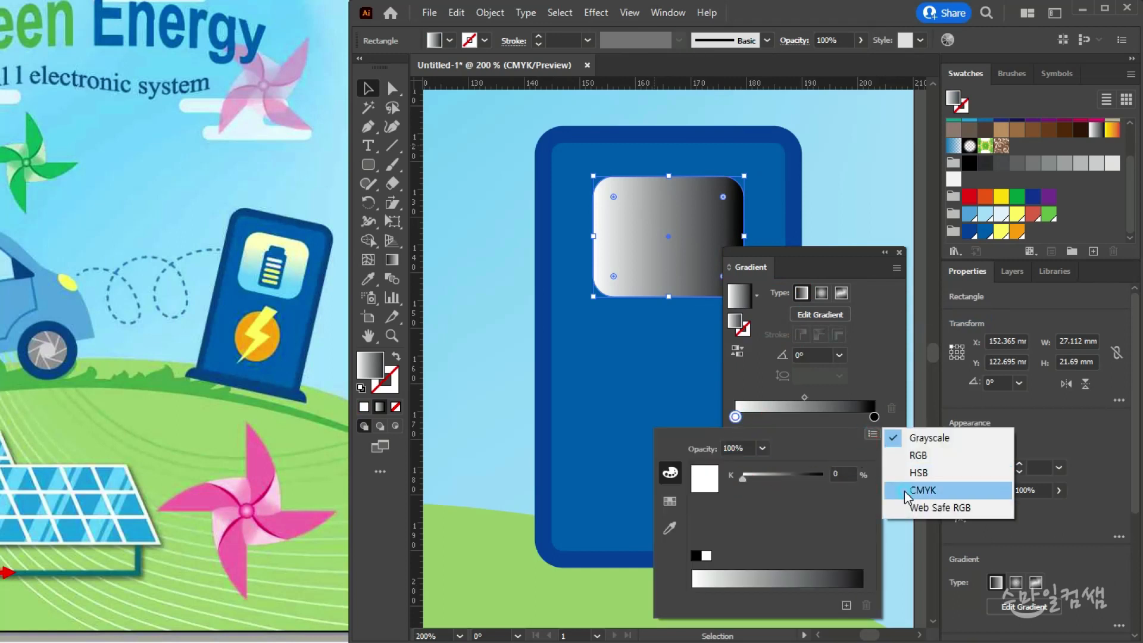
pyautogui.click(905, 490)
pyautogui.moveTo(421, 278)
pyautogui.mouseDown()
pyautogui.moveTo(434, 276)
pyautogui.moveTo(435, 293)
pyautogui.mouseUp()
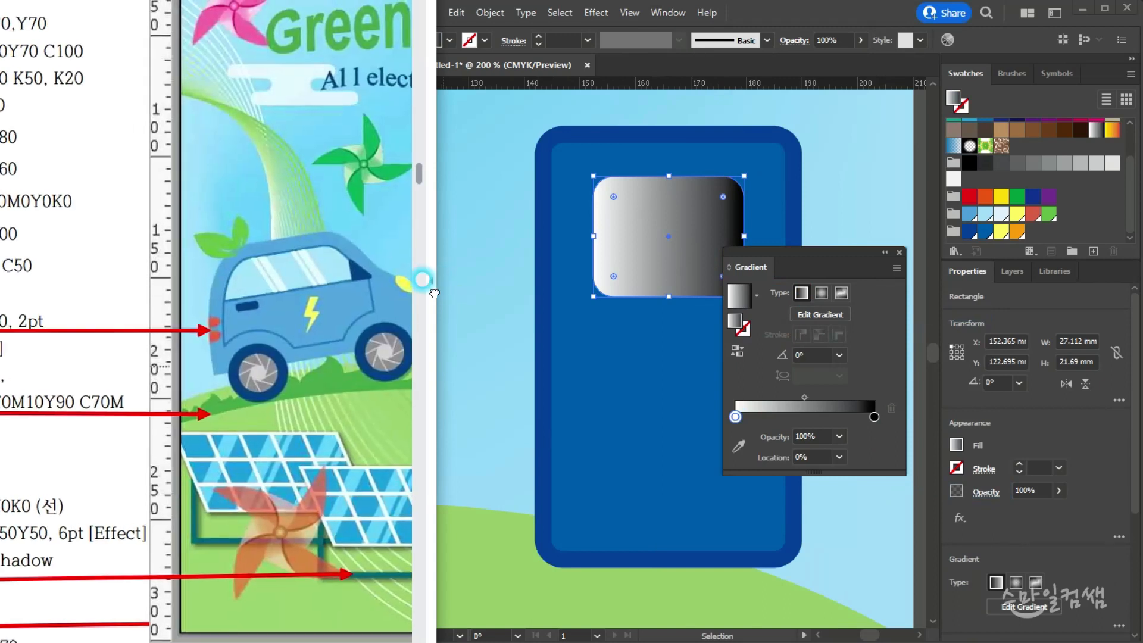
pyautogui.click(959, 358)
pyautogui.click(897, 274)
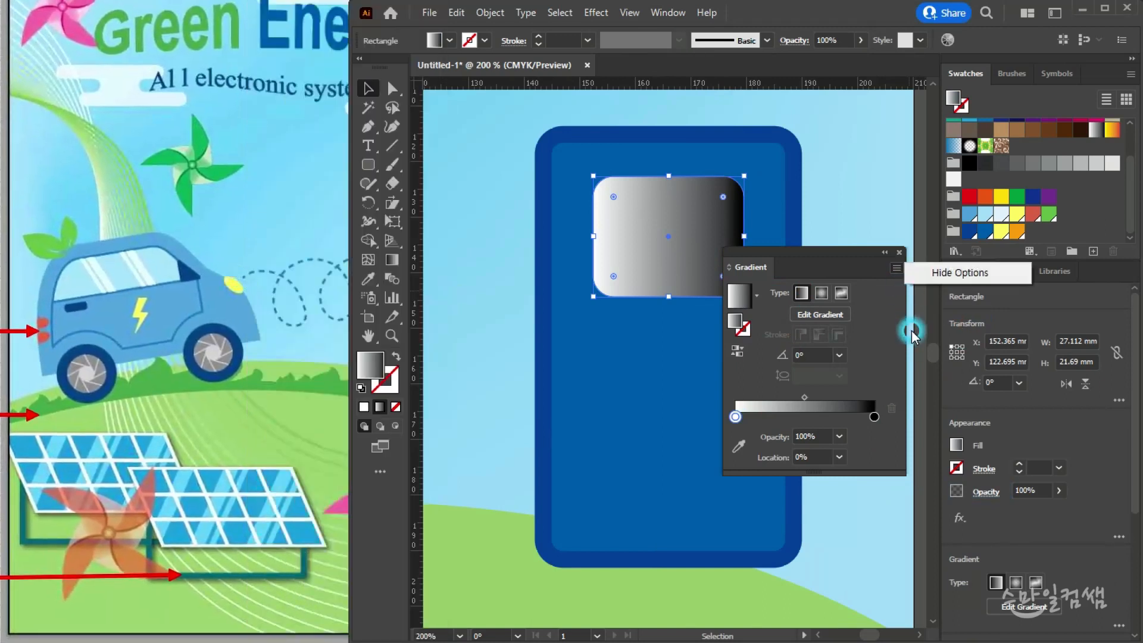
# Set the starting colour stop of the screen's gradient to pale yellow with Y=30.
pyautogui.click(735, 416)
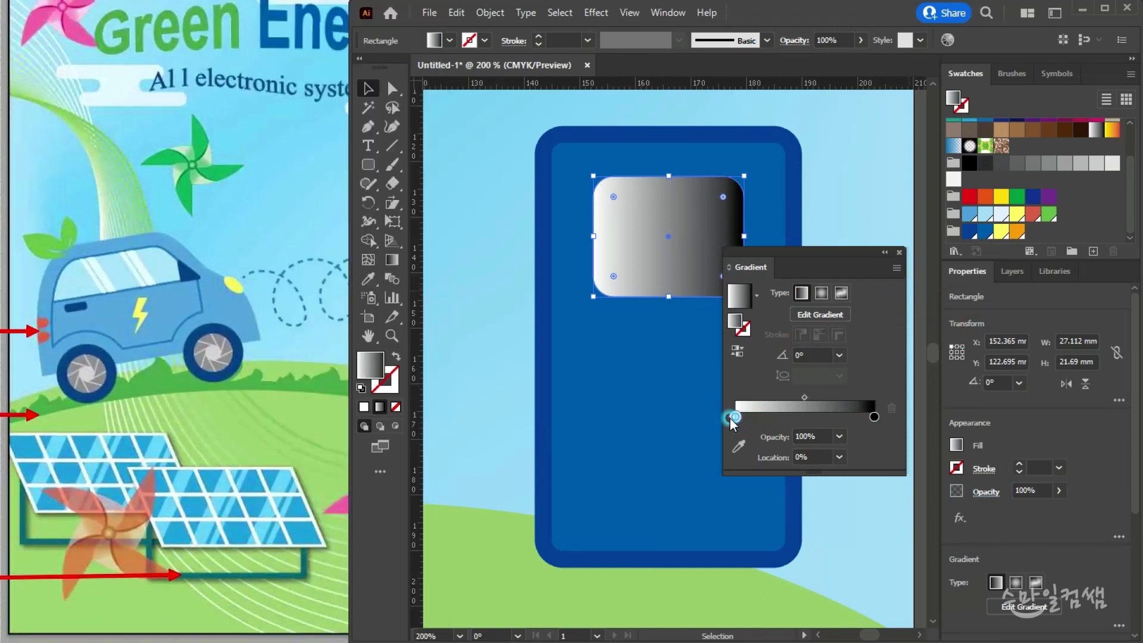
pyautogui.doubleClick(735, 417)
pyautogui.click(869, 432)
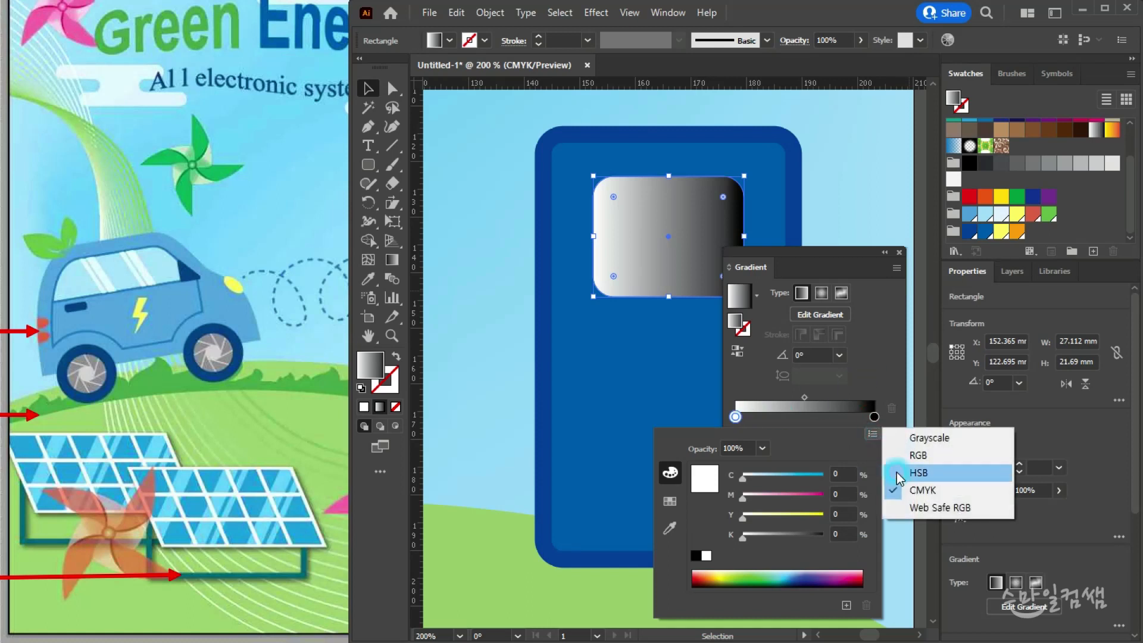
pyautogui.click(923, 489)
pyautogui.click(840, 512)
pyautogui.write('30')
pyautogui.press('Return')
pyautogui.click(767, 287)
pyautogui.click(801, 236)
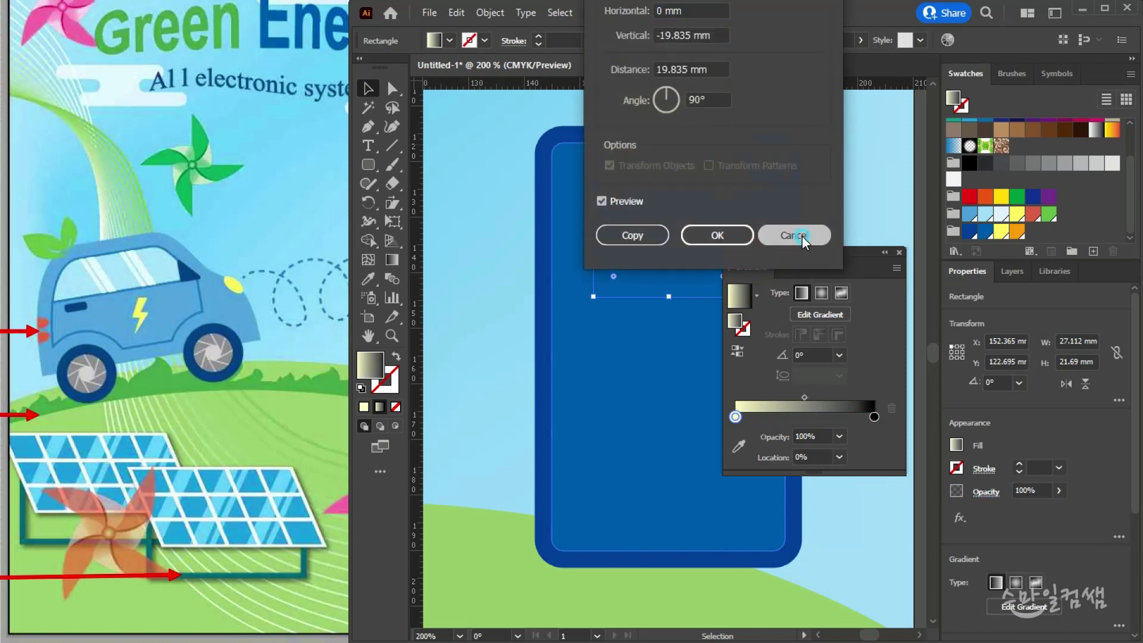
pyautogui.click(886, 256)
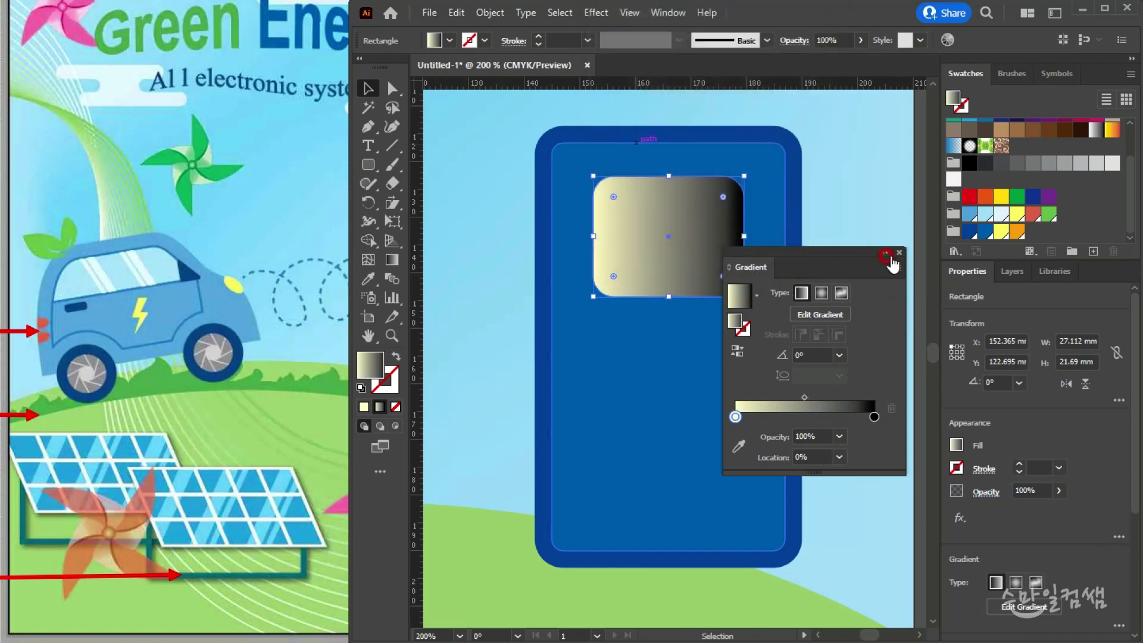
# Change the end colour stop of the screen's gradient to CMYK light blue with C=50 and K=0.
pyautogui.doubleClick(873, 416)
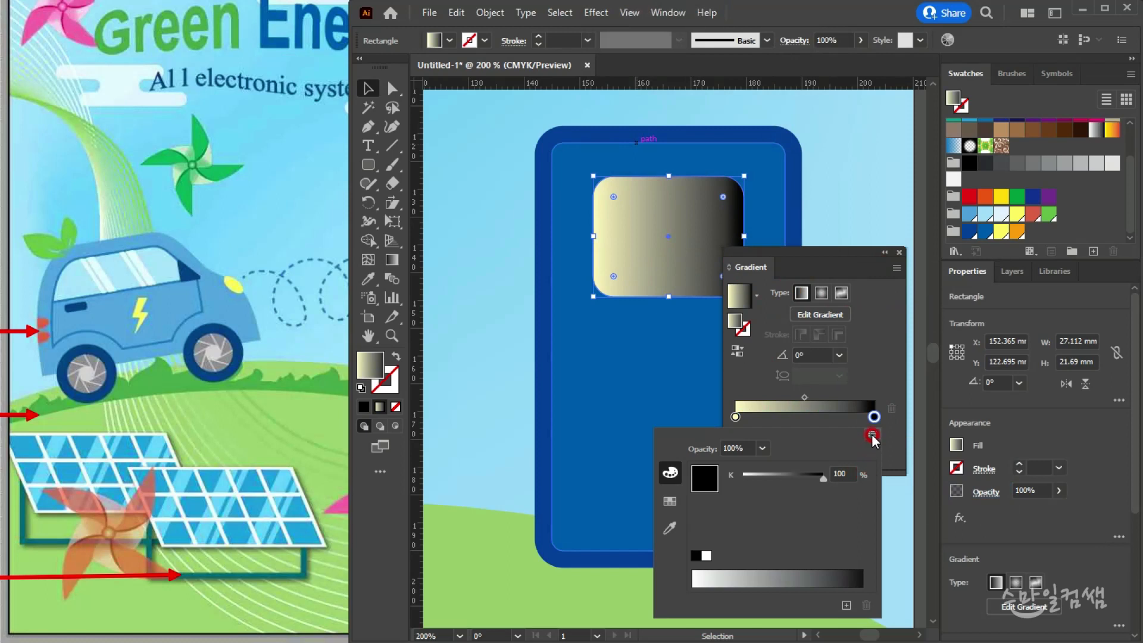
pyautogui.click(872, 436)
pyautogui.click(868, 511)
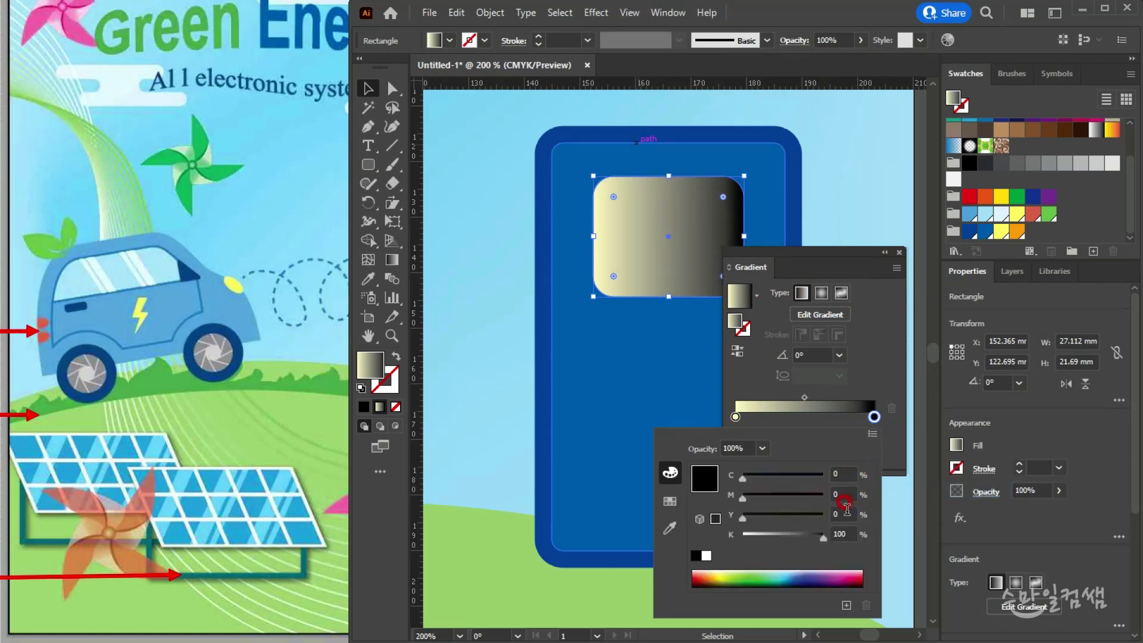
pyautogui.click(845, 534)
pyautogui.write('0')
pyautogui.click(833, 474)
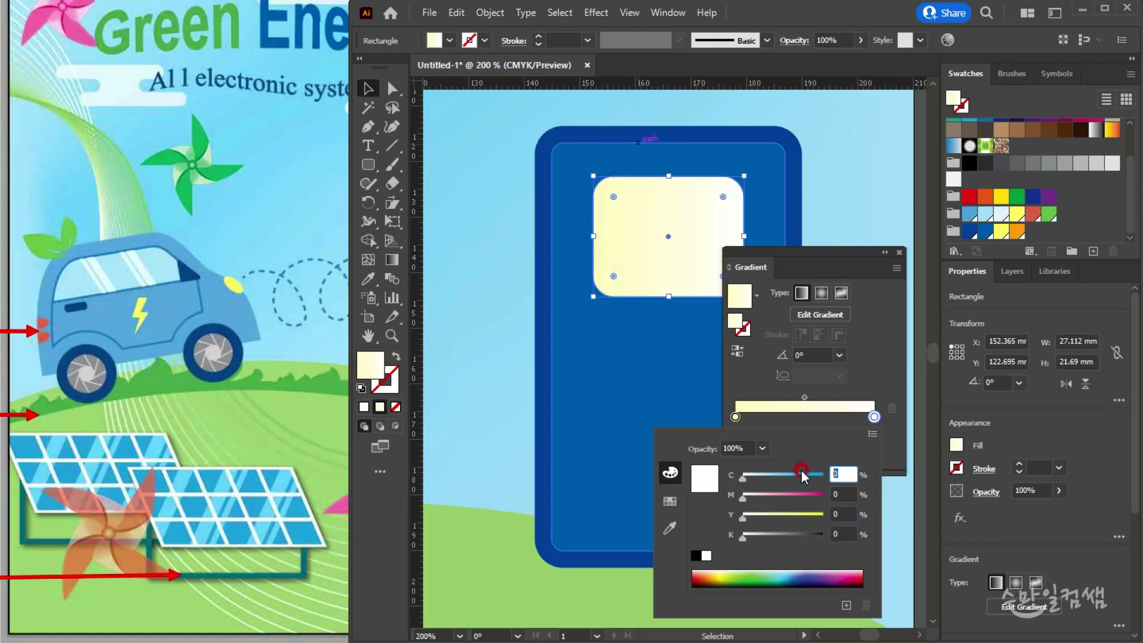
pyautogui.write('50')
pyautogui.press('Return')
pyautogui.press('Return')
pyautogui.click(786, 234)
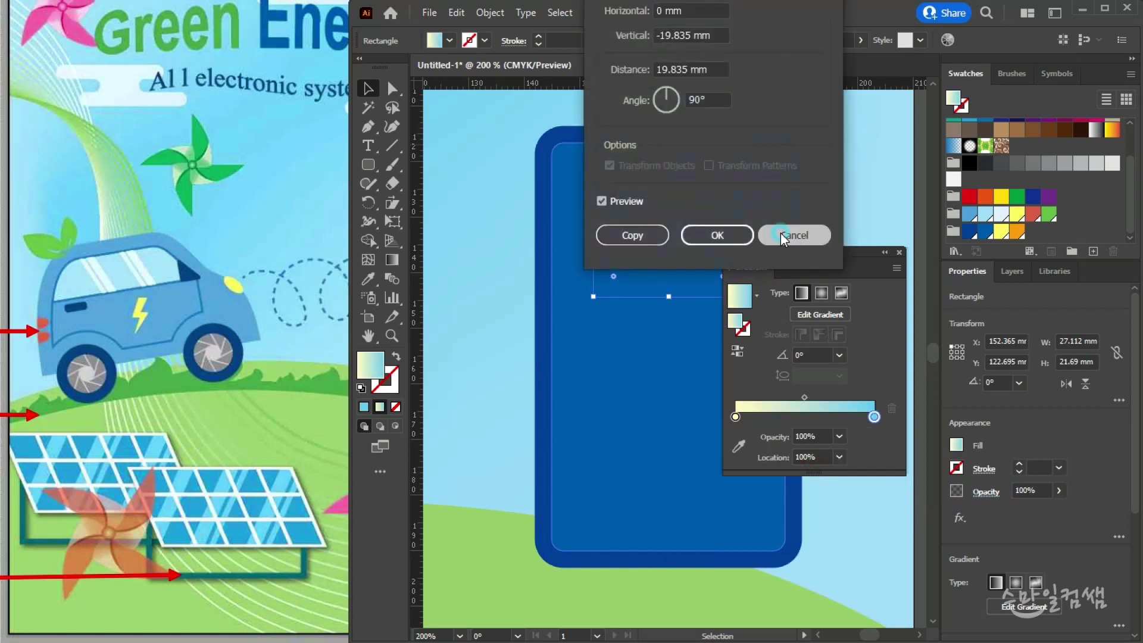
pyautogui.click(899, 254)
# Redirect the screen's gradient with the Gradient tool so it runs vertically from yellow at the top to light blue at the bottom.
pyautogui.click(618, 214)
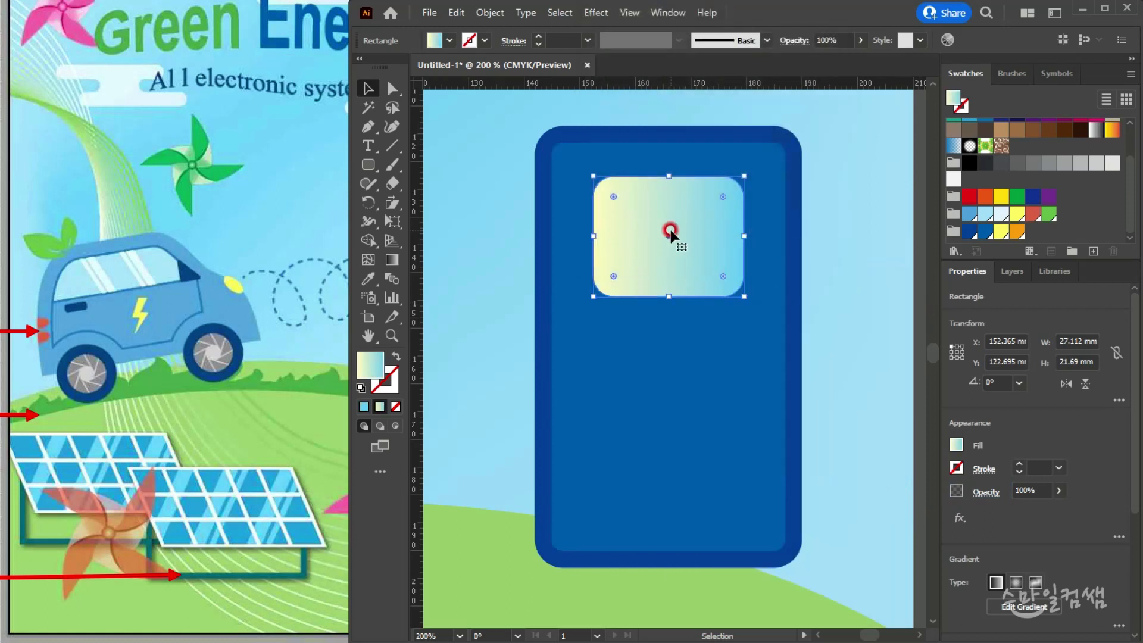
pyautogui.click(384, 258)
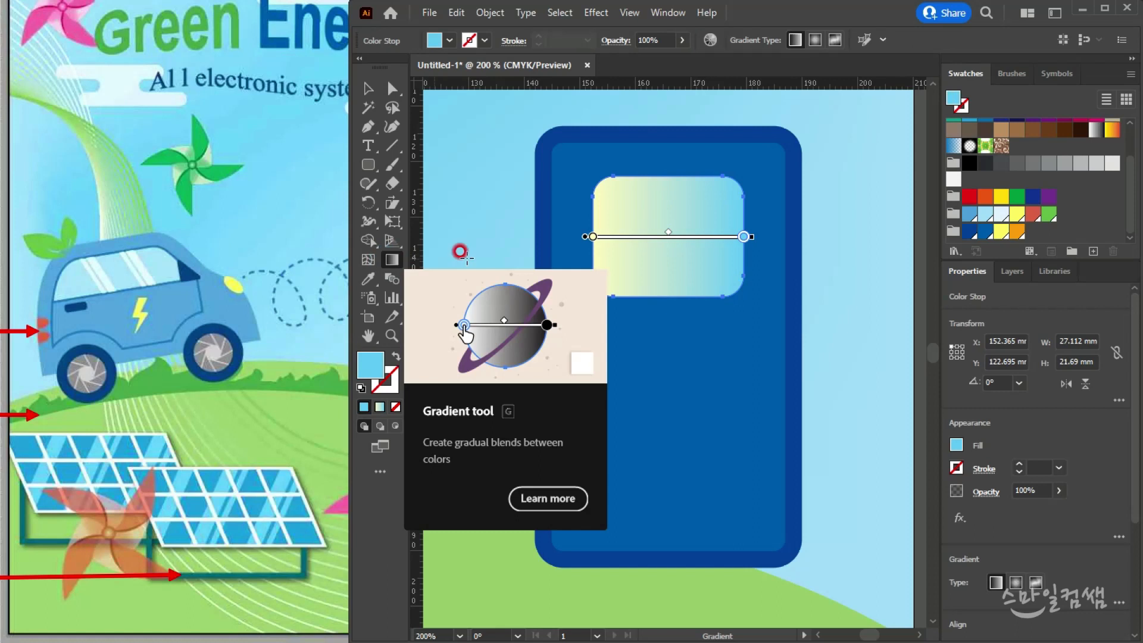
pyautogui.moveTo(671, 247); pyautogui.dragTo(669, 274)
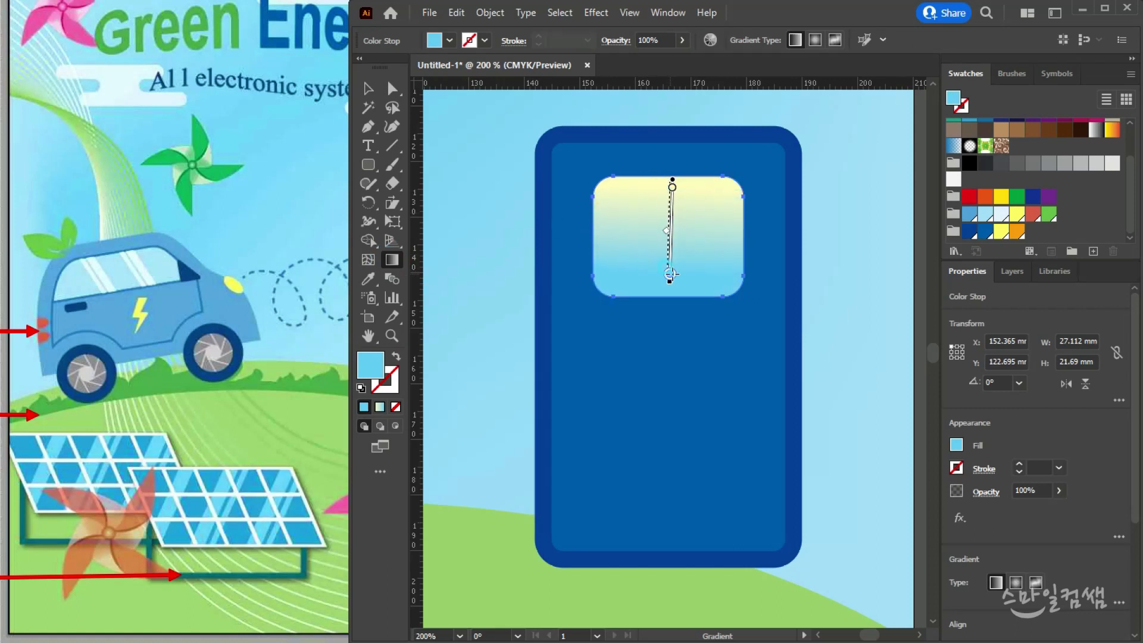
pyautogui.click(669, 273)
pyautogui.click(373, 86)
pyautogui.click(839, 237)
# Compare with the reference and enlarge the gradient screen to about 31 mm wide and 23.5 mm high.
pyautogui.moveTo(216, 320); pyautogui.dragTo(48, 185)
pyautogui.moveTo(228, 261); pyautogui.dragTo(211, 281)
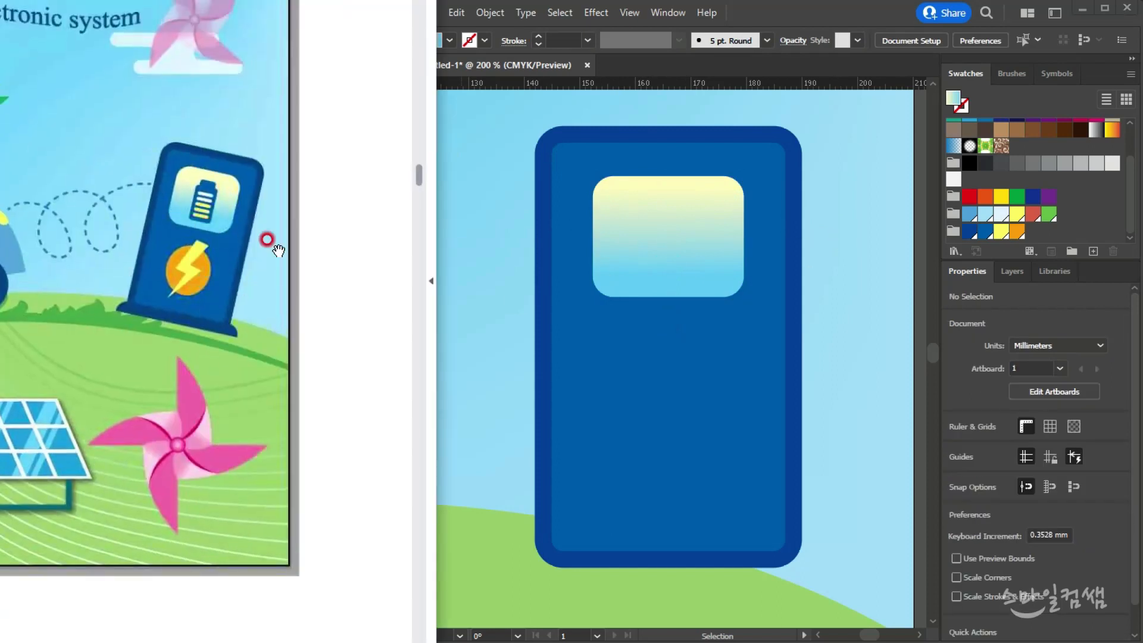
pyautogui.click(836, 247)
pyautogui.click(663, 246)
pyautogui.hotkey('ctrl', '+')
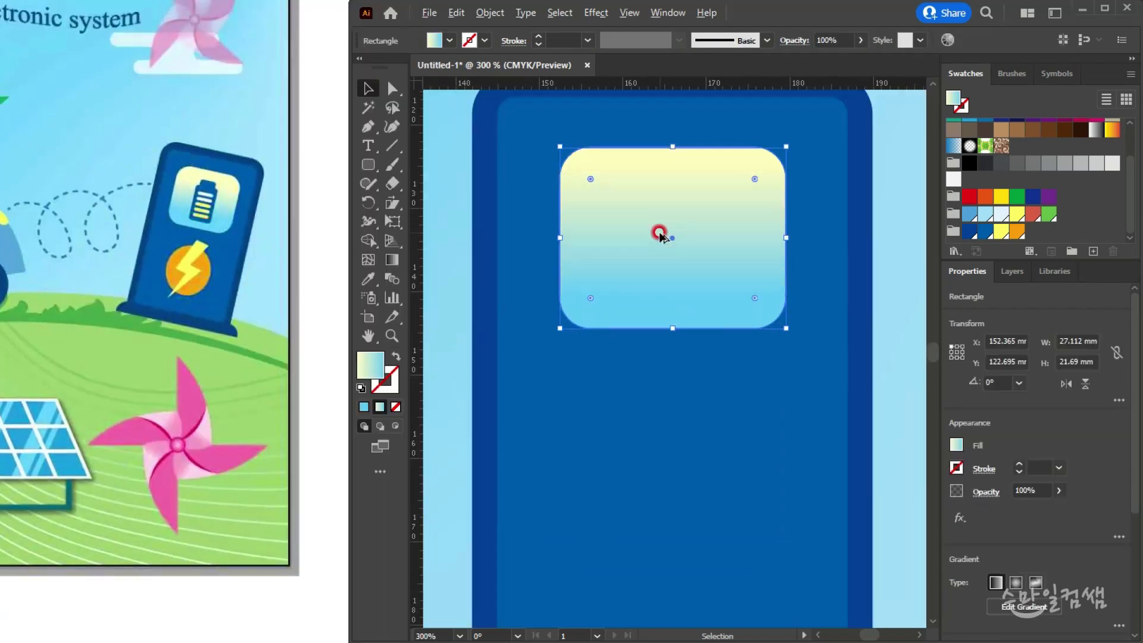
pyautogui.scroll(1, 660, 234)
pyautogui.moveTo(637, 306); pyautogui.dragTo(589, 444)
pyautogui.moveTo(771, 257); pyautogui.dragTo(796, 243)
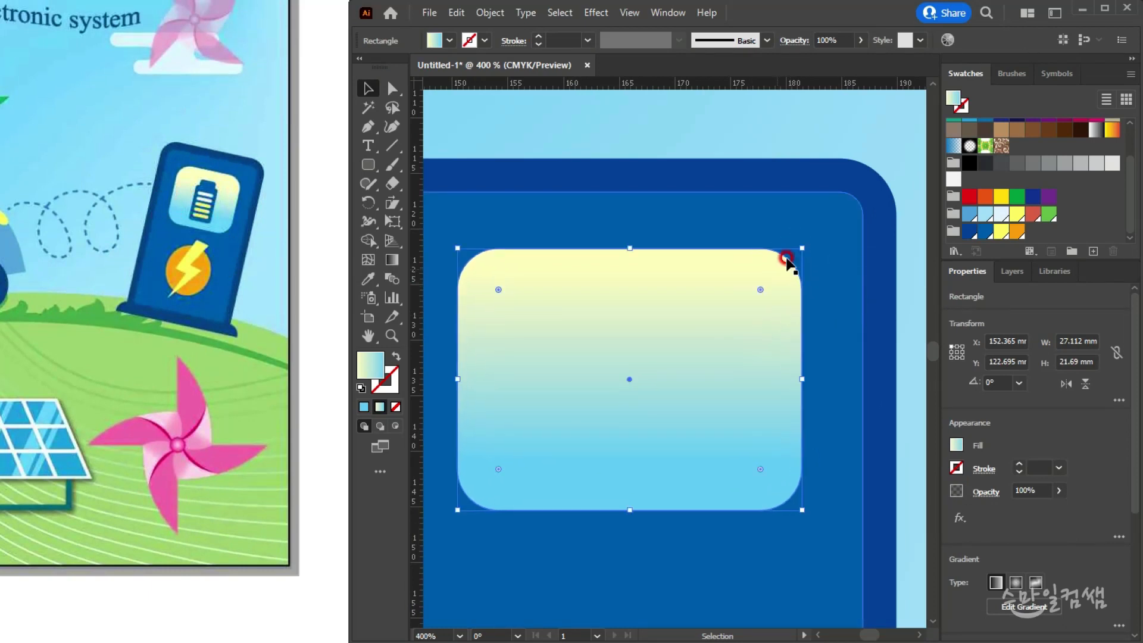
pyautogui.moveTo(634, 269); pyautogui.dragTo(630, 191)
# Draw an upright rounded rectangle about 9 mm wide and 15 mm high centred in the lower part of the screen for the battery body.
pyautogui.moveTo(368, 168); pyautogui.dragTo(459, 184)
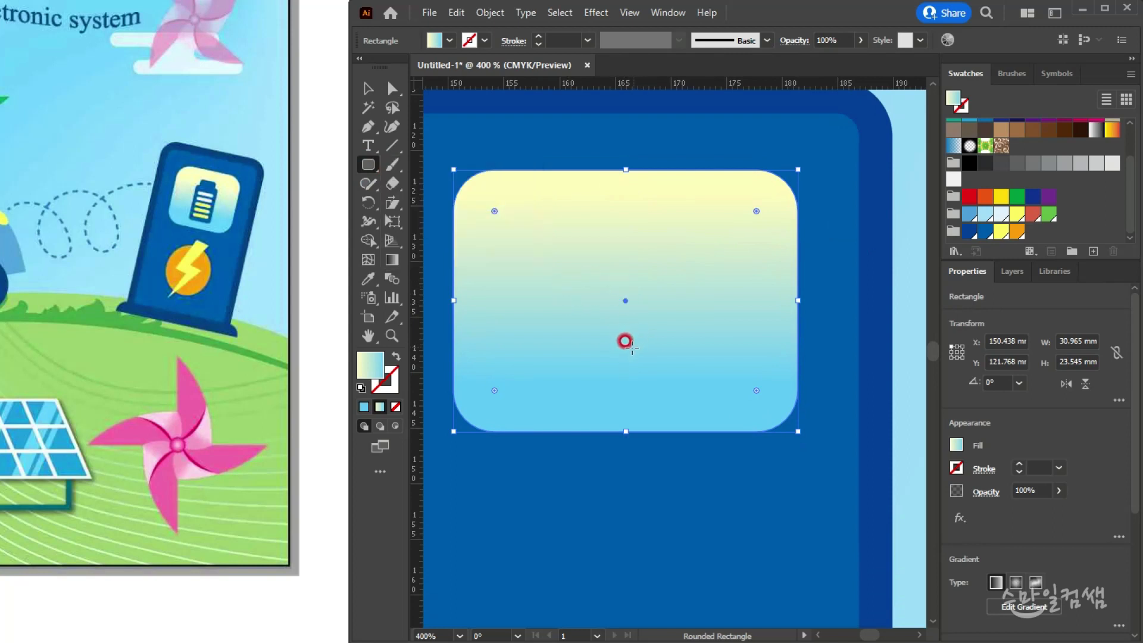
pyautogui.moveTo(625, 329); pyautogui.dragTo(673, 412)
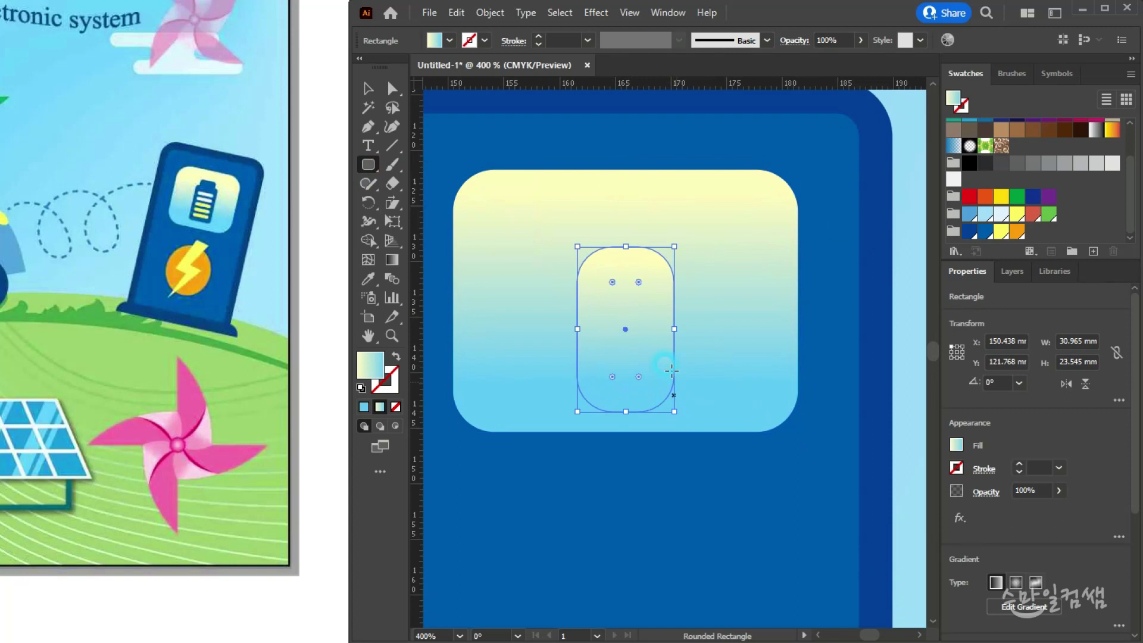
# Reduce the corner radius of the battery body and fill it with the dark blue swatch.
pyautogui.moveTo(620, 262); pyautogui.dragTo(657, 271)
pyautogui.click(966, 233)
pyautogui.click(372, 87)
pyautogui.scroll(1, 638, 283)
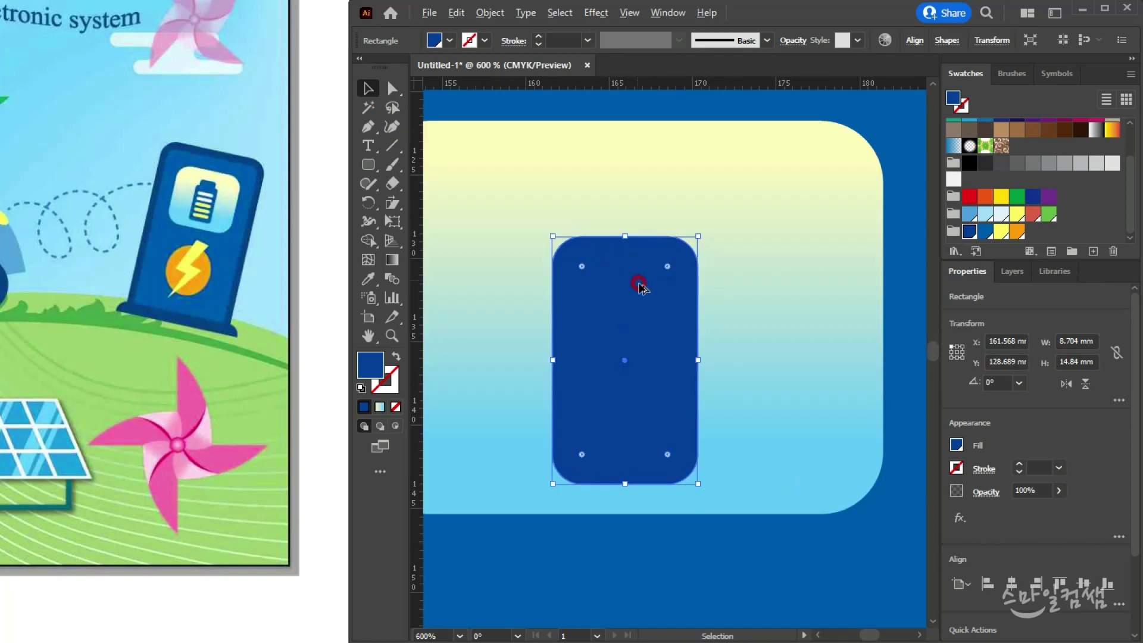
# Duplicate the battery body upward and shrink the copy to a cap about 5.6 mm wide and 3.6 mm high.
pyautogui.moveTo(614, 297); pyautogui.dragTo(614, 240)
pyautogui.moveTo(624, 426); pyautogui.dragTo(611, 264)
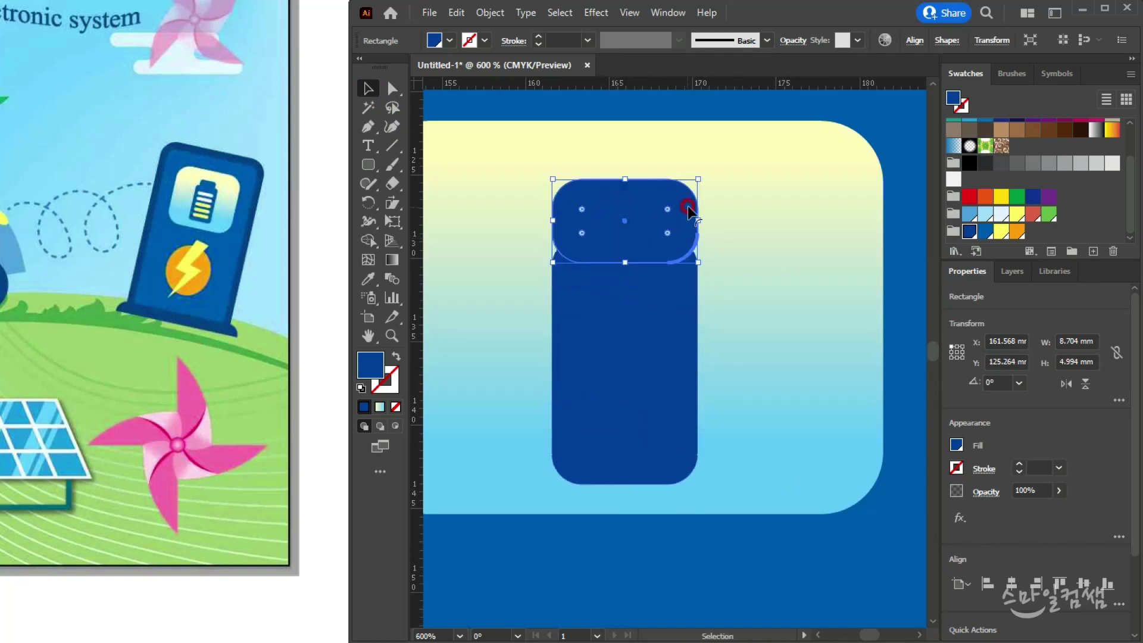
pyautogui.moveTo(696, 179); pyautogui.dragTo(665, 183)
pyautogui.moveTo(624, 221); pyautogui.dragTo(727, 224)
pyautogui.scroll(3, 621, 245)
pyautogui.click(819, 265)
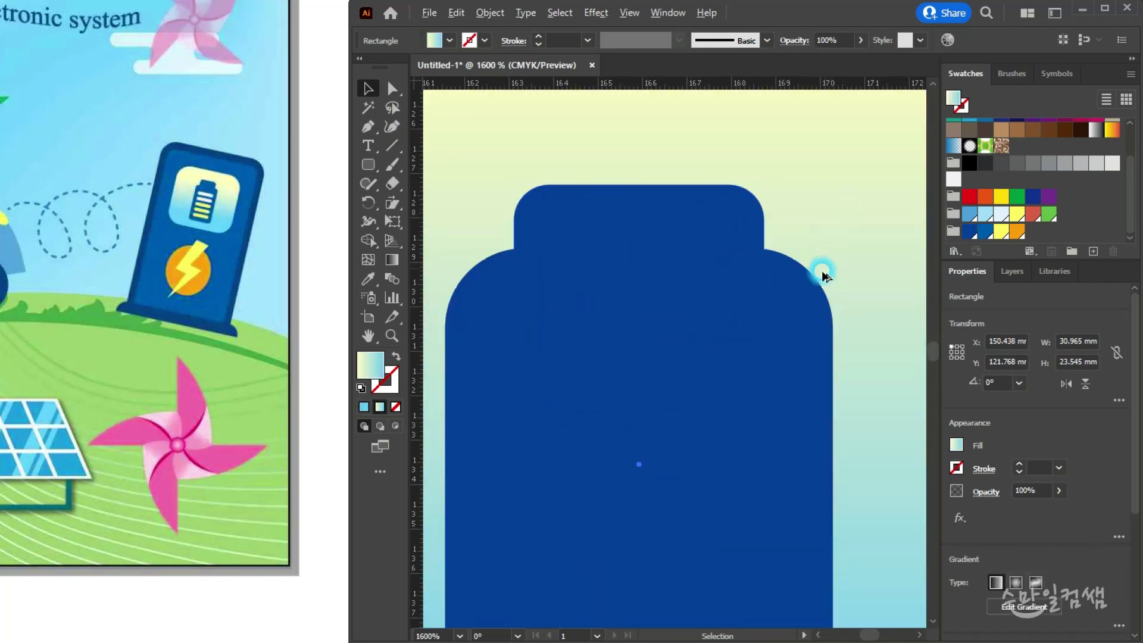
# Scale the battery cap down slightly about its centre to about 5 mm wide.
pyautogui.scroll(-3, 820, 280)
pyautogui.click(775, 248)
pyautogui.scroll(3, 784, 263)
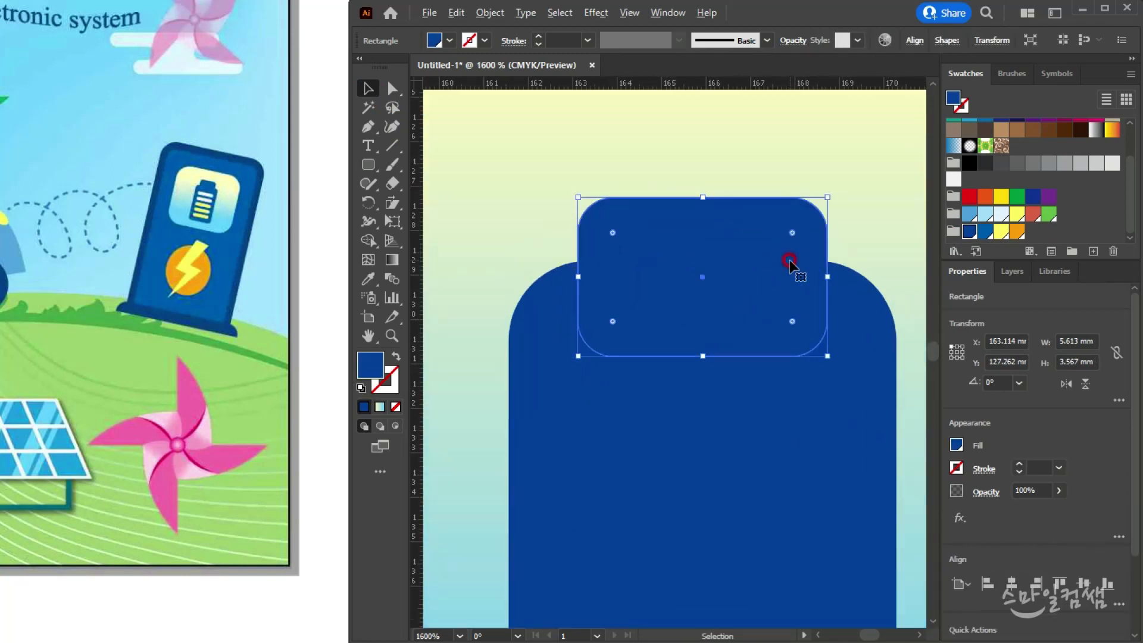
pyautogui.moveTo(822, 191); pyautogui.dragTo(813, 197)
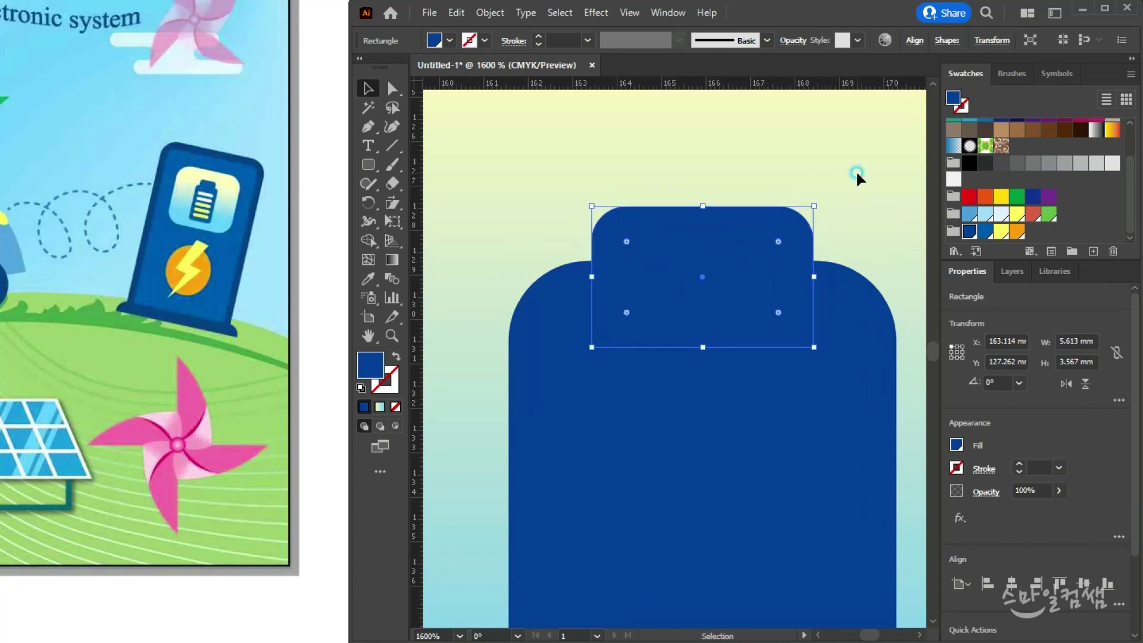
# Draw a pill-shaped bar about 6.4 mm wide and 1.2 mm high across the upper battery body and fill it white.
pyautogui.click(822, 371)
pyautogui.moveTo(715, 364); pyautogui.dragTo(592, 214)
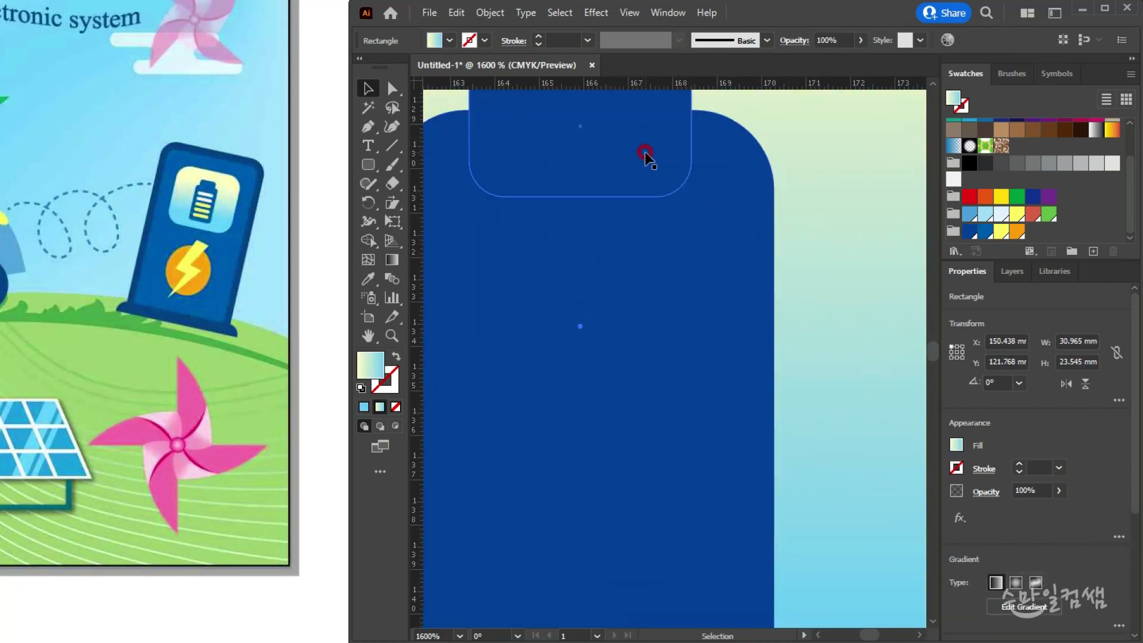
pyautogui.click(369, 163)
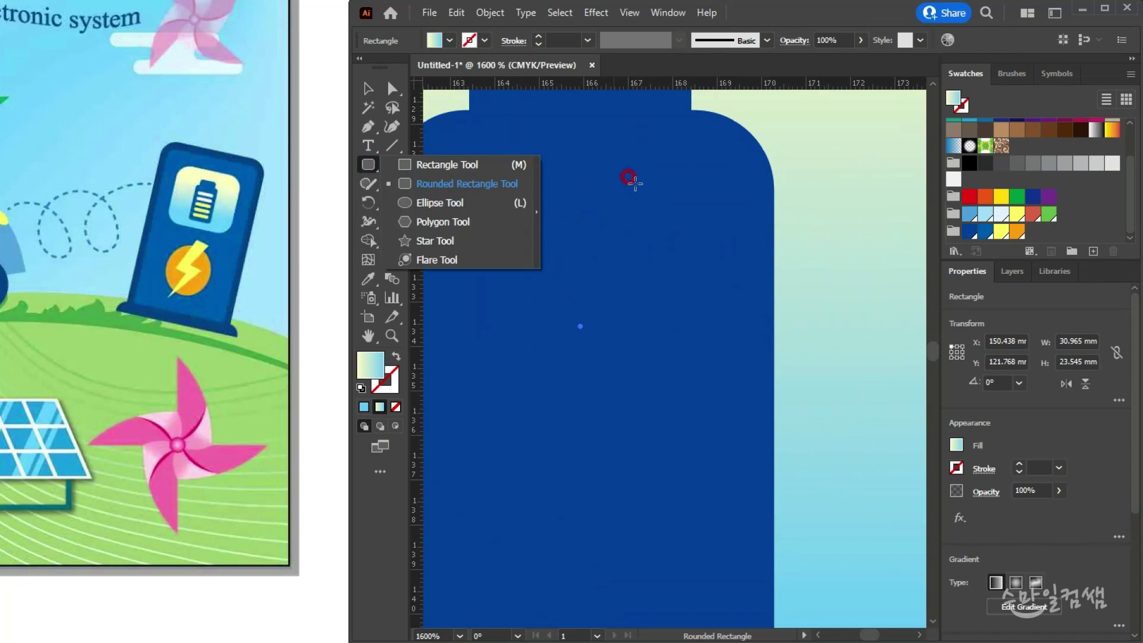
pyautogui.click(308, 225)
pyautogui.click(564, 242)
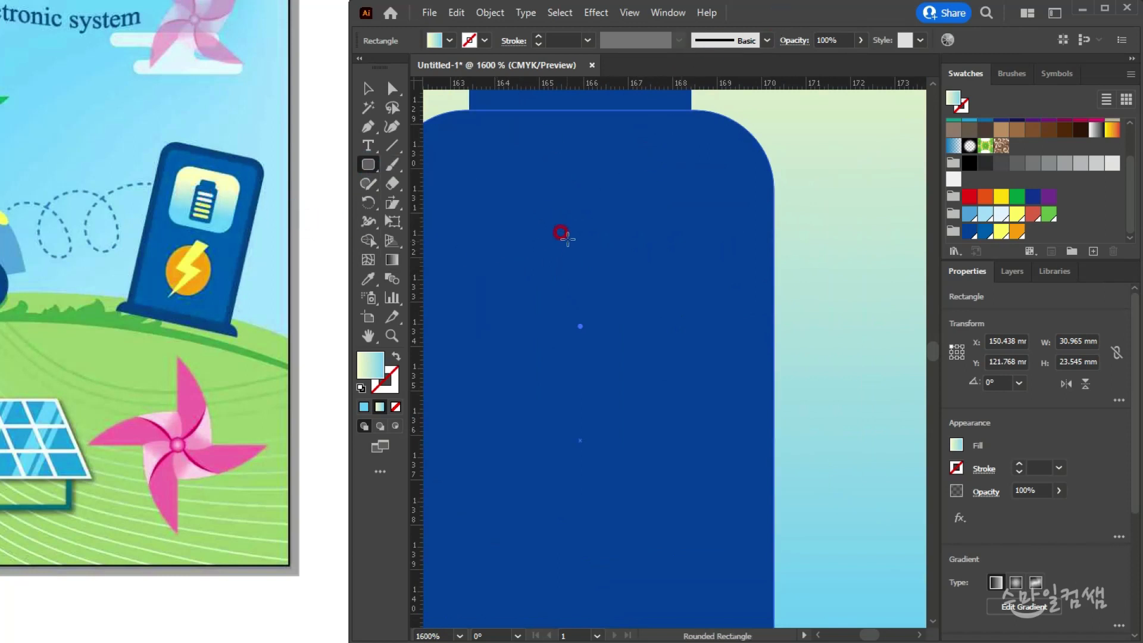
pyautogui.moveTo(580, 182); pyautogui.dragTo(722, 204)
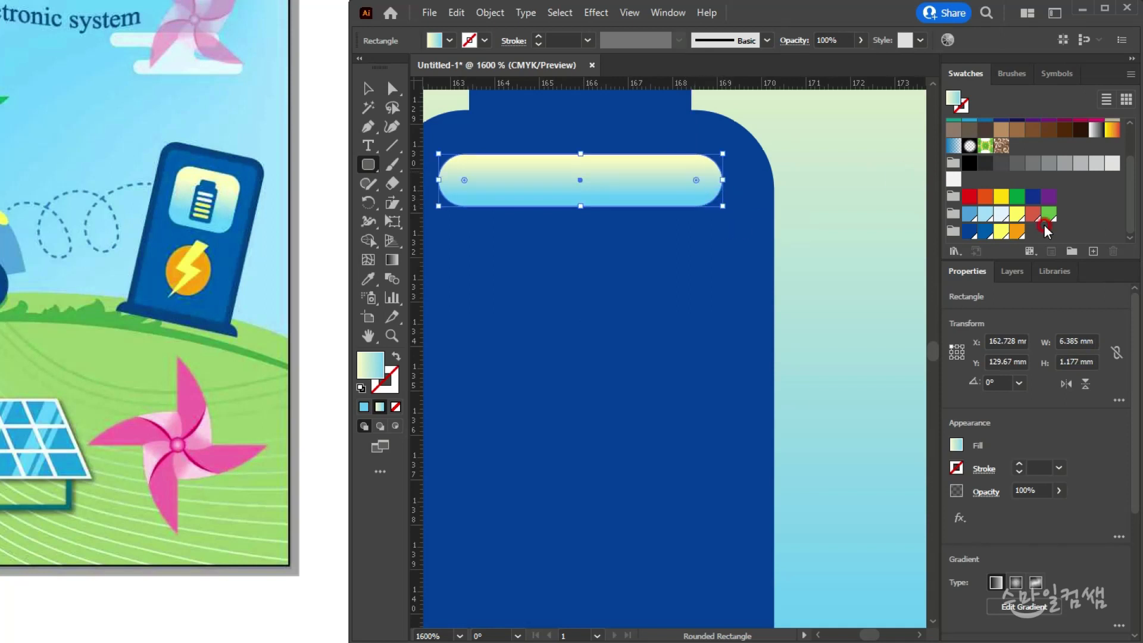
pyautogui.scroll(3, 1036, 202)
pyautogui.click(985, 126)
pyautogui.click(368, 88)
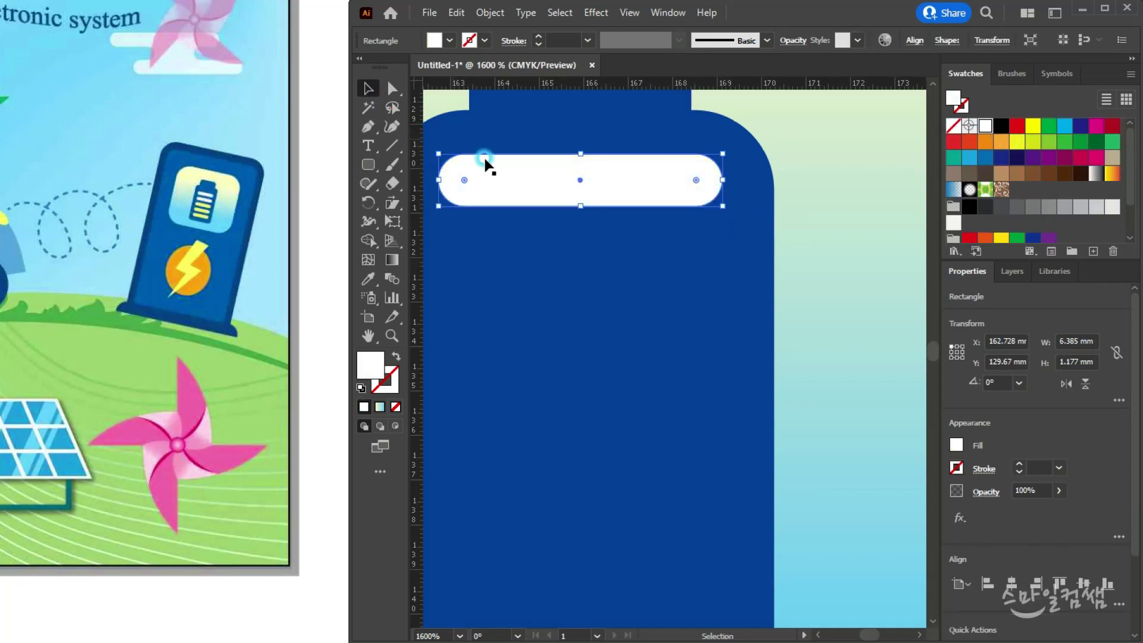
# Nudge the white bar slightly down and reduce the battery body's corner radius.
pyautogui.scroll(-3, 788, 378)
pyautogui.moveTo(735, 306); pyautogui.dragTo(738, 314)
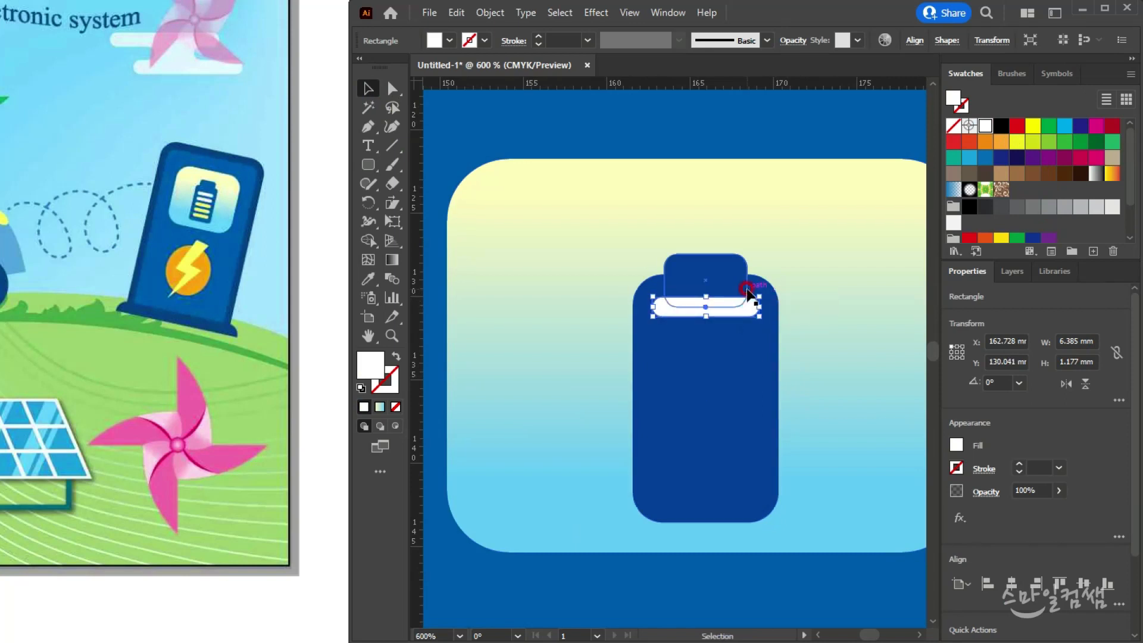
pyautogui.click(764, 288)
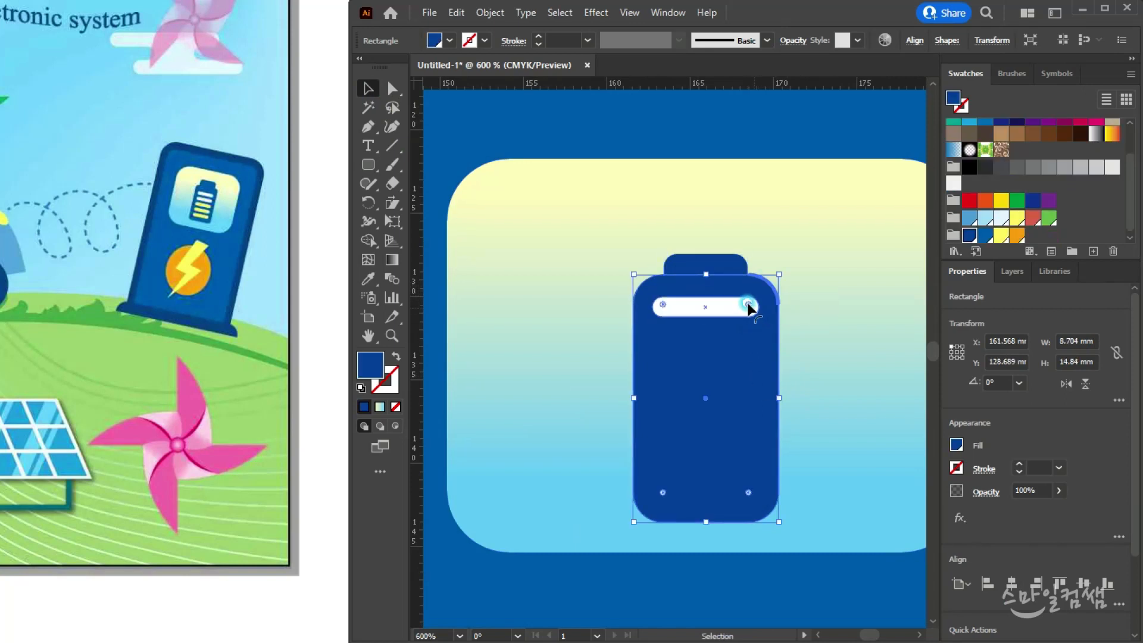
pyautogui.click(837, 360)
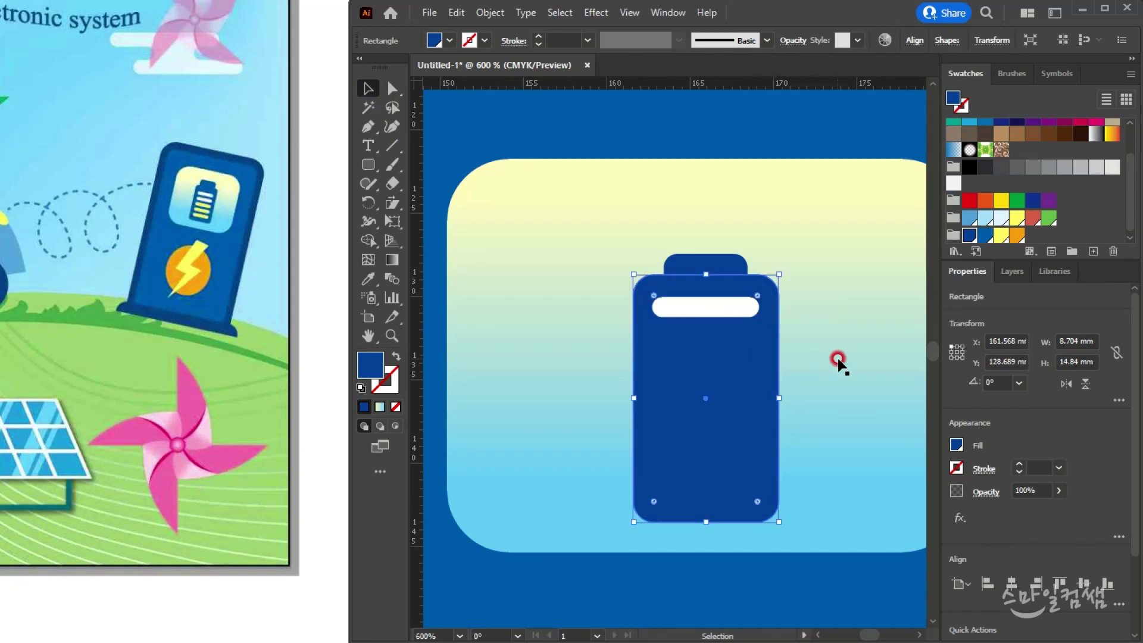
# Copy the white bar straight down and repeat the copy until five evenly spaced bars fill the battery.
pyautogui.click(741, 316)
pyautogui.scroll(2, 728, 310)
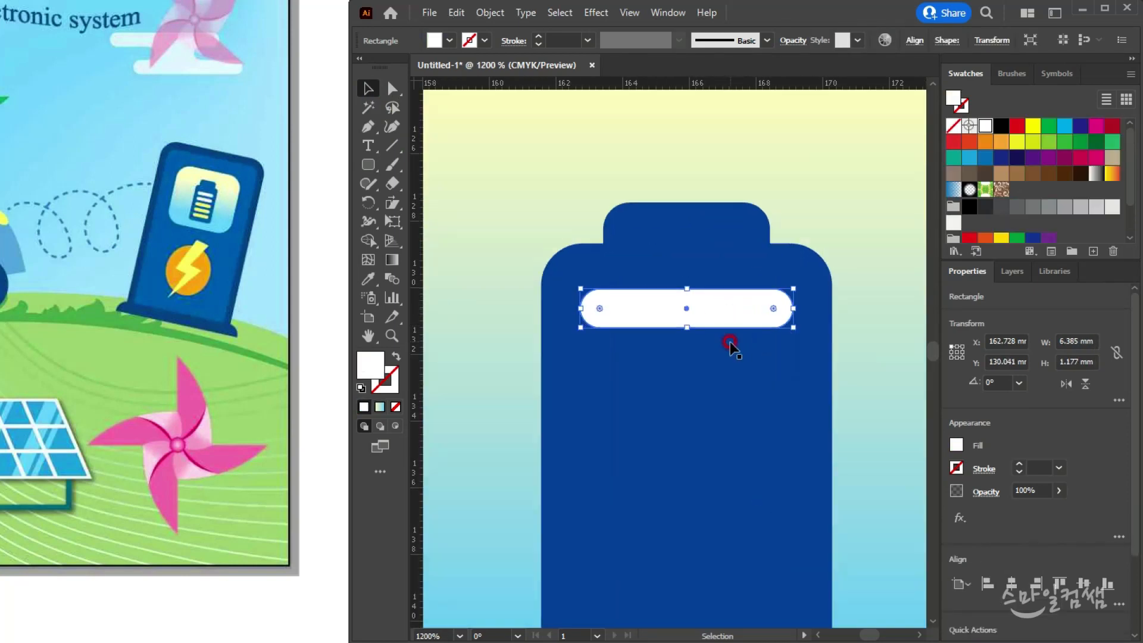
pyautogui.scroll(-3, 732, 343)
pyautogui.moveTo(706, 179); pyautogui.dragTo(717, 245)
pyautogui.hotkey('ctrl', 'd')
pyautogui.hotkey('ctrl', 'd')
pyautogui.hotkey('ctrl', 'd')
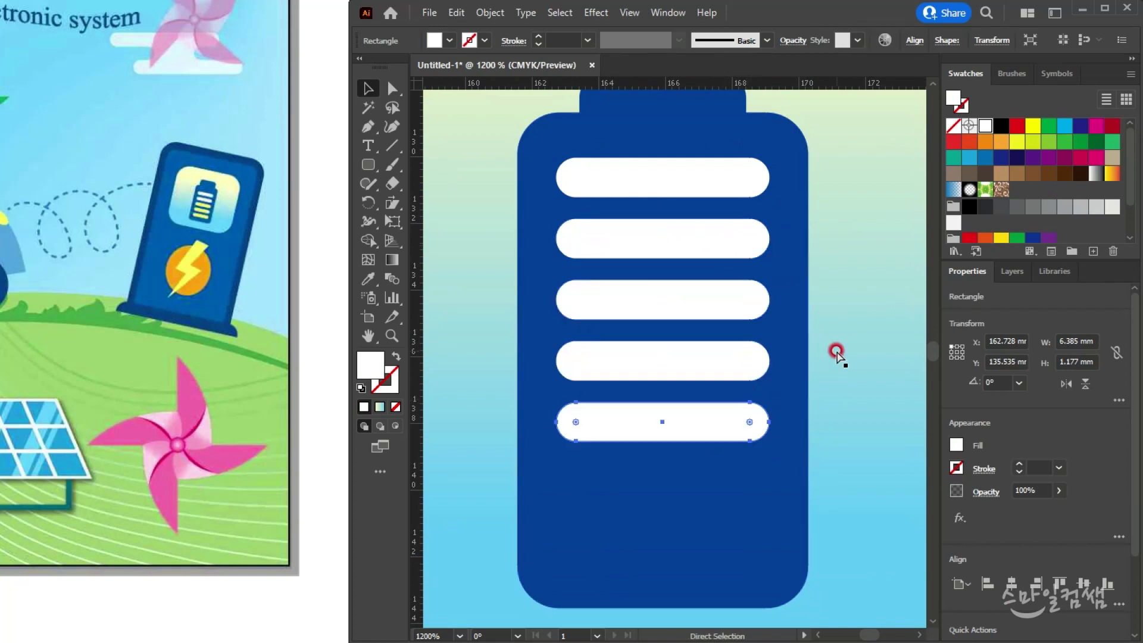
pyautogui.click(853, 399)
# Shorten the battery body from its bottom edge to about 13.8 mm high.
pyautogui.scroll(-3, 819, 444)
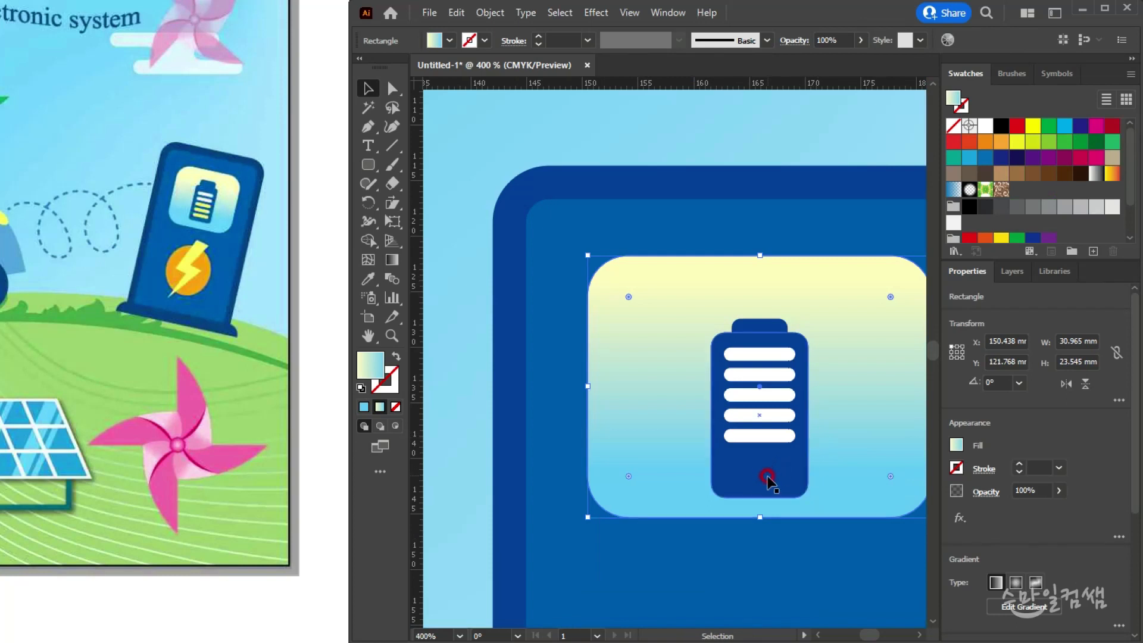
pyautogui.click(767, 478)
pyautogui.moveTo(758, 497); pyautogui.dragTo(760, 487)
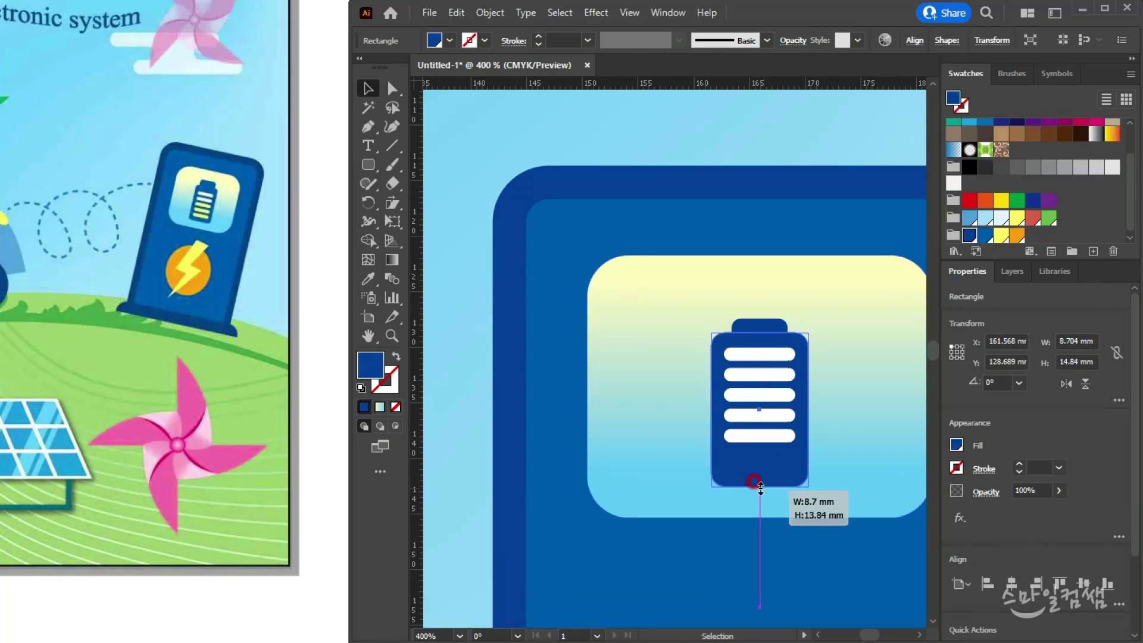
pyautogui.click(850, 450)
# Move the lowest white bar down close to the bottom of the battery body.
pyautogui.scroll(2, 849, 451)
pyautogui.moveTo(828, 471); pyautogui.dragTo(808, 294)
pyautogui.moveTo(704, 305); pyautogui.dragTo(708, 368)
# Distribute the five white bars evenly with Vertical Distribute Center.
pyautogui.keyDown('shift'); pyautogui.click(704, 259); pyautogui.keyUp('shift')
pyautogui.keyDown('shift'); pyautogui.click(704, 218); pyautogui.keyUp('shift')
pyautogui.keyDown('shift'); pyautogui.click(702, 177); pyautogui.keyUp('shift')
pyautogui.keyDown('shift'); pyautogui.click(708, 137); pyautogui.keyUp('shift')
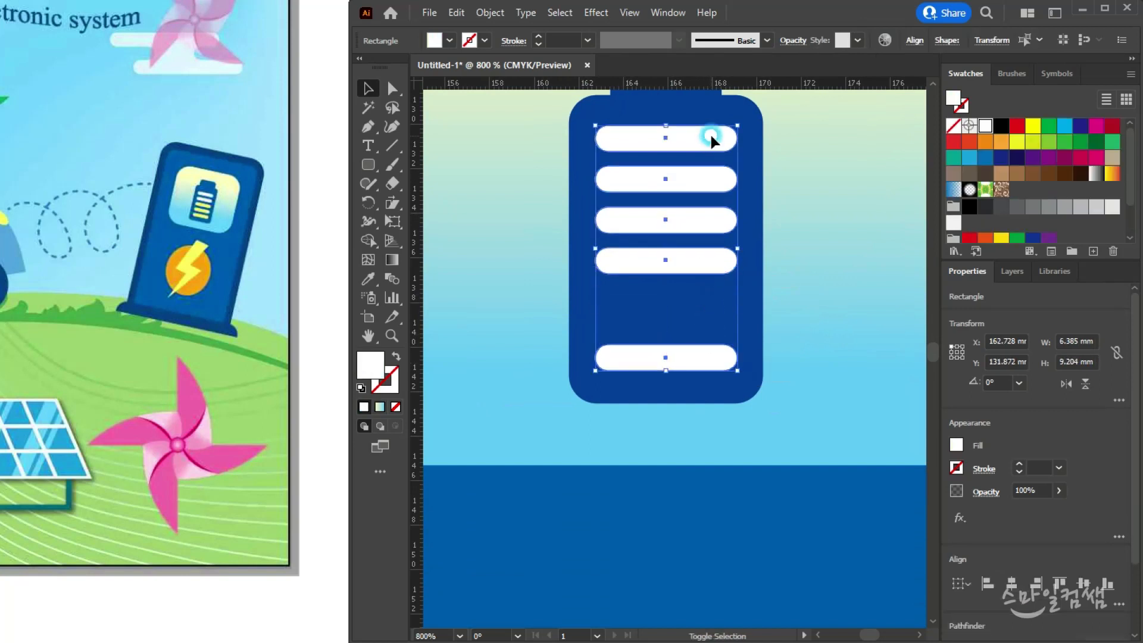
pyautogui.click(920, 47)
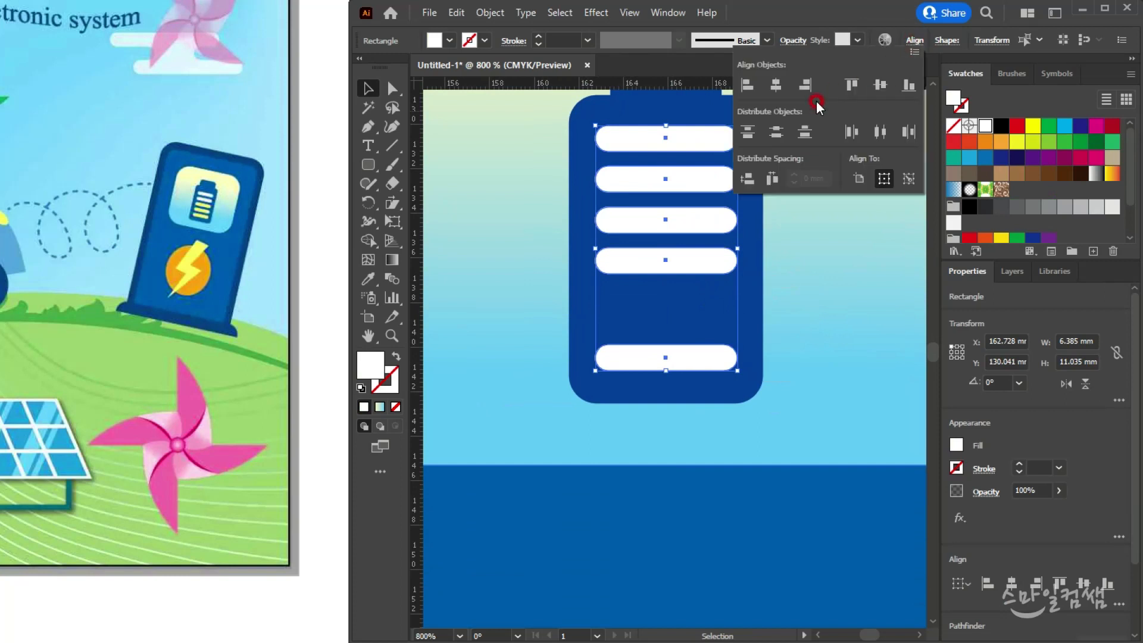
pyautogui.click(774, 134)
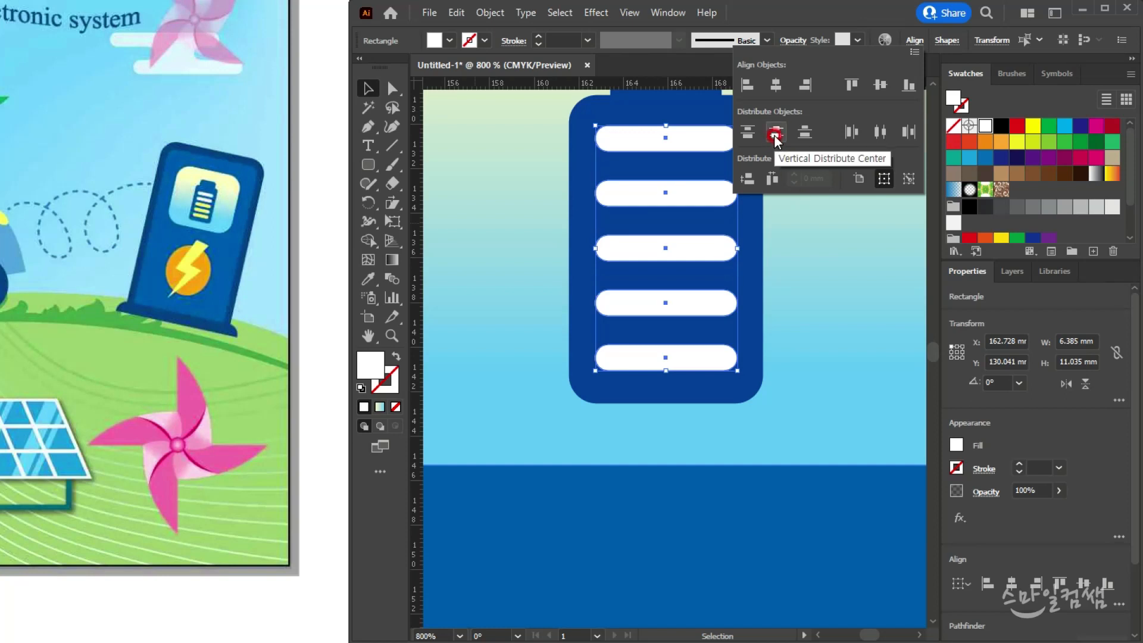
pyautogui.click(833, 340)
pyautogui.click(813, 257)
# Raise the top edge of the battery cap to make it about 3.5 mm high.
pyautogui.scroll(-2, 813, 259)
pyautogui.moveTo(837, 262); pyautogui.dragTo(798, 279)
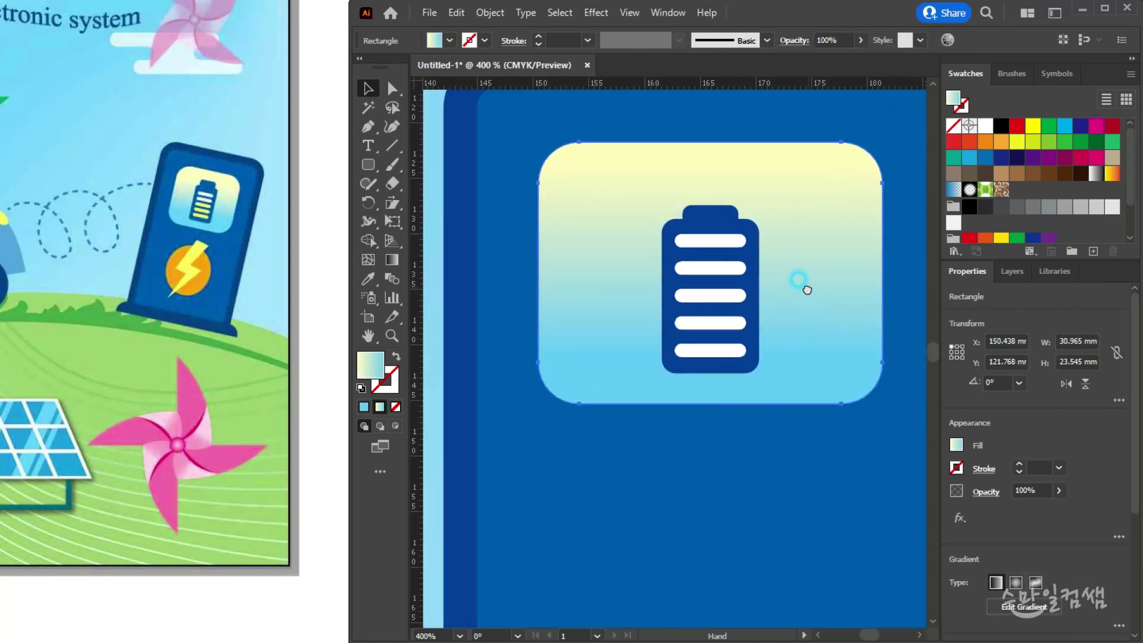
pyautogui.scroll(3, 743, 220)
pyautogui.click(665, 197)
pyautogui.moveTo(628, 178); pyautogui.dragTo(631, 174)
pyautogui.hotkey('ctrl', 'z')
pyautogui.click(813, 409)
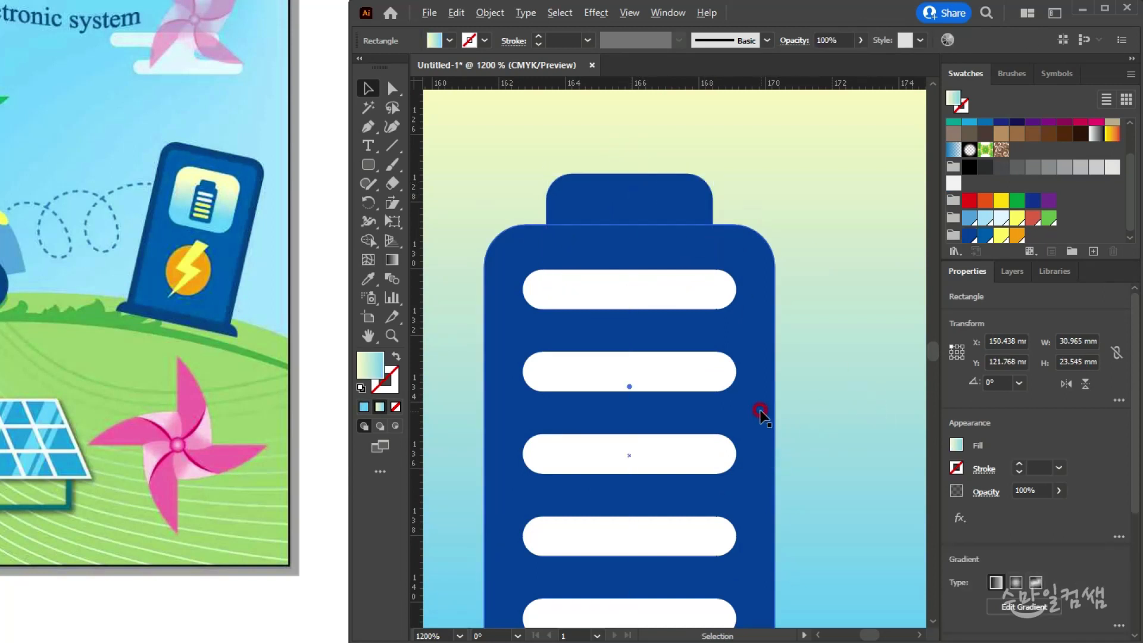
# Fill the three lower bars of the battery with the yellow swatch C=0 M=0 Y=70 K=0.
pyautogui.moveTo(759, 409); pyautogui.dragTo(712, 179)
pyautogui.click(654, 255)
pyautogui.keyDown('shift'); pyautogui.click(650, 339); pyautogui.keyUp('shift')
pyautogui.keyDown('shift'); pyautogui.click(649, 413); pyautogui.keyUp('shift')
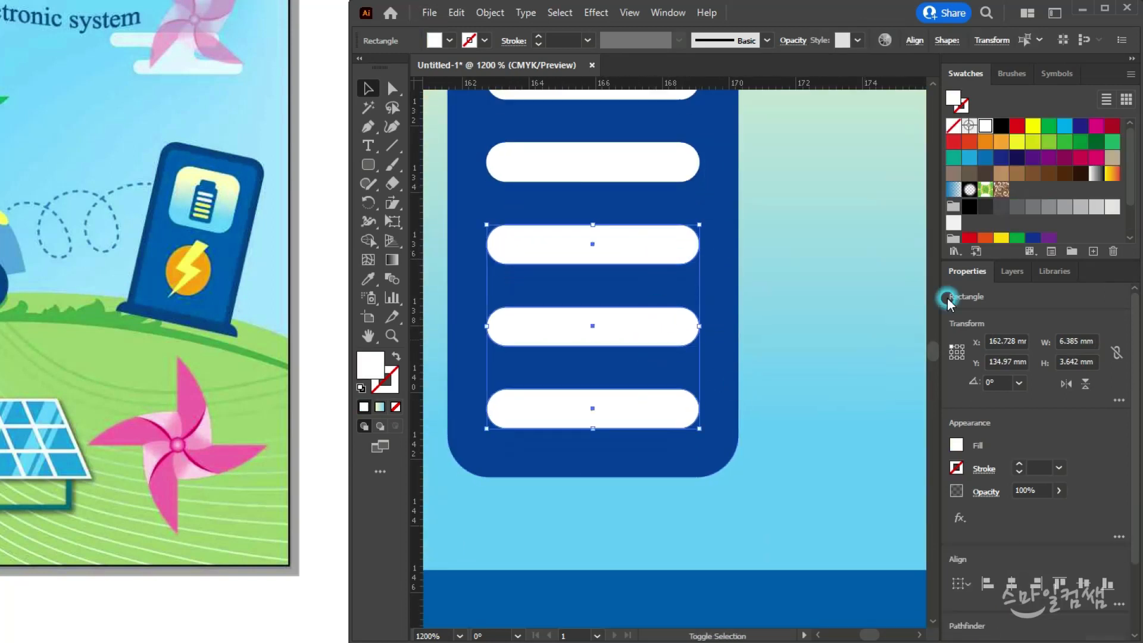
pyautogui.scroll(-3, 1021, 220)
pyautogui.click(999, 231)
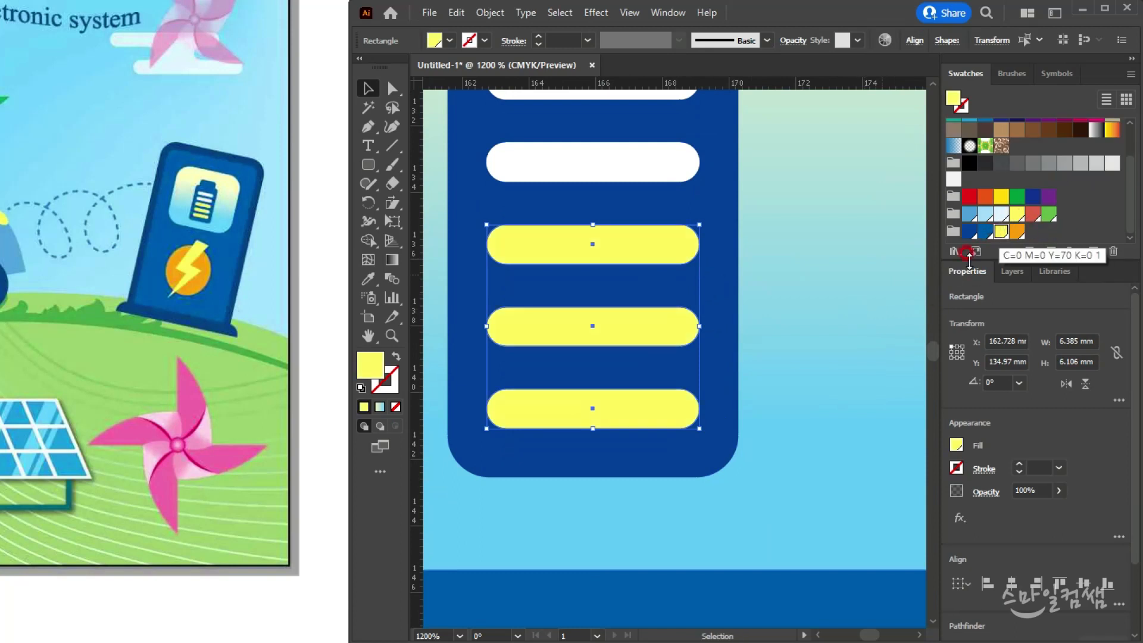
pyautogui.click(830, 339)
# Group the battery cap, the body and all five bars.
pyautogui.scroll(-3, 830, 340)
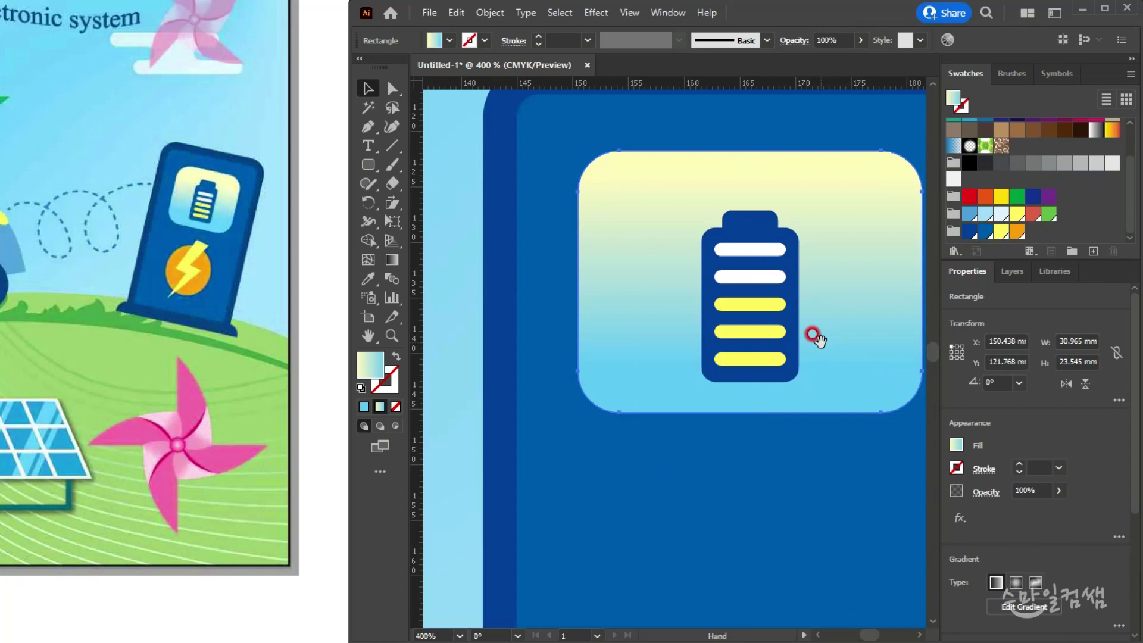
pyautogui.moveTo(816, 338); pyautogui.dragTo(794, 348)
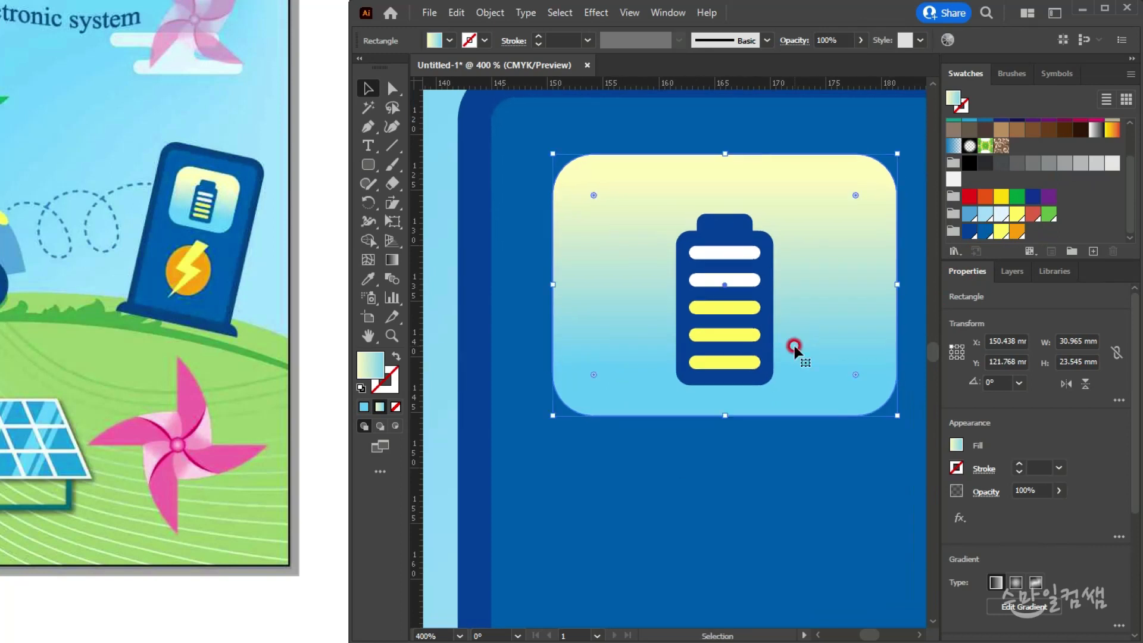
pyautogui.click(720, 219)
pyautogui.scroll(3, 747, 250)
pyautogui.keyDown('shift'); pyautogui.click(812, 248); pyautogui.keyUp('shift')
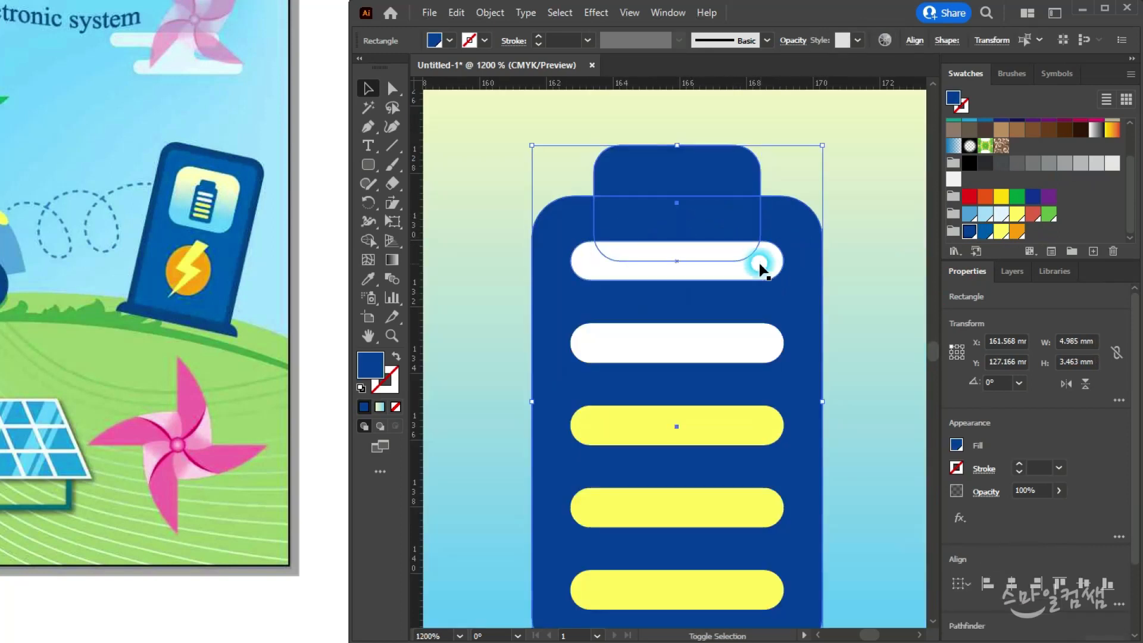
pyautogui.keyDown('shift'); pyautogui.click(760, 260); pyautogui.keyUp('shift')
pyautogui.keyDown('shift'); pyautogui.click(739, 350); pyautogui.keyUp('shift')
pyautogui.keyDown('shift'); pyautogui.click(736, 443); pyautogui.keyUp('shift')
pyautogui.keyDown('shift'); pyautogui.click(736, 505); pyautogui.keyUp('shift')
pyautogui.keyDown('shift'); pyautogui.click(745, 585); pyautogui.keyUp('shift')
pyautogui.hotkey('ctrl', 'g')
# Move the battery group slightly up to centre it within the gradient screen.
pyautogui.scroll(-3, 756, 505)
pyautogui.scroll(-1, 753, 500)
pyautogui.moveTo(753, 500); pyautogui.dragTo(634, 399)
pyautogui.hotkey('ctrl', 'z')
pyautogui.click(842, 409)
pyautogui.hotkey('ctrl', 'z')
pyautogui.click(851, 433)
pyautogui.moveTo(670, 359); pyautogui.dragTo(670, 349)
pyautogui.click(860, 470)
pyautogui.click(908, 466)
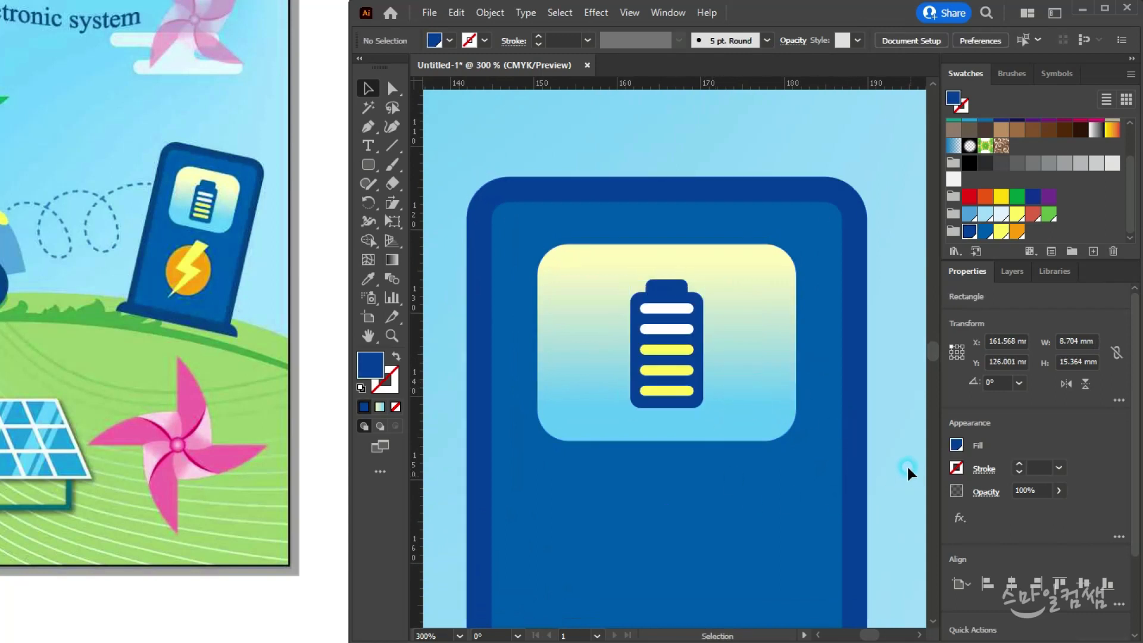
# Draw an ellipse about 23.6 mm wide and 27.6 mm high centred below the screen and fill it orange.
pyautogui.scroll(-2, 907, 464)
pyautogui.moveTo(816, 469); pyautogui.dragTo(704, 321)
pyautogui.scroll(3, 742, 358)
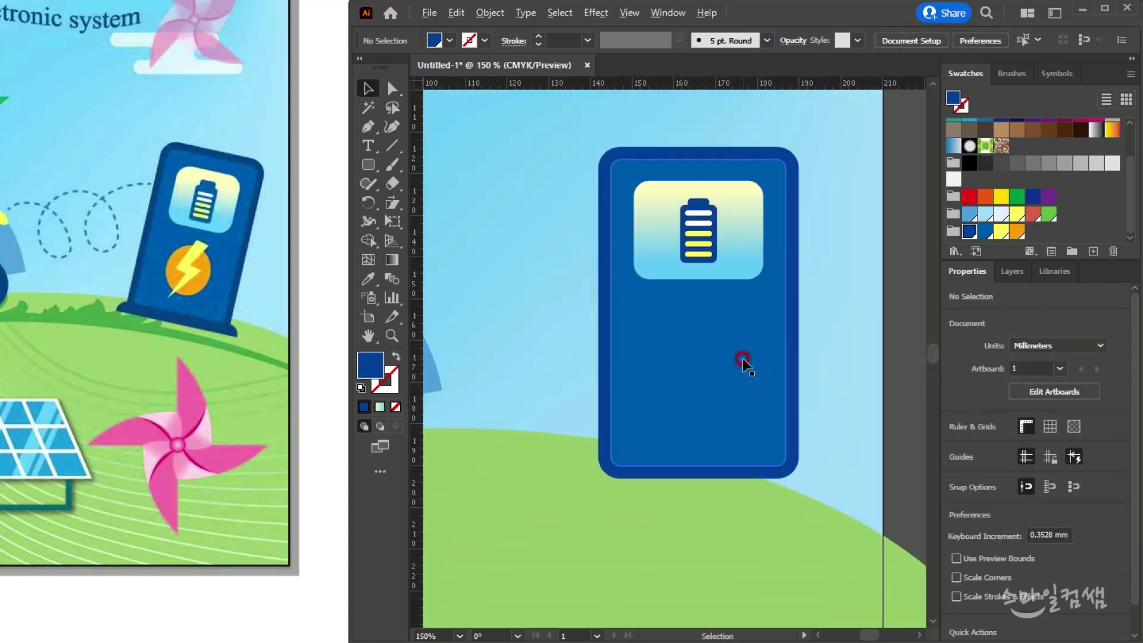
pyautogui.click(369, 168)
pyautogui.moveTo(370, 170); pyautogui.dragTo(453, 202)
pyautogui.moveTo(651, 351); pyautogui.dragTo(700, 410)
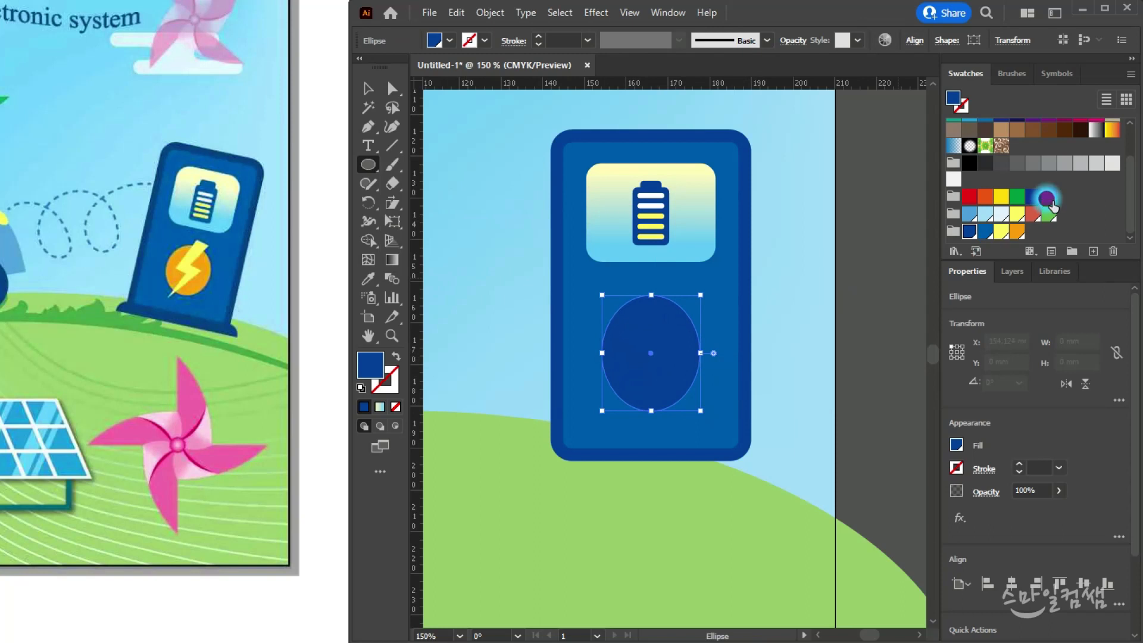
pyautogui.click(1017, 231)
pyautogui.click(370, 89)
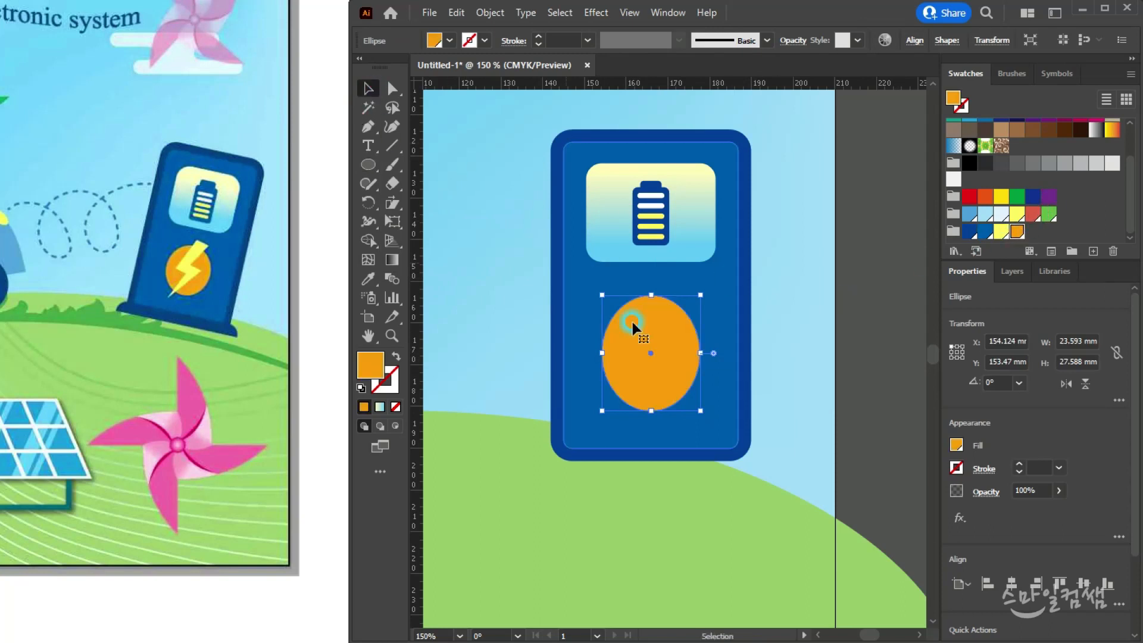
# Copy the yellow lightning bolt from inside the car group and leave the group's isolation.
pyautogui.scroll(-4, 673, 399)
pyautogui.moveTo(673, 400); pyautogui.dragTo(724, 217)
pyautogui.scroll(3, 624, 218)
pyautogui.scroll(2, 624, 218)
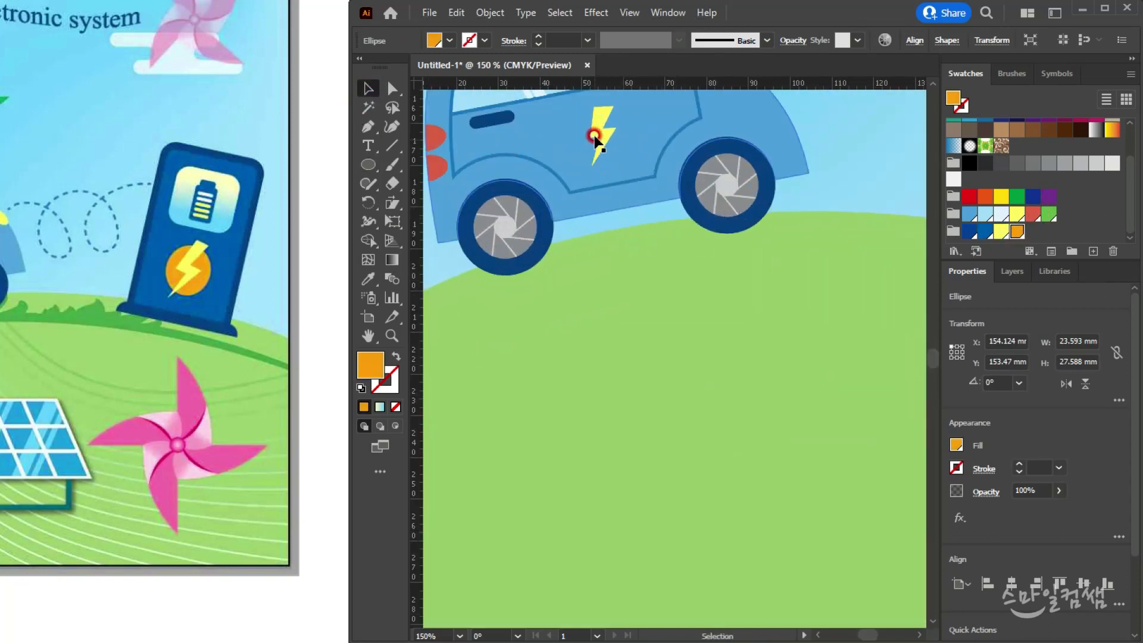
pyautogui.click(658, 186)
pyautogui.scroll(2, 654, 190)
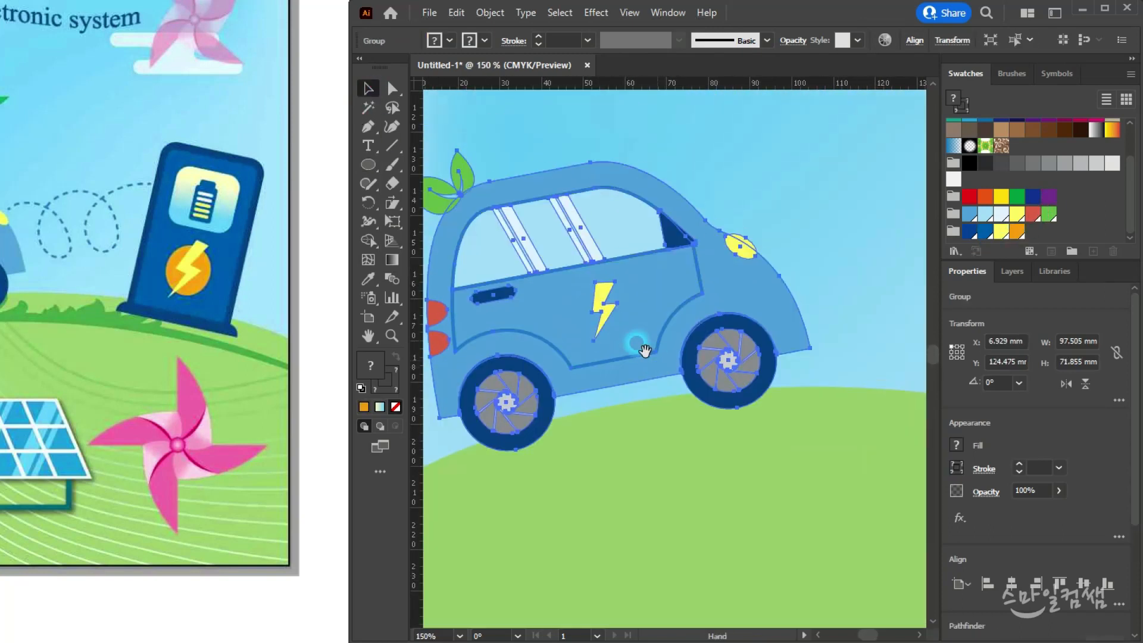
pyautogui.doubleClick(599, 294)
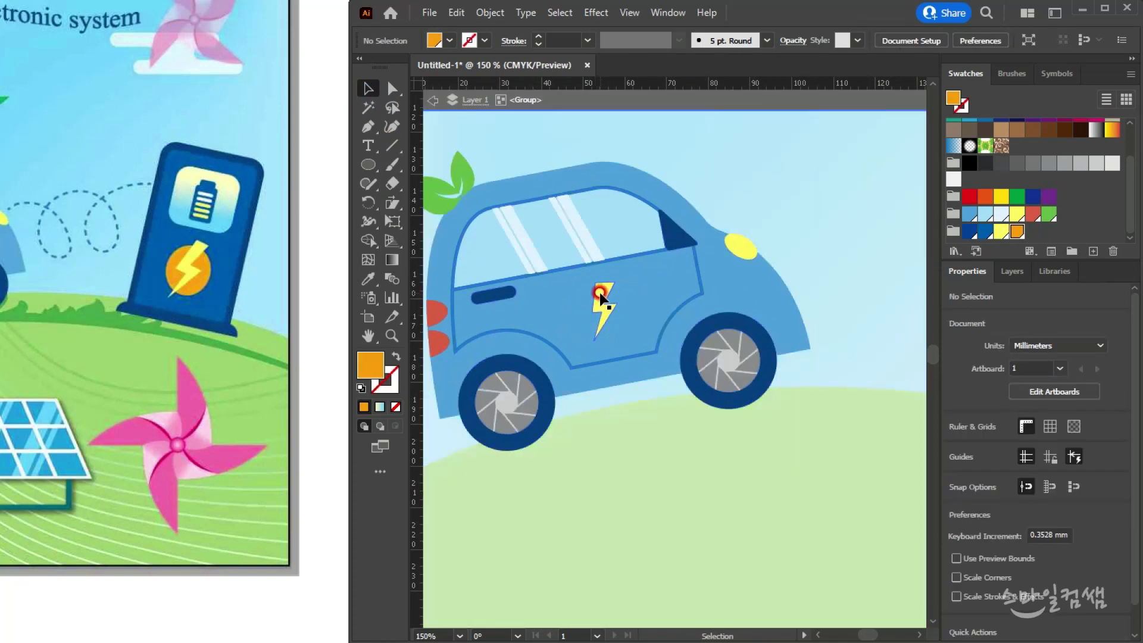
pyautogui.click(600, 293)
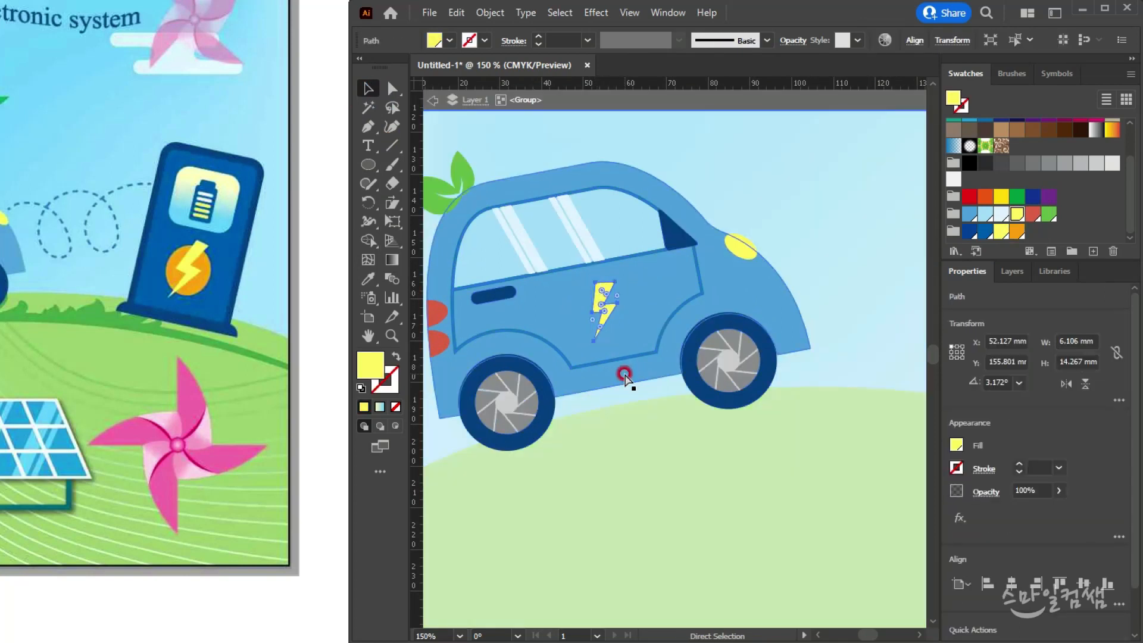
pyautogui.press('Escape')
pyautogui.click(652, 456)
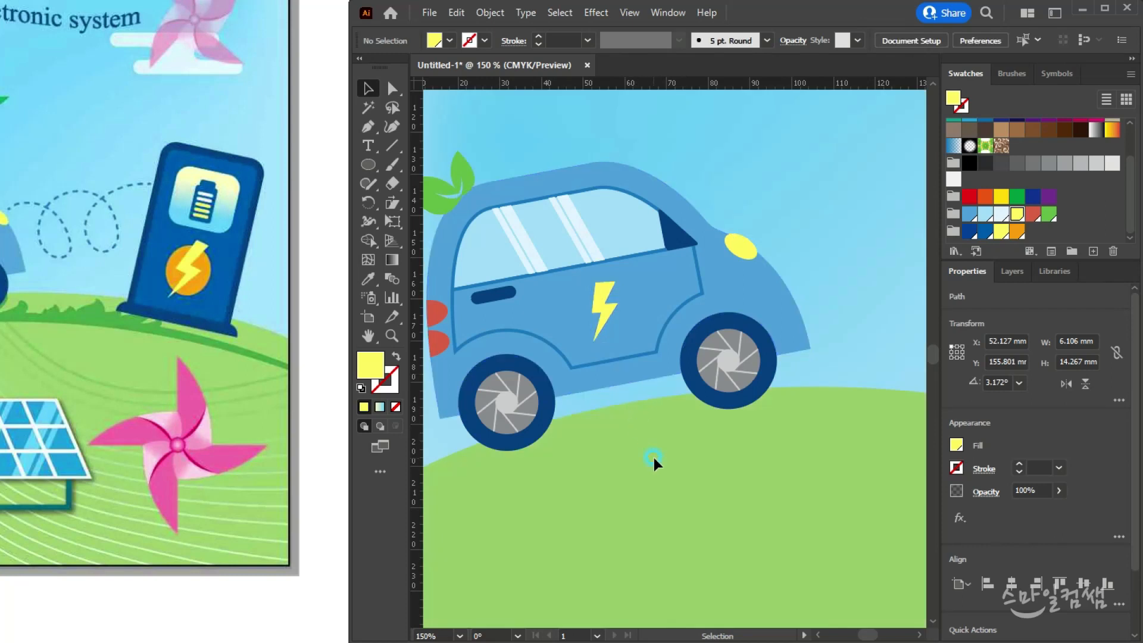
# Paste the lightning bolt onto the charging station, enlarge it and position it over the orange ellipse.
pyautogui.scroll(-2, 660, 451)
pyautogui.moveTo(864, 397); pyautogui.dragTo(688, 247)
pyautogui.scroll(2, 709, 320)
pyautogui.hotkey('ctrl', 'v')
pyautogui.click(670, 342)
pyautogui.click(682, 256)
pyautogui.moveTo(694, 321); pyautogui.dragTo(691, 329)
pyautogui.click(697, 281)
pyautogui.moveTo(698, 267); pyautogui.dragTo(680, 263)
pyautogui.moveTo(675, 343); pyautogui.dragTo(674, 350)
pyautogui.click(857, 356)
pyautogui.hotkey('ctrl', '0')
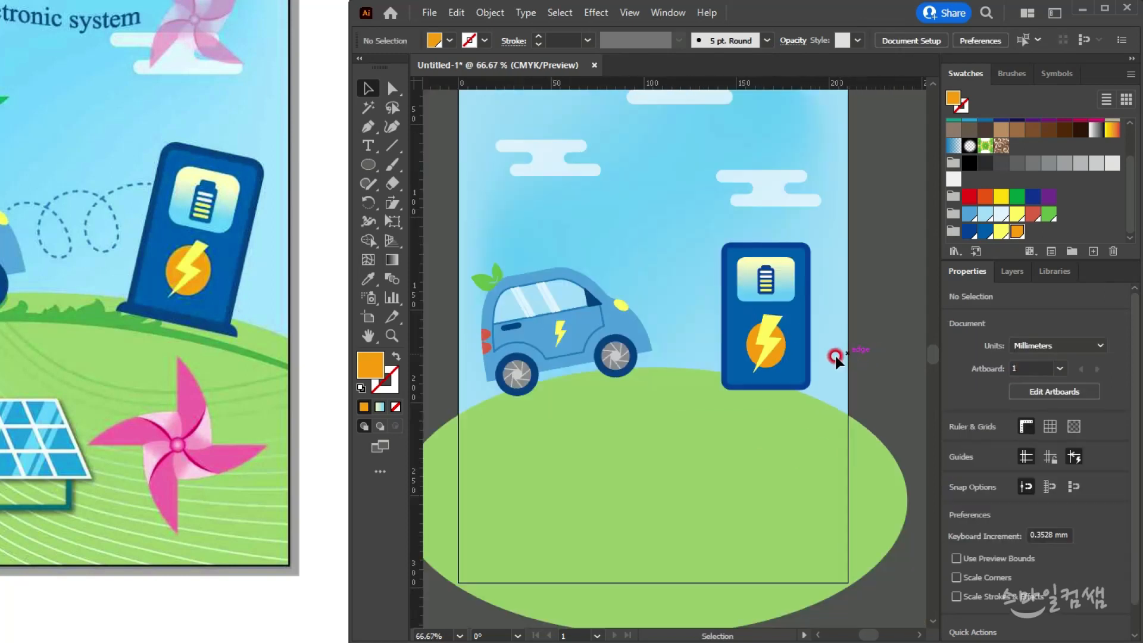
# Draw a dark blue rounded rectangle about 55.9 mm wide and 14.6 mm high across the station's lower edge as its base.
pyautogui.moveTo(799, 350); pyautogui.dragTo(741, 342)
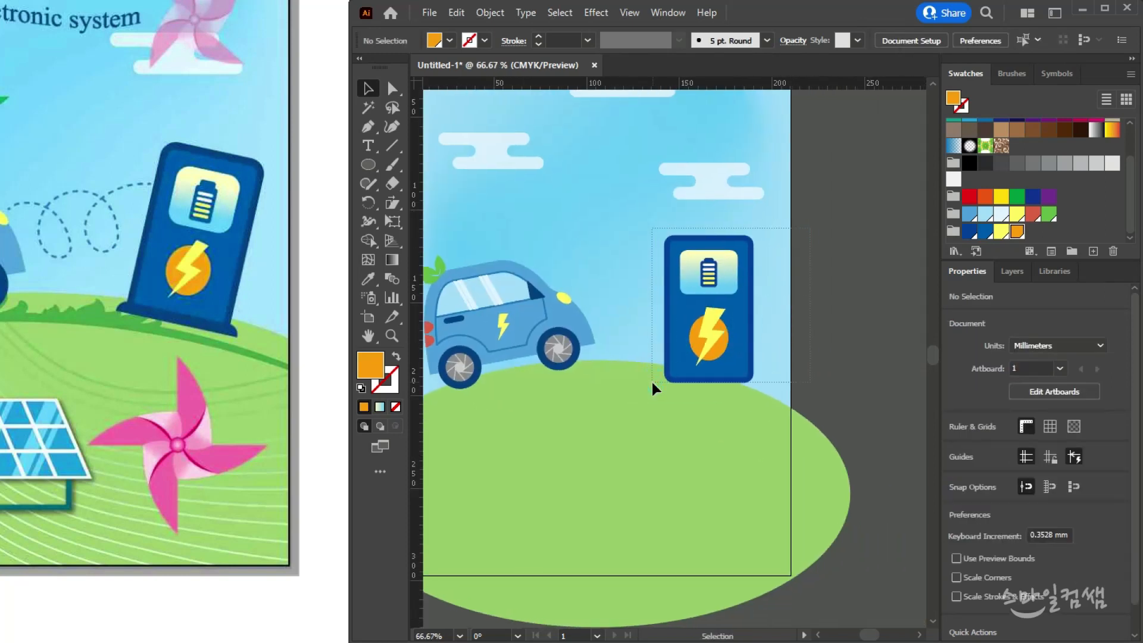
pyautogui.moveTo(653, 384); pyautogui.dragTo(672, 356)
pyautogui.click(742, 410)
pyautogui.scroll(3, 733, 406)
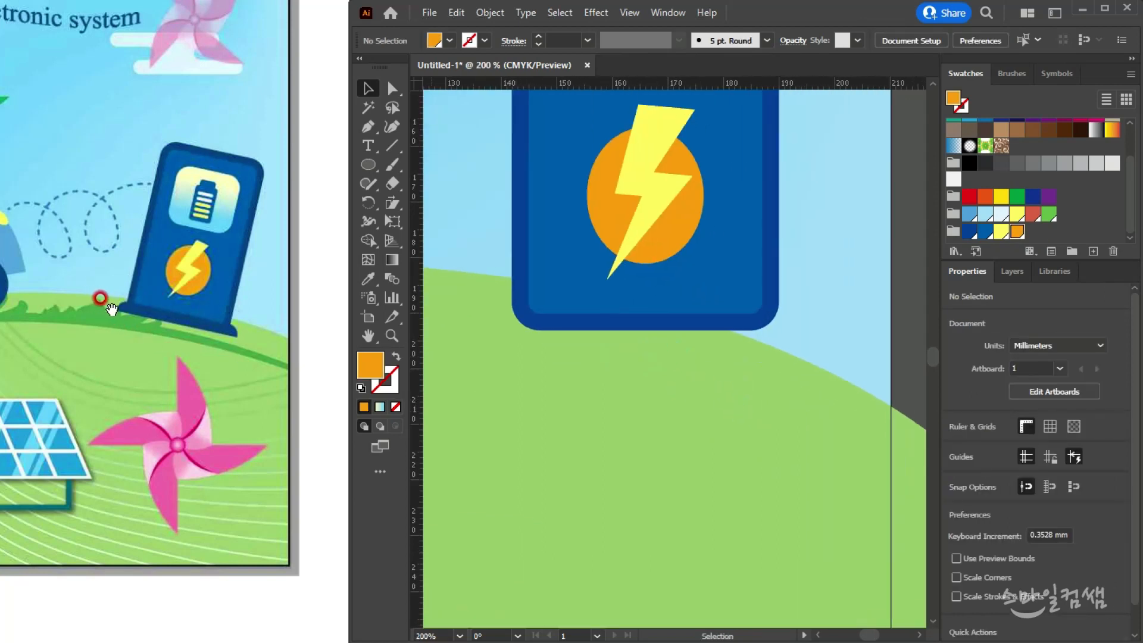
pyautogui.moveTo(797, 308); pyautogui.dragTo(762, 325)
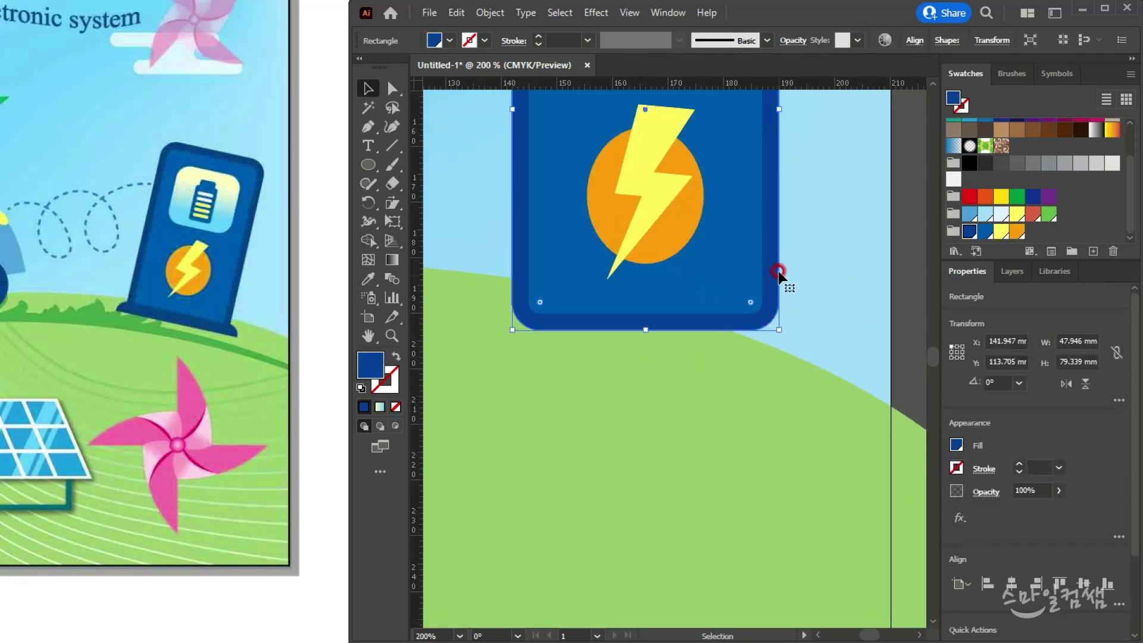
pyautogui.moveTo(368, 164); pyautogui.dragTo(443, 185)
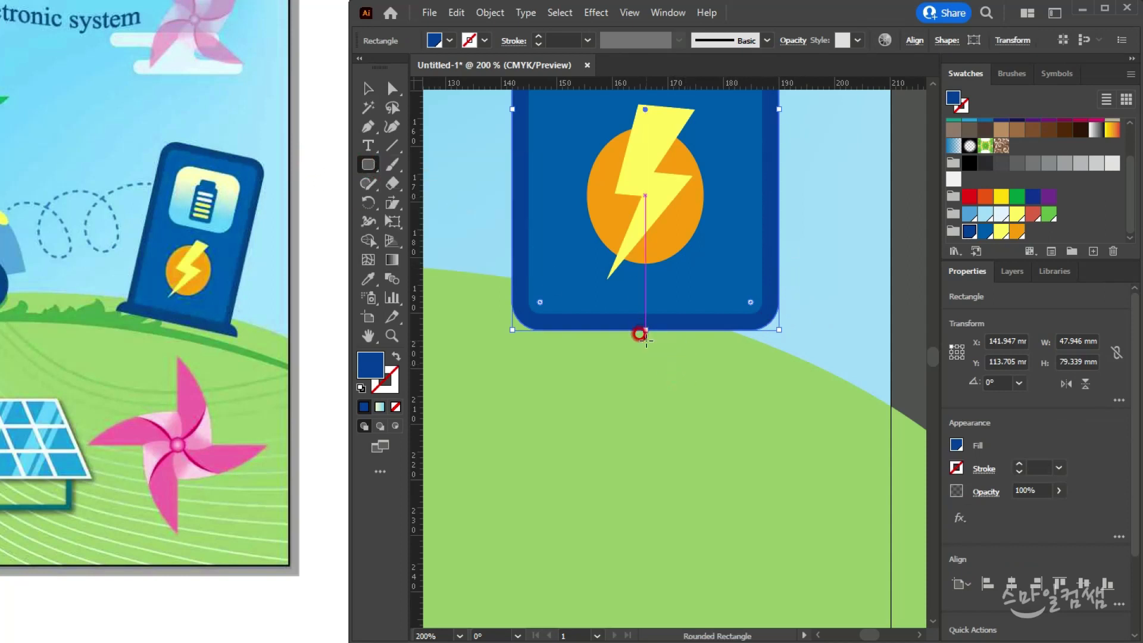
pyautogui.moveTo(645, 351); pyautogui.dragTo(801, 392)
pyautogui.moveTo(783, 330); pyautogui.dragTo(763, 349)
# Delete the lowest anchor points of the base so its underside becomes a straight edge.
pyautogui.click(372, 90)
pyautogui.click(392, 88)
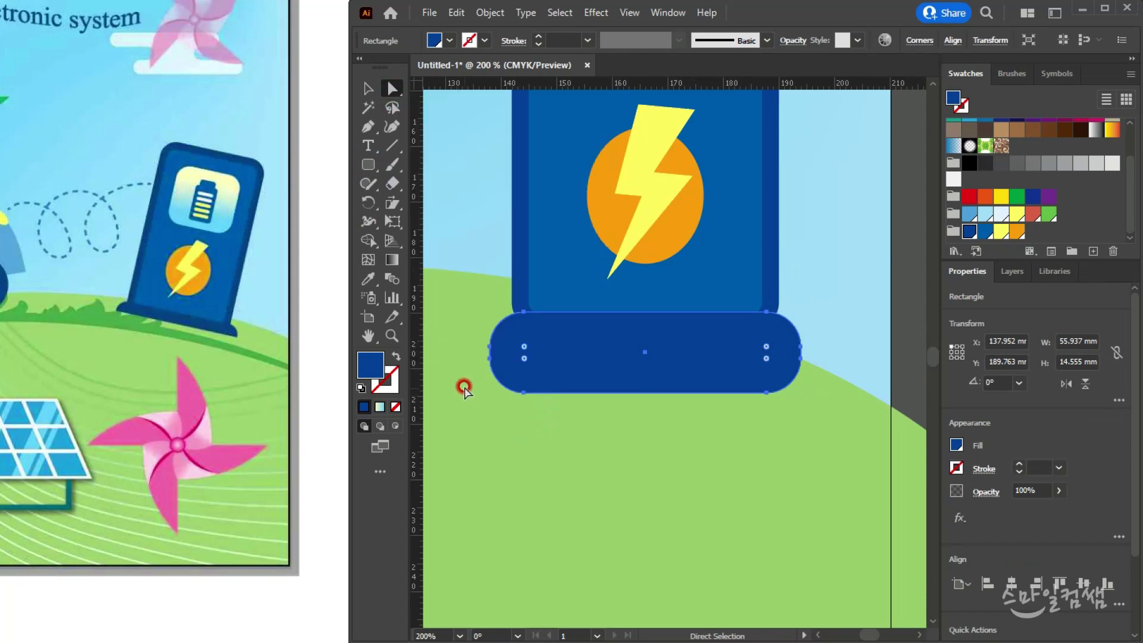
pyautogui.moveTo(808, 419); pyautogui.dragTo(821, 416)
pyautogui.press('Delete')
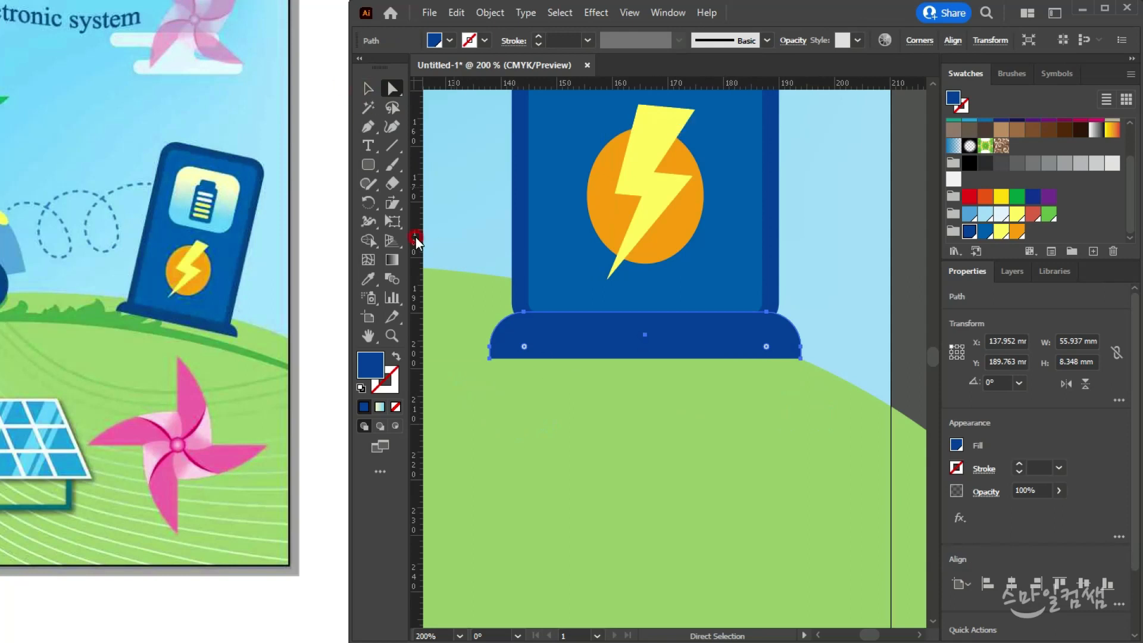
# Raise the base's bottom anchor points to reduce its height to about 6.2 mm.
pyautogui.moveTo(783, 397); pyautogui.dragTo(835, 390)
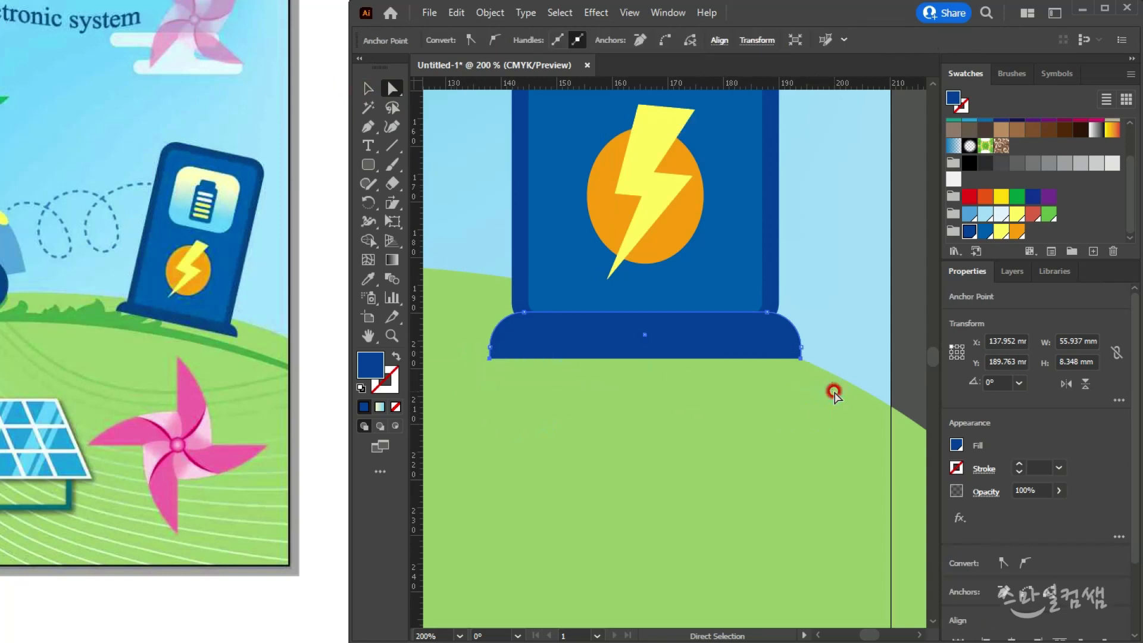
pyautogui.press('Up')
pyautogui.press('Up')
pyautogui.press('Up')
pyautogui.press('Up')
pyautogui.press('Up')
pyautogui.press('Up')
pyautogui.click(368, 88)
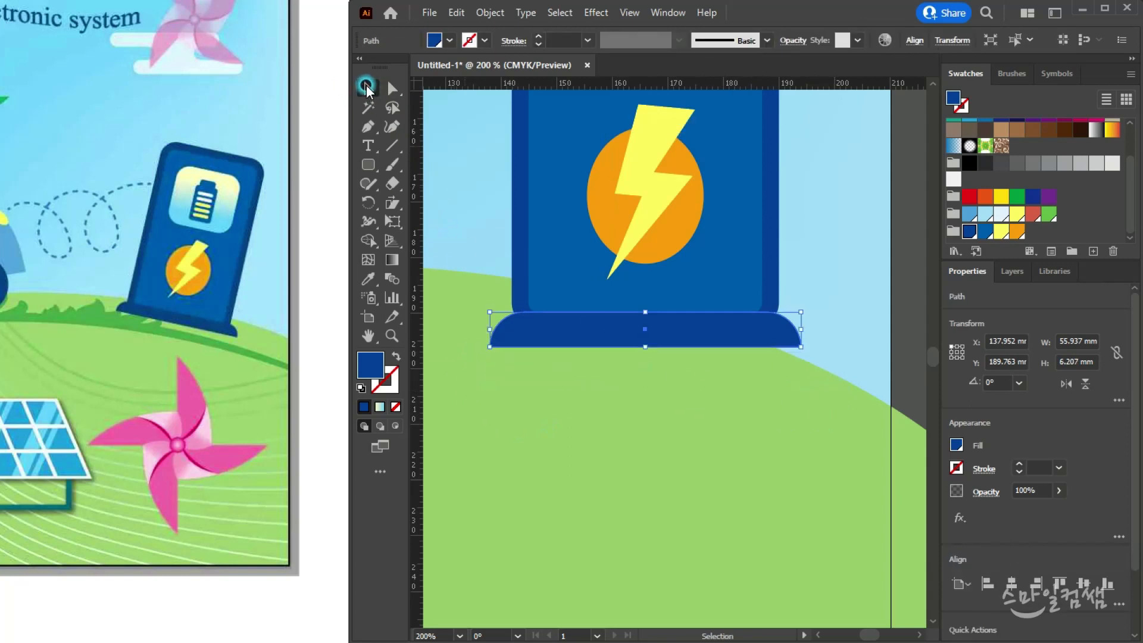
pyautogui.click(706, 384)
# Select the whole charging station, tilt it slightly clockwise and seat it on the right slope of the hill.
pyautogui.moveTo(737, 325); pyautogui.dragTo(738, 313)
pyautogui.scroll(-2, 827, 284)
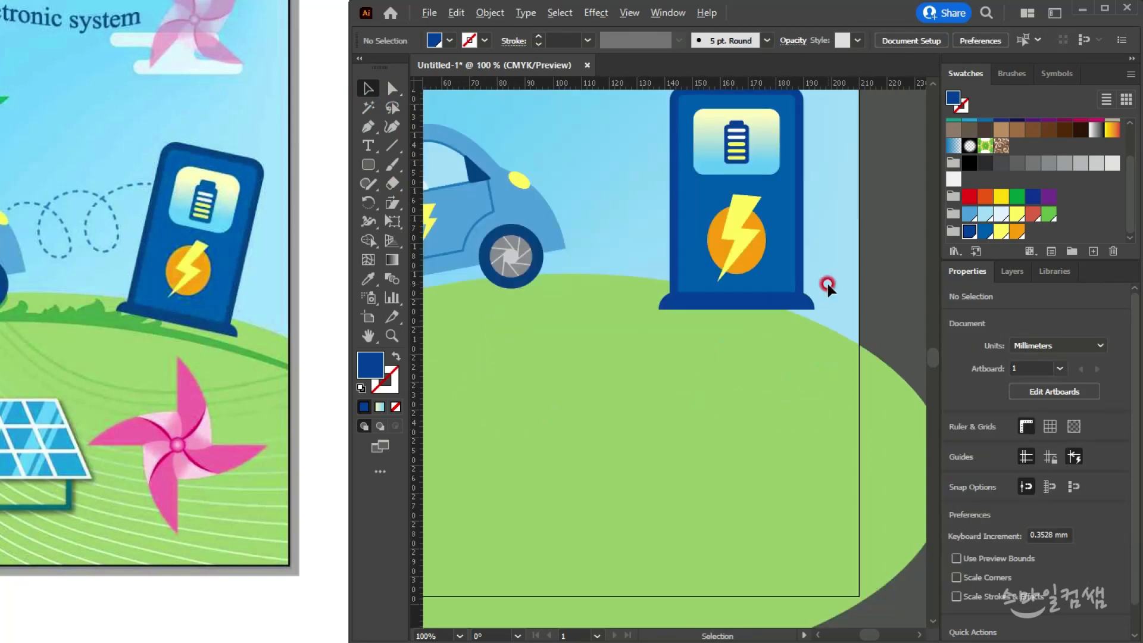
pyautogui.moveTo(814, 339); pyautogui.dragTo(779, 474)
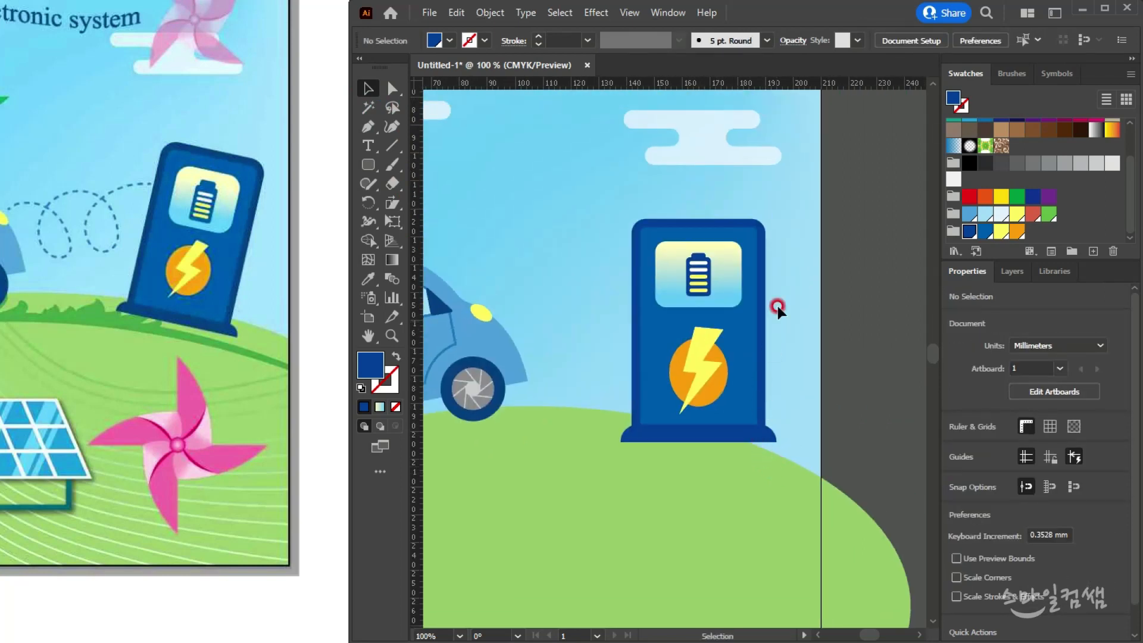
pyautogui.moveTo(620, 470); pyautogui.dragTo(621, 470)
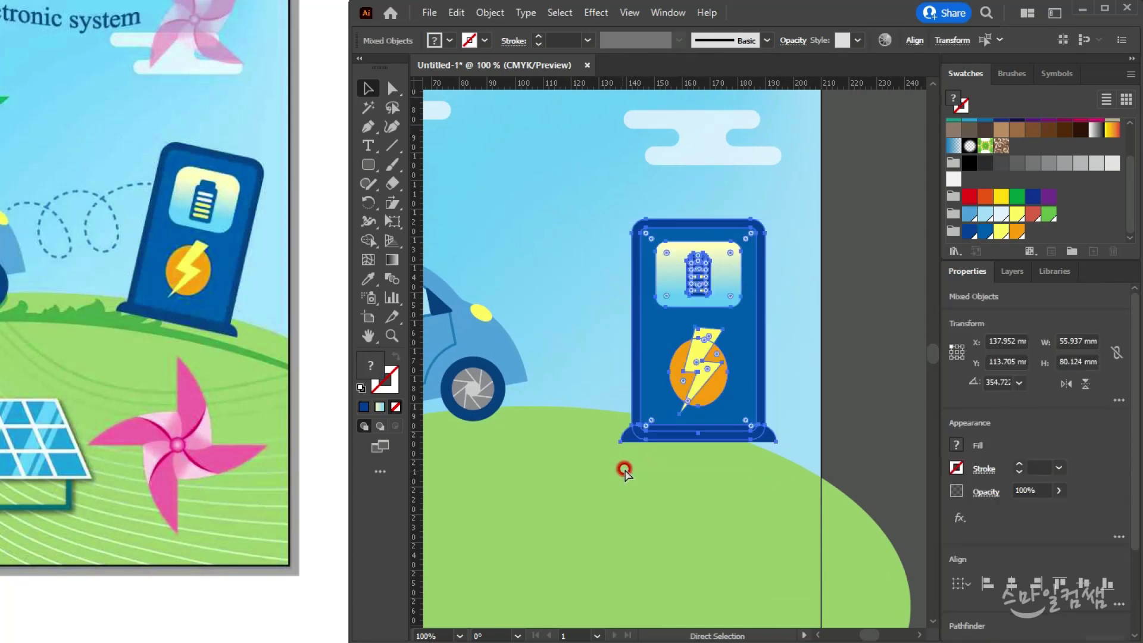
pyautogui.moveTo(773, 205); pyautogui.dragTo(802, 225)
pyautogui.moveTo(708, 358); pyautogui.dragTo(726, 369)
pyautogui.moveTo(807, 216); pyautogui.dragTo(815, 219)
pyautogui.click(736, 187)
pyautogui.scroll(-2, 712, 324)
pyautogui.moveTo(720, 425); pyautogui.dragTo(735, 346)
pyautogui.click(578, 342)
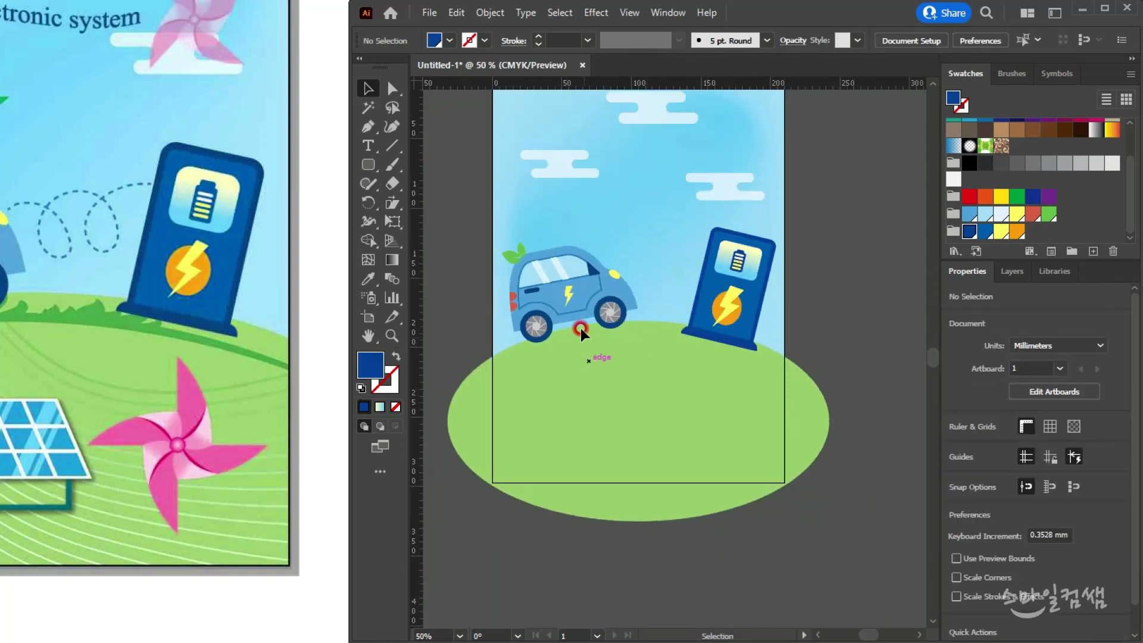
# Shift the car slightly to the left on the hill.
pyautogui.scroll(2, 567, 297)
pyautogui.moveTo(569, 288); pyautogui.dragTo(556, 280)
pyautogui.click(542, 380)
pyautogui.scroll(-1, 602, 395)
pyautogui.scroll(-2, 601, 395)
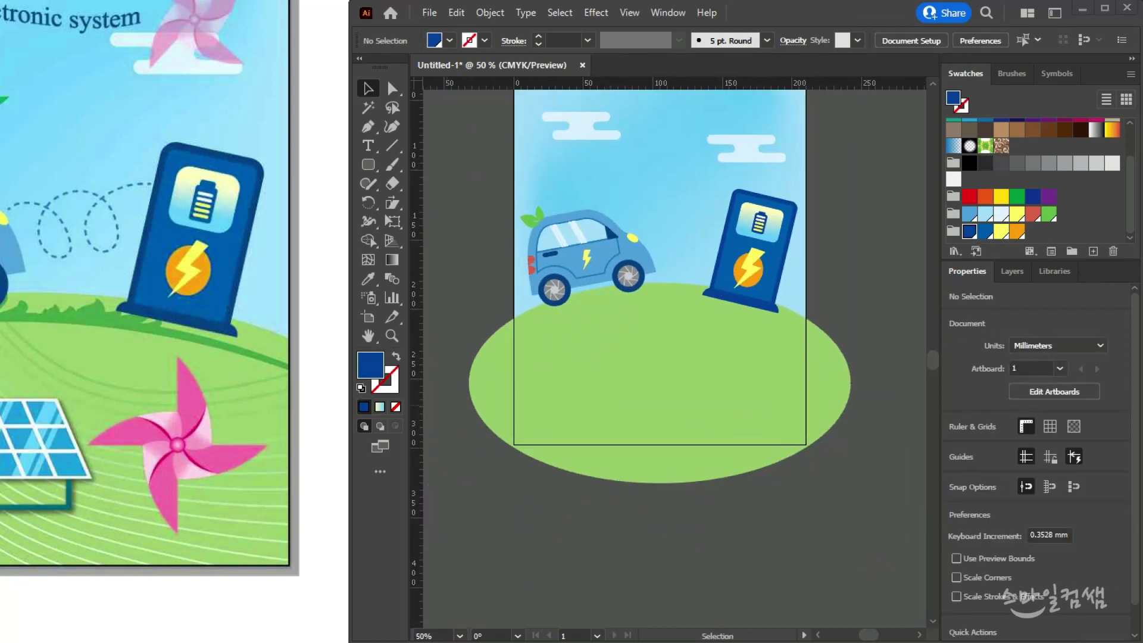
# Examine the reference for the shape, colour and stroke weight of the dashed looping line between car and station.
pyautogui.click(80, 214)
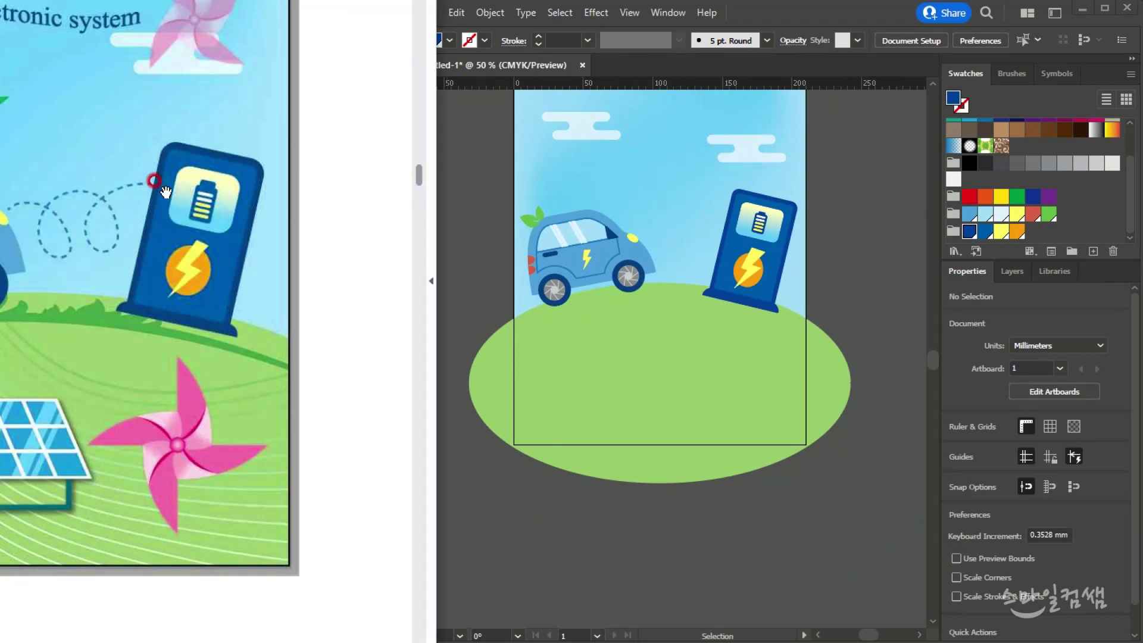
pyautogui.click(494, 201)
pyautogui.scroll(2, 655, 234)
pyautogui.moveTo(674, 275); pyautogui.dragTo(647, 264)
pyautogui.moveTo(96, 250); pyautogui.dragTo(286, 235)
pyautogui.moveTo(133, 275); pyautogui.dragTo(366, 312)
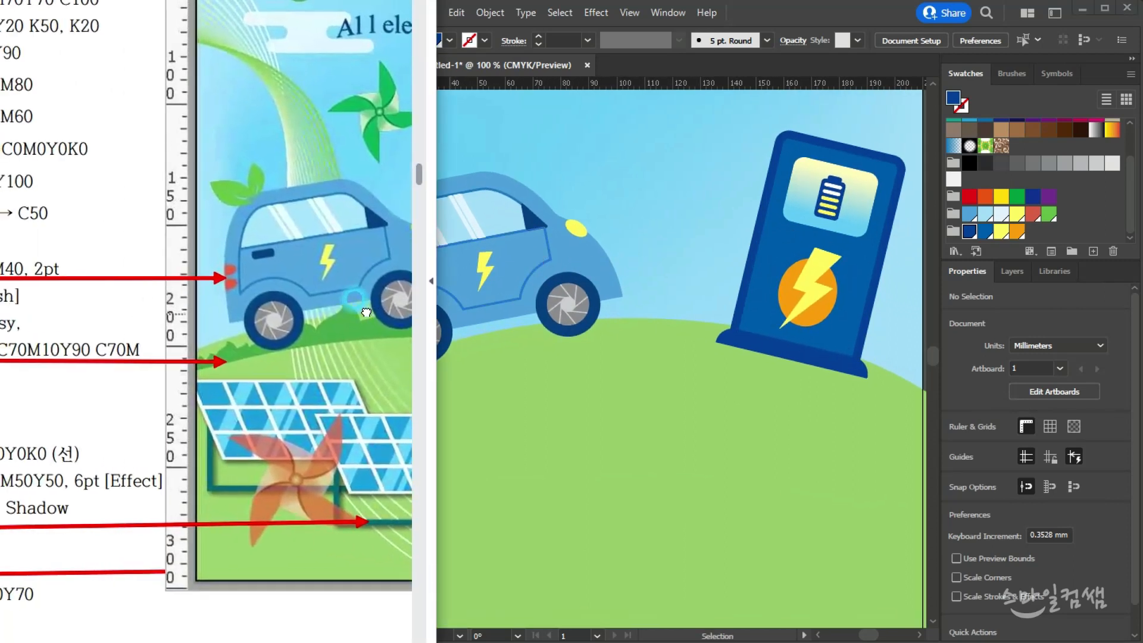
pyautogui.moveTo(373, 263); pyautogui.dragTo(260, 257)
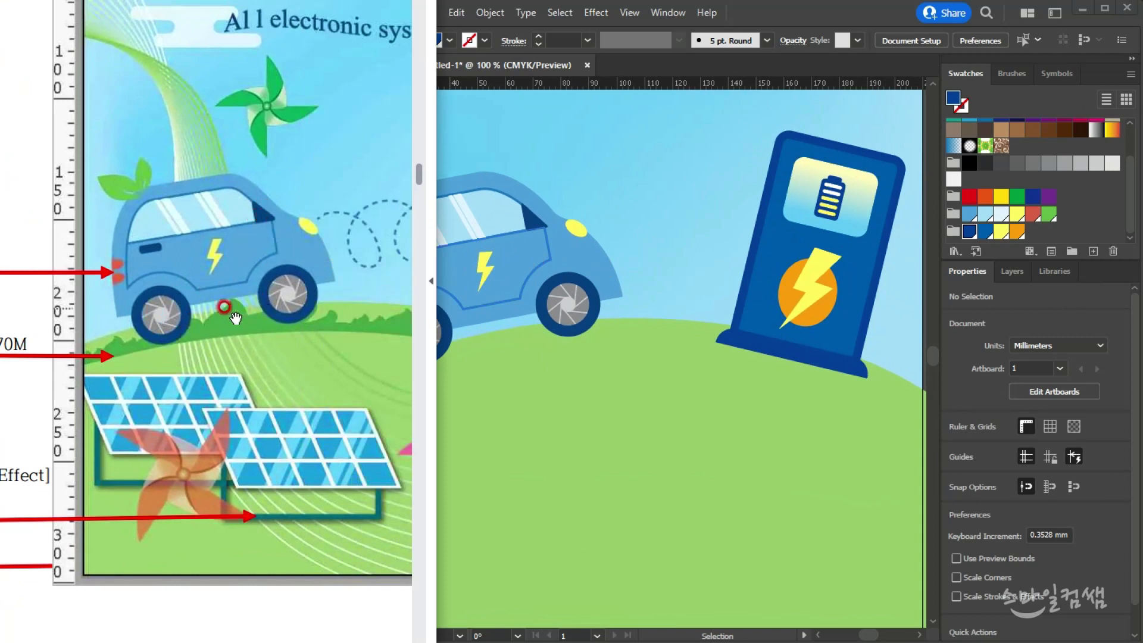
pyautogui.moveTo(220, 322); pyautogui.dragTo(404, 322)
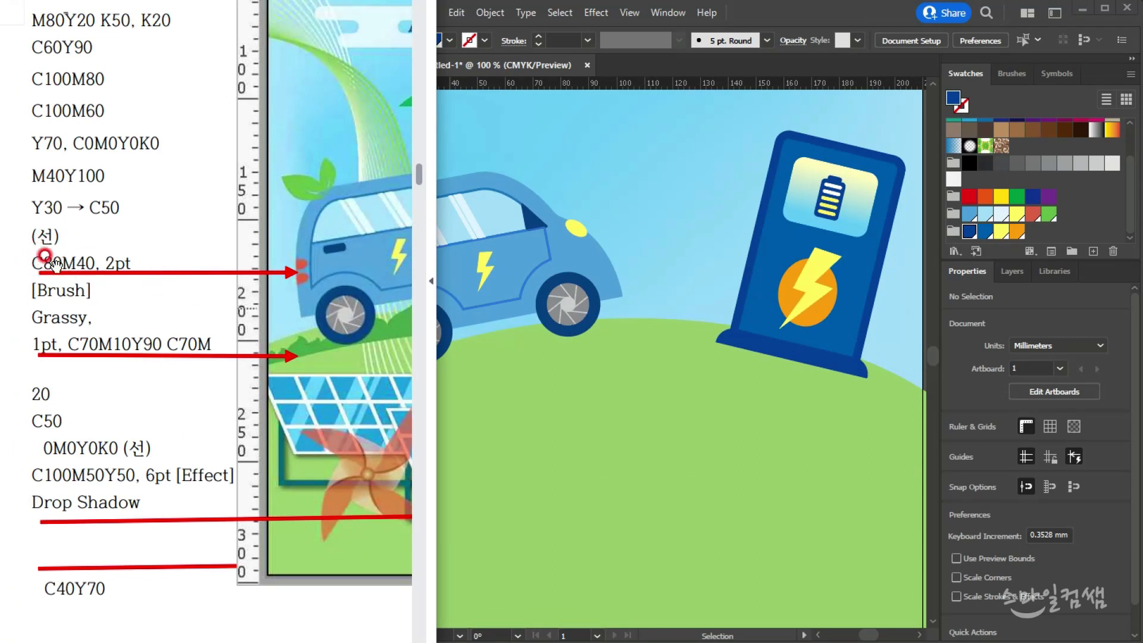
pyautogui.moveTo(309, 330); pyautogui.dragTo(69, 322)
pyautogui.moveTo(218, 314); pyautogui.dragTo(177, 318)
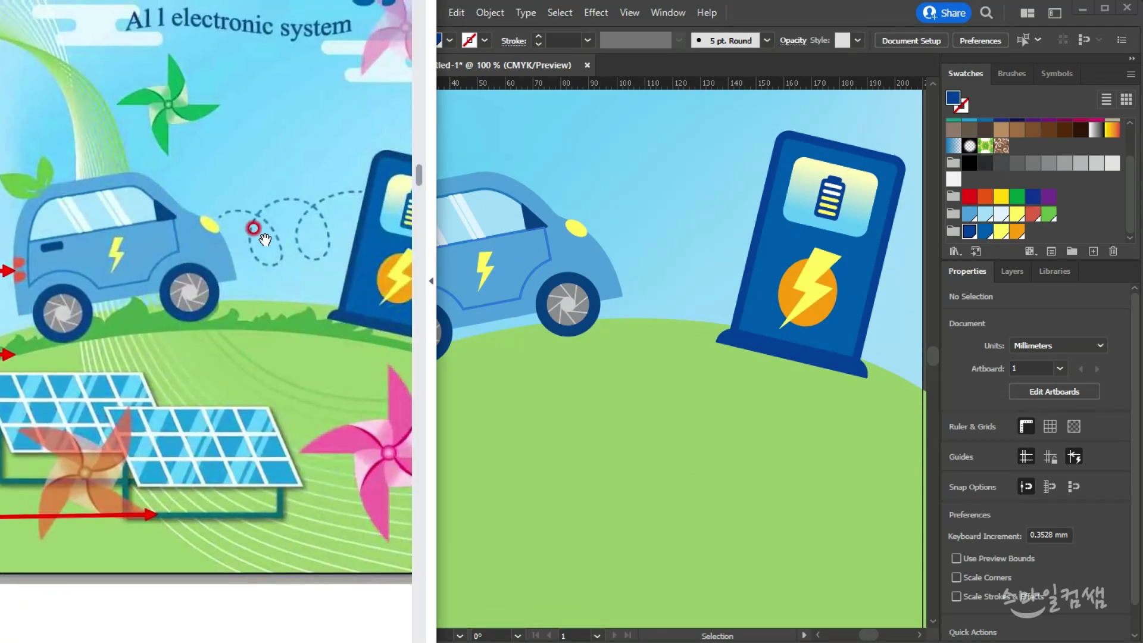
# Draw a double-looped Pencil path about 63.1 mm wide and 29.8 mm high from the car's headlight to the charging station.
pyautogui.click(665, 234)
pyautogui.scroll(1, 669, 241)
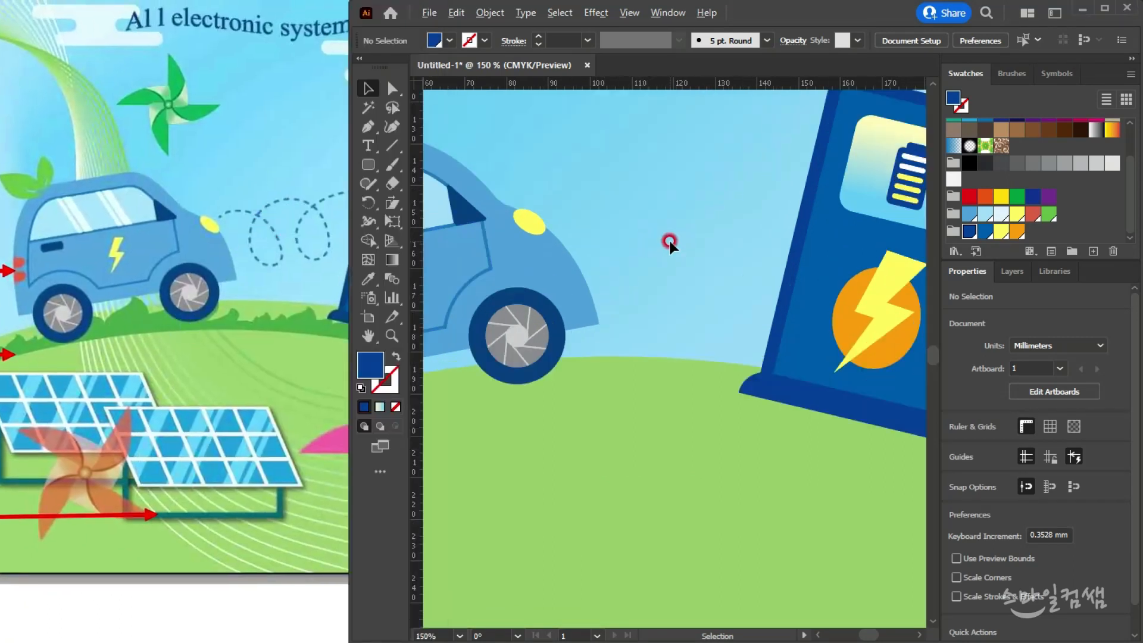
pyautogui.moveTo(659, 281); pyautogui.dragTo(617, 297)
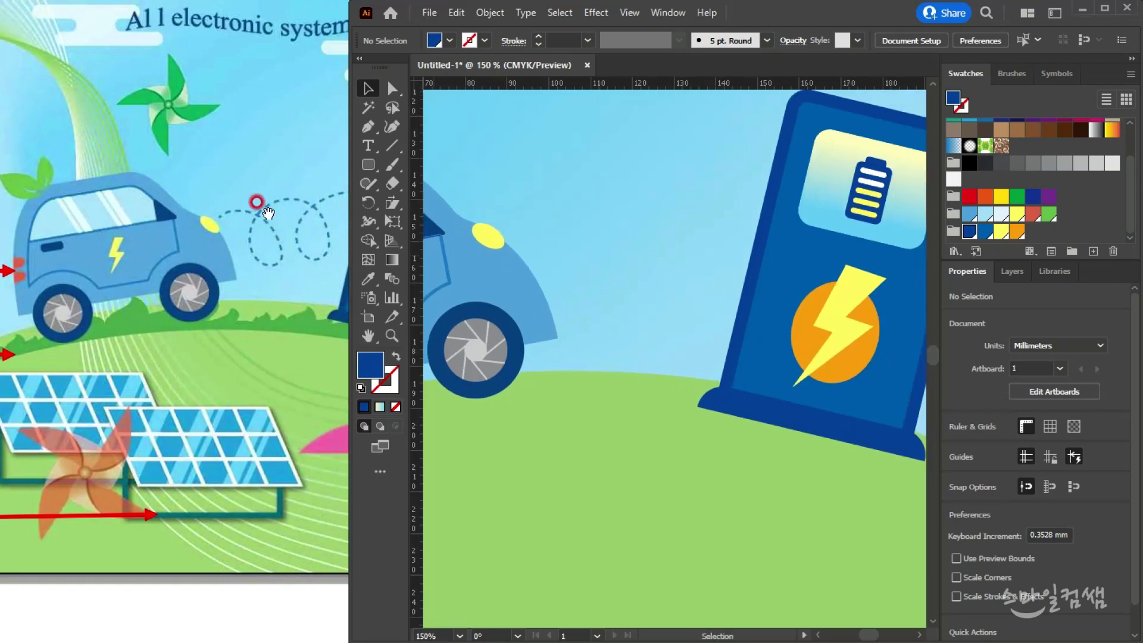
pyautogui.click(370, 126)
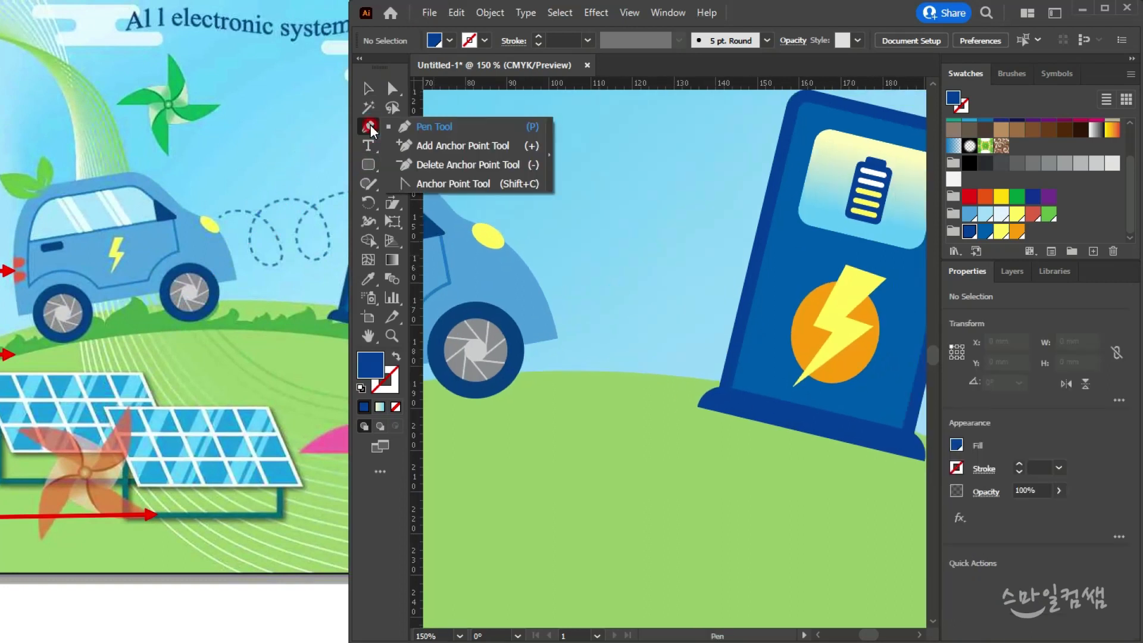
pyautogui.click(370, 185)
pyautogui.moveTo(372, 192)
pyautogui.mouseDown()
pyautogui.moveTo(434, 220)
pyautogui.moveTo(436, 205)
pyautogui.mouseUp()
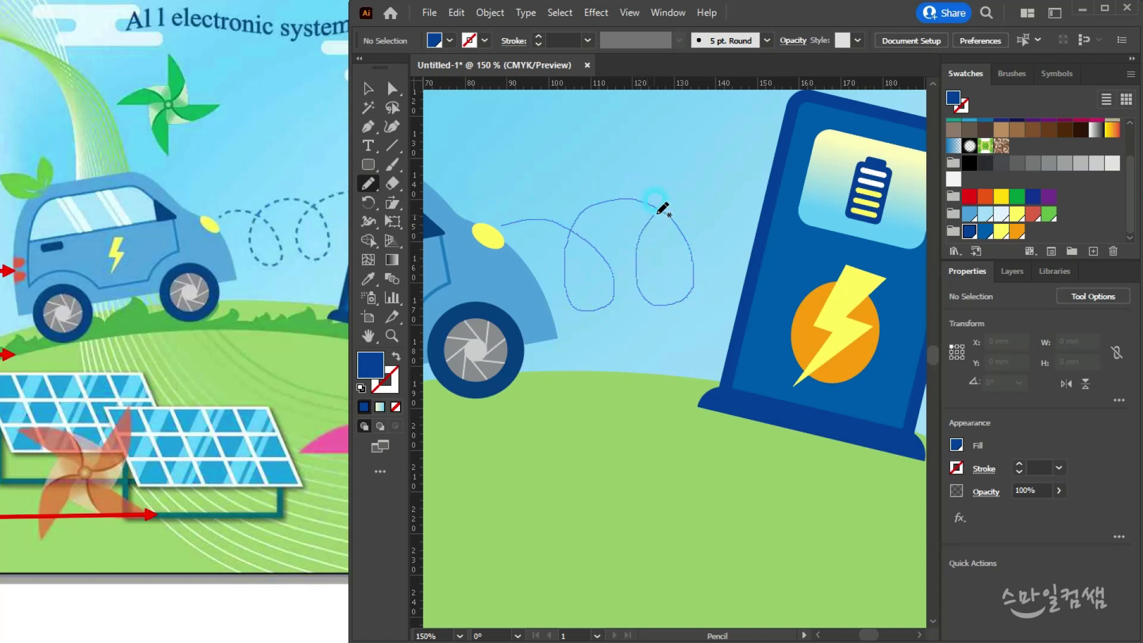
pyautogui.moveTo(766, 186); pyautogui.dragTo(765, 186)
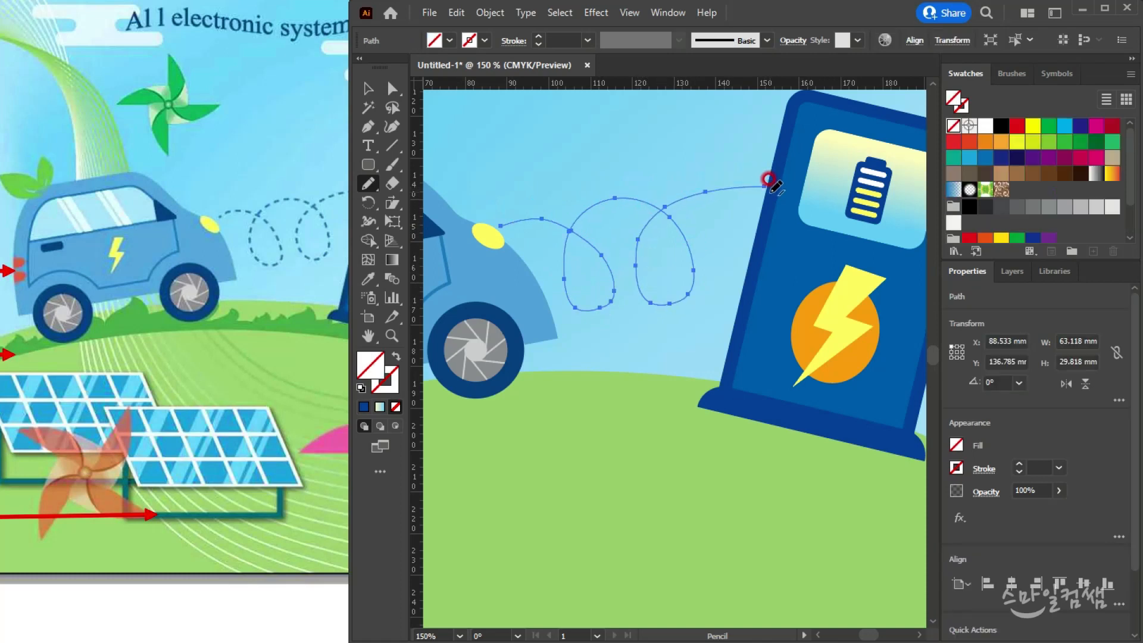
# Give the looping path a stroke colour of C=80 M=40 Y=0 and a weight of 2 pt.
pyautogui.doubleClick(963, 106)
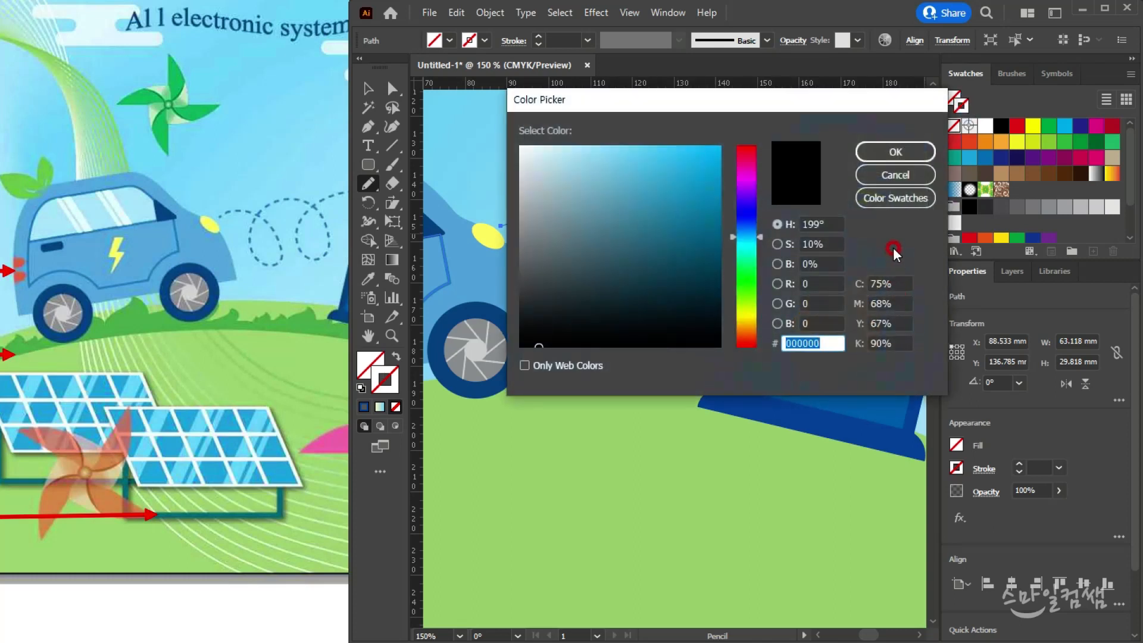
pyautogui.click(892, 284)
pyautogui.write('80')
pyautogui.press('Tab')
pyautogui.write('40')
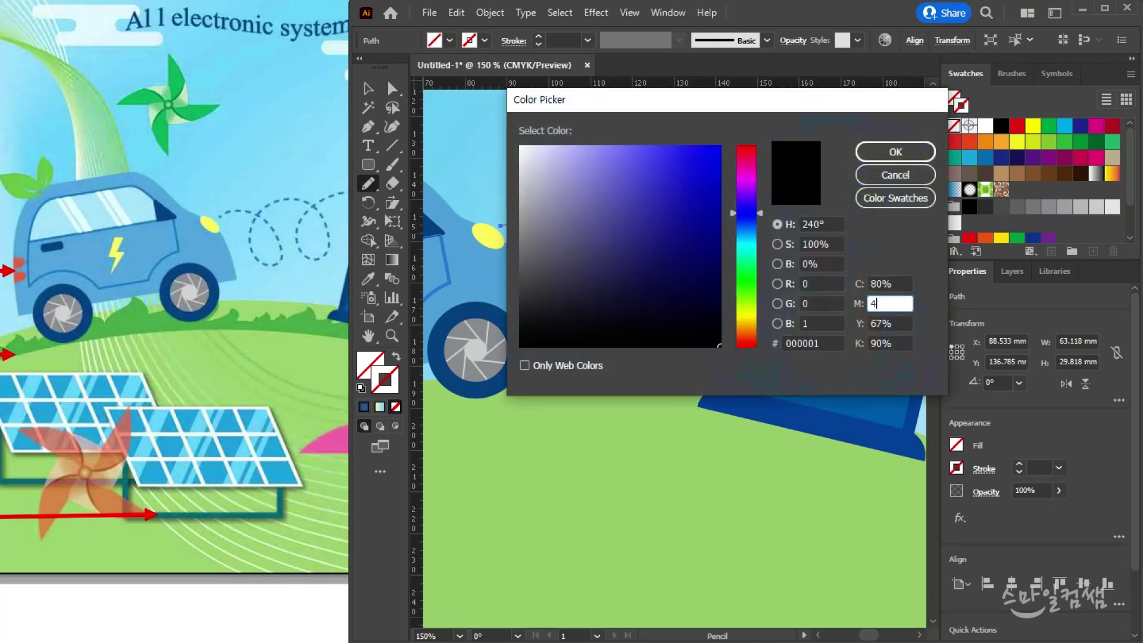
pyautogui.press('Tab')
pyautogui.write('0')
pyautogui.press('Tab')
pyautogui.press('Return')
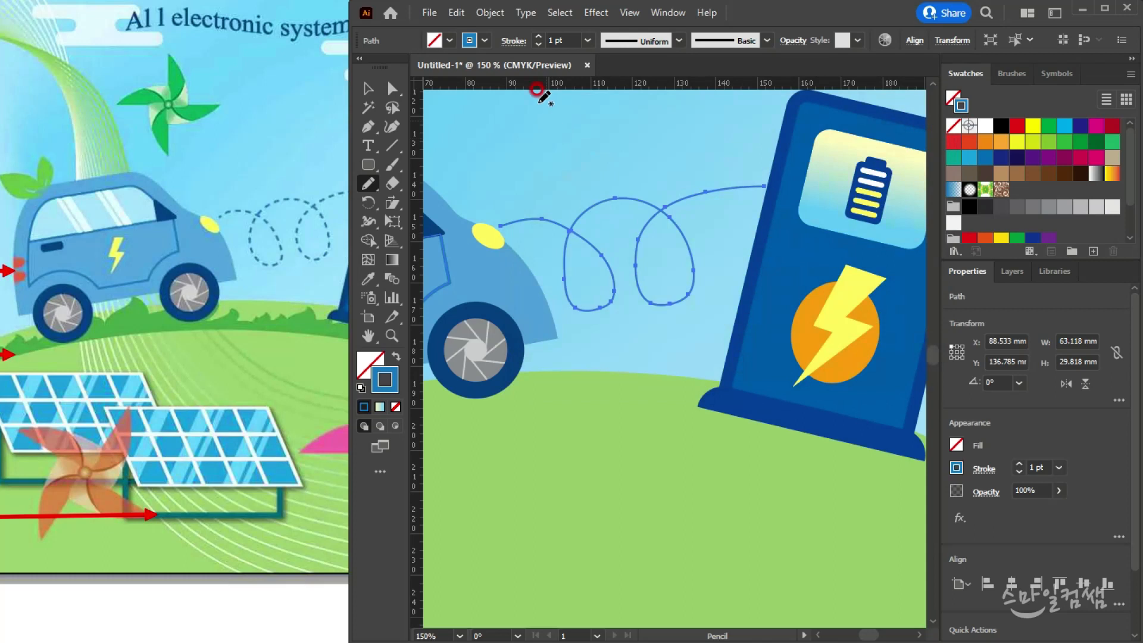
pyautogui.click(538, 38)
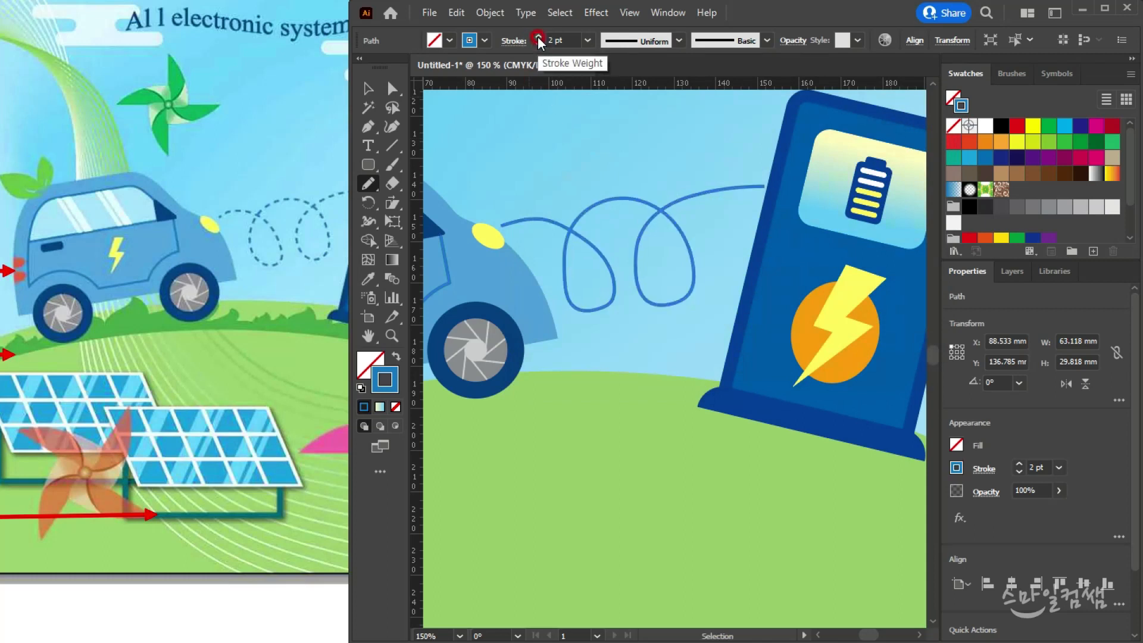
# Even out the uneven curves of the looping path with the Smooth tool, from the headlight through both loops.
pyautogui.click(364, 91)
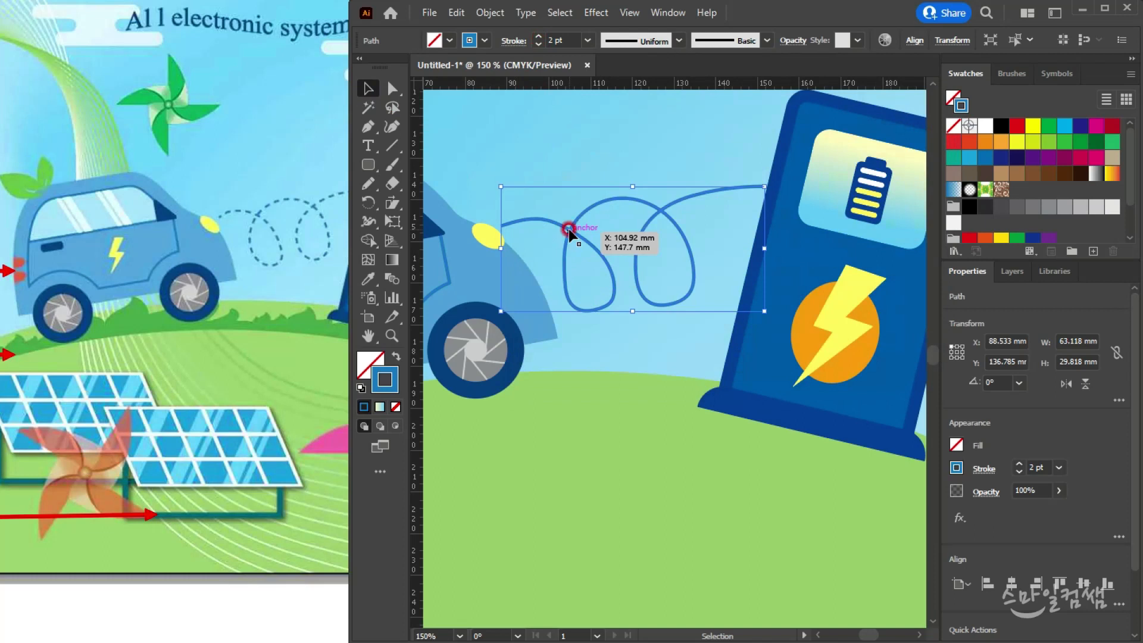
pyautogui.click(363, 191)
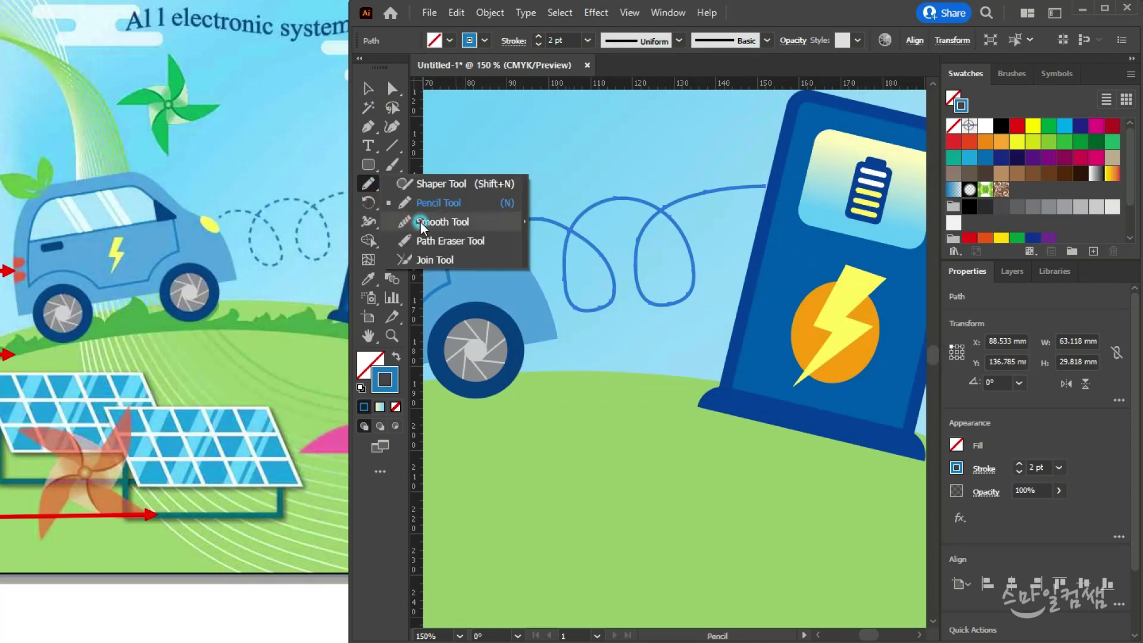
pyautogui.click(417, 222)
pyautogui.moveTo(543, 221)
pyautogui.mouseDown()
pyautogui.moveTo(586, 233)
pyautogui.moveTo(606, 296)
pyautogui.moveTo(573, 274)
pyautogui.moveTo(619, 193)
pyautogui.moveTo(676, 232)
pyautogui.moveTo(665, 297)
pyautogui.moveTo(658, 221)
pyautogui.moveTo(774, 181)
pyautogui.mouseUp()
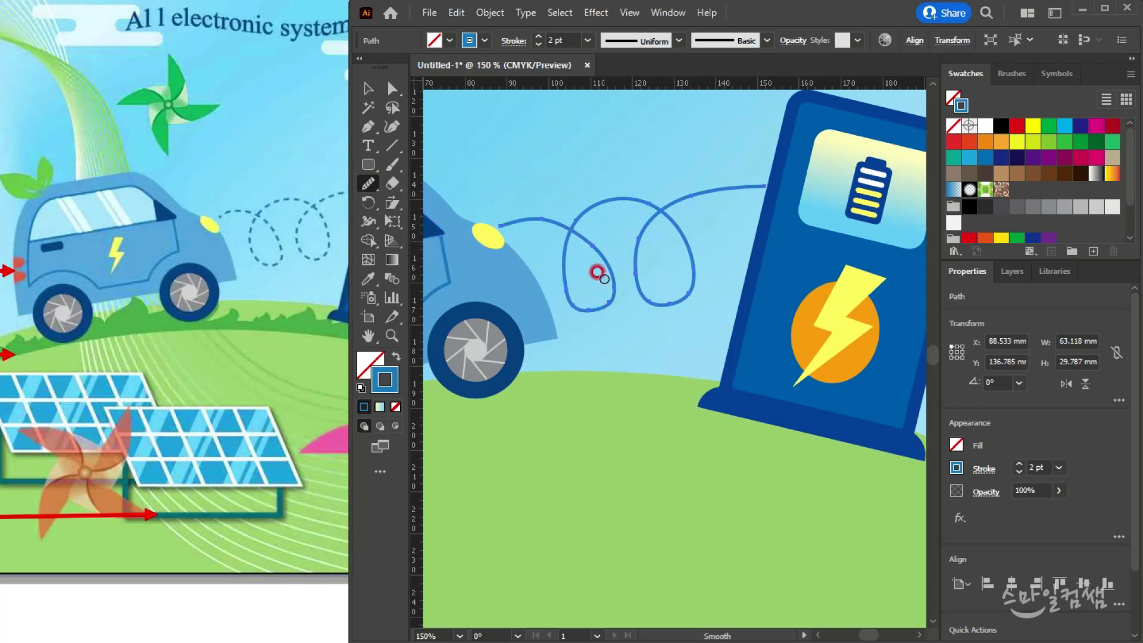
pyautogui.moveTo(587, 307)
pyautogui.mouseDown()
pyautogui.moveTo(608, 298)
pyautogui.moveTo(568, 262)
pyautogui.moveTo(565, 286)
pyautogui.moveTo(667, 314)
pyautogui.moveTo(679, 238)
pyautogui.moveTo(694, 262)
pyautogui.mouseUp()
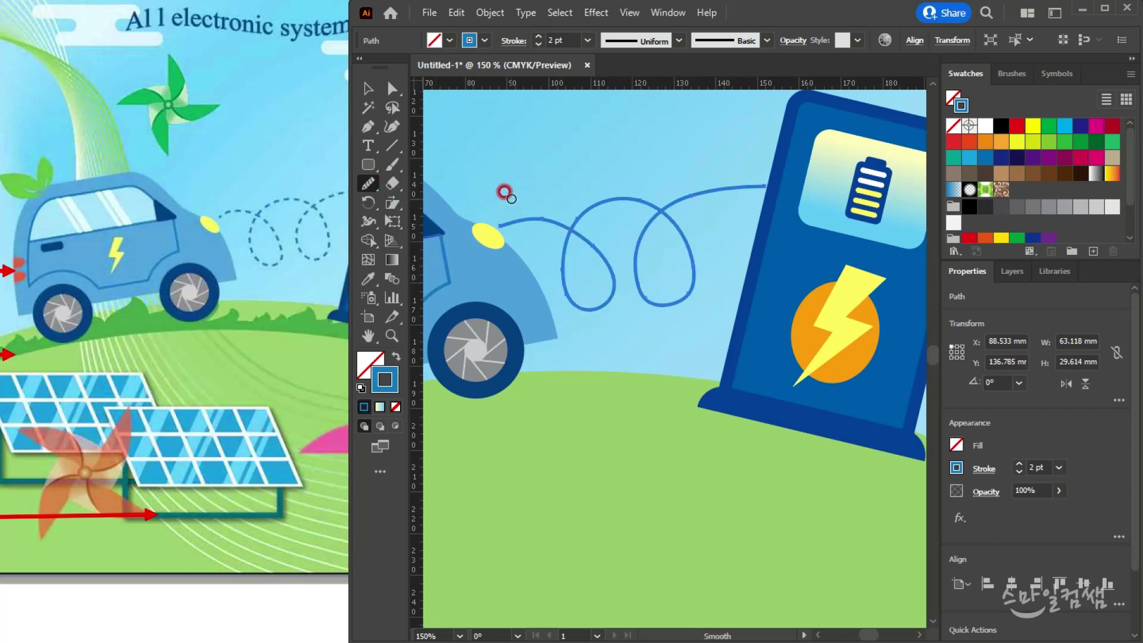
pyautogui.moveTo(444, 224); pyautogui.dragTo(556, 232)
pyautogui.click(369, 90)
pyautogui.click(369, 91)
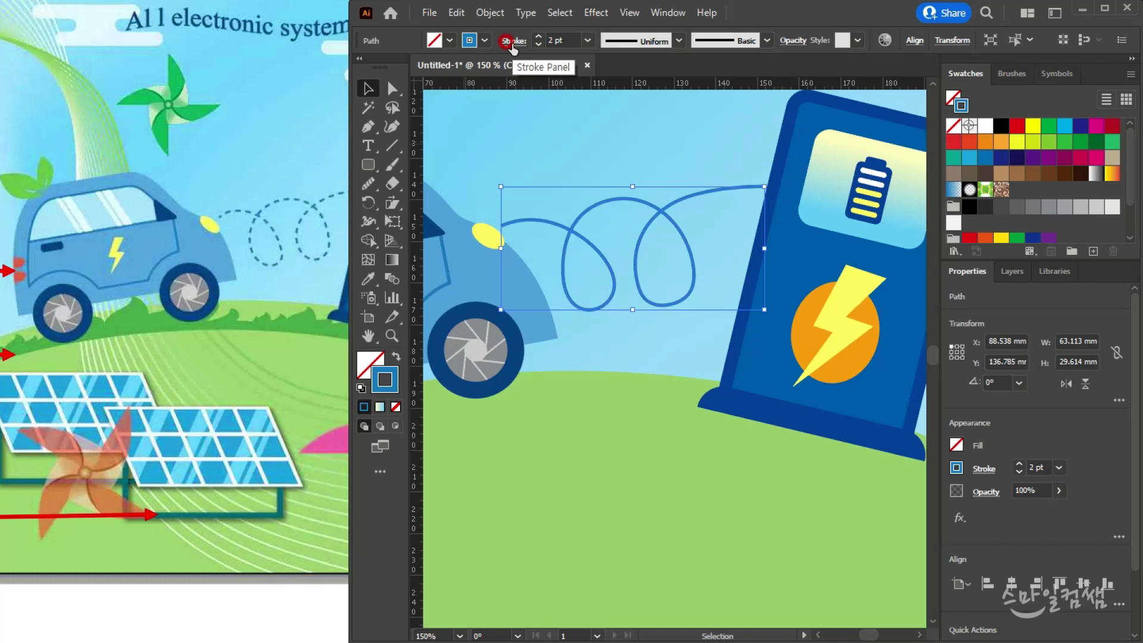
# Turn the looping path's stroke into a dashed line with short dashes.
pyautogui.click(978, 468)
pyautogui.click(507, 40)
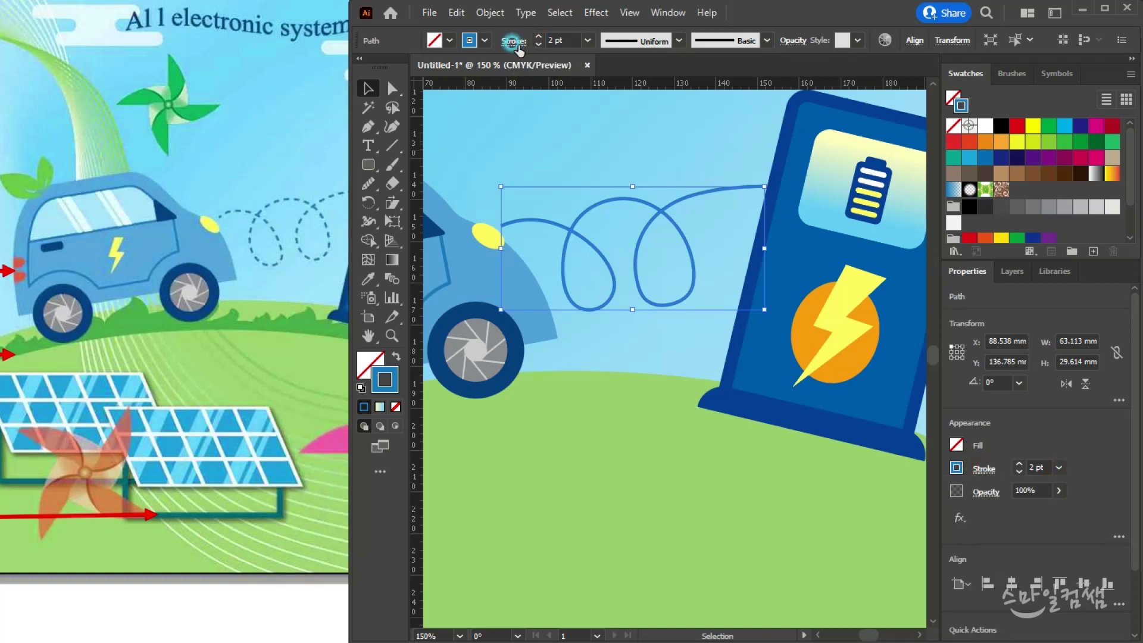
pyautogui.click(507, 40)
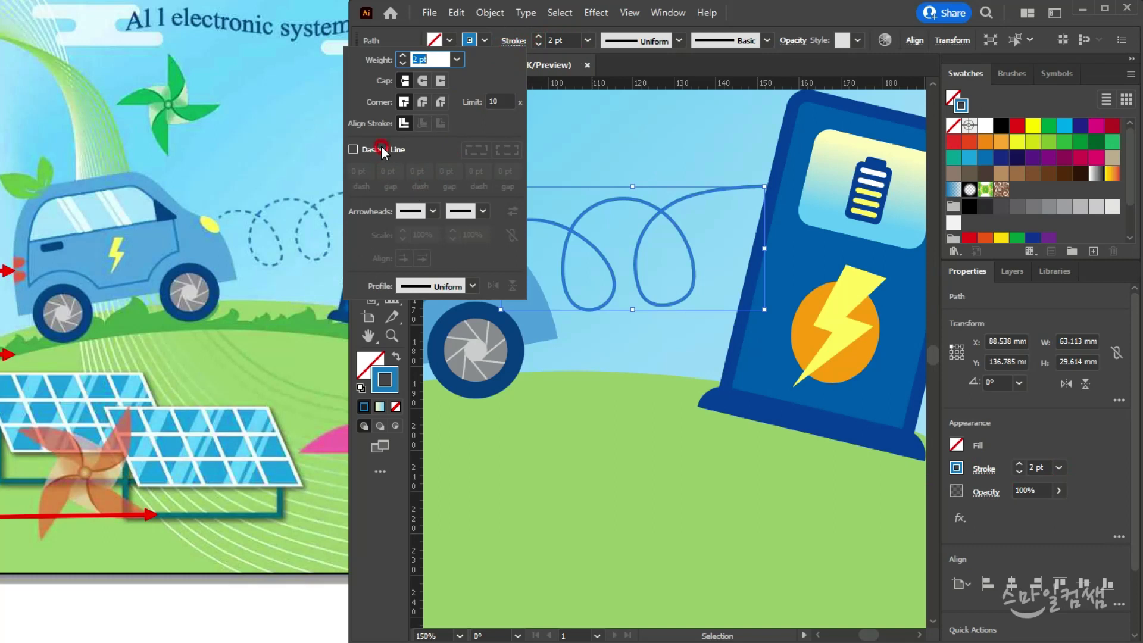
pyautogui.click(353, 149)
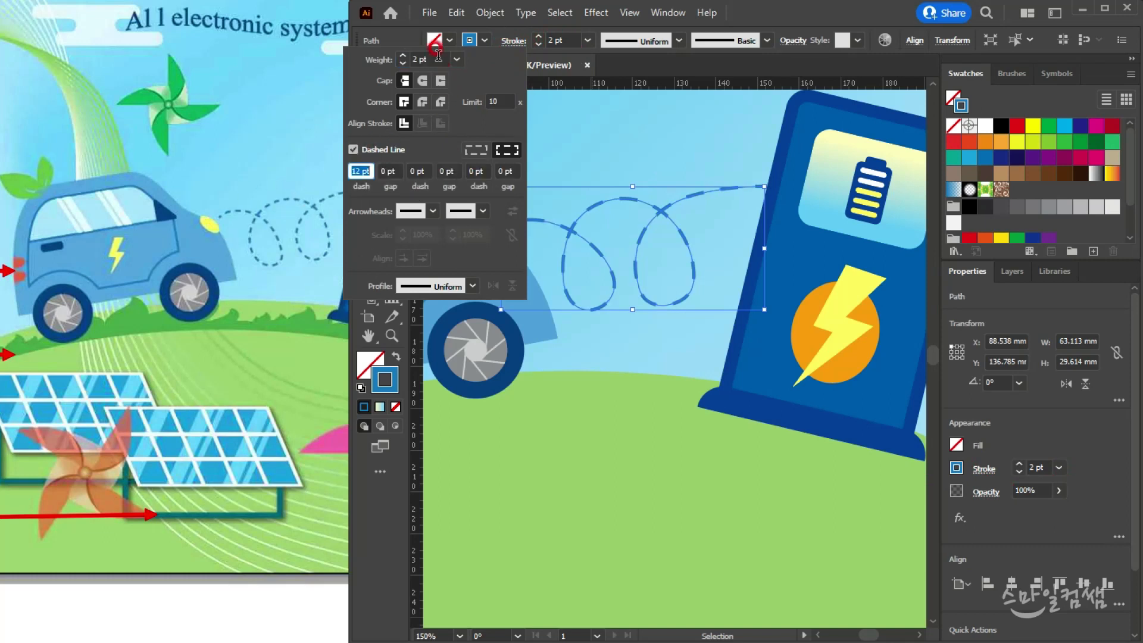
pyautogui.click(376, 62)
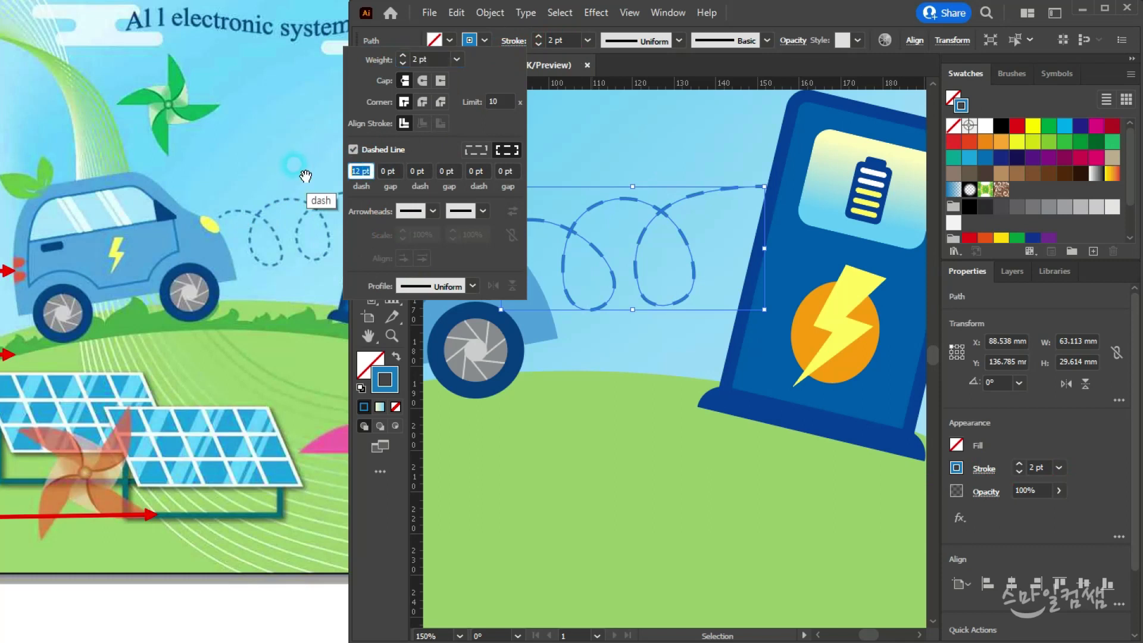
pyautogui.click(517, 150)
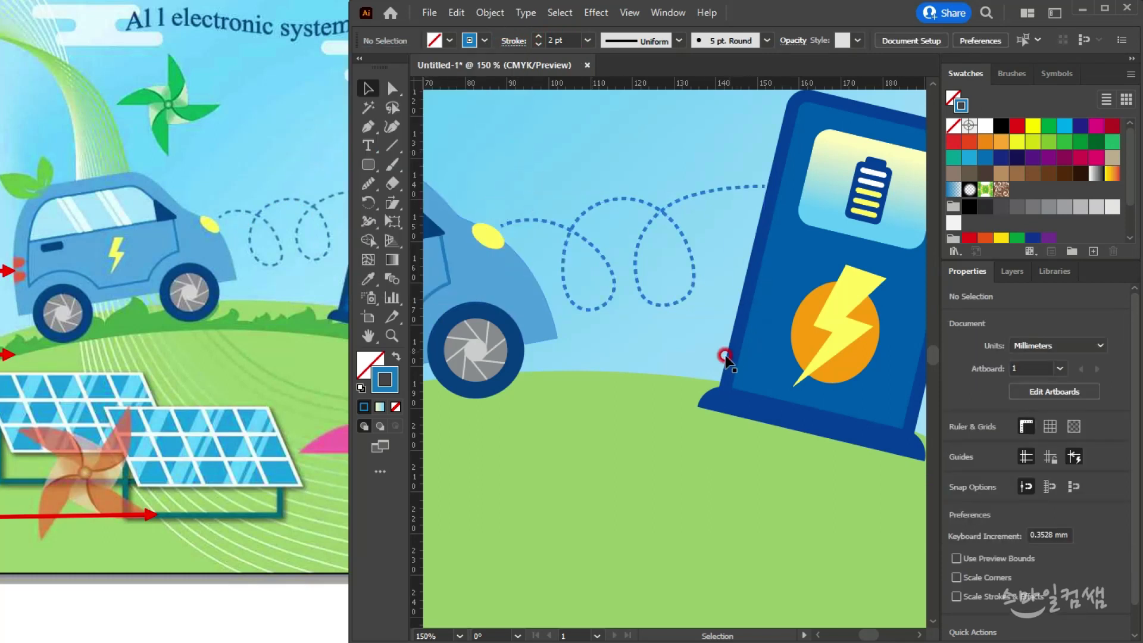
# Lengthen the dashes of the looping path slightly, following the dashed line in the reference.
pyautogui.click(570, 226)
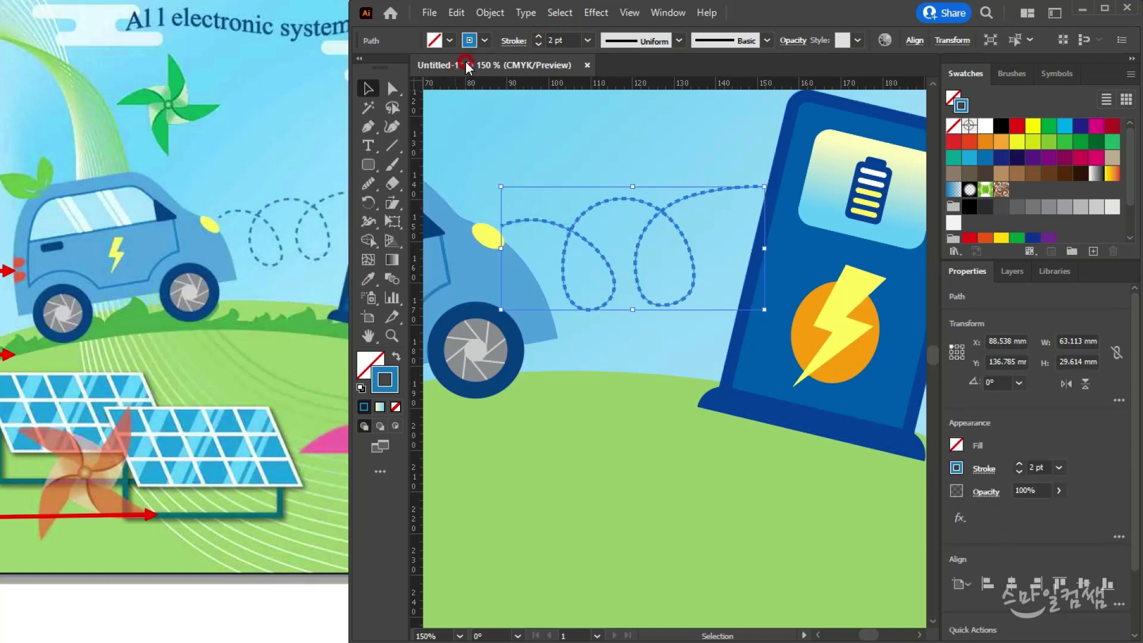
pyautogui.click(513, 40)
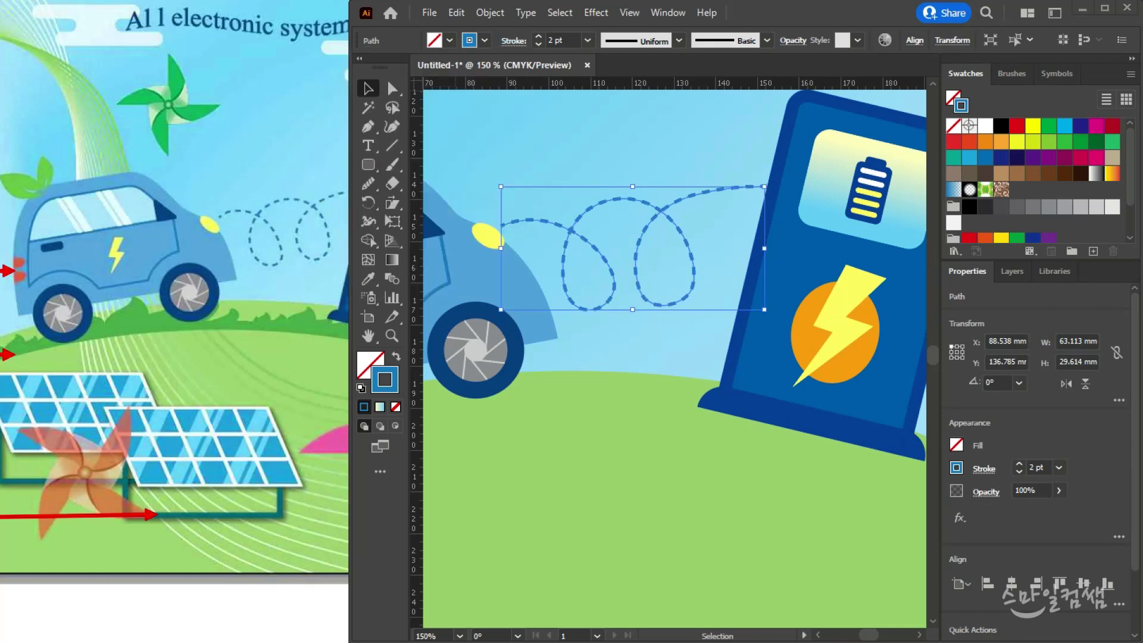
pyautogui.click(537, 419)
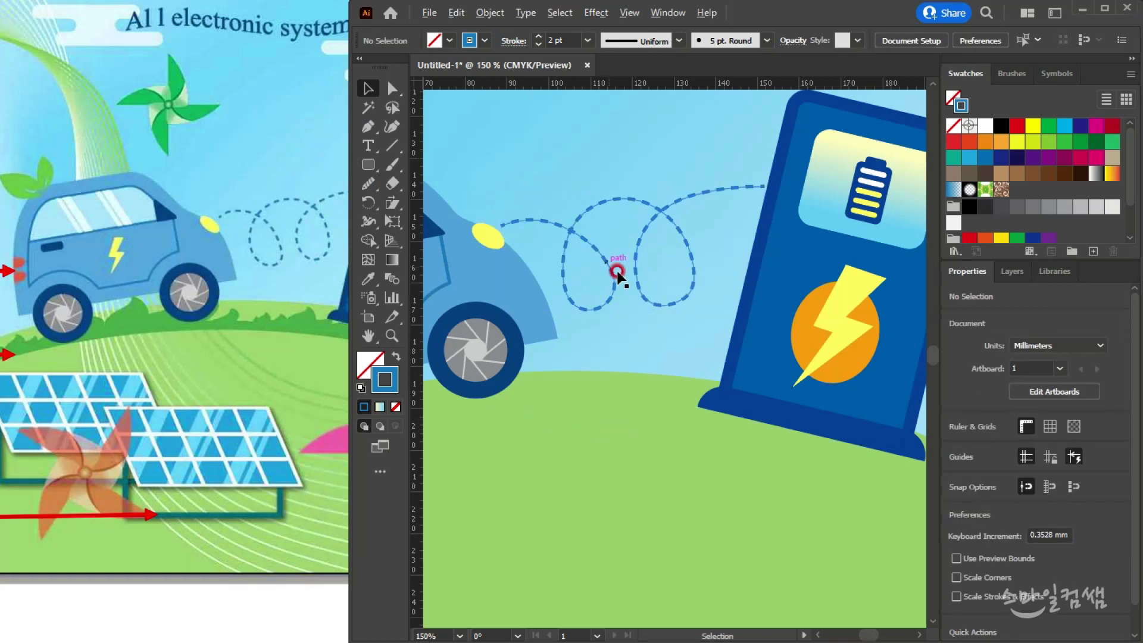
pyautogui.scroll(-2, 615, 268)
pyautogui.click(272, 237)
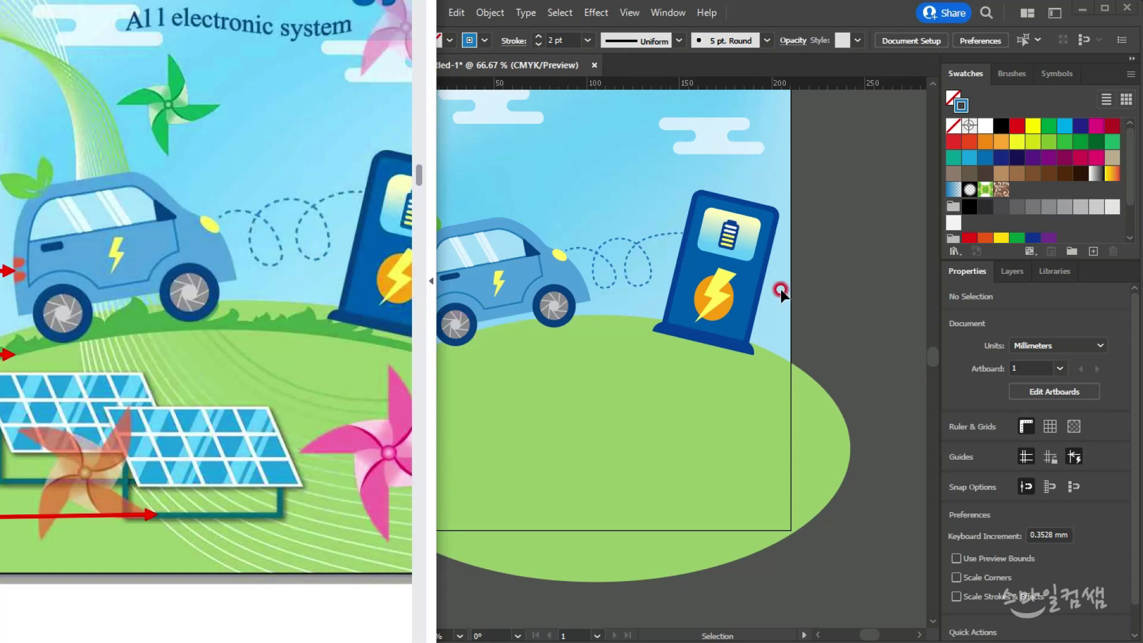
pyautogui.click(583, 335)
pyautogui.moveTo(607, 380); pyautogui.dragTo(737, 378)
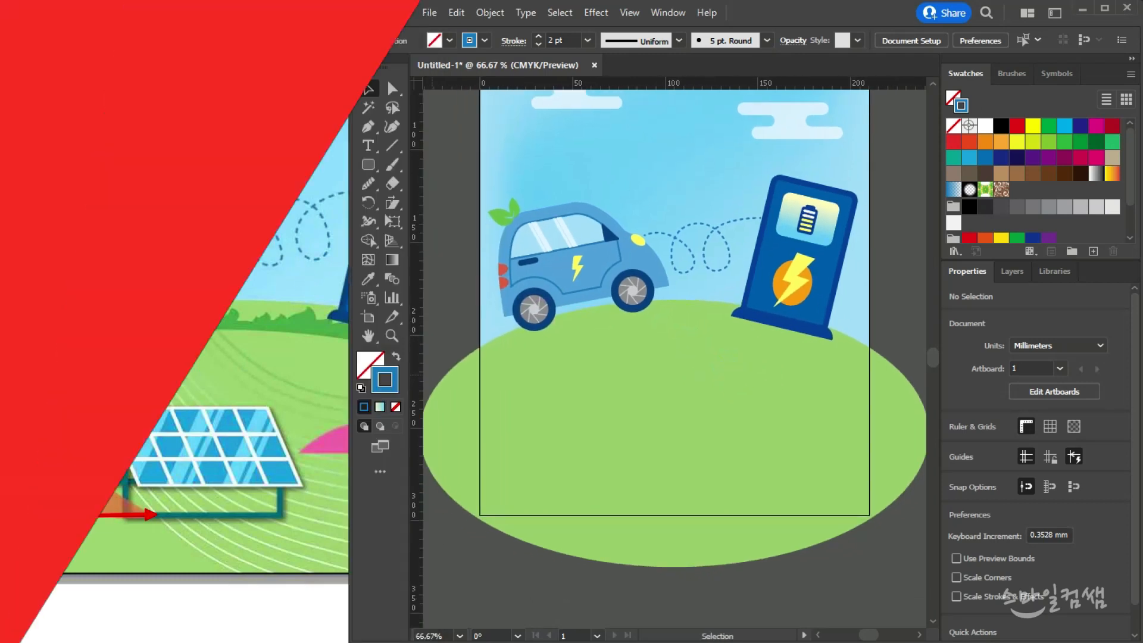
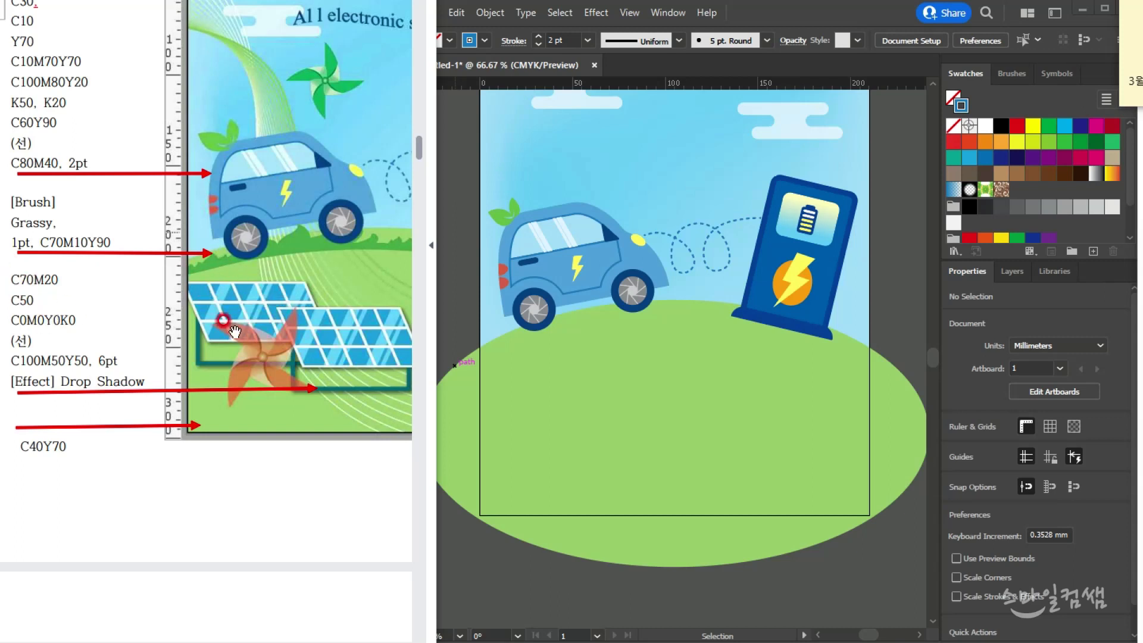
# Create a new colour group and add a global swatch of C=70 M=20 Y=0 K=0 to it.
pyautogui.click(1085, 234)
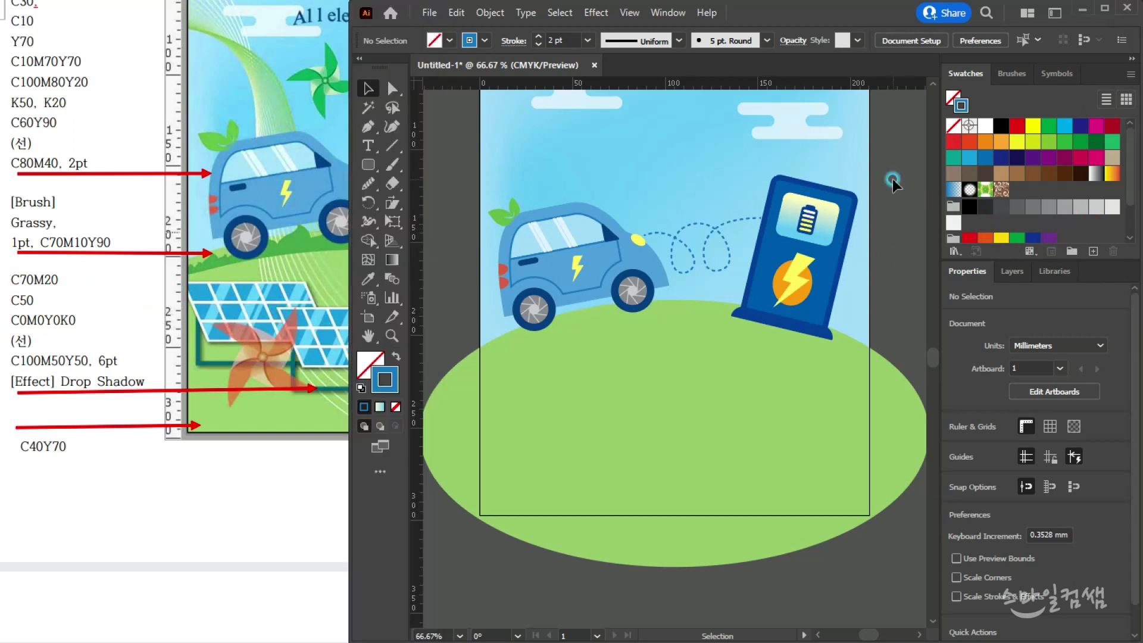
pyautogui.click(1073, 253)
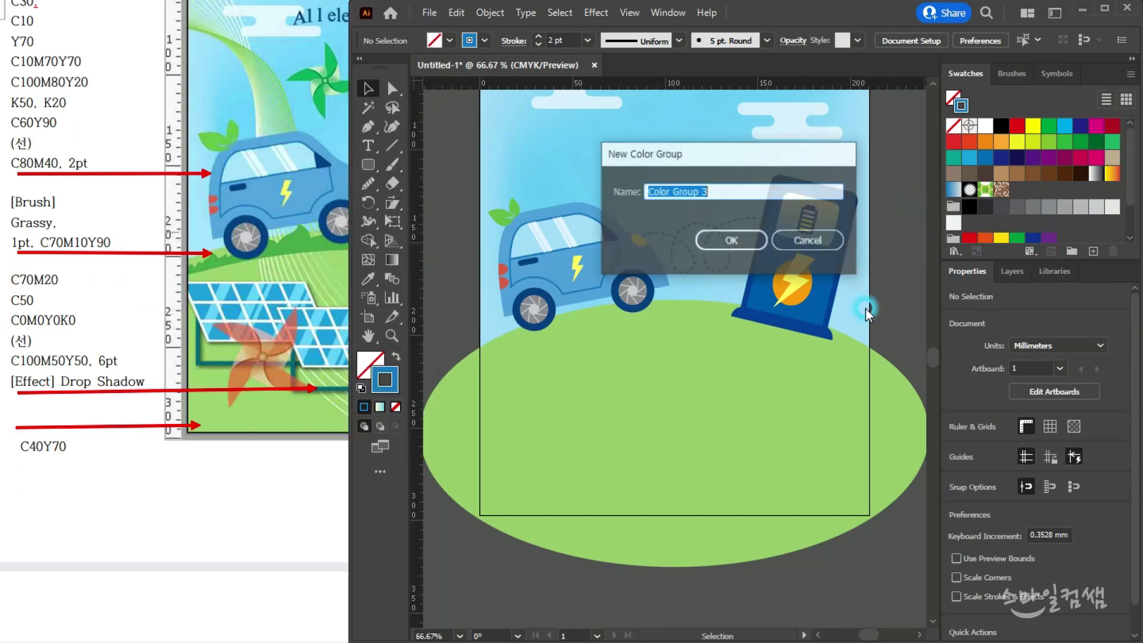
pyautogui.click(755, 237)
pyautogui.click(1094, 250)
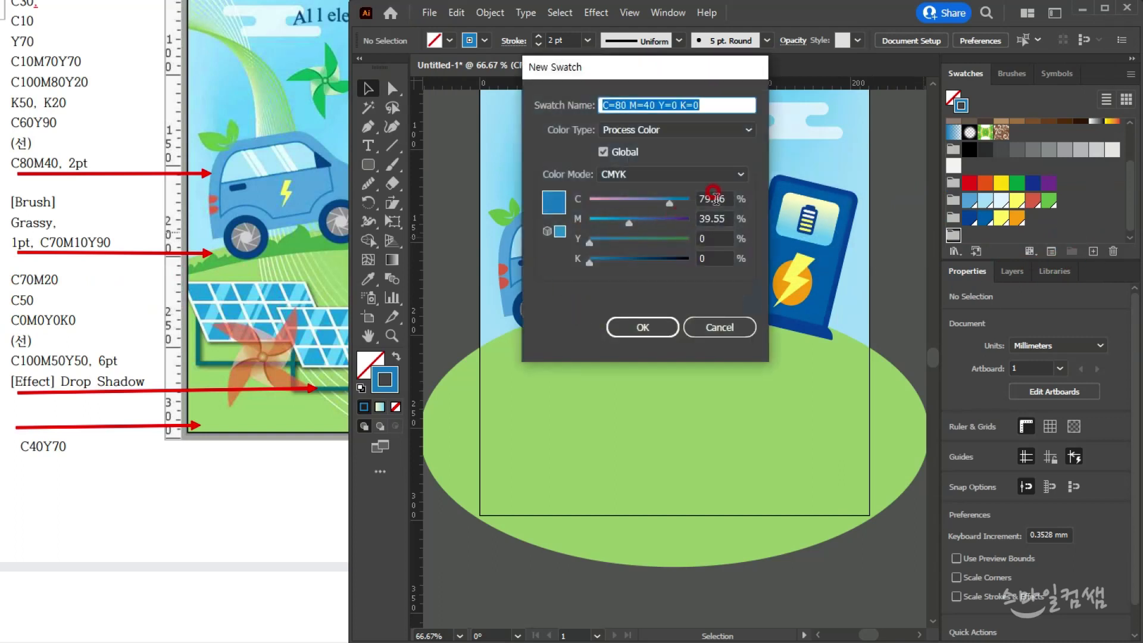
pyautogui.click(710, 199)
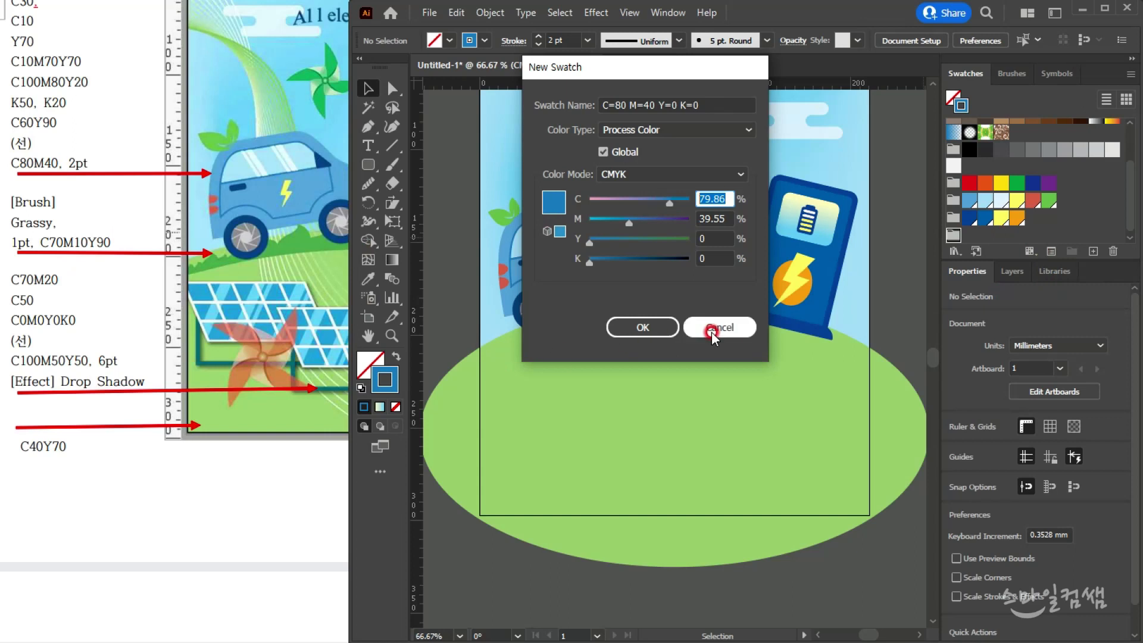
pyautogui.write('70')
pyautogui.press('Tab')
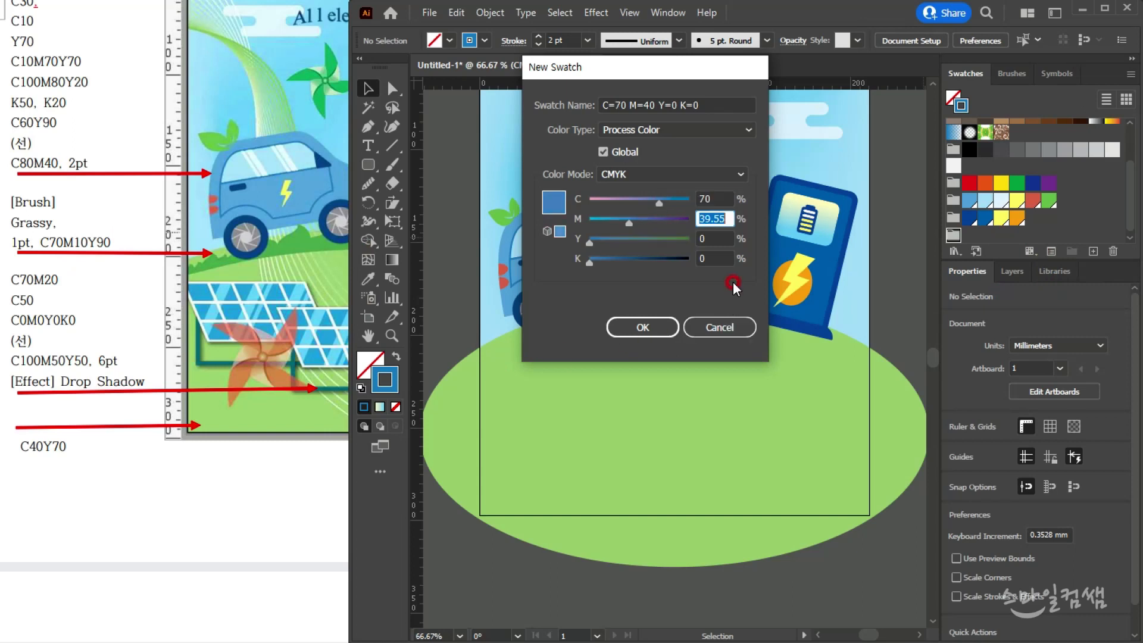
pyautogui.write('20')
pyautogui.press('Return')
# Add a second global swatch of C=50 M=0 Y=0 K=0 to the new colour group.
pyautogui.click(983, 270)
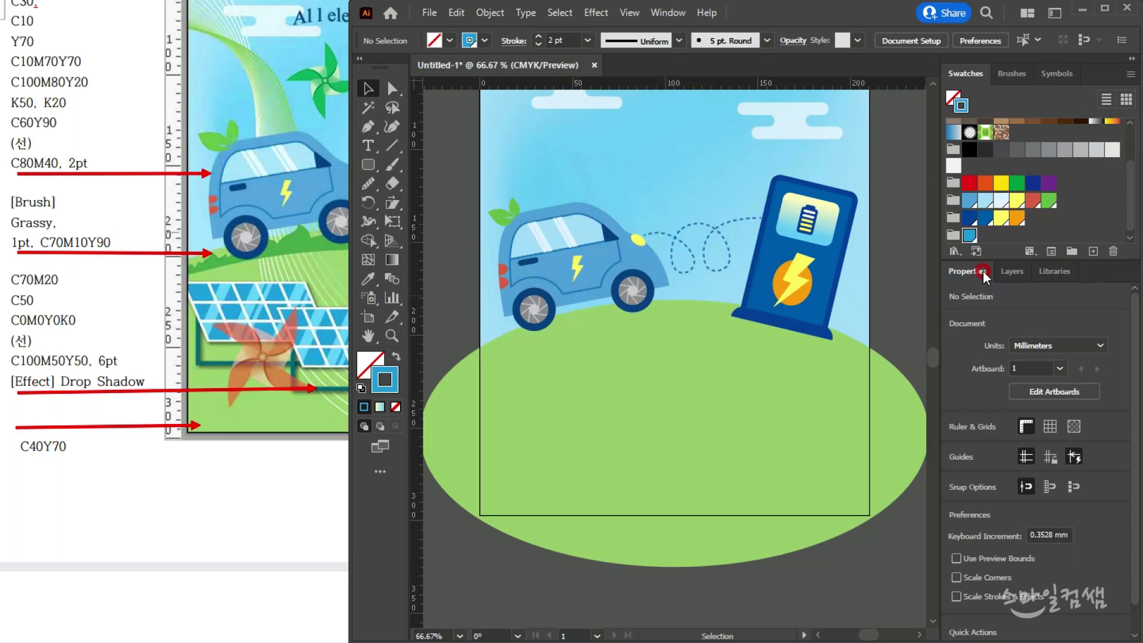
pyautogui.click(1092, 251)
pyautogui.click(107, 316)
pyautogui.click(713, 201)
pyautogui.write('50')
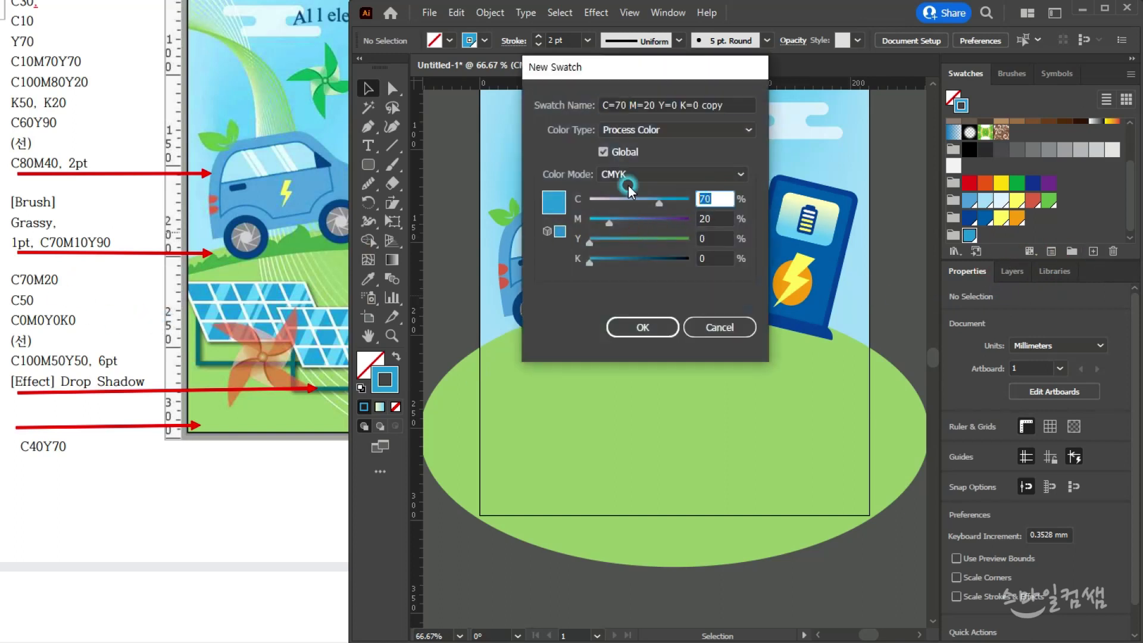
pyautogui.press('Tab')
pyautogui.write('0')
pyautogui.press('Return')
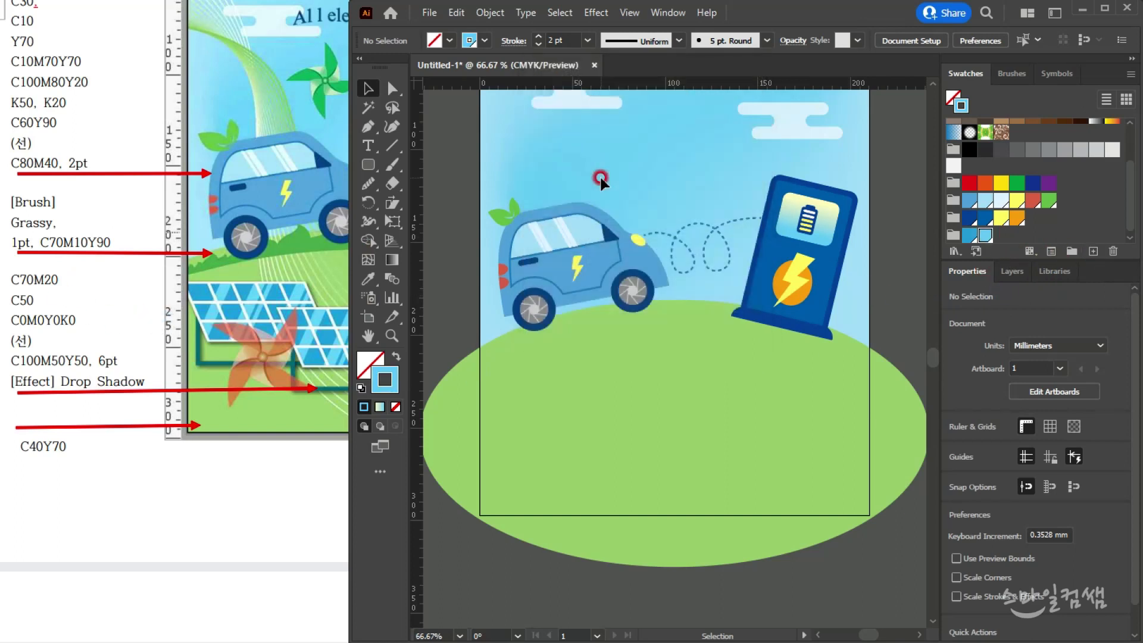
pyautogui.click(878, 280)
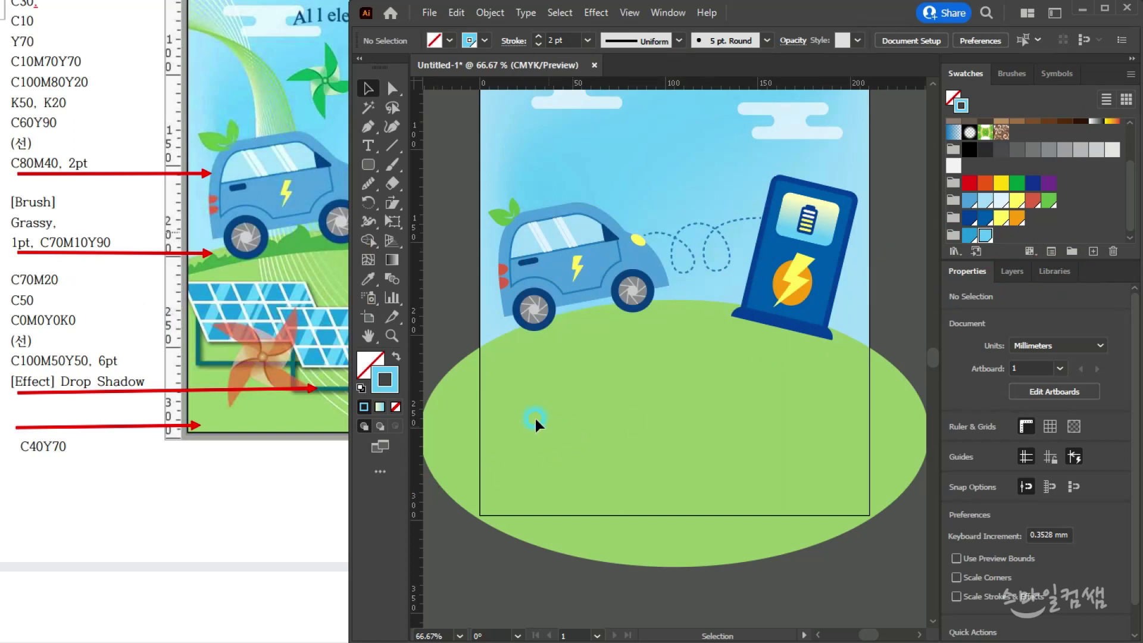
# Examine the solar panels in the reference and bring the lower left part of the hill into close view.
pyautogui.scroll(1, 528, 418)
pyautogui.moveTo(529, 419); pyautogui.dragTo(522, 336)
pyautogui.click(68, 346)
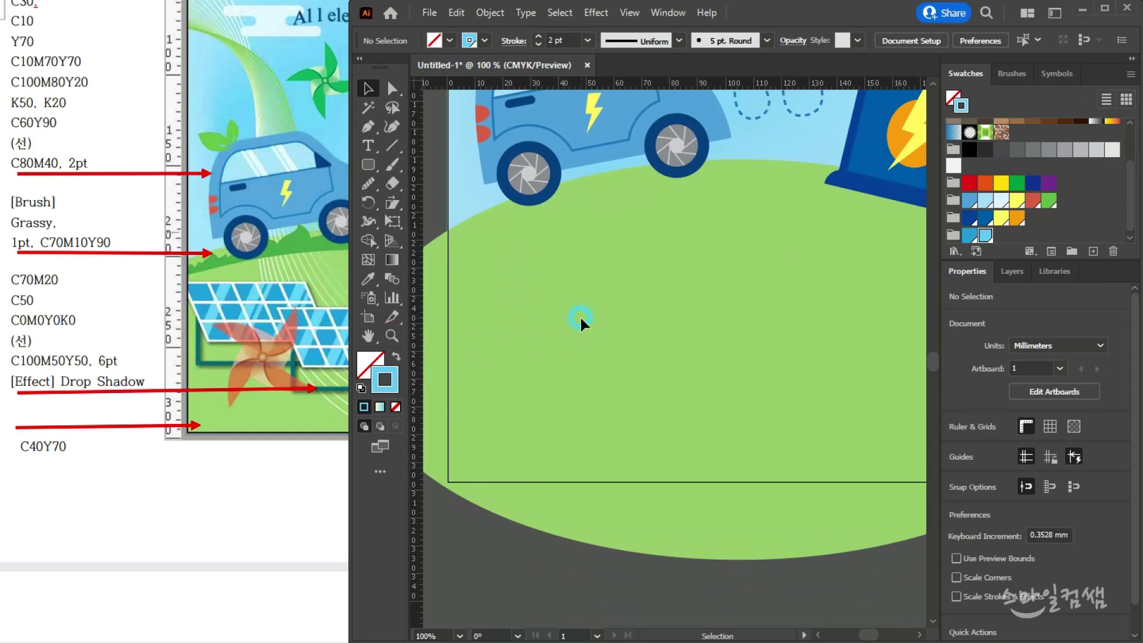
pyautogui.moveTo(372, 165); pyautogui.dragTo(439, 165)
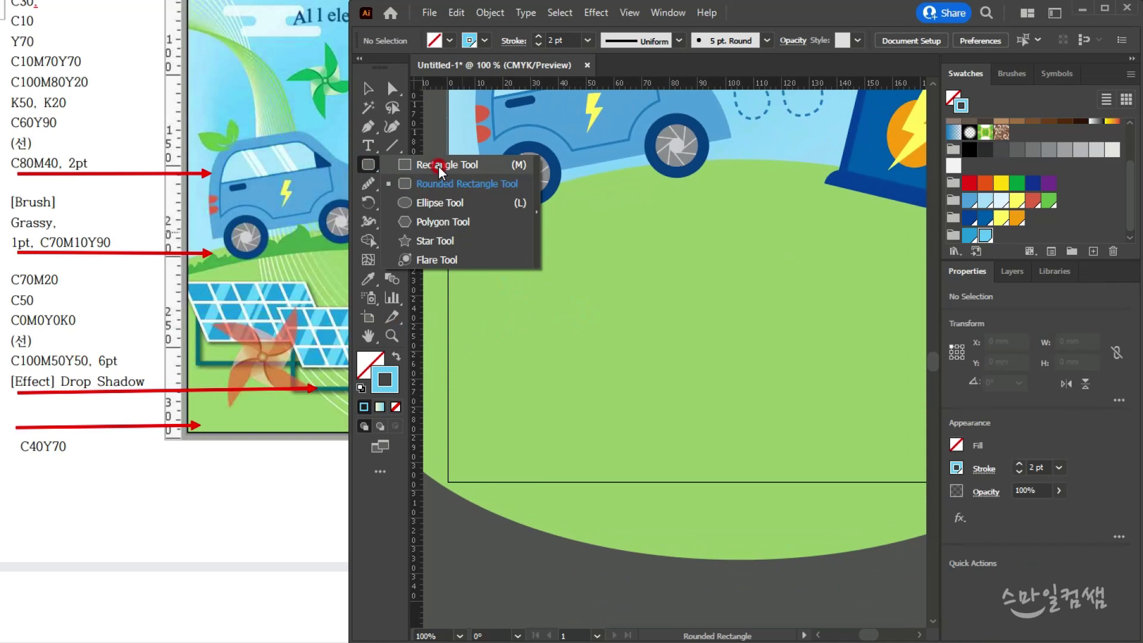
pyautogui.click(232, 290)
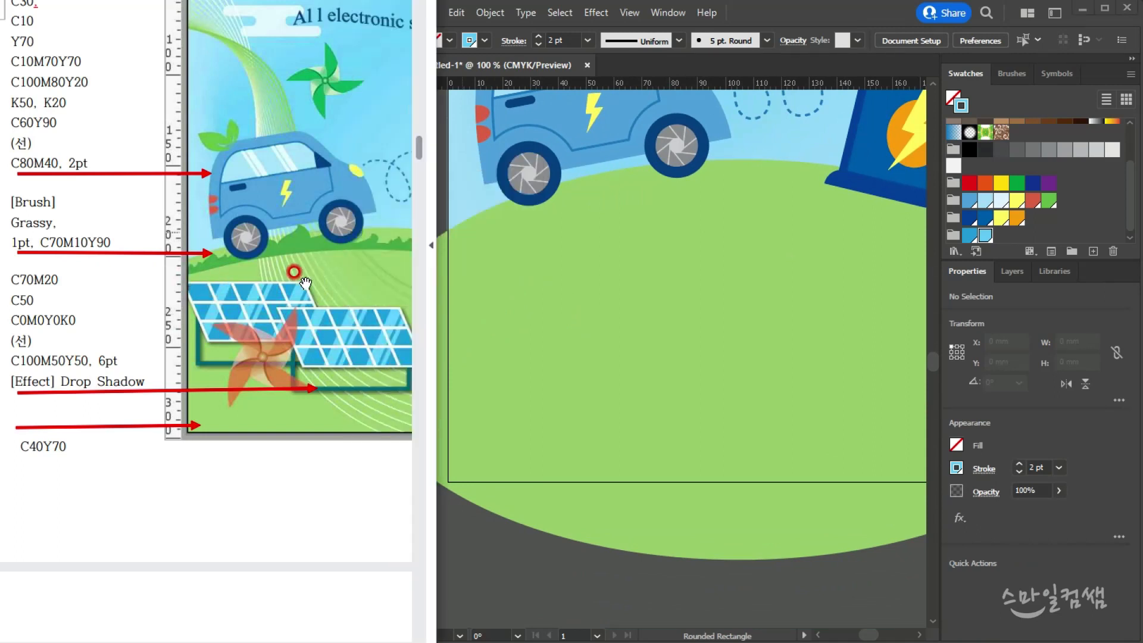
pyautogui.click(602, 273)
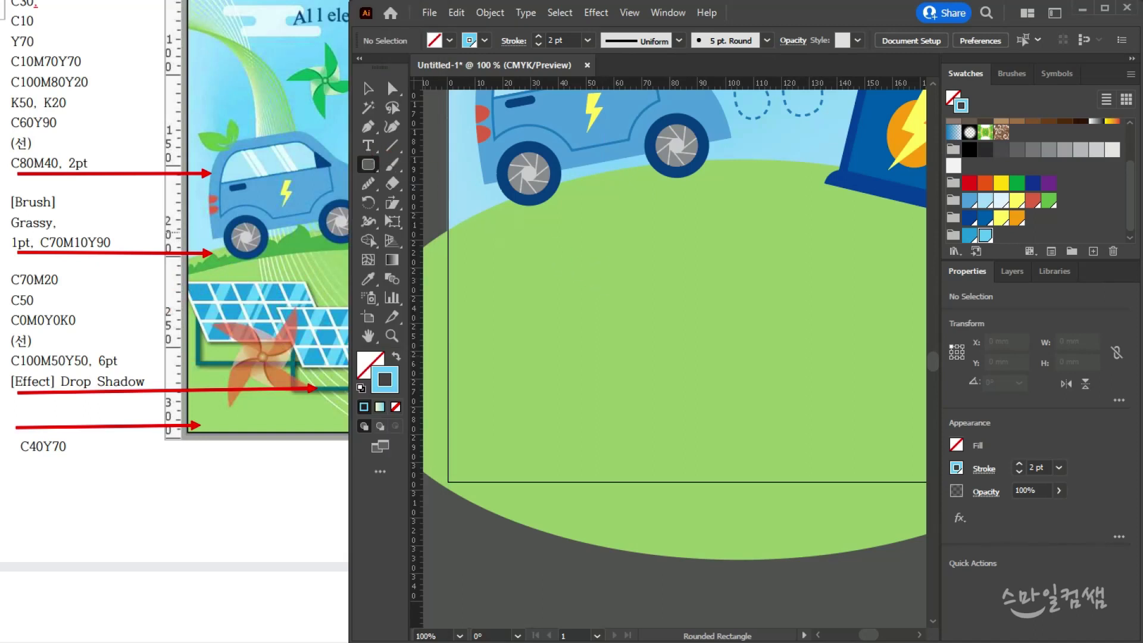
# Try drawing a rectangular grid about 66.5 mm wide and 43.4 mm high on the hill with 3 horizontal and 5 vertical dividers.
pyautogui.click(392, 149)
pyautogui.moveTo(394, 156); pyautogui.dragTo(467, 213)
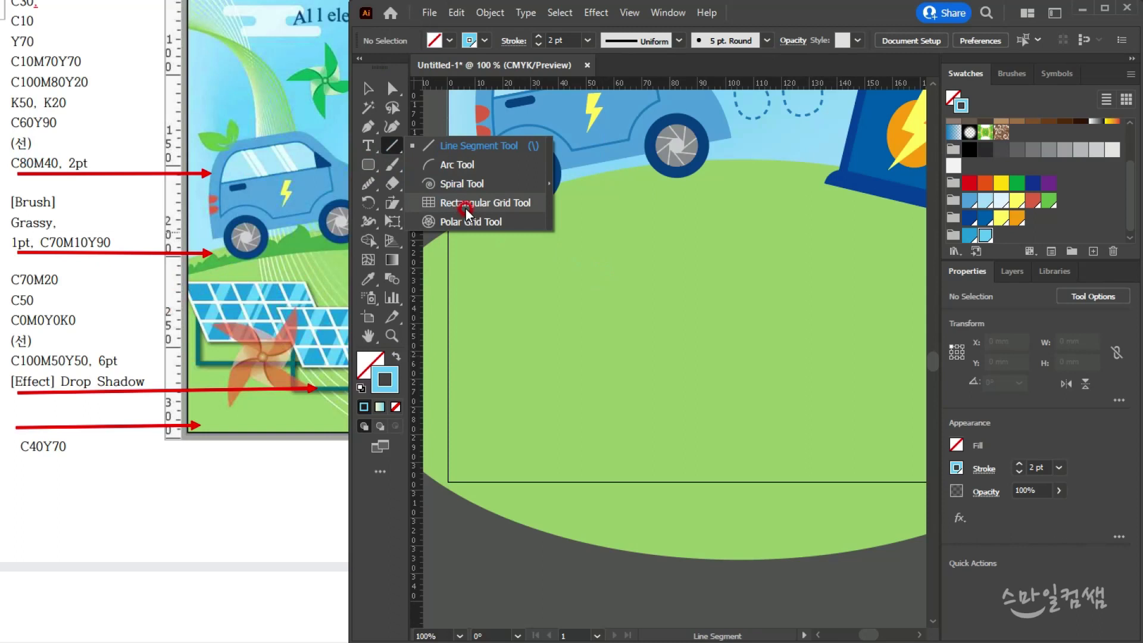
pyautogui.moveTo(466, 209); pyautogui.dragTo(465, 209)
pyautogui.moveTo(560, 287); pyautogui.dragTo(745, 408)
pyautogui.press('Up')
pyautogui.press('Up')
pyautogui.press('Up')
pyautogui.press('Down')
pyautogui.press('Down')
pyautogui.press('Down')
pyautogui.press('Down')
pyautogui.press('Down')
pyautogui.press('Left')
pyautogui.press('Left')
pyautogui.press('Left')
pyautogui.press('Right')
pyautogui.press('Right')
pyautogui.press('Right')
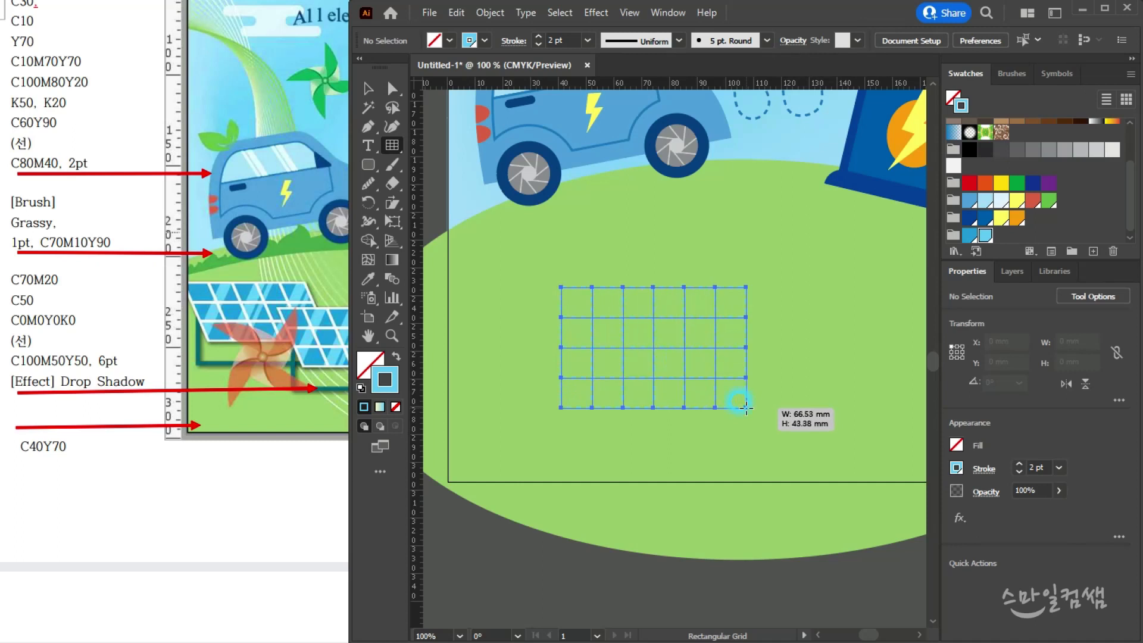
pyautogui.moveTo(745, 408); pyautogui.dragTo(745, 408)
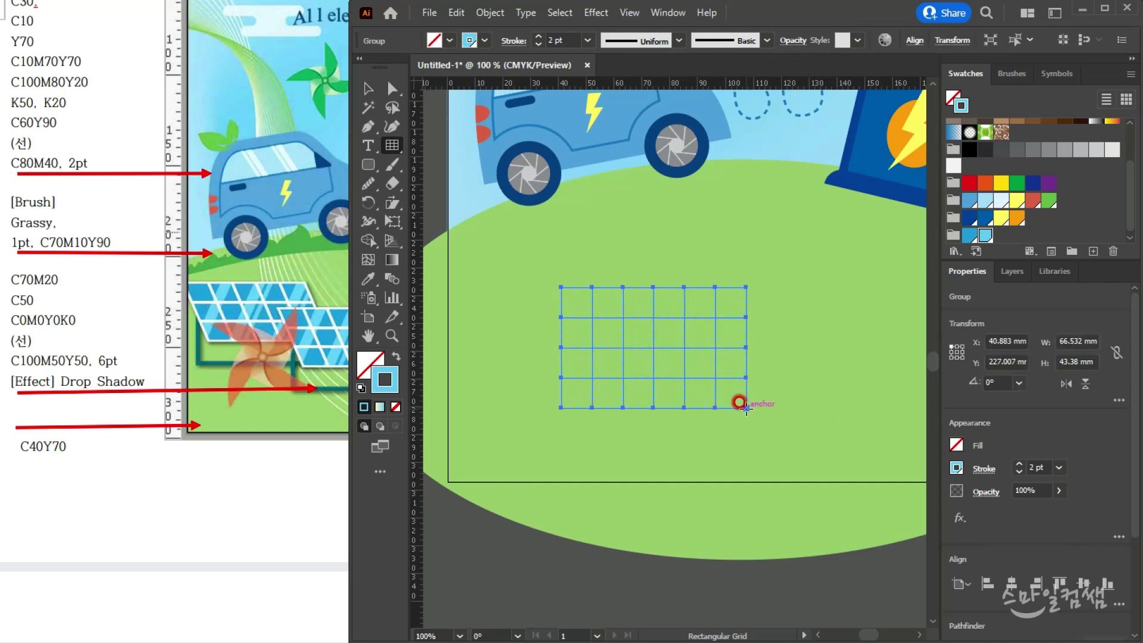
pyautogui.hotkey('ctrl', 'z')
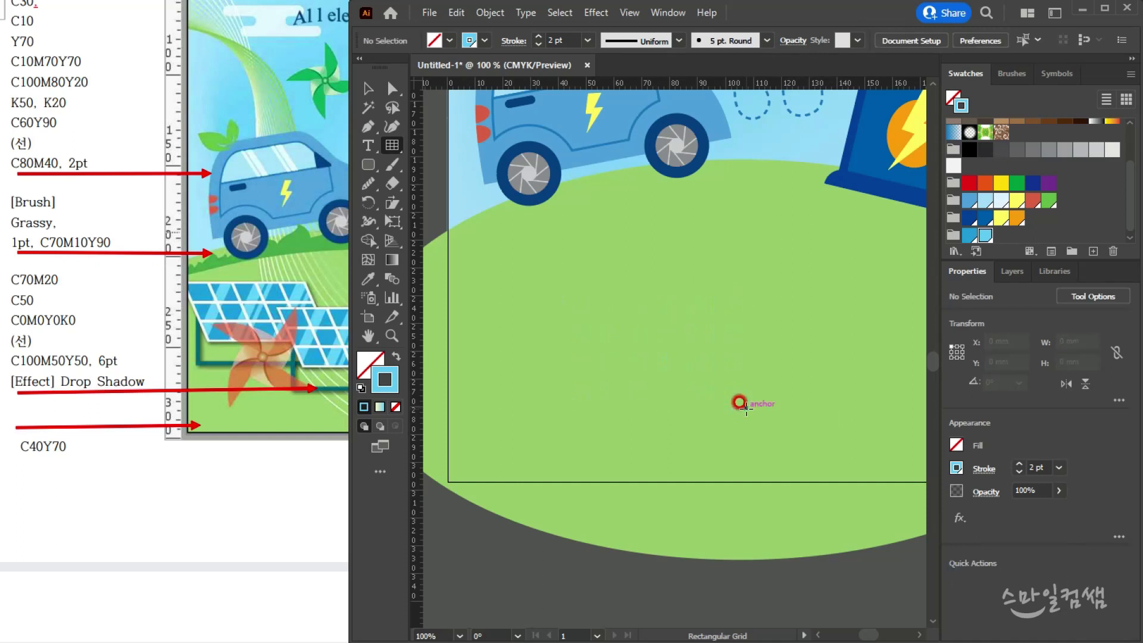
# Create a filled rectangular grid on the hill with 2 horizontal and 4 vertical dividers, keeping the default width and height.
pyautogui.click(583, 282)
pyautogui.moveTo(499, 0); pyautogui.dragTo(670, 141)
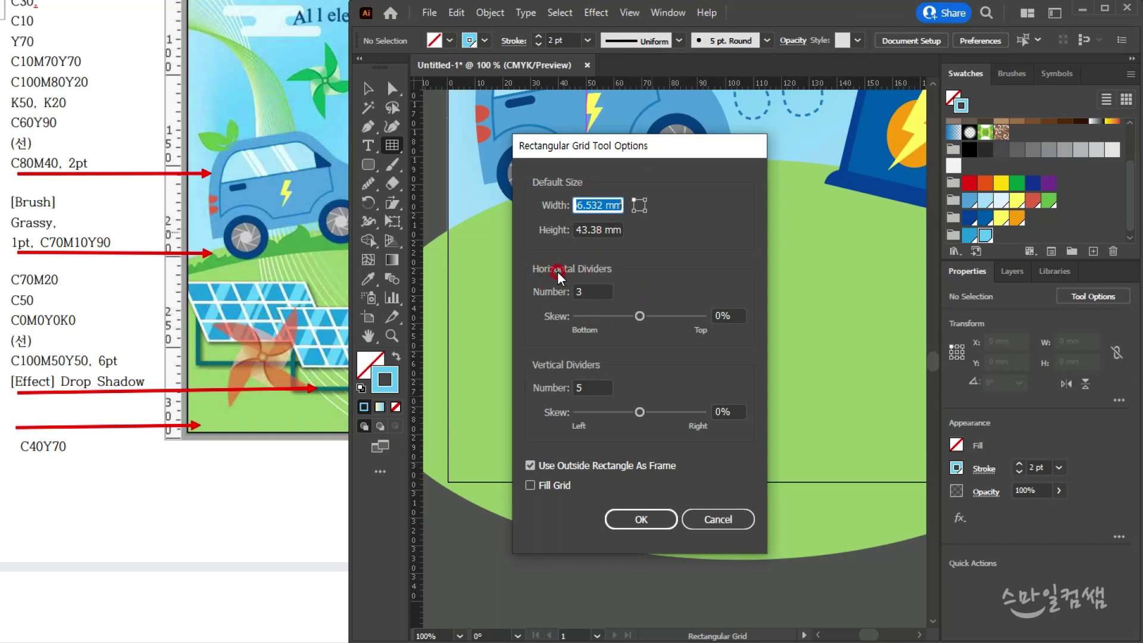
pyautogui.click(536, 292)
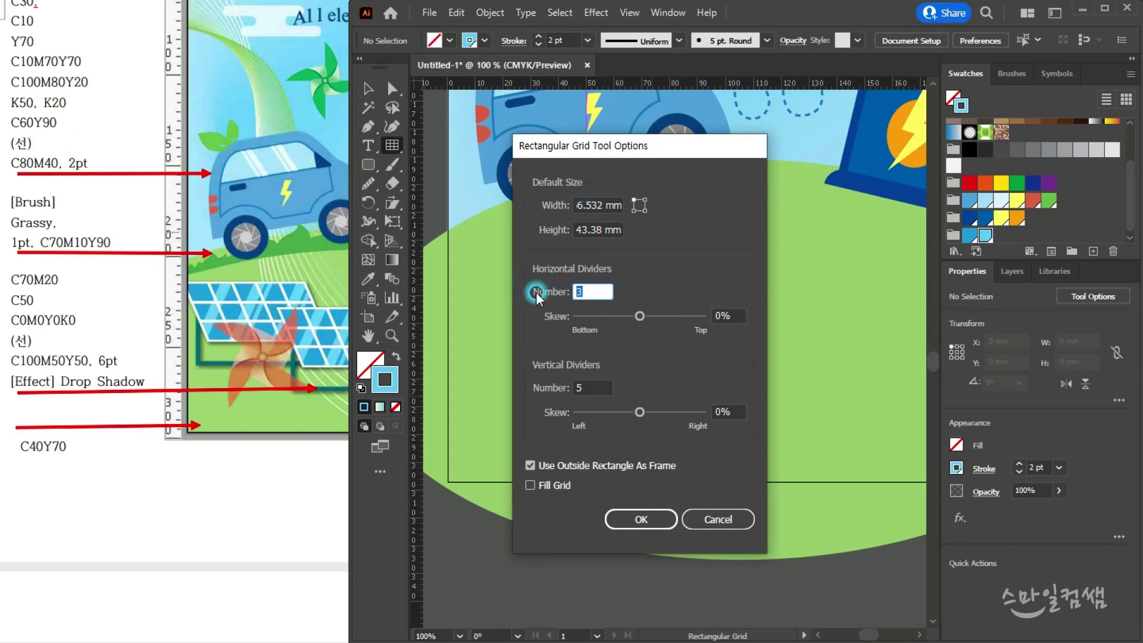
pyautogui.write('2')
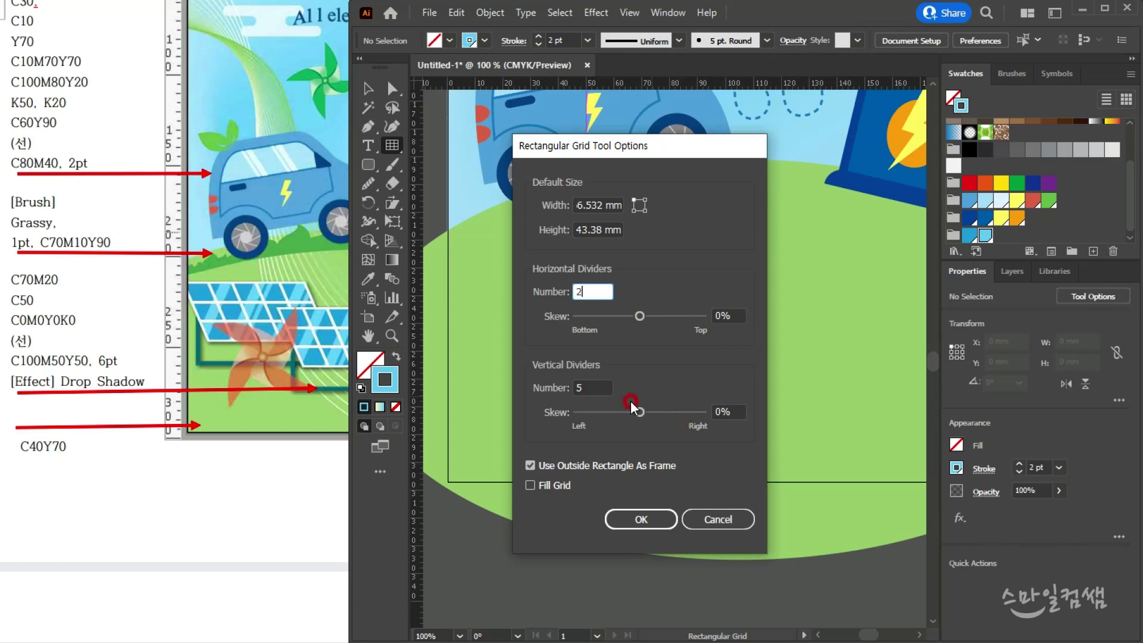
pyautogui.click(594, 388)
pyautogui.write('4')
pyautogui.click(629, 522)
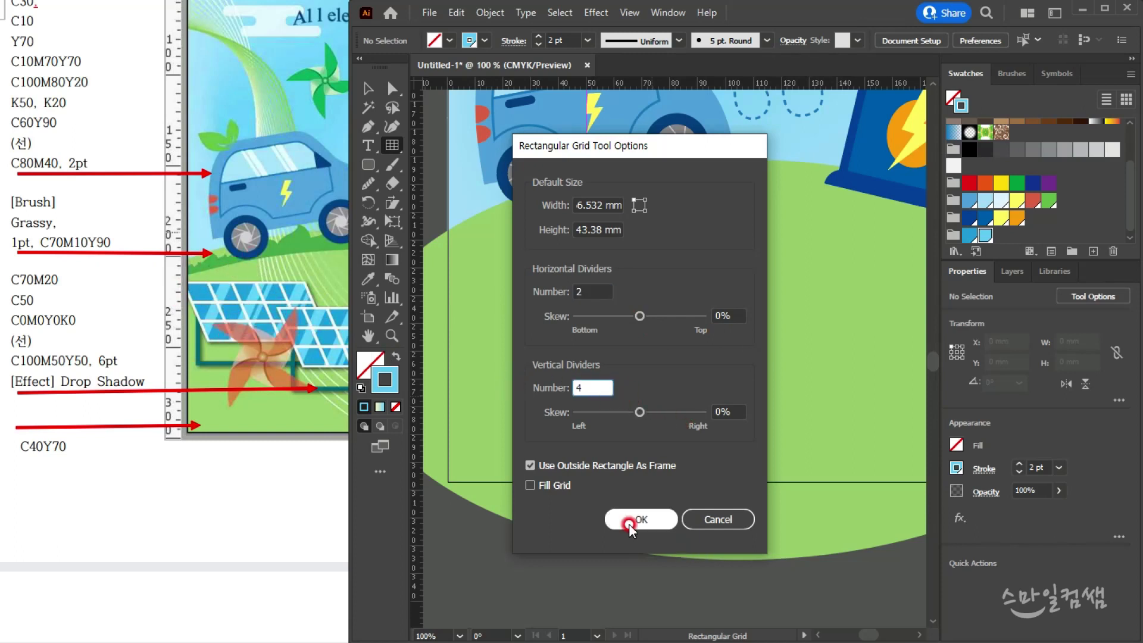
pyautogui.click(529, 485)
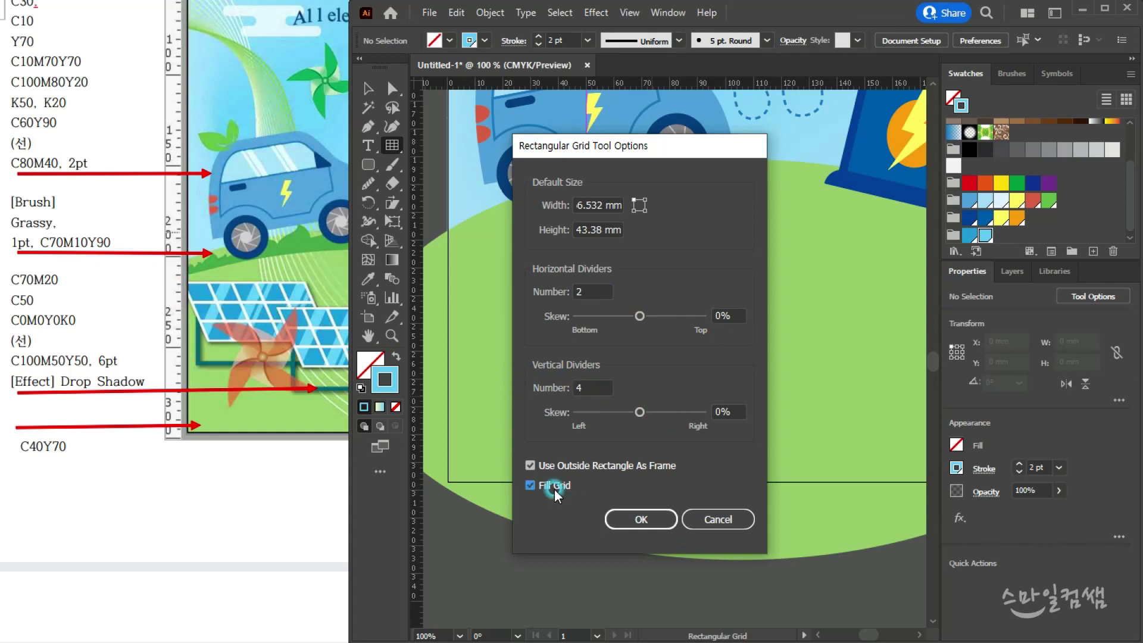
pyautogui.click(637, 519)
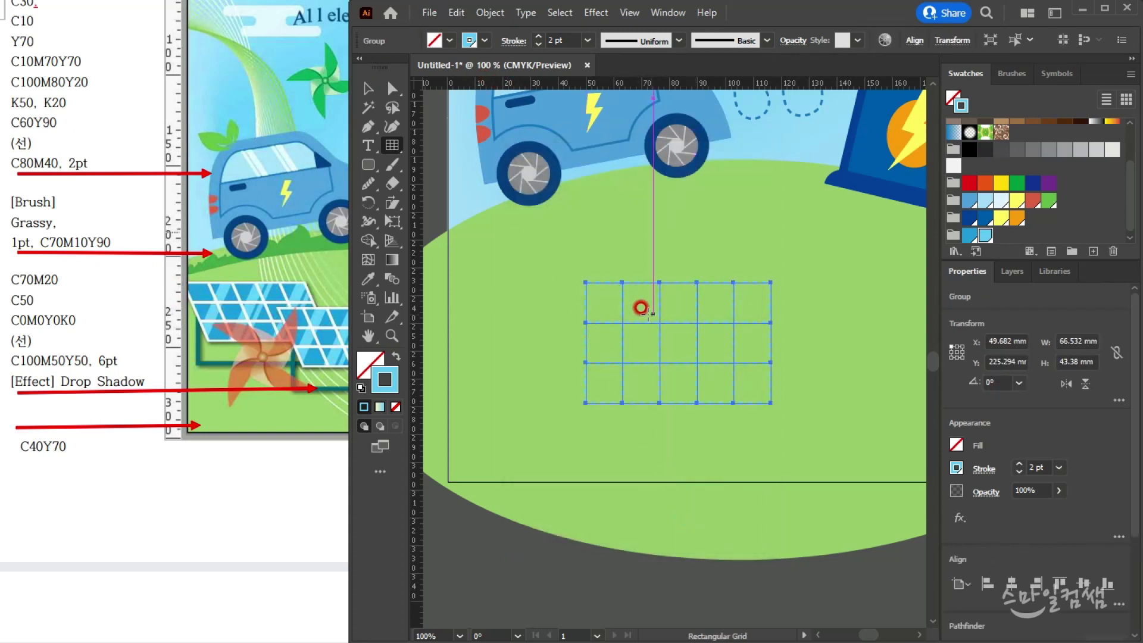
# Give the grid a white stroke and a C=70 M=20 Y=0 K=0 fill.
pyautogui.press('d')
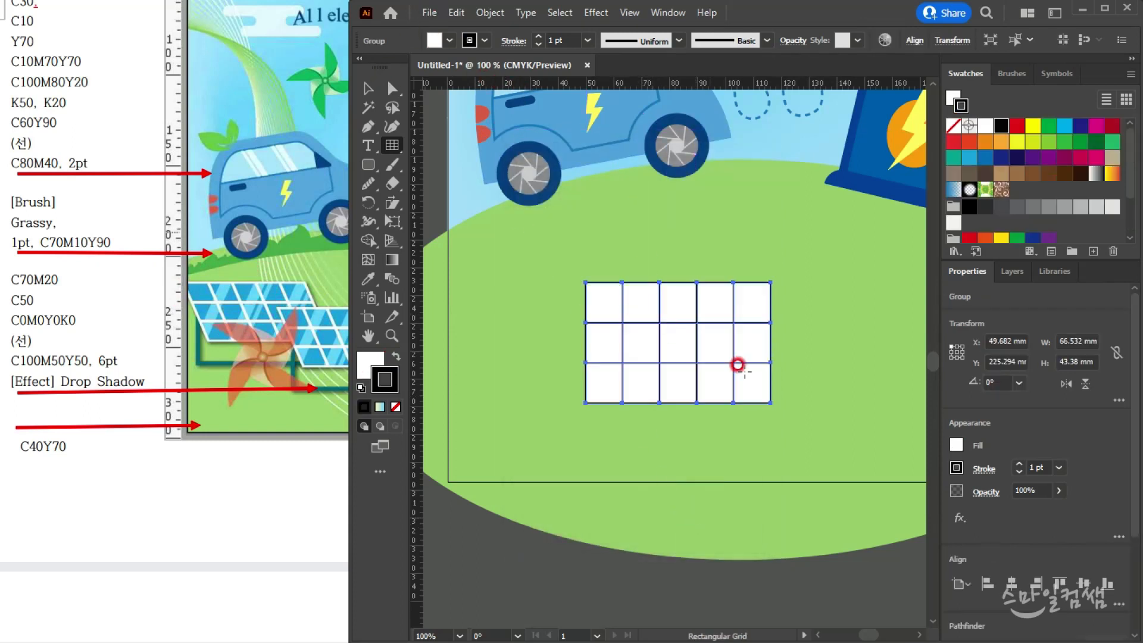
pyautogui.click(367, 89)
pyautogui.click(695, 256)
pyautogui.moveTo(668, 347); pyautogui.dragTo(639, 345)
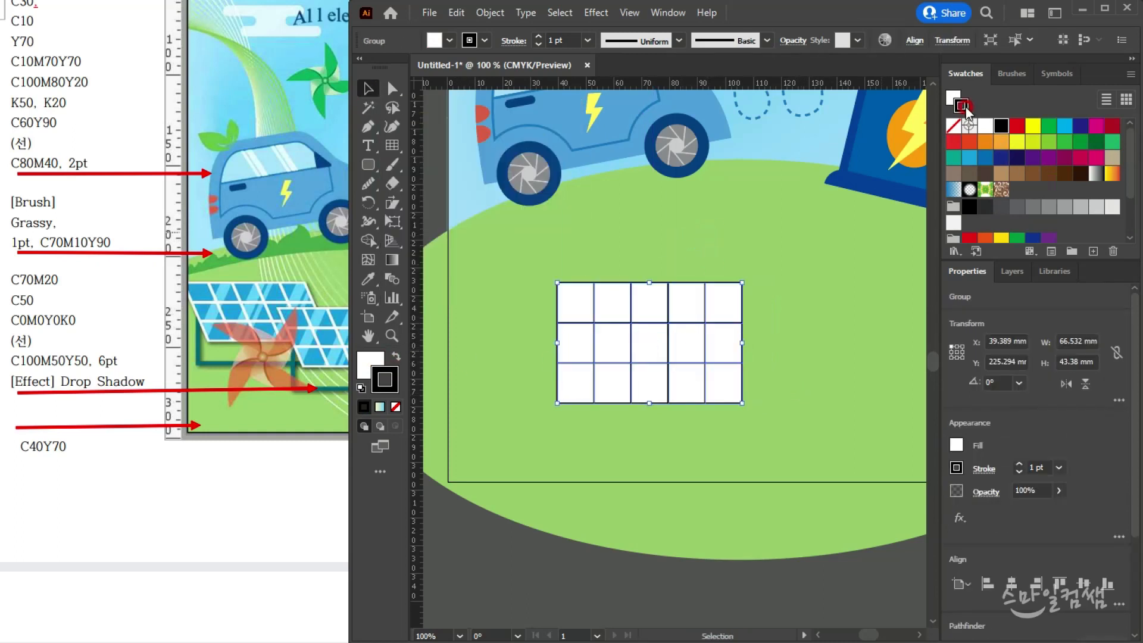
pyautogui.click(985, 125)
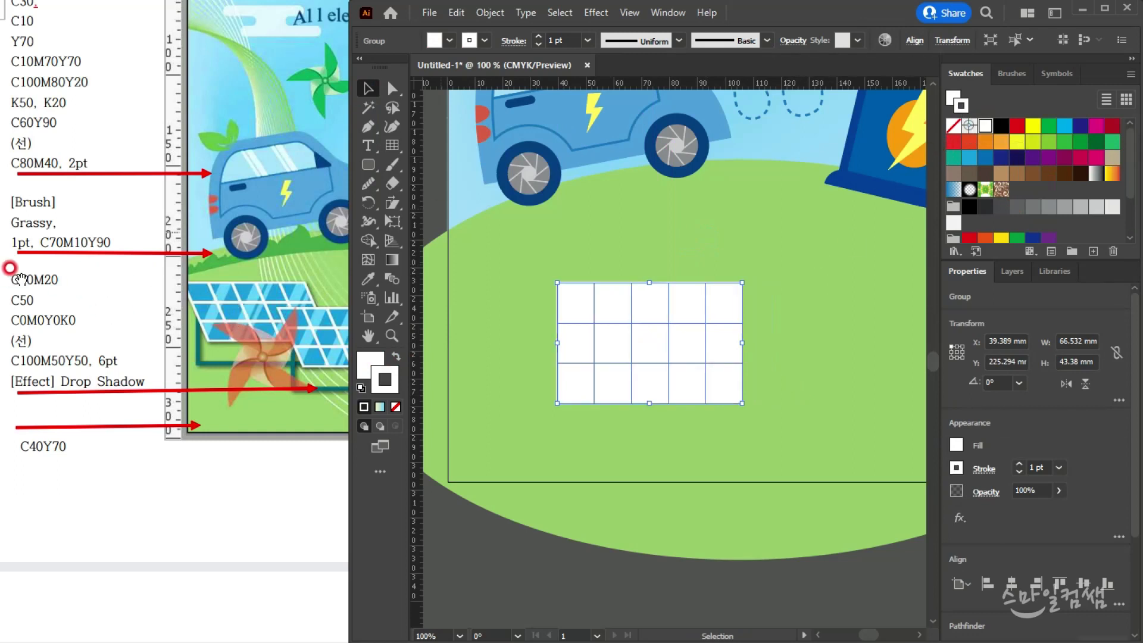
pyautogui.scroll(-3, 1080, 212)
pyautogui.click(951, 97)
pyautogui.click(986, 213)
pyautogui.click(966, 232)
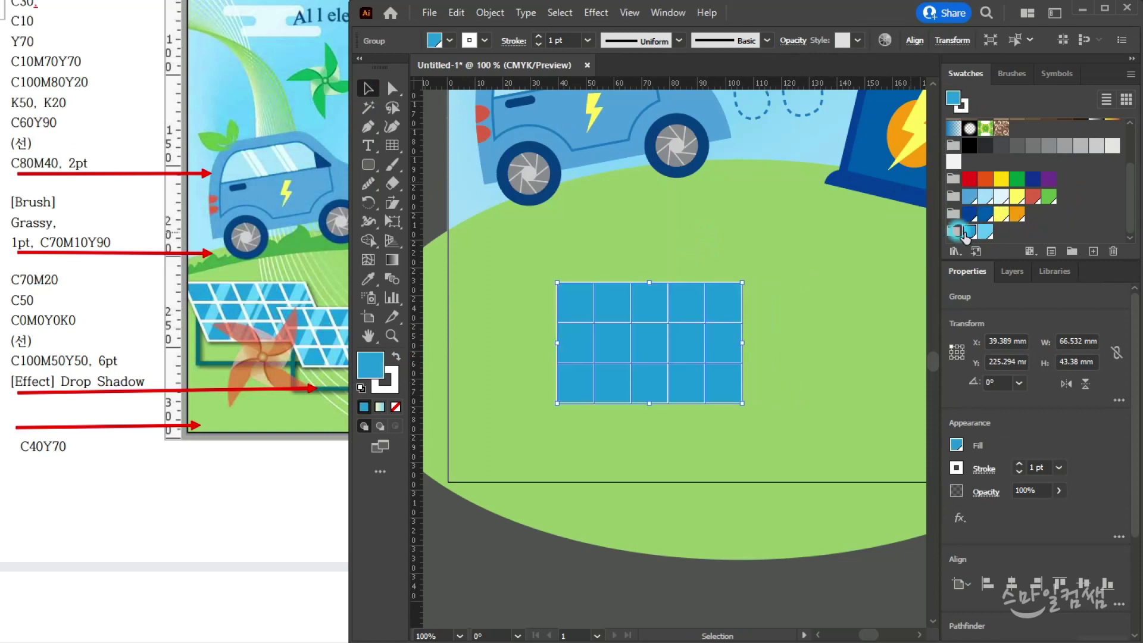
# Set the stroke weight of the solar panel grid to 4 pt.
pyautogui.click(783, 280)
pyautogui.click(651, 309)
pyautogui.scroll(2, 625, 310)
pyautogui.moveTo(623, 311); pyautogui.dragTo(615, 233)
pyautogui.click(538, 37)
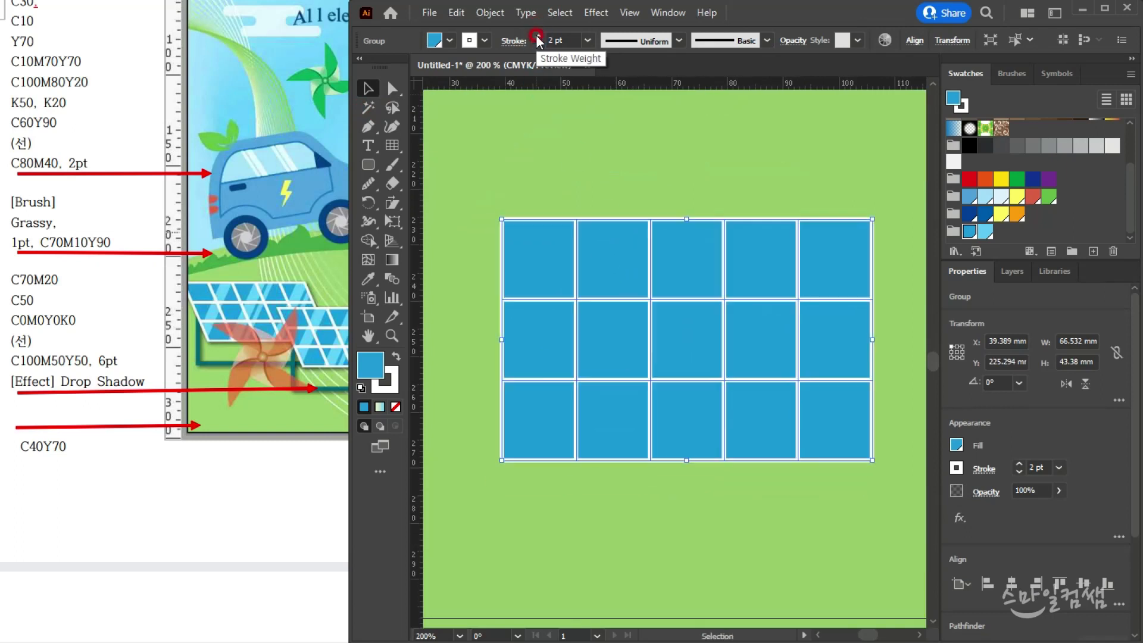
pyautogui.click(537, 36)
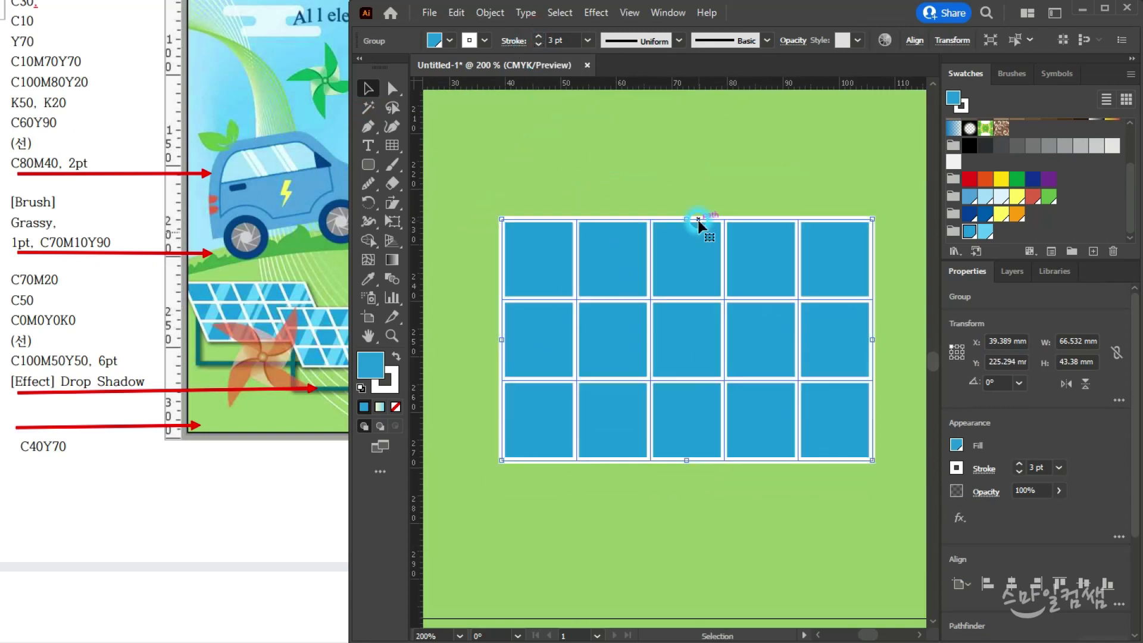
pyautogui.click(538, 38)
pyautogui.click(622, 205)
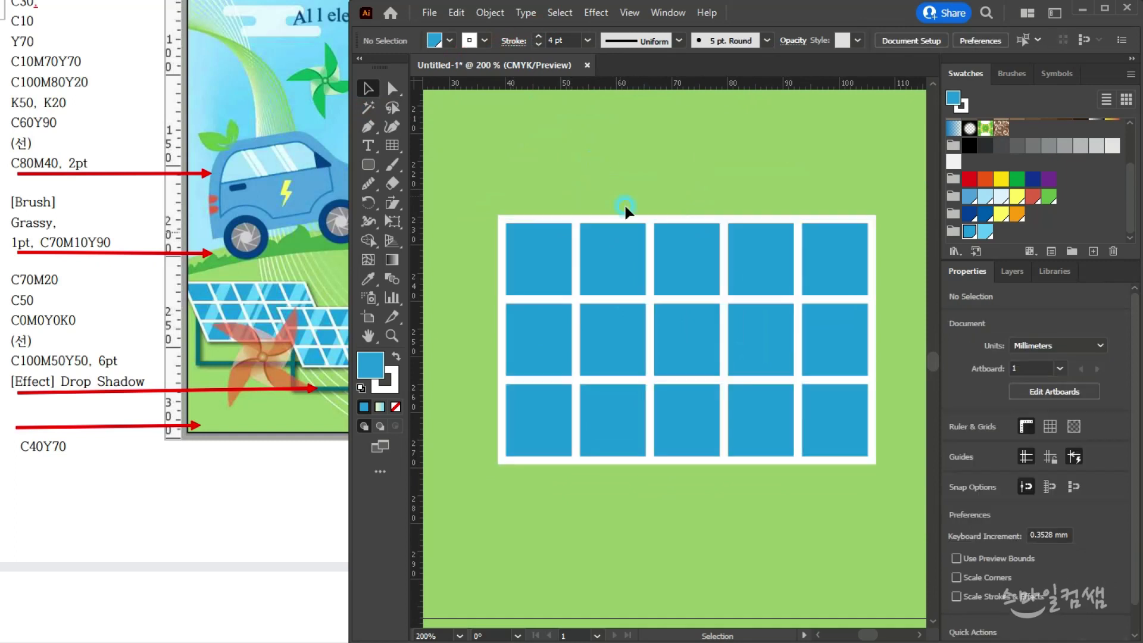
# Widen the grid to about 76.9 mm and move it to about X 22.4 mm, Y 213.7 mm on the hill.
pyautogui.scroll(-2, 709, 422)
pyautogui.scroll(1, 703, 421)
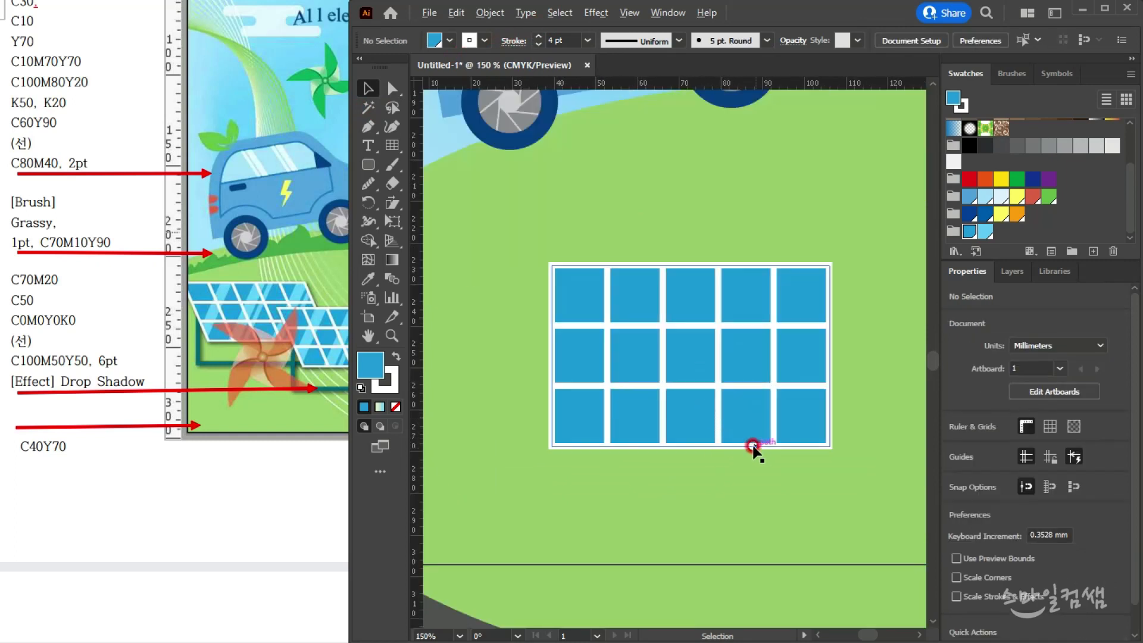
pyautogui.scroll(-2, 706, 421)
pyautogui.moveTo(707, 420); pyautogui.dragTo(641, 397)
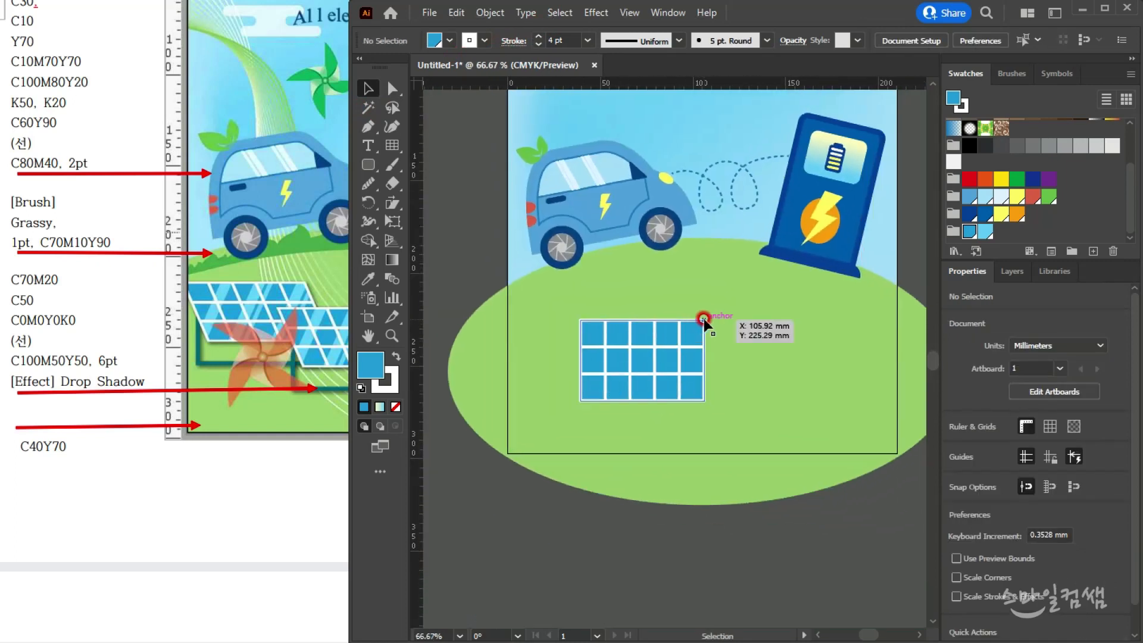
pyautogui.click(701, 320)
pyautogui.click(799, 369)
pyautogui.click(684, 330)
pyautogui.moveTo(704, 320); pyautogui.dragTo(723, 322)
pyautogui.moveTo(643, 398); pyautogui.dragTo(656, 308)
pyautogui.scroll(2, 584, 300)
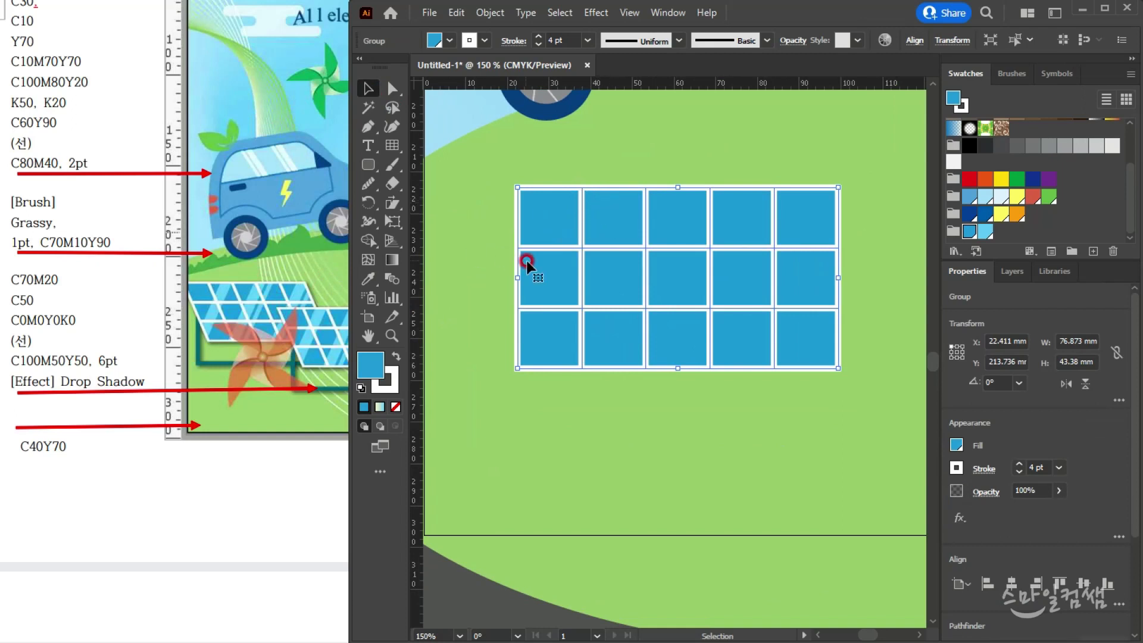
# Expand the grid into separate fill and stroke shapes and ungroup the result.
pyautogui.click(978, 229)
pyautogui.click(486, 13)
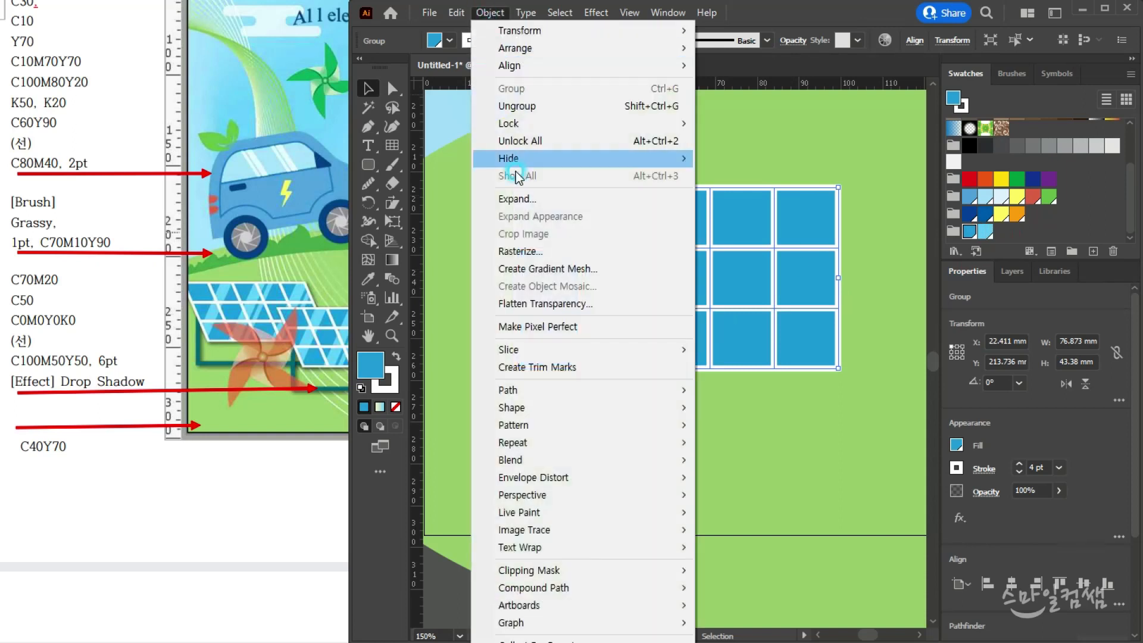
pyautogui.click(522, 201)
pyautogui.click(454, 333)
pyautogui.click(732, 152)
pyautogui.click(647, 204)
pyautogui.rightClick(646, 204)
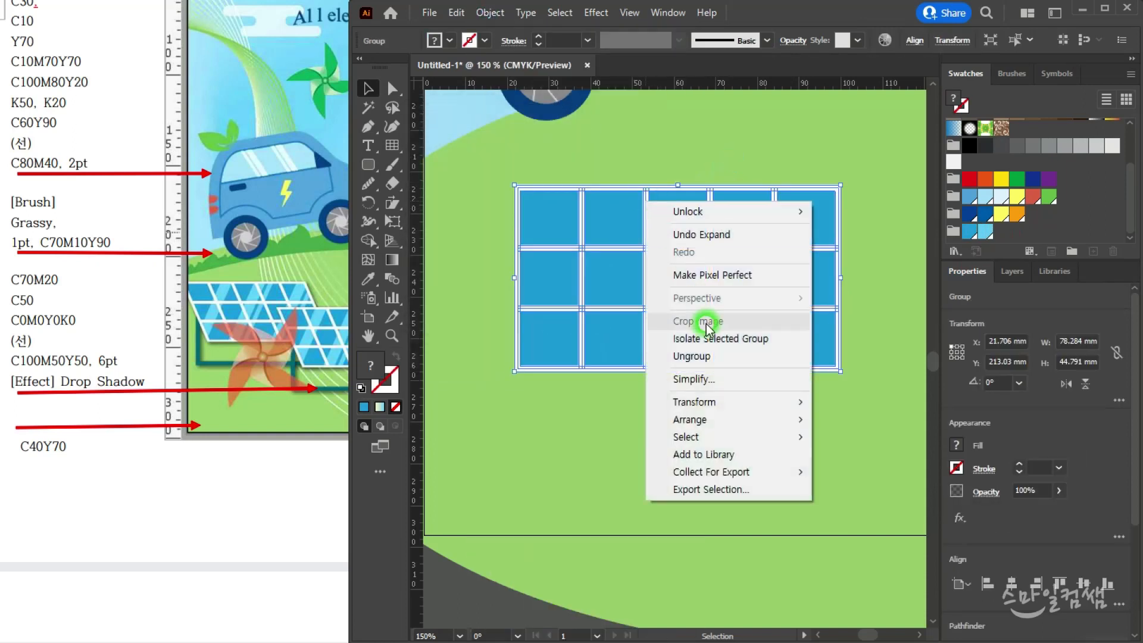
pyautogui.click(710, 360)
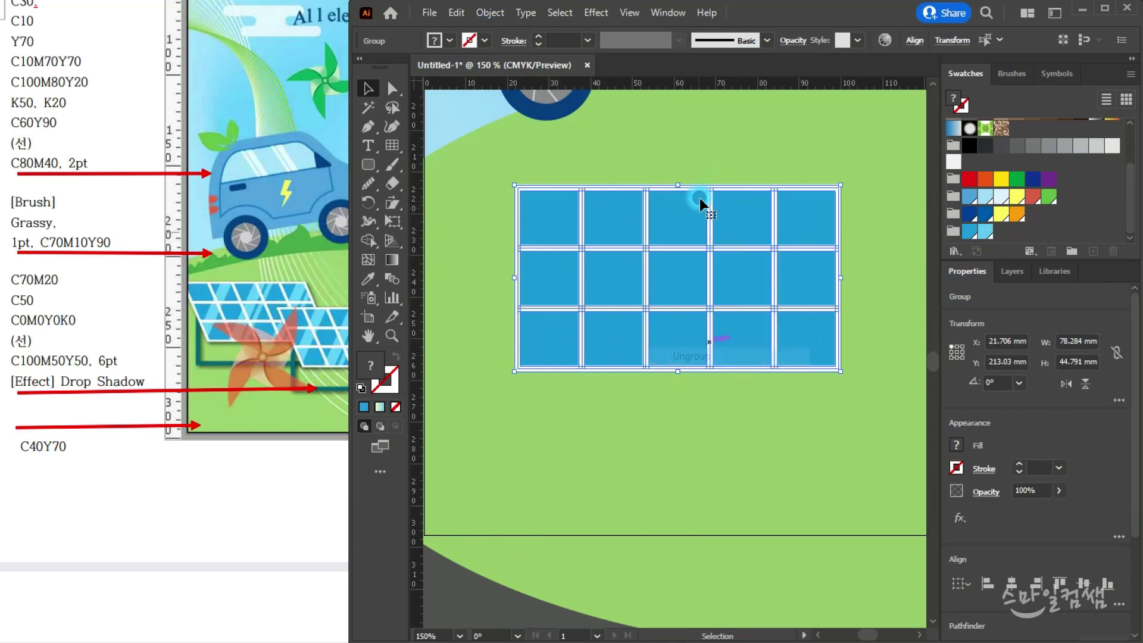
# Try moving a white vertical divider out of the grid to inspect its parts, and undo the changes.
pyautogui.click(714, 173)
pyautogui.moveTo(645, 205); pyautogui.dragTo(606, 247)
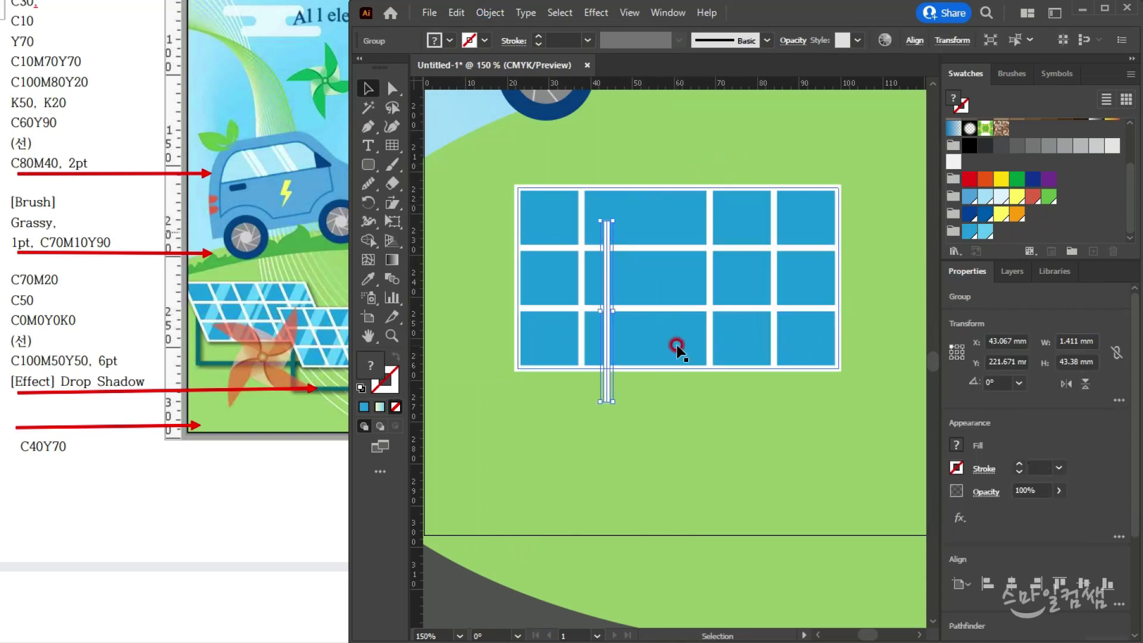
pyautogui.hotkey('ctrl', 'z')
pyautogui.scroll(5, 654, 211)
pyautogui.moveTo(604, 204); pyautogui.dragTo(600, 274)
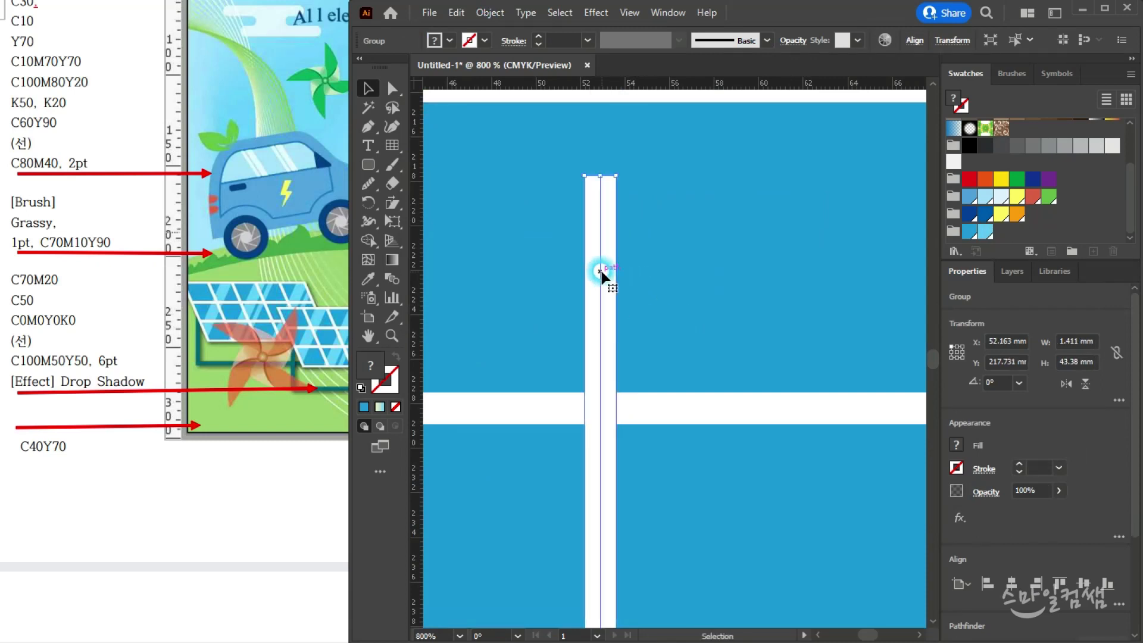
pyautogui.doubleClick(601, 270)
pyautogui.click(601, 267)
pyautogui.hotkey('ctrl', 'z')
pyautogui.hotkey('ctrl', 'z')
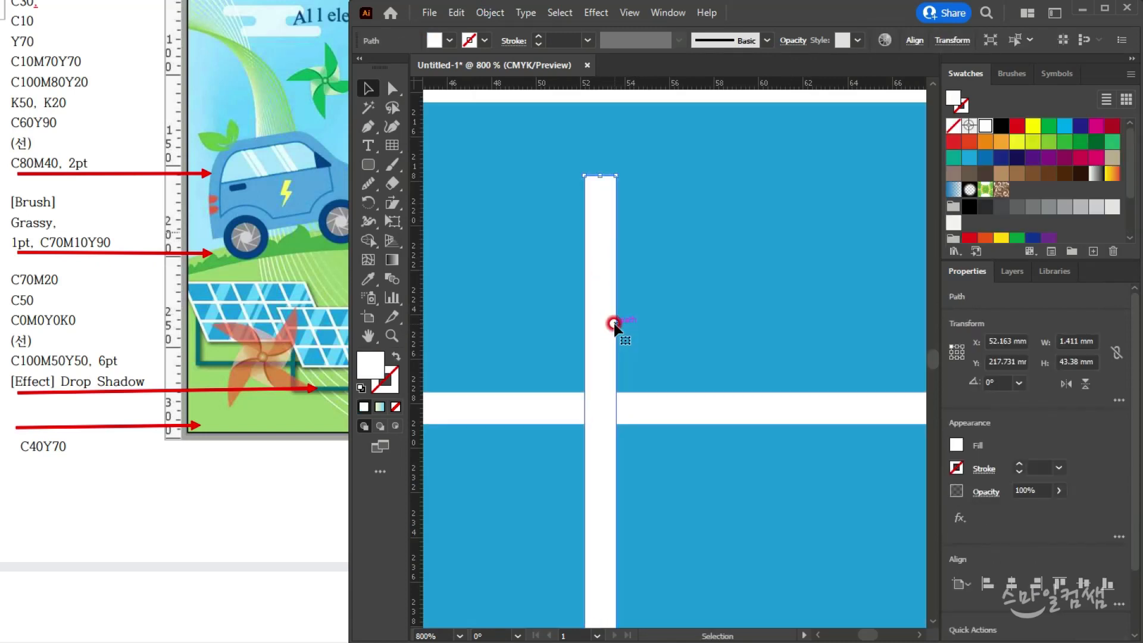
pyautogui.scroll(-4, 700, 331)
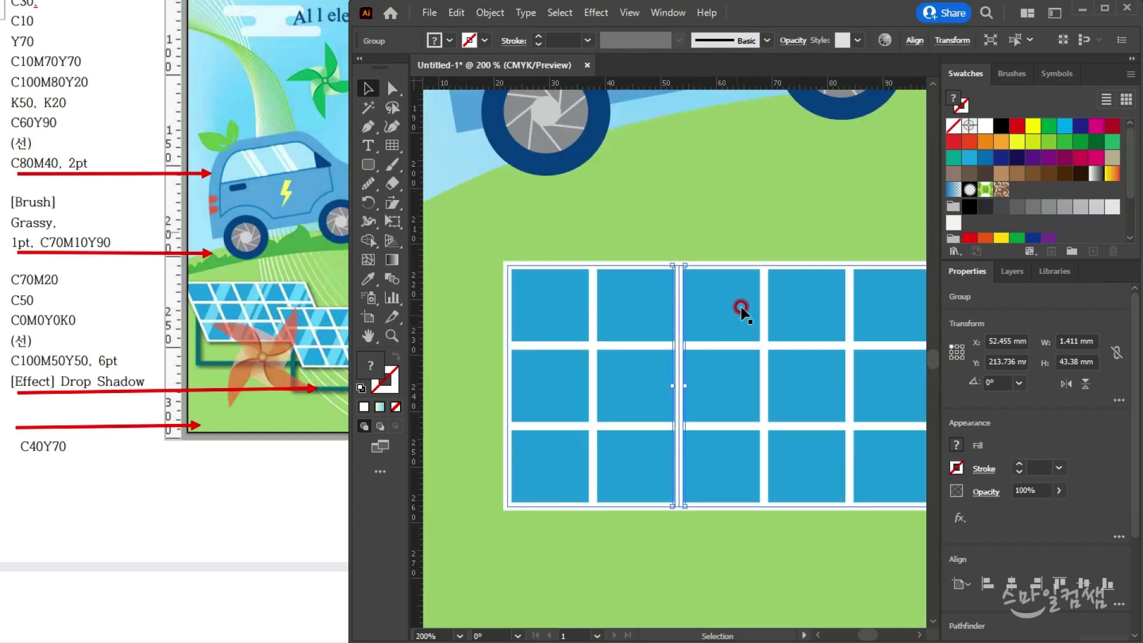
pyautogui.moveTo(719, 271); pyautogui.dragTo(689, 229)
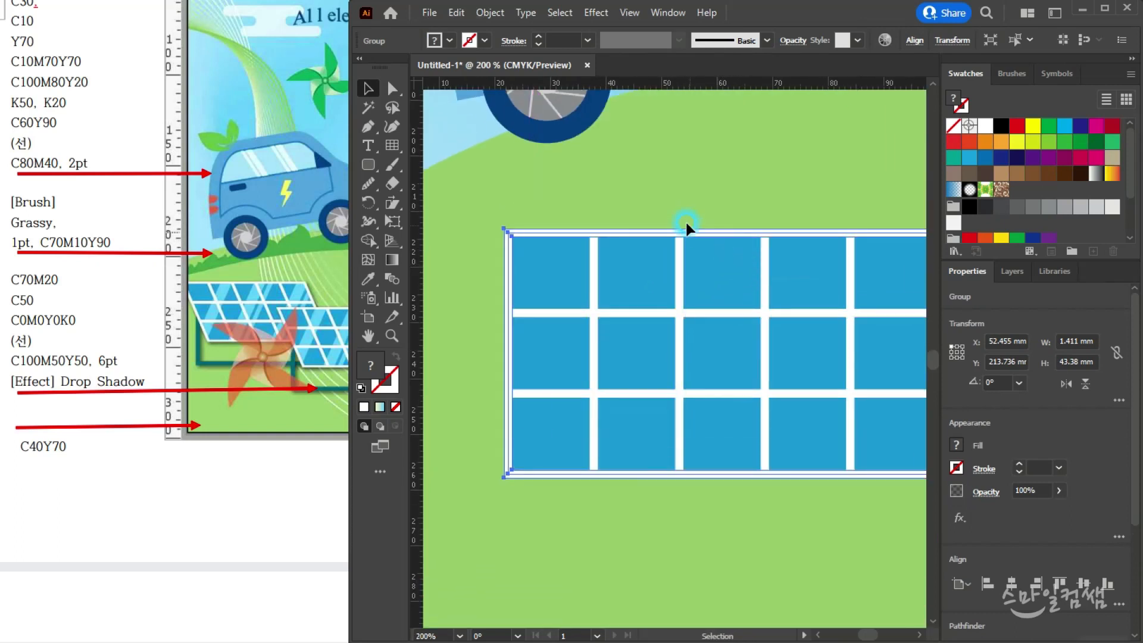
# Ungroup the panel's outer frame from the blue background rectangle.
pyautogui.click(723, 196)
pyautogui.click(726, 245)
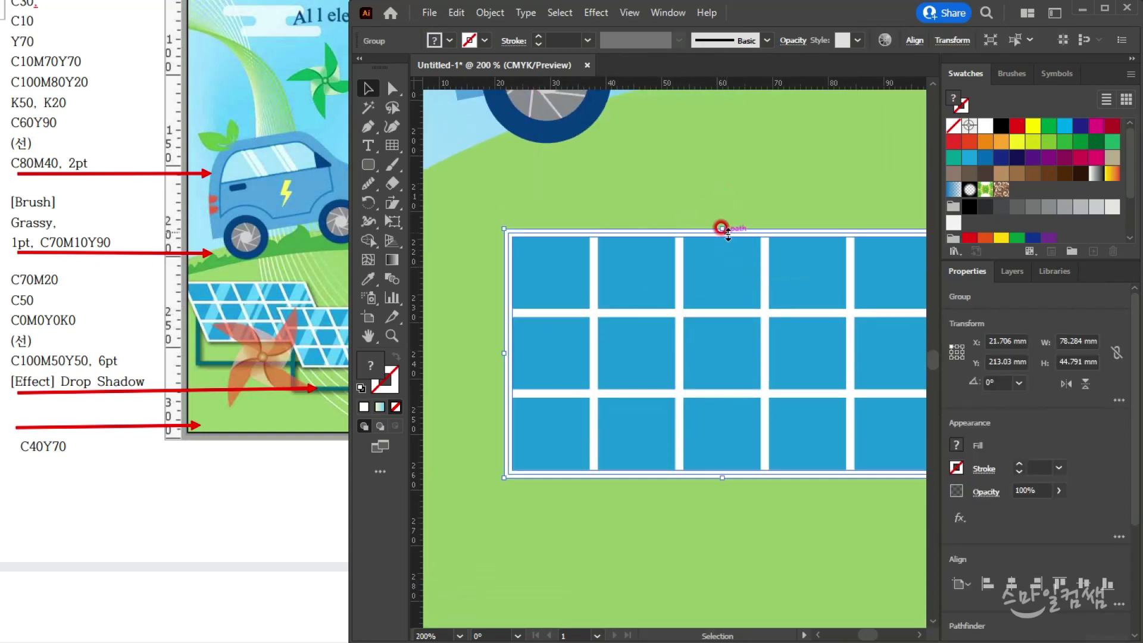
pyautogui.rightClick(725, 260)
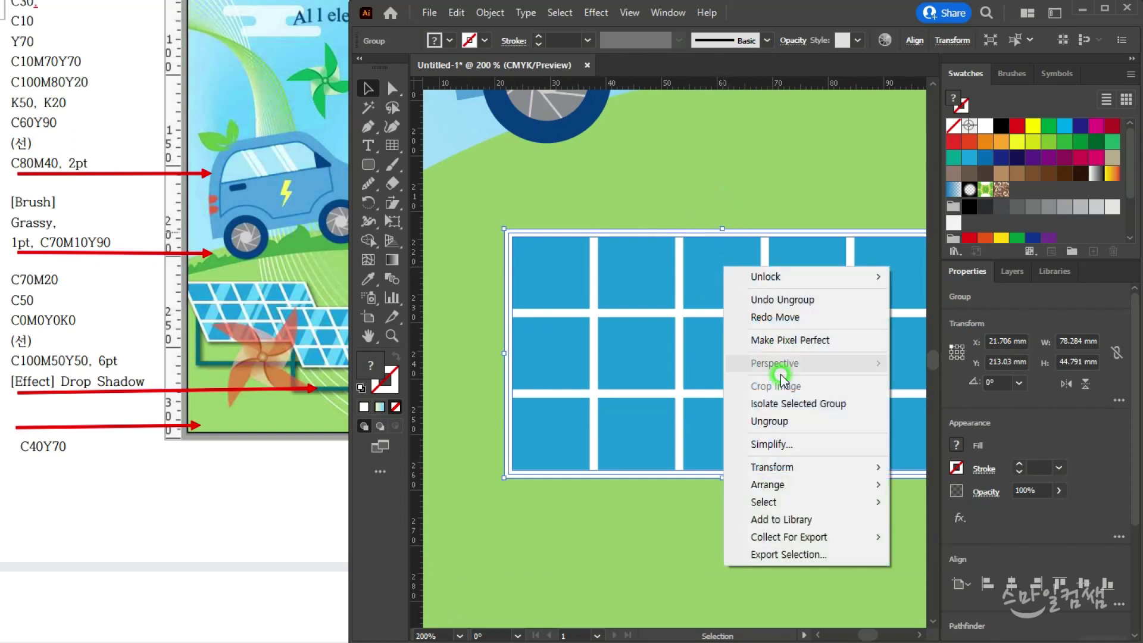
pyautogui.click(765, 419)
pyautogui.click(739, 194)
# Try moving the blue rectangle away from the white grid lines and return it to its place.
pyautogui.moveTo(735, 285); pyautogui.dragTo(771, 221)
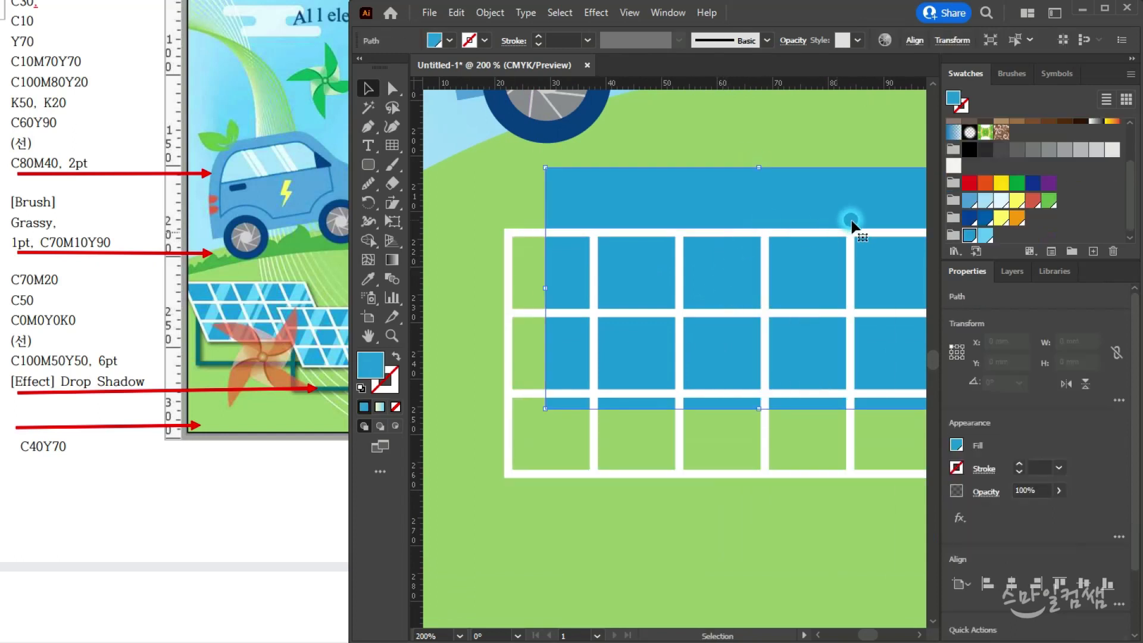
pyautogui.hotkey('ctrl', 'z')
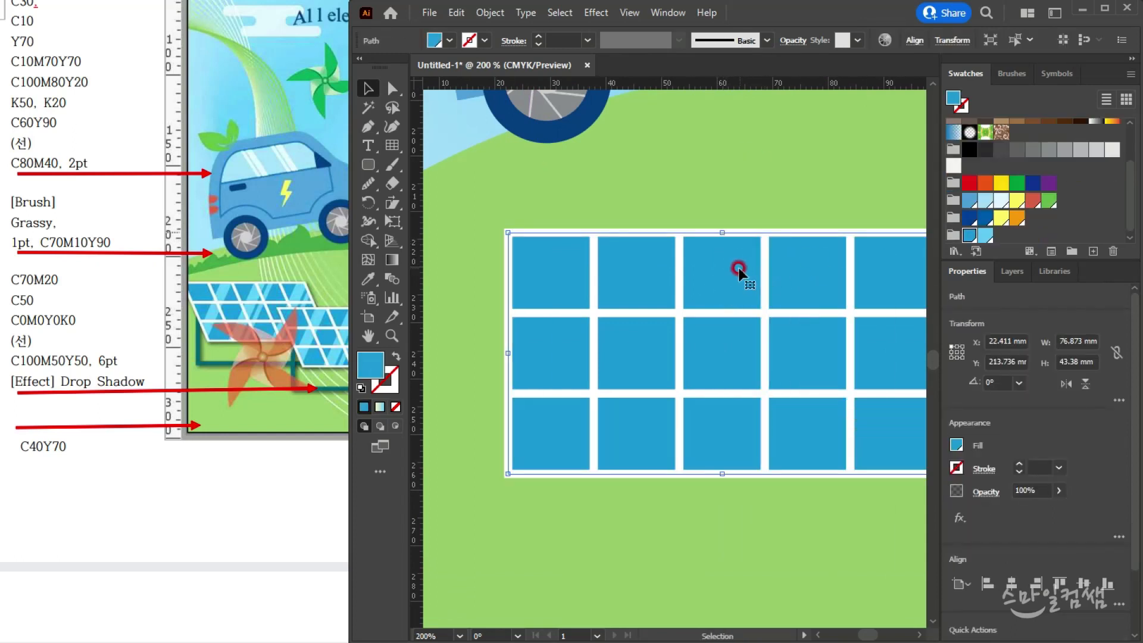
pyautogui.scroll(-1, 738, 267)
pyautogui.moveTo(726, 268); pyautogui.dragTo(727, 506)
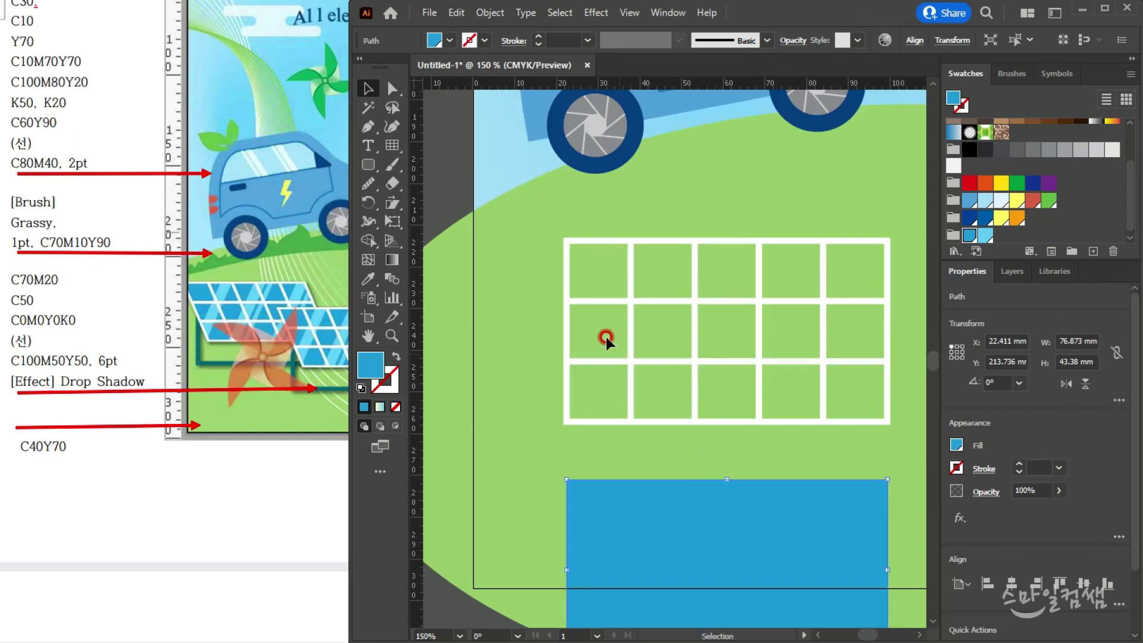
pyautogui.moveTo(876, 431); pyautogui.dragTo(905, 440)
pyautogui.moveTo(782, 506); pyautogui.dragTo(785, 273)
# Move the white grid lines down until they sit clear below the blue rectangle.
pyautogui.scroll(1, 699, 256)
pyautogui.moveTo(698, 271); pyautogui.dragTo(643, 424)
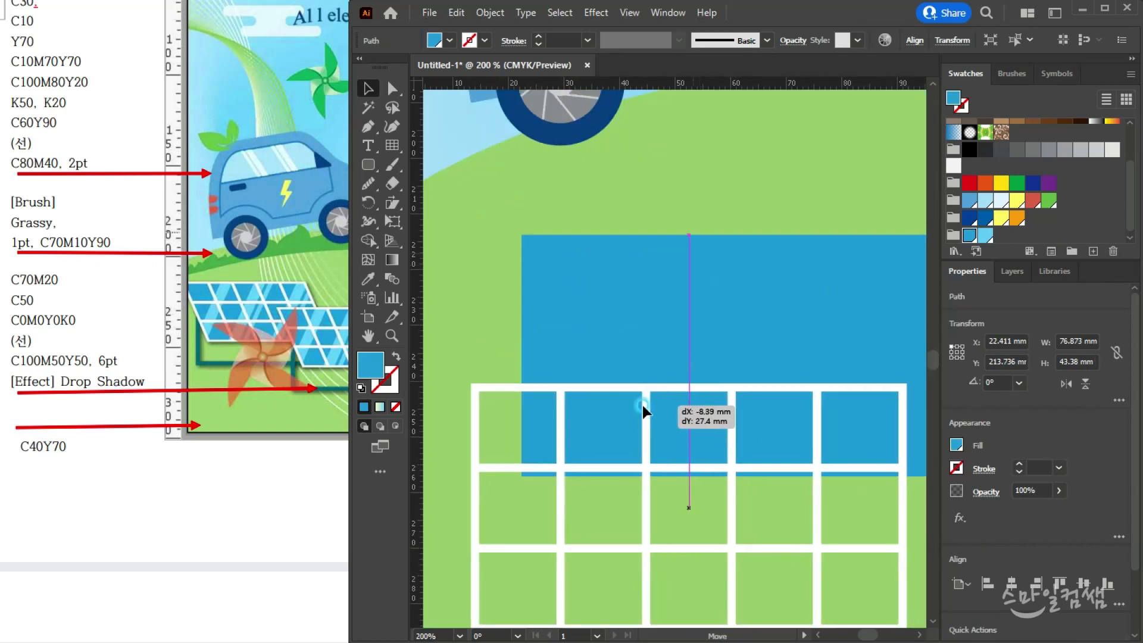
pyautogui.moveTo(697, 305); pyautogui.dragTo(734, 214)
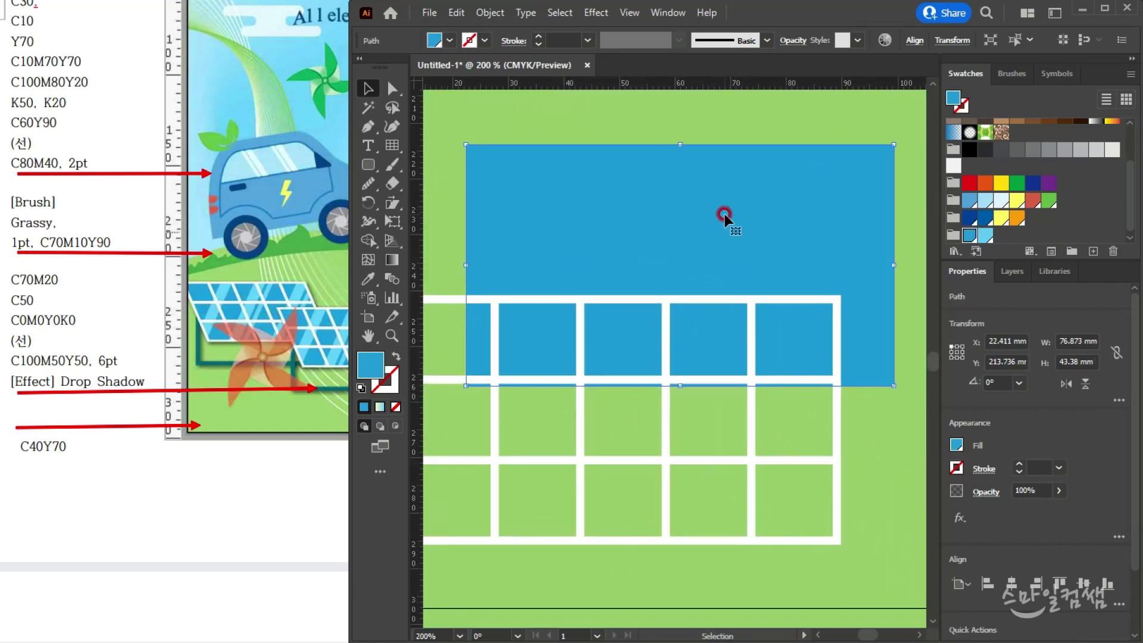
pyautogui.moveTo(694, 299); pyautogui.dragTo(709, 429)
pyautogui.click(638, 271)
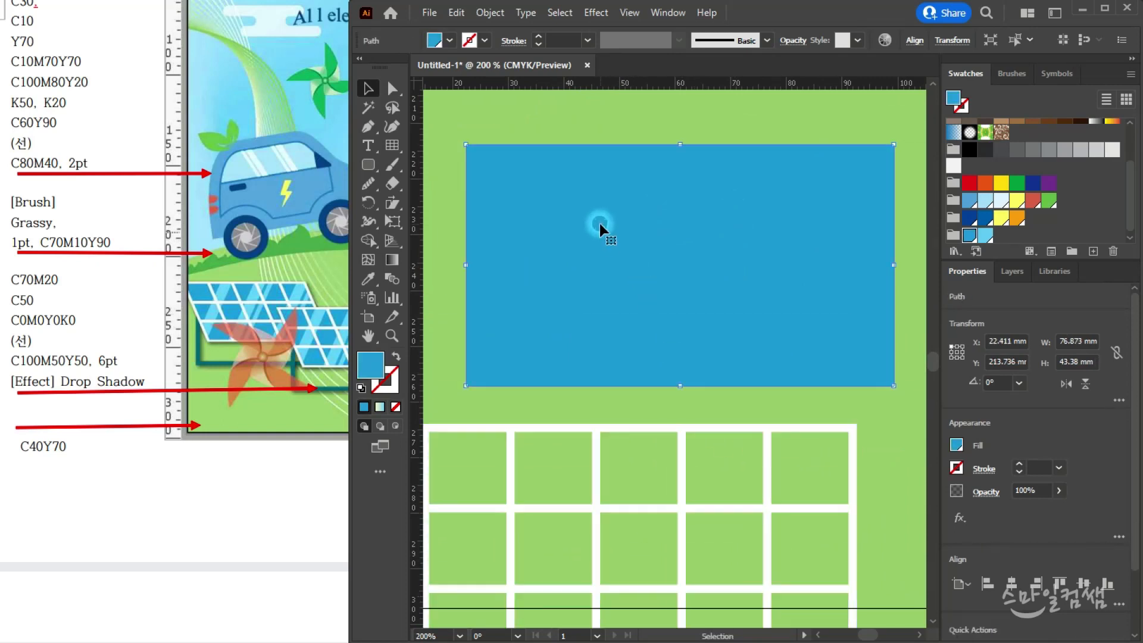
# Draw a narrow vertical rectangle about 2.7 mm wide and 43.4 mm high near the blue panel's left edge.
pyautogui.click(368, 166)
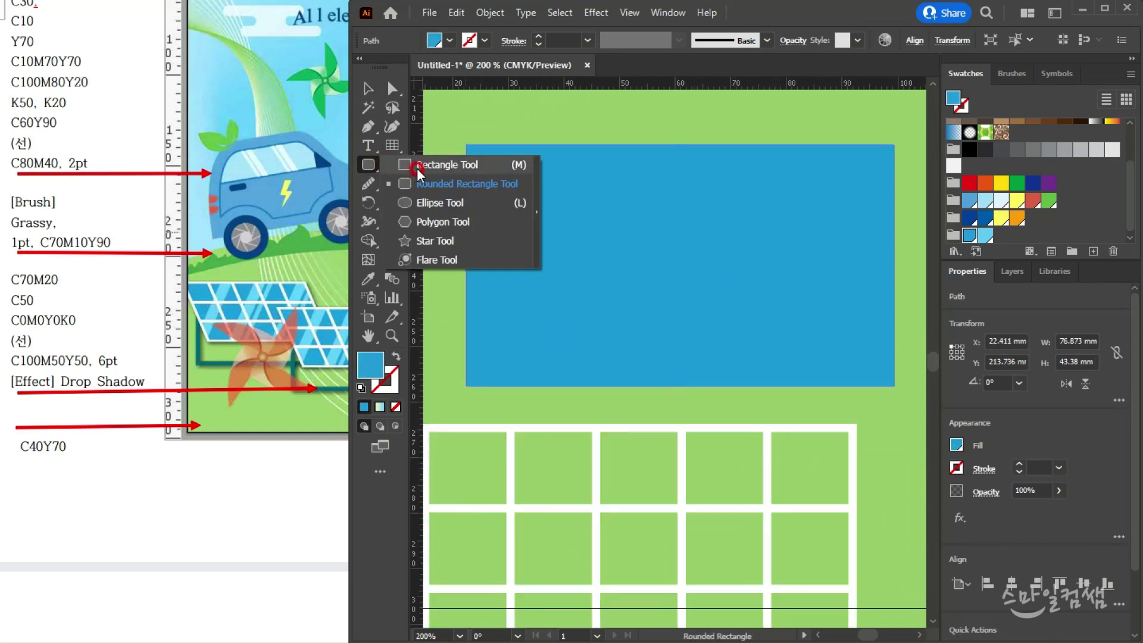
pyautogui.click(416, 159)
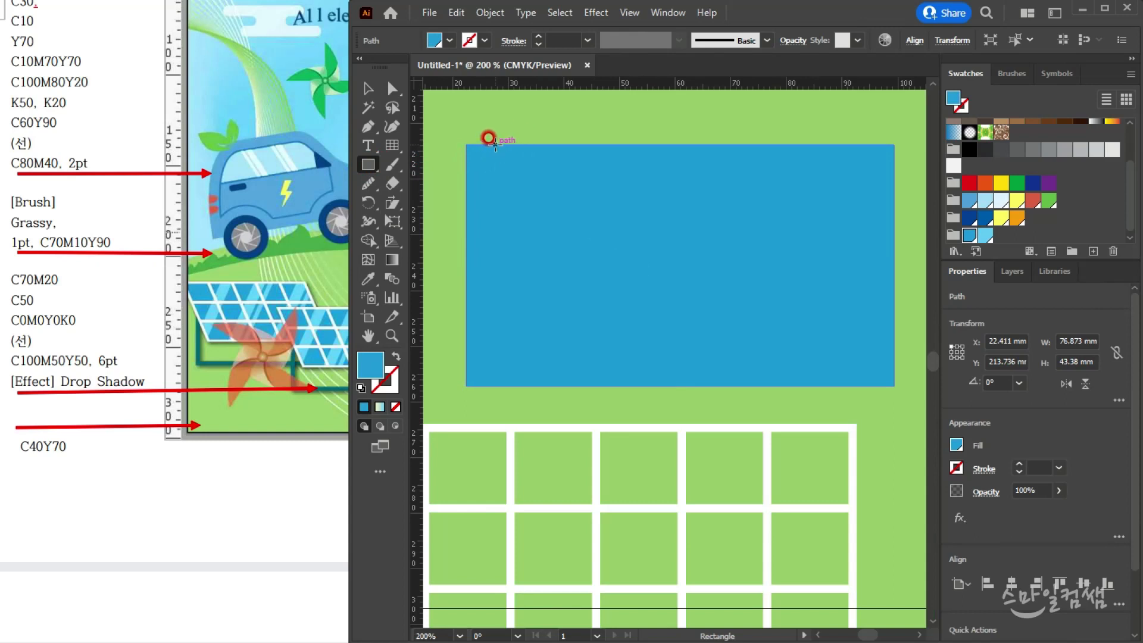
pyautogui.moveTo(495, 145); pyautogui.dragTo(512, 385)
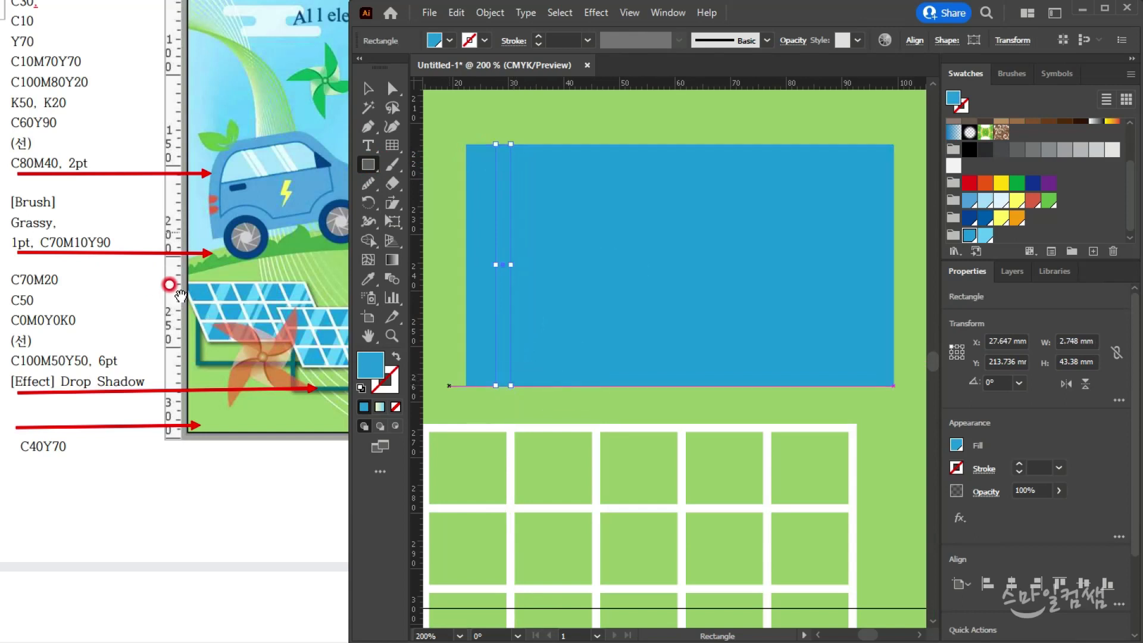
# Fill the narrow stripe with light blue, copy it to the right, and add a half-width copy about 1.4 mm wide beside it.
pyautogui.click(985, 235)
pyautogui.click(393, 88)
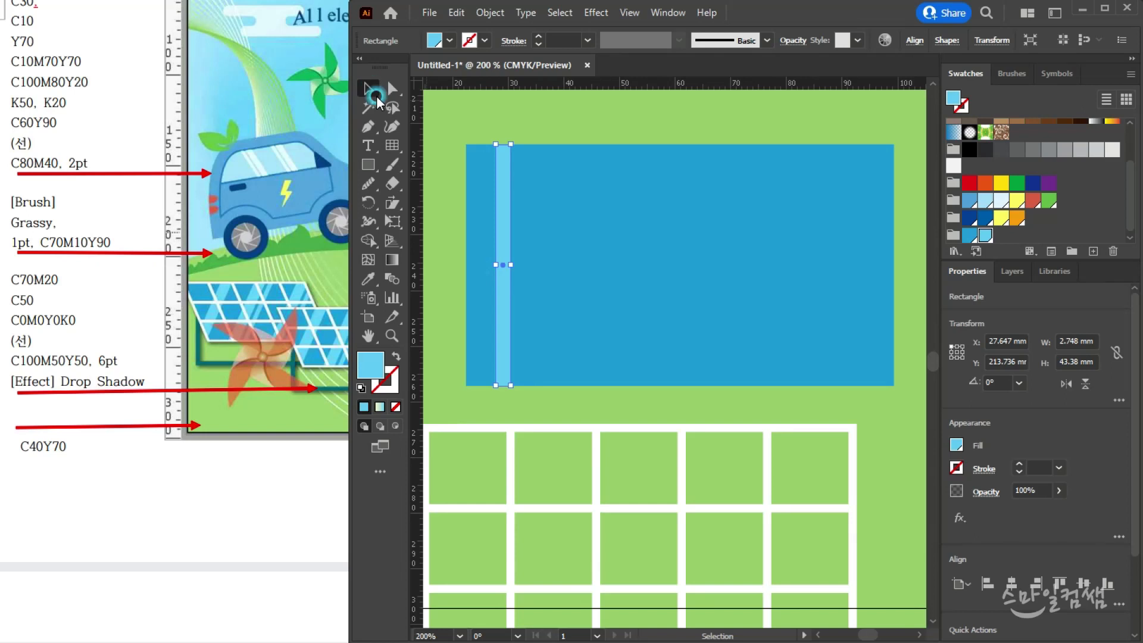
pyautogui.moveTo(511, 230); pyautogui.dragTo(610, 266)
pyautogui.click(602, 237)
pyautogui.scroll(2, 610, 267)
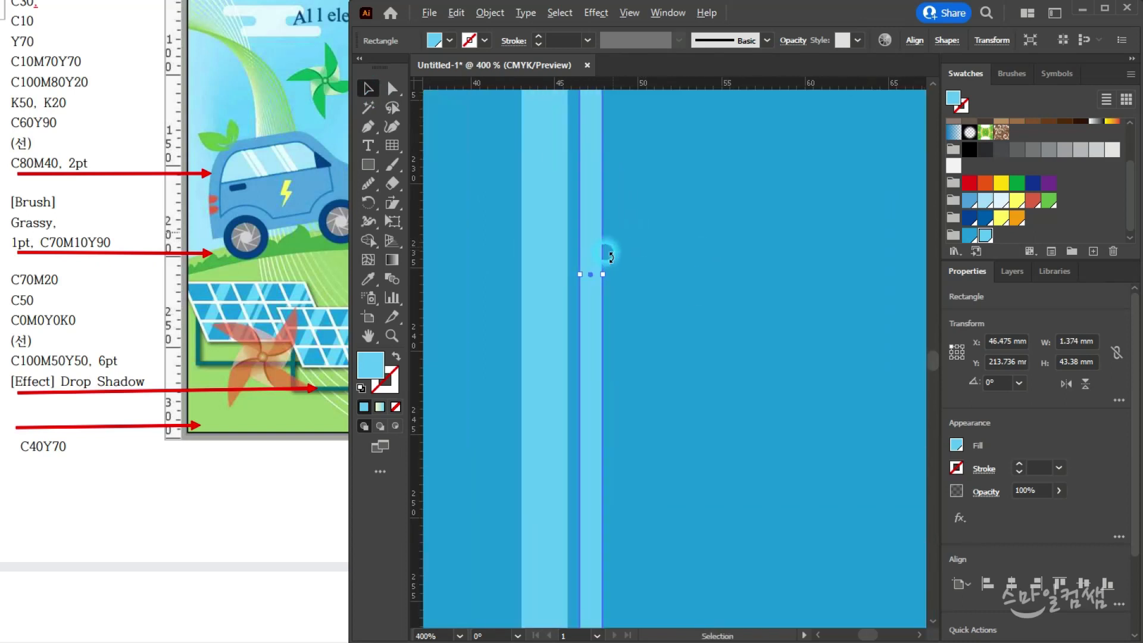
pyautogui.scroll(-2, 575, 272)
# Duplicate the pair of wide and thin stripes further right on the blue rectangle.
pyautogui.keyDown('shift'); pyautogui.click(575, 272); pyautogui.keyUp('shift')
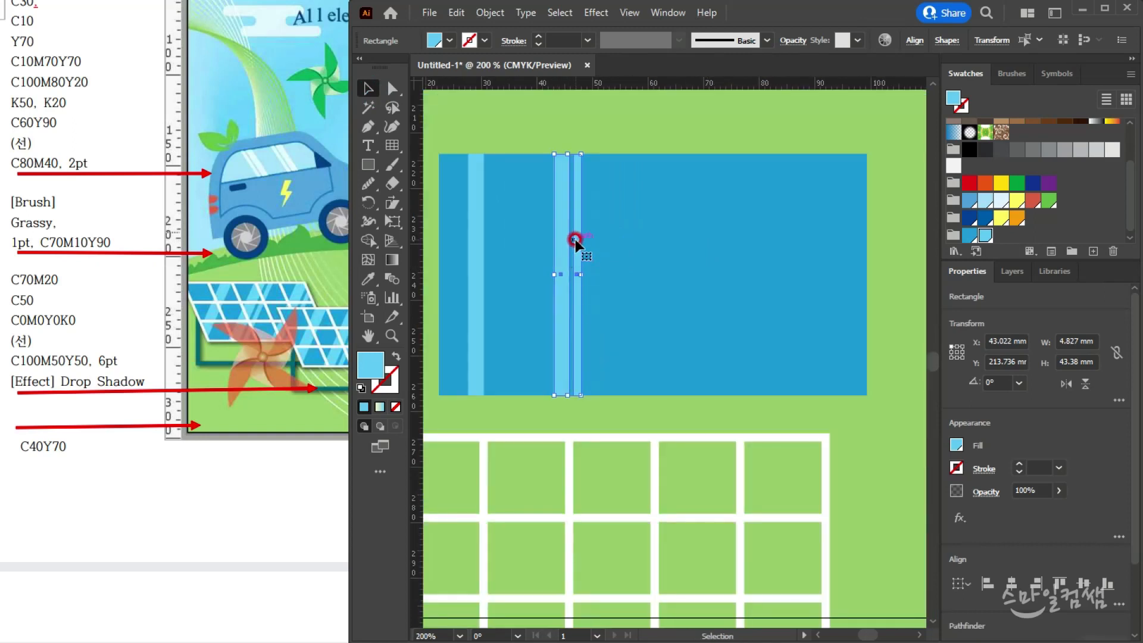
pyautogui.moveTo(576, 240); pyautogui.dragTo(714, 268)
pyautogui.click(833, 272)
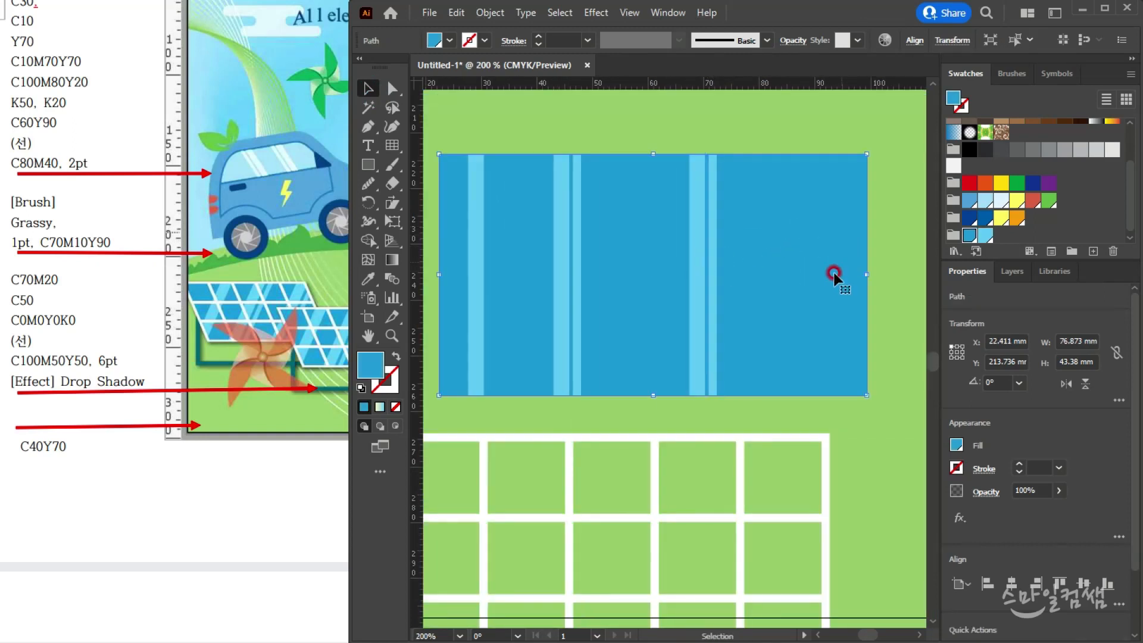
# Shift the middle stripe pair slightly right and stretch all five stripes horizontally to about 52.4 mm overall width.
pyautogui.click(566, 240)
pyautogui.moveTo(577, 219); pyautogui.dragTo(590, 213)
pyautogui.keyDown('shift'); pyautogui.click(709, 246); pyautogui.keyUp('shift')
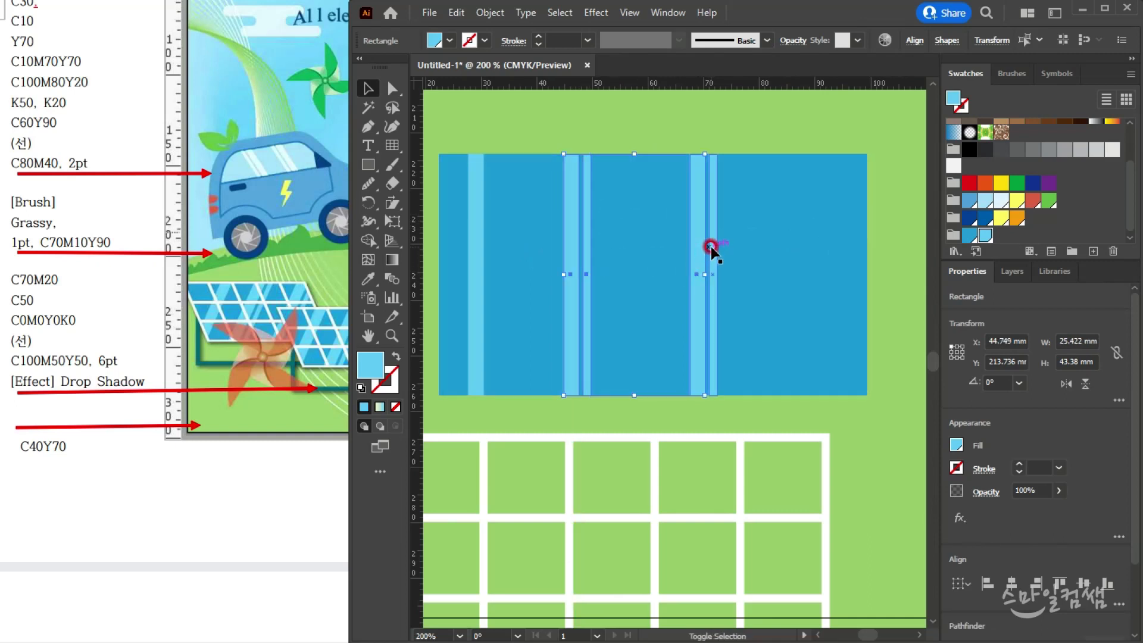
pyautogui.keyDown('shift'); pyautogui.click(472, 250); pyautogui.keyUp('shift')
pyautogui.moveTo(716, 274); pyautogui.dragTo(760, 283)
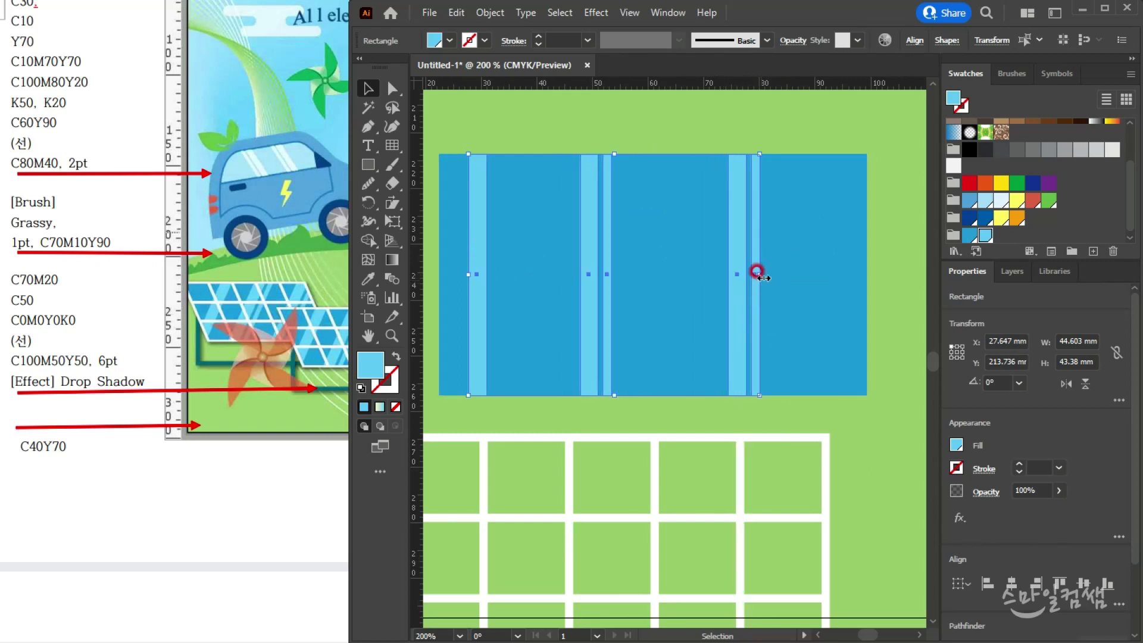
pyautogui.click(762, 114)
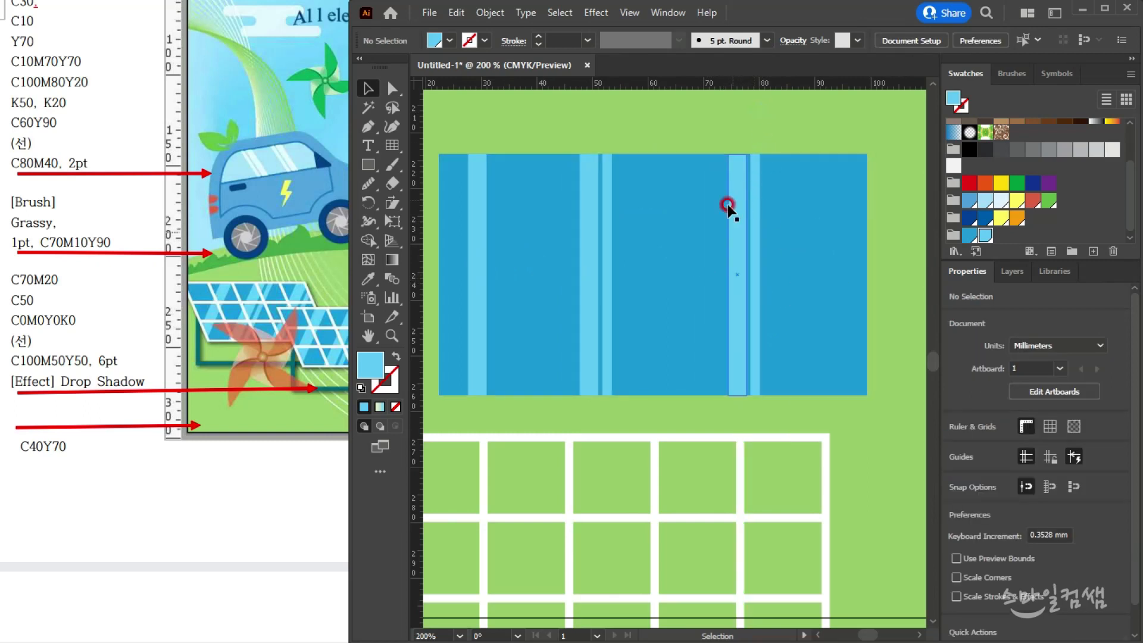
# Shear all five light blue stripes horizontally so they slant to the right as diagonal reflections.
pyautogui.click(480, 165)
pyautogui.keyDown('shift'); pyautogui.click(586, 188); pyautogui.keyUp('shift')
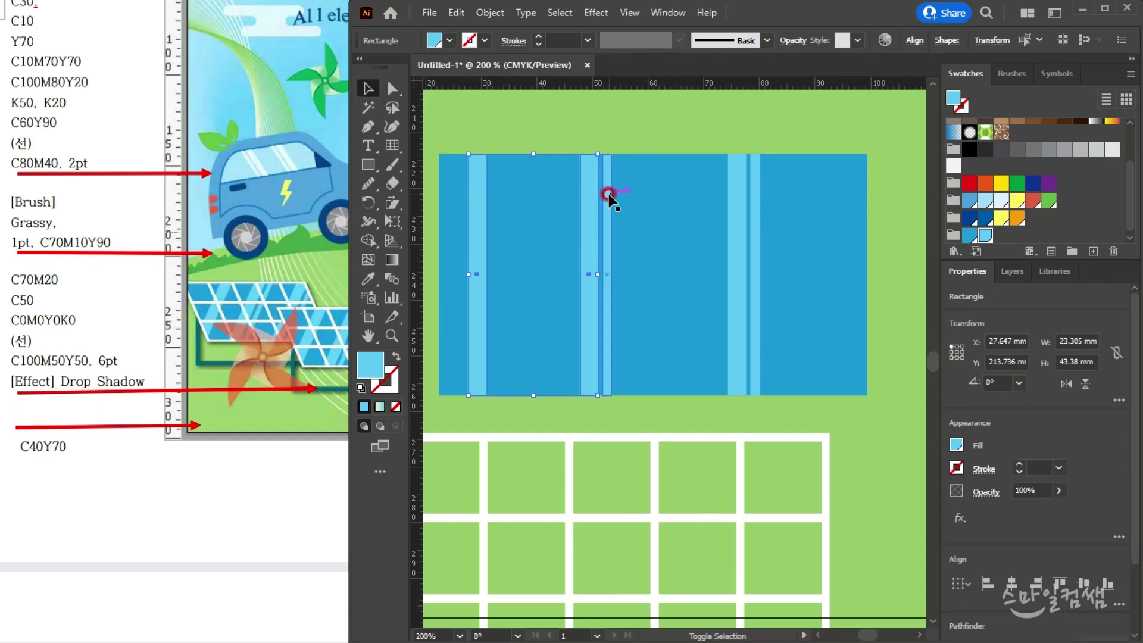
pyautogui.keyDown('shift'); pyautogui.click(609, 194); pyautogui.keyUp('shift')
pyautogui.keyDown('shift'); pyautogui.click(742, 223); pyautogui.keyUp('shift')
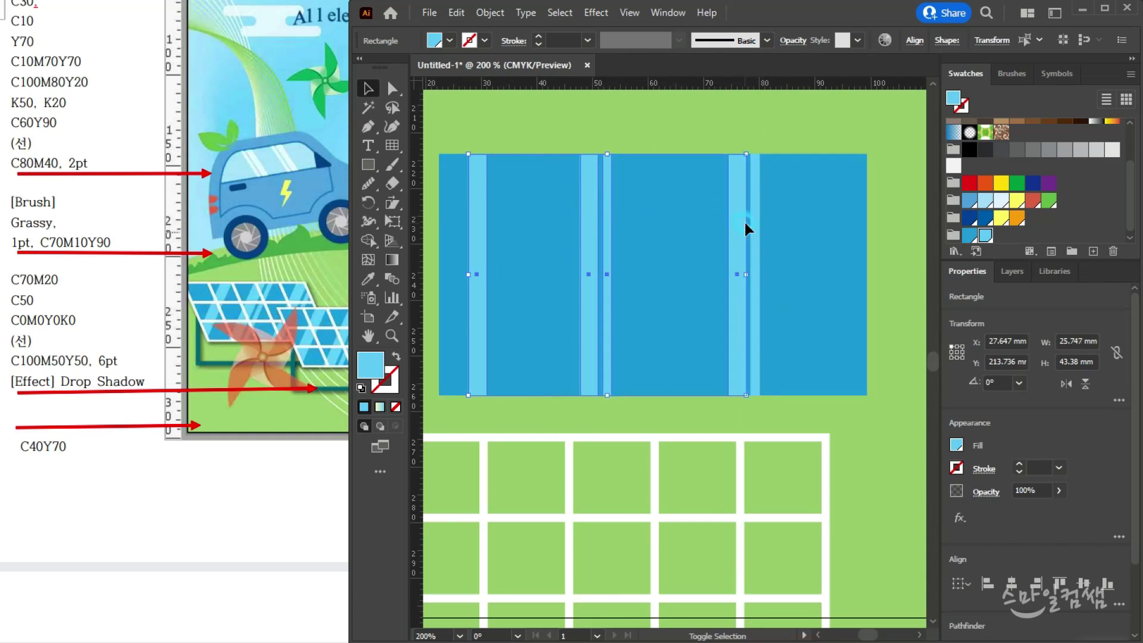
pyautogui.keyDown('shift'); pyautogui.click(755, 223); pyautogui.keyUp('shift')
pyautogui.click(392, 203)
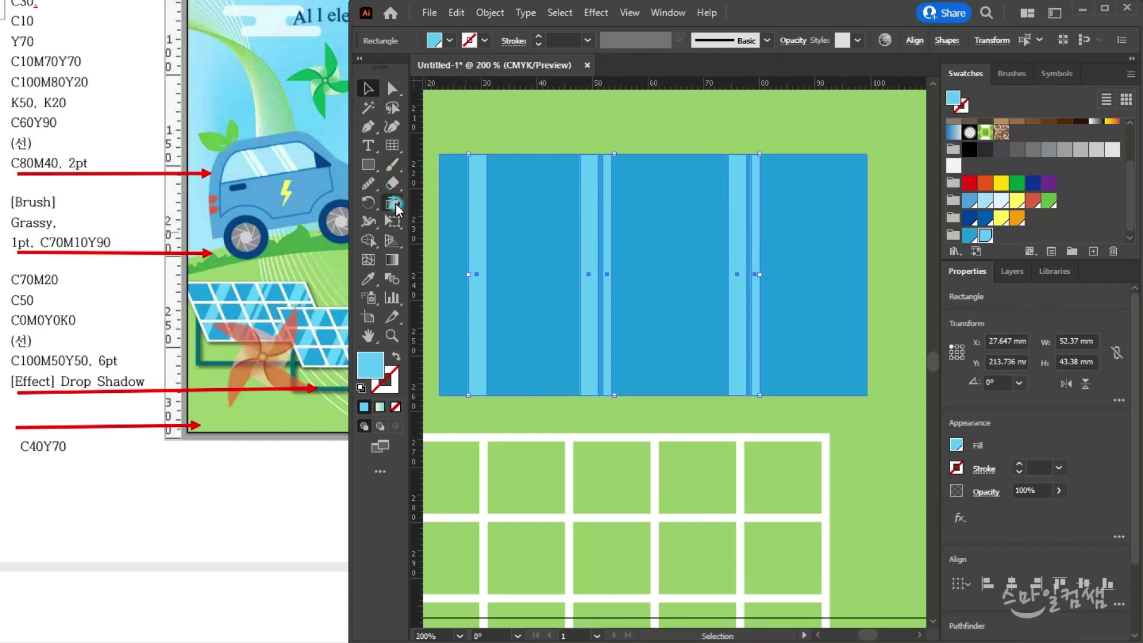
pyautogui.moveTo(752, 136); pyautogui.dragTo(822, 149)
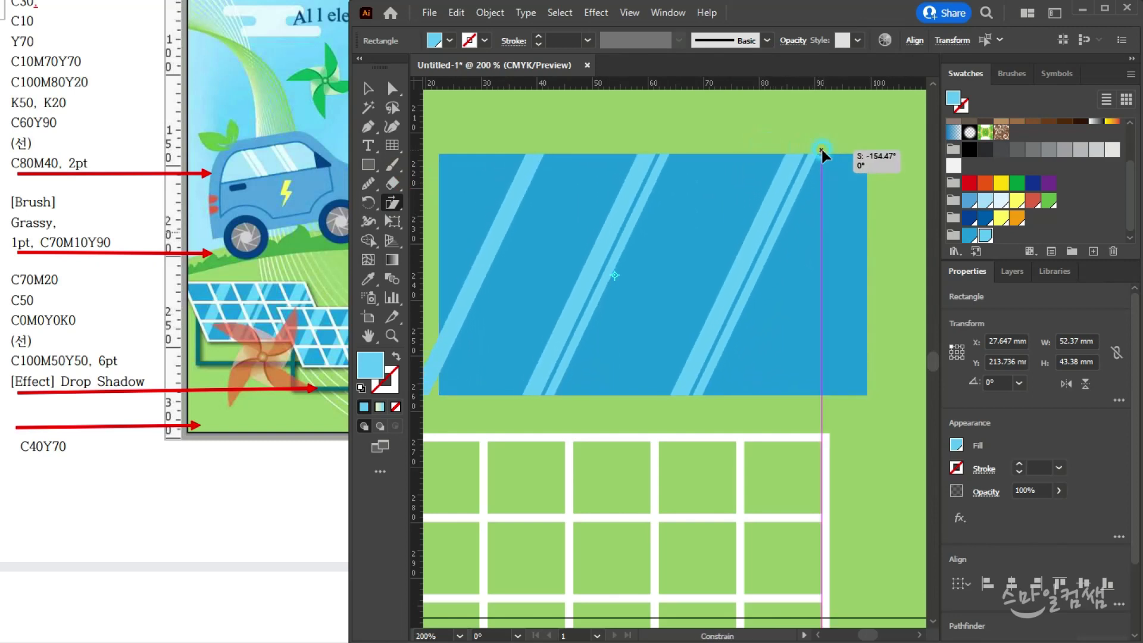
pyautogui.moveTo(821, 149); pyautogui.dragTo(823, 149)
pyautogui.click(368, 88)
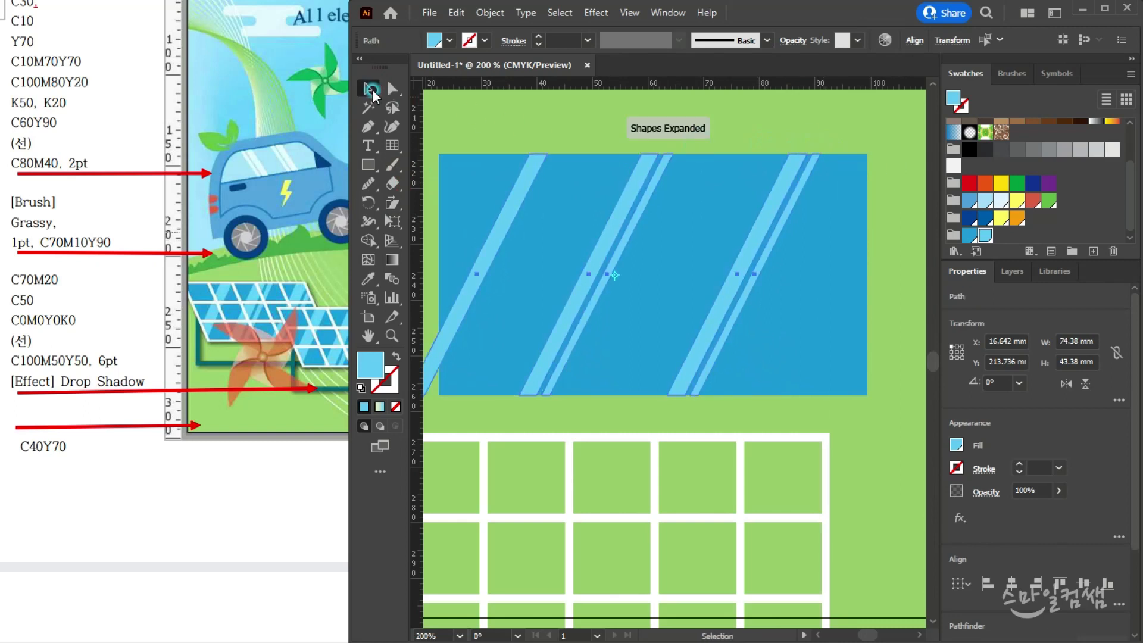
pyautogui.click(863, 153)
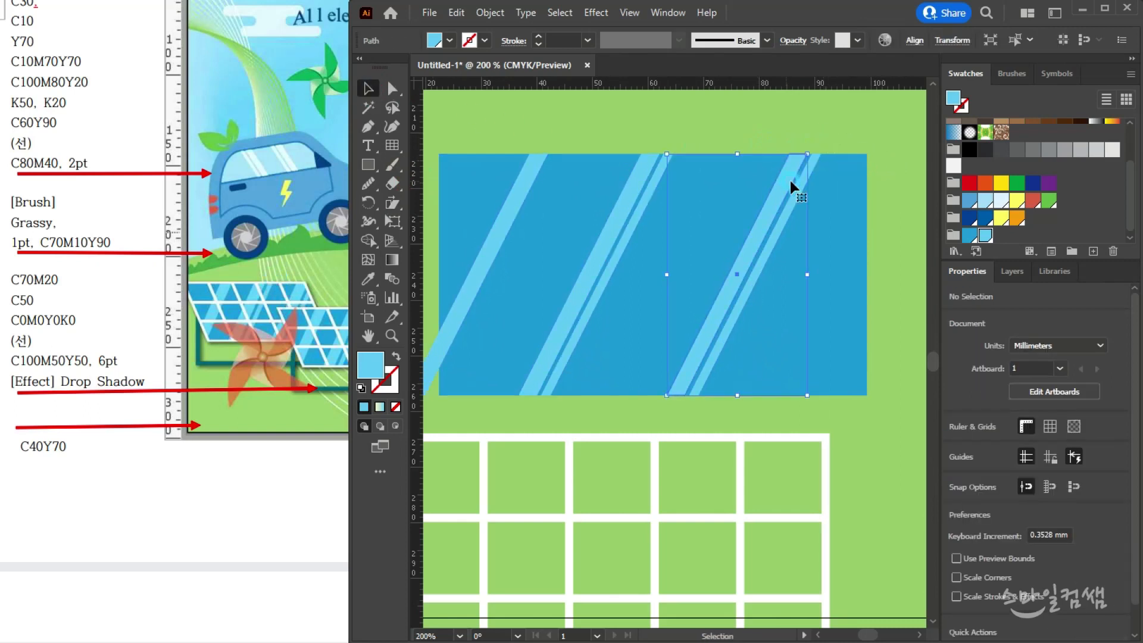
# Move the right stripe pair to the blue rectangle's upper-right corner and shift the middle pair right to even the spacing.
pyautogui.click(809, 168)
pyautogui.moveTo(787, 213); pyautogui.dragTo(851, 209)
pyautogui.click(633, 219)
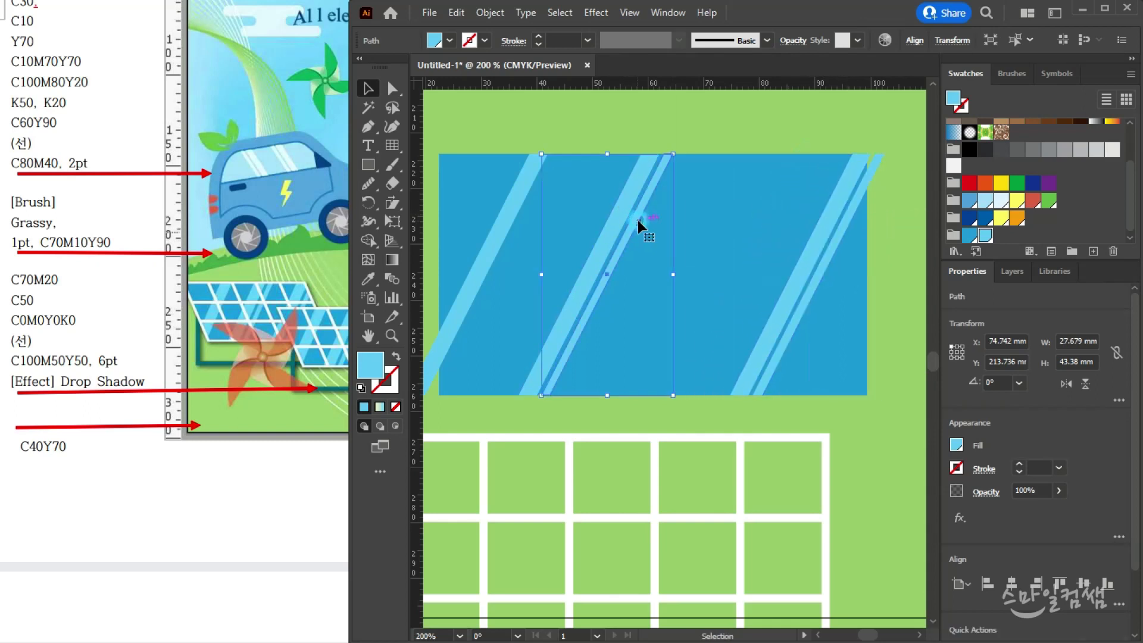
pyautogui.moveTo(669, 190); pyautogui.dragTo(670, 188)
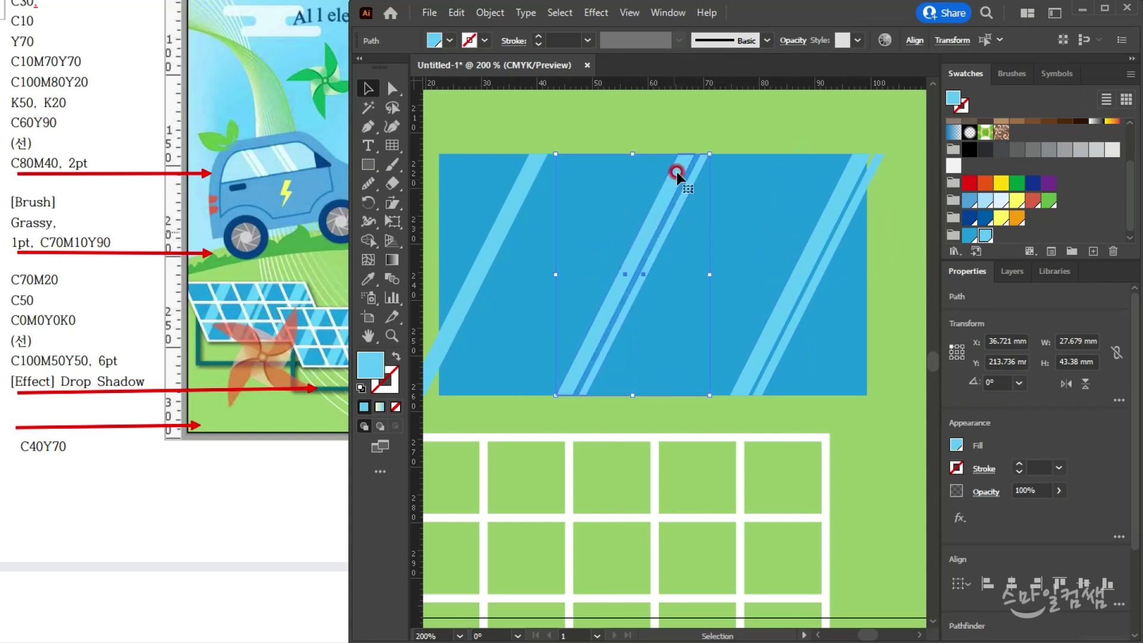
pyautogui.click(746, 224)
# Duplicate the blue rectangle in place and bring the copy in front of the stripes.
pyautogui.scroll(-3, 745, 224)
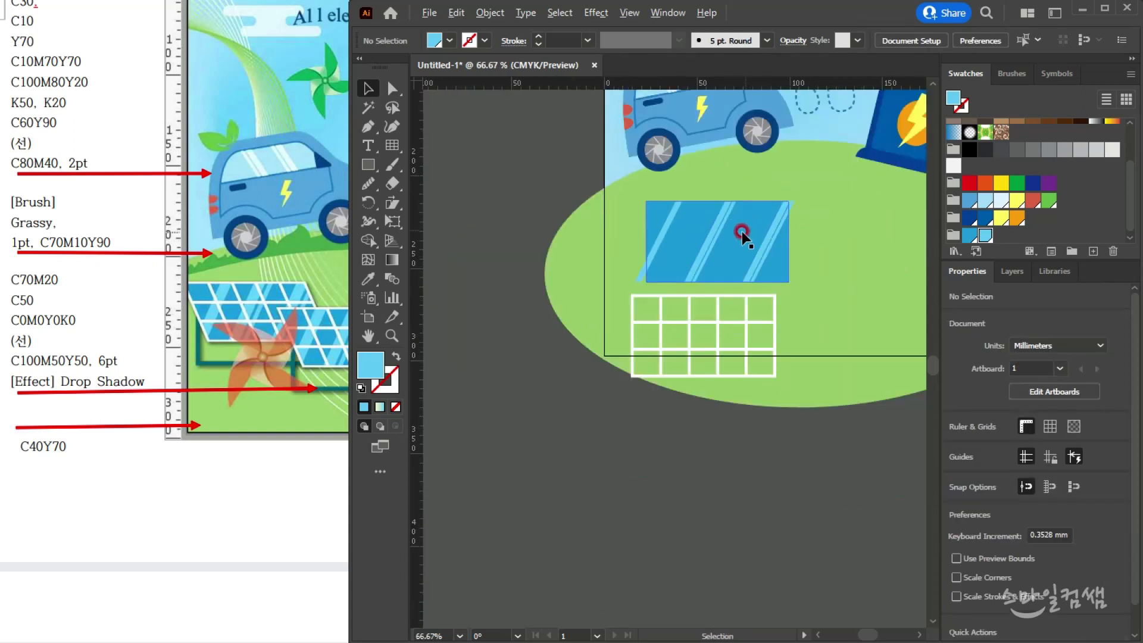
pyautogui.click(676, 228)
pyautogui.scroll(3, 688, 225)
pyautogui.scroll(-1, 554, 219)
pyautogui.moveTo(580, 217); pyautogui.dragTo(556, 229)
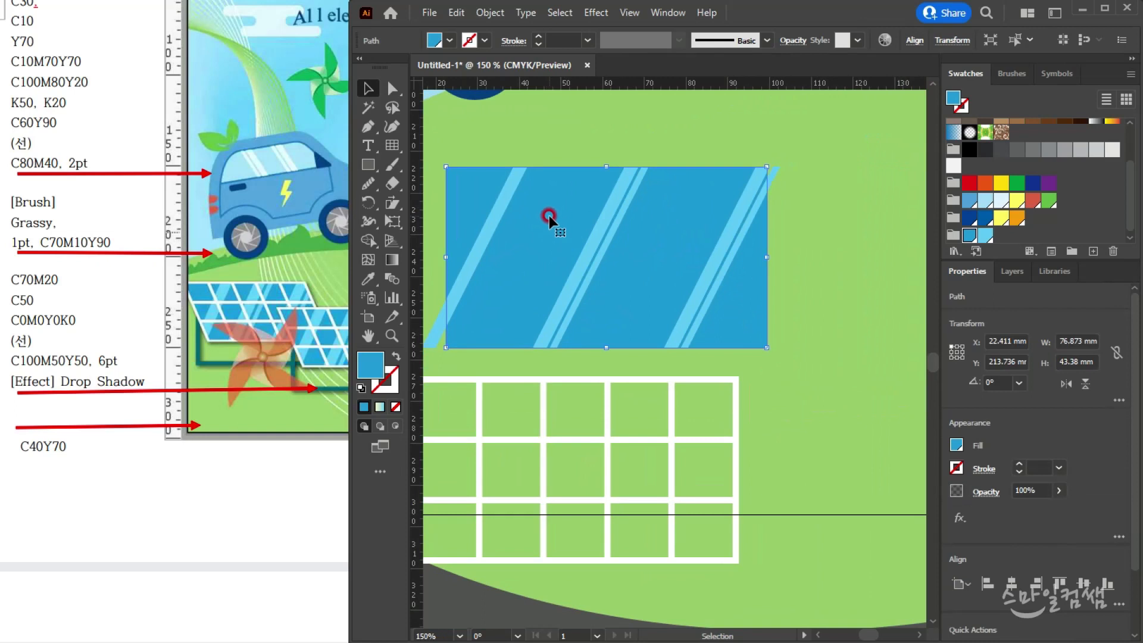
pyautogui.click(548, 217)
pyautogui.hotkey('ctrl', 'shift', ']')
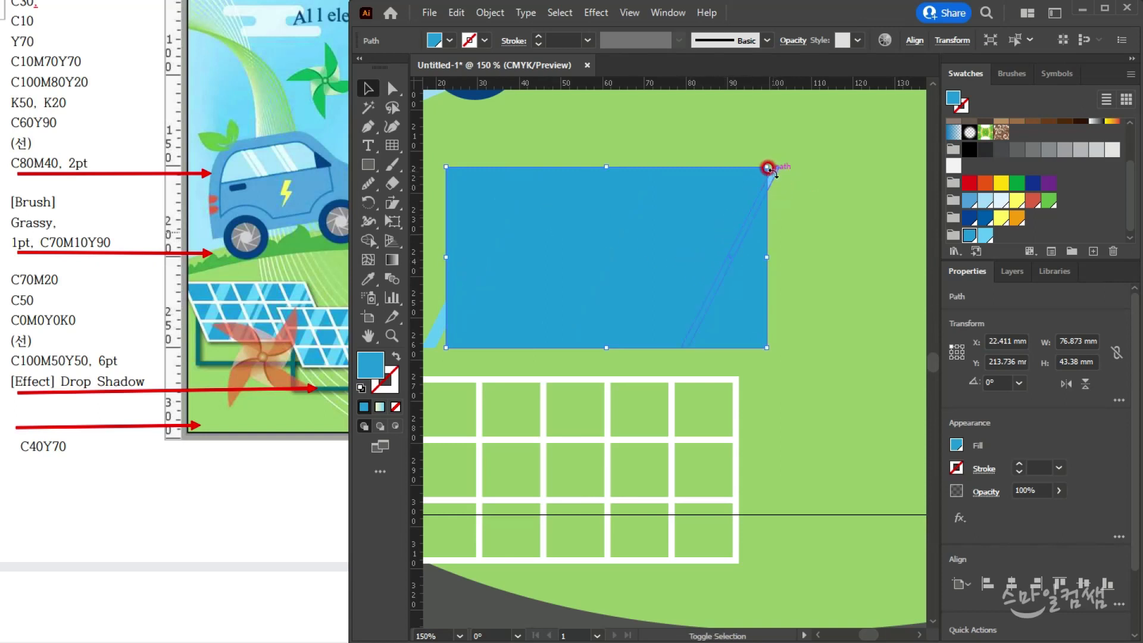
# Make a clipping mask from the front blue rectangle so the diagonal stripes are trimmed to the panel's outline.
pyautogui.click(796, 162)
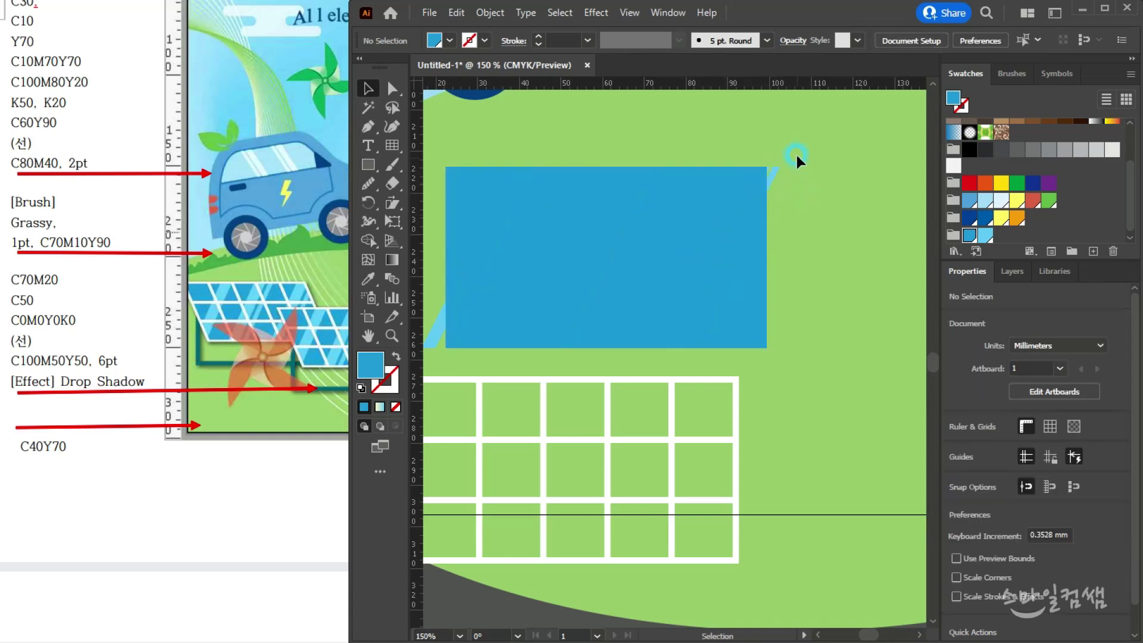
pyautogui.moveTo(439, 325); pyautogui.dragTo(510, 263)
pyautogui.rightClick(530, 237)
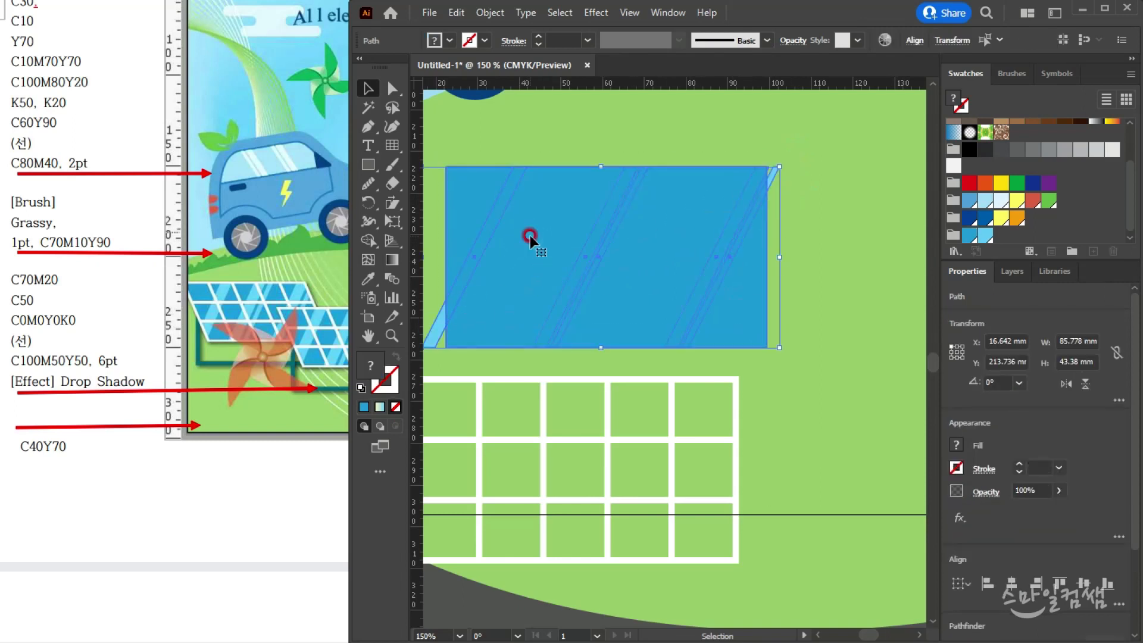
pyautogui.click(602, 433)
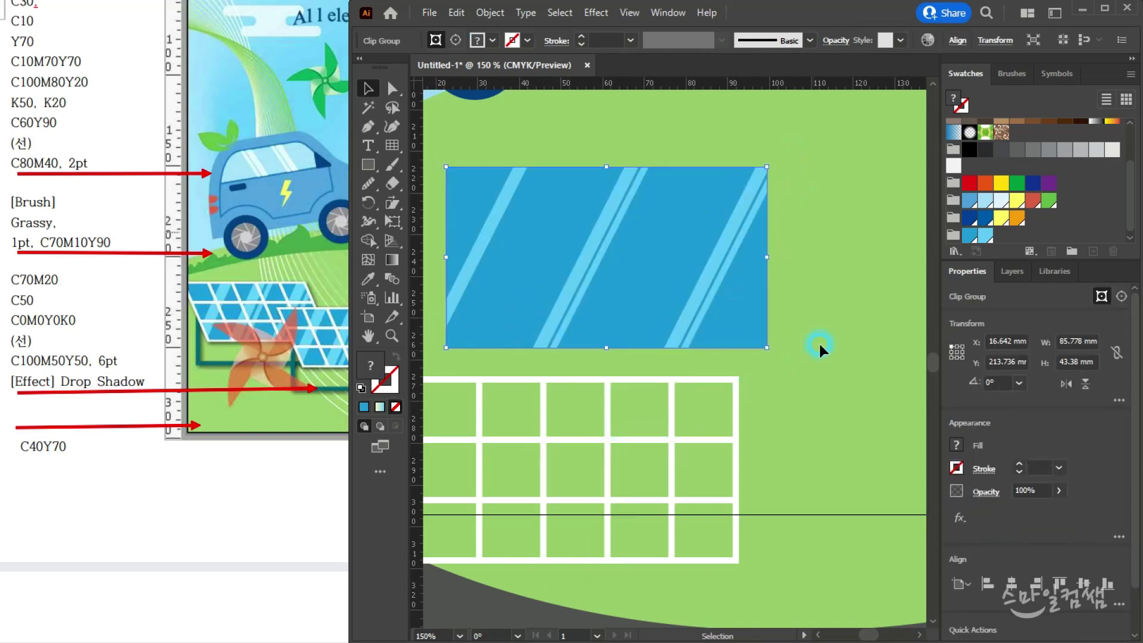
pyautogui.click(835, 329)
pyautogui.click(701, 286)
pyautogui.click(810, 344)
# Move the white grid onto the striped blue panel and bring it to the front.
pyautogui.scroll(-2, 812, 346)
pyautogui.scroll(2, 808, 347)
pyautogui.moveTo(737, 381); pyautogui.dragTo(764, 172)
pyautogui.hotkey('ctrl', 'shift', ']')
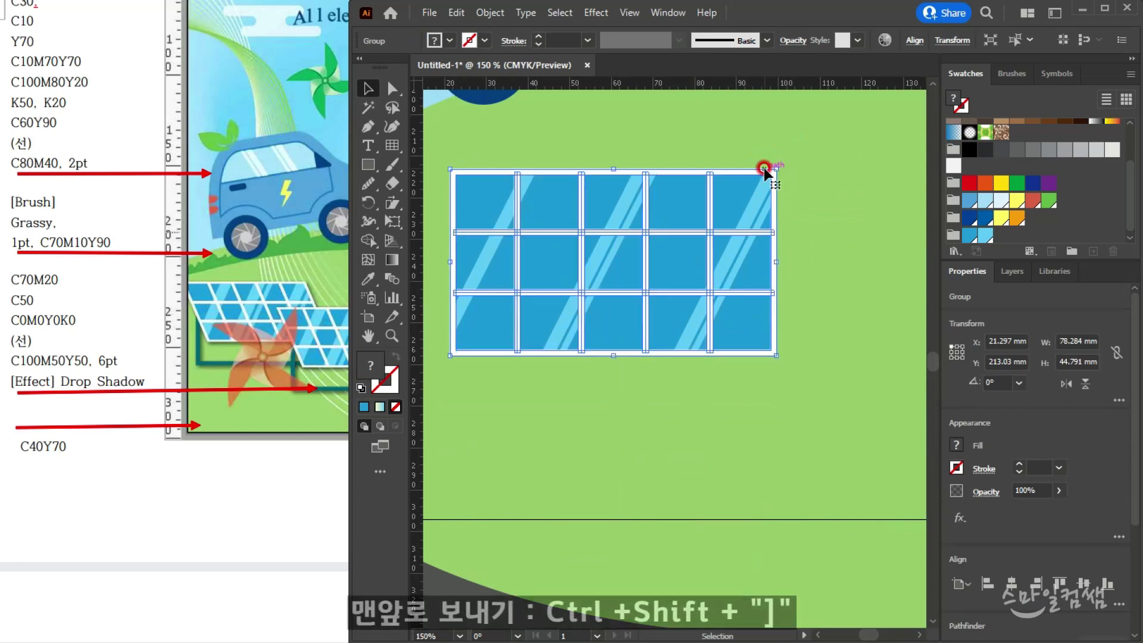
pyautogui.click(812, 196)
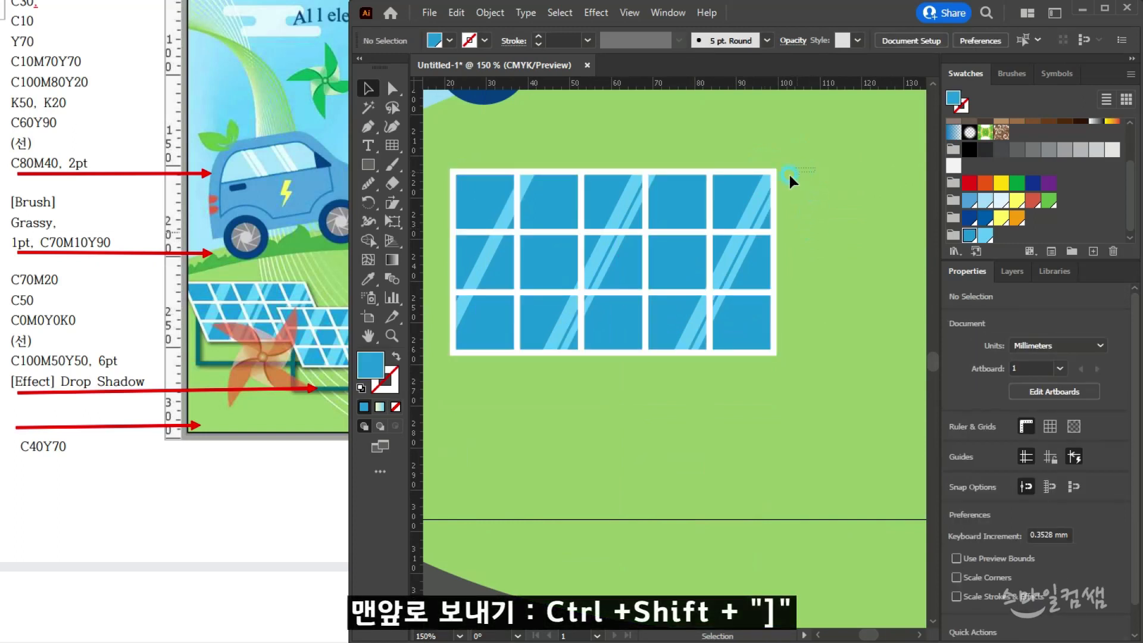
# Group the white grid with the striped blue panel and shear the group horizontally so its upper edge shifts left.
pyautogui.click(628, 356)
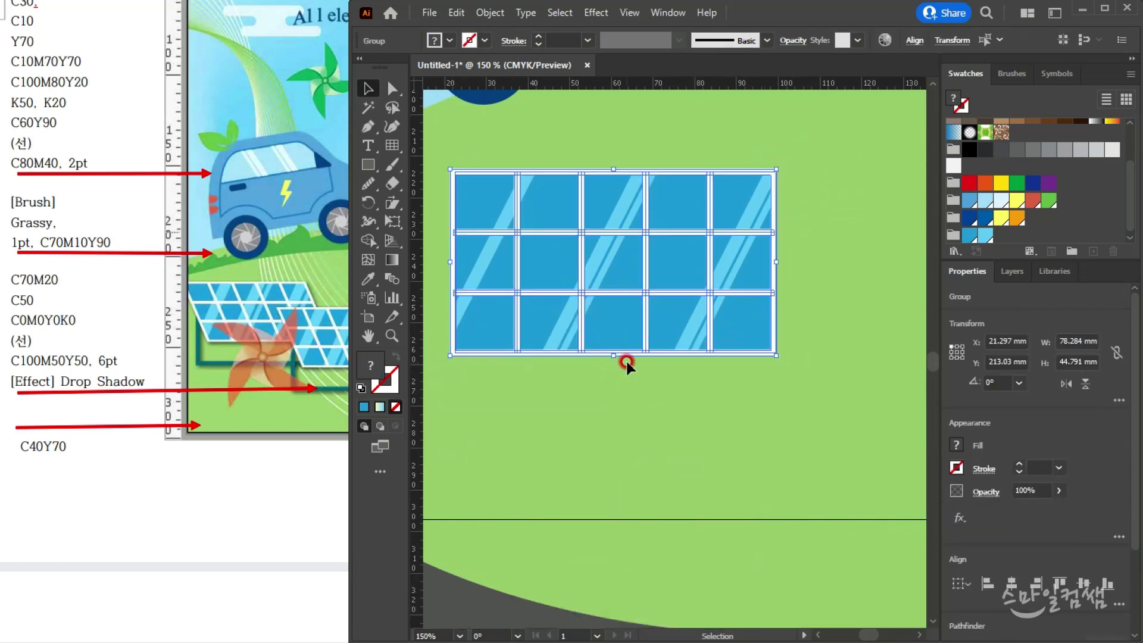
pyautogui.scroll(-1, 646, 318)
pyautogui.moveTo(607, 275); pyautogui.dragTo(628, 251)
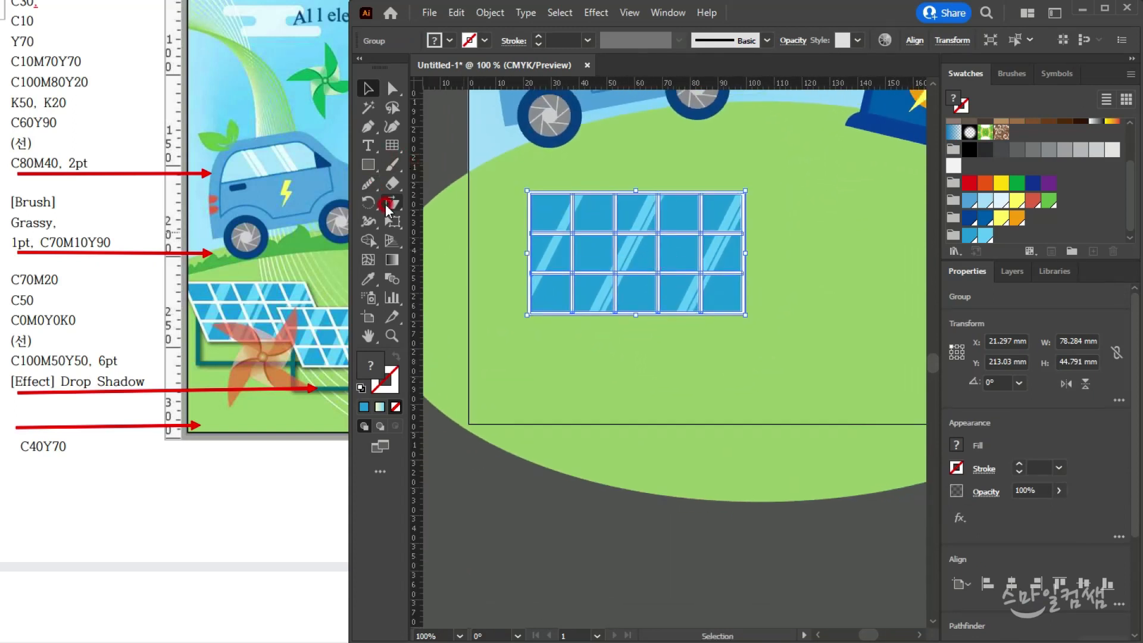
pyautogui.keyDown('alt'); pyautogui.click(392, 205); pyautogui.keyUp('alt')
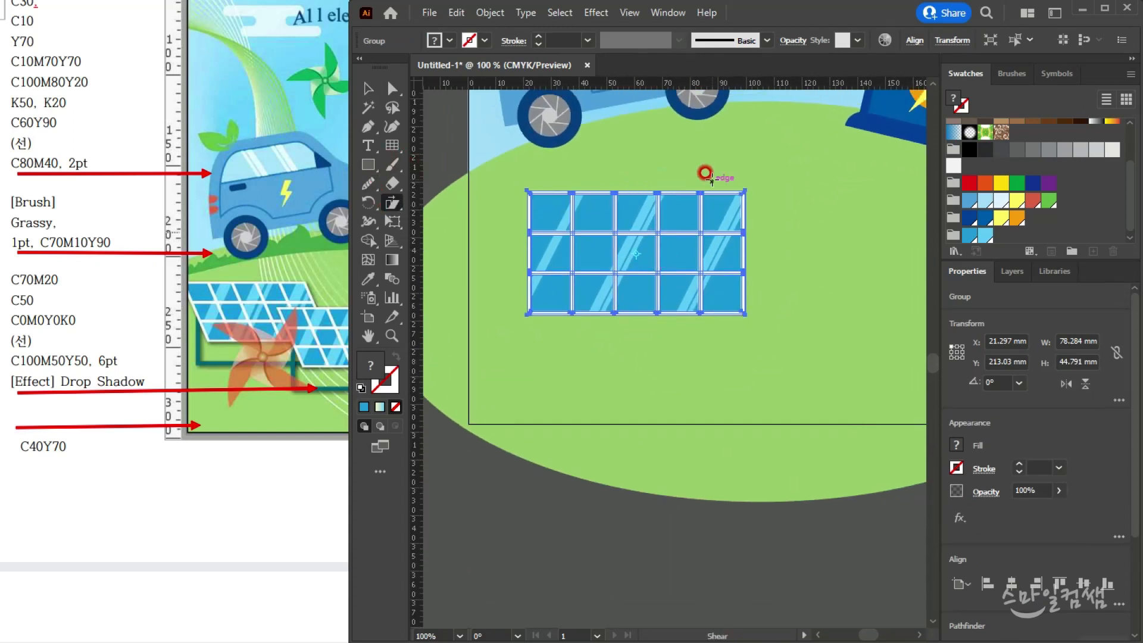
pyautogui.moveTo(711, 178); pyautogui.dragTo(683, 184)
pyautogui.click(368, 88)
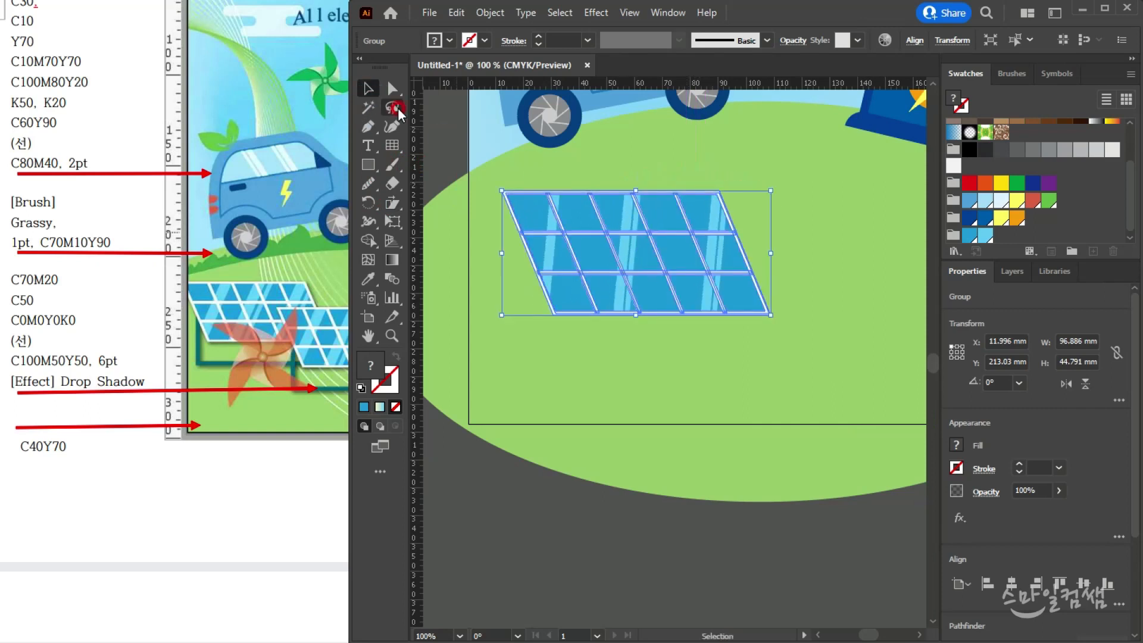
# Shear the solar panel slightly back to the right and reduce its height from the lower edge.
pyautogui.click(391, 203)
pyautogui.moveTo(620, 177); pyautogui.dragTo(635, 179)
pyautogui.click(368, 88)
pyautogui.moveTo(635, 314); pyautogui.dragTo(634, 291)
pyautogui.click(733, 334)
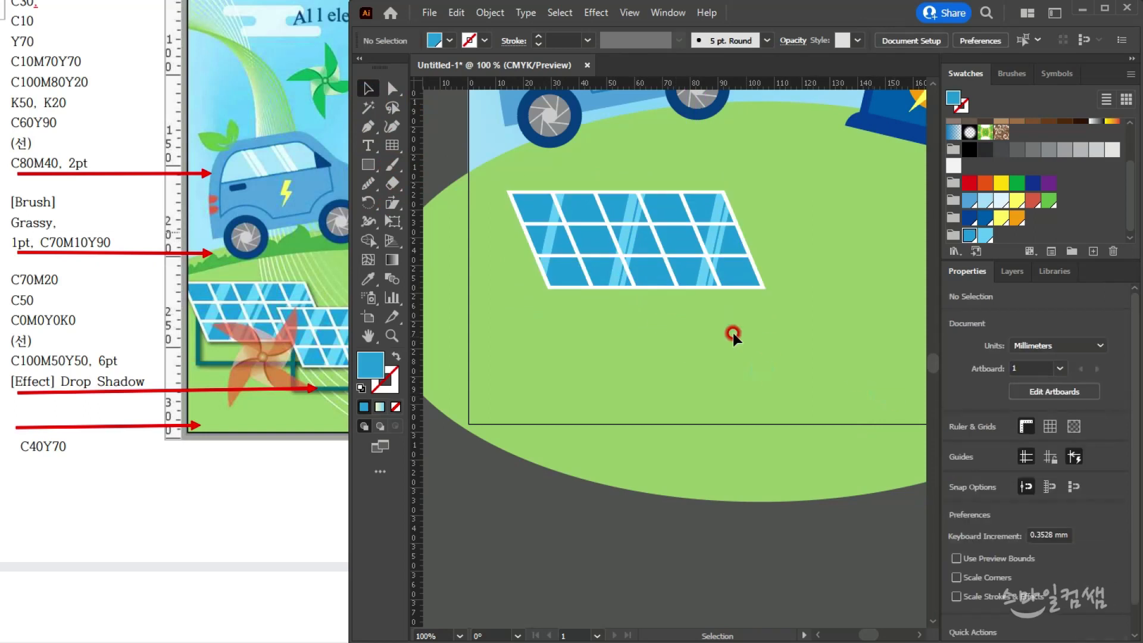
# Draw a rectangle about 72.5 mm wide and 41.1 mm high overlapping the panel's lower part, with no fill and a stroke only.
pyautogui.scroll(-2, 728, 330)
pyautogui.scroll(1, 676, 317)
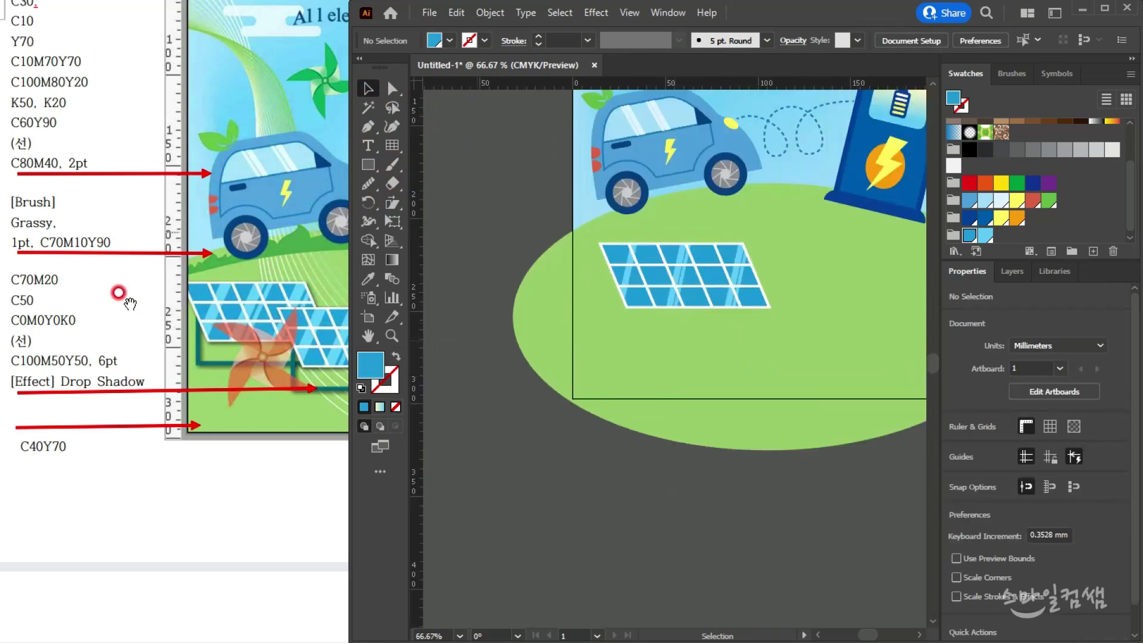
pyautogui.click(367, 166)
pyautogui.click(452, 165)
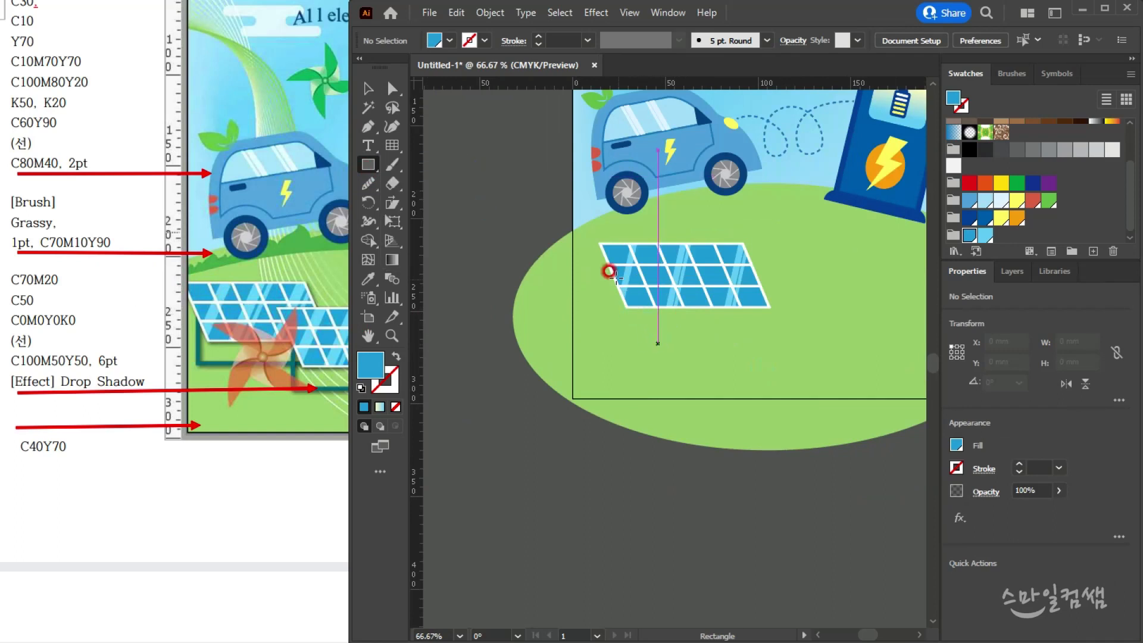
pyautogui.moveTo(613, 260)
pyautogui.mouseDown()
pyautogui.moveTo(671, 324)
pyautogui.moveTo(746, 336)
pyautogui.mouseUp()
pyautogui.click(395, 356)
# Set the support rectangle's stroke colour to C100 M50 Y50.
pyautogui.click(387, 387)
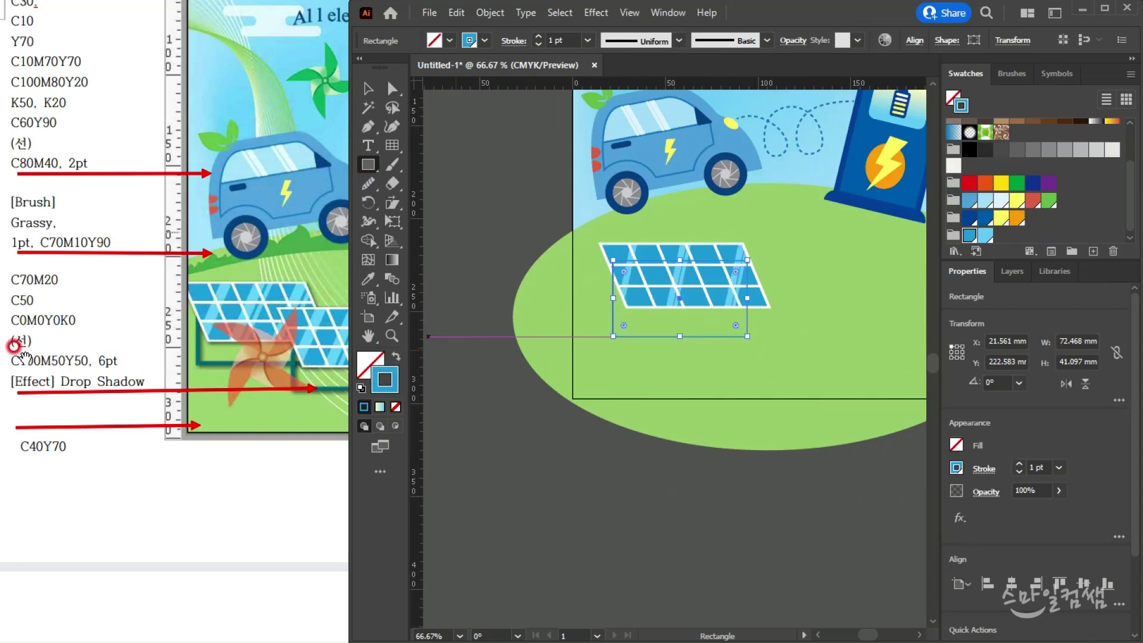
pyautogui.doubleClick(387, 384)
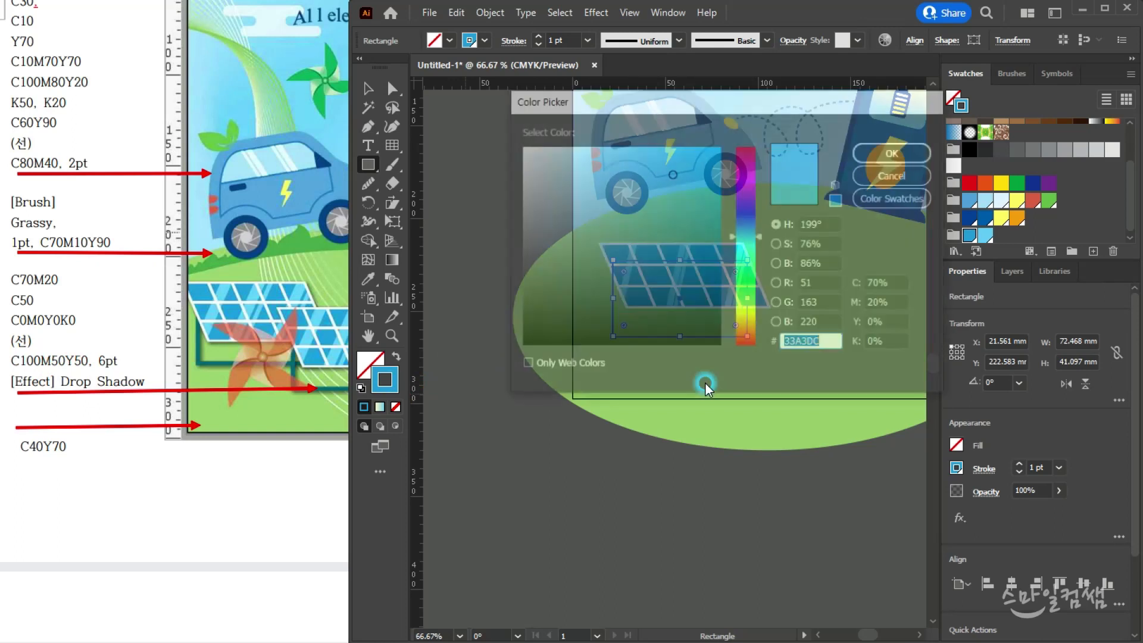
pyautogui.click(878, 284)
pyautogui.write('100')
pyautogui.press('Tab')
pyautogui.write('50')
pyautogui.press('Tab')
pyautogui.write('50')
pyautogui.press('Tab')
pyautogui.press('Return')
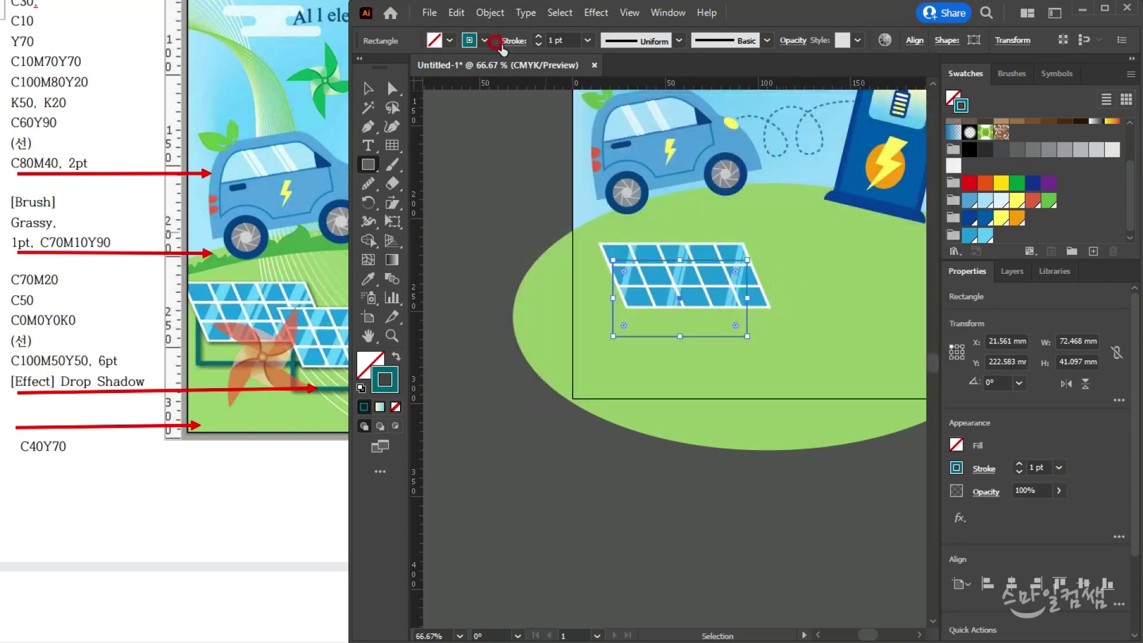
# Increase the support rectangle's stroke weight to 6 pt.
pyautogui.click(539, 36)
pyautogui.click(538, 36)
pyautogui.click(539, 37)
pyautogui.click(539, 36)
pyautogui.click(539, 36)
pyautogui.press('v')
pyautogui.click(528, 191)
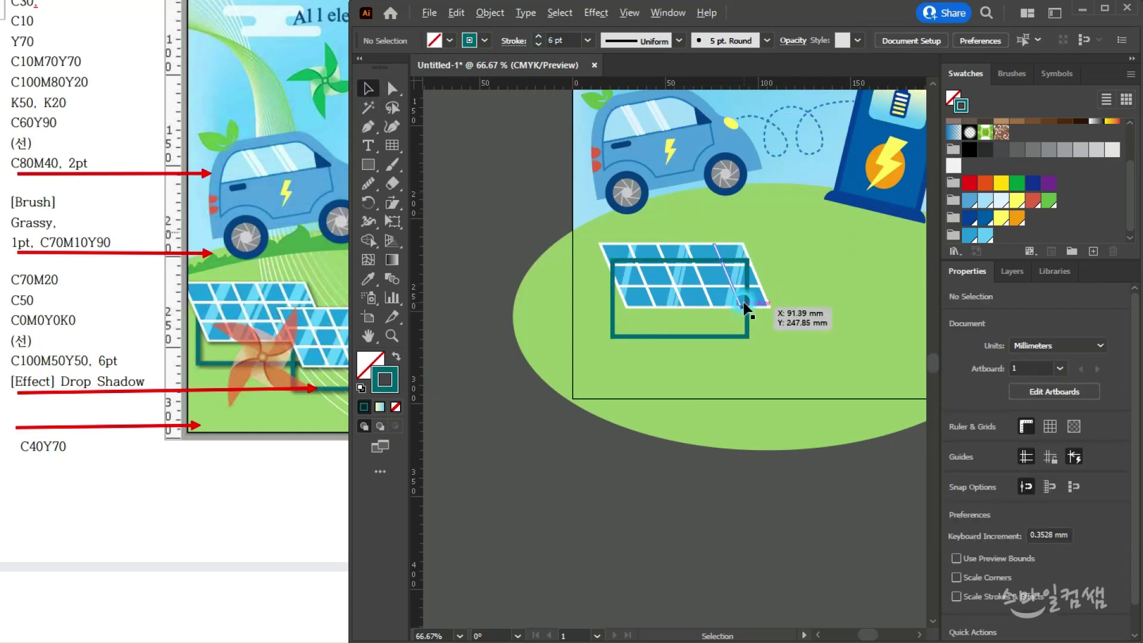
# Bring the solar panel group in front of the teal support frame.
pyautogui.scroll(2, 744, 309)
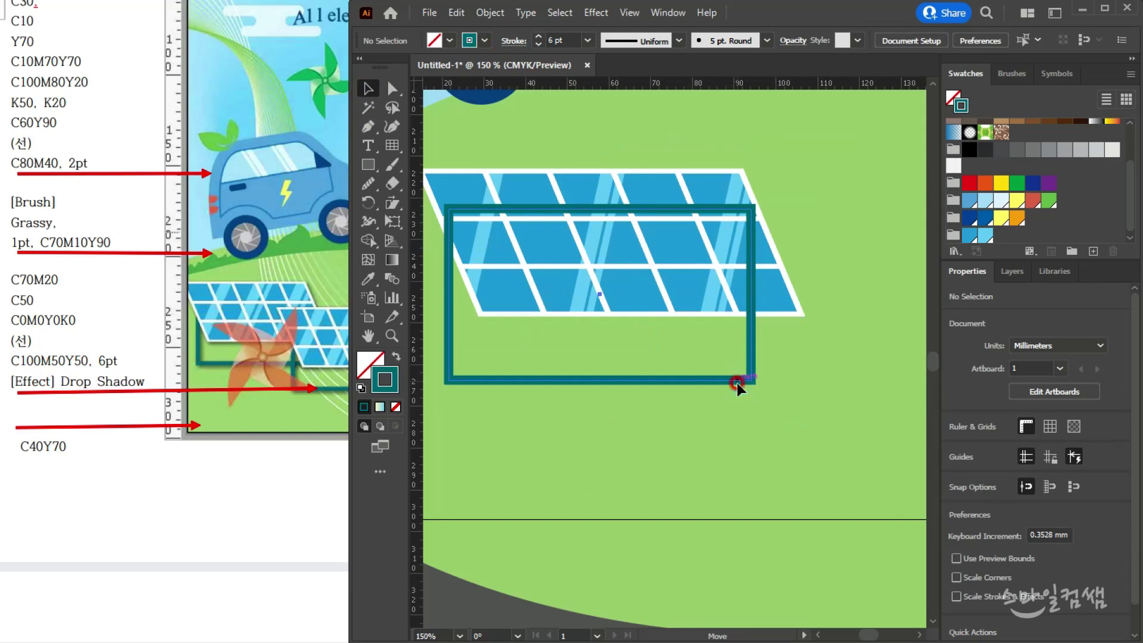
pyautogui.click(737, 383)
pyautogui.scroll(-1, 737, 383)
pyautogui.click(818, 384)
pyautogui.click(679, 319)
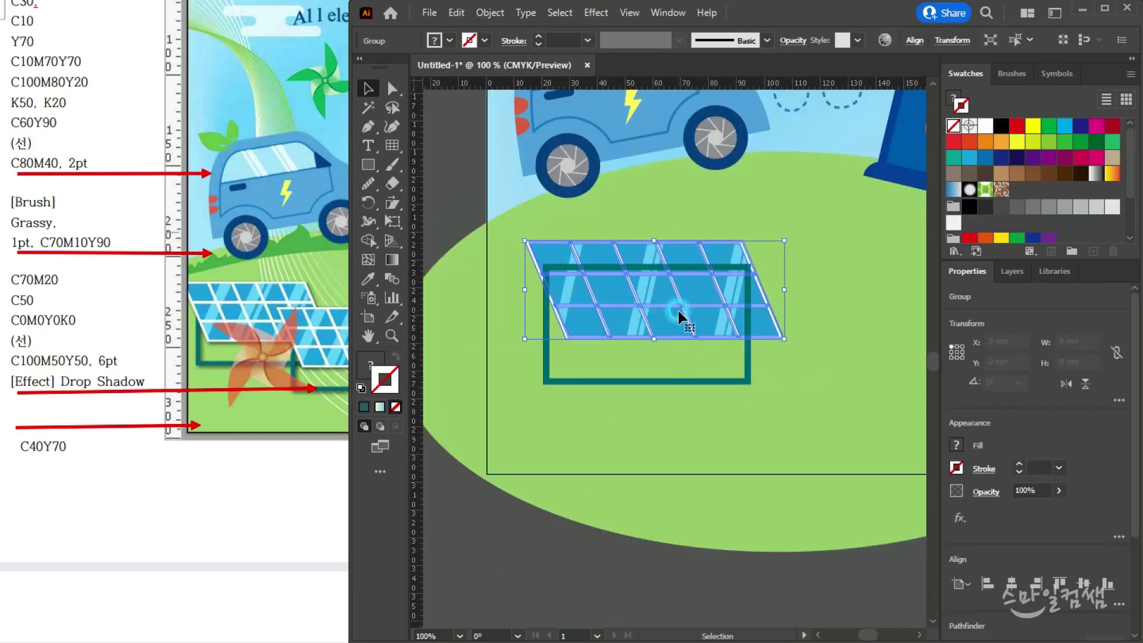
pyautogui.click(821, 456)
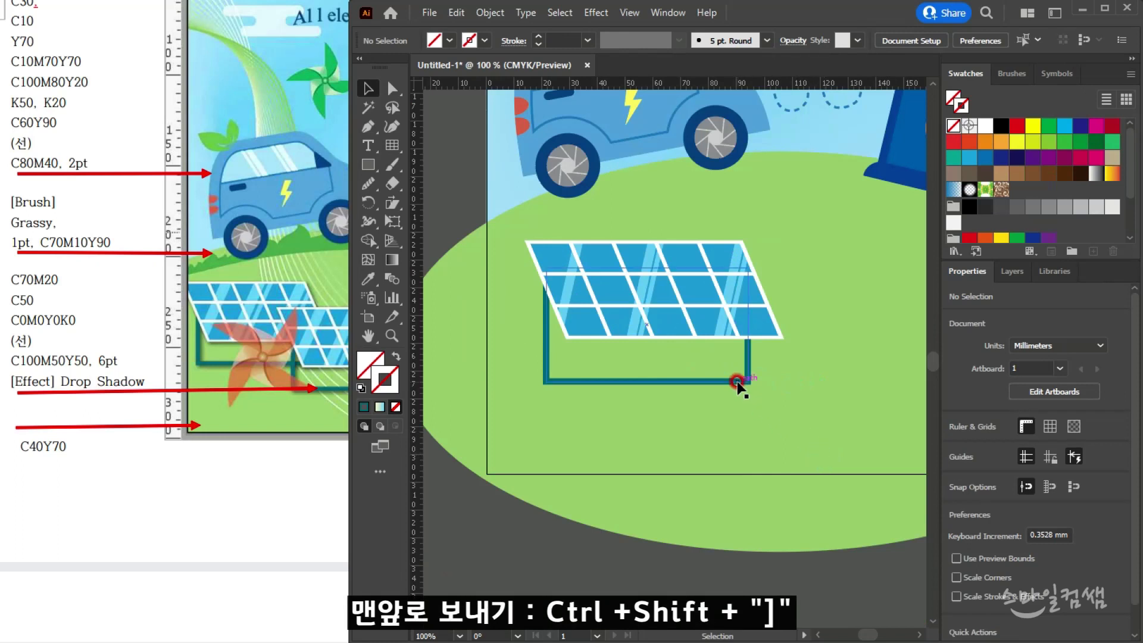
# Shorten the teal stand beneath the solar panel by raising its lower edge, and group the stand with the panel.
pyautogui.click(737, 380)
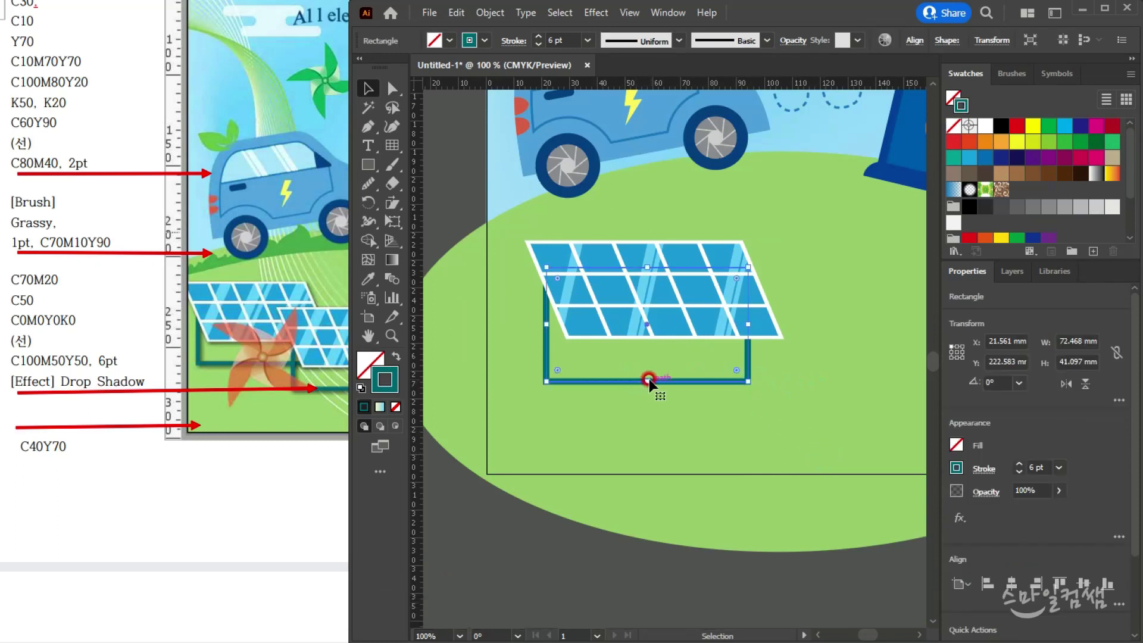
pyautogui.moveTo(648, 382); pyautogui.dragTo(647, 372)
pyautogui.click(761, 398)
pyautogui.moveTo(765, 395); pyautogui.dragTo(525, 257)
pyautogui.hotkey('ctrl', 'g')
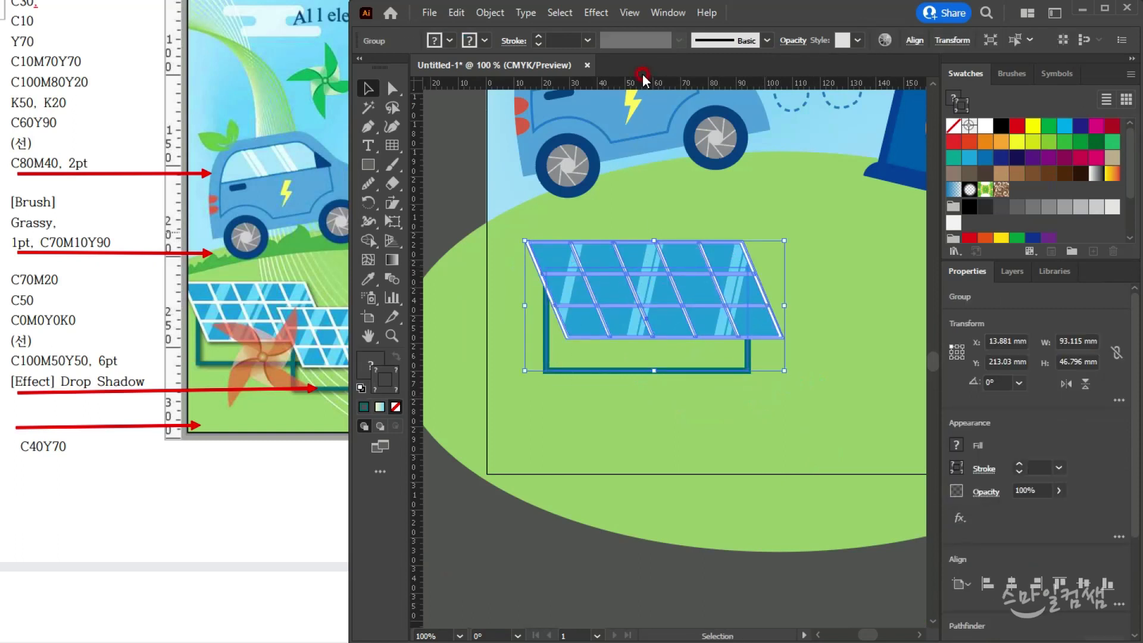
# Apply a Drop Shadow to the solar panel group with 50% opacity and X and Y offsets of 1 mm.
pyautogui.click(592, 15)
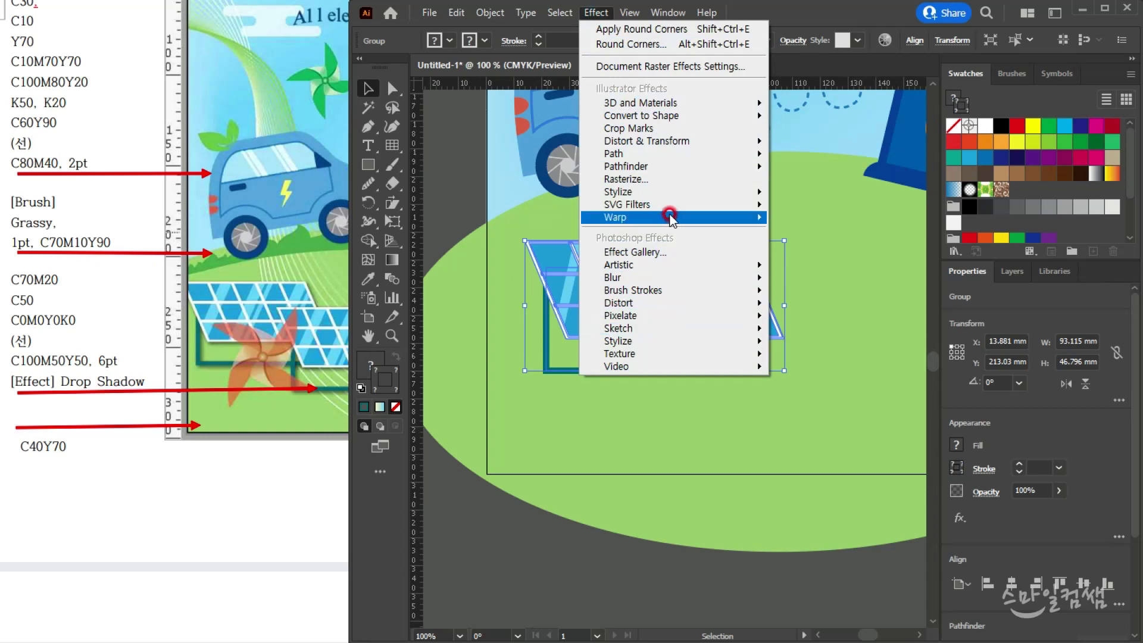
pyautogui.moveTo(682, 194)
pyautogui.click(796, 195)
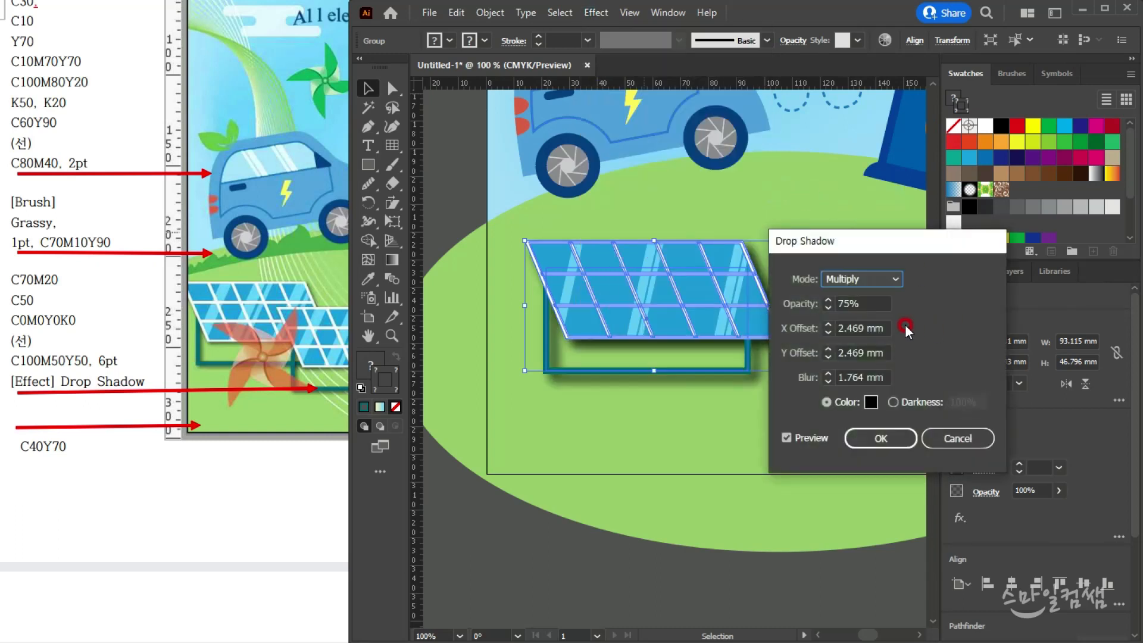
pyautogui.doubleClick(843, 304)
pyautogui.write('50')
pyautogui.press('Tab')
pyautogui.write('1')
pyautogui.press('Tab')
pyautogui.write('11')
pyautogui.press('Tab')
pyautogui.hotkey('shift', 'Tab')
pyautogui.write('1')
pyautogui.press('Tab')
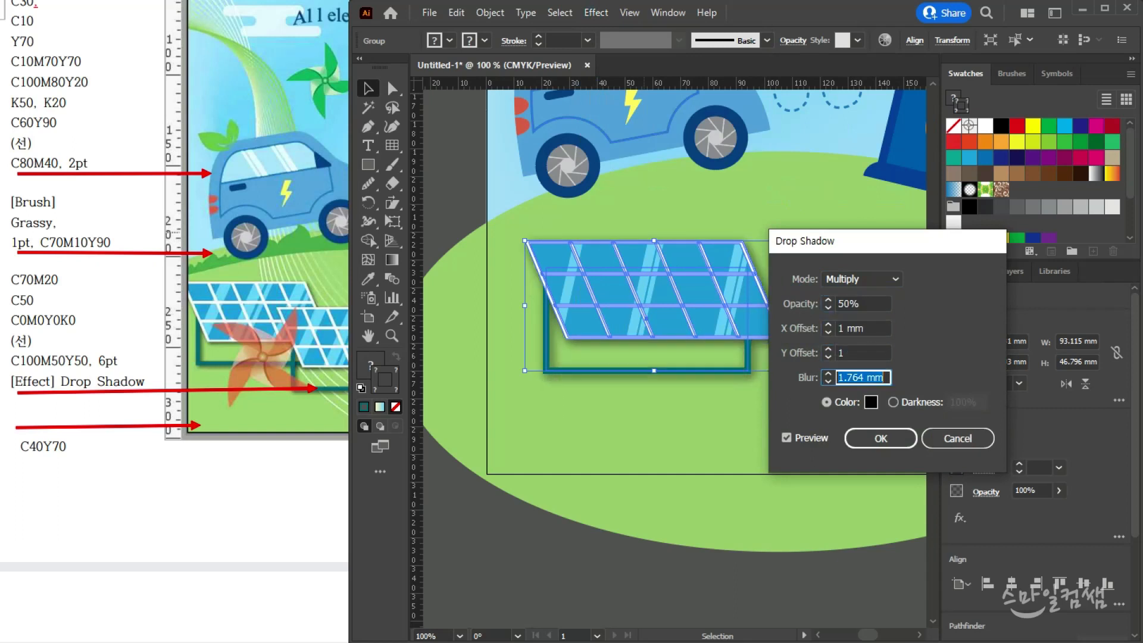
pyautogui.press('Return')
pyautogui.click(754, 387)
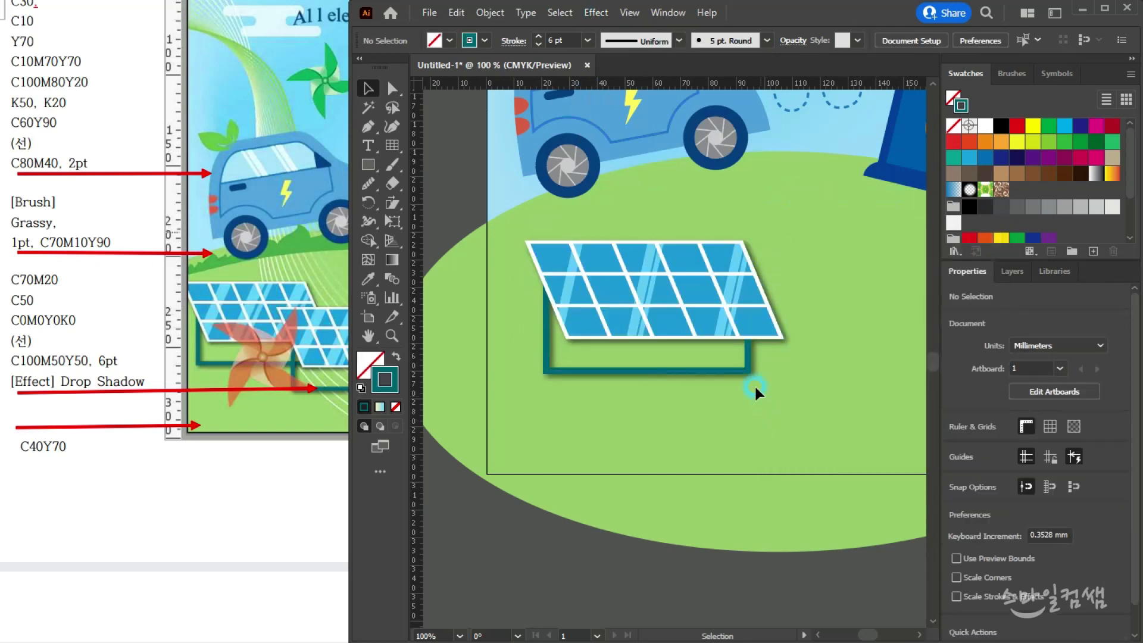
# Duplicate the solar panel group and place the copy below and to the right, overlapping the original as in the reference.
pyautogui.moveTo(682, 318); pyautogui.dragTo(714, 323)
pyautogui.scroll(-2, 671, 331)
pyautogui.scroll(2, 542, 284)
pyautogui.click(728, 236)
pyautogui.click(302, 260)
pyautogui.moveTo(360, 271); pyautogui.dragTo(250, 293)
pyautogui.click(693, 480)
# Examine the reference poster's flowing blend lines and compare its layout with the whole artboard.
pyautogui.scroll(-2, 755, 446)
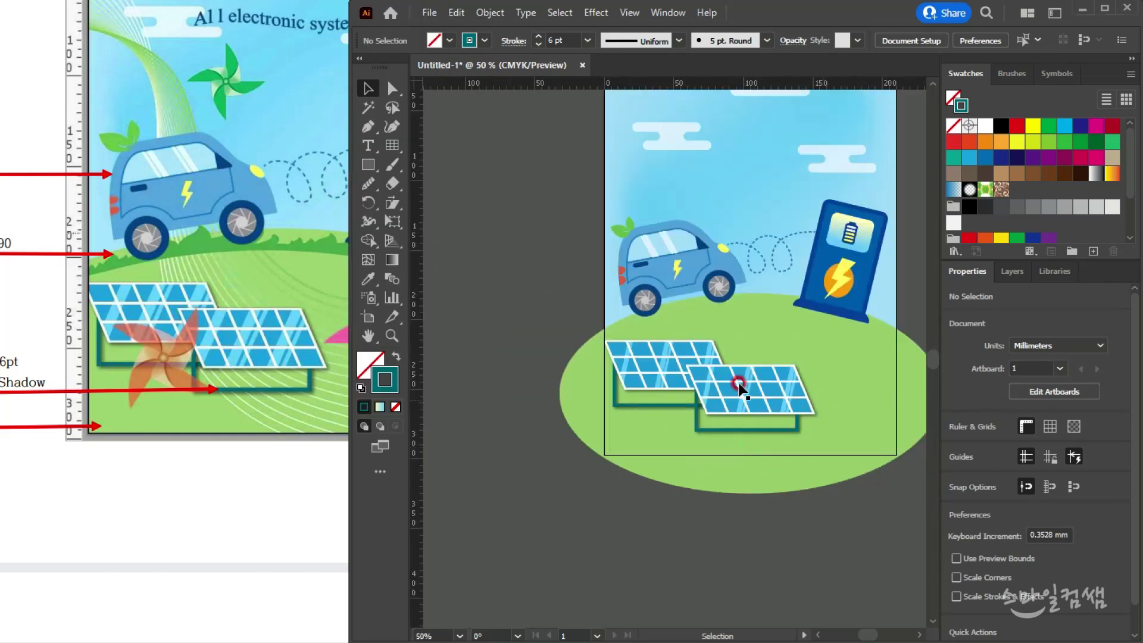
pyautogui.scroll(2, 632, 308)
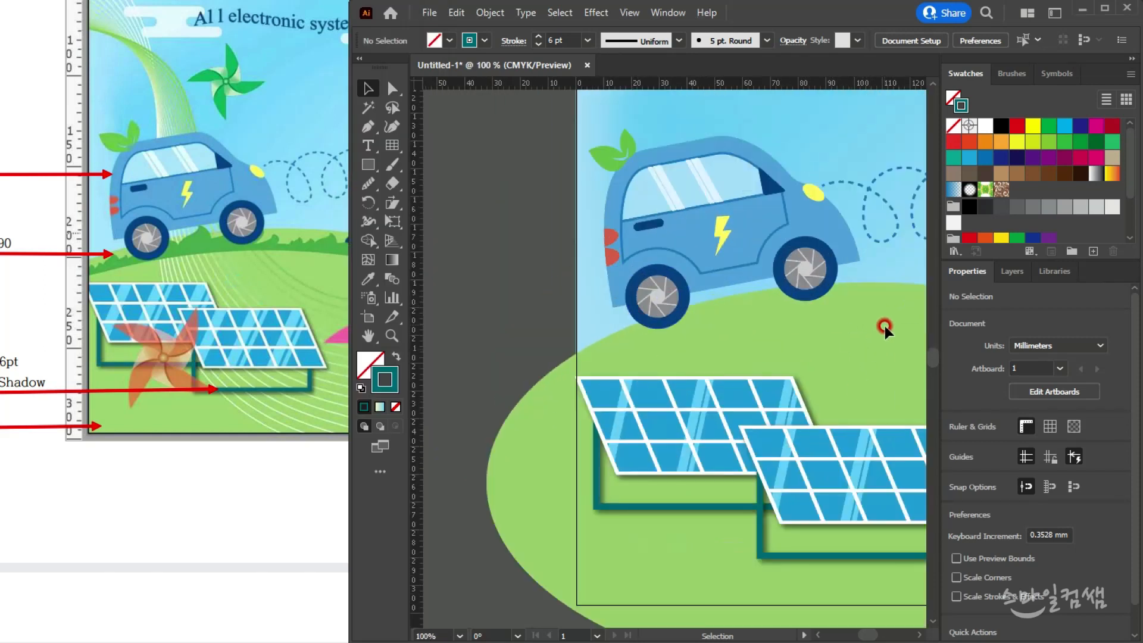
pyautogui.scroll(-2, 884, 327)
pyautogui.moveTo(829, 370); pyautogui.dragTo(755, 446)
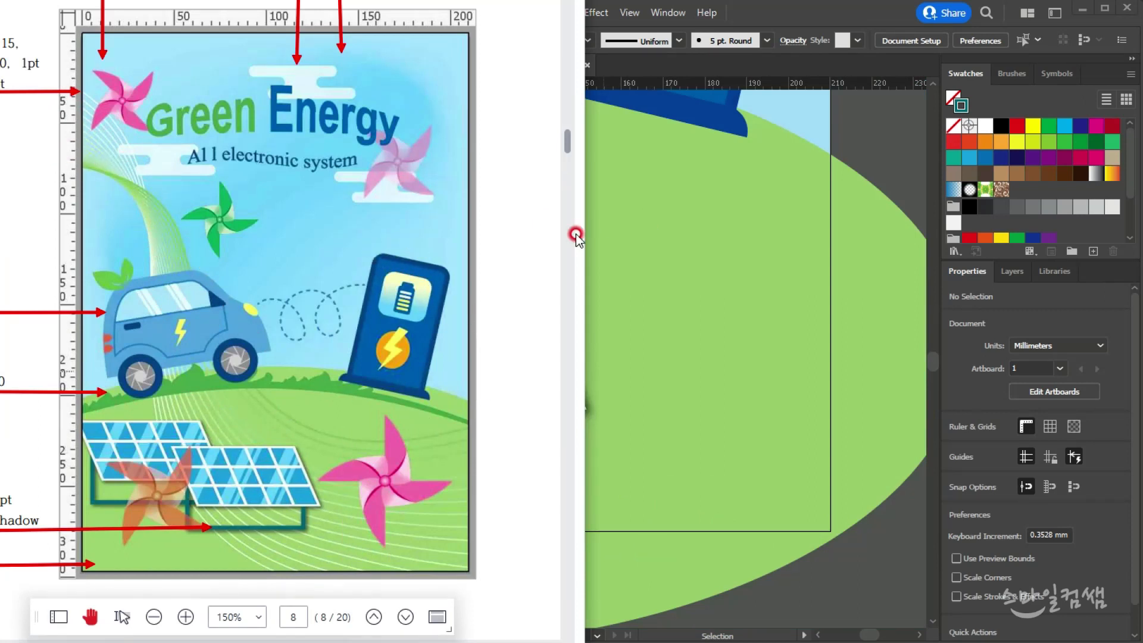
pyautogui.scroll(-1, 339, 250)
pyautogui.moveTo(392, 291); pyautogui.dragTo(392, 288)
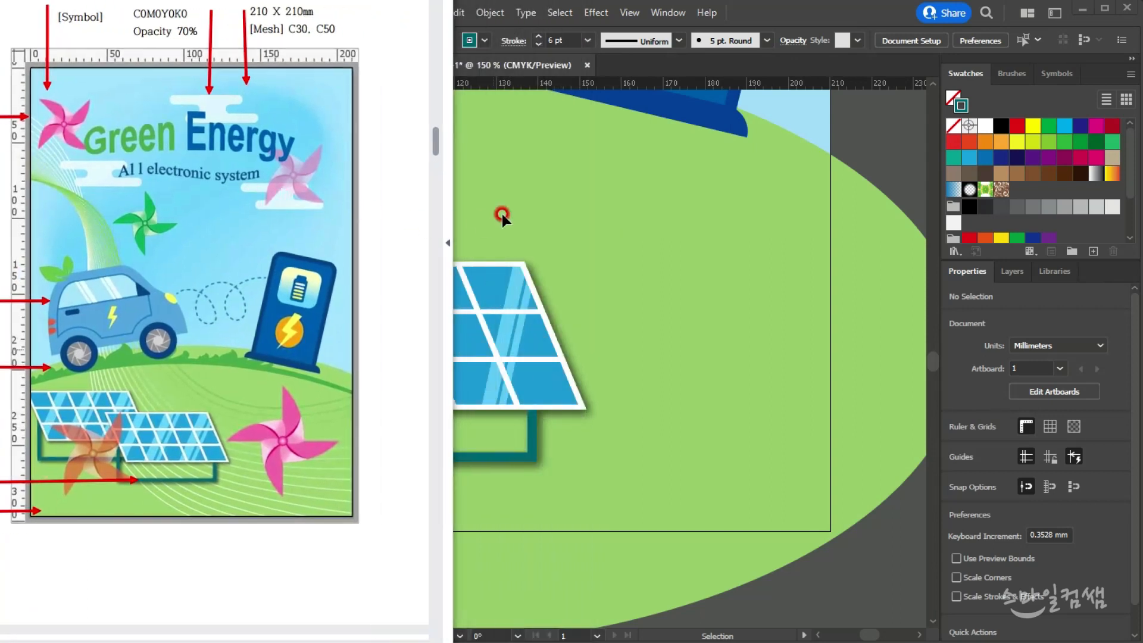
pyautogui.click(624, 201)
pyautogui.scroll(-2, 624, 201)
pyautogui.moveTo(623, 201); pyautogui.dragTo(789, 406)
pyautogui.scroll(-1, 738, 427)
pyautogui.moveTo(669, 366); pyautogui.dragTo(624, 370)
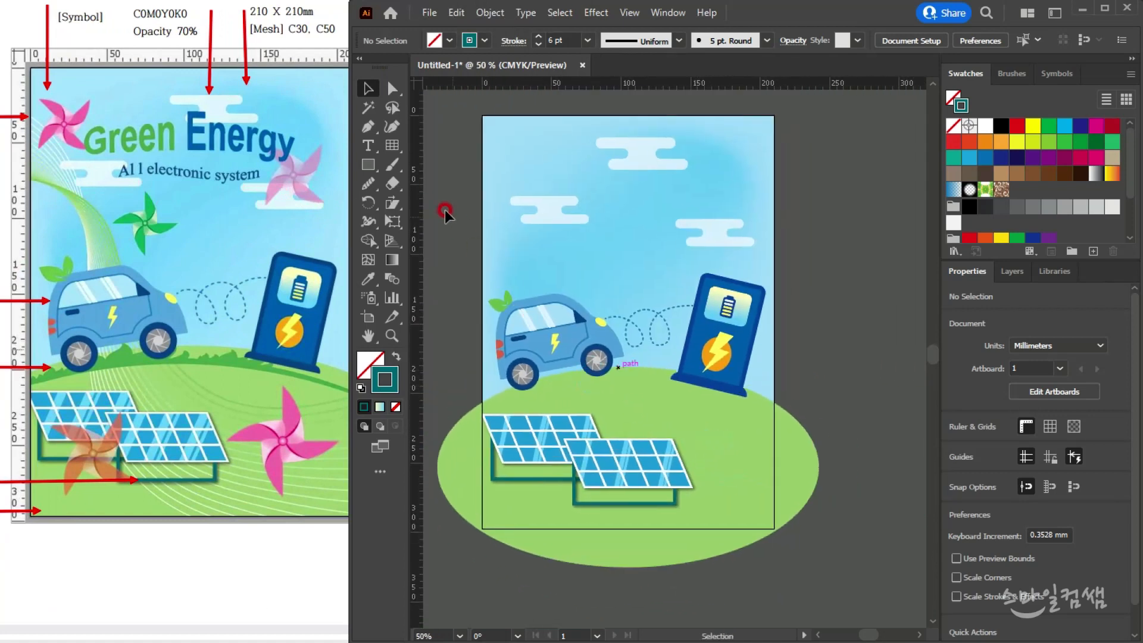
# Activate the Pencil tool and accept its options with Keep selected and Edit selected paths enabled.
pyautogui.moveTo(368, 184); pyautogui.dragTo(405, 212)
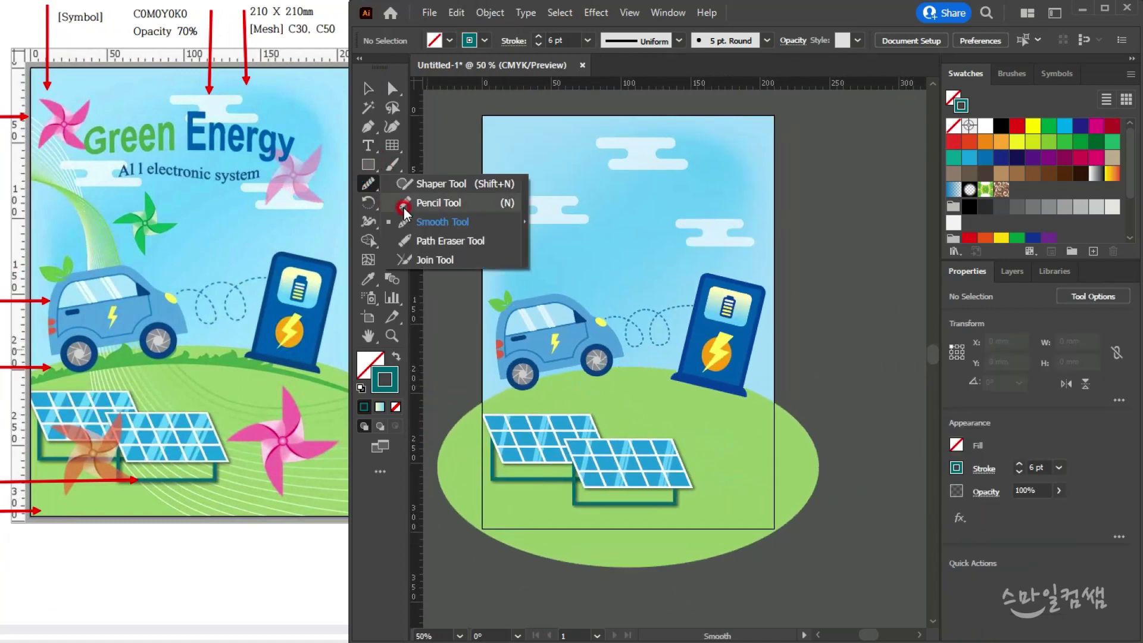
pyautogui.click(408, 208)
pyautogui.doubleClick(369, 189)
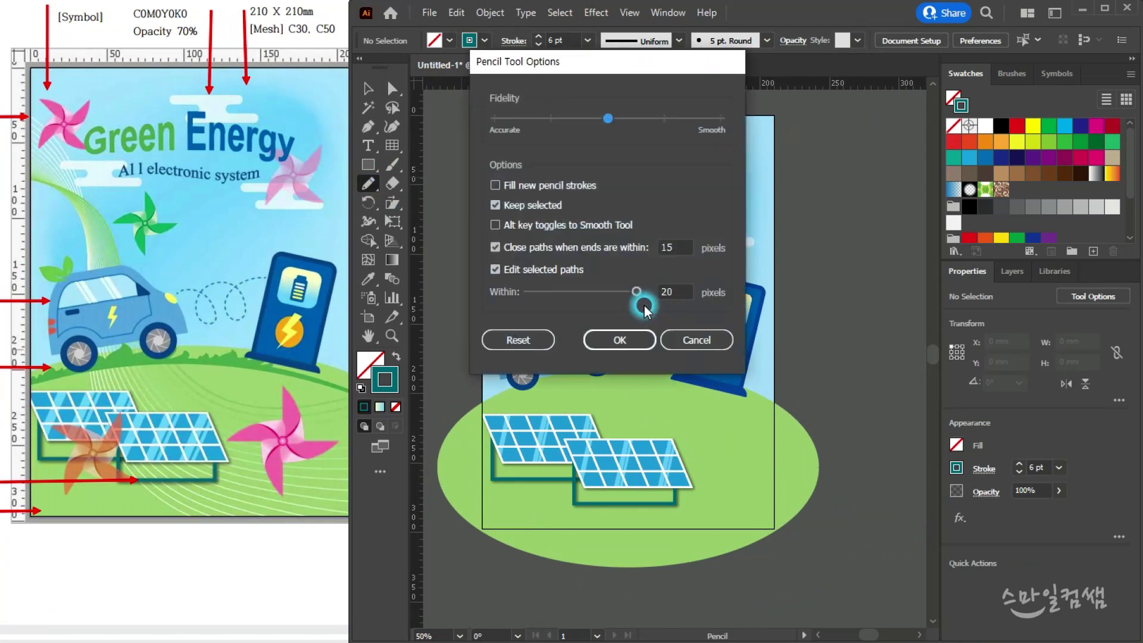
pyautogui.moveTo(632, 120); pyautogui.dragTo(710, 280)
pyautogui.click(619, 340)
pyautogui.scroll(-2, 616, 209)
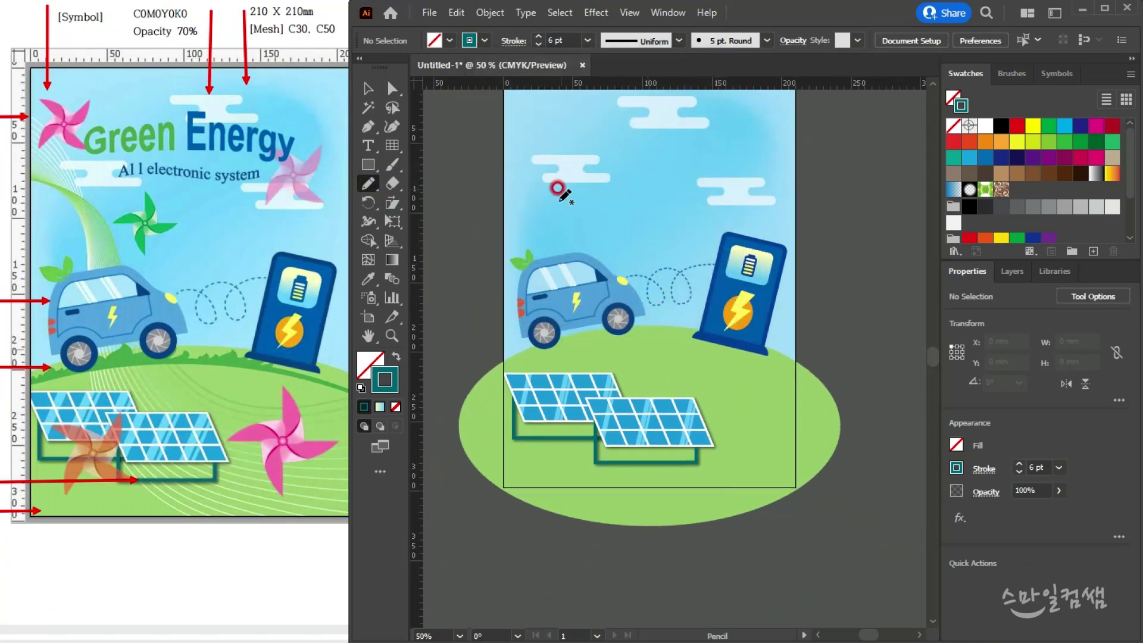
pyautogui.scroll(2, 571, 196)
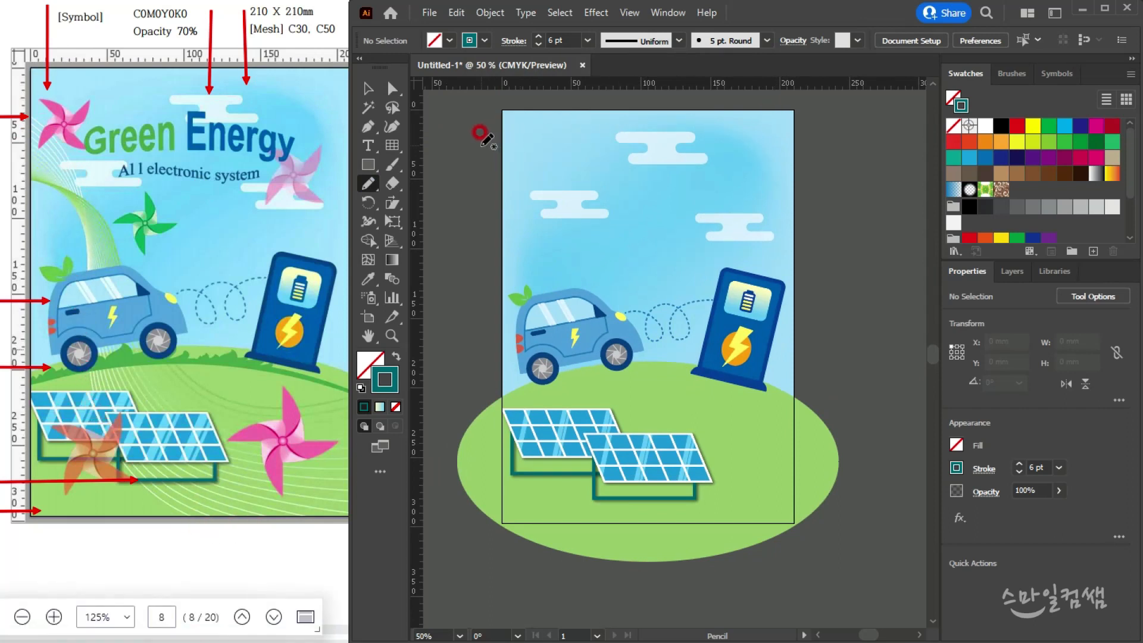
# Draw a freehand curve about 189 mm wide and 298 mm high from the artboard's upper left, through the car and panels, to below the artboard.
pyautogui.moveTo(474, 144); pyautogui.dragTo(493, 142)
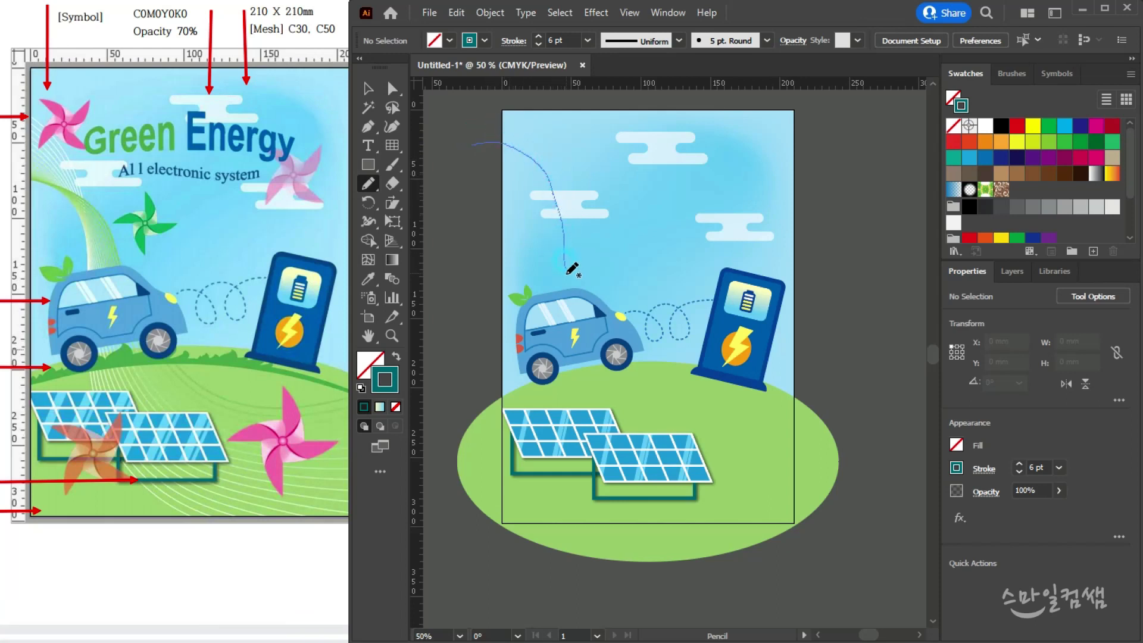
pyautogui.moveTo(570, 304); pyautogui.dragTo(584, 378)
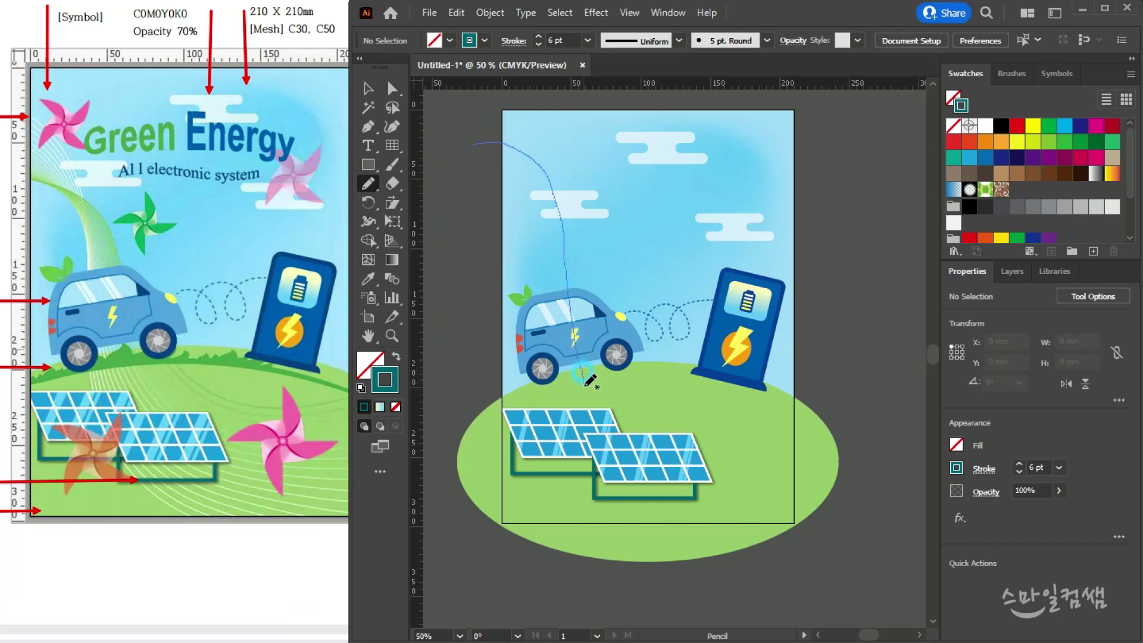
pyautogui.moveTo(597, 424)
pyautogui.mouseDown()
pyautogui.moveTo(607, 455)
pyautogui.moveTo(651, 503)
pyautogui.mouseUp()
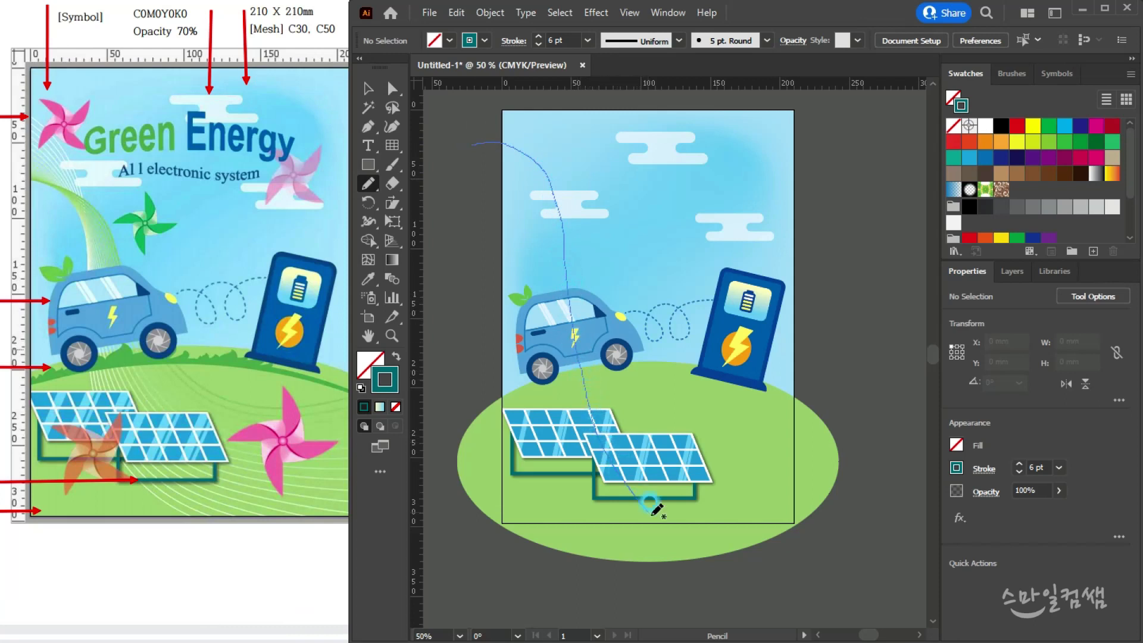
pyautogui.moveTo(730, 550); pyautogui.dragTo(733, 554)
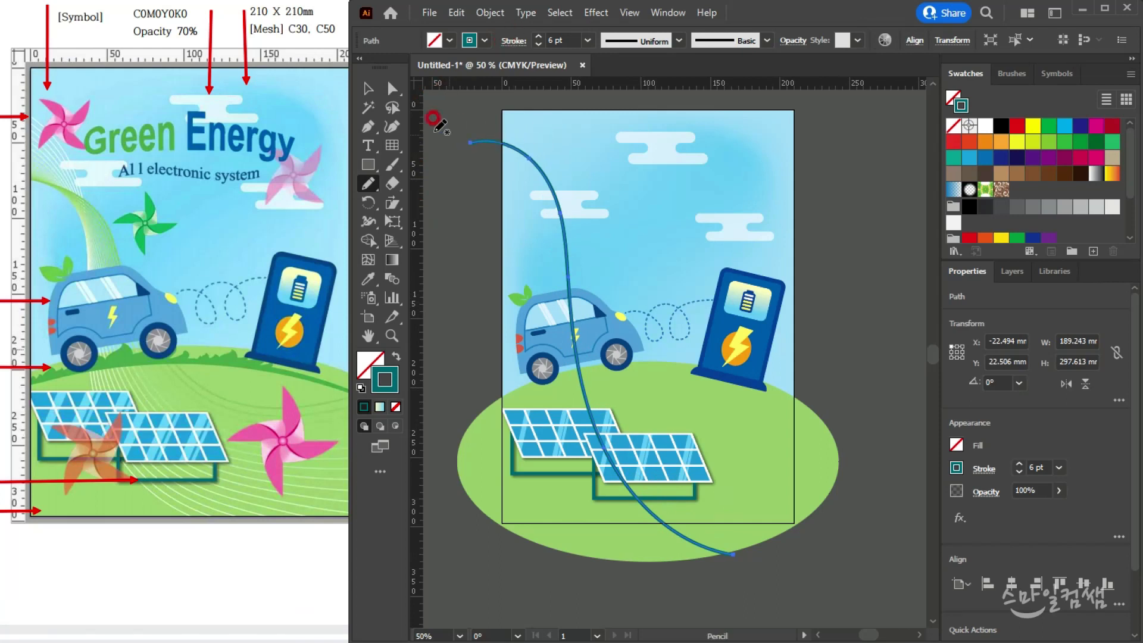
# Set the stroke weight of the tall freehand curve to 1 pt.
pyautogui.click(368, 89)
pyautogui.click(484, 157)
pyautogui.moveTo(483, 157); pyautogui.dragTo(488, 160)
pyautogui.moveTo(268, 153); pyautogui.dragTo(416, 184)
pyautogui.moveTo(368, 266); pyautogui.dragTo(225, 233)
pyautogui.click(540, 41)
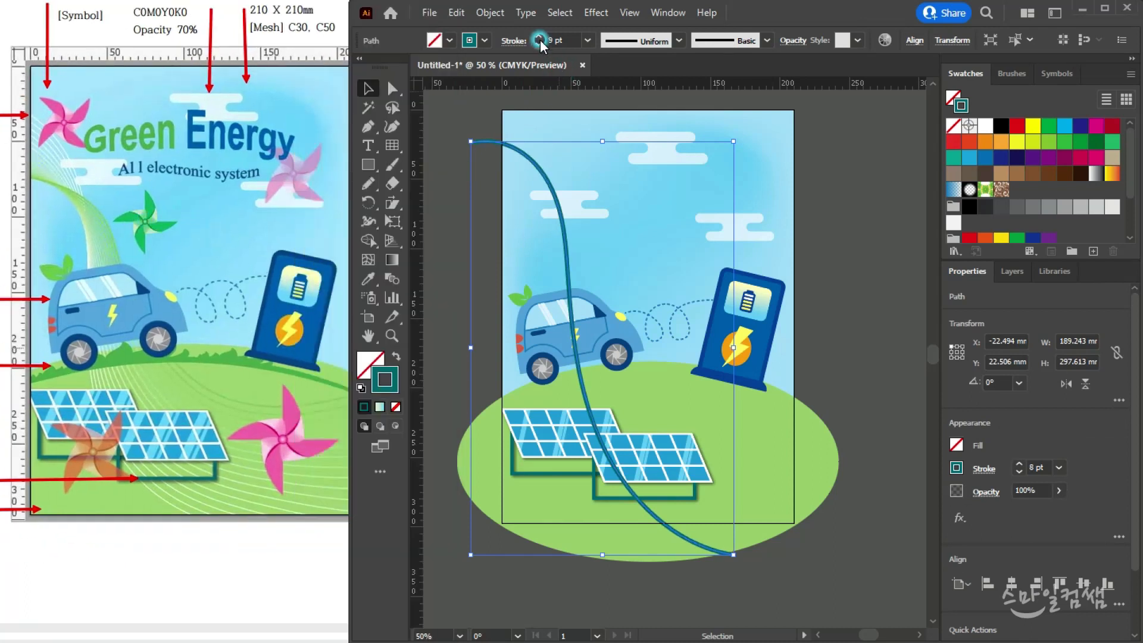
pyautogui.click(537, 44)
pyautogui.click(537, 44)
pyautogui.click(537, 46)
pyautogui.click(537, 45)
pyautogui.click(537, 46)
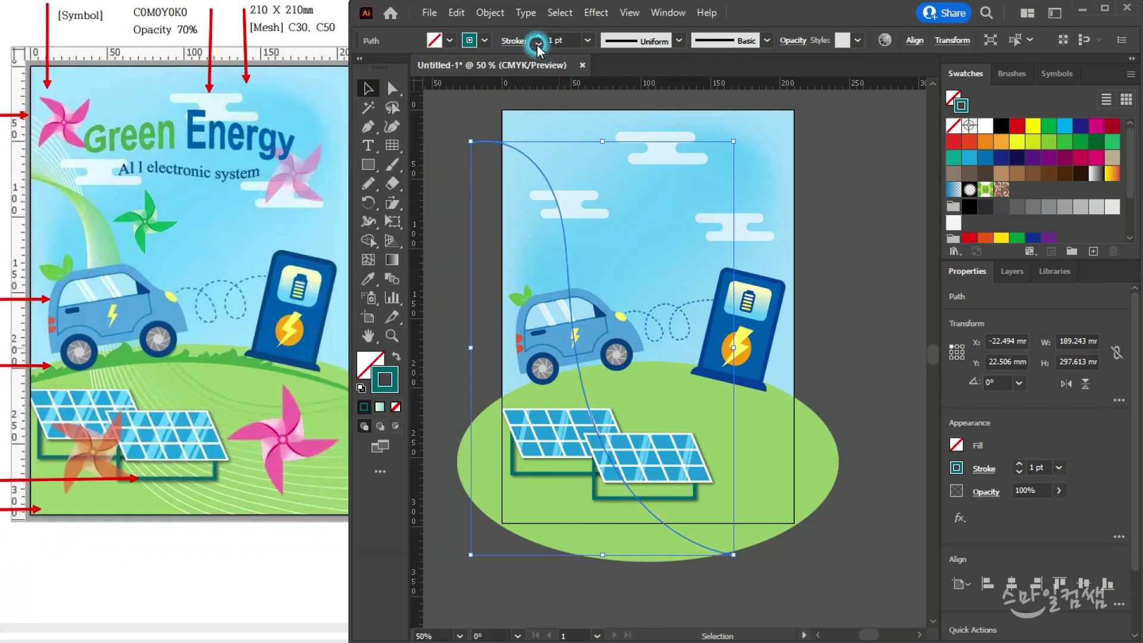
# Change the tall curve's stroke colour to white and deselect it.
pyautogui.click(465, 43)
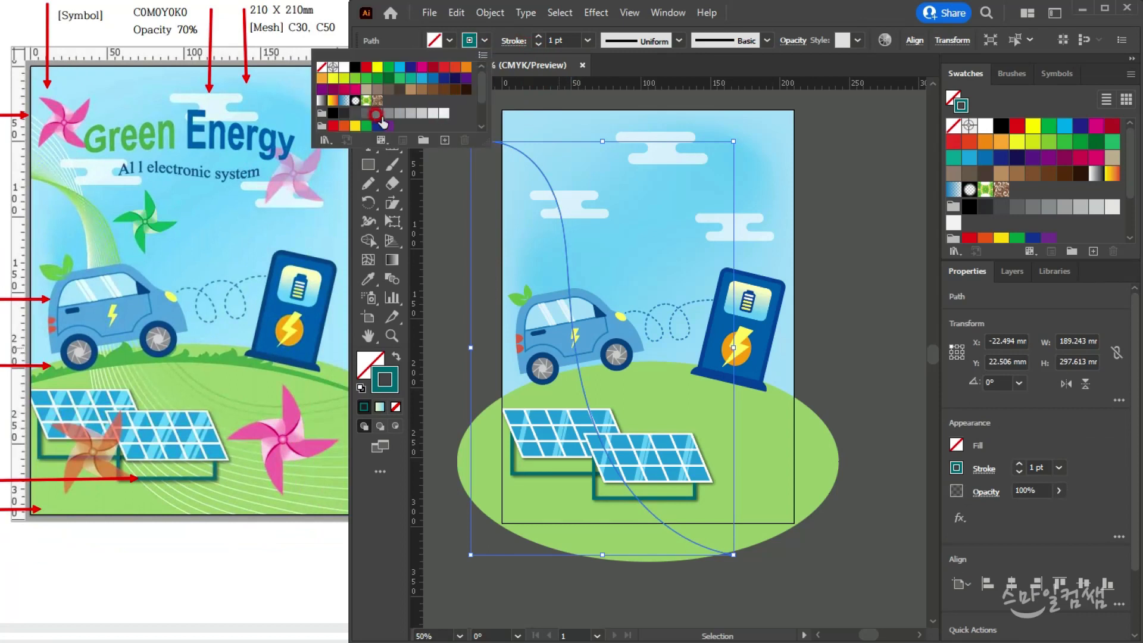
pyautogui.click(342, 67)
pyautogui.click(848, 192)
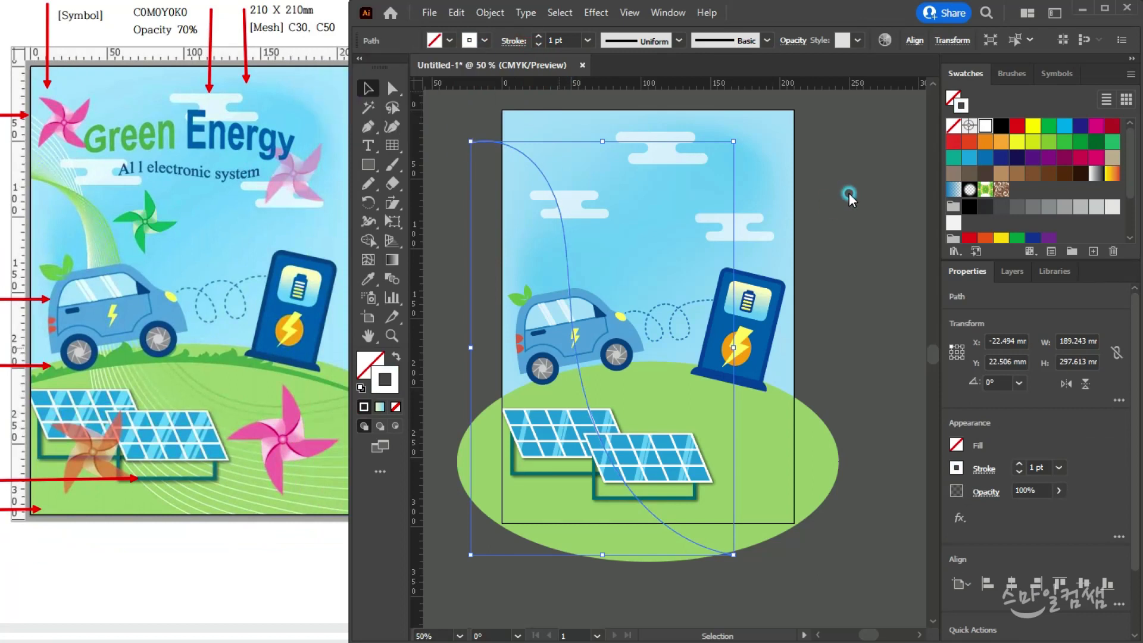
pyautogui.click(855, 220)
# Draw a second pencil curve about 269 mm wide and 151 mm high from the left of the artboard, through the car, rising past the right edge.
pyautogui.click(368, 126)
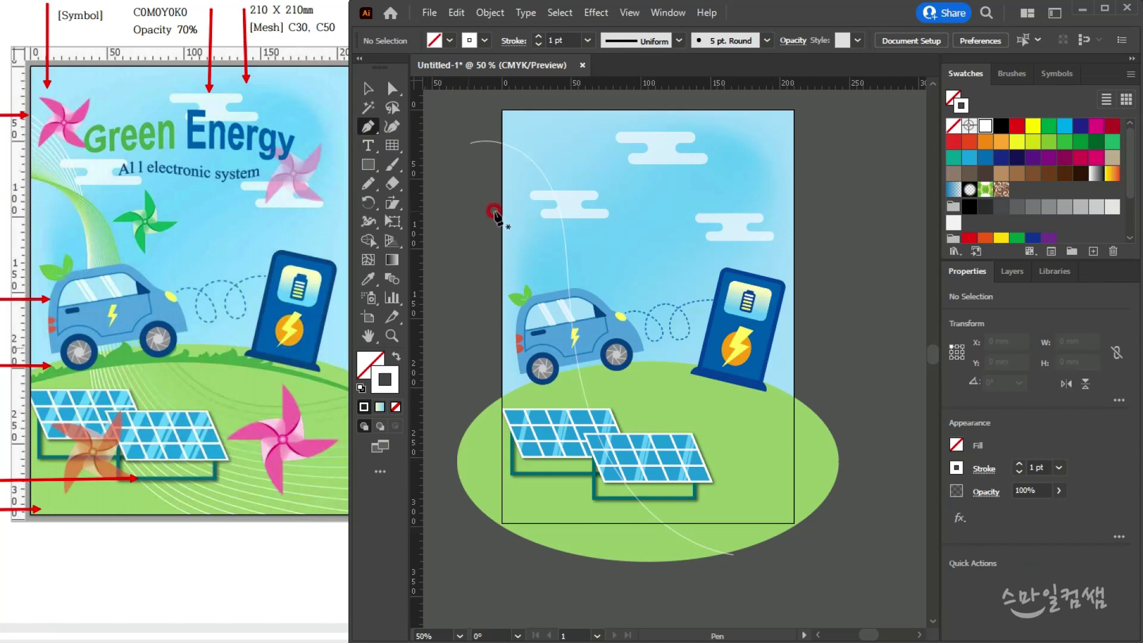
pyautogui.press('ctrl')
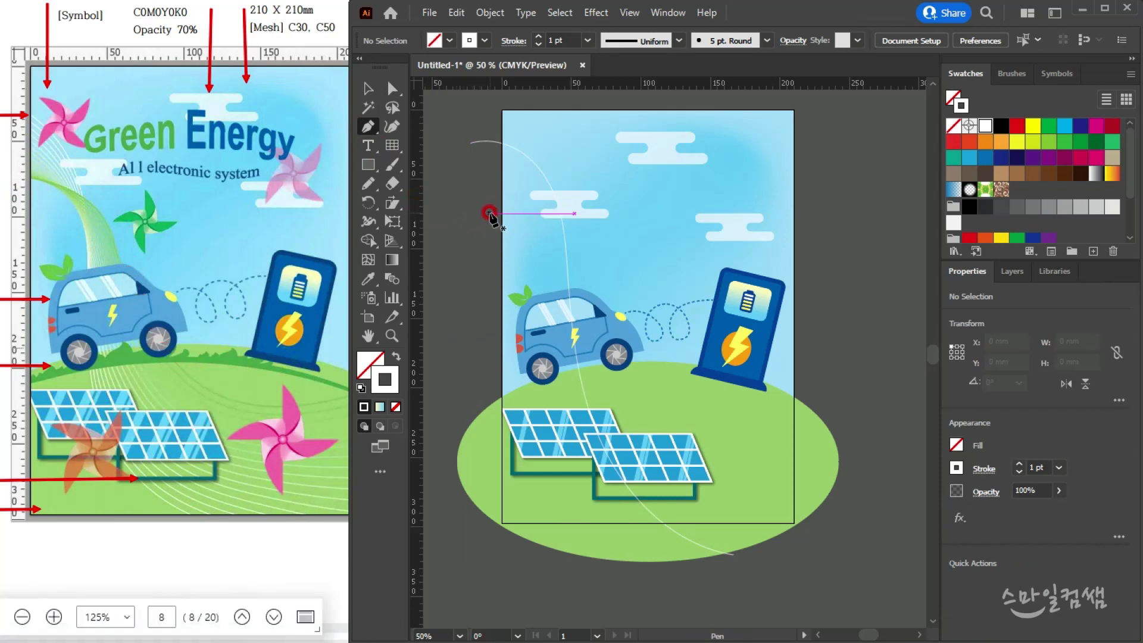
pyautogui.click(371, 186)
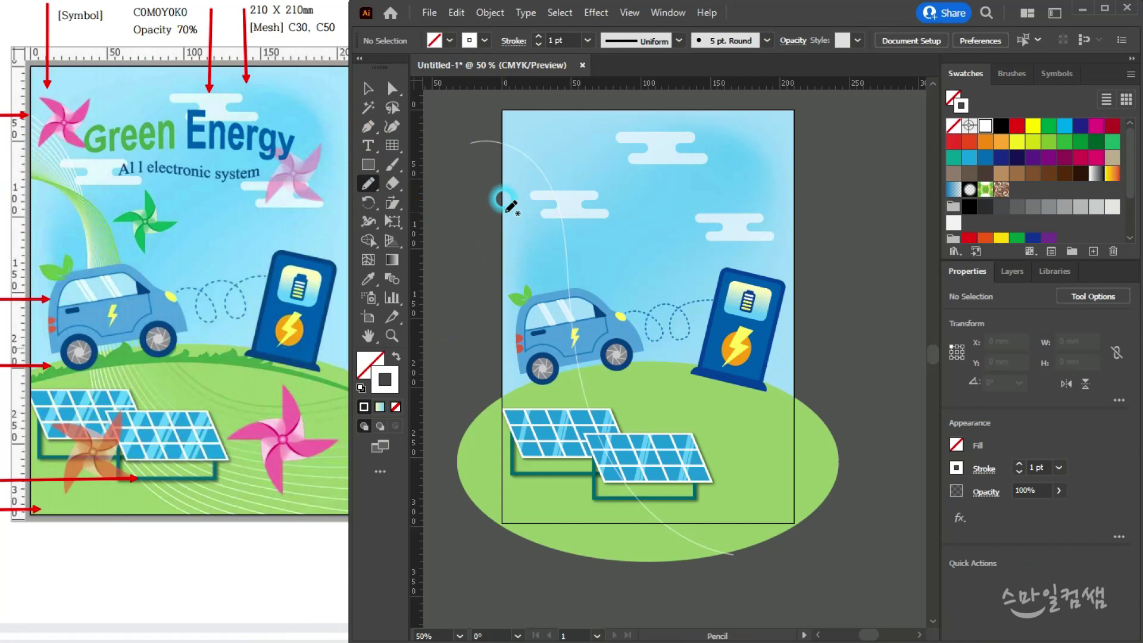
pyautogui.moveTo(484, 211); pyautogui.dragTo(511, 211)
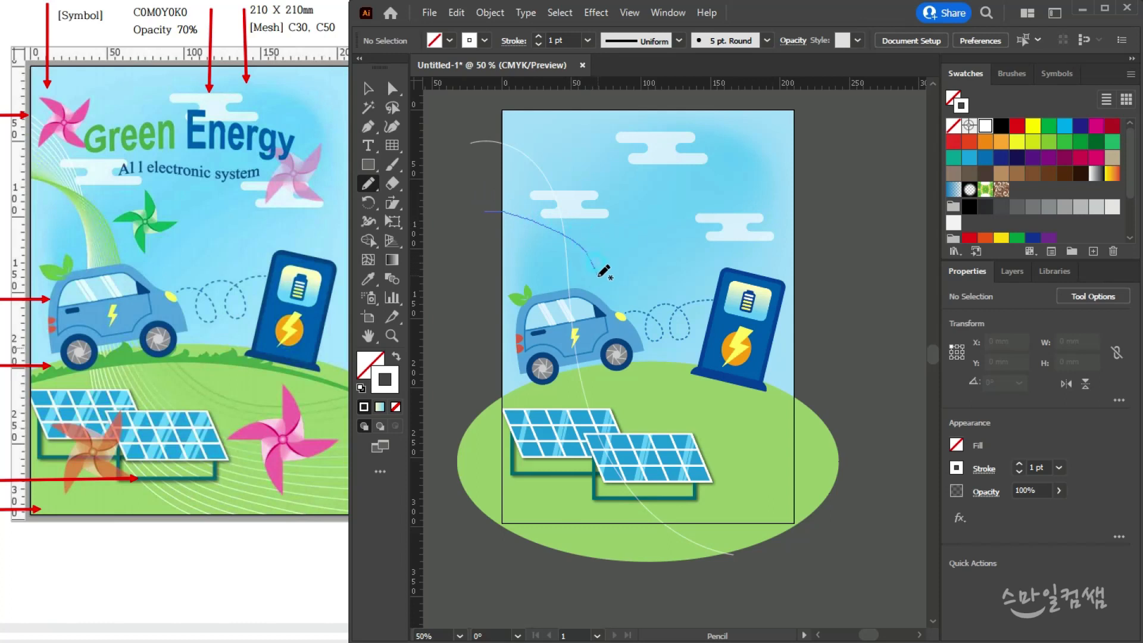
pyautogui.moveTo(617, 324); pyautogui.dragTo(625, 354)
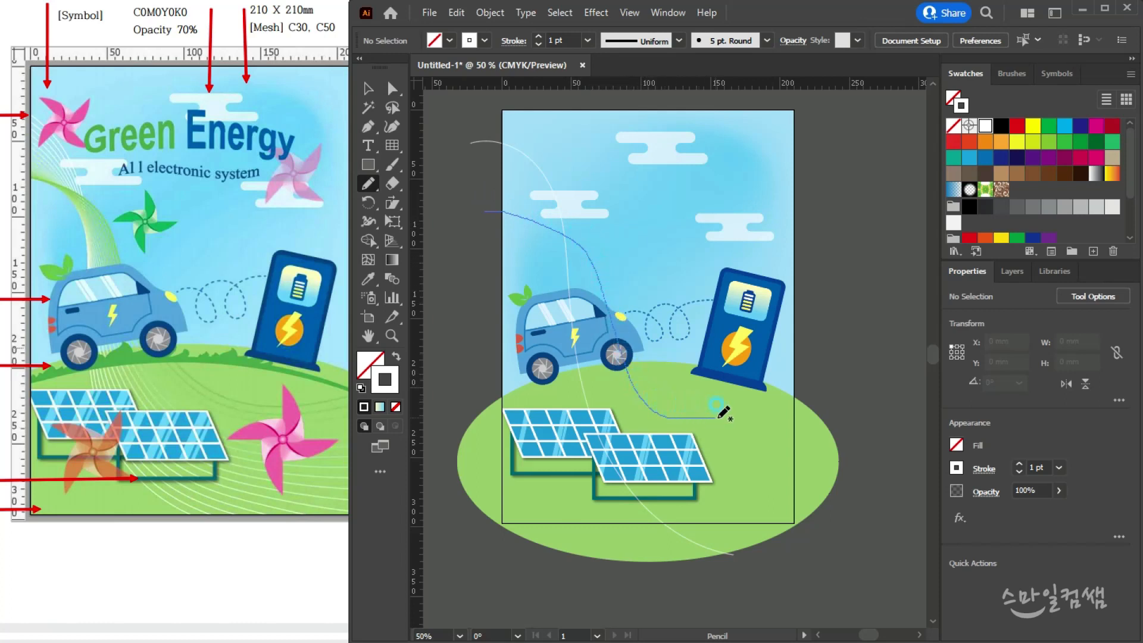
pyautogui.moveTo(774, 412); pyautogui.dragTo(857, 372)
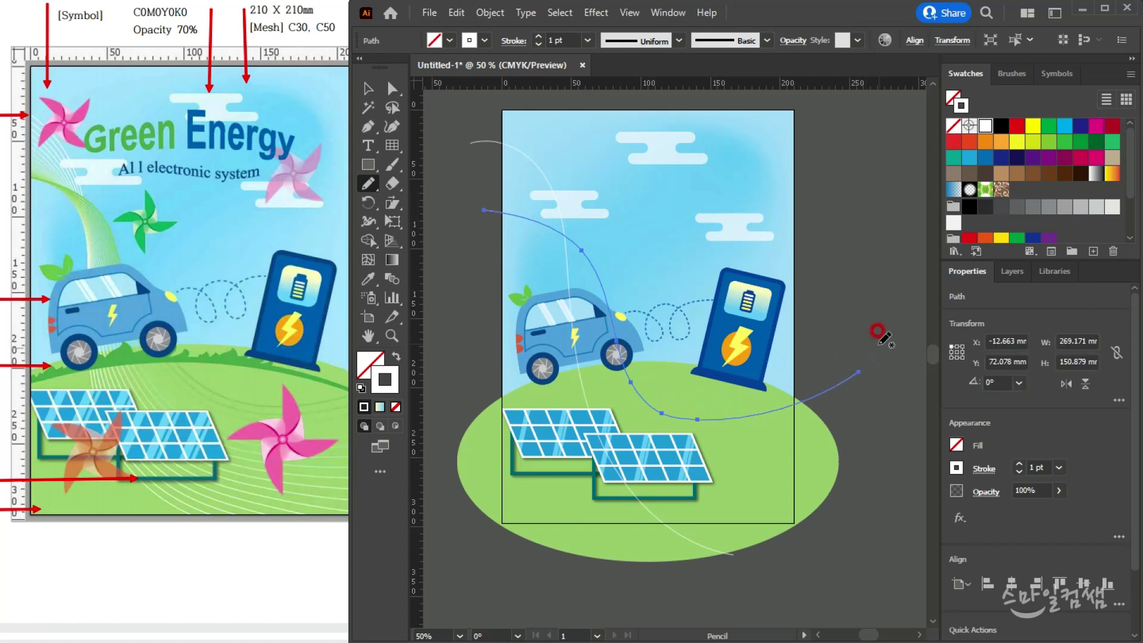
# Check the blend colours in the reference and set the second curve's stroke colour to C50 Y80.
pyautogui.press('v')
pyautogui.moveTo(88, 213)
pyautogui.mouseDown()
pyautogui.moveTo(226, 206)
pyautogui.moveTo(213, 212)
pyautogui.mouseUp()
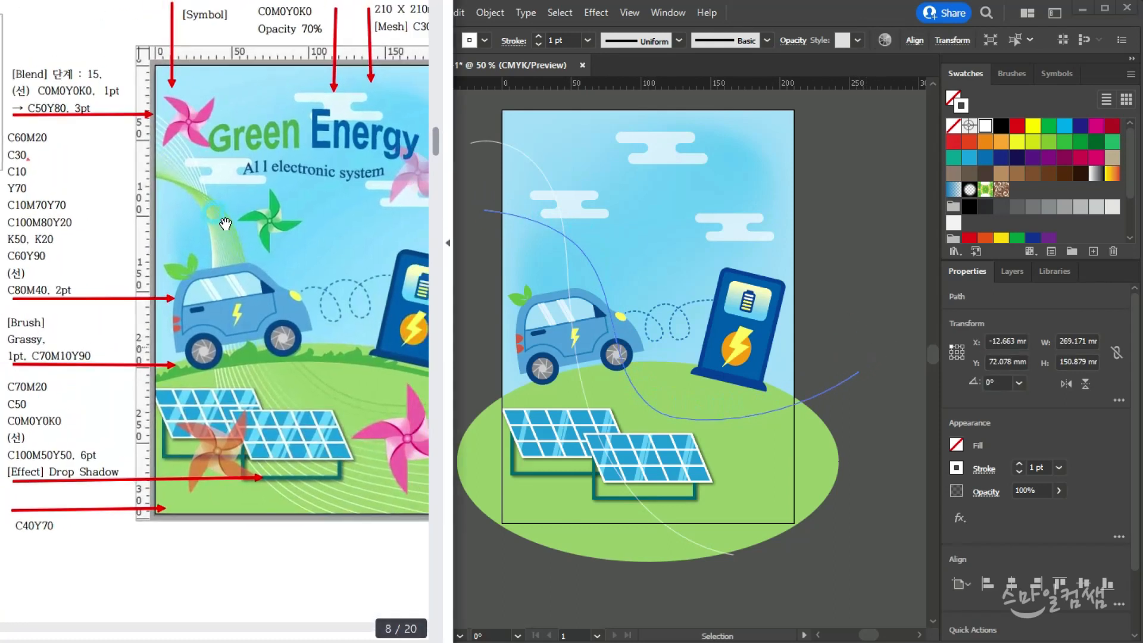
pyautogui.moveTo(284, 222); pyautogui.dragTo(159, 234)
pyautogui.click(532, 71)
pyautogui.click(778, 25)
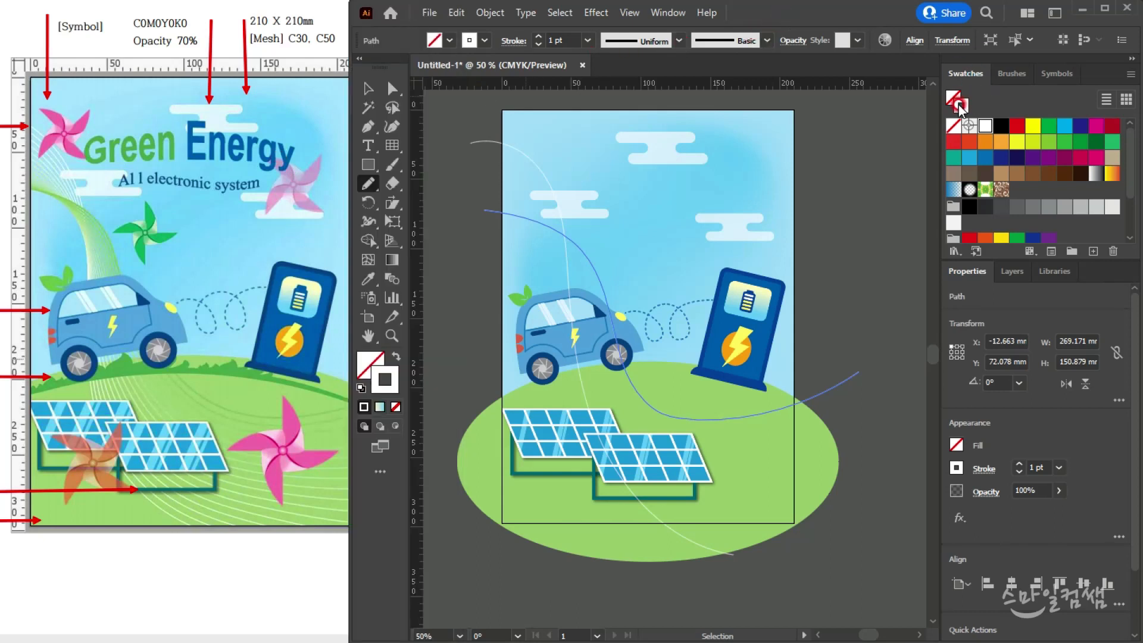
pyautogui.doubleClick(952, 97)
pyautogui.click(877, 290)
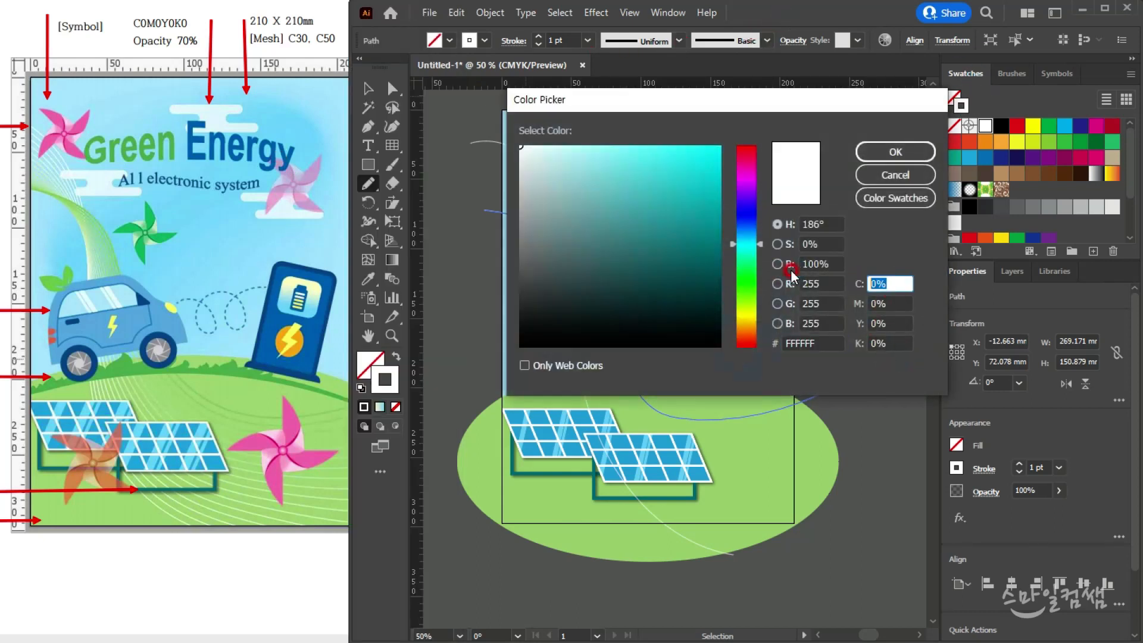
pyautogui.write('50')
pyautogui.press('Tab')
pyautogui.press('Tab')
pyautogui.write('80')
pyautogui.press('Return')
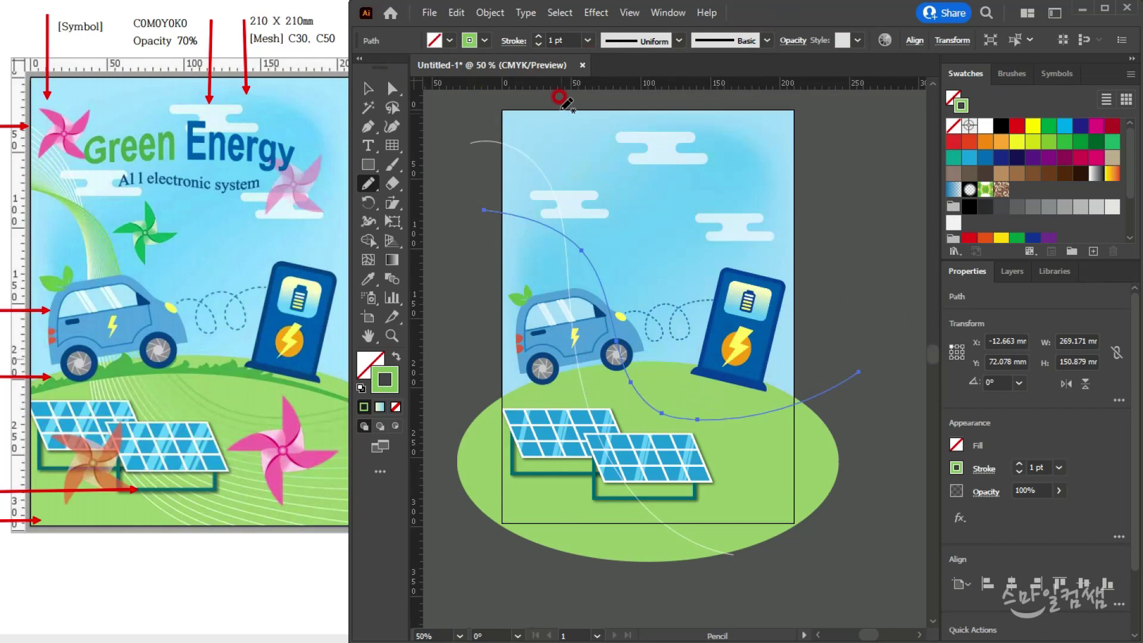
# Increase the green curve's stroke weight to 3 pt and deselect it.
pyautogui.click(540, 37)
pyautogui.click(539, 37)
pyautogui.click(367, 88)
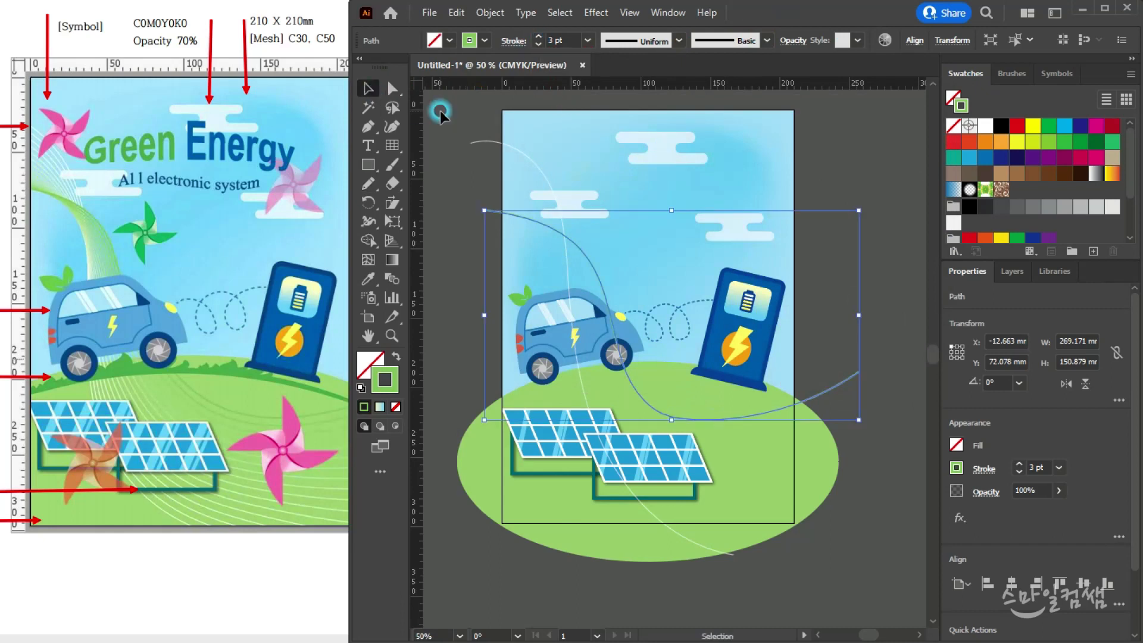
pyautogui.click(862, 267)
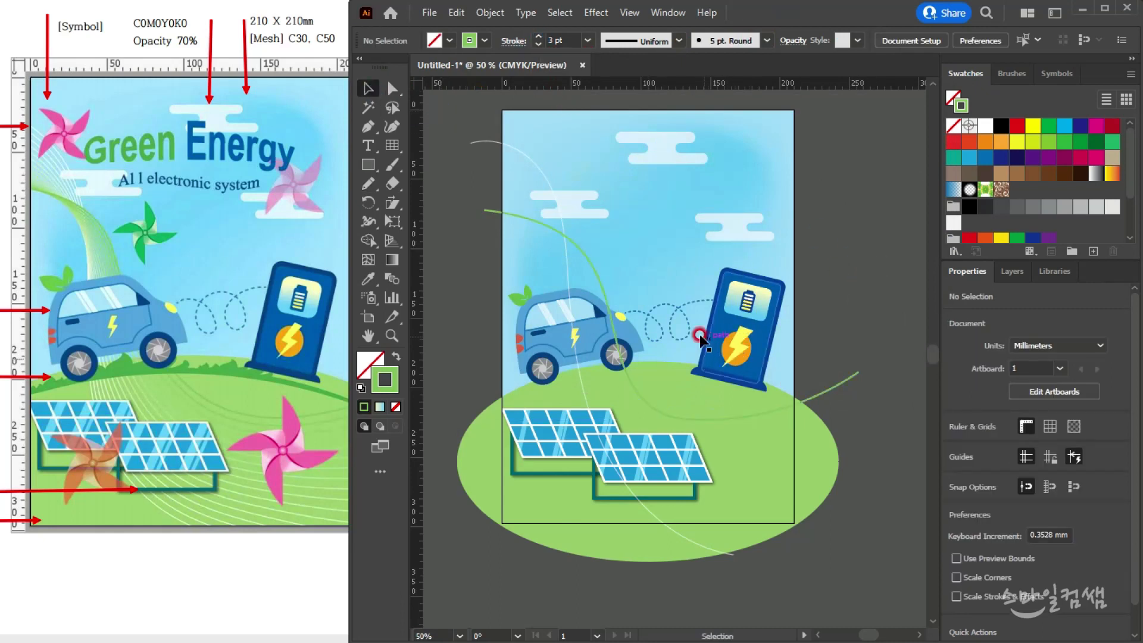
# Select the white and green curves together and make a blend between them.
pyautogui.moveTo(478, 175); pyautogui.dragTo(492, 237)
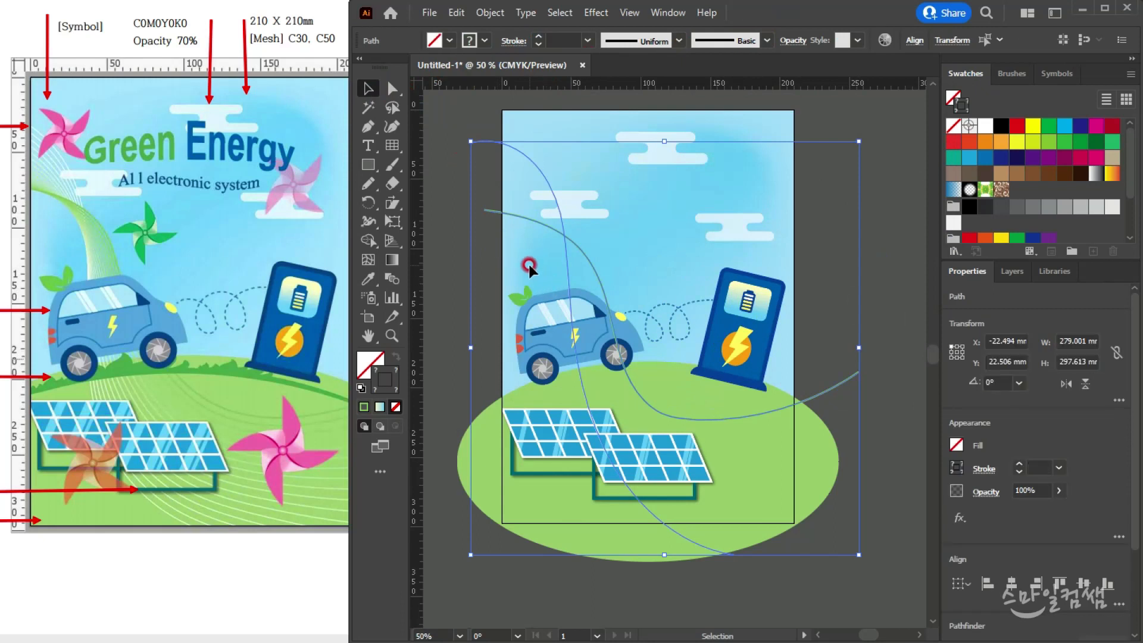
pyautogui.click(488, 11)
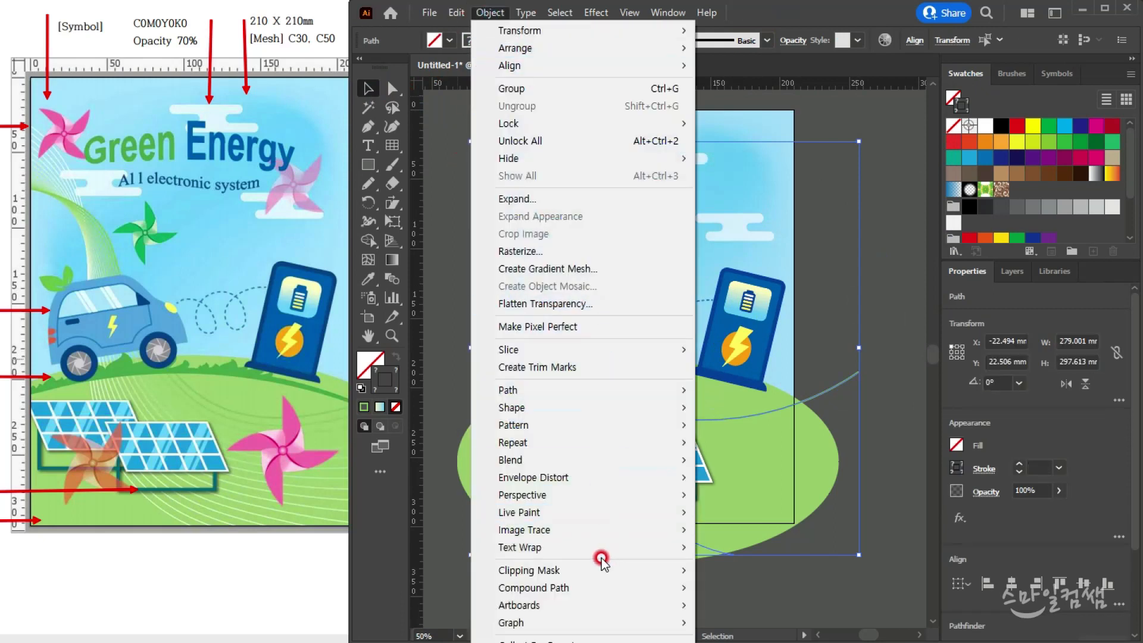
pyautogui.moveTo(595, 464)
pyautogui.click(732, 462)
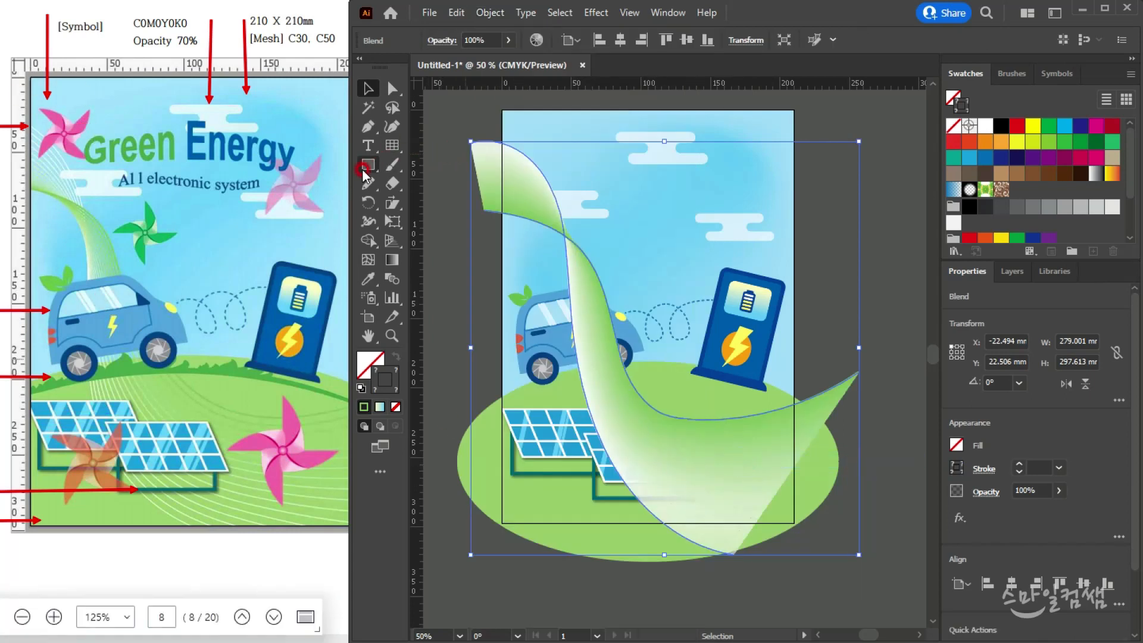
# Set the blend's spacing to 15 specified steps and deselect it.
pyautogui.click(397, 284)
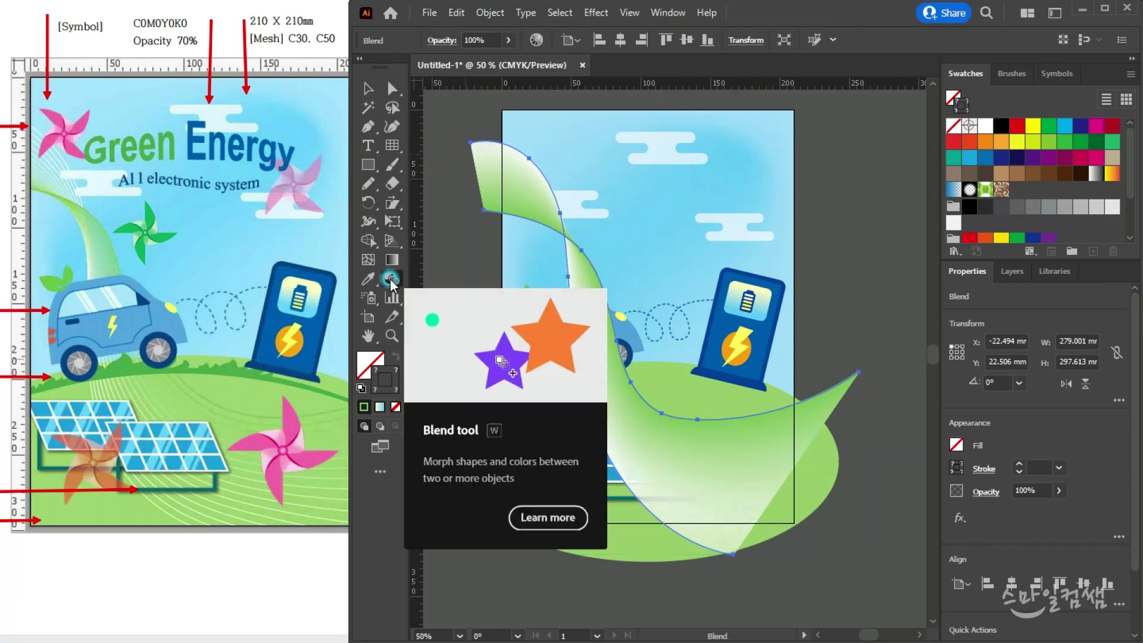
pyautogui.doubleClick(392, 281)
pyautogui.moveTo(391, 159); pyautogui.dragTo(655, 132)
pyautogui.click(618, 167)
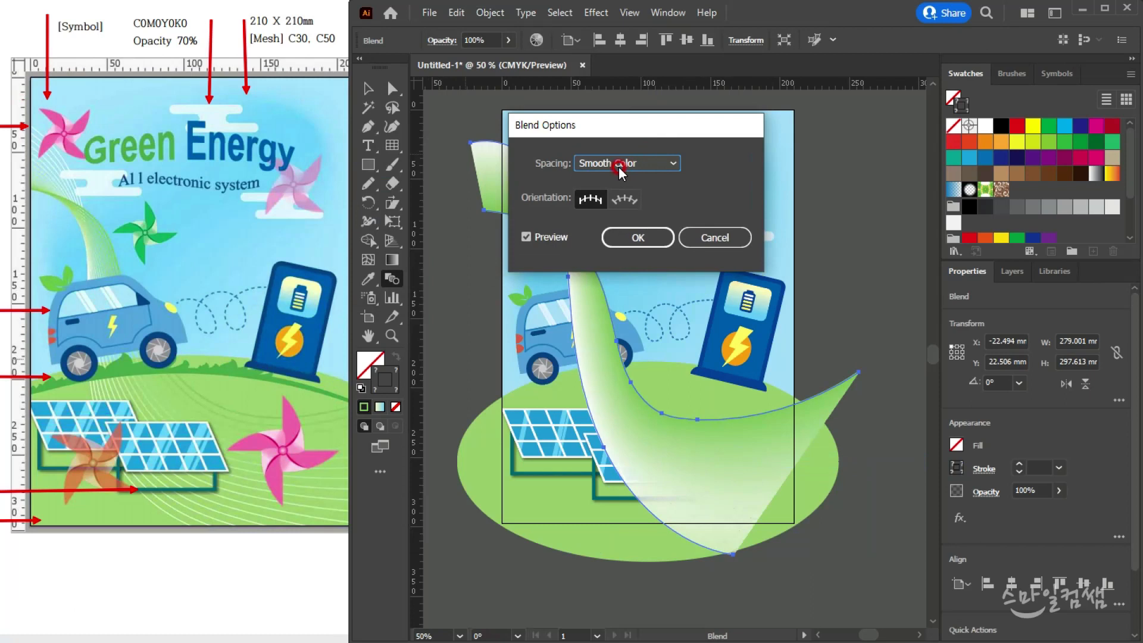
pyautogui.click(616, 194)
pyautogui.doubleClick(707, 162)
pyautogui.write('15')
pyautogui.press('Return')
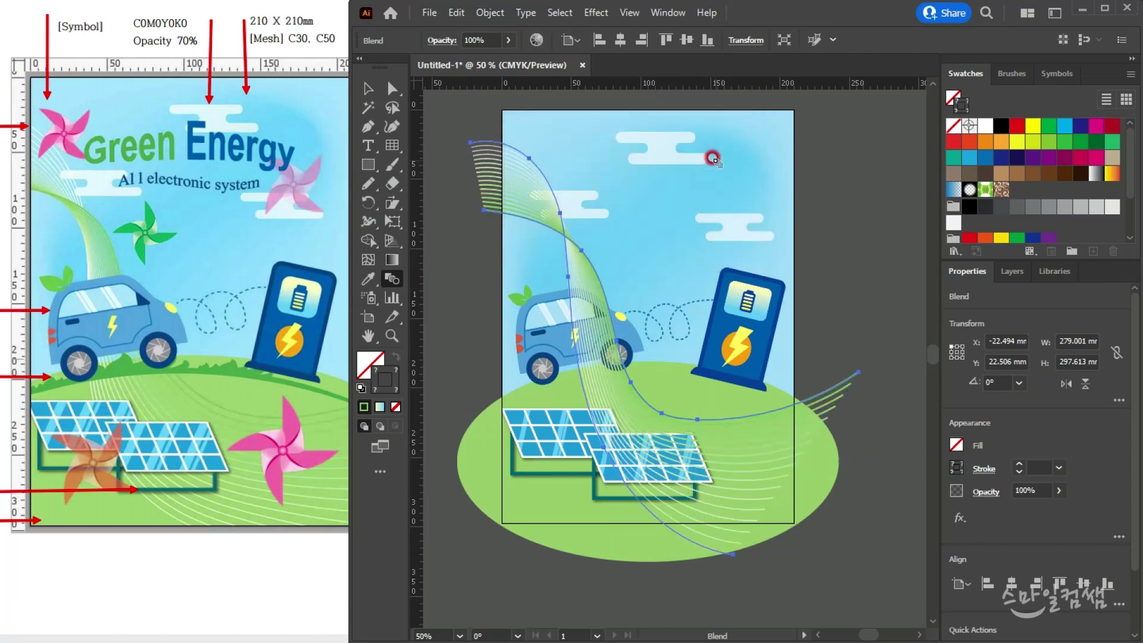
pyautogui.click(368, 88)
pyautogui.click(873, 280)
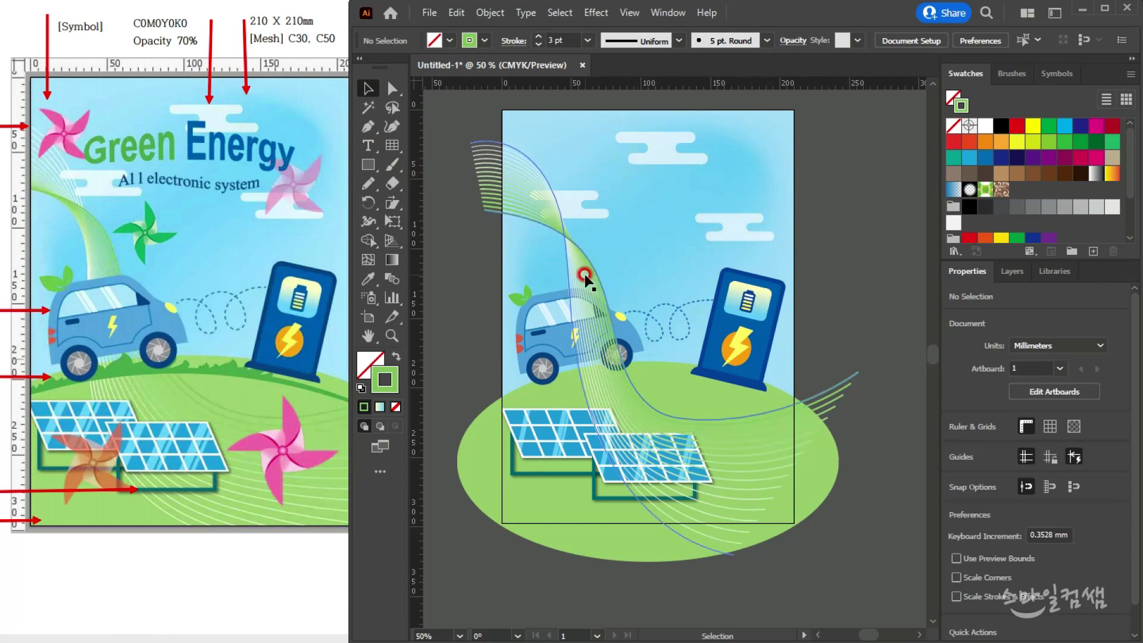
# Shift the blend about 4 mm to the left and reshape the green curve's starting segment into a rounder arch.
pyautogui.moveTo(584, 274); pyautogui.dragTo(578, 273)
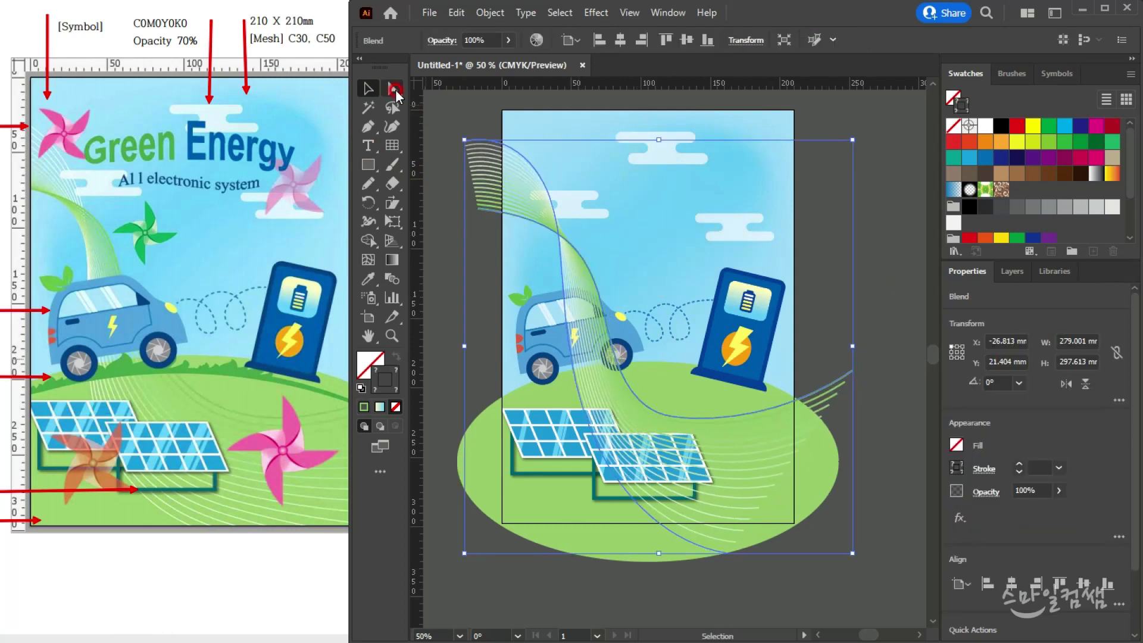
pyautogui.click(393, 89)
pyautogui.scroll(1, 481, 213)
pyautogui.scroll(2, 480, 213)
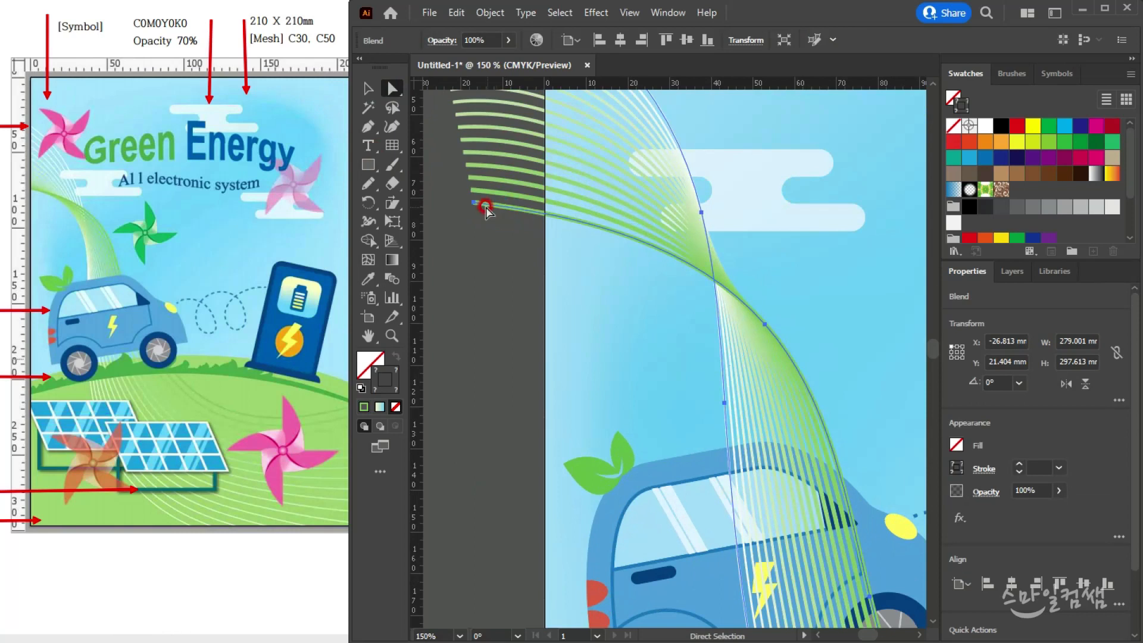
pyautogui.moveTo(475, 204); pyautogui.dragTo(471, 204)
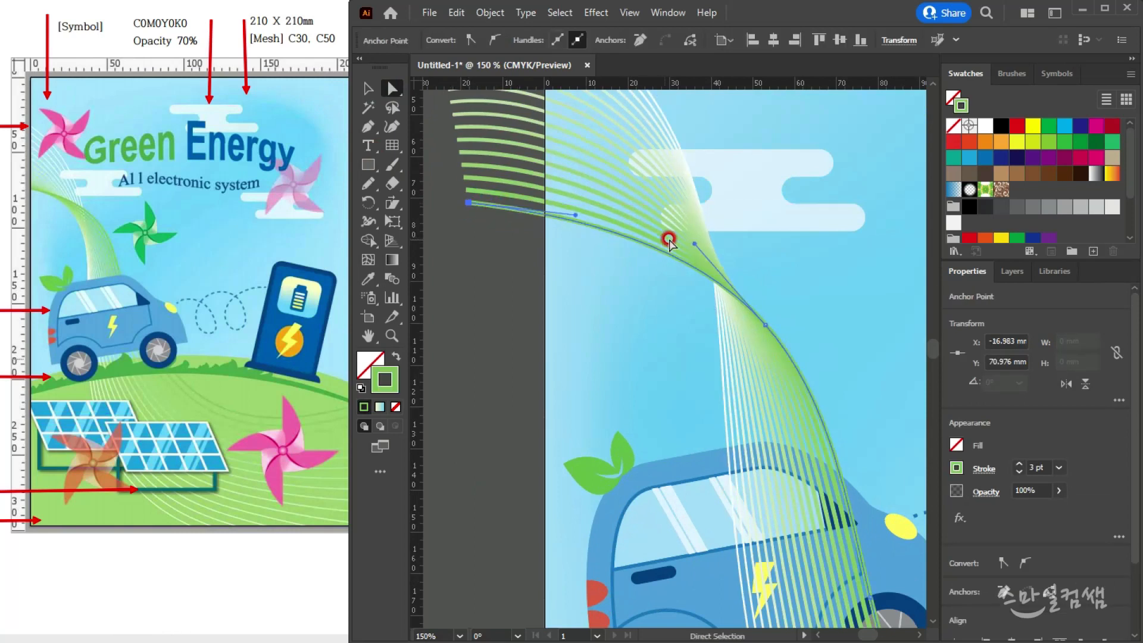
pyautogui.moveTo(696, 244); pyautogui.dragTo(690, 194)
pyautogui.moveTo(576, 219); pyautogui.dragTo(592, 194)
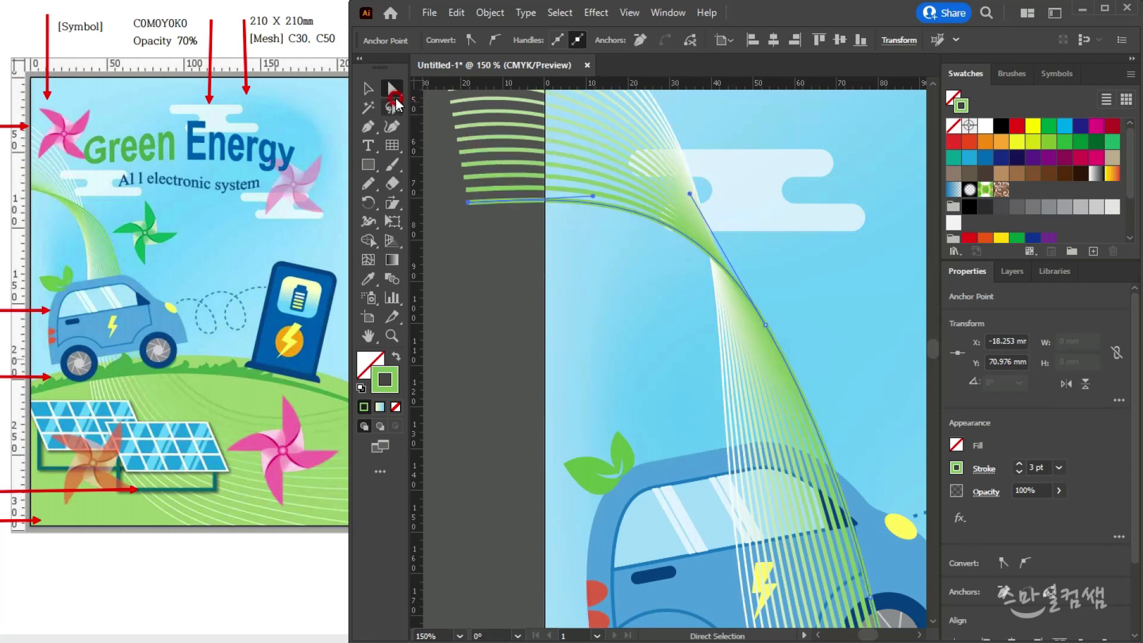
# Adjust the direction handles at the start of the white curve to reshape its upper arch, and deselect it.
pyautogui.scroll(-3, 608, 291)
pyautogui.moveTo(653, 332); pyautogui.dragTo(603, 331)
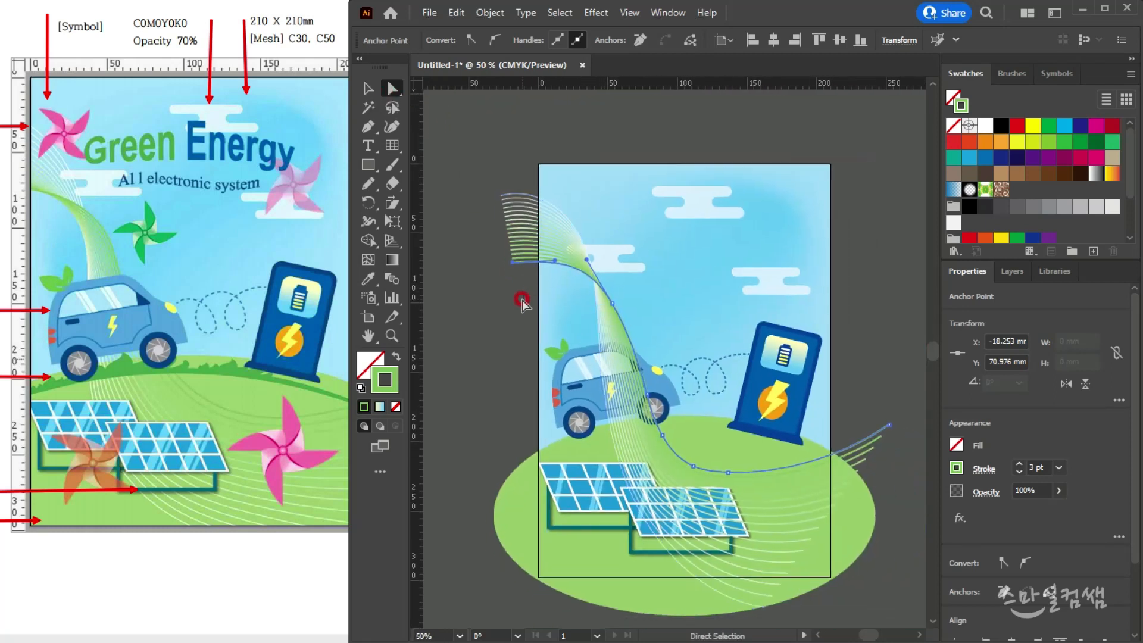
pyautogui.scroll(2, 522, 301)
pyautogui.moveTo(603, 240); pyautogui.dragTo(619, 311)
pyautogui.click(494, 167)
pyautogui.click(495, 166)
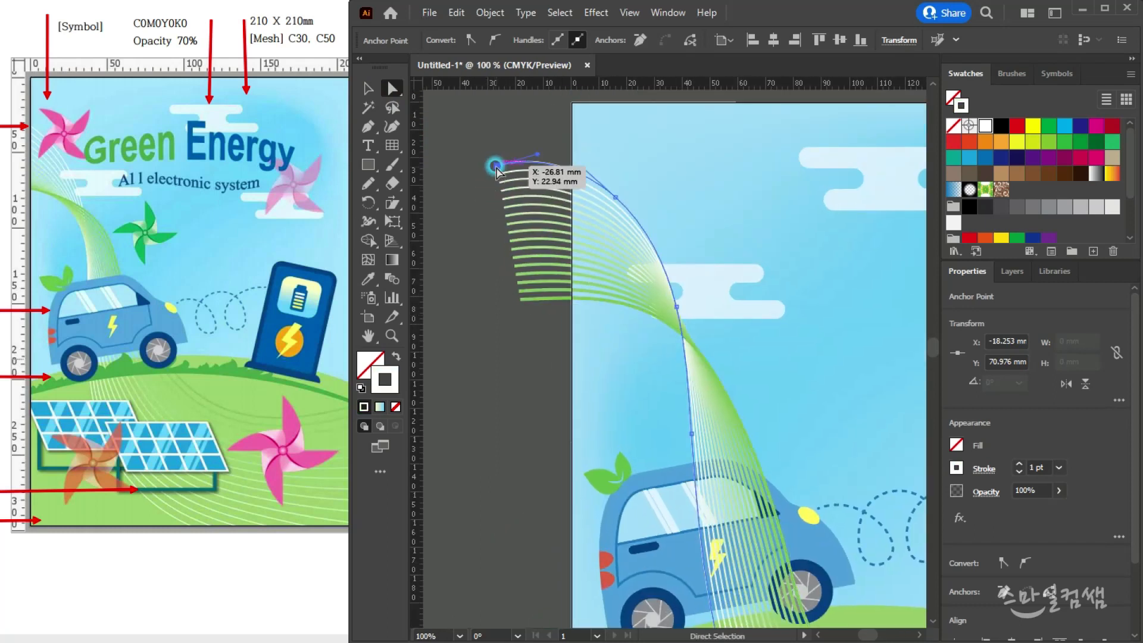
pyautogui.moveTo(539, 152); pyautogui.dragTo(500, 151)
pyautogui.moveTo(575, 128); pyautogui.dragTo(567, 169)
pyautogui.click(370, 90)
pyautogui.click(505, 462)
# Bring the car and both solar panels to the front, over the blended lines, and deselect them.
pyautogui.scroll(-2, 705, 468)
pyautogui.moveTo(820, 488); pyautogui.dragTo(694, 230)
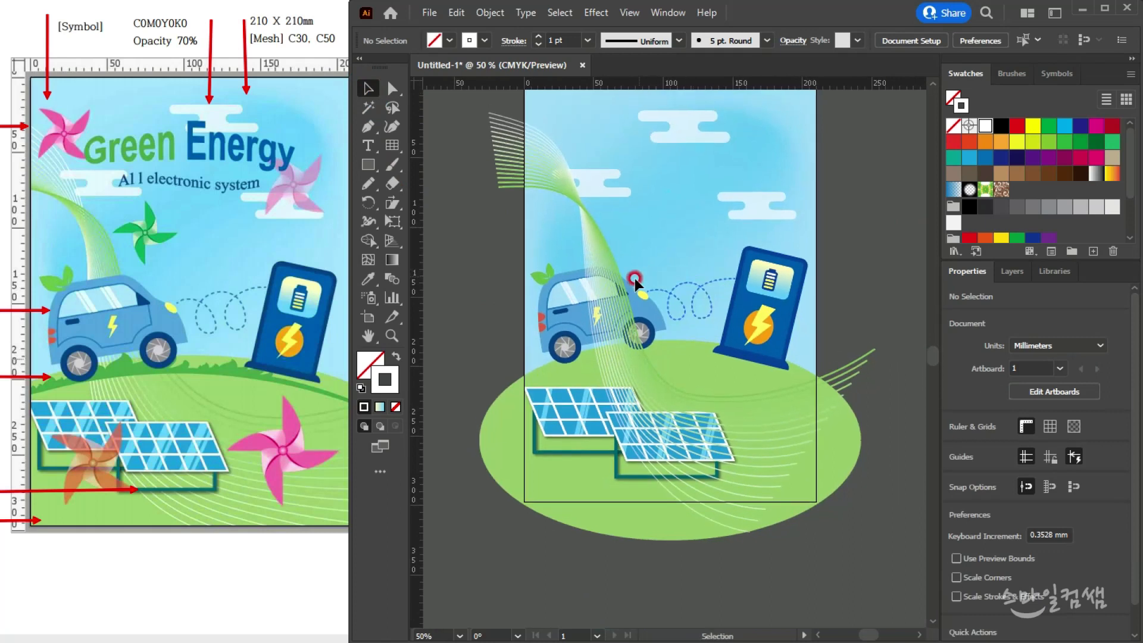
pyautogui.click(547, 319)
pyautogui.click(596, 466)
pyautogui.keyDown('shift'); pyautogui.click(617, 473); pyautogui.keyUp('shift')
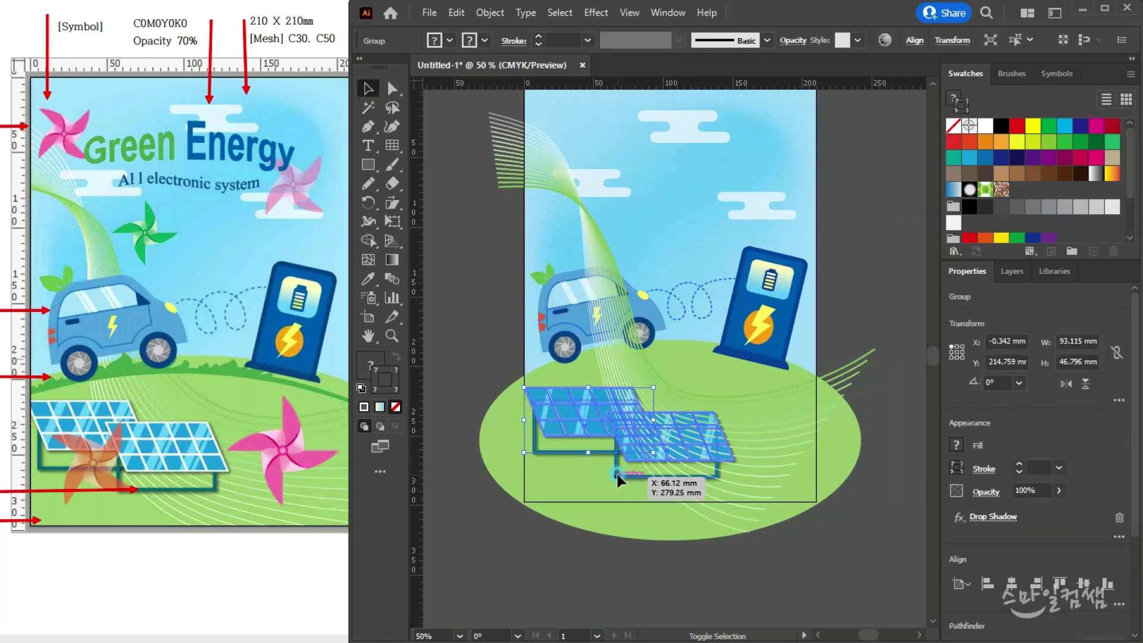
pyautogui.keyDown('shift'); pyautogui.click(552, 312); pyautogui.keyUp('shift')
pyautogui.hotkey('ctrl', 'shift', ']')
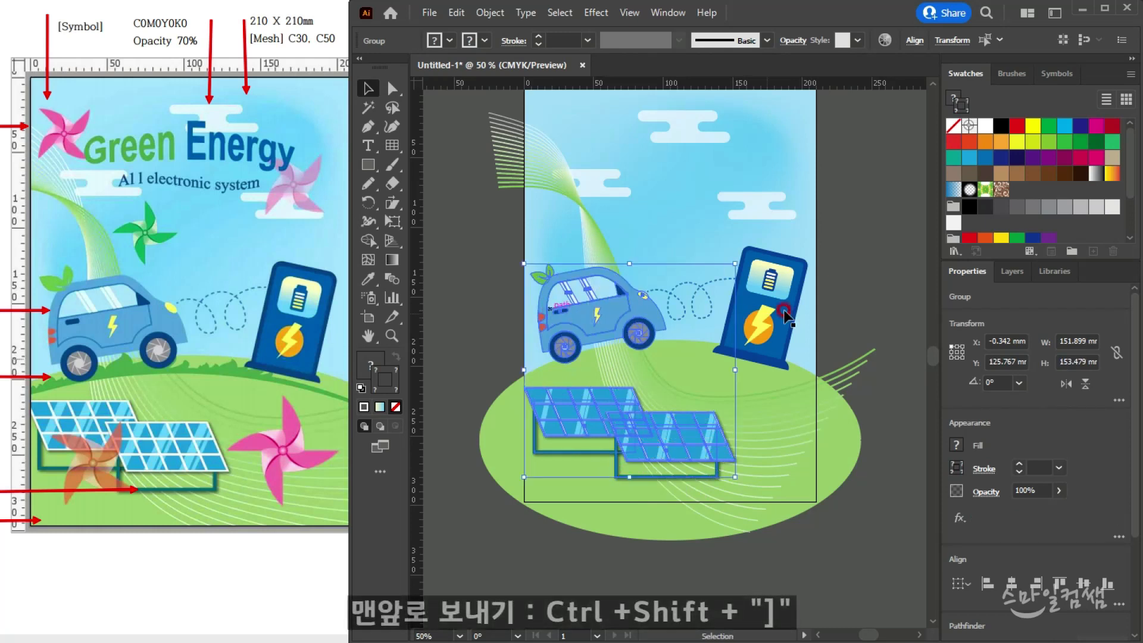
pyautogui.click(862, 293)
# Enlarge the blend to about 297 × 333 mm beyond the artboard's lower-right corner and stretch its left side farther outward.
pyautogui.click(797, 443)
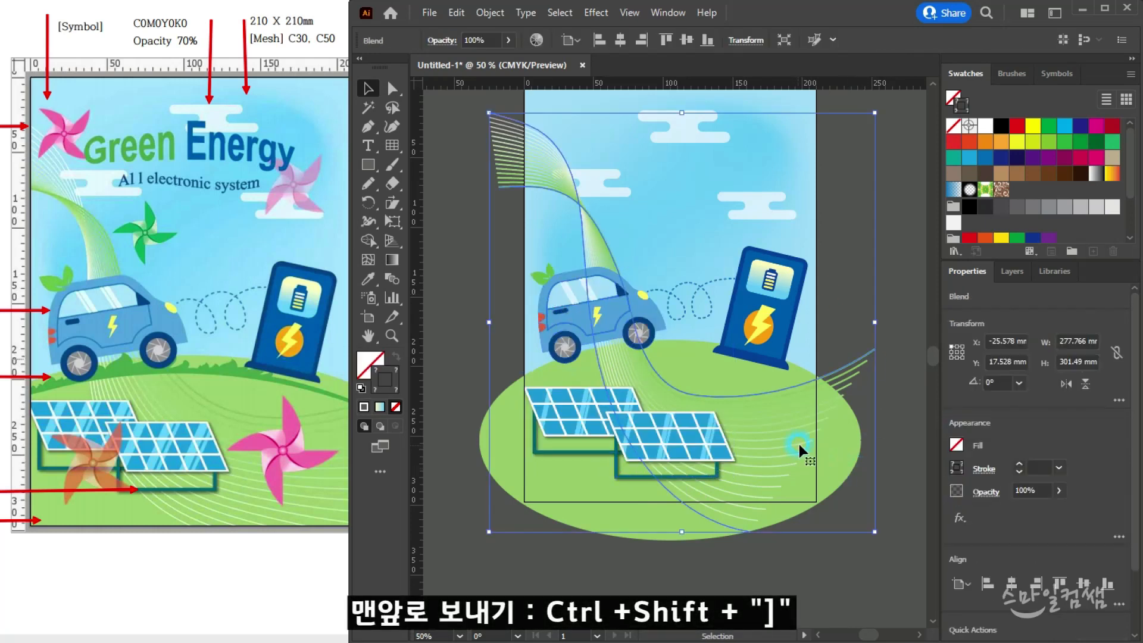
pyautogui.hotkey('ctrl', 'shift', ']')
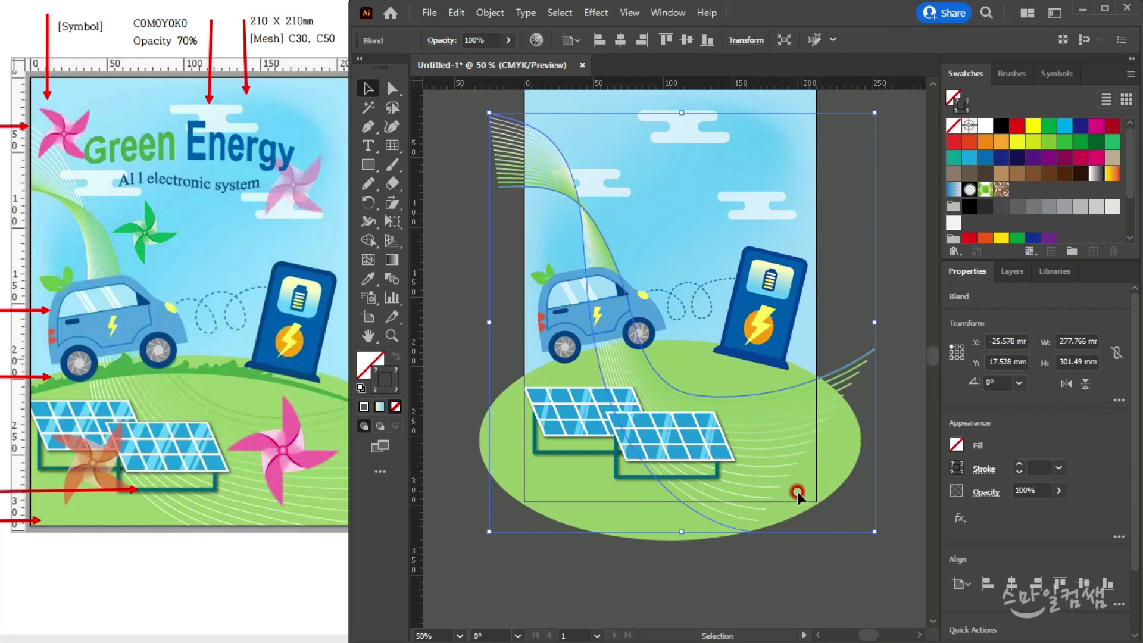
pyautogui.scroll(-3, 774, 404)
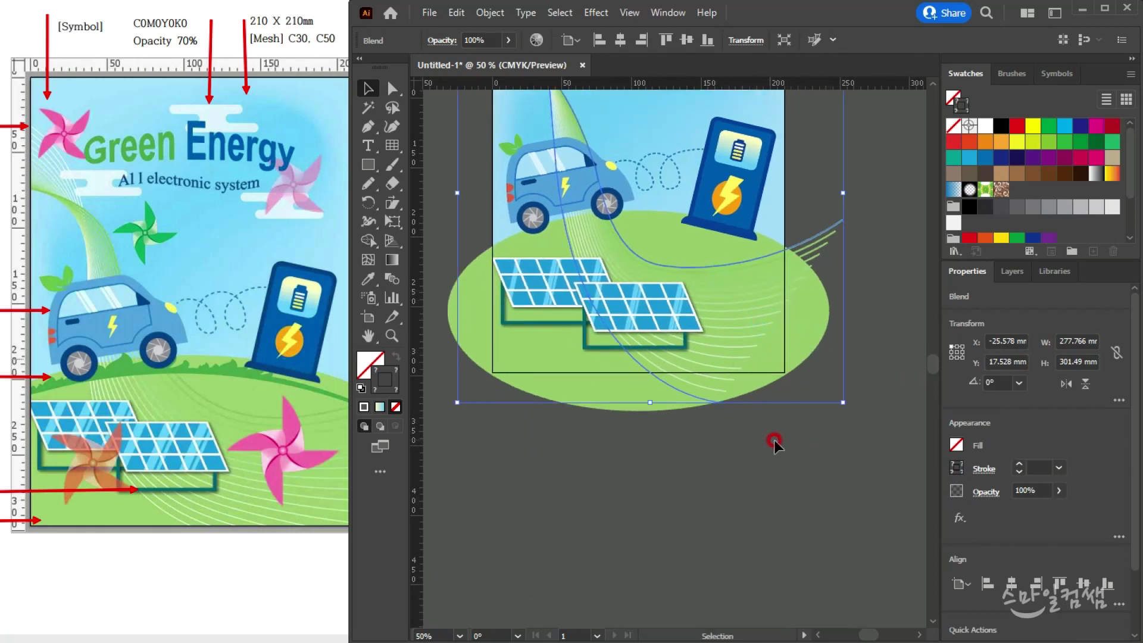
pyautogui.moveTo(839, 403); pyautogui.dragTo(866, 443)
pyautogui.scroll(3, 673, 346)
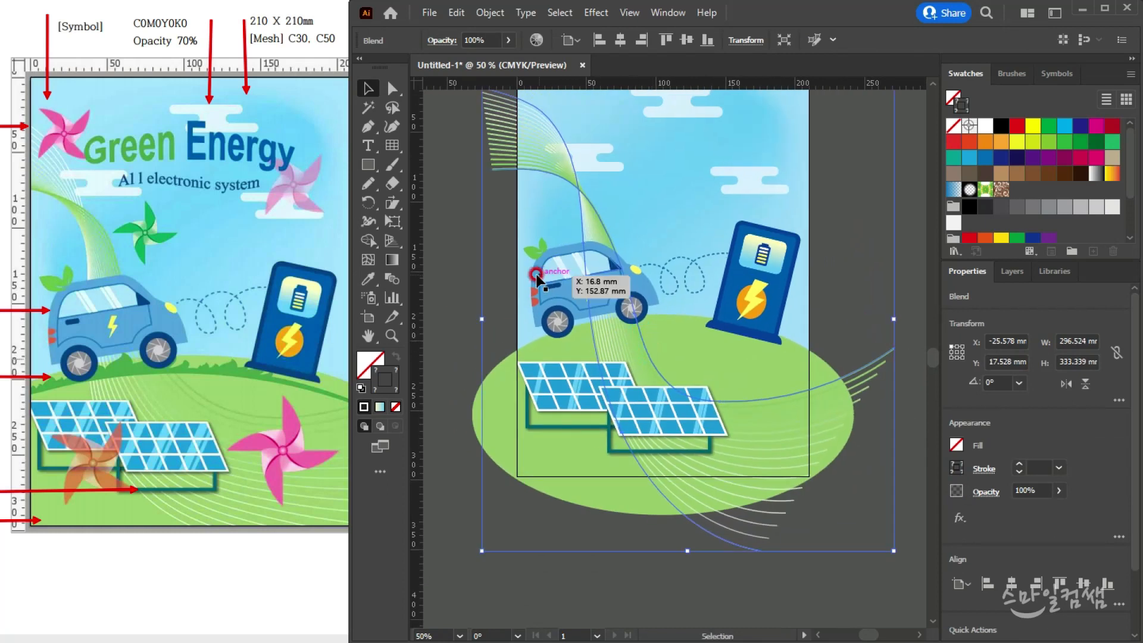
pyautogui.moveTo(476, 320); pyautogui.dragTo(459, 319)
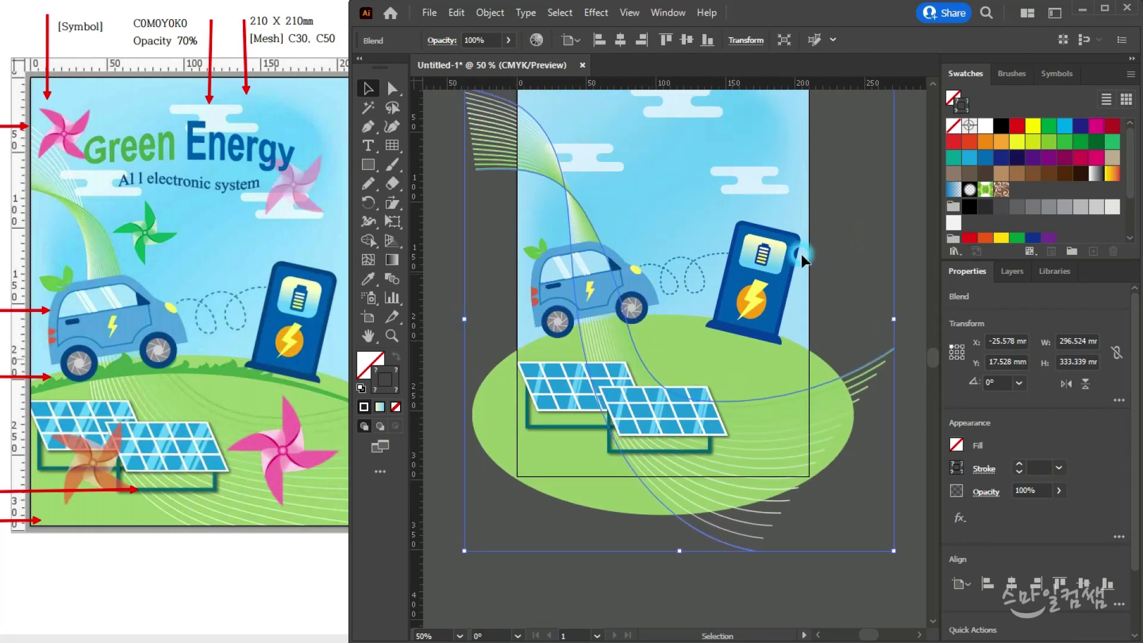
# Bring the left cloud in front of the blended lines and deselect it.
pyautogui.click(591, 165)
pyautogui.click(591, 165)
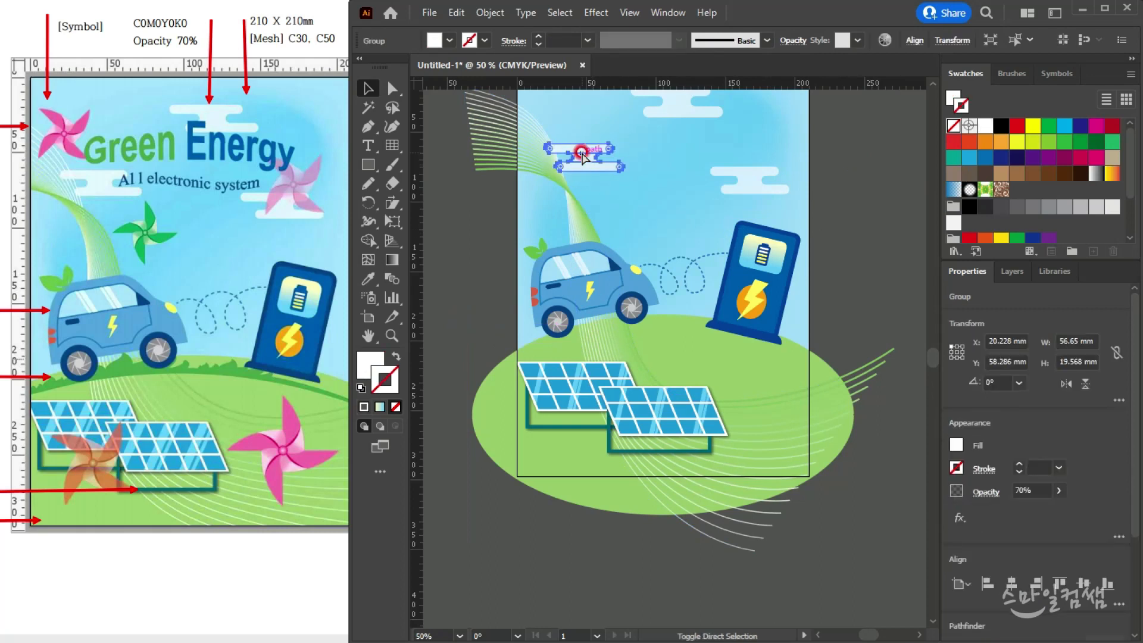
pyautogui.click(883, 214)
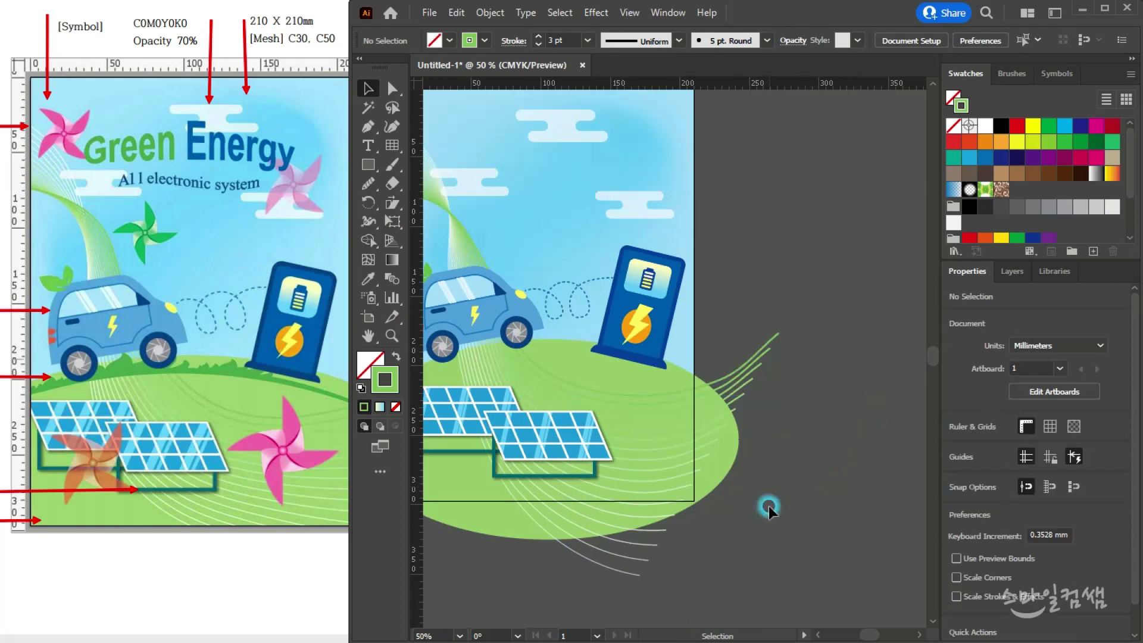
# Examine the reference sheet for the brush name, stroke weight and colour of the grass behind the hill.
pyautogui.moveTo(708, 501); pyautogui.dragTo(787, 526)
pyautogui.moveTo(619, 449); pyautogui.dragTo(667, 402)
pyautogui.scroll(2, 532, 433)
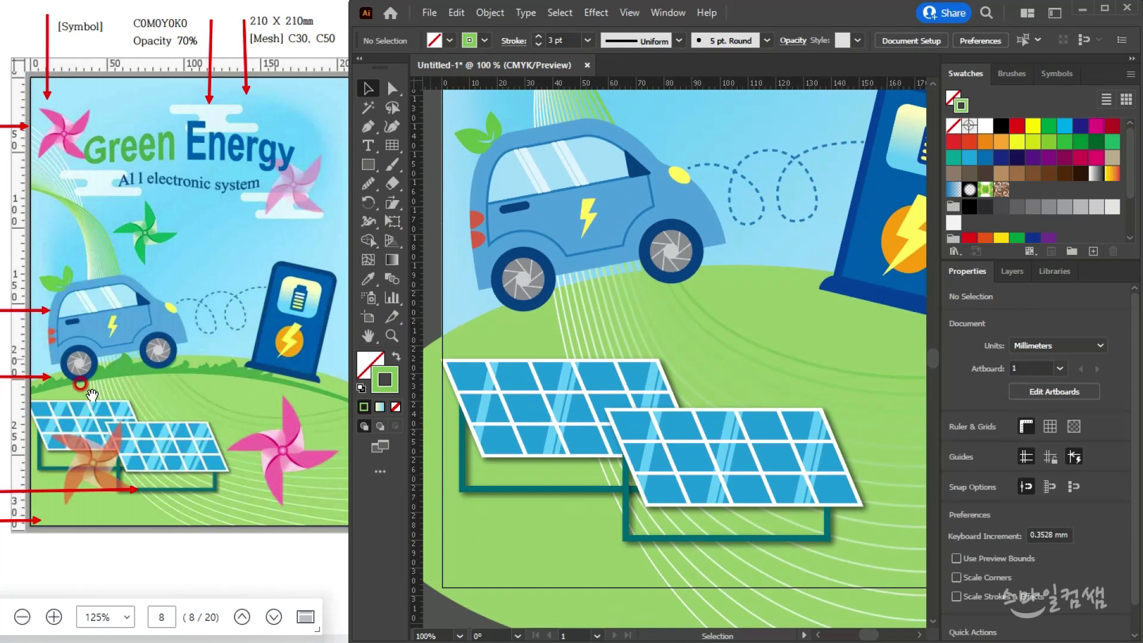
pyautogui.moveTo(65, 394); pyautogui.dragTo(186, 393)
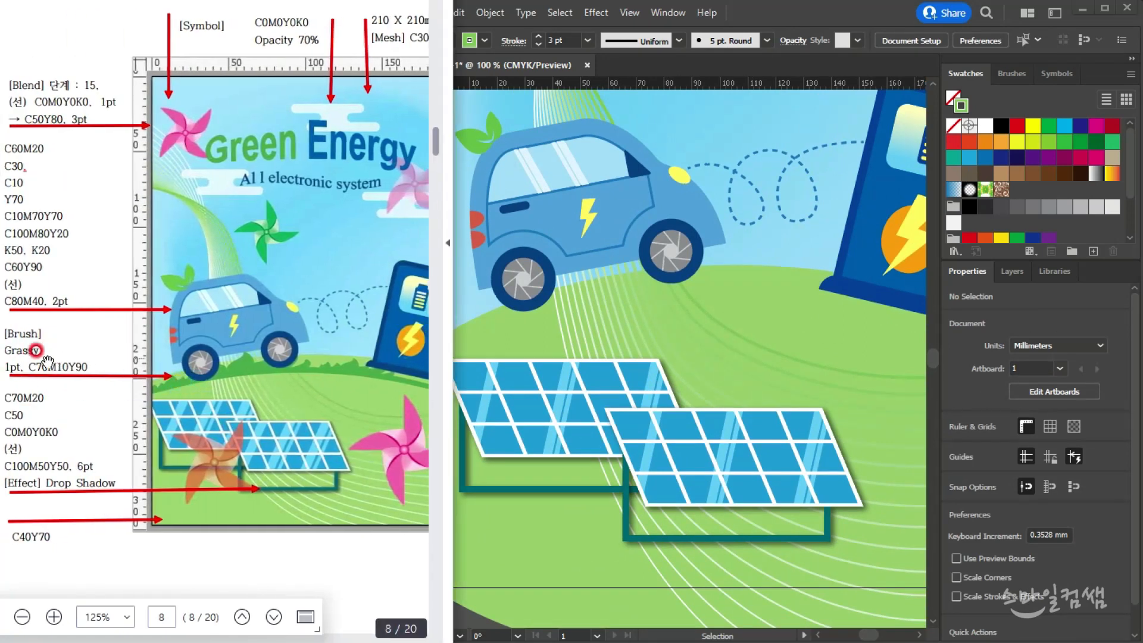
pyautogui.moveTo(309, 402); pyautogui.dragTo(201, 403)
pyautogui.click(820, 324)
pyautogui.click(776, 66)
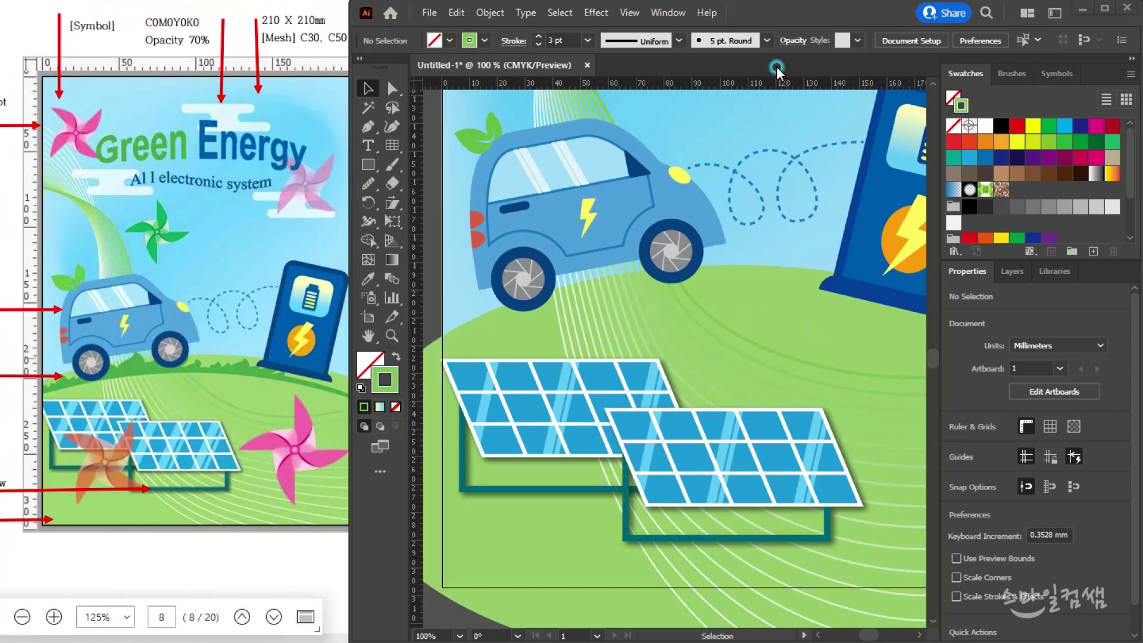
pyautogui.scroll(-1, 616, 319)
pyautogui.moveTo(595, 313); pyautogui.dragTo(558, 288)
pyautogui.scroll(1, 543, 276)
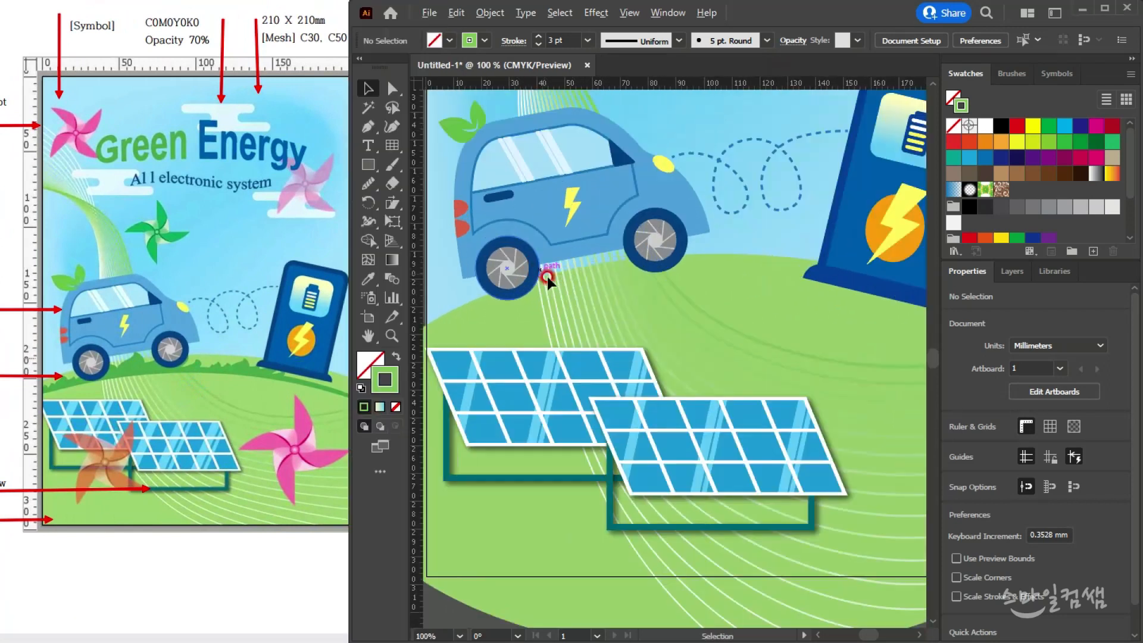
pyautogui.scroll(-1, 590, 354)
pyautogui.moveTo(591, 350); pyautogui.dragTo(613, 312)
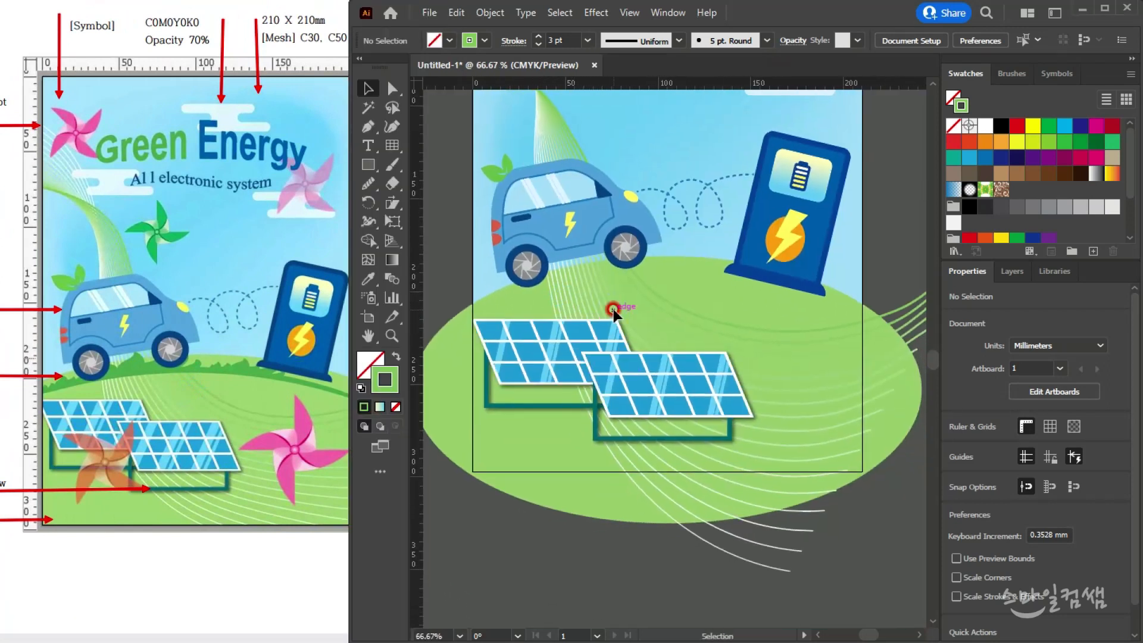
# Draw a pencil arc about 219 mm wide and 33 mm high along the hilltop, from left of the artboard to its right edge.
pyautogui.click(368, 183)
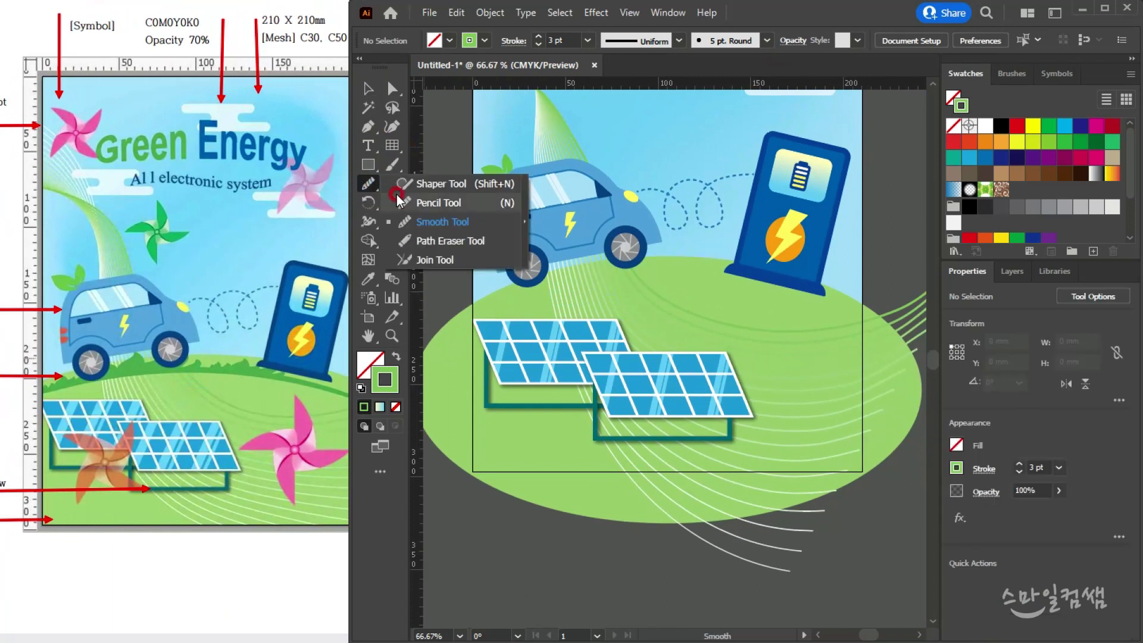
pyautogui.click(431, 203)
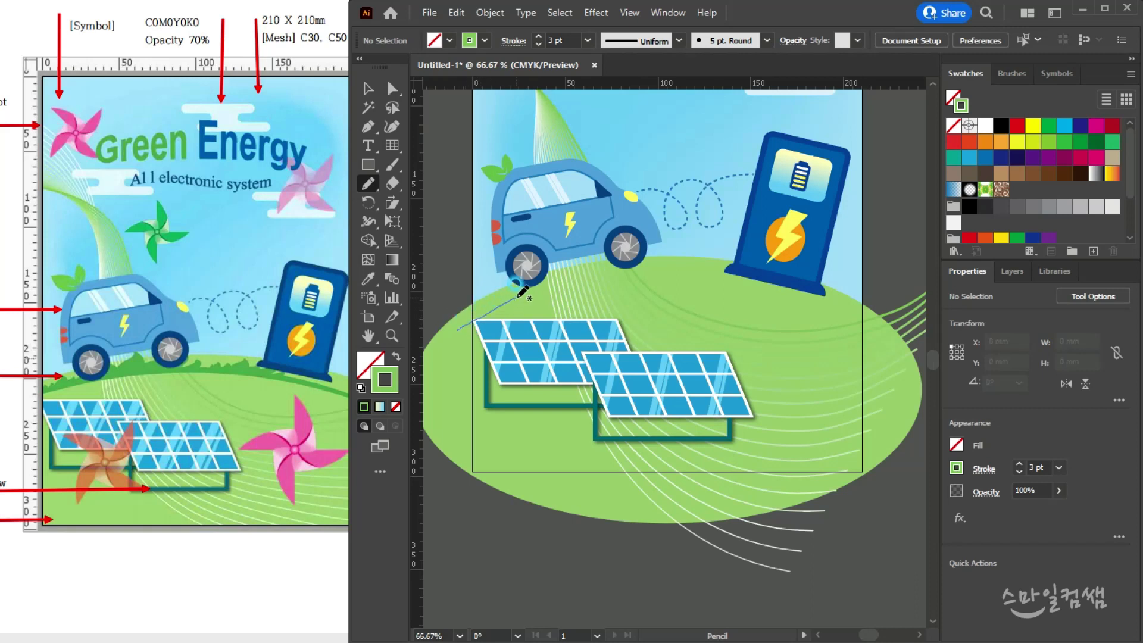
pyautogui.moveTo(517, 295); pyautogui.dragTo(544, 284)
pyautogui.moveTo(690, 272); pyautogui.dragTo(864, 315)
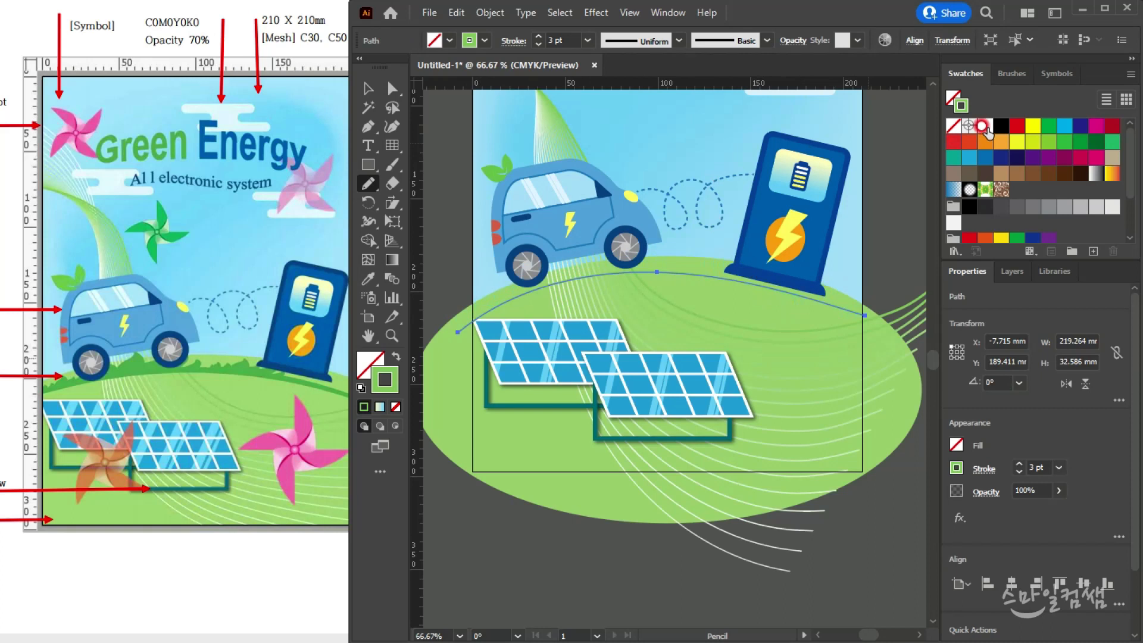
# Open the Elegant Curl & Floral Brush Set library, move it over the artwork and enlarge it to show more brushes.
pyautogui.click(1011, 73)
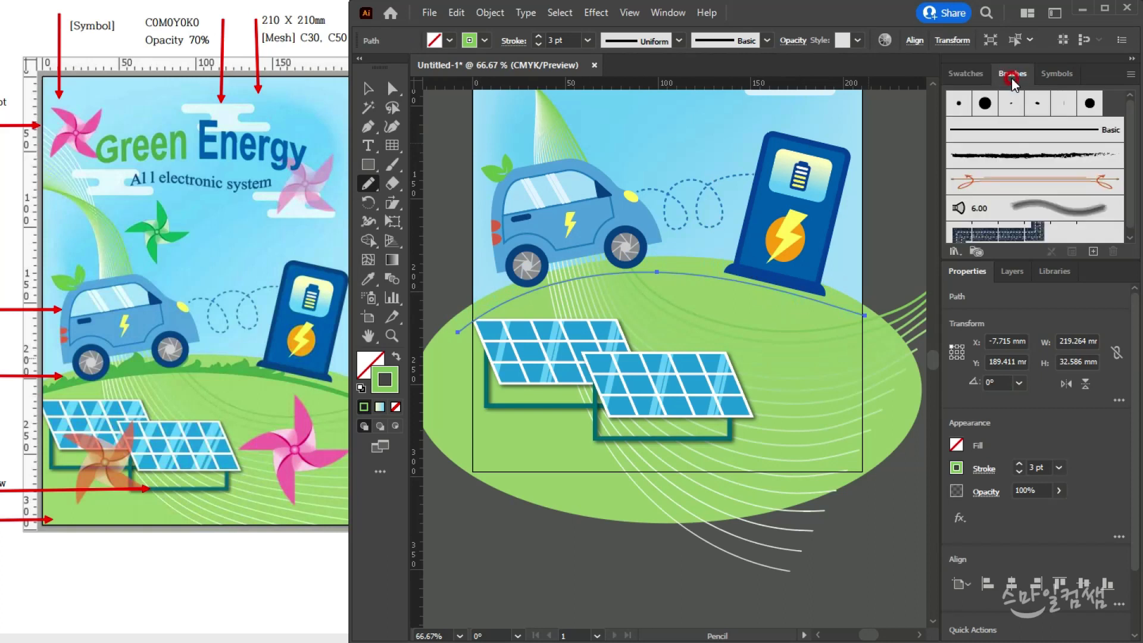
pyautogui.click(955, 250)
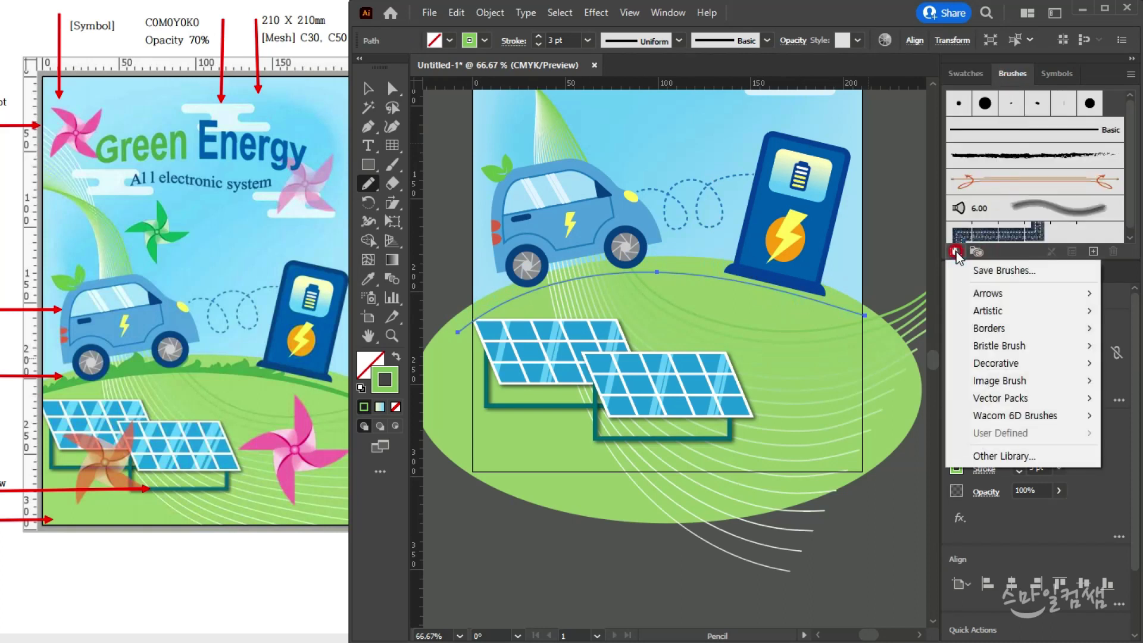
pyautogui.click(974, 311)
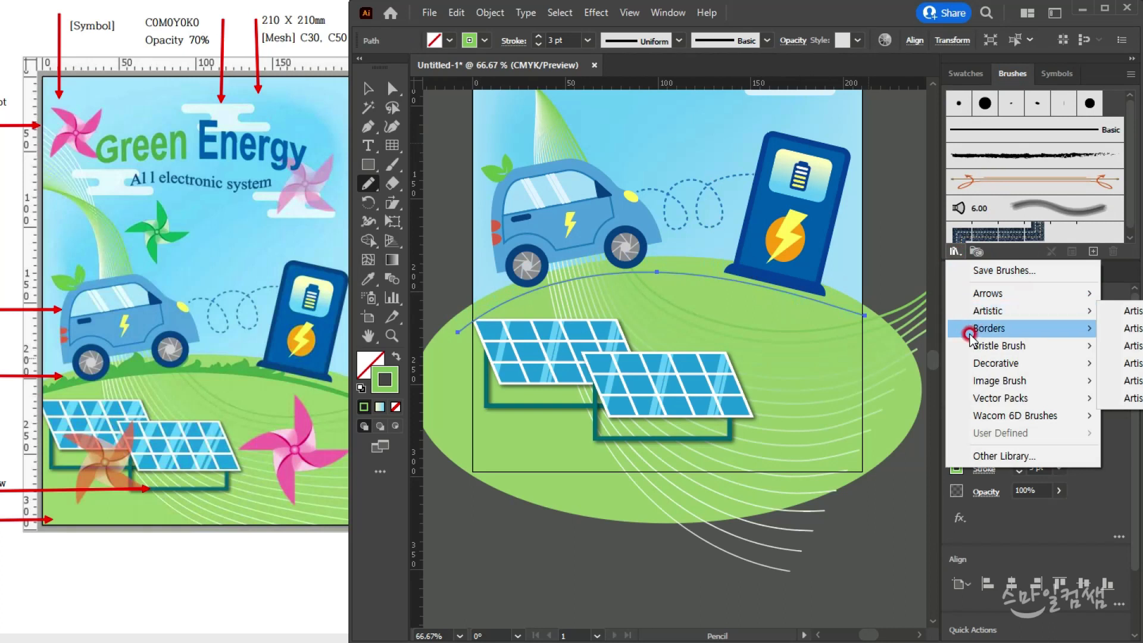
pyautogui.click(969, 362)
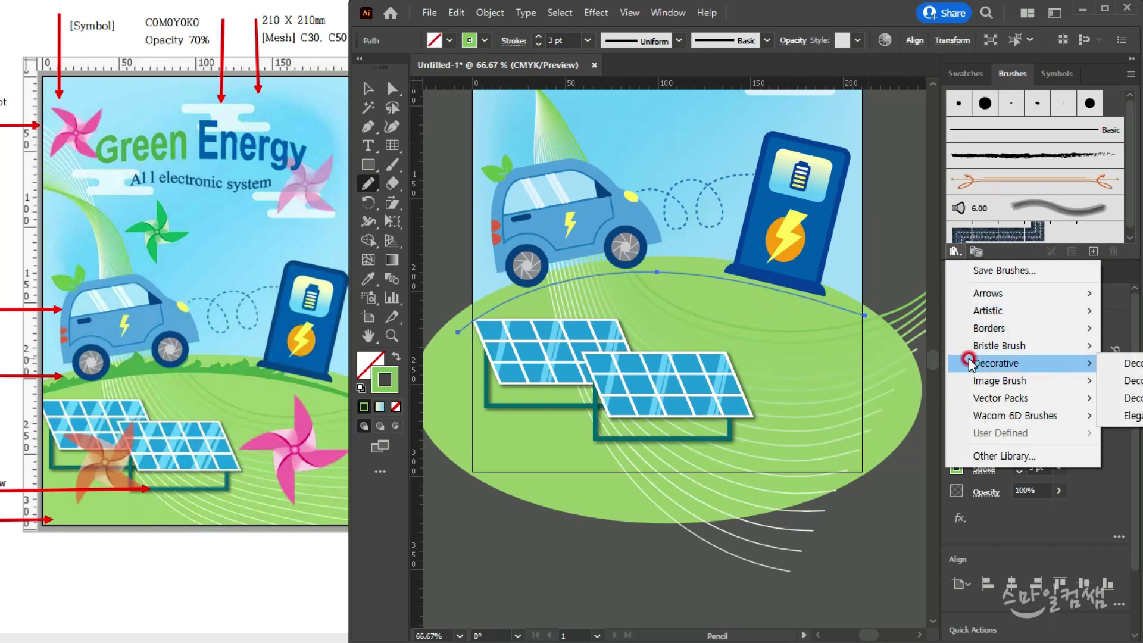
pyautogui.click(1136, 416)
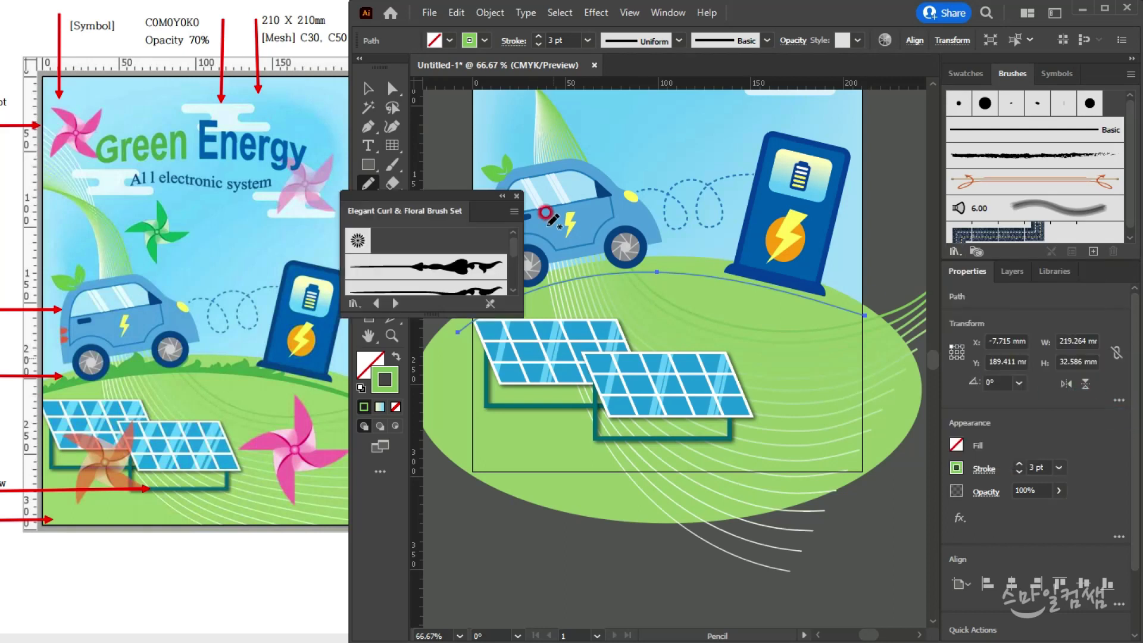
pyautogui.moveTo(453, 197); pyautogui.dragTo(599, 104)
pyautogui.moveTo(659, 215); pyautogui.dragTo(659, 476)
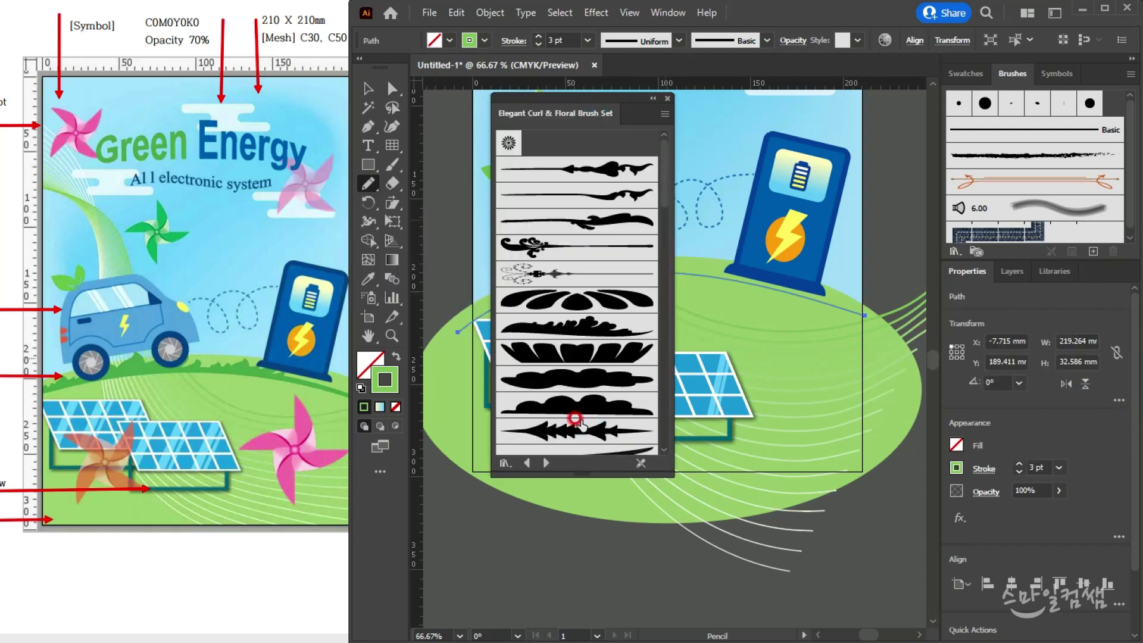
# Apply the Grassy brush from the Elegant Curl & Floral Brush Set to the hilltop arc and close the brush library.
pyautogui.scroll(-5, 575, 421)
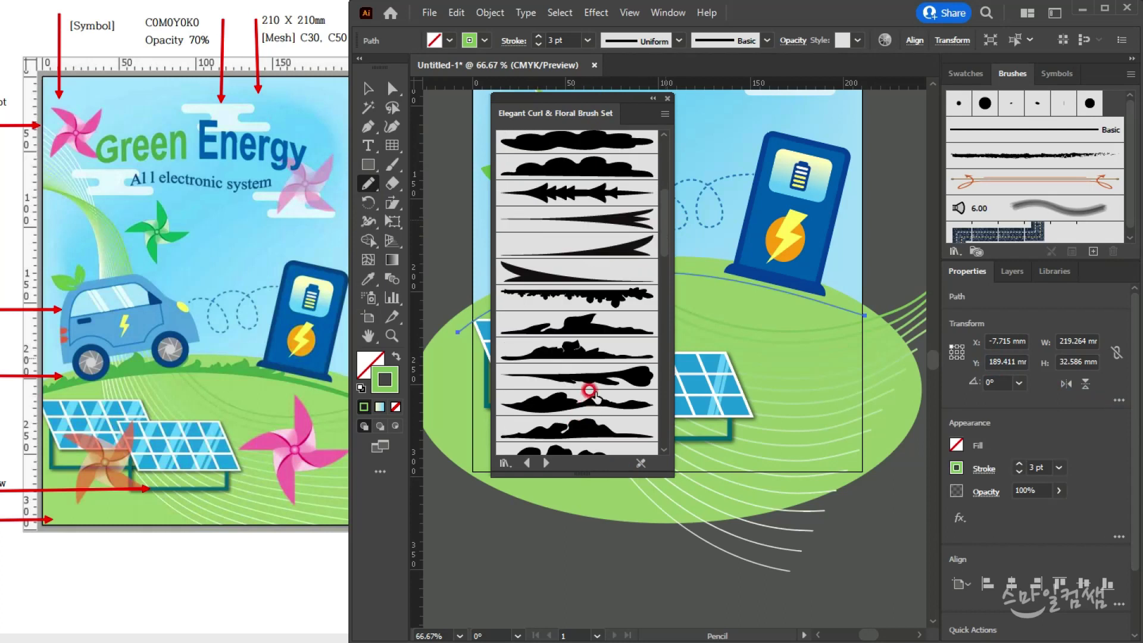
pyautogui.scroll(-6, 589, 390)
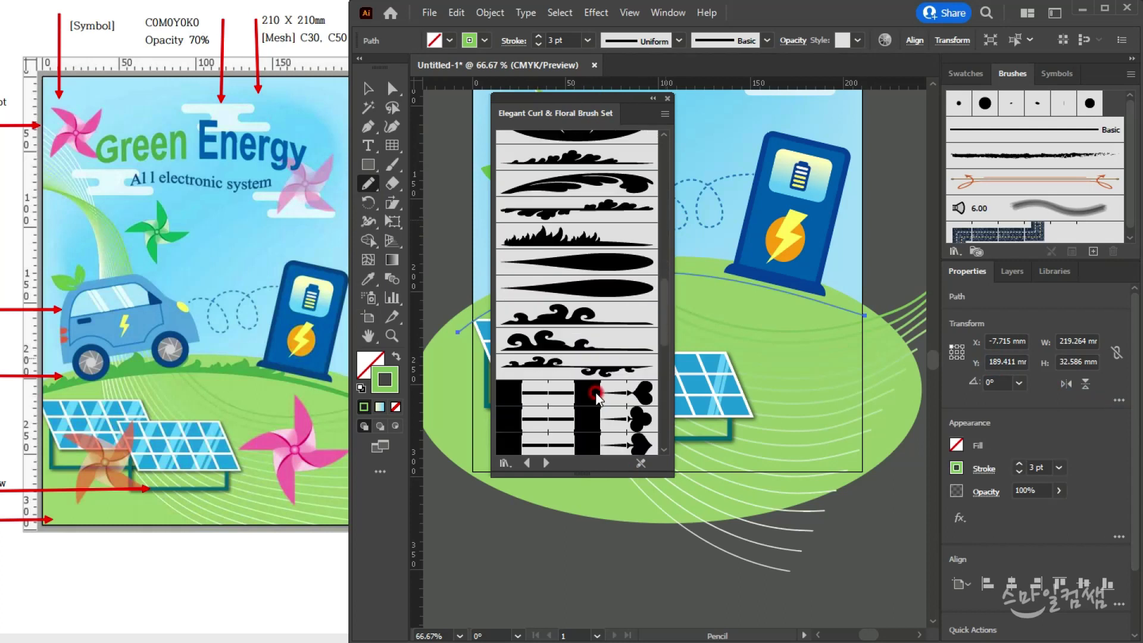
pyautogui.scroll(-5, 595, 397)
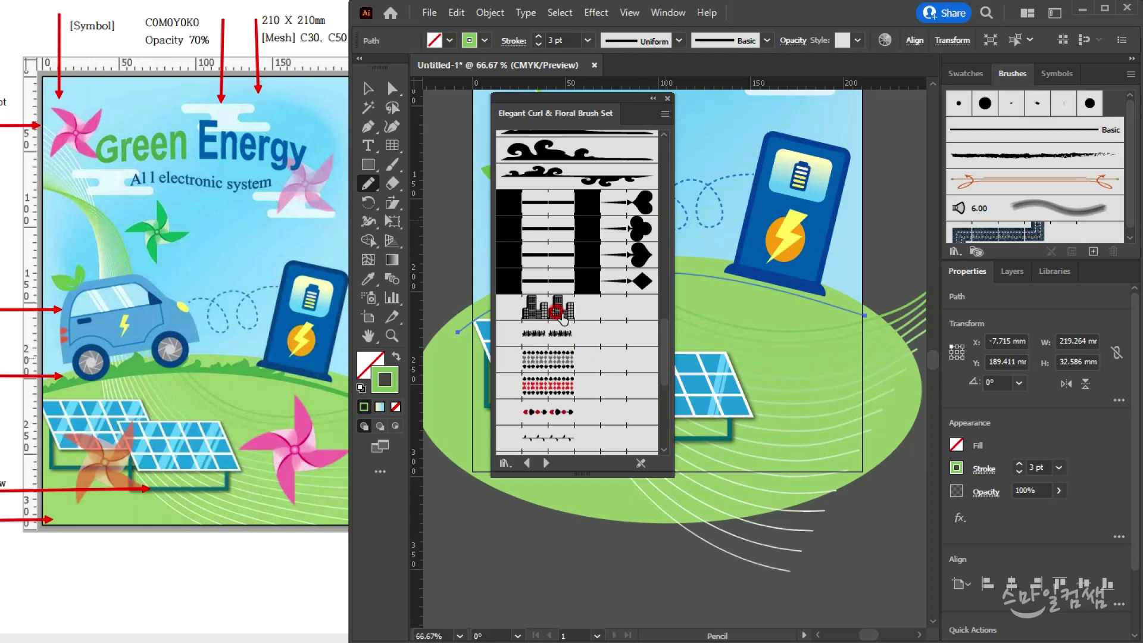
pyautogui.scroll(-5, 575, 357)
pyautogui.scroll(-3, 577, 359)
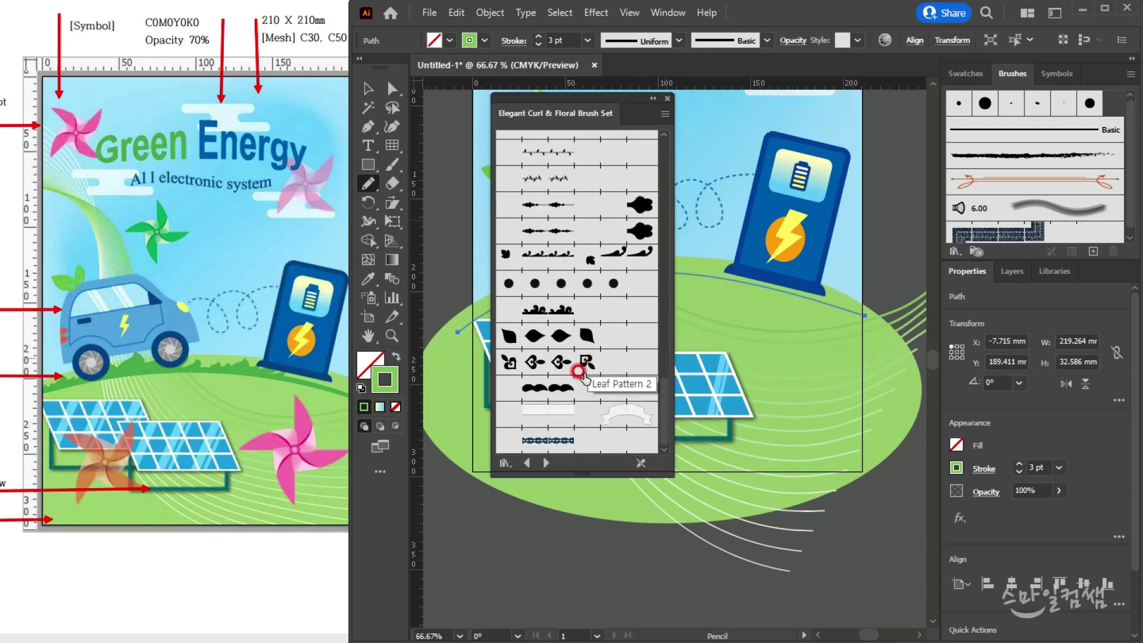
pyautogui.click(569, 393)
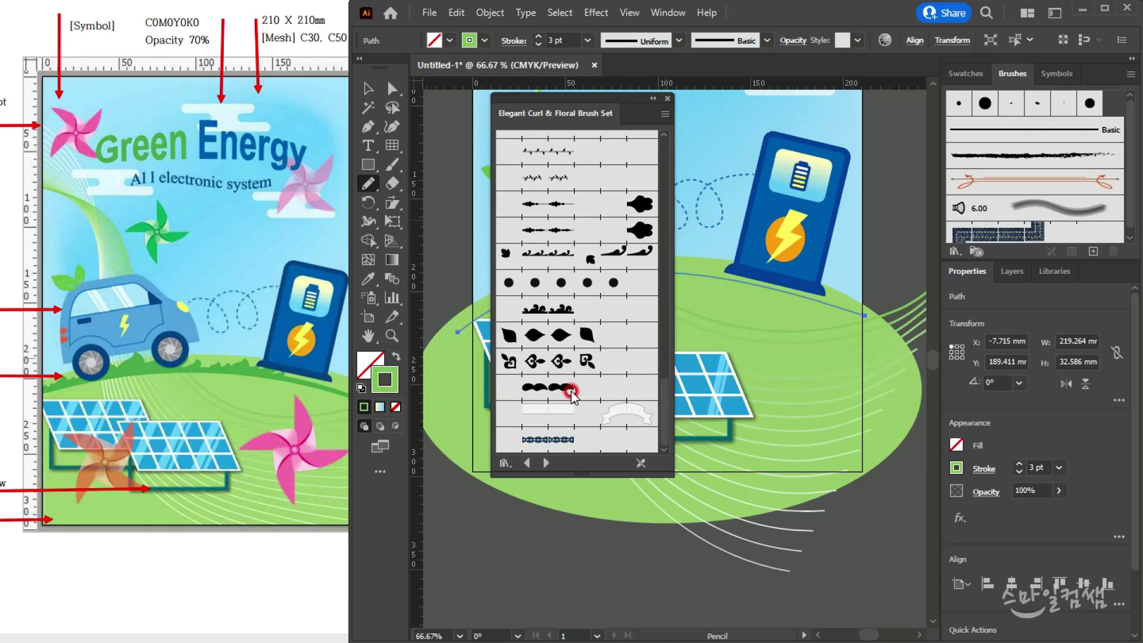
pyautogui.scroll(3, 570, 390)
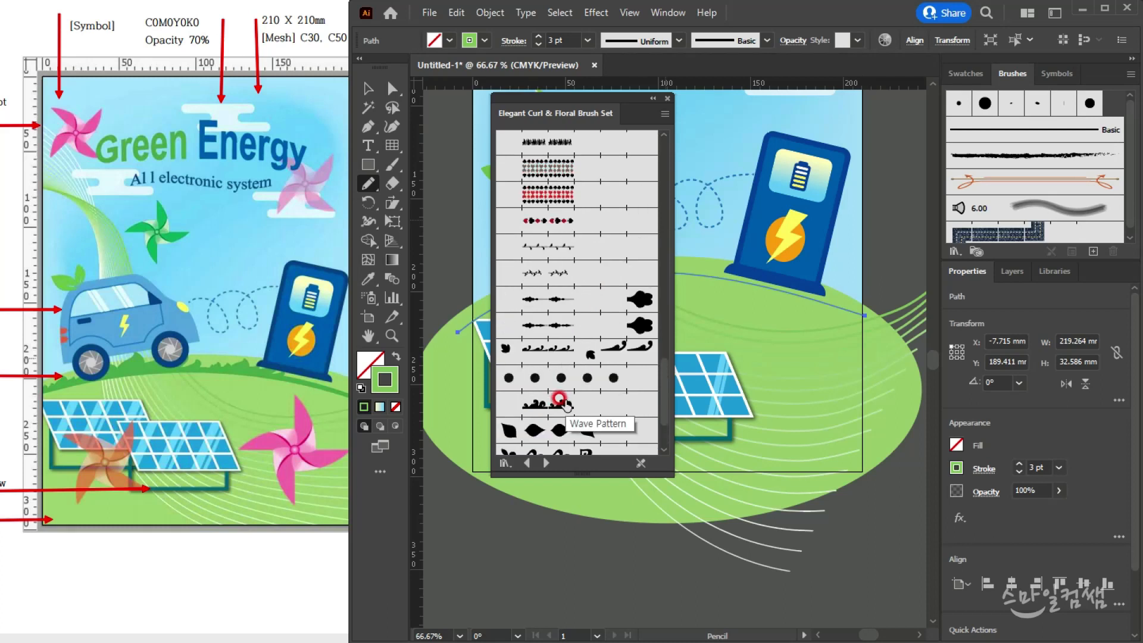
pyautogui.scroll(5, 562, 396)
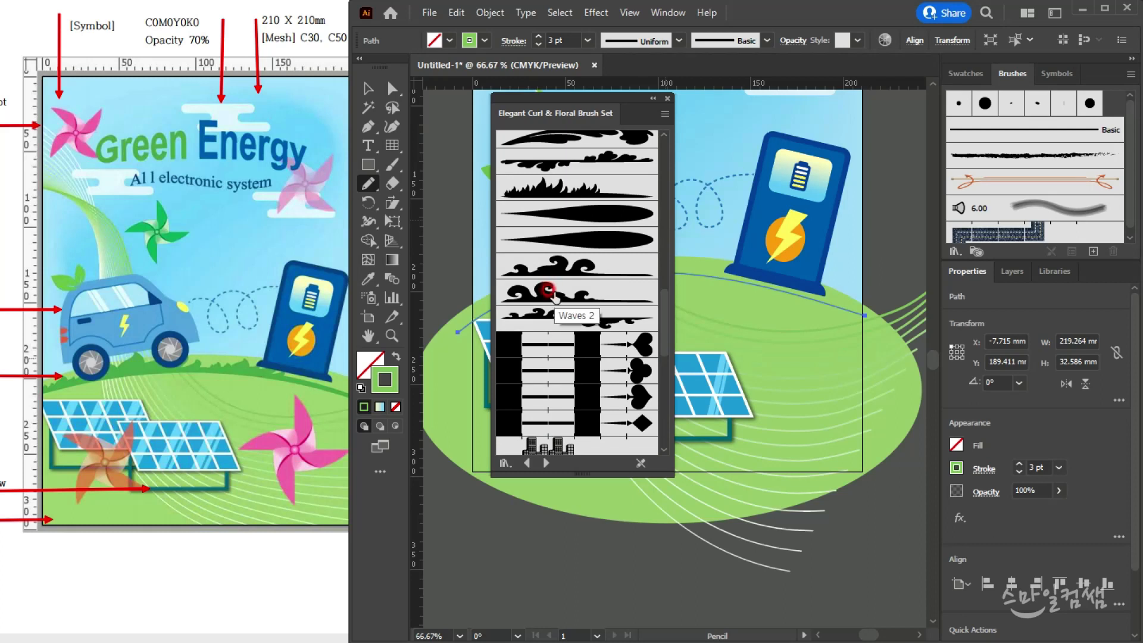
pyautogui.click(134, 351)
pyautogui.moveTo(162, 342); pyautogui.dragTo(117, 345)
pyautogui.scroll(3, 605, 241)
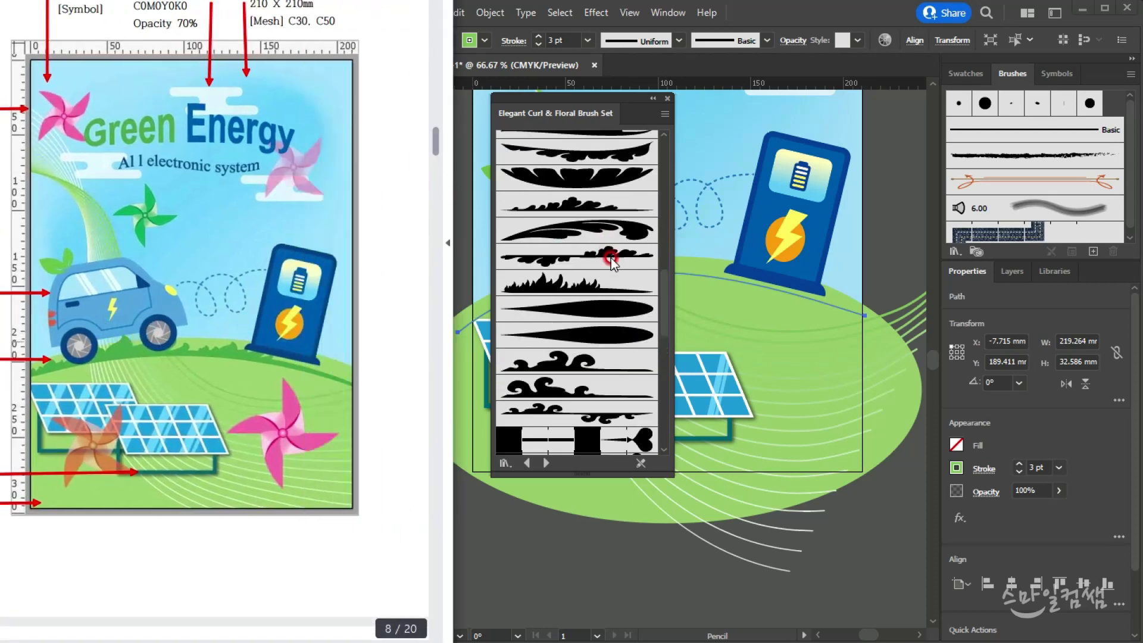
pyautogui.moveTo(600, 110); pyautogui.dragTo(614, 114)
pyautogui.click(564, 299)
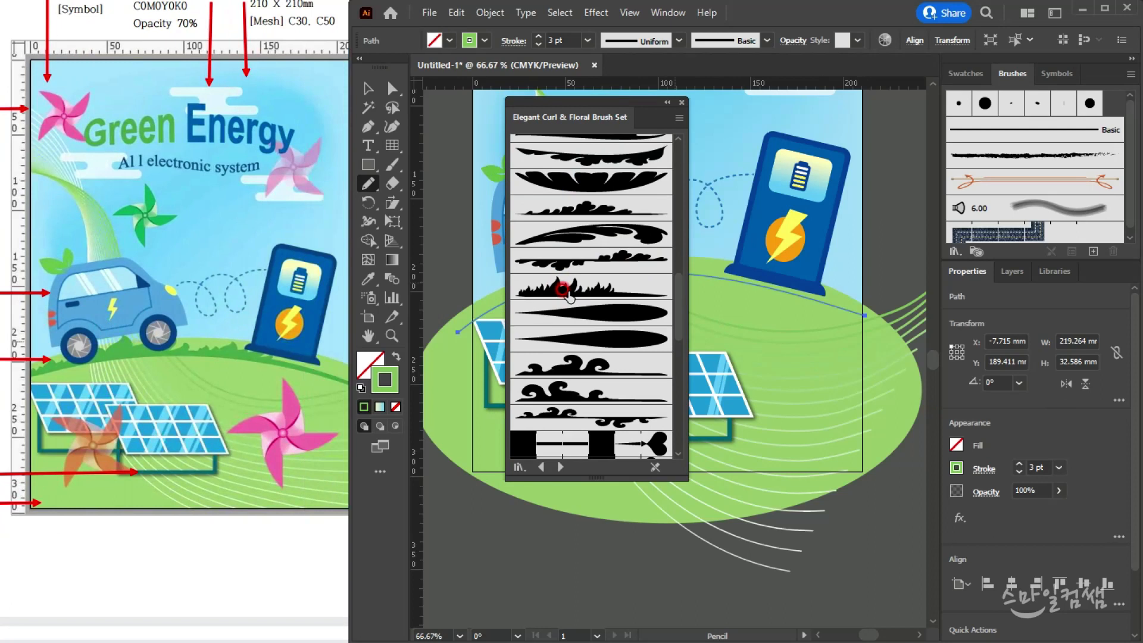
pyautogui.click(566, 293)
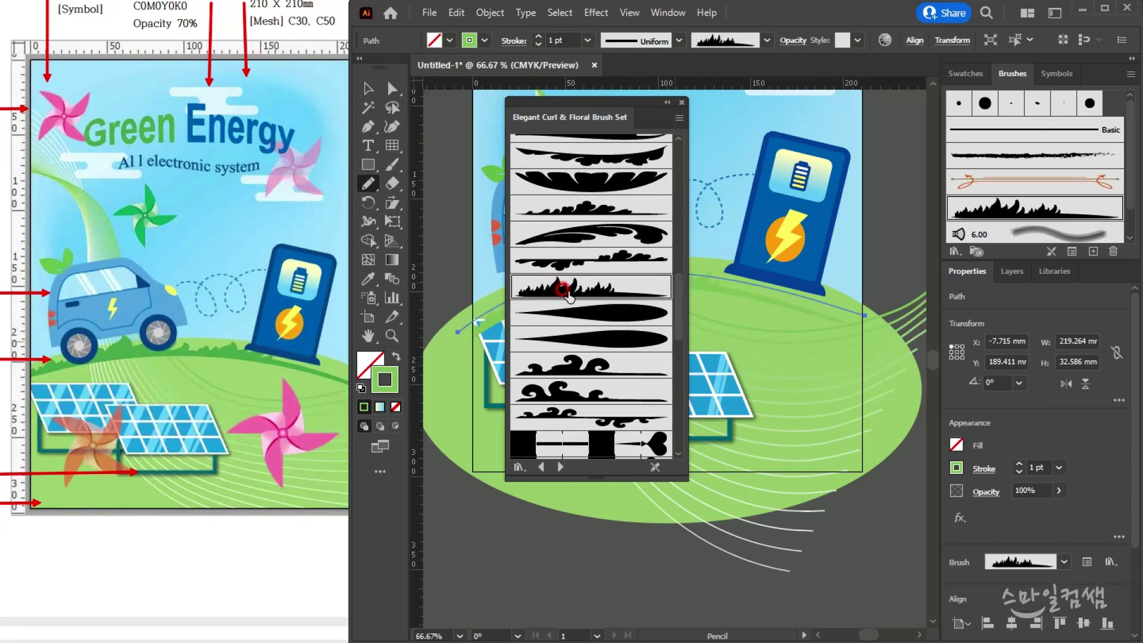
pyautogui.click(679, 105)
pyautogui.click(369, 89)
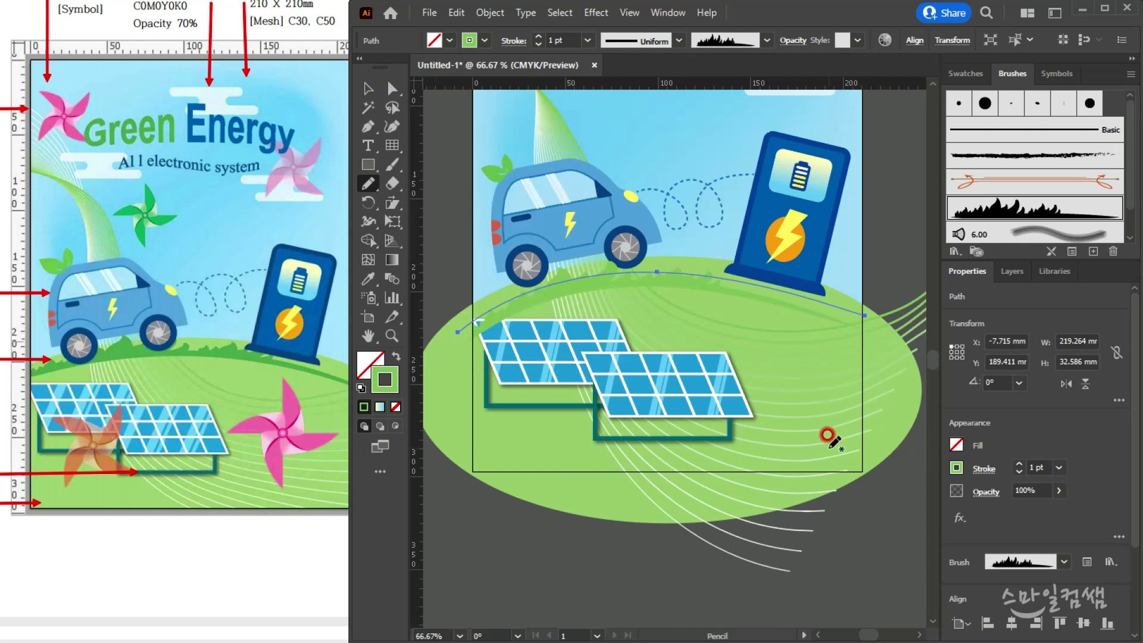
# Set the grass stroke's colour to C70 M10 Y90 as specified on the reference sheet.
pyautogui.moveTo(45, 361); pyautogui.dragTo(143, 351)
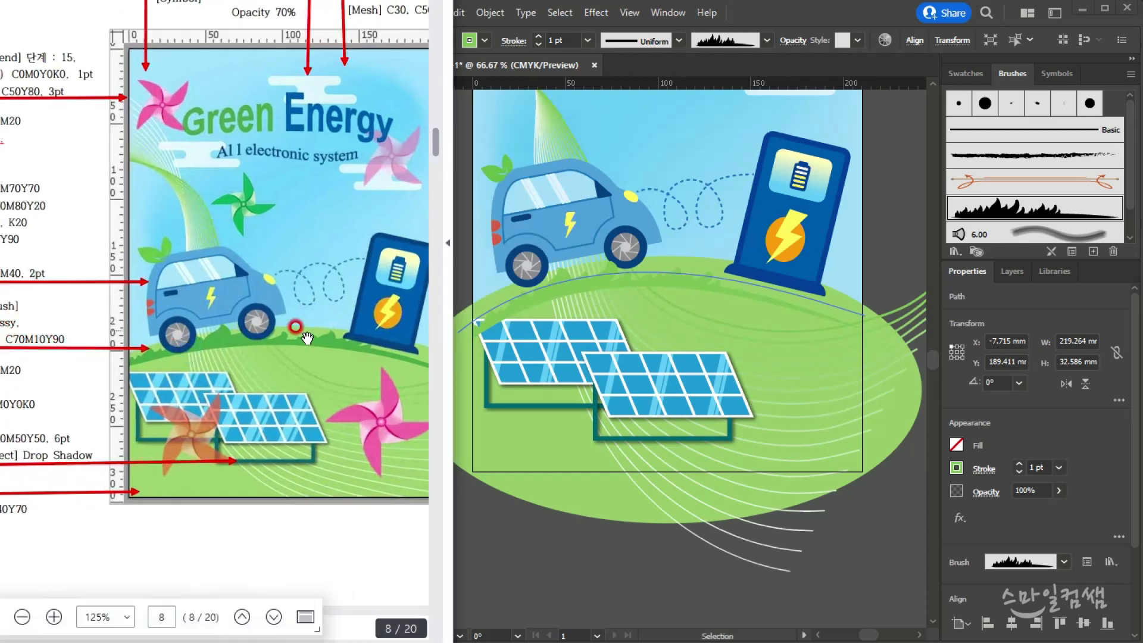
pyautogui.moveTo(289, 334); pyautogui.dragTo(191, 350)
pyautogui.click(966, 73)
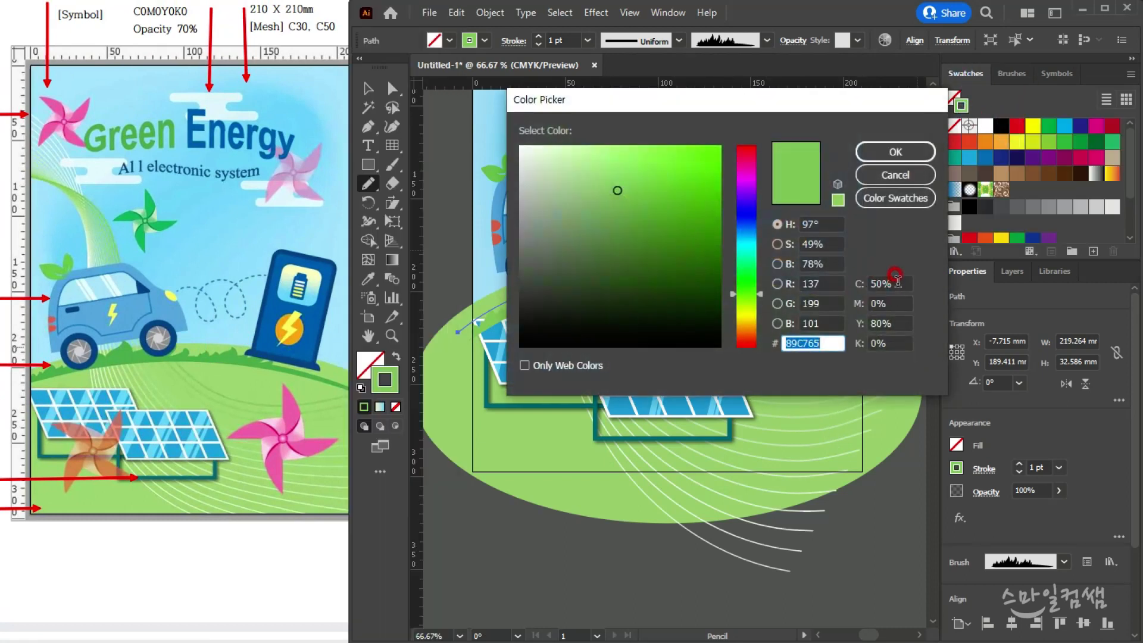
pyautogui.moveTo(897, 282); pyautogui.dragTo(768, 275)
pyautogui.write('70')
pyautogui.press('Tab')
pyautogui.write('10')
pyautogui.press('Tab')
pyautogui.write('90')
pyautogui.press('Return')
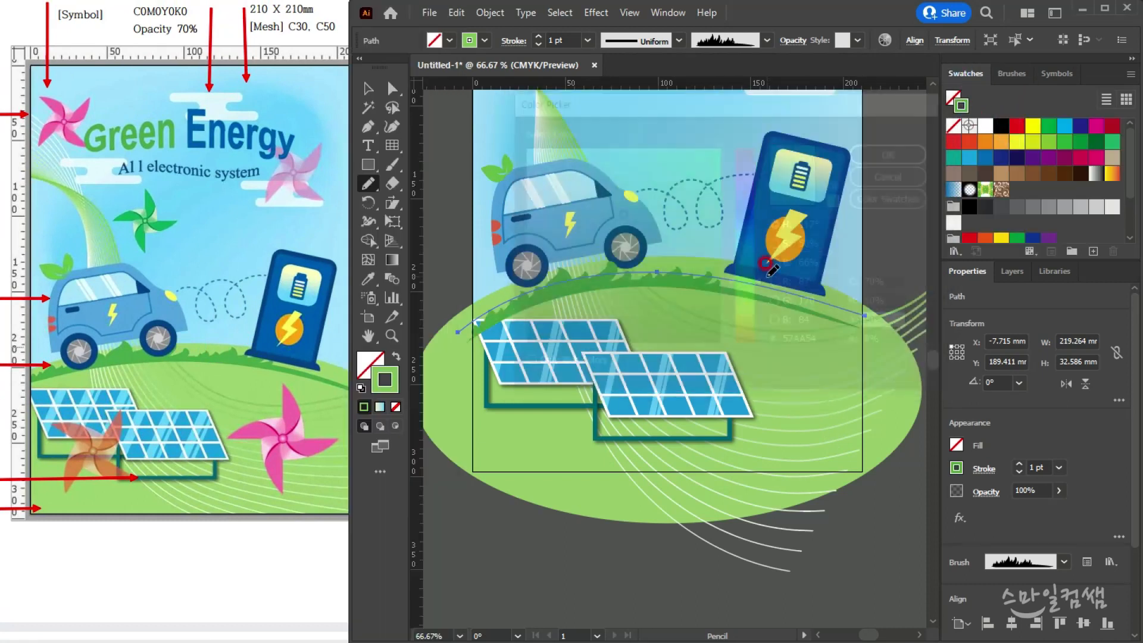
# Flatten the grass stroke to about 27 mm high, fit its right end to the hilltop and deselect it.
pyautogui.click(368, 89)
pyautogui.scroll(1, 536, 218)
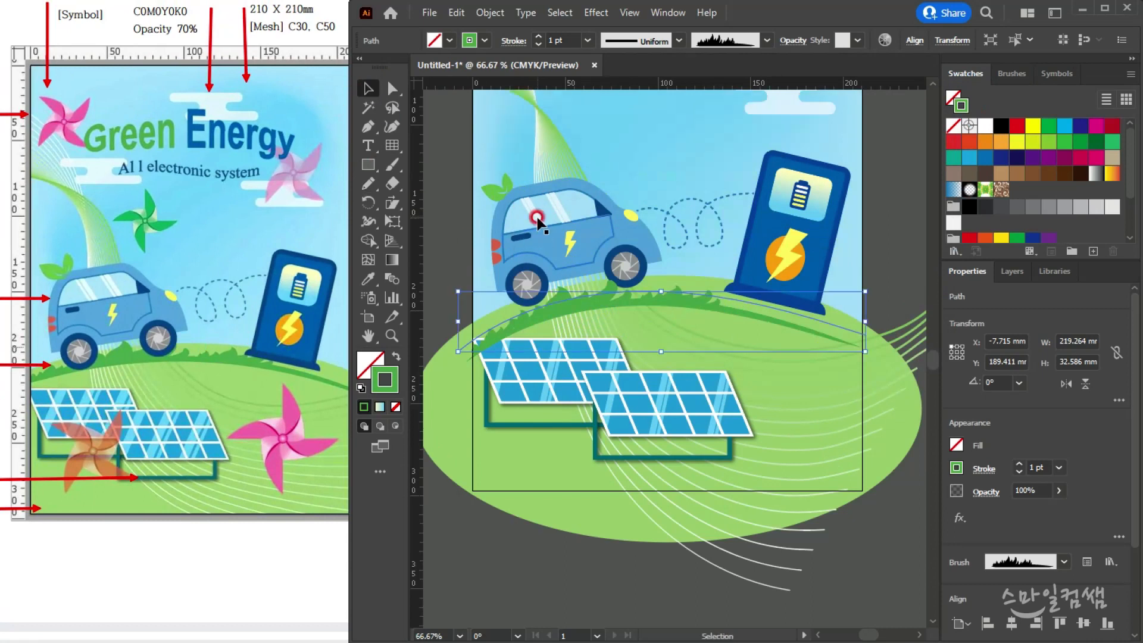
pyautogui.scroll(1, 537, 219)
pyautogui.moveTo(613, 333); pyautogui.dragTo(604, 324)
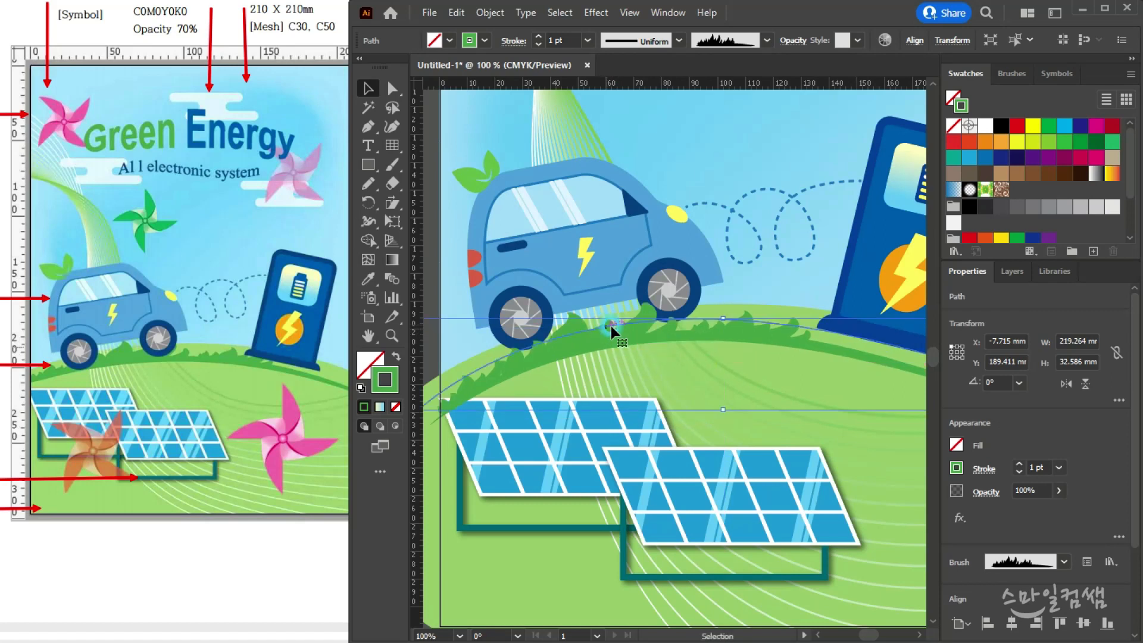
pyautogui.moveTo(724, 410); pyautogui.dragTo(723, 394)
pyautogui.hotkey('ctrl', '-')
pyautogui.moveTo(598, 329); pyautogui.dragTo(526, 309)
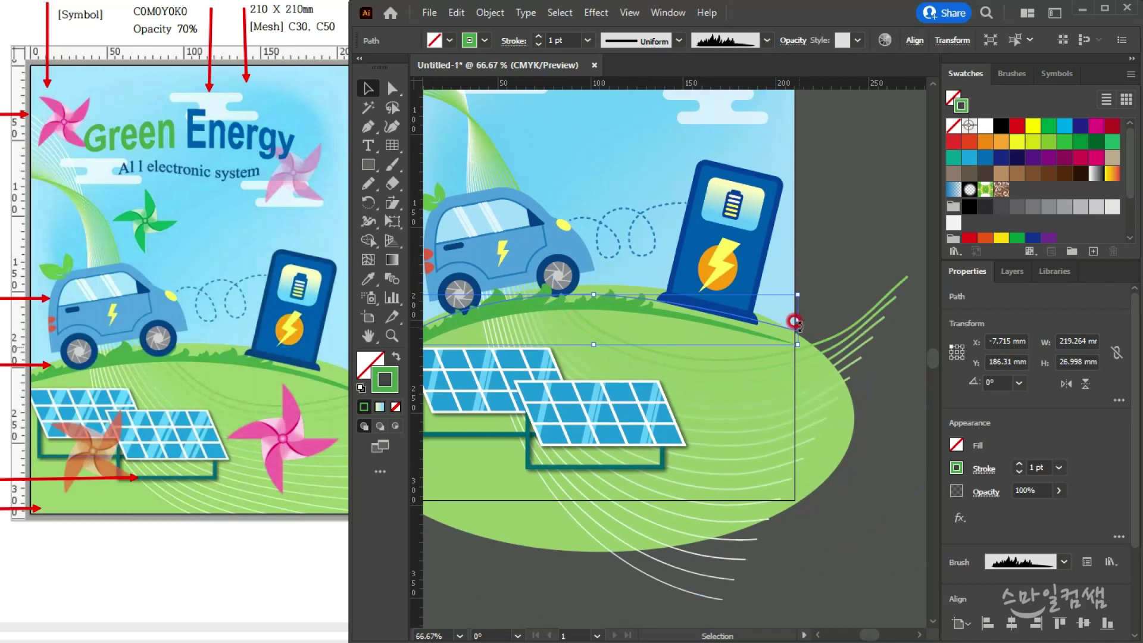
pyautogui.moveTo(798, 320); pyautogui.dragTo(819, 292)
pyautogui.click(833, 204)
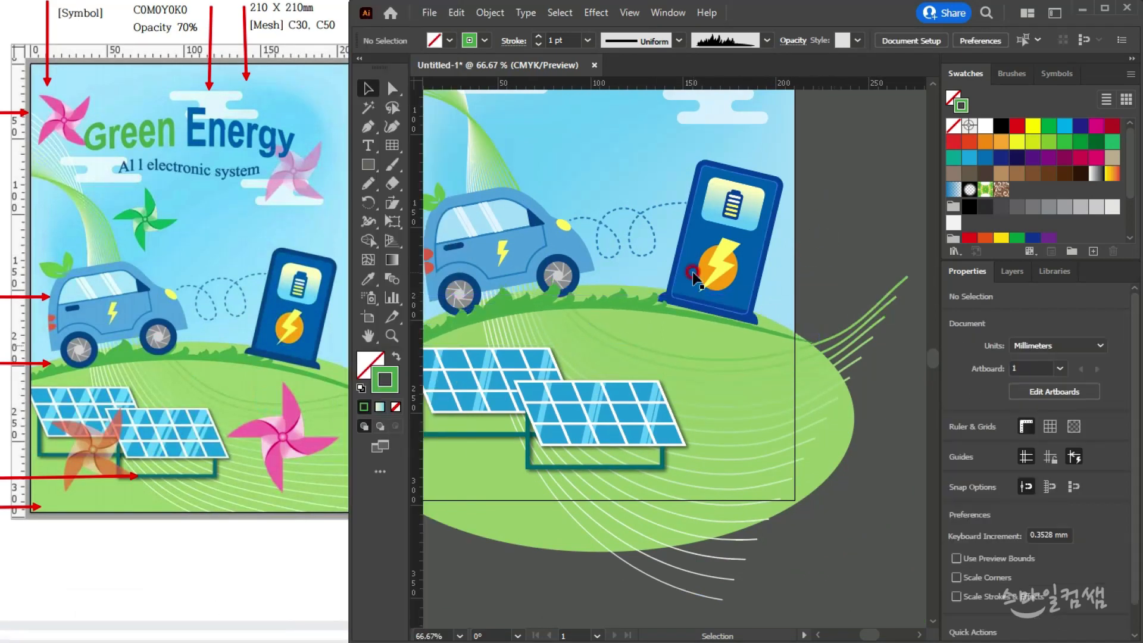
# Bring the charging station and the car to the very front, over the grass, and deselect them.
pyautogui.click(693, 278)
pyautogui.keyDown('shift'); pyautogui.click(538, 284); pyautogui.keyUp('shift')
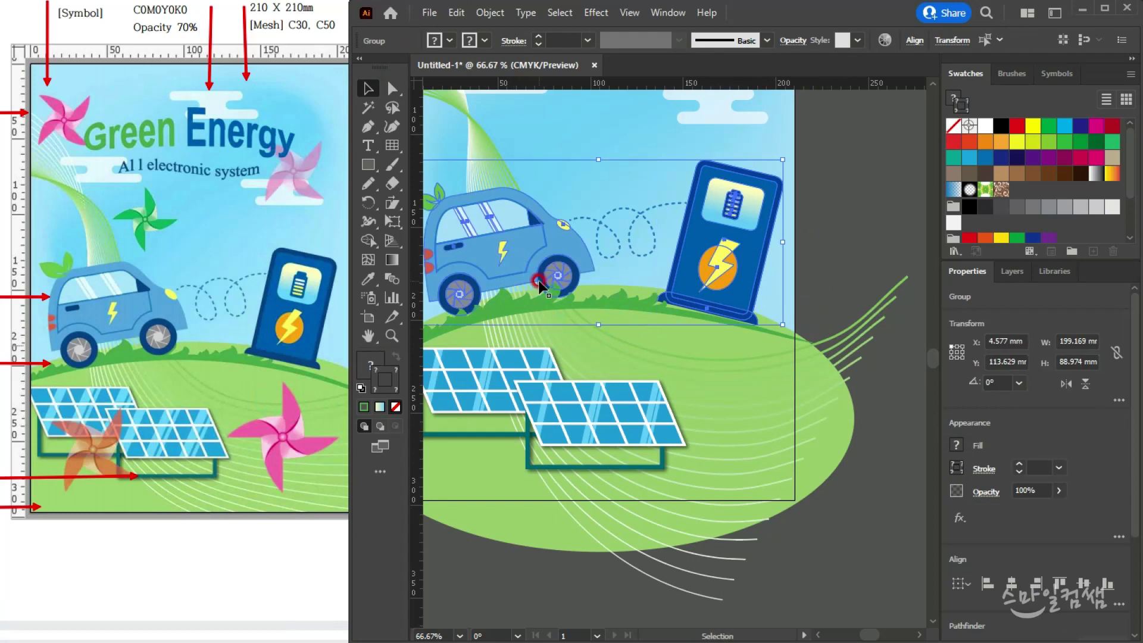
pyautogui.click(918, 247)
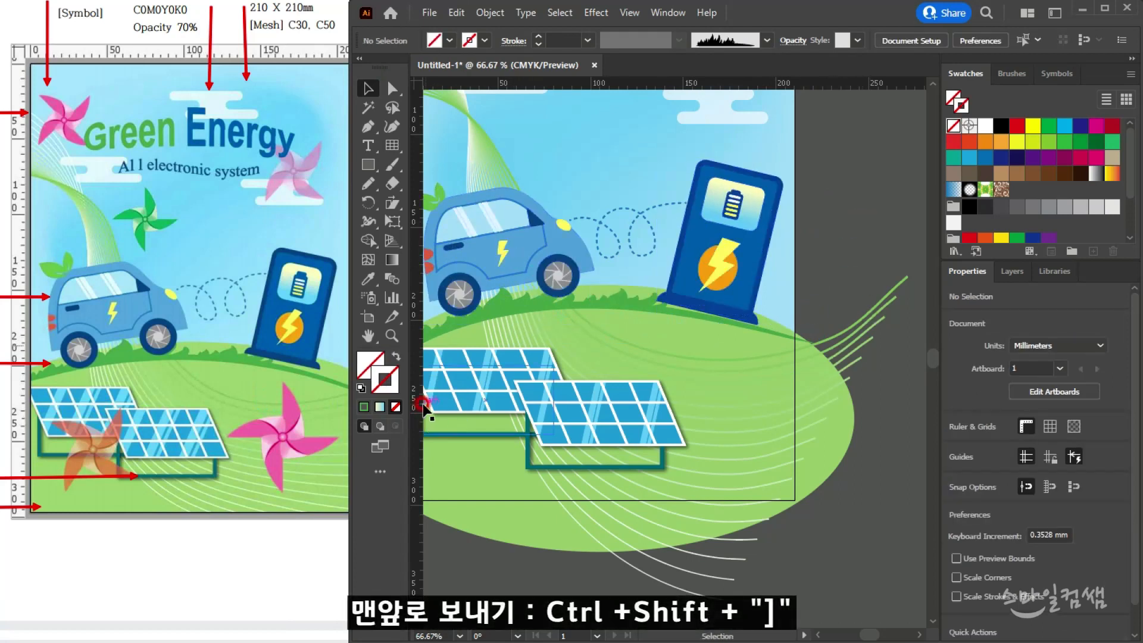
# Adjust the left end of the grass stroke slightly upward below the car and deselect it.
pyautogui.scroll(1, 460, 376)
pyautogui.moveTo(646, 353); pyautogui.dragTo(697, 374)
pyautogui.scroll(-2, 758, 365)
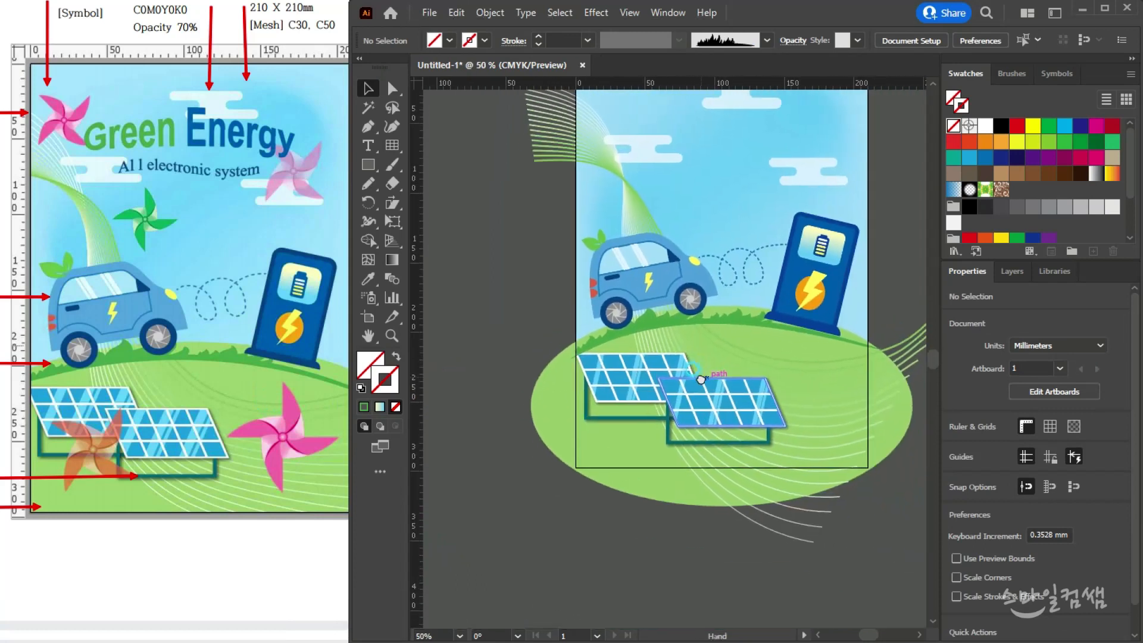
pyautogui.scroll(2, 610, 235)
pyautogui.moveTo(693, 299); pyautogui.dragTo(692, 303)
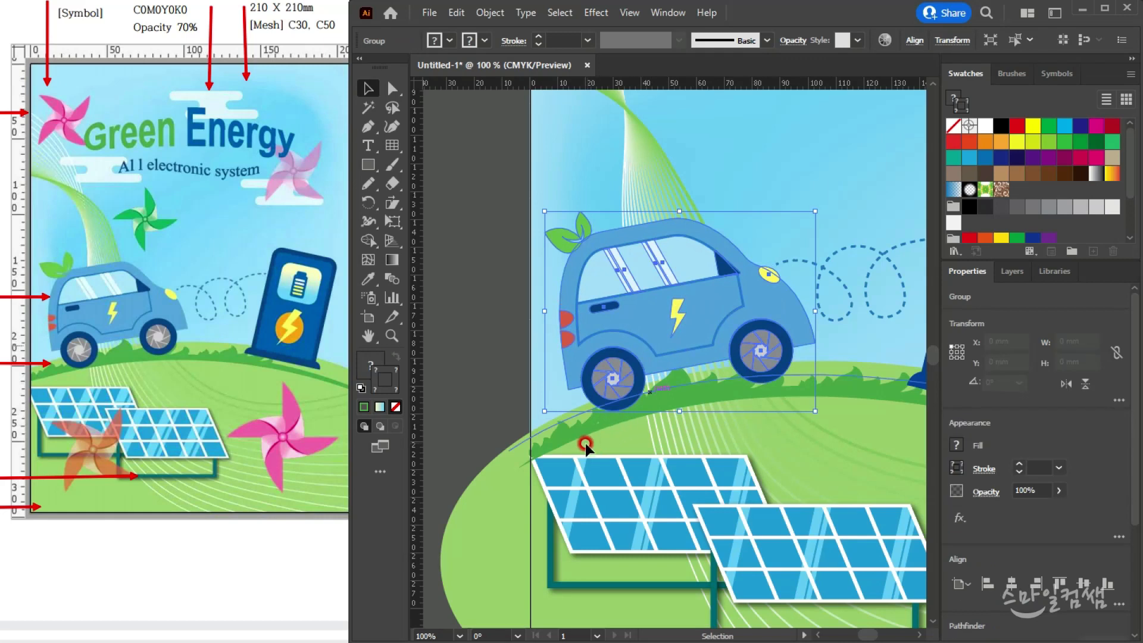
pyautogui.click(561, 430)
pyautogui.moveTo(505, 374); pyautogui.dragTo(508, 357)
pyautogui.click(489, 318)
pyautogui.hotkey('ctrl', '-')
pyautogui.hotkey('ctrl', '-')
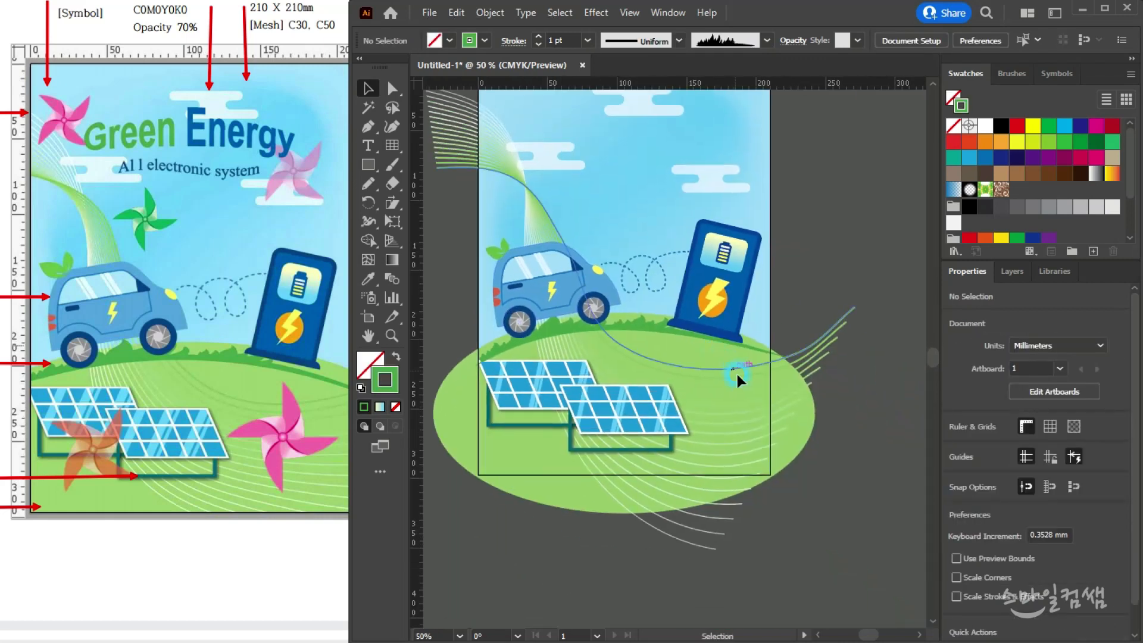
# Examine the reference sheet for the pinwheel's shape and its colour values.
pyautogui.click(311, 501)
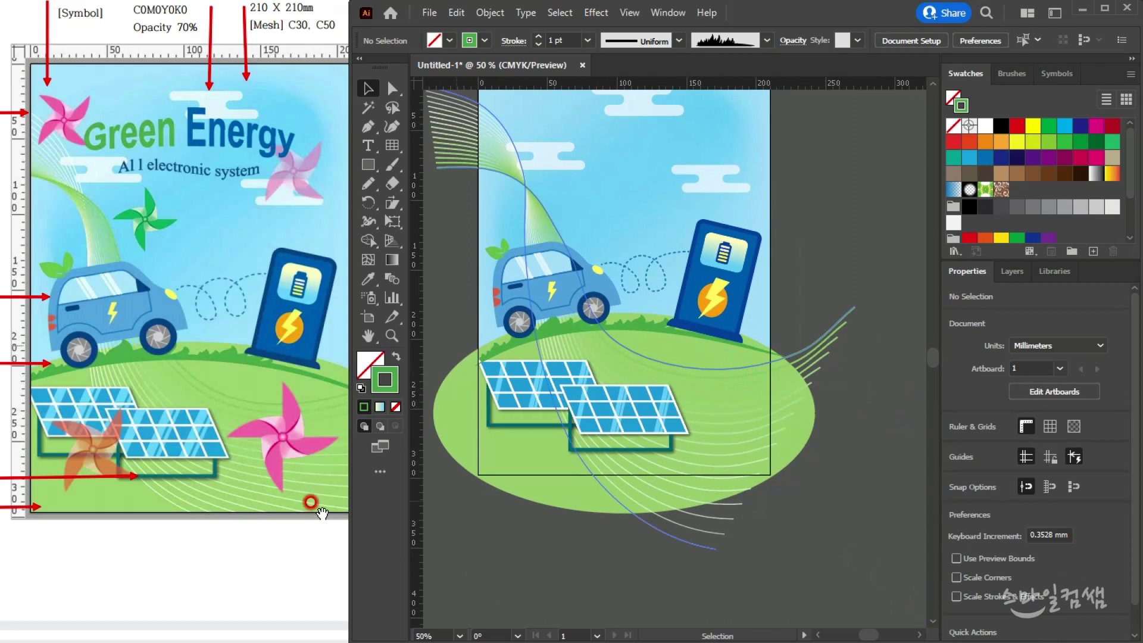
pyautogui.moveTo(224, 280); pyautogui.dragTo(367, 325)
pyautogui.scroll(-1, 140, 210)
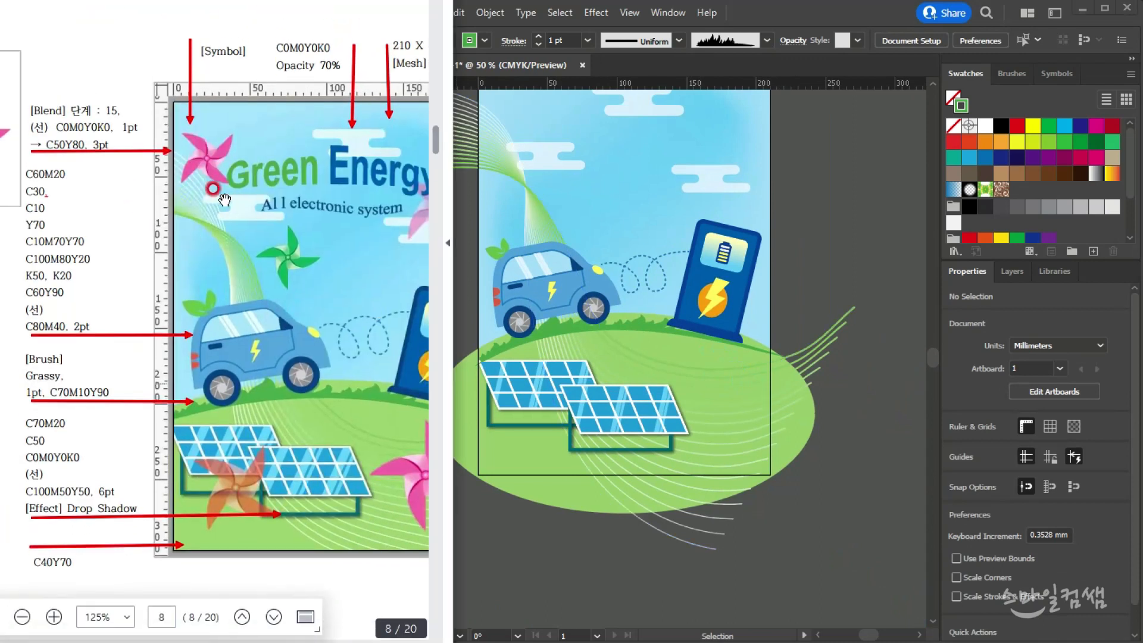
pyautogui.moveTo(226, 2); pyautogui.dragTo(371, 16)
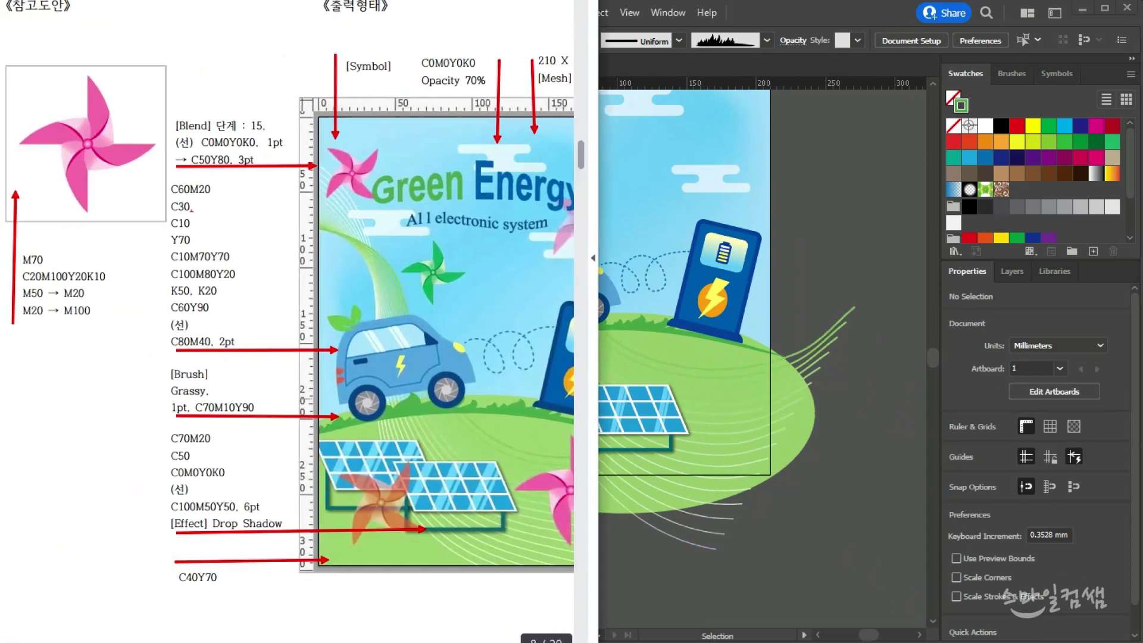
pyautogui.click(819, 146)
# Draw a triangle about 18 mm wide and 16 mm high in the upper-right sky, with default white fill and black stroke.
pyautogui.scroll(5, 769, 448)
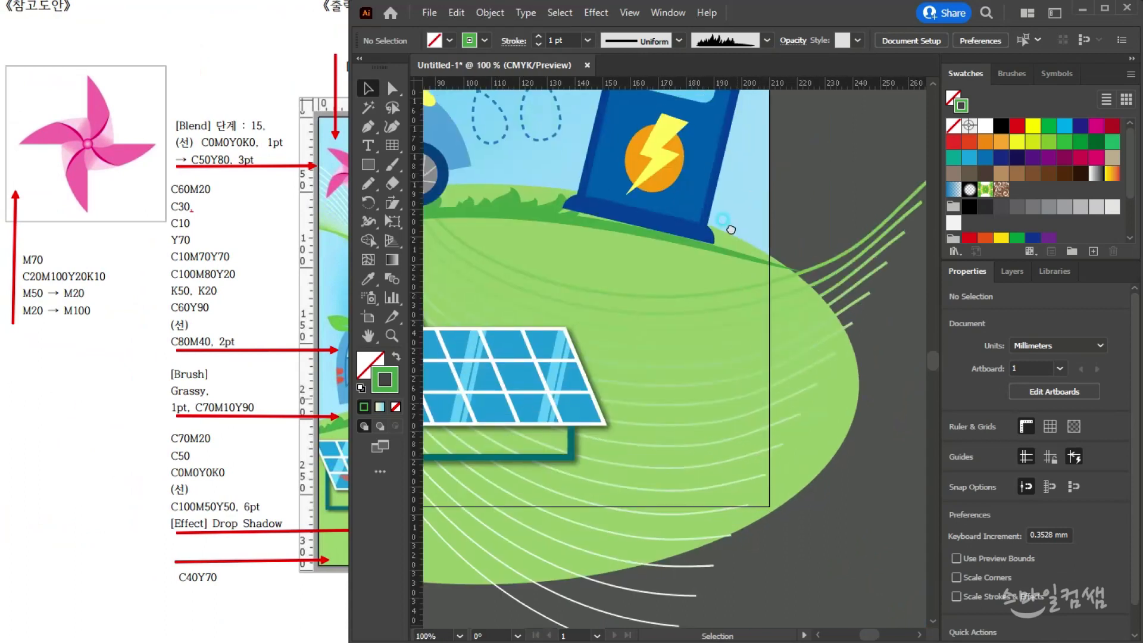
pyautogui.scroll(3, 577, 248)
pyautogui.scroll(3, 642, 294)
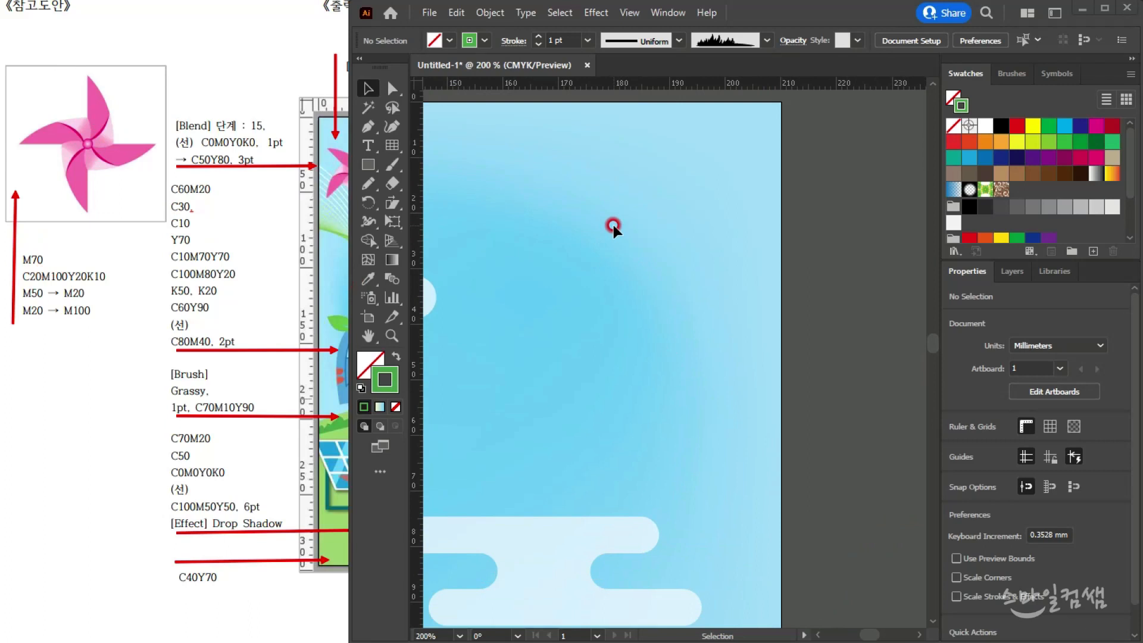
pyautogui.moveTo(369, 165); pyautogui.dragTo(435, 222)
pyautogui.moveTo(561, 158)
pyautogui.mouseDown()
pyautogui.moveTo(629, 222)
pyautogui.moveTo(593, 211)
pyautogui.moveTo(619, 202)
pyautogui.moveTo(604, 199)
pyautogui.moveTo(608, 237)
pyautogui.moveTo(641, 277)
pyautogui.mouseUp()
pyautogui.press('Down')
pyautogui.press('Down')
pyautogui.press('Down')
pyautogui.click(368, 90)
pyautogui.press('d')
pyautogui.click(392, 91)
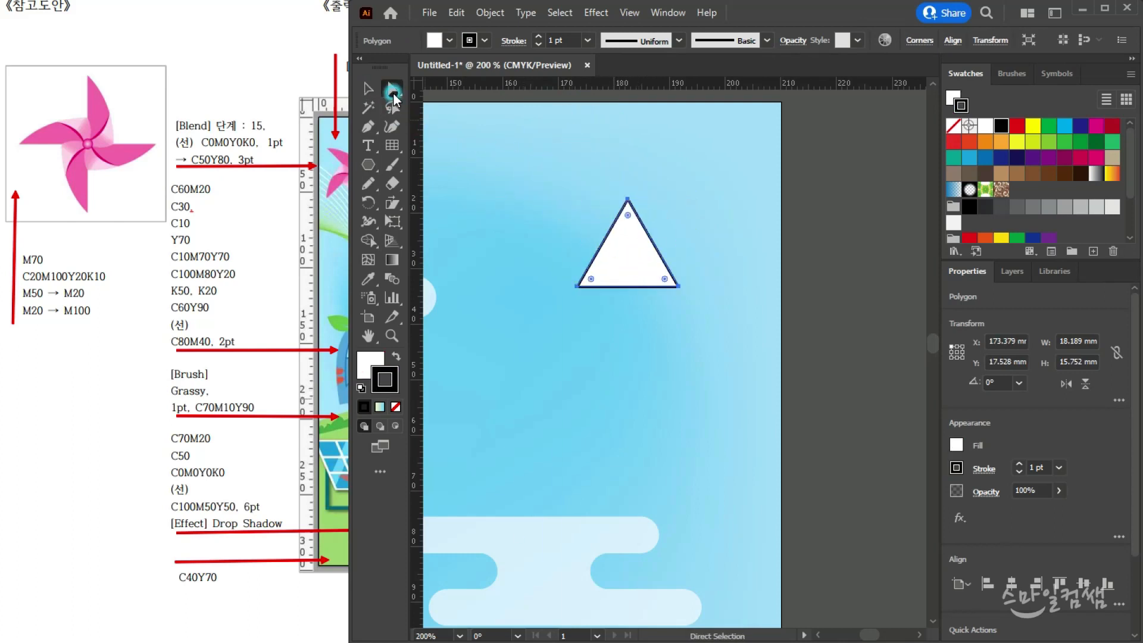
# Reshape the triangle into a right triangle with its apex above the left corner and stretch it to about 17 × 37 mm.
pyautogui.moveTo(628, 202); pyautogui.dragTo(538, 192)
pyautogui.click(551, 221)
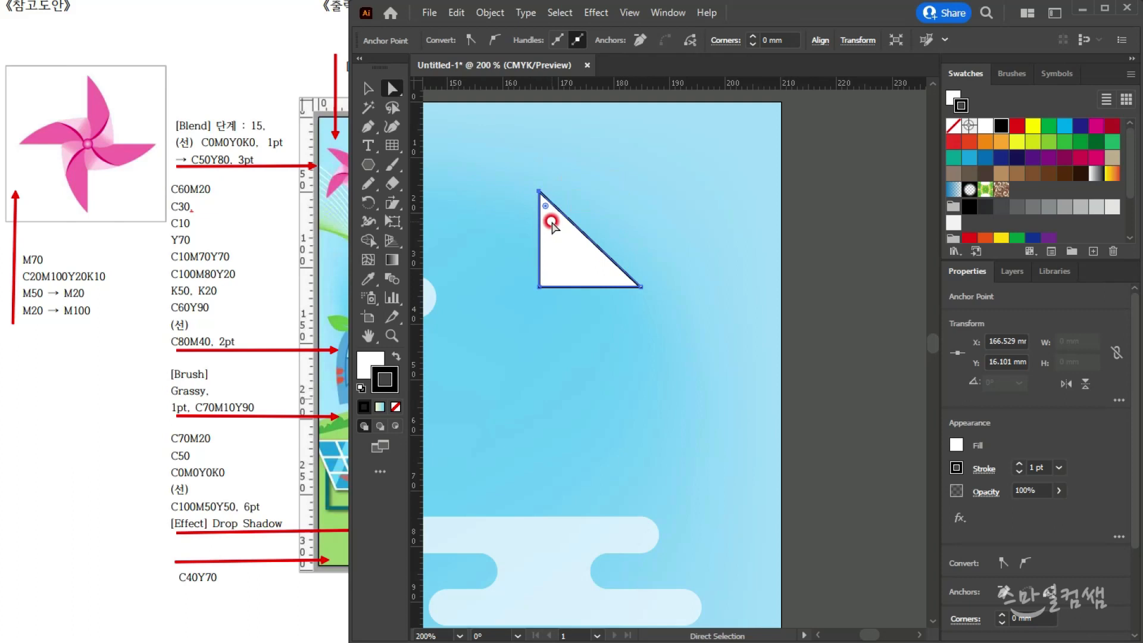
pyautogui.press('v')
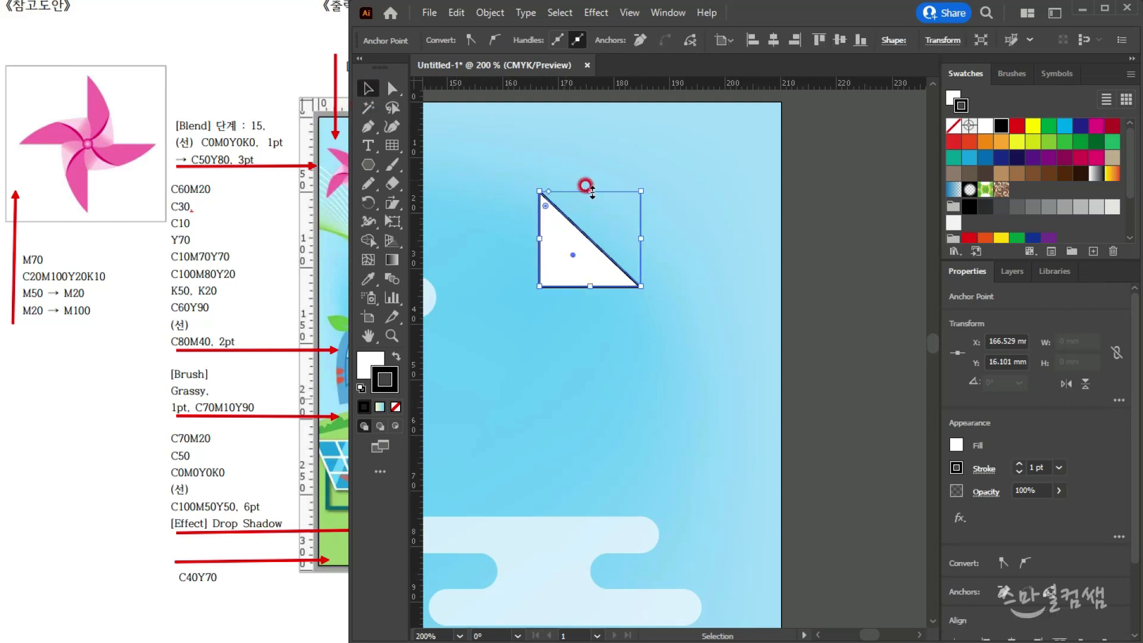
pyautogui.moveTo(593, 191); pyautogui.dragTo(593, 133)
pyautogui.moveTo(639, 285); pyautogui.dragTo(637, 343)
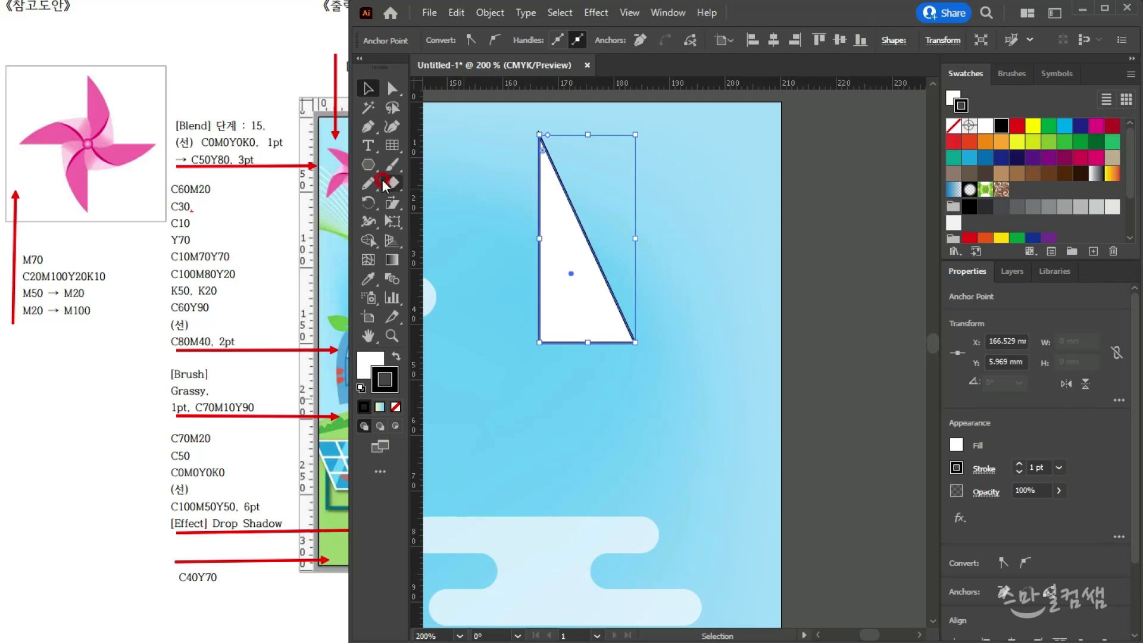
# Bulge the triangle's slanted side outward into a curve with the Reshape tool.
pyautogui.click(395, 91)
pyautogui.click(683, 171)
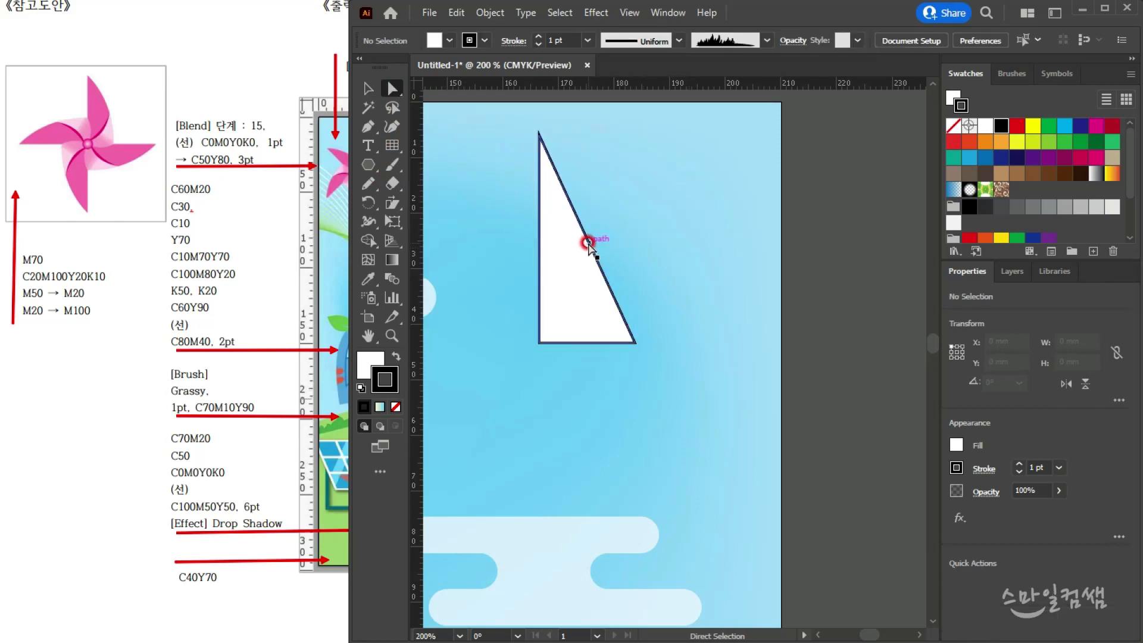
pyautogui.click(591, 244)
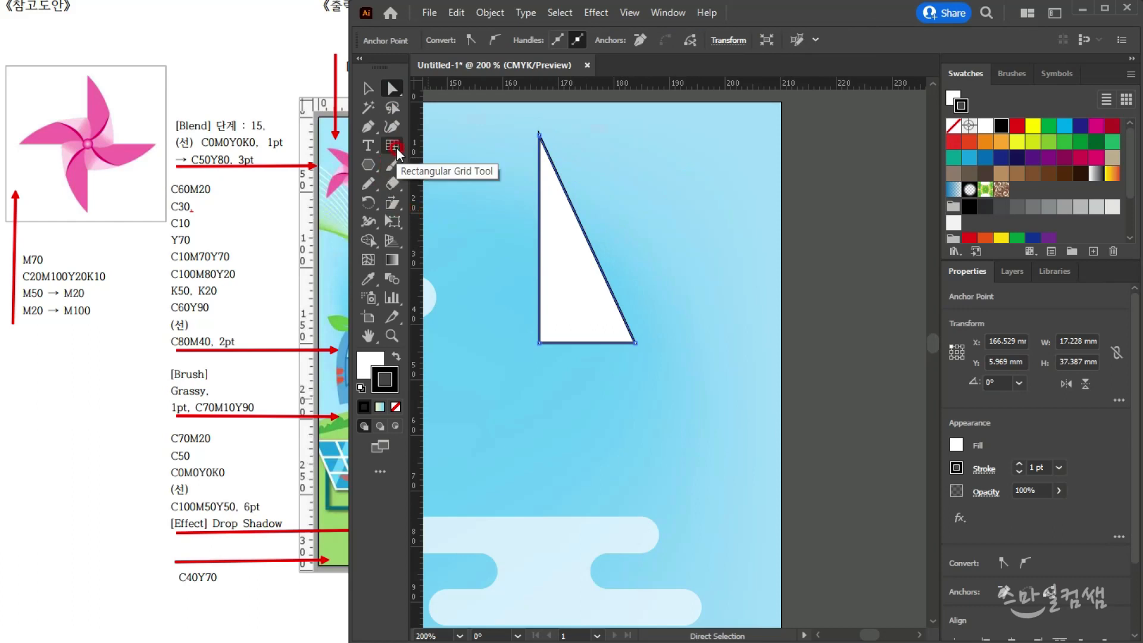
pyautogui.moveTo(393, 210); pyautogui.dragTo(458, 244)
pyautogui.click(586, 237)
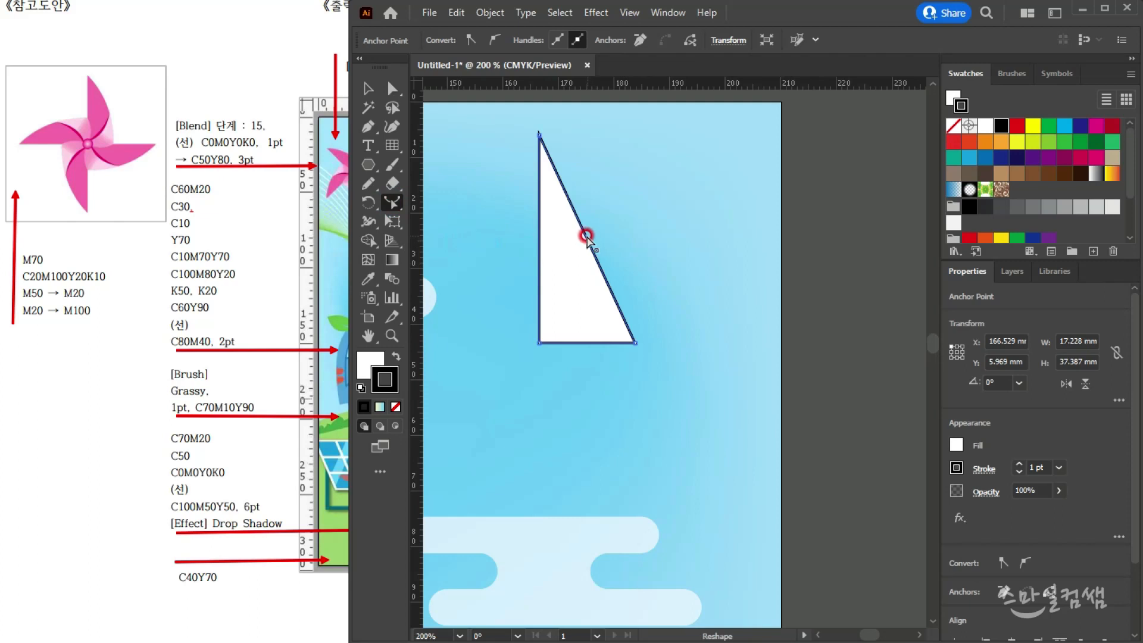
pyautogui.moveTo(585, 236); pyautogui.dragTo(611, 234)
pyautogui.click(653, 331)
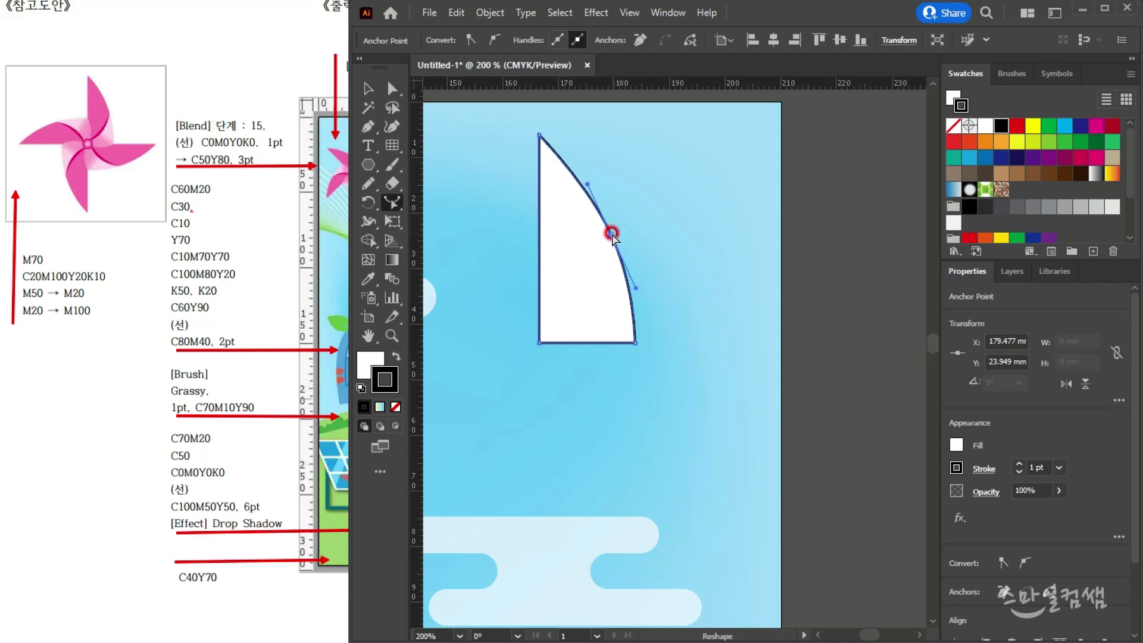
# Bow the blade's bottom edge downward by about 2 mm with the Curvature tool and deselect it.
pyautogui.click(393, 128)
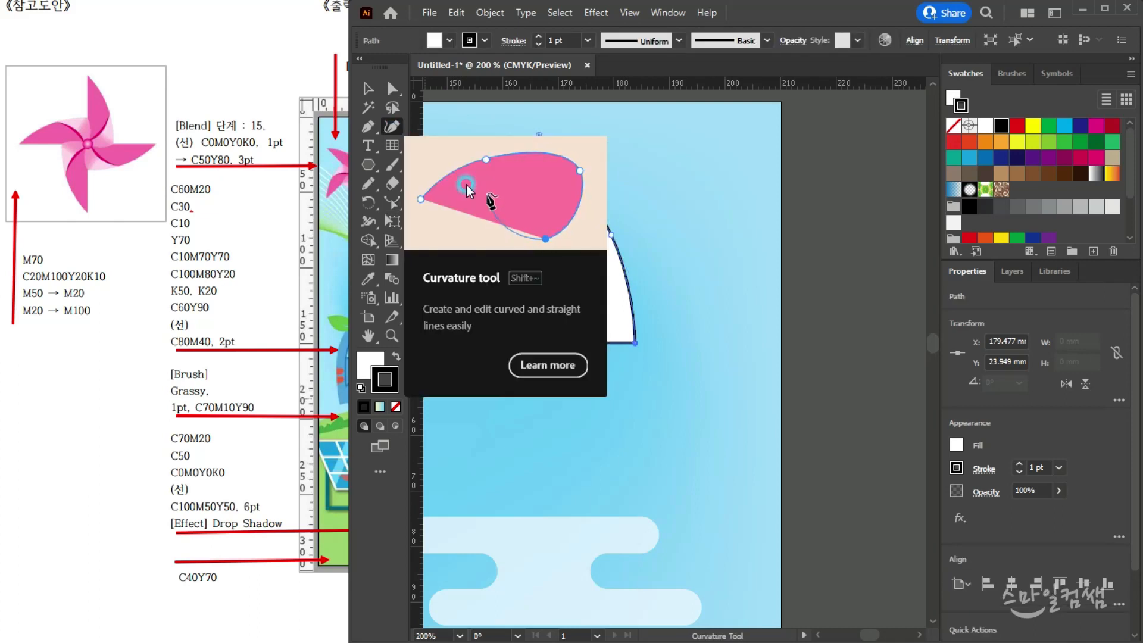
pyautogui.moveTo(588, 343); pyautogui.dragTo(588, 353)
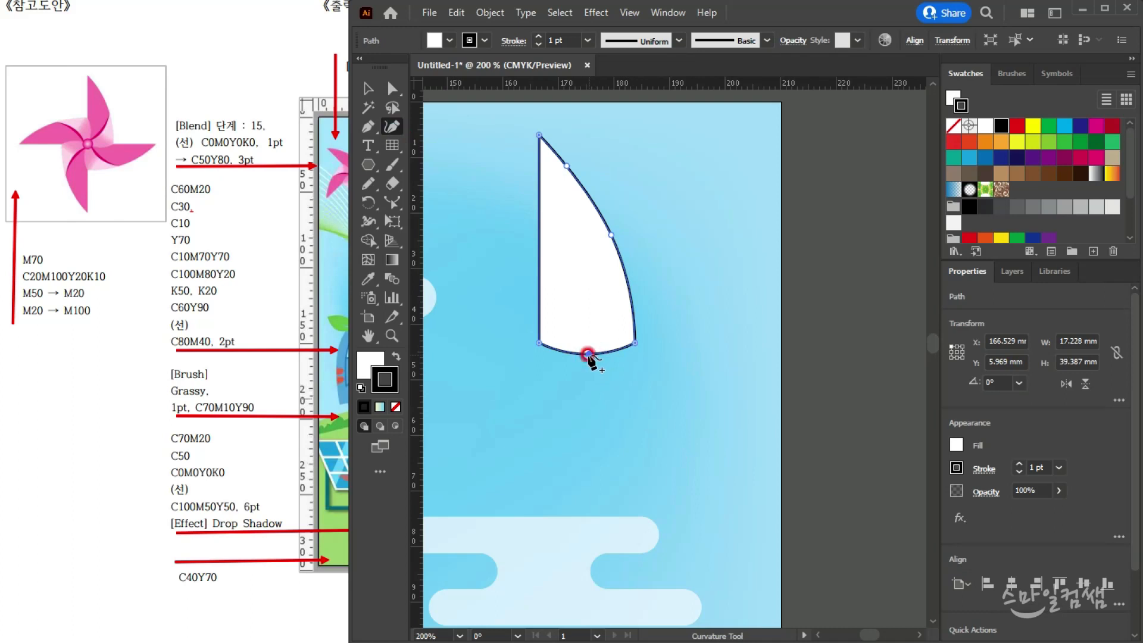
pyautogui.press('v')
pyautogui.click(678, 285)
# Draw an unfilled curve about 15 mm wide and 19 mm high across the blade, from its right side to its lower-left corner.
pyautogui.scroll(1, 551, 263)
pyautogui.moveTo(595, 287); pyautogui.dragTo(594, 342)
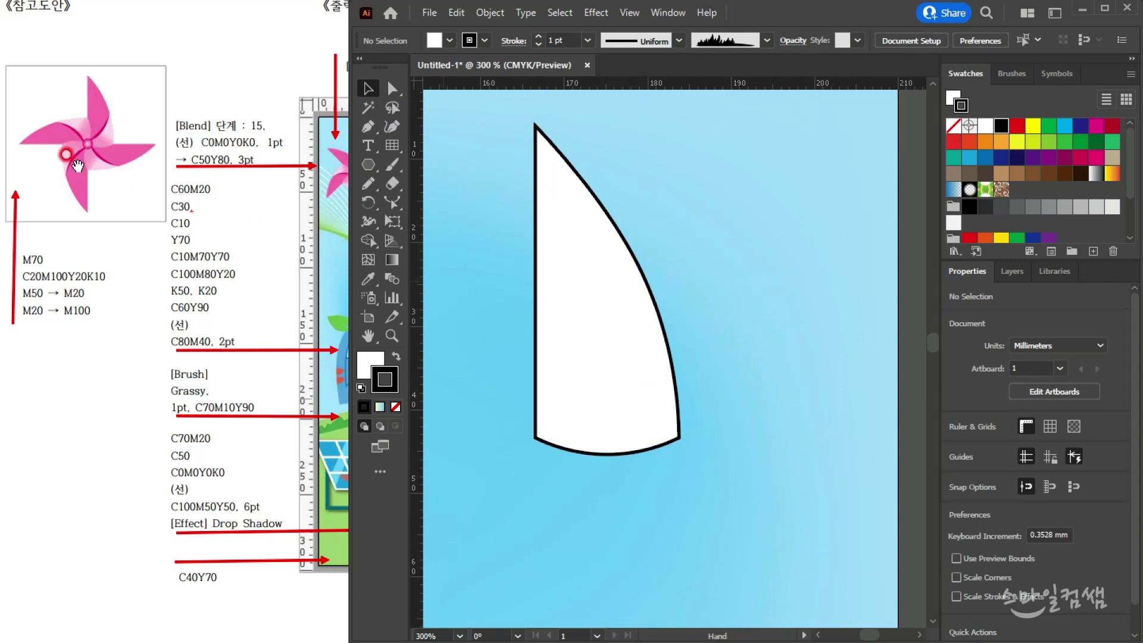
pyautogui.click(594, 388)
pyautogui.rightClick(597, 387)
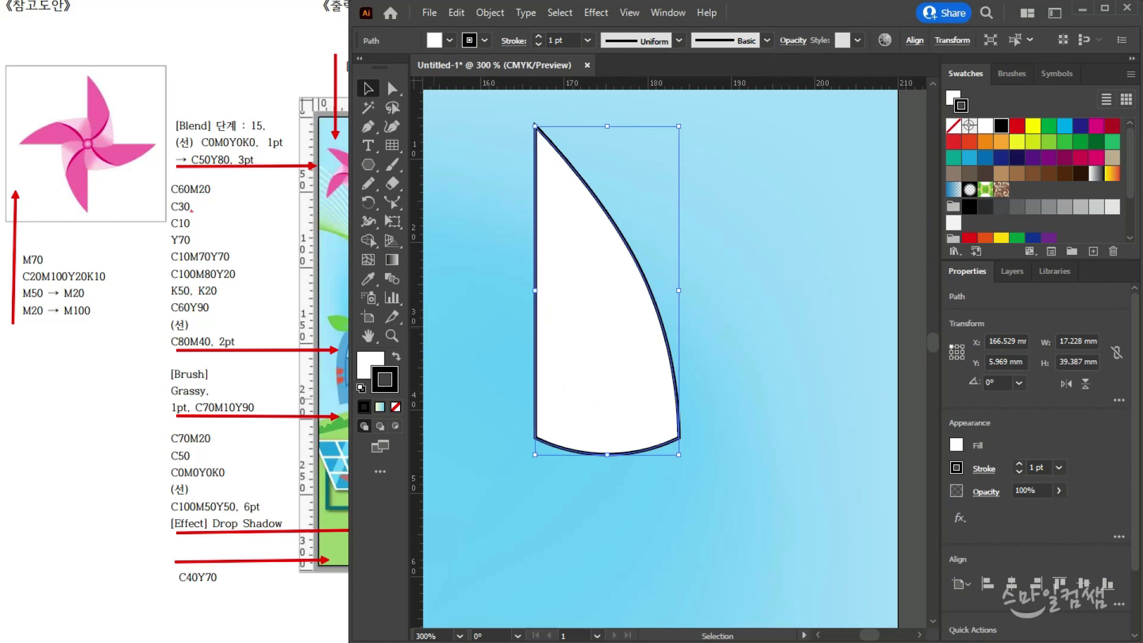
pyautogui.click(369, 127)
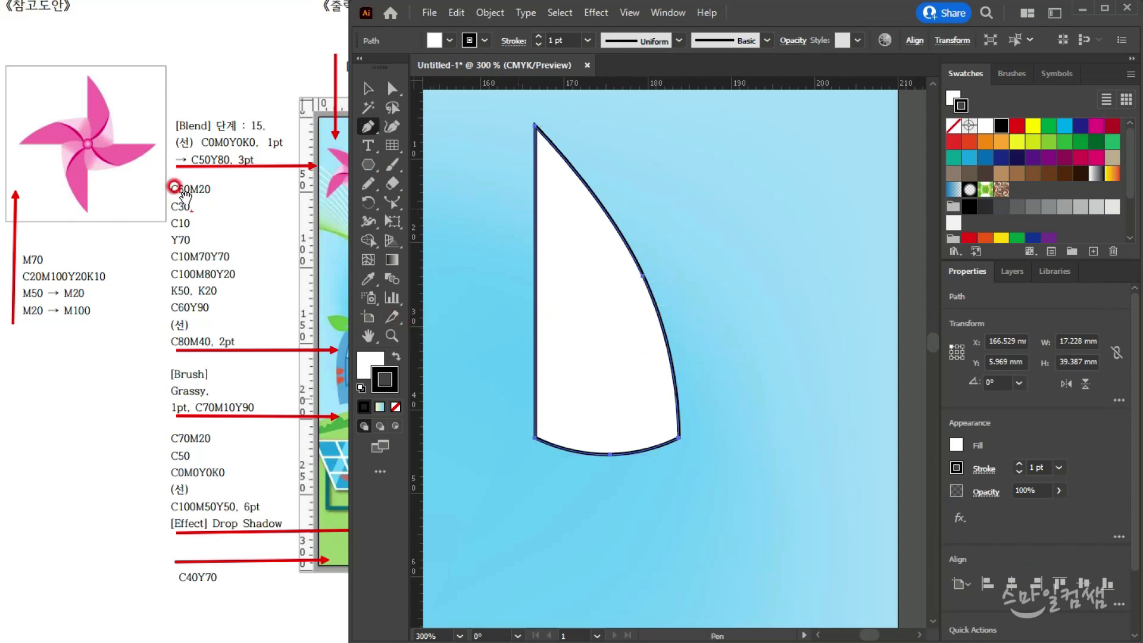
pyautogui.click(655, 269)
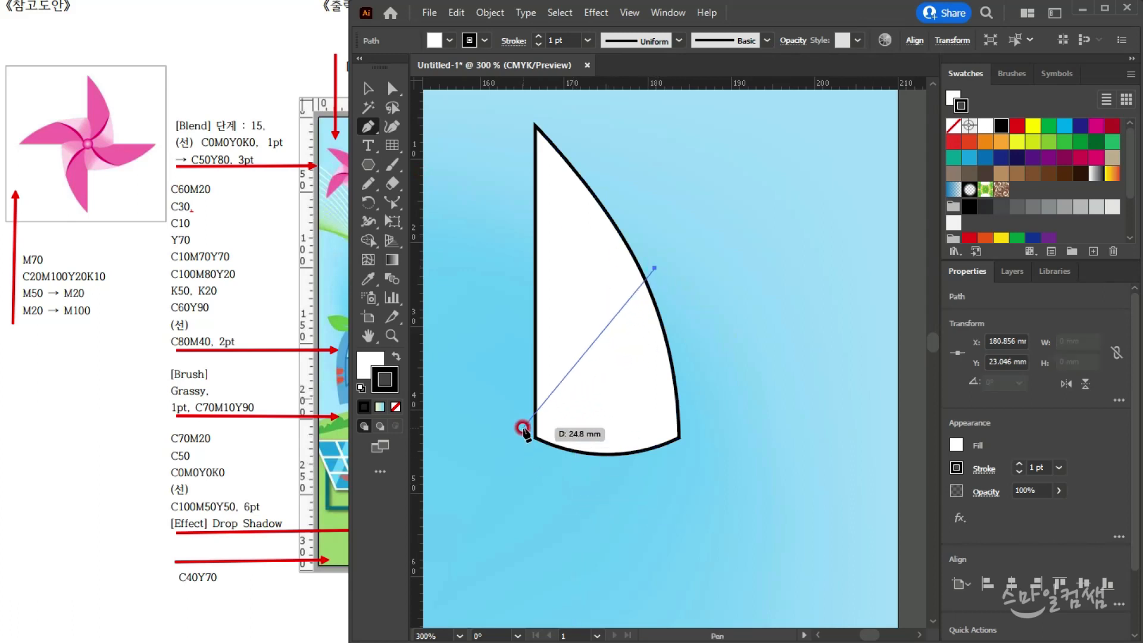
pyautogui.moveTo(527, 427); pyautogui.dragTo(435, 464)
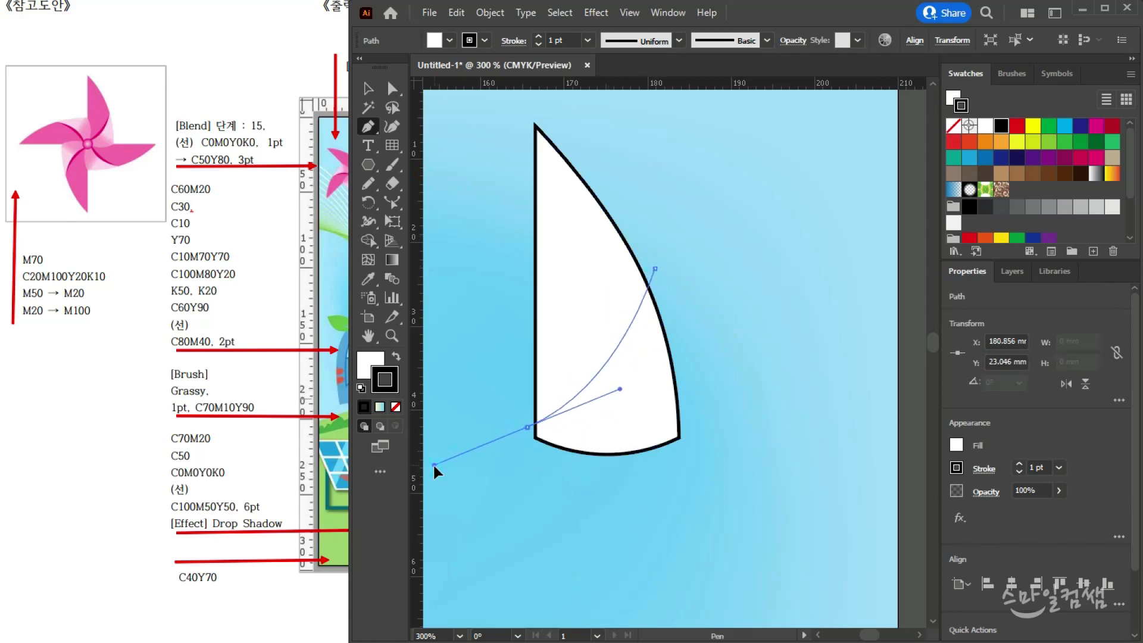
pyautogui.moveTo(433, 462); pyautogui.dragTo(429, 458)
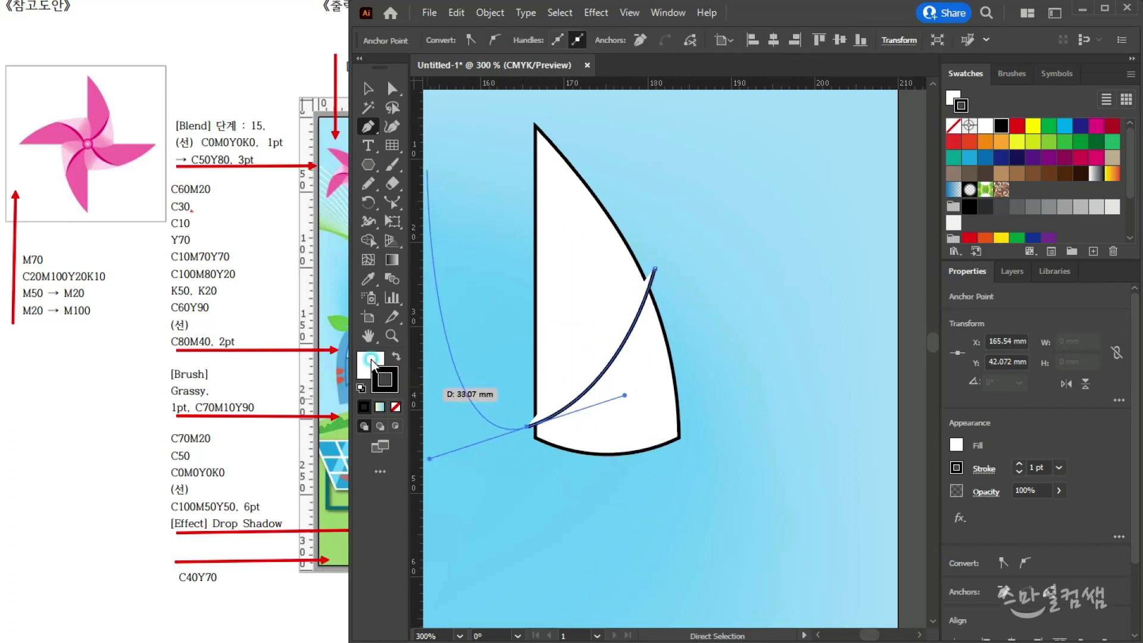
pyautogui.click(395, 408)
# Divide the blade along the curved line with Pathfinder and deselect the result.
pyautogui.click(372, 90)
pyautogui.keyDown('shift'); pyautogui.click(581, 241); pyautogui.keyUp('shift')
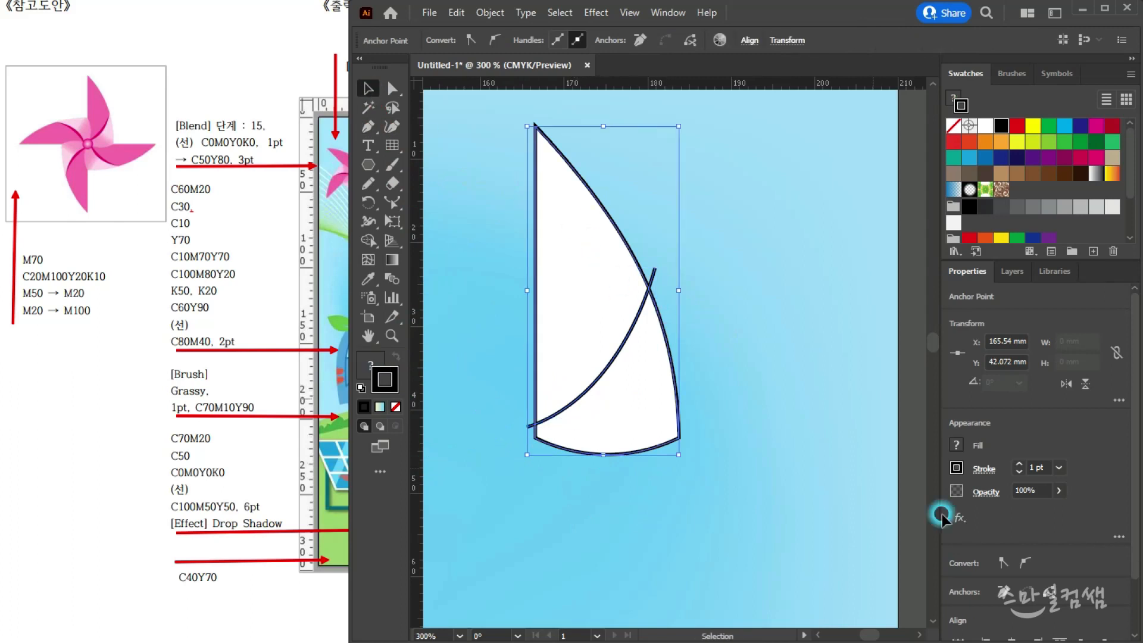
pyautogui.scroll(-2, 979, 552)
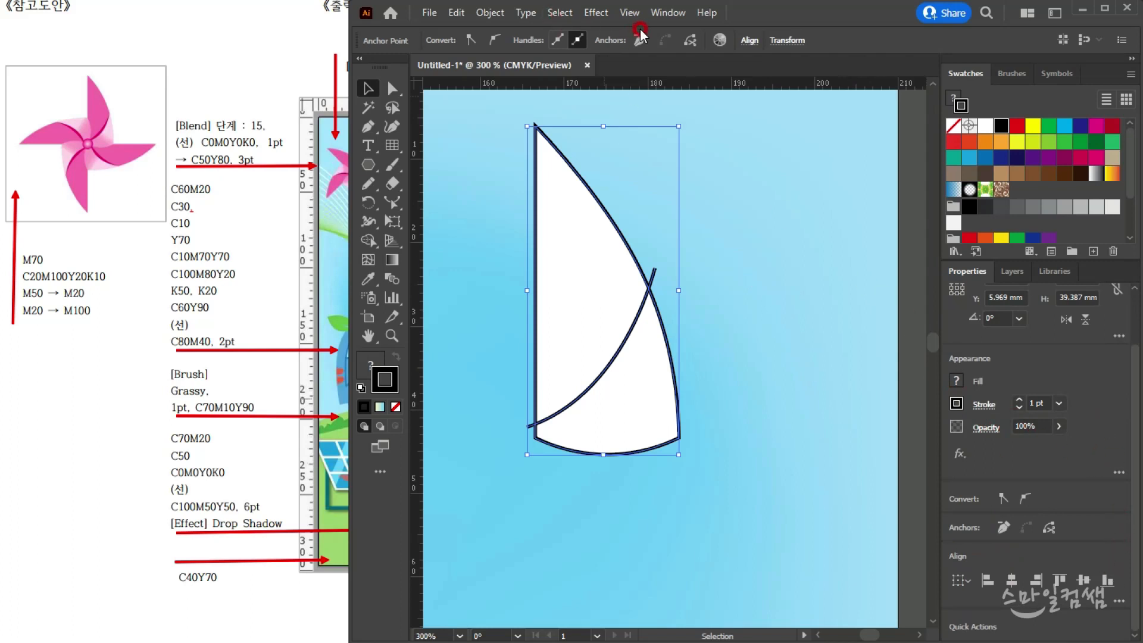
pyautogui.click(773, 325)
pyautogui.click(646, 302)
pyautogui.keyDown('shift'); pyautogui.click(586, 222); pyautogui.keyUp('shift')
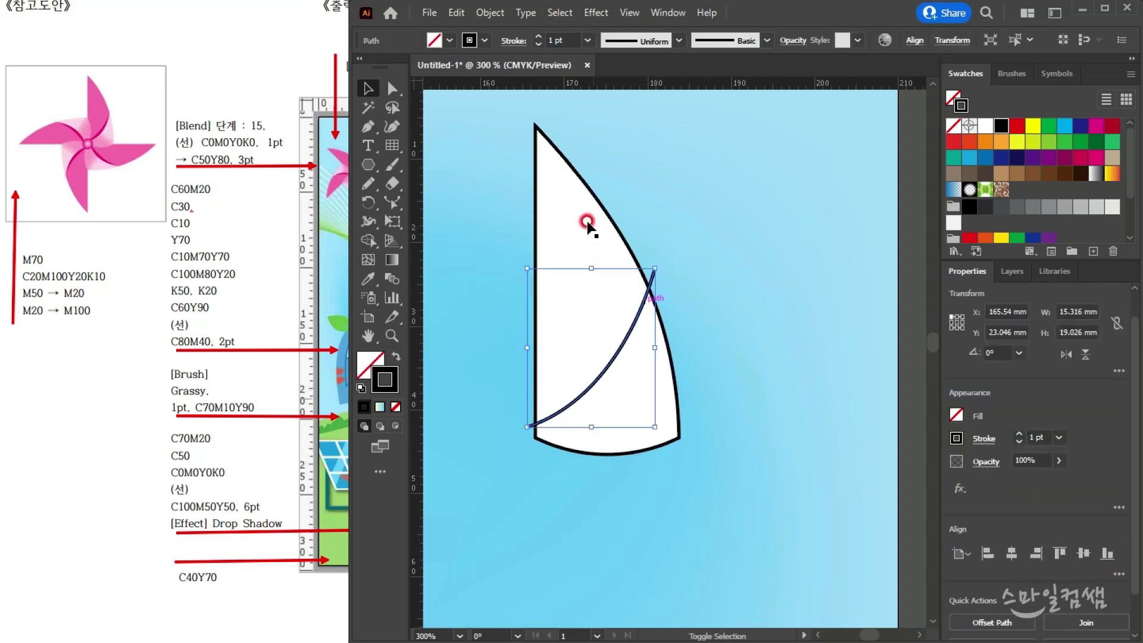
pyautogui.scroll(-2, 1023, 458)
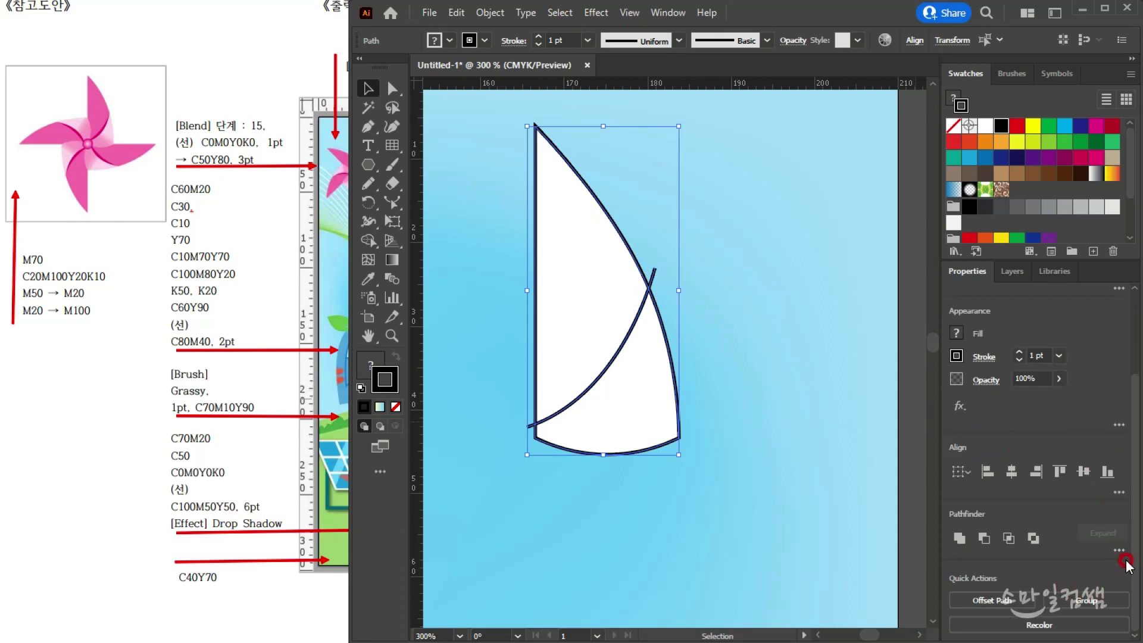
pyautogui.click(1107, 550)
pyautogui.click(960, 635)
pyautogui.click(763, 245)
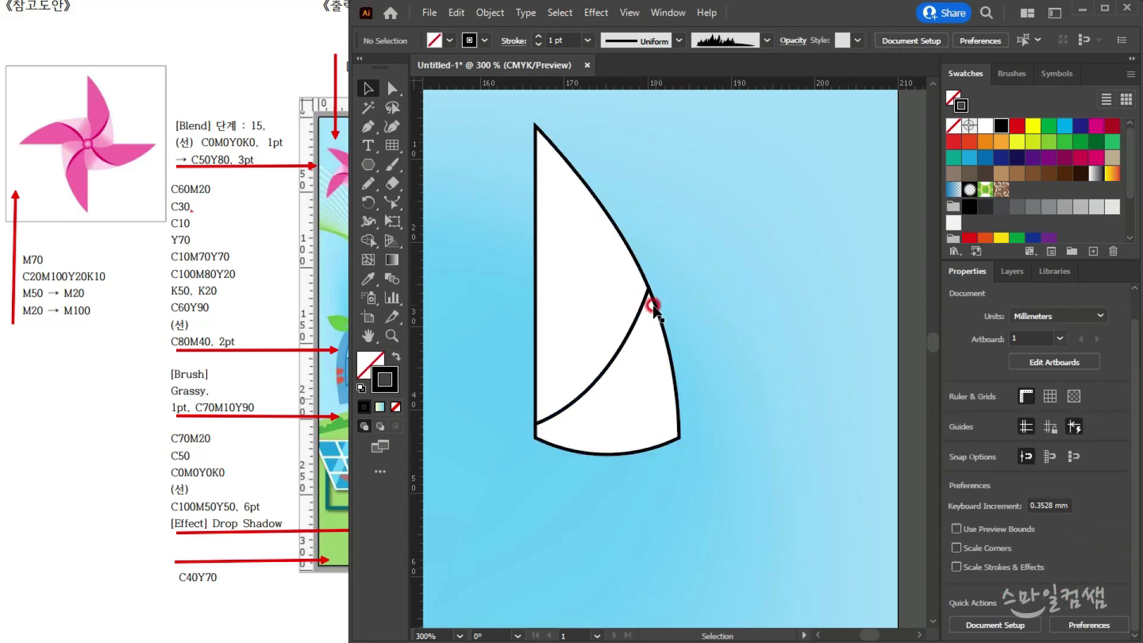
# Ungroup the divided blade and test the separation by moving its lower piece away and undoing the move.
pyautogui.click(586, 270)
pyautogui.rightClick(586, 271)
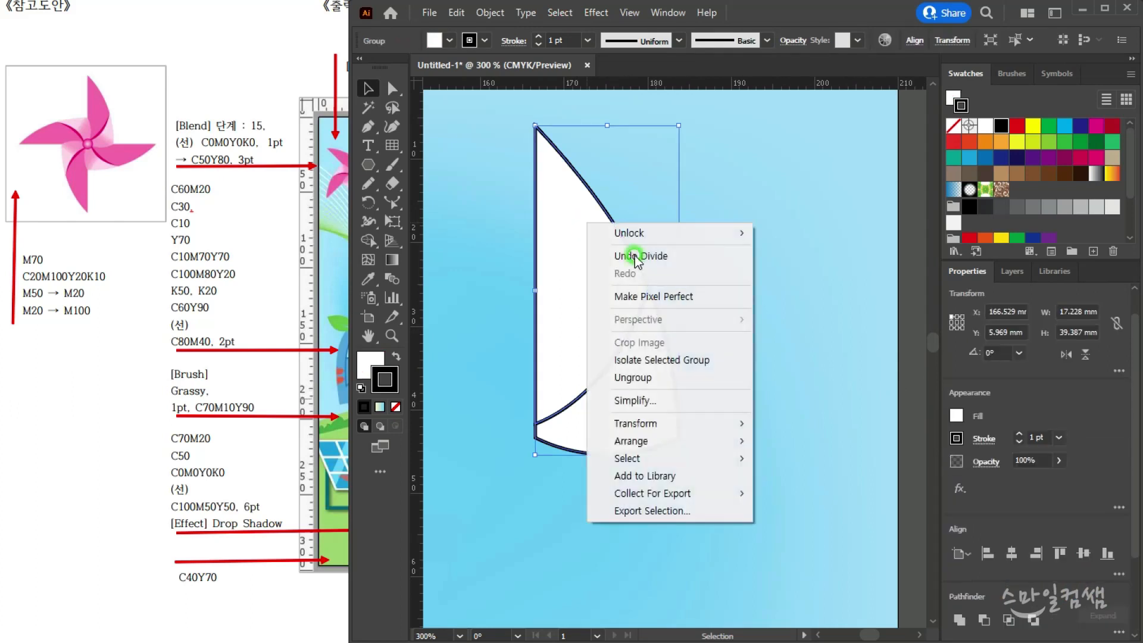
pyautogui.click(645, 382)
pyautogui.click(698, 371)
pyautogui.moveTo(645, 435); pyautogui.dragTo(692, 463)
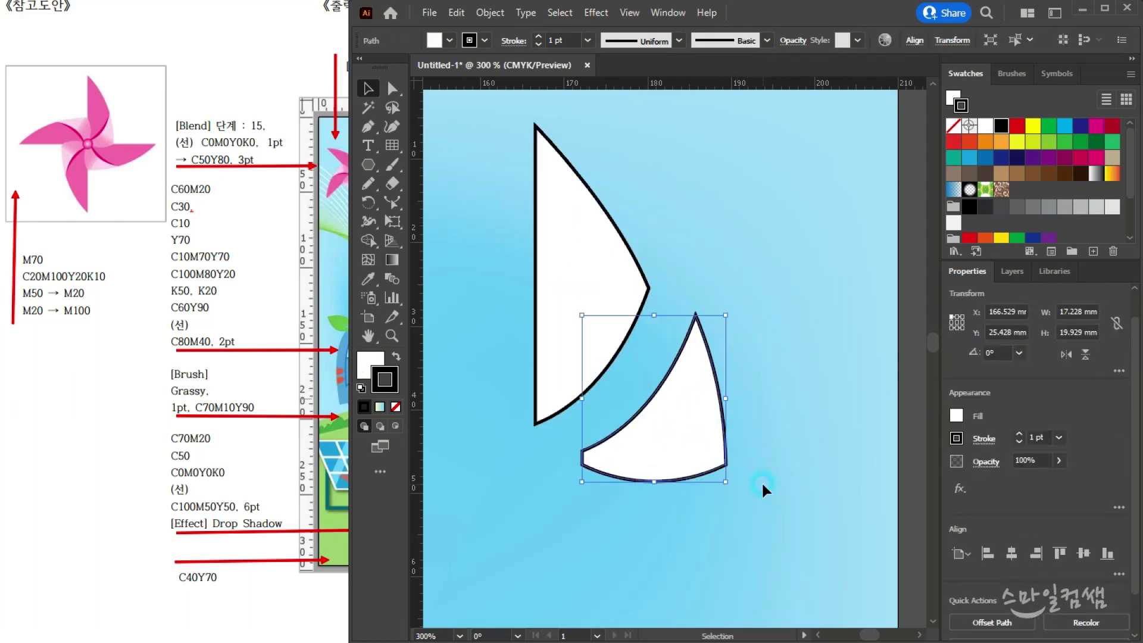
pyautogui.hotkey('ctrl', 'z')
# Remove the stroke from the blade's upper piece.
pyautogui.click(627, 337)
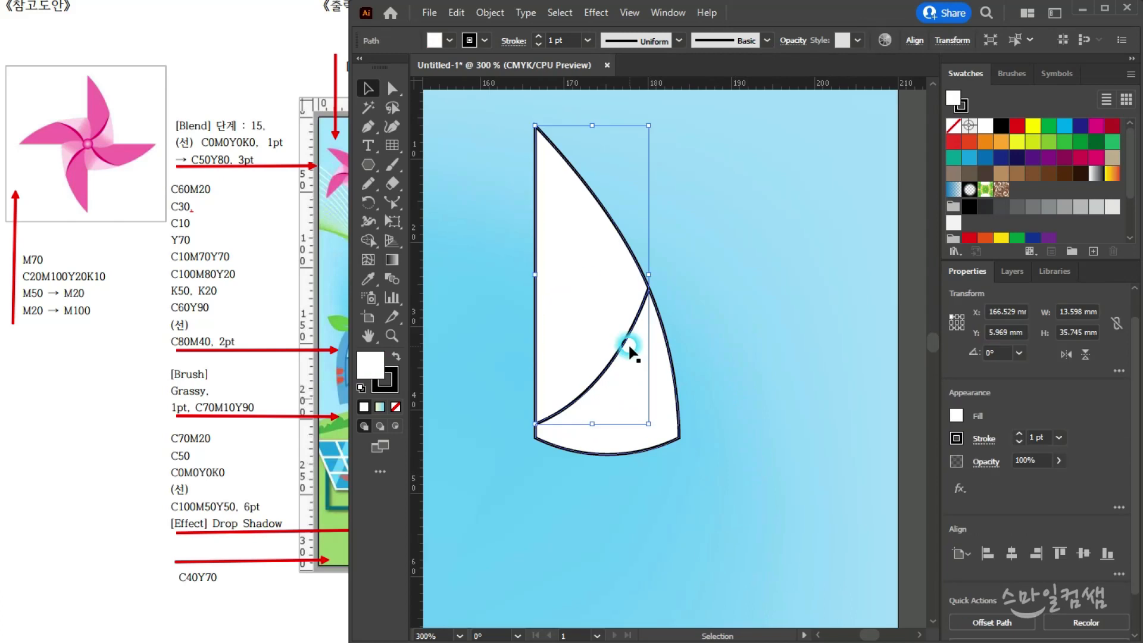
pyautogui.click(954, 125)
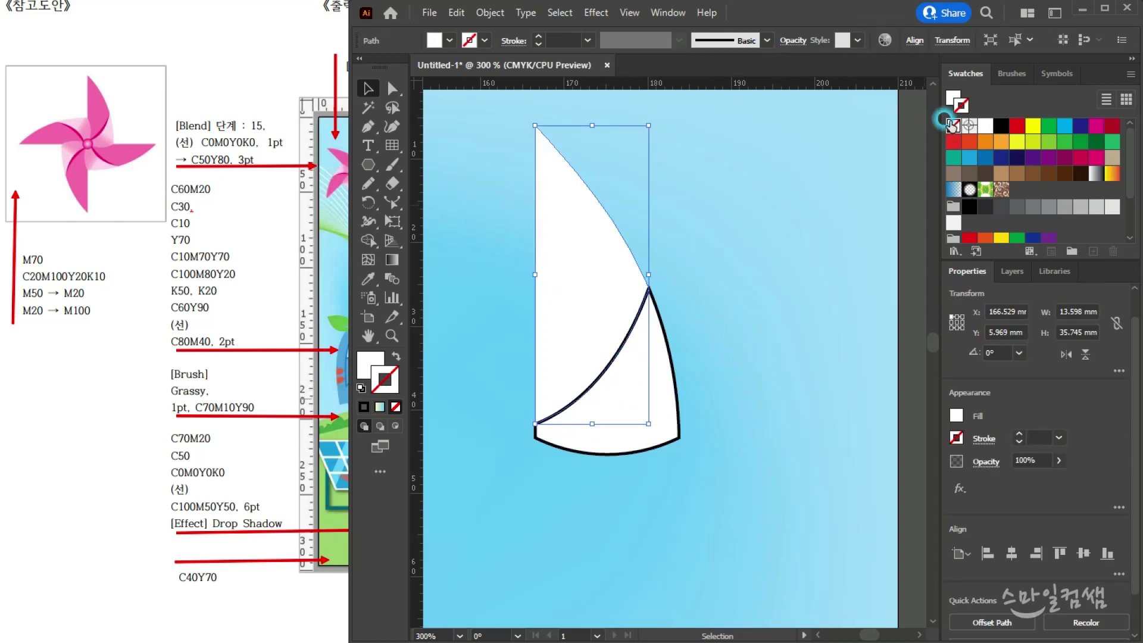
pyautogui.click(596, 257)
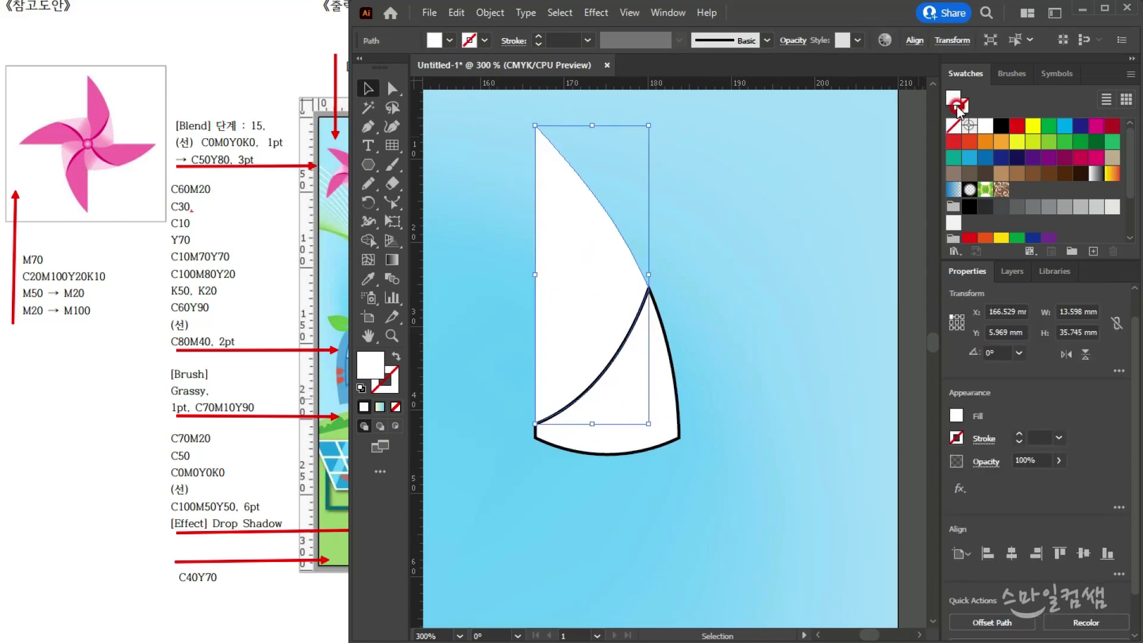
# Try to fill the blade's upper piece with M 70% as a custom colour.
pyautogui.doubleClick(951, 101)
pyautogui.click(849, 343)
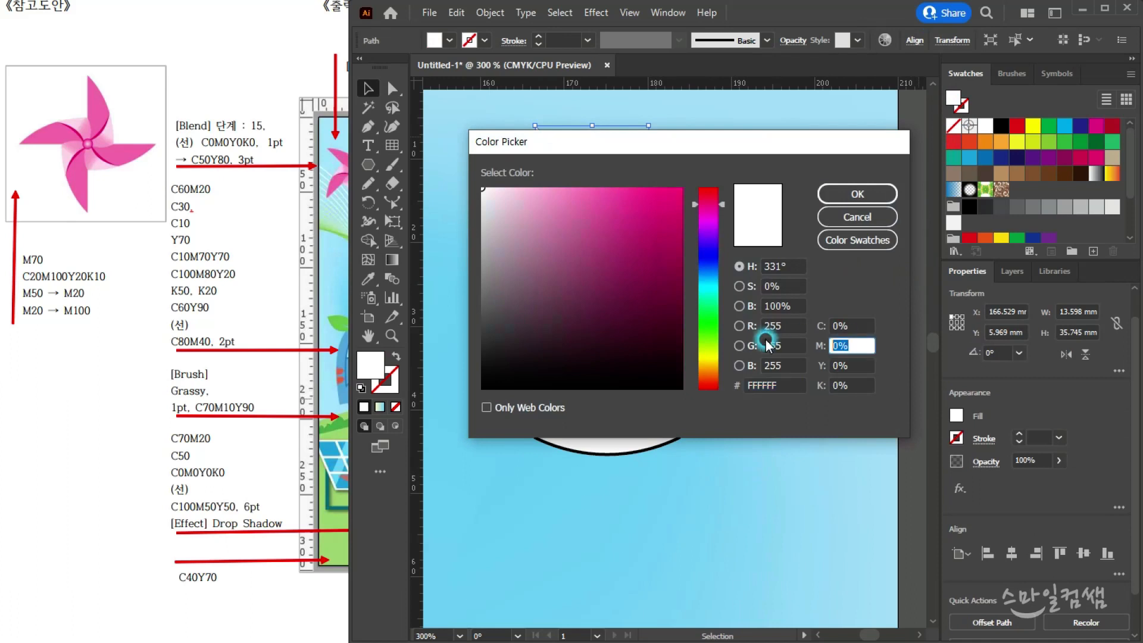
pyautogui.write('70')
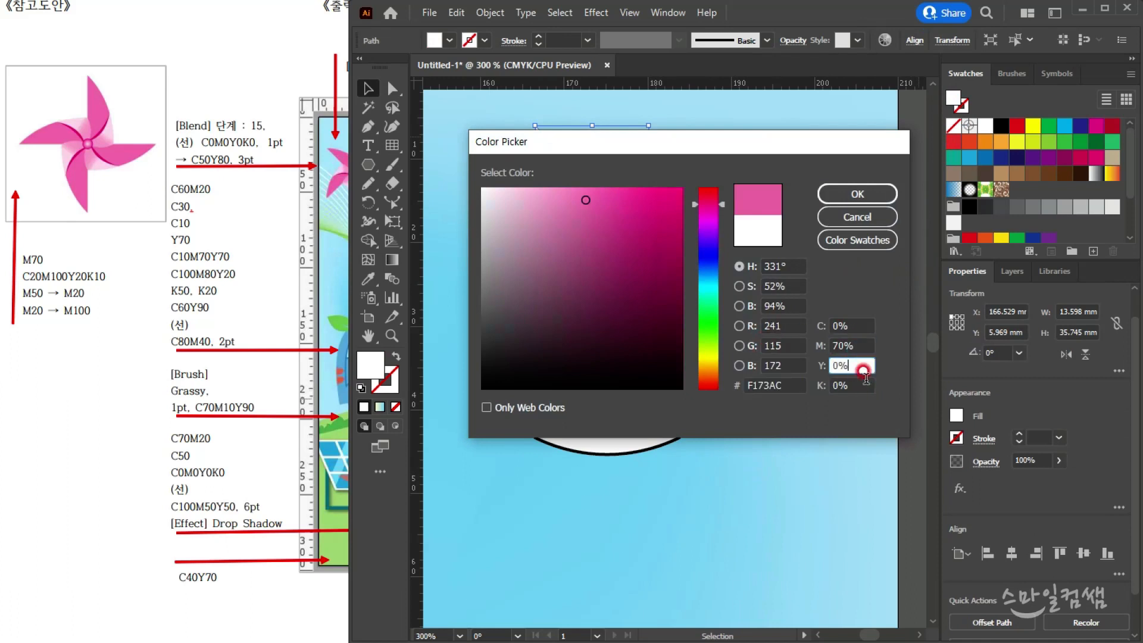
pyautogui.click(849, 192)
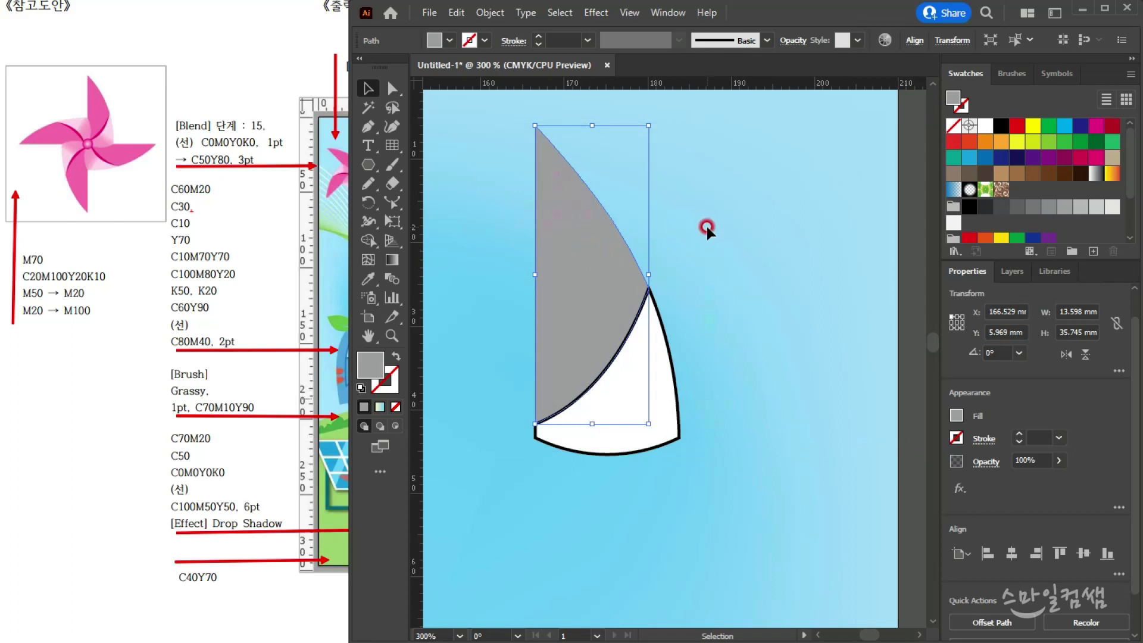
pyautogui.doubleClick(370, 364)
pyautogui.click(861, 351)
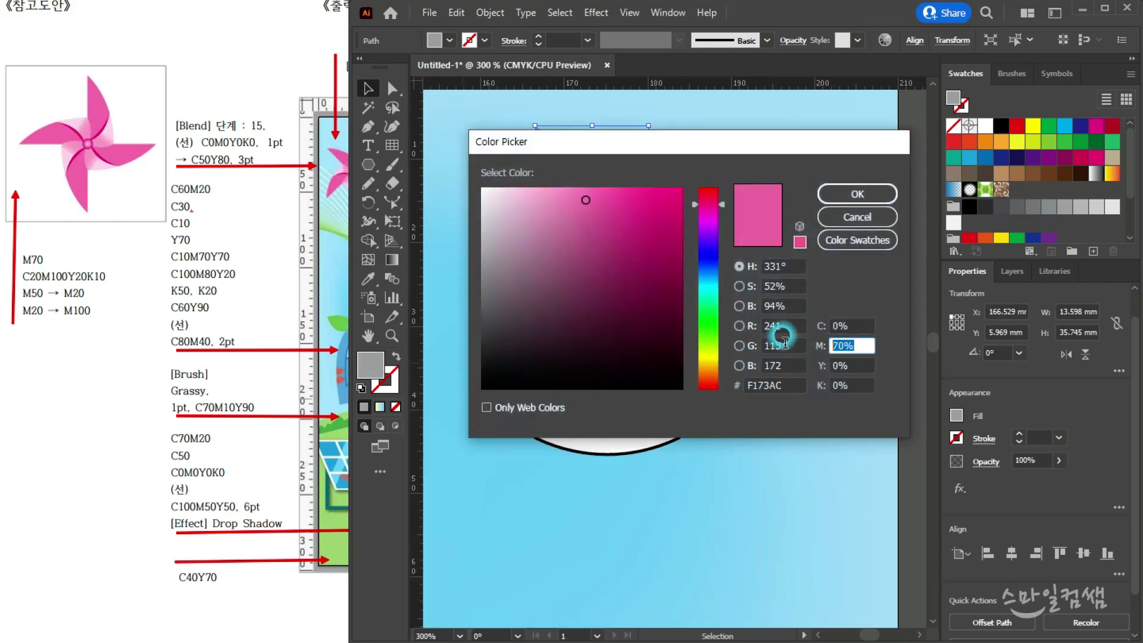
pyautogui.click(857, 194)
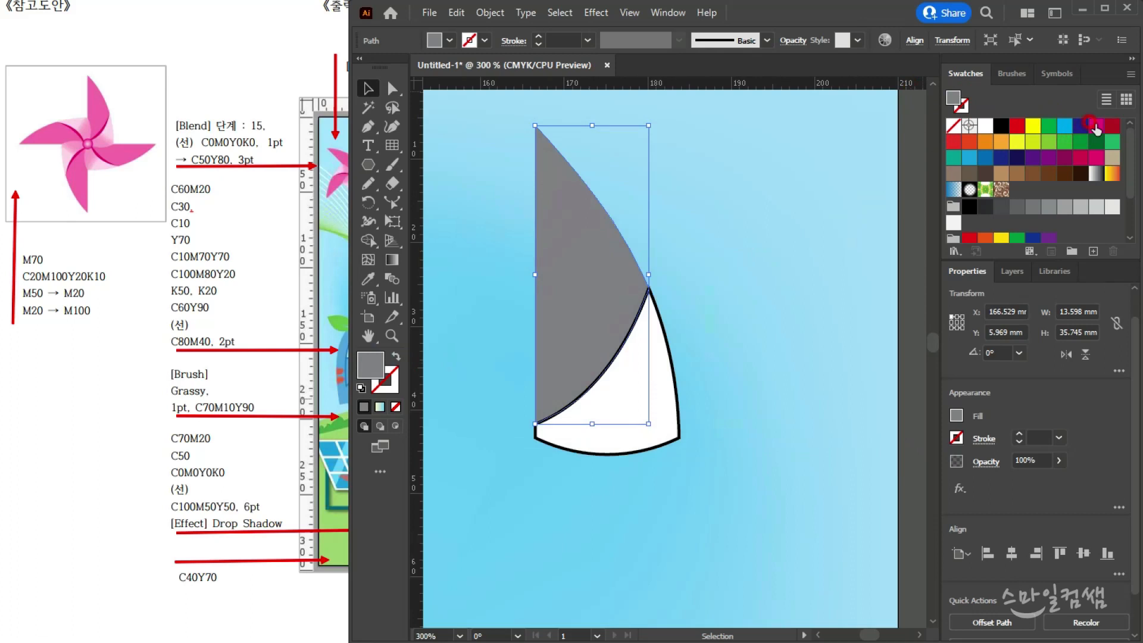
# Fill the blade's upper piece with the magenta swatch, lower its M value to 70%, and deselect it.
pyautogui.click(1063, 125)
pyautogui.click(1079, 125)
pyautogui.click(1096, 125)
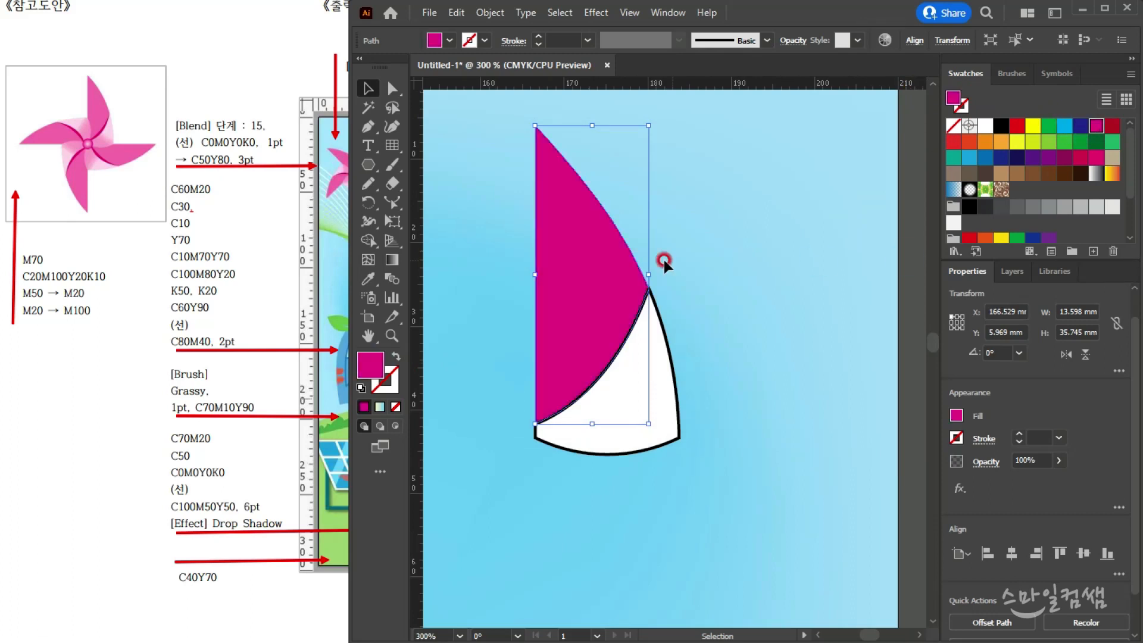
pyautogui.doubleClick(954, 100)
pyautogui.click(848, 346)
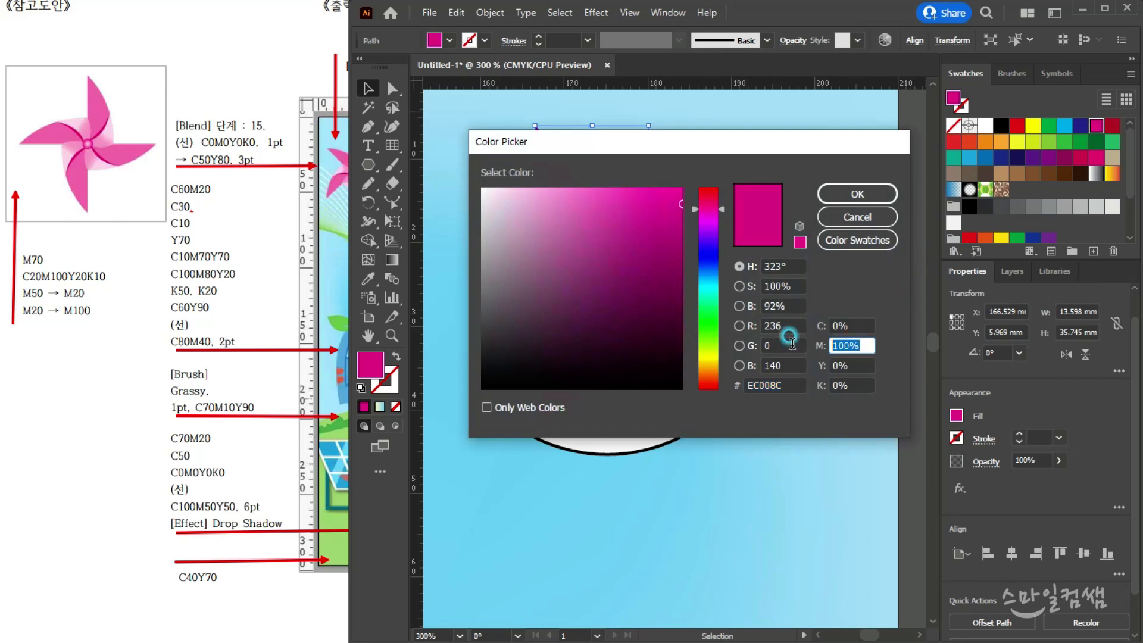
pyautogui.write('70')
pyautogui.press('Return')
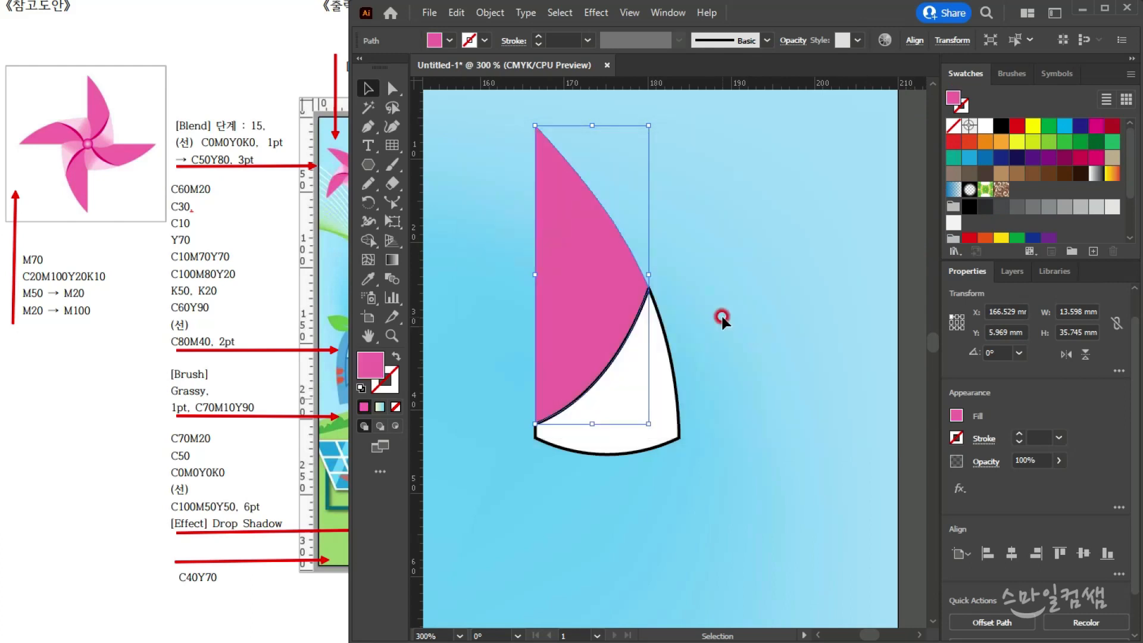
pyautogui.click(722, 316)
# Select the blade's lower piece and remove its stroke.
pyautogui.click(646, 394)
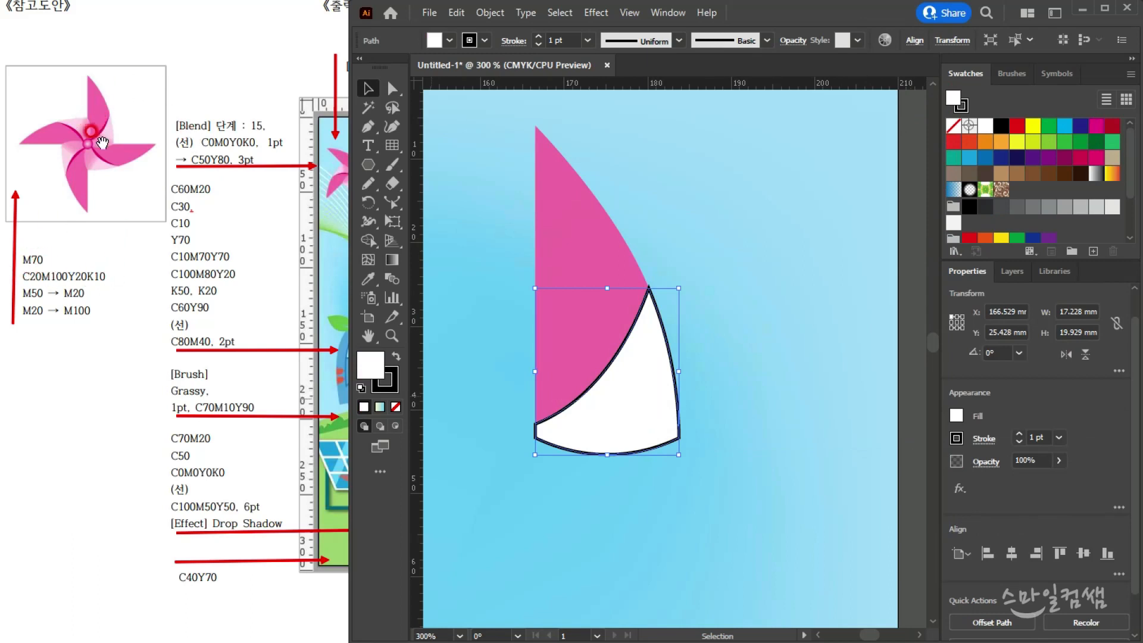
pyautogui.scroll(-3, 1045, 191)
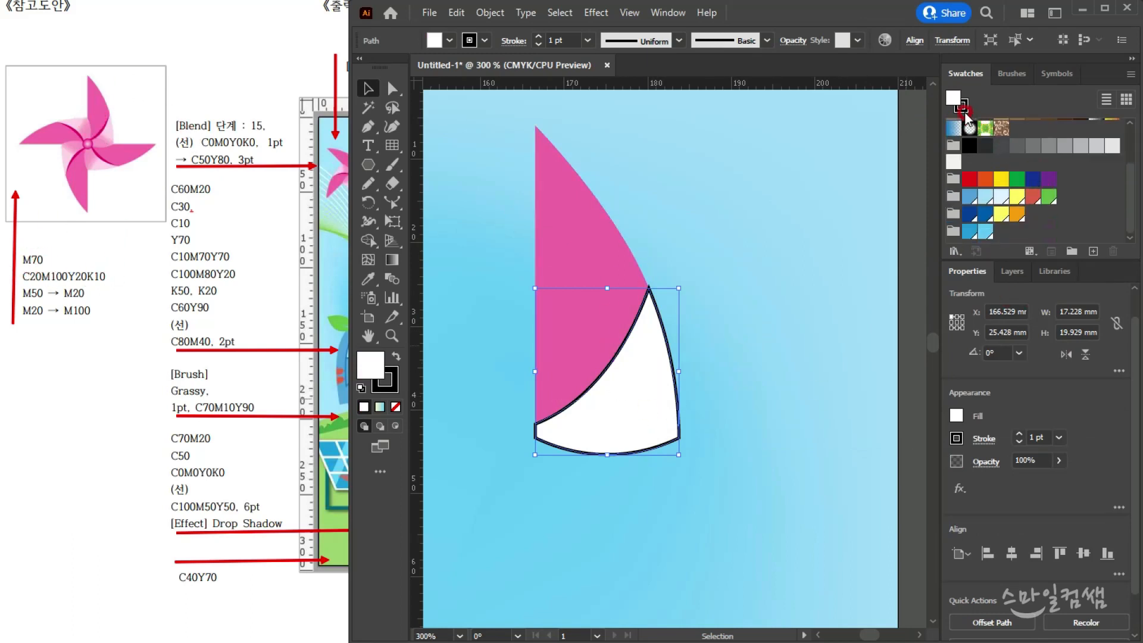
pyautogui.scroll(3, 965, 116)
pyautogui.click(953, 126)
pyautogui.moveTo(893, 124); pyautogui.dragTo(916, 117)
pyautogui.doubleClick(952, 101)
pyautogui.click(853, 224)
# Fill the blade's lower piece with the magenta swatch and adjust the colour to C 20%, M 100%, Y 20%, K 10%.
pyautogui.click(1079, 138)
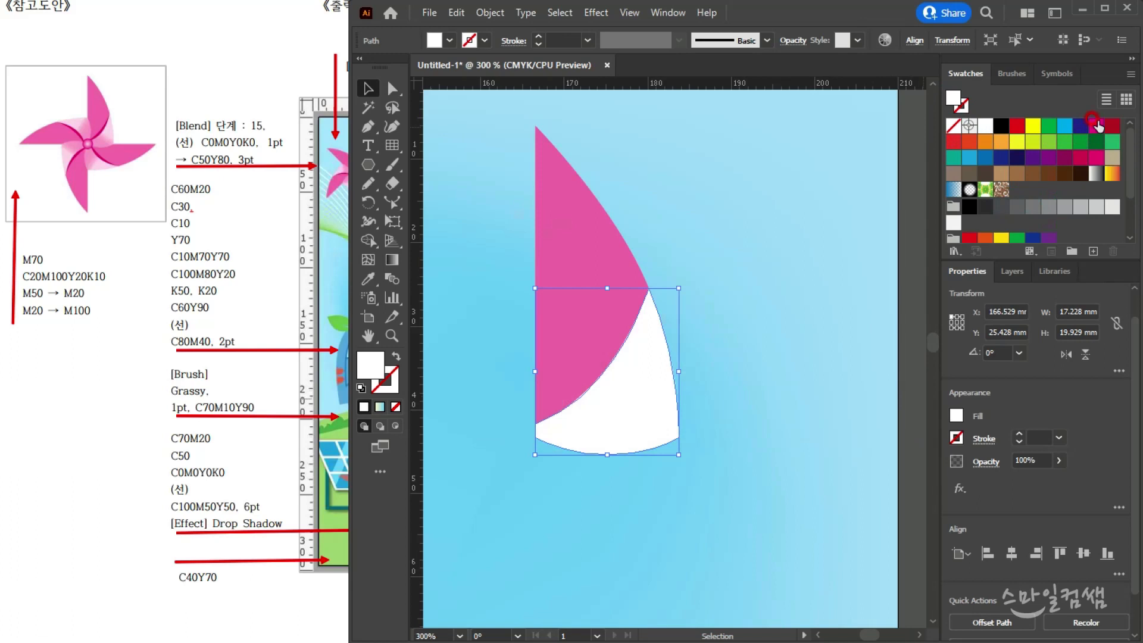
pyautogui.doubleClick(952, 98)
pyautogui.click(237, 334)
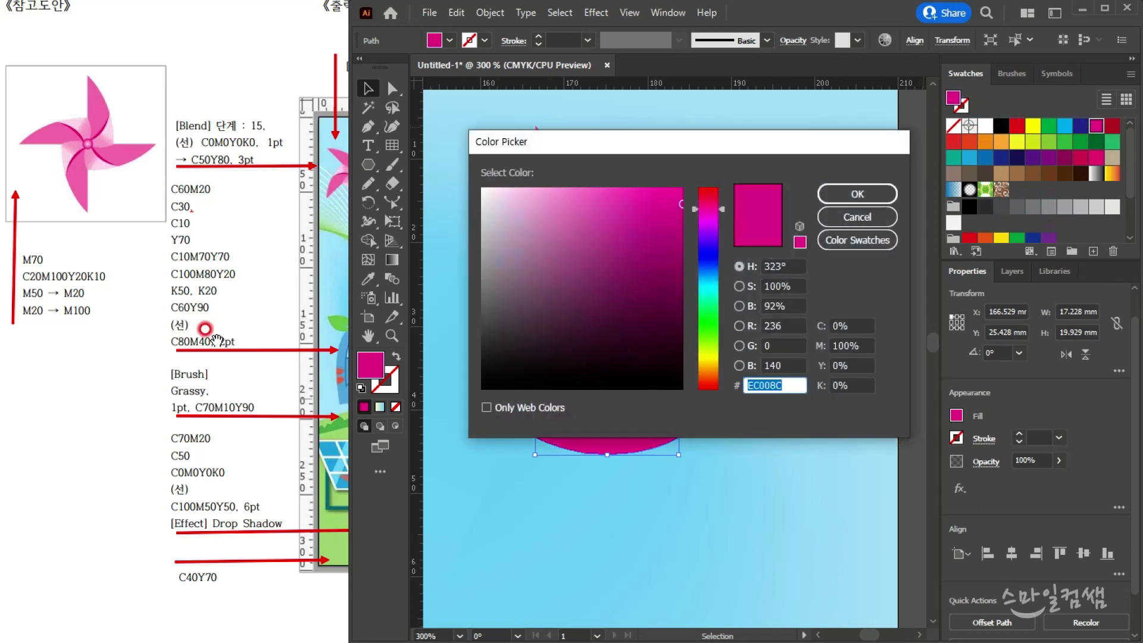
pyautogui.click(860, 330)
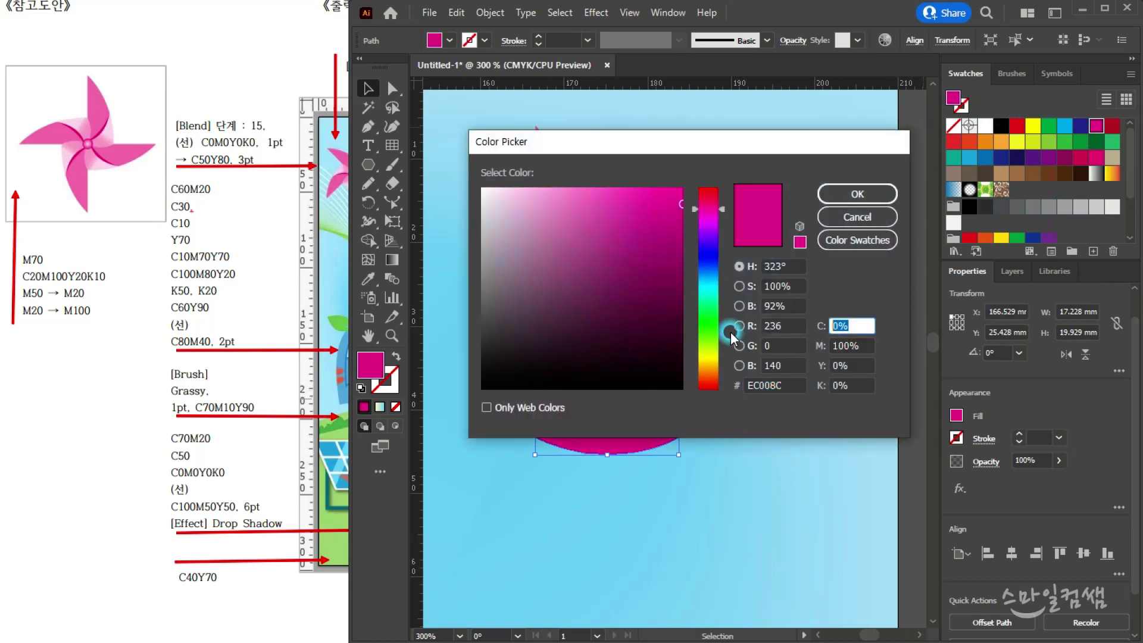
pyautogui.write('20')
pyautogui.press('Tab')
pyautogui.write('100')
pyautogui.press('Tab')
pyautogui.write('20')
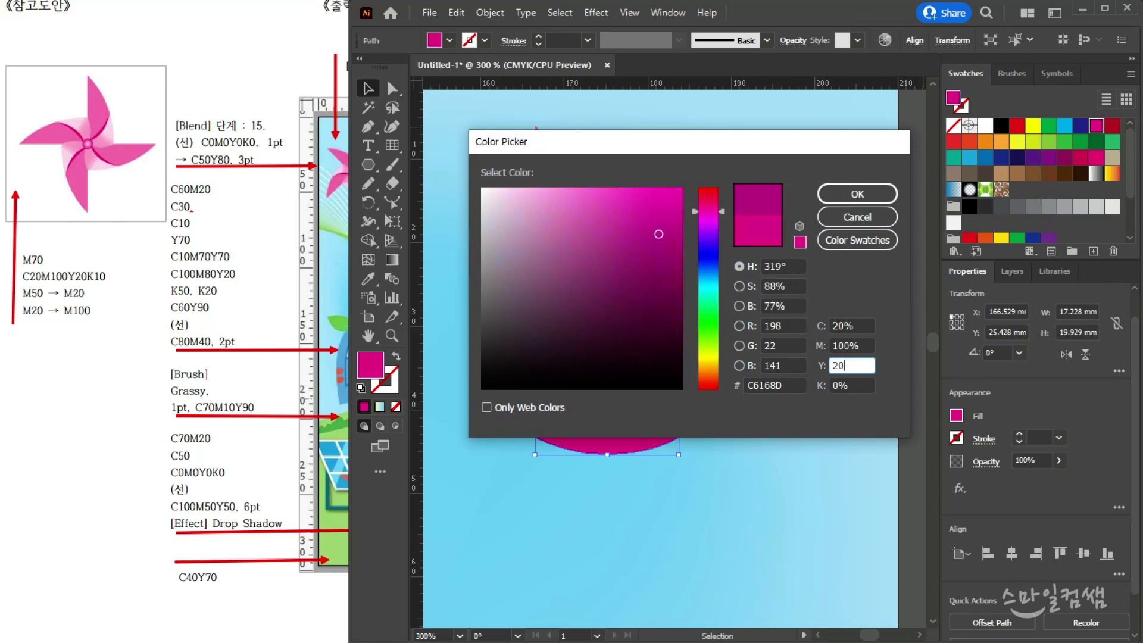
pyautogui.press('Tab')
pyautogui.write('10')
pyautogui.press('Return')
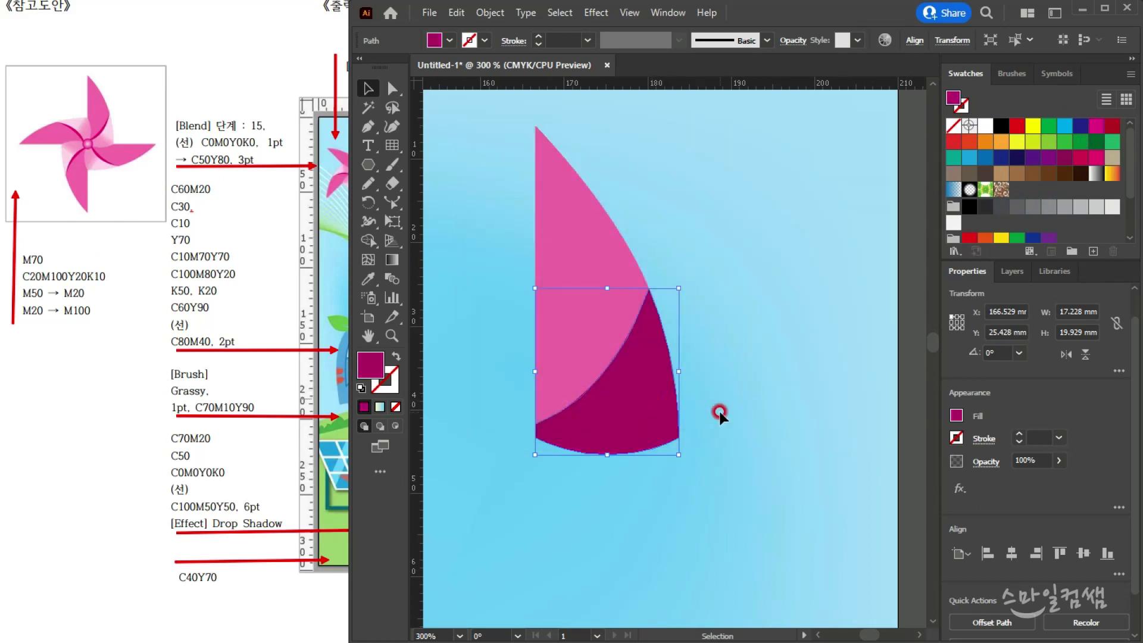
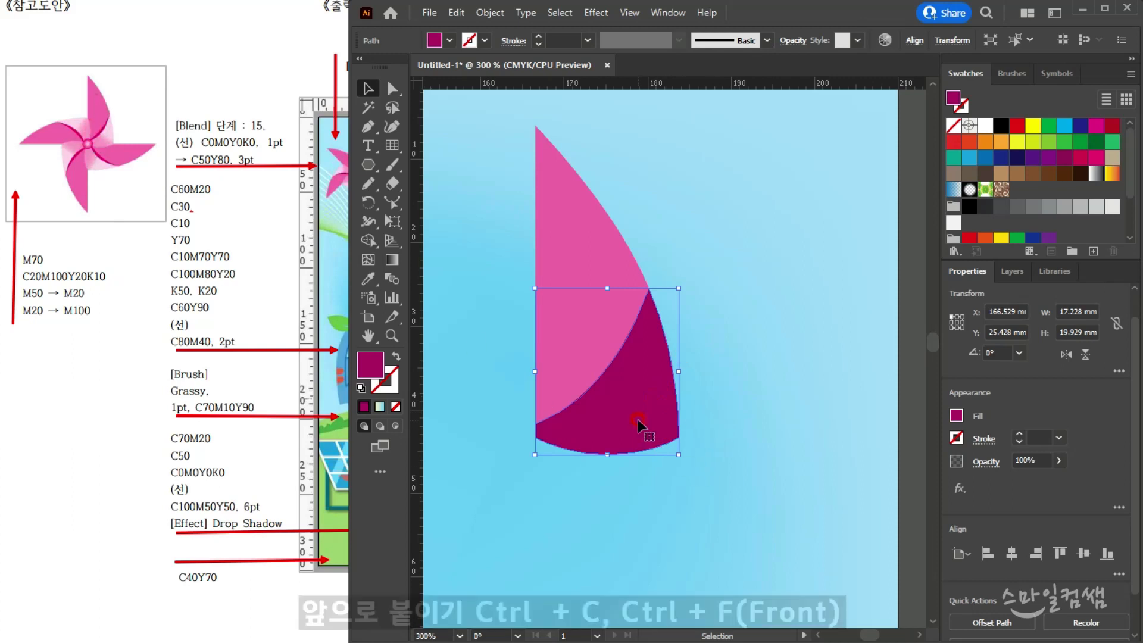
# Paste a copy of the dark lower piece in front and give the copy a linear gradient fill.
pyautogui.press('a')
pyautogui.press('v')
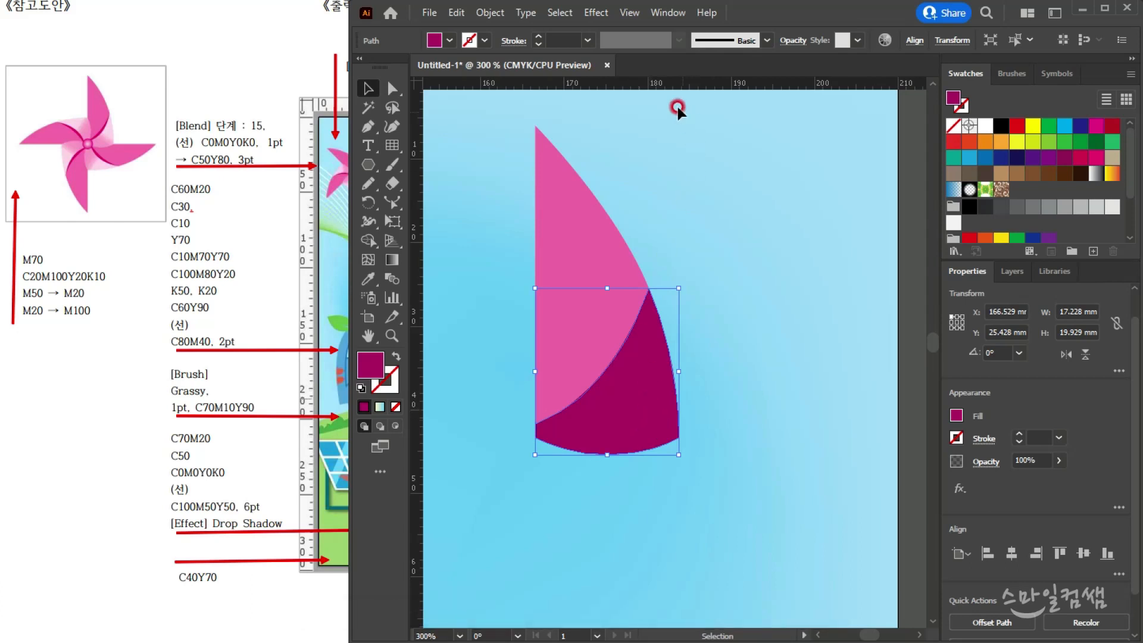
pyautogui.click(667, 12)
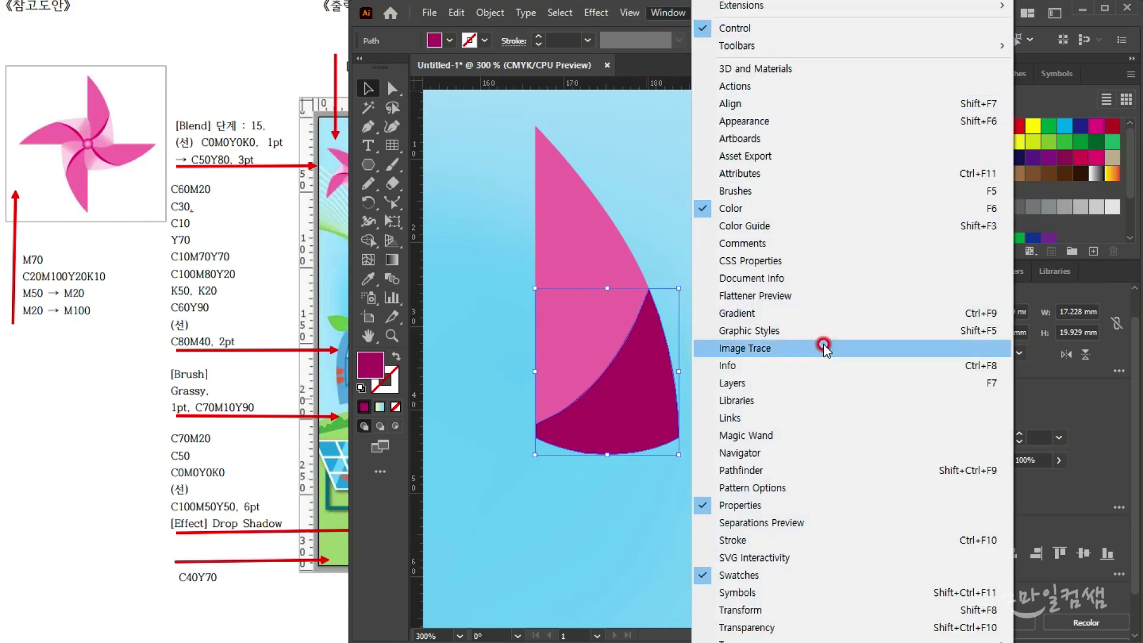
pyautogui.click(763, 311)
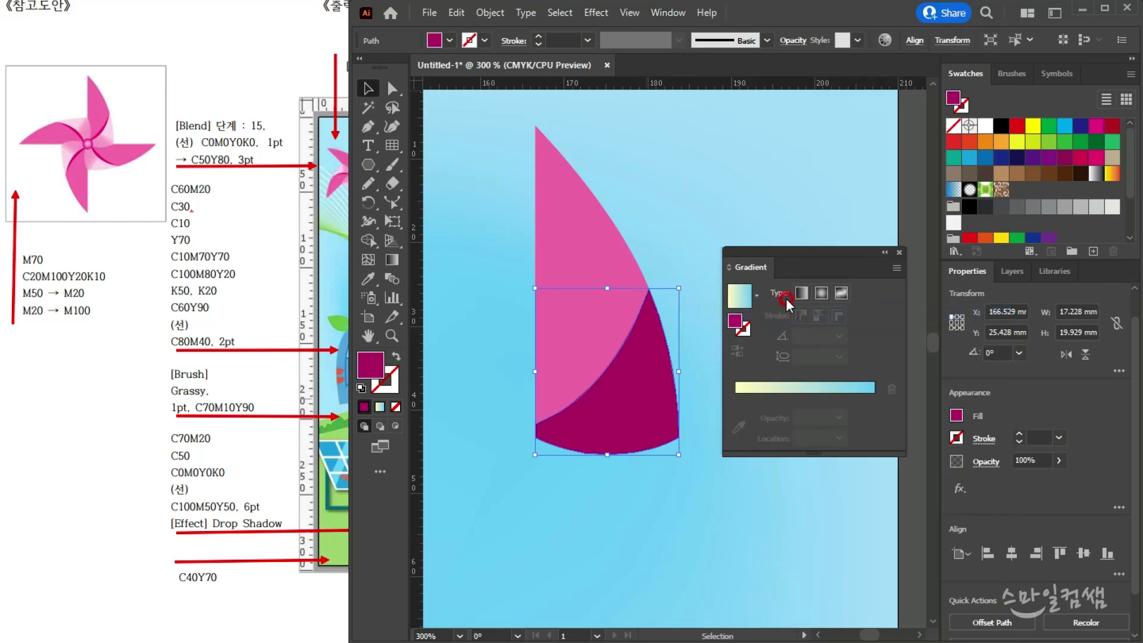
pyautogui.click(802, 294)
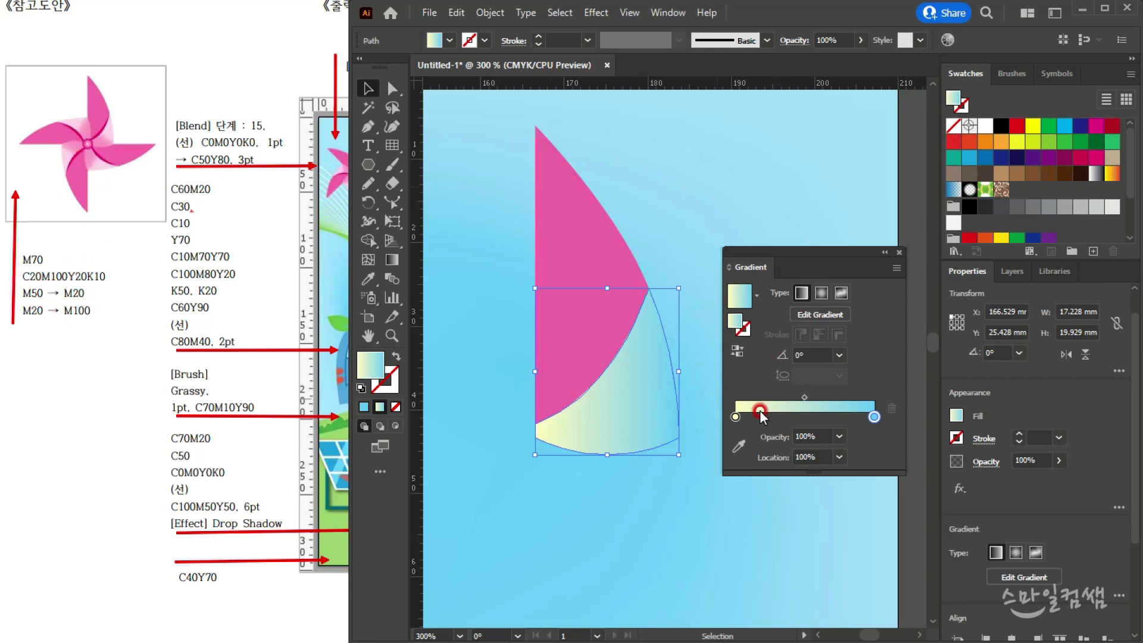
# Set the gradient's starting colour stop to M 50% and Y 0%.
pyautogui.doubleClick(735, 417)
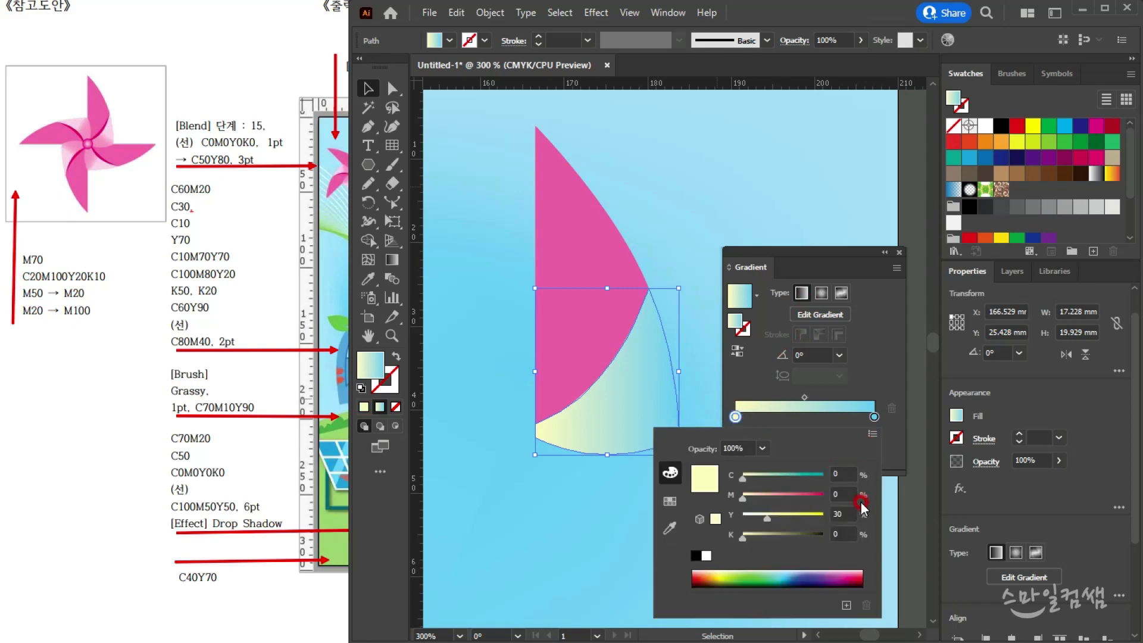
pyautogui.moveTo(844, 494); pyautogui.dragTo(798, 491)
pyautogui.write('50')
pyautogui.press('Tab')
pyautogui.write('0')
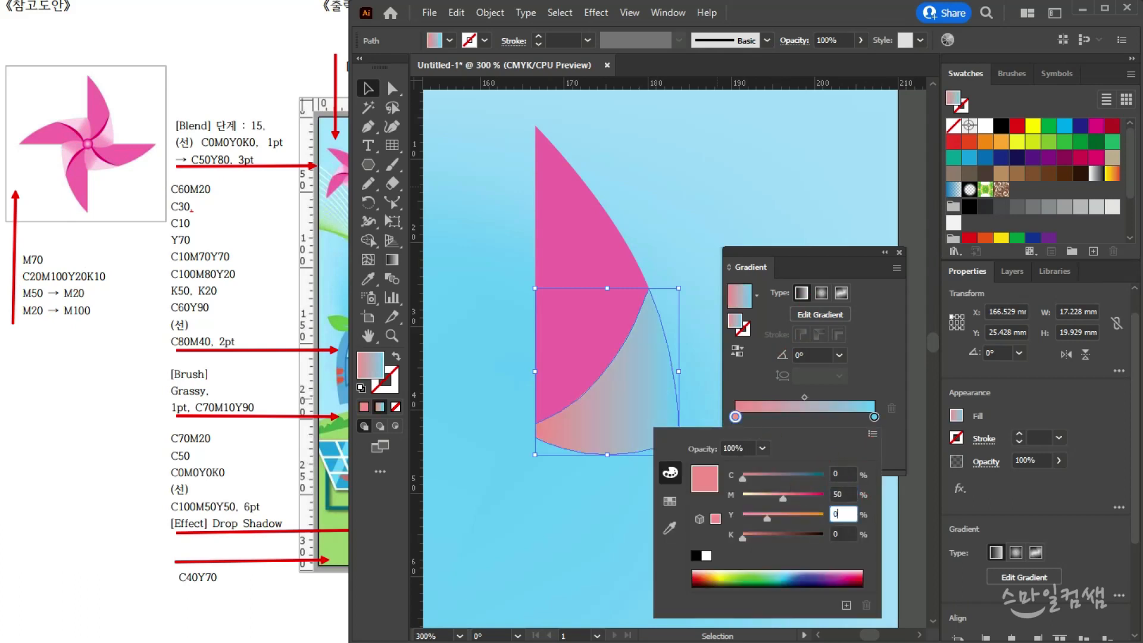
pyautogui.press('Return')
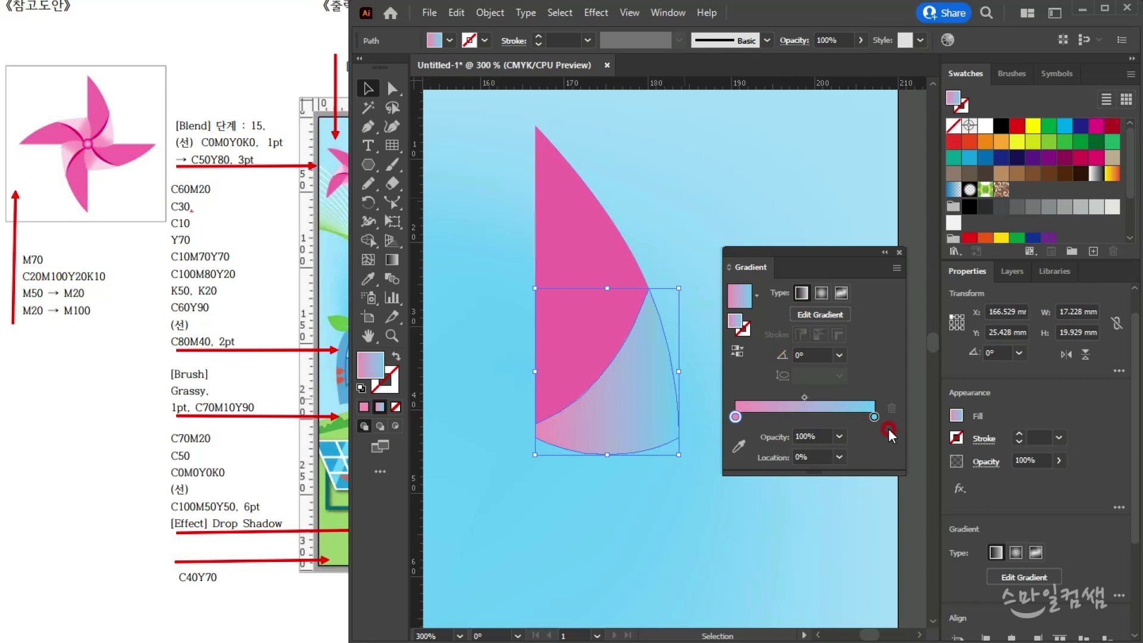
# Set the gradient's ending colour stop to C 0% and M 20%.
pyautogui.doubleClick(874, 417)
pyautogui.moveTo(841, 473); pyautogui.dragTo(800, 456)
pyautogui.write('0')
pyautogui.press('Tab')
pyautogui.write('50')
pyautogui.press('Return')
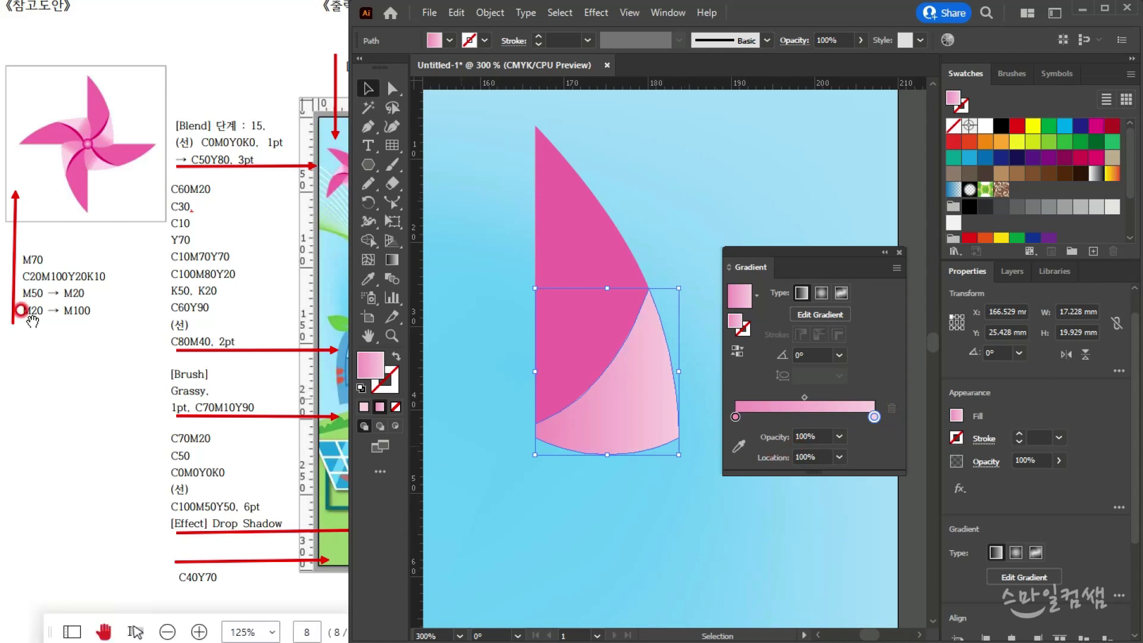
# Move the gradient's pale end stop to a location of about 54%.
pyautogui.click(630, 394)
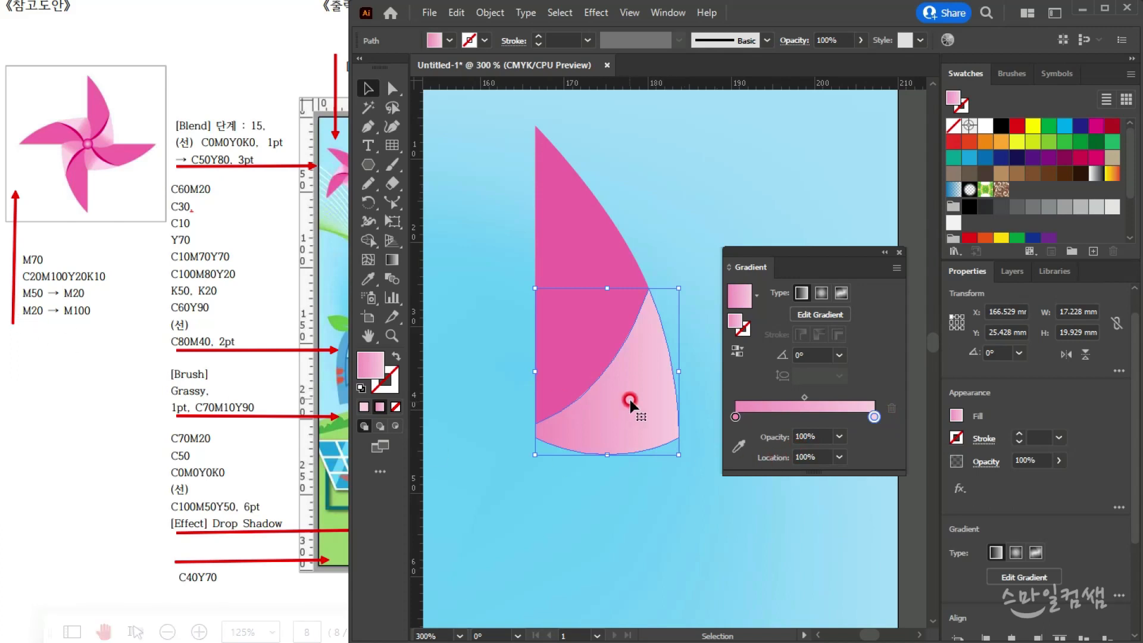
pyautogui.click(94, 125)
pyautogui.click(551, 269)
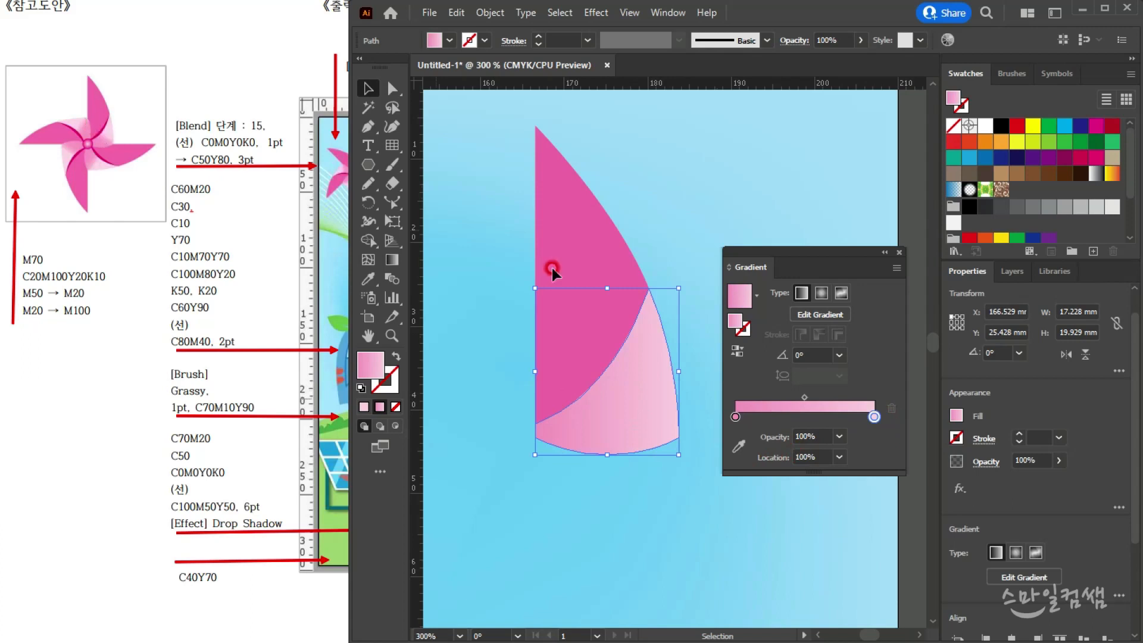
pyautogui.moveTo(872, 417); pyautogui.dragTo(811, 422)
# Redraw the gradient diagonally across the blade's lower piece at about 37° with a short transition, and close the gradient settings.
pyautogui.click(392, 259)
pyautogui.click(613, 409)
pyautogui.moveTo(599, 420); pyautogui.dragTo(637, 392)
pyautogui.moveTo(582, 428); pyautogui.dragTo(641, 381)
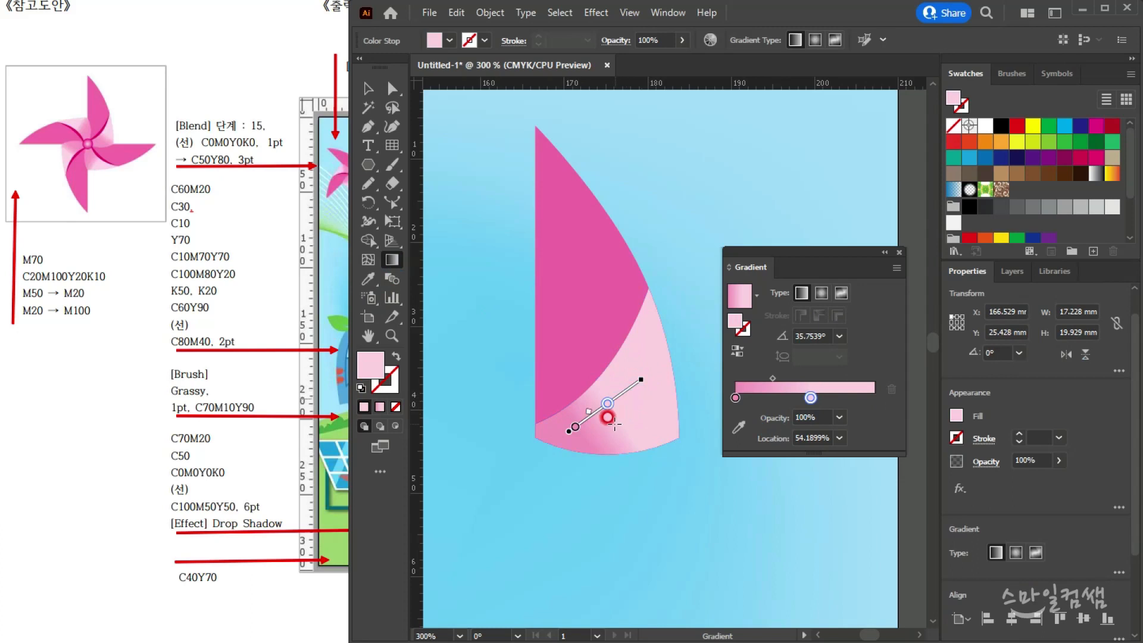
pyautogui.moveTo(594, 415); pyautogui.dragTo(636, 384)
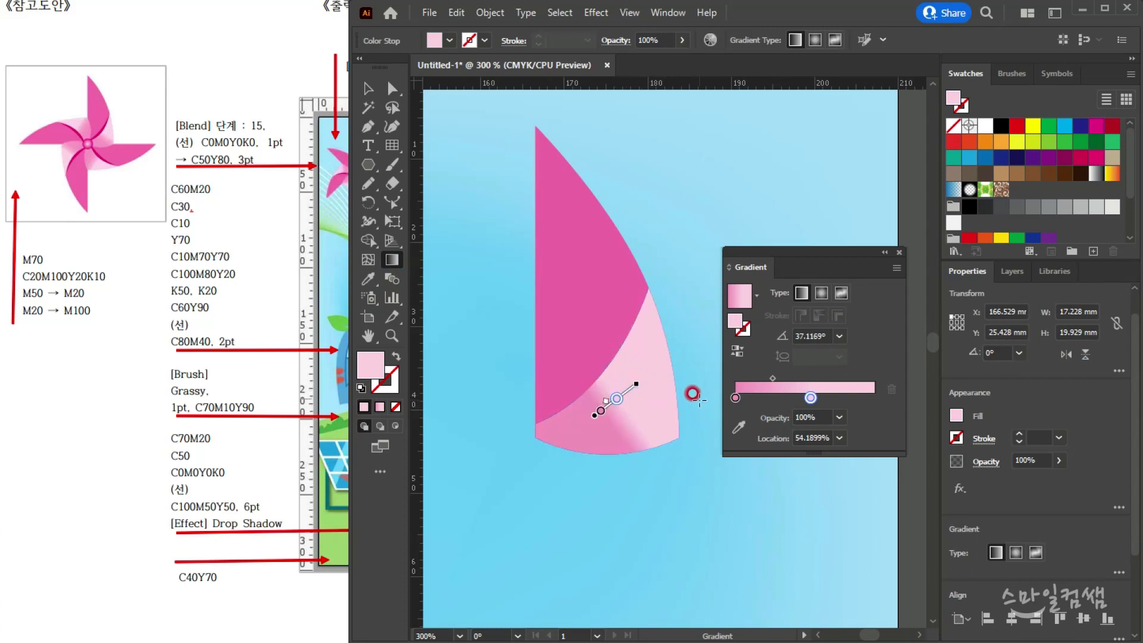
pyautogui.click(902, 256)
pyautogui.press('v')
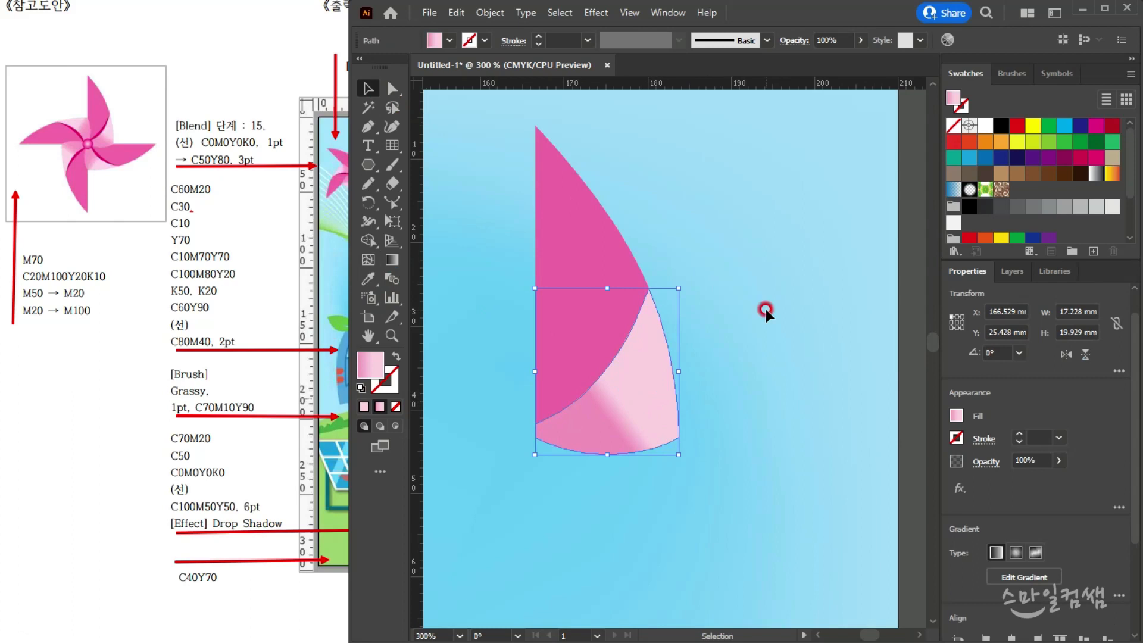
# Bend the gradient piece's inner curve away from the upper piece to expose a thin dark crescent of the piece underneath.
pyautogui.click(761, 309)
pyautogui.click(641, 401)
pyautogui.scroll(1, 625, 419)
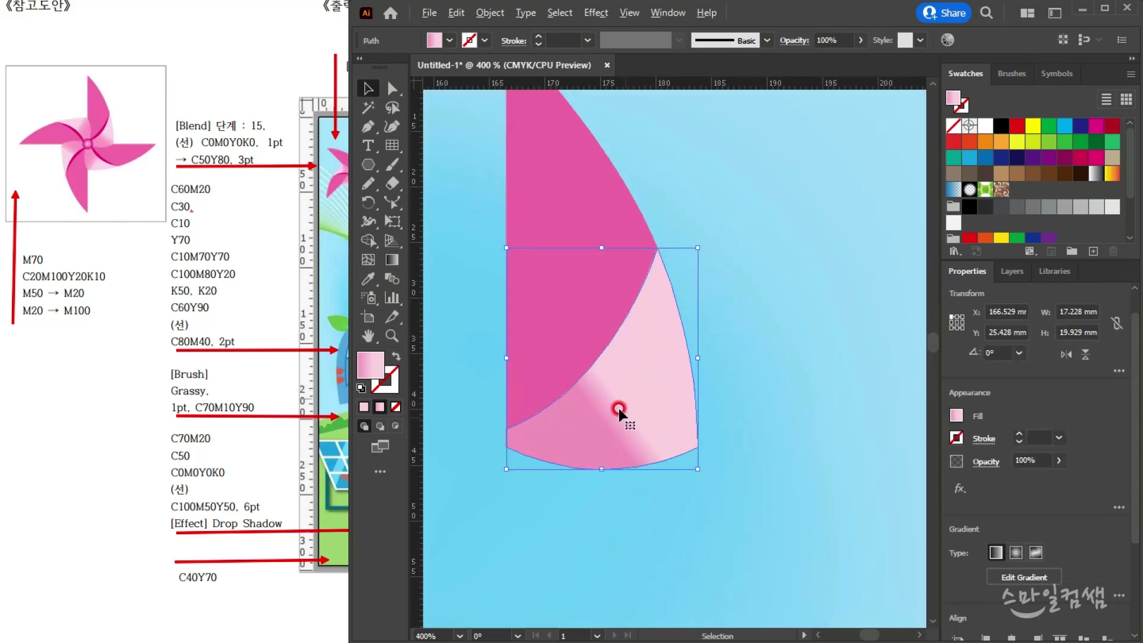
pyautogui.press('a')
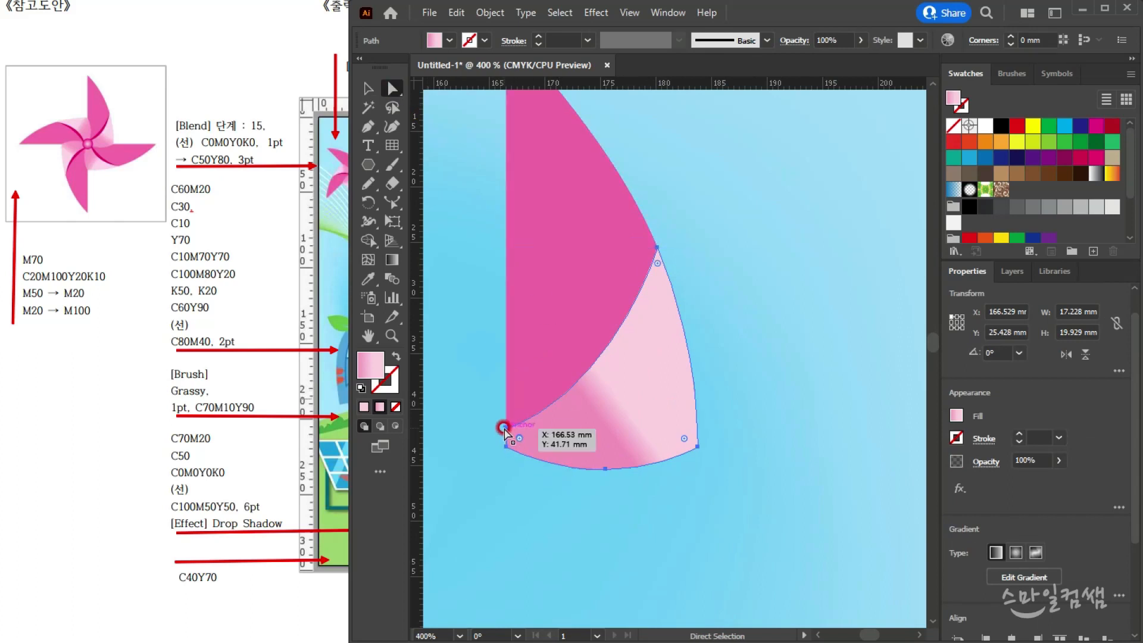
pyautogui.click(506, 428)
pyautogui.moveTo(593, 395); pyautogui.dragTo(612, 411)
pyautogui.moveTo(642, 301); pyautogui.dragTo(645, 313)
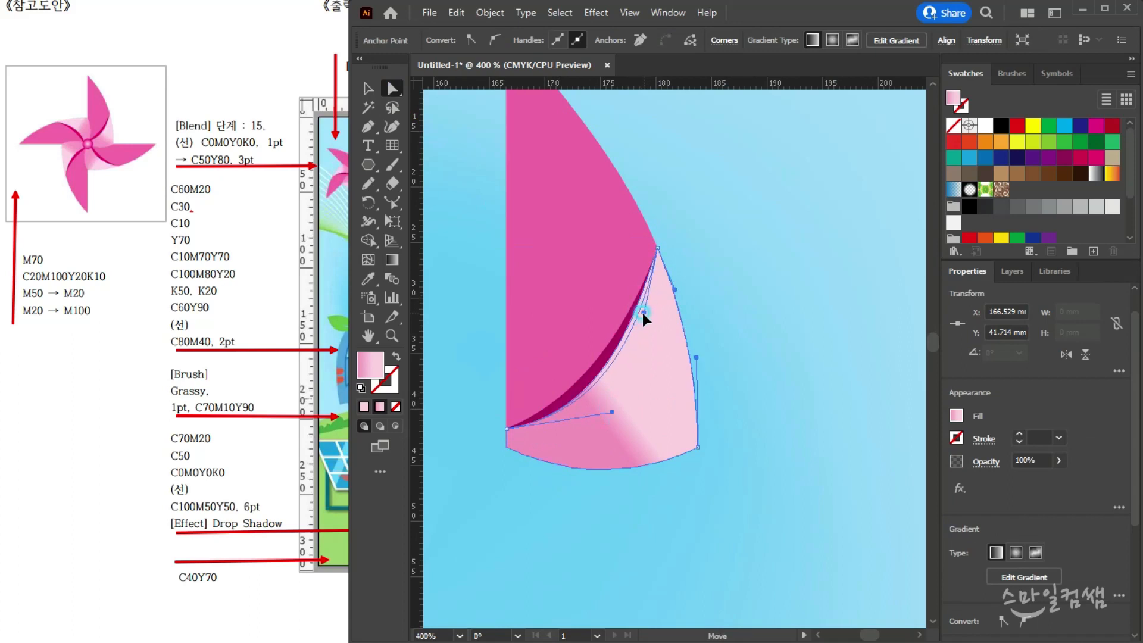
pyautogui.click(795, 469)
pyautogui.scroll(-3, 795, 469)
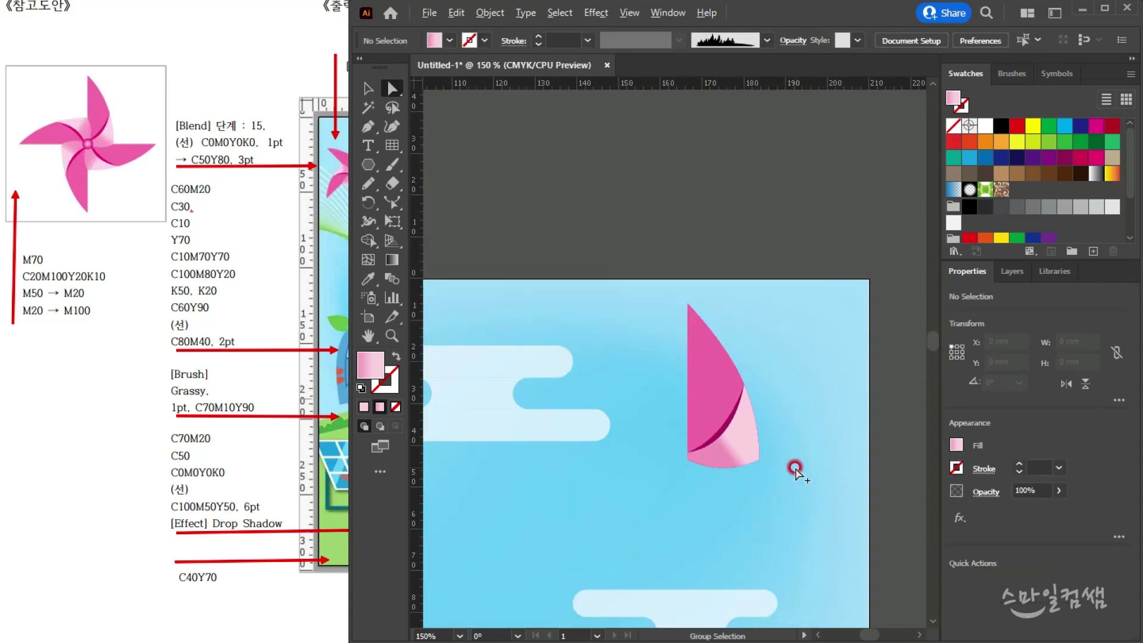
pyautogui.scroll(2, 795, 468)
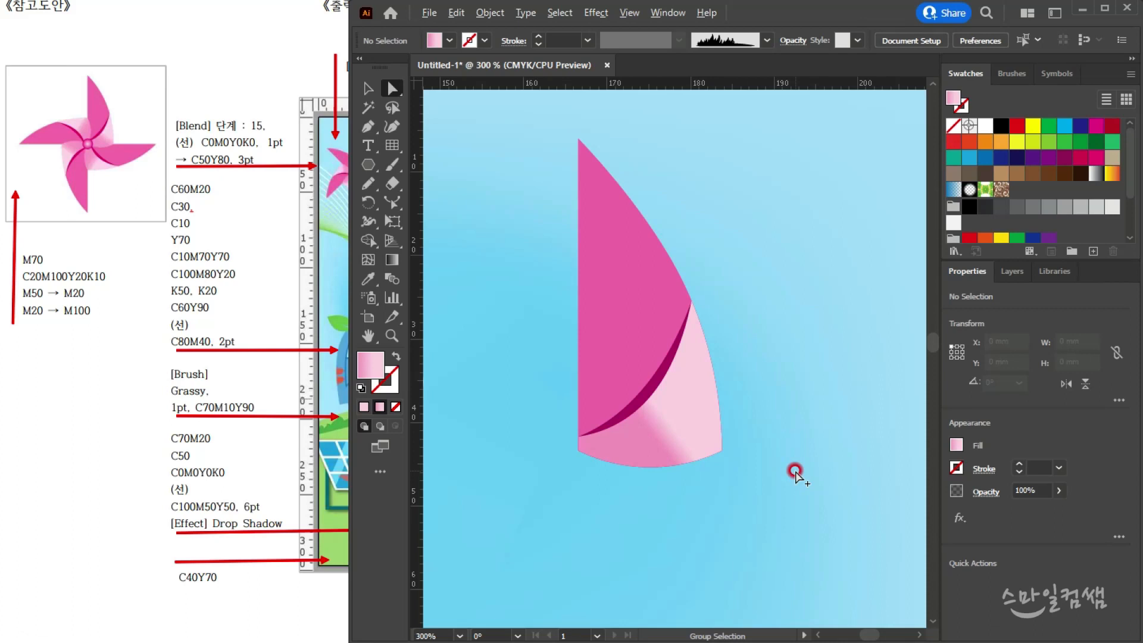
pyautogui.scroll(-2, 795, 470)
pyautogui.scroll(1, 738, 473)
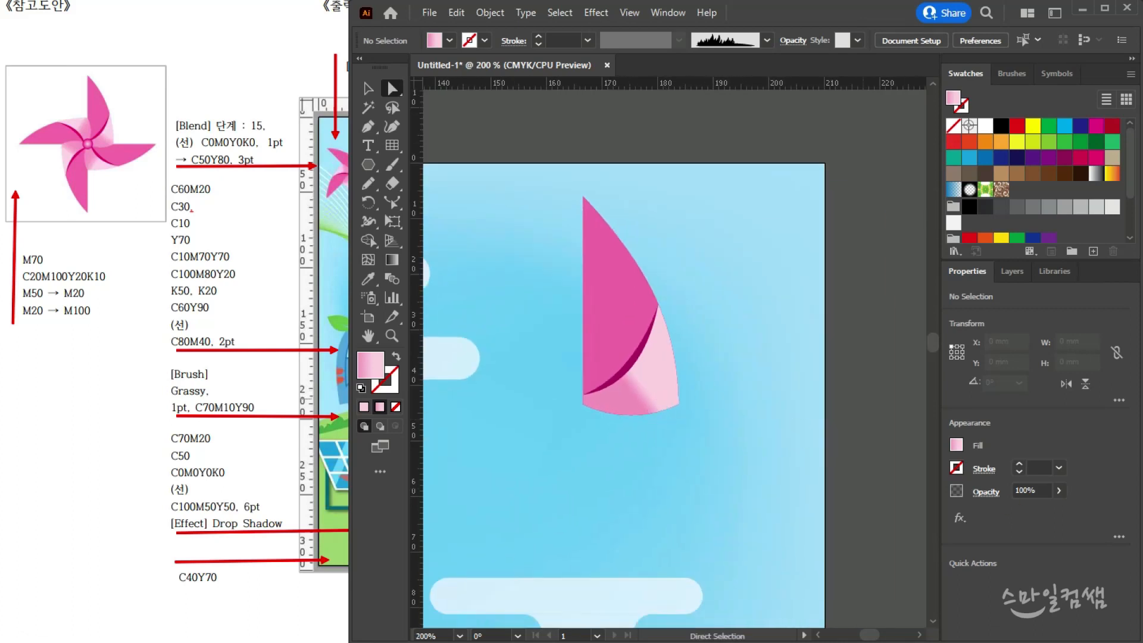
# Select all pieces of the blade and narrow them together to a width of about 15 mm.
pyautogui.press('v')
pyautogui.click(588, 338)
pyautogui.moveTo(551, 268); pyautogui.dragTo(714, 462)
pyautogui.scroll(-2, 728, 416)
pyautogui.scroll(3, 652, 342)
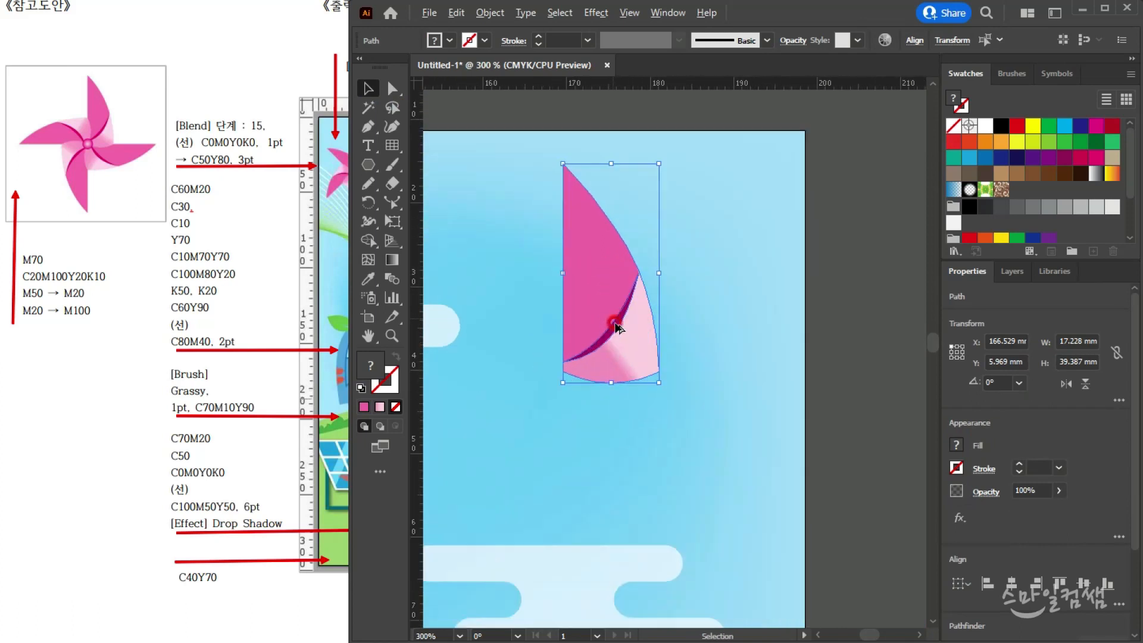
pyautogui.moveTo(680, 250); pyautogui.dragTo(662, 258)
pyautogui.scroll(-1, 711, 380)
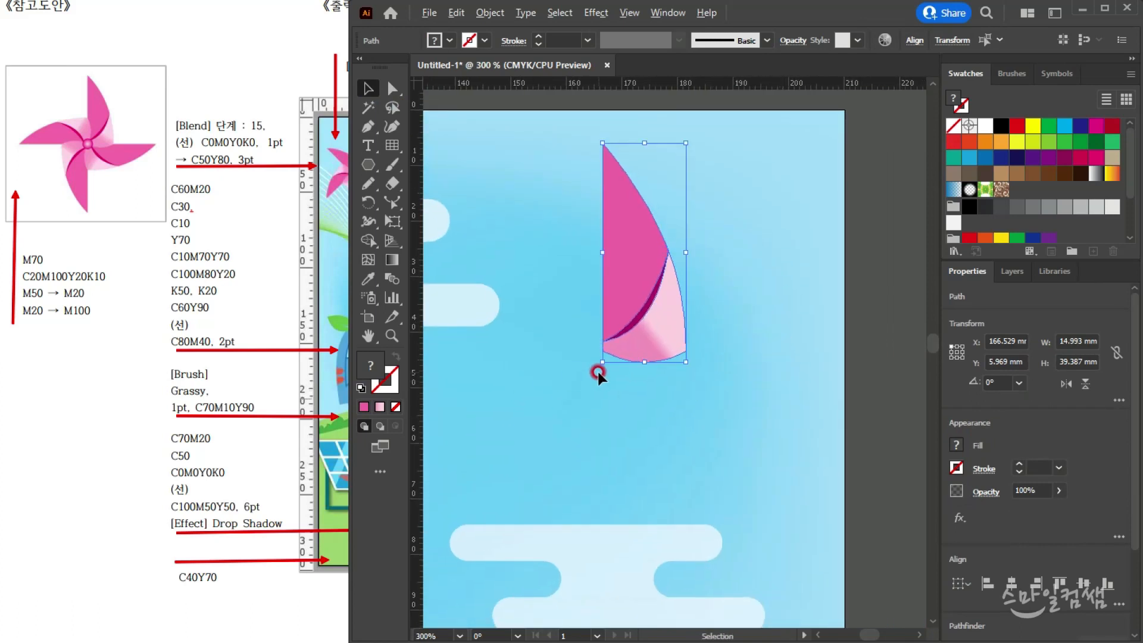
# Create a copy of the blade rotated 90° about the lower corner of its straight edge.
pyautogui.scroll(2, 598, 371)
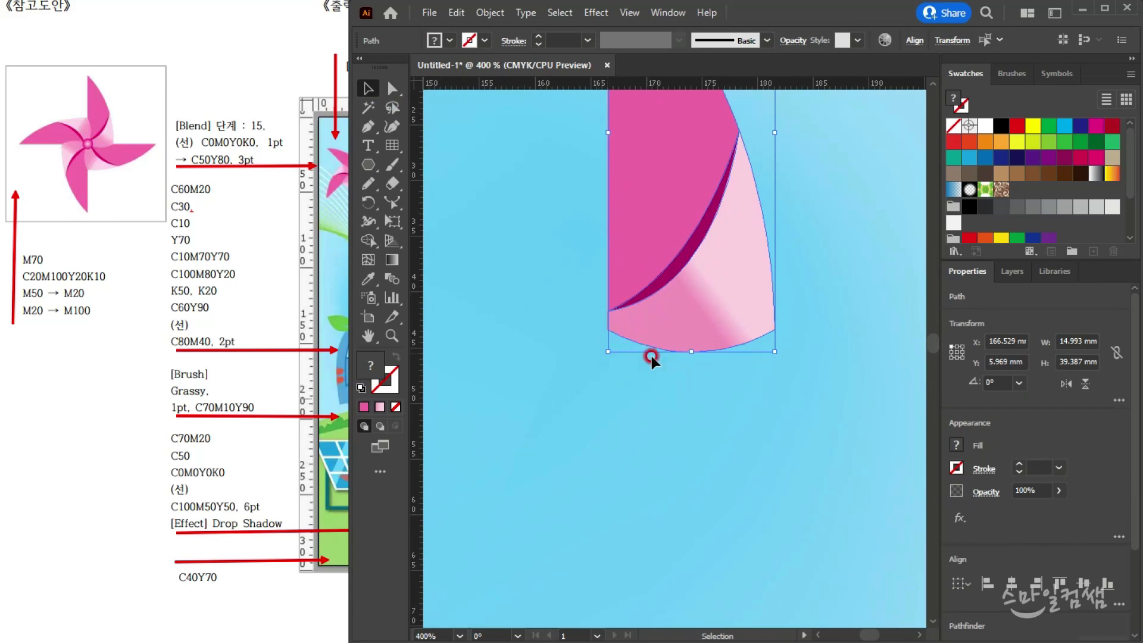
pyautogui.scroll(-2, 679, 383)
pyautogui.moveTo(671, 346); pyautogui.dragTo(628, 308)
pyautogui.click(368, 203)
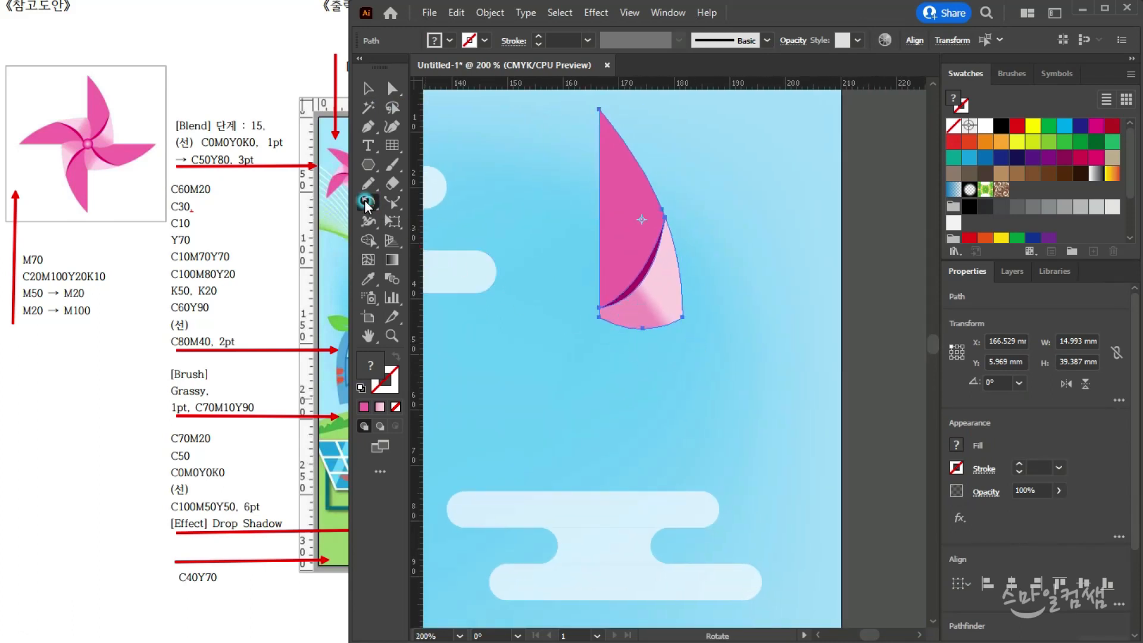
pyautogui.keyDown('alt'); pyautogui.click(591, 312); pyautogui.keyUp('alt')
pyautogui.write('90')
pyautogui.click(601, 339)
pyautogui.moveTo(603, 231); pyautogui.dragTo(823, 207)
pyautogui.click(812, 303)
pyautogui.click(820, 337)
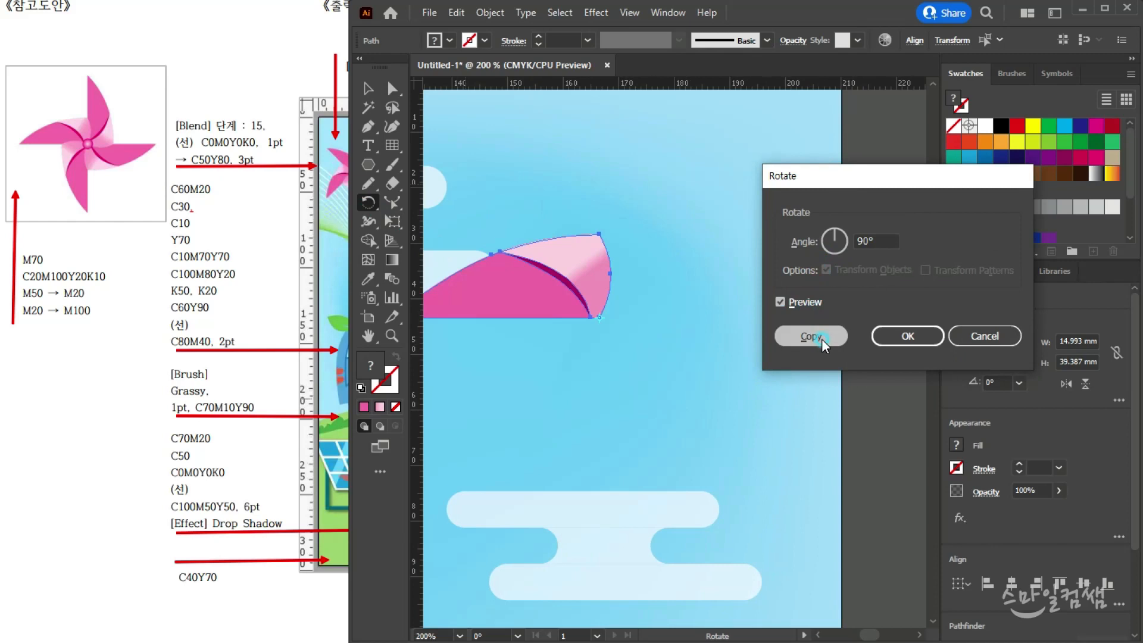
# Repeat the rotated copy twice to complete the four-blade pinwheel, and deselect it.
pyautogui.hotkey('ctrl', 'd')
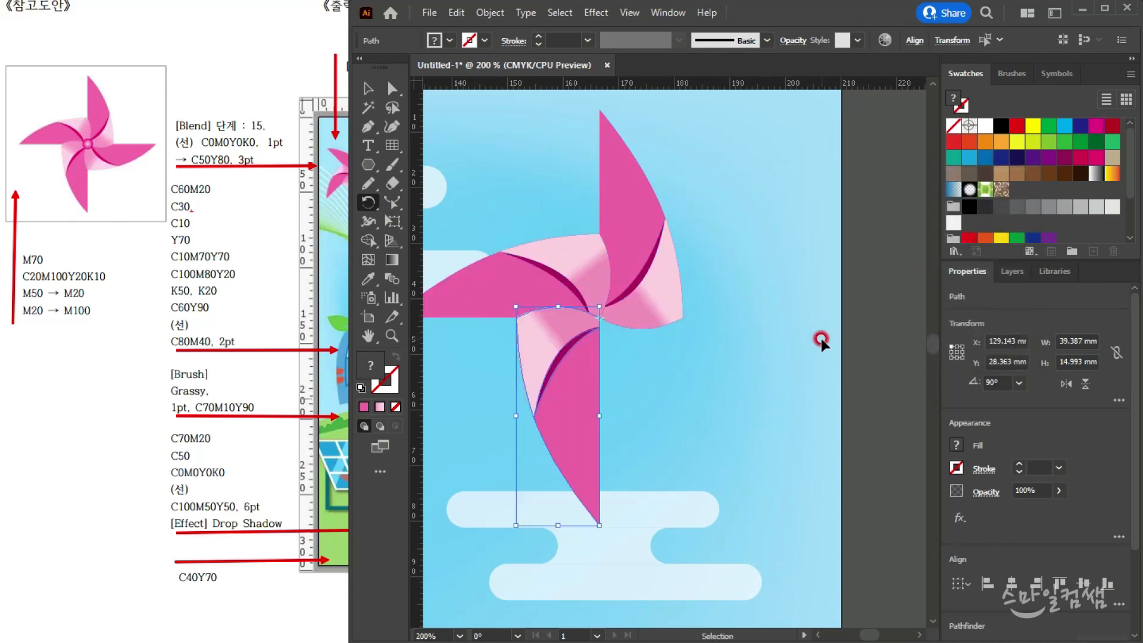
pyautogui.hotkey('ctrl', 'd')
pyautogui.click(367, 88)
pyautogui.click(749, 202)
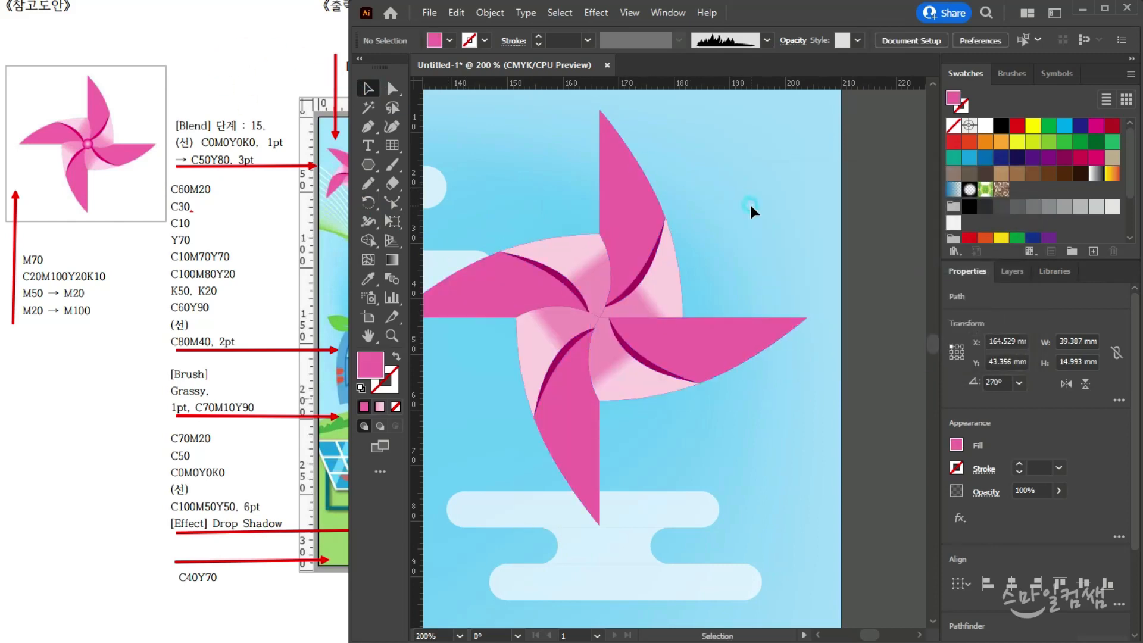
# Bring the first blade's pale gradient piece to the front of the pinwheel and deselect it.
pyautogui.click(655, 302)
pyautogui.hotkey('ctrl', 'shift', ']')
pyautogui.click(763, 283)
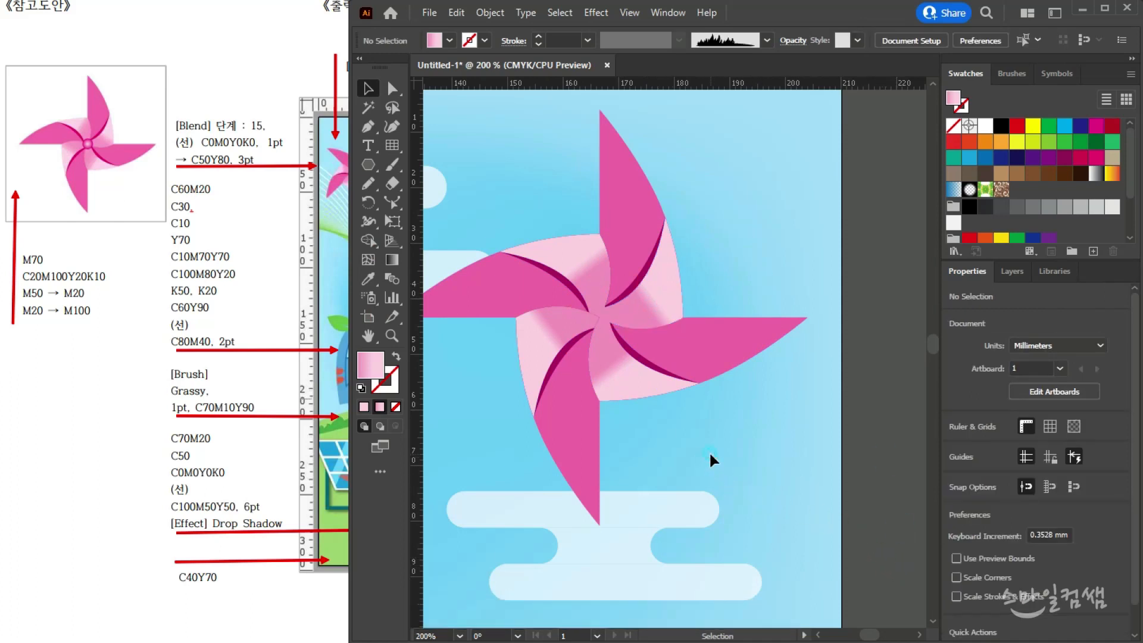
# Draw a circle about 5.8 mm in diameter centred on the pinwheel's hub.
pyautogui.scroll(3, 597, 316)
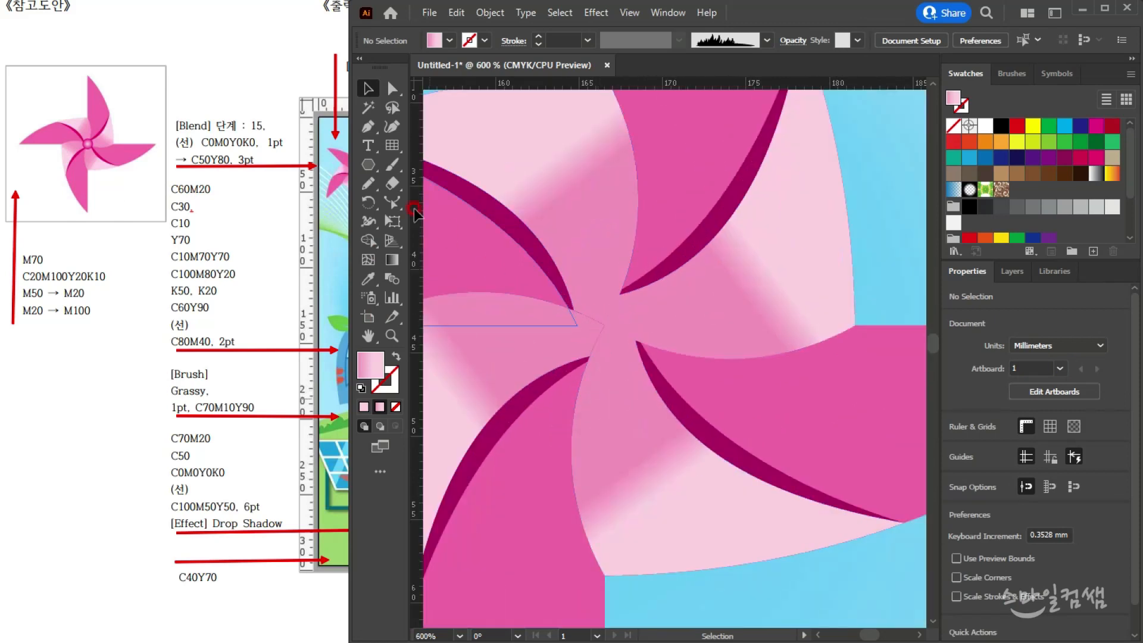
pyautogui.moveTo(367, 166); pyautogui.dragTo(439, 203)
pyautogui.moveTo(612, 321)
pyautogui.mouseDown()
pyautogui.moveTo(650, 364)
pyautogui.moveTo(625, 331)
pyautogui.mouseUp()
pyautogui.scroll(-2, 636, 380)
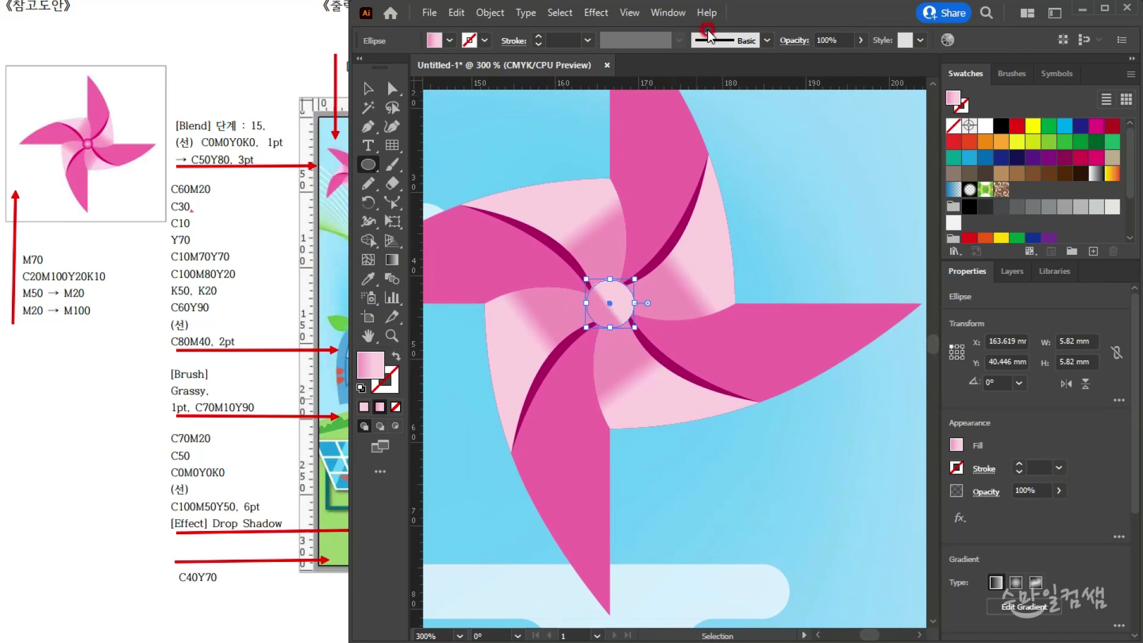
# Change the hub circle's gradient fill to a radial gradient.
pyautogui.click(667, 12)
pyautogui.click(703, 322)
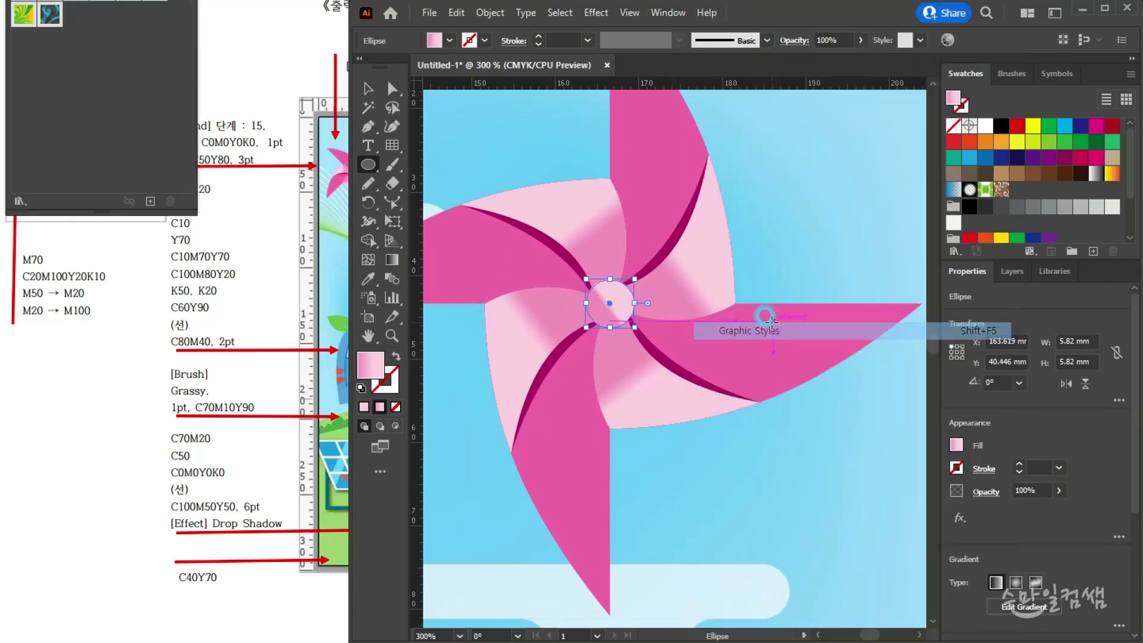
pyautogui.click(667, 13)
pyautogui.click(833, 310)
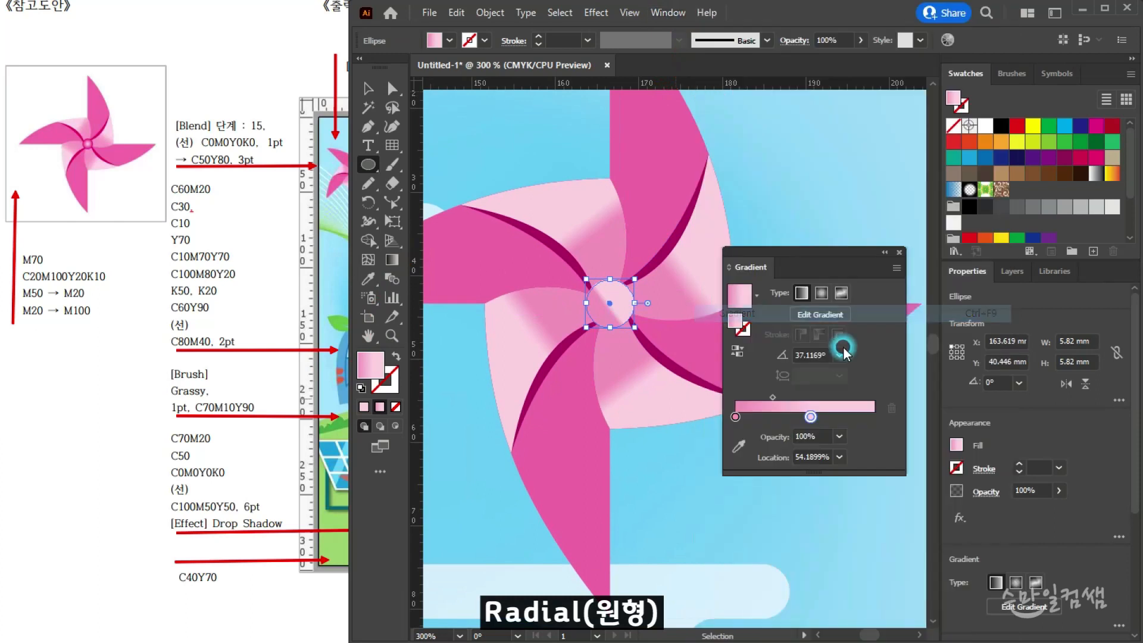
pyautogui.click(821, 292)
pyautogui.click(31, 303)
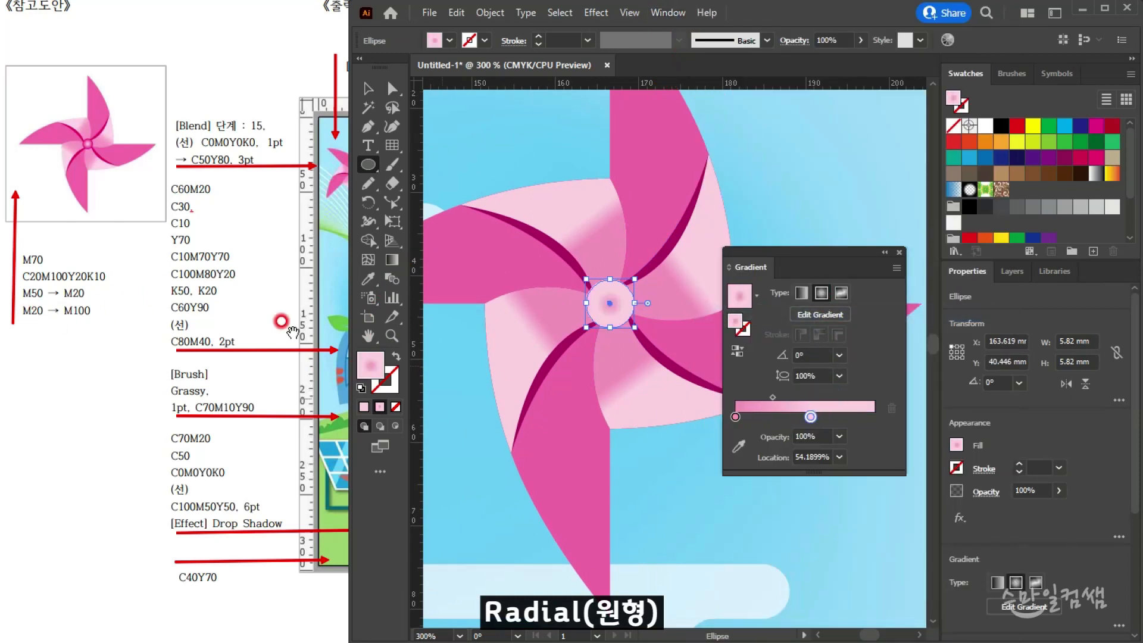
# Set the hub circle's radial gradient to run from M20 at the centre to M100 near the edge, and deselect it.
pyautogui.doubleClick(735, 416)
pyautogui.click(840, 494)
pyautogui.press('Return')
pyautogui.moveTo(810, 416); pyautogui.dragTo(872, 417)
pyautogui.doubleClick(871, 416)
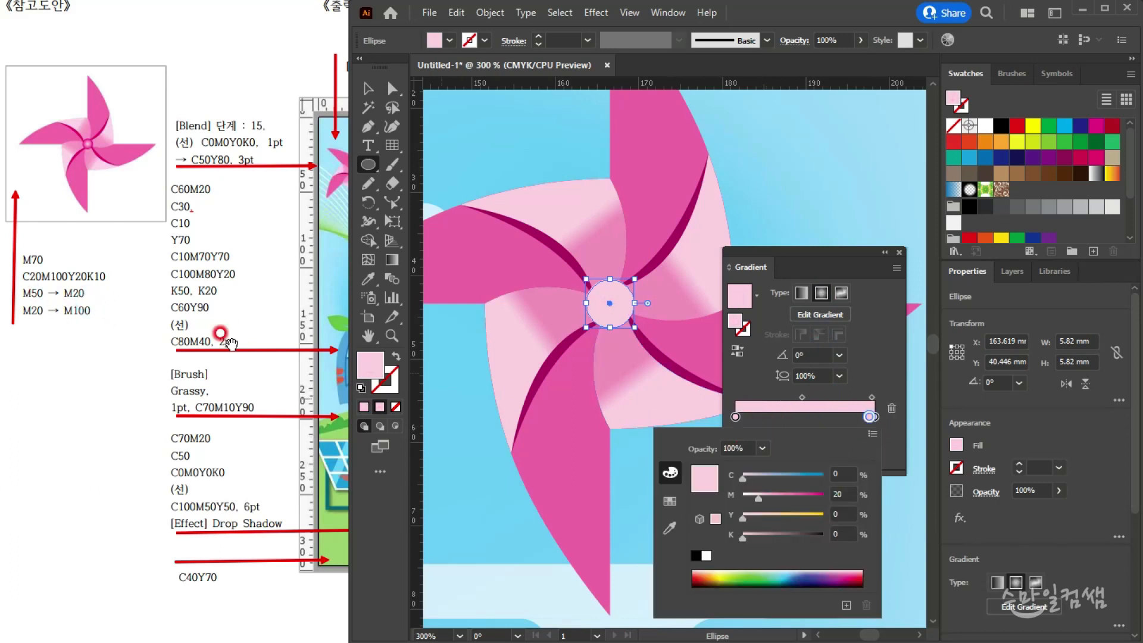
pyautogui.click(842, 494)
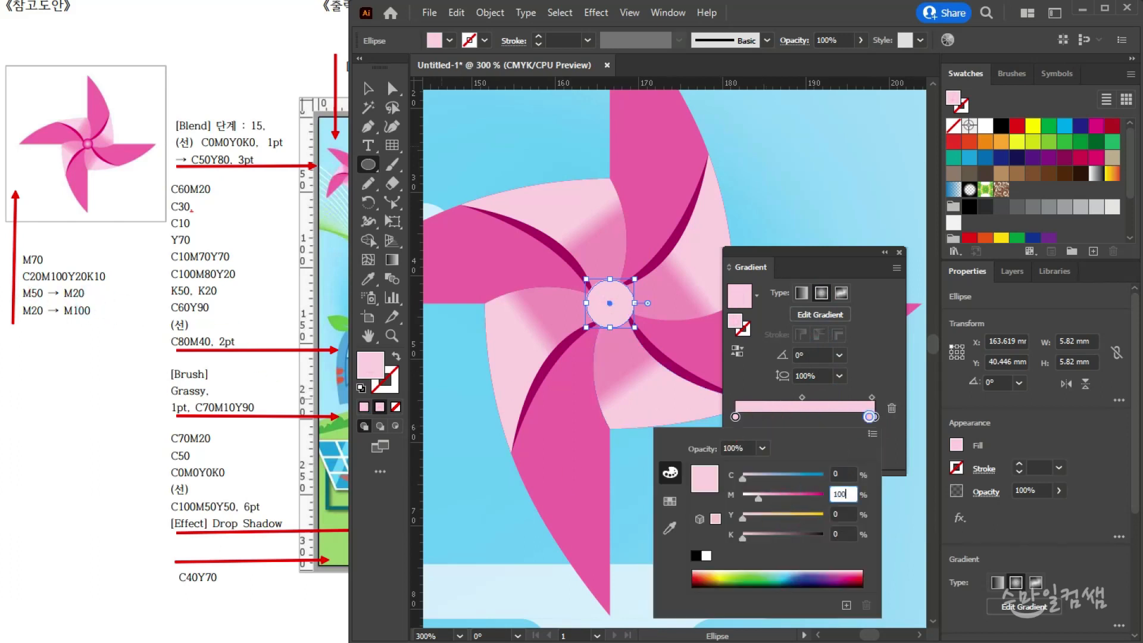
pyautogui.press('Return')
pyautogui.click(899, 252)
pyautogui.click(357, 88)
pyautogui.click(820, 412)
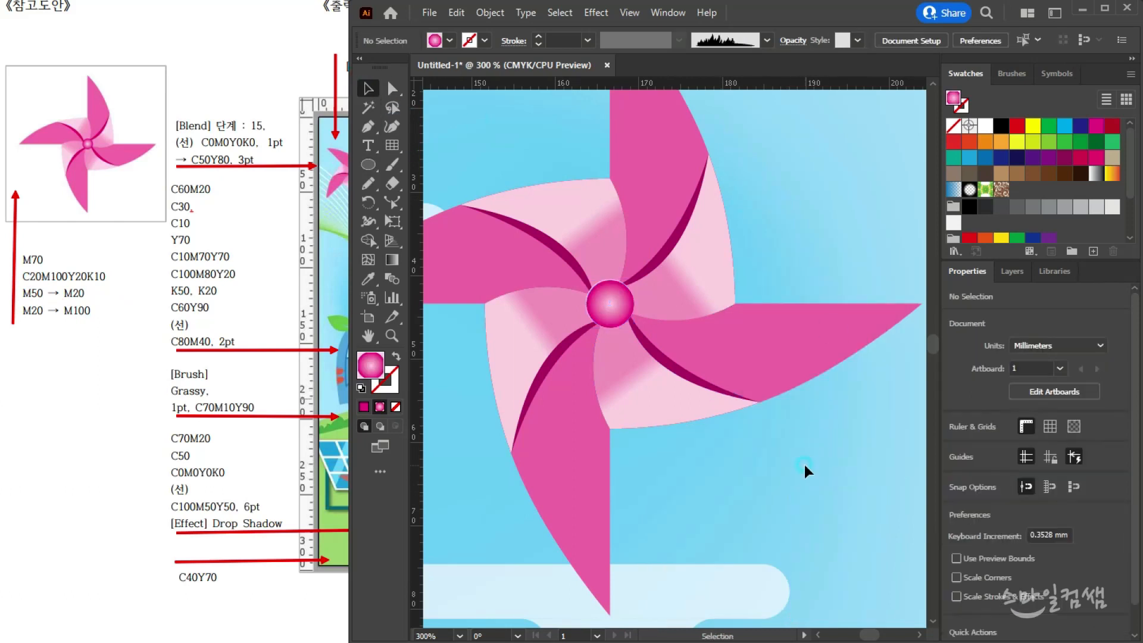
pyautogui.scroll(3, 619, 310)
pyautogui.moveTo(619, 313); pyautogui.dragTo(634, 368)
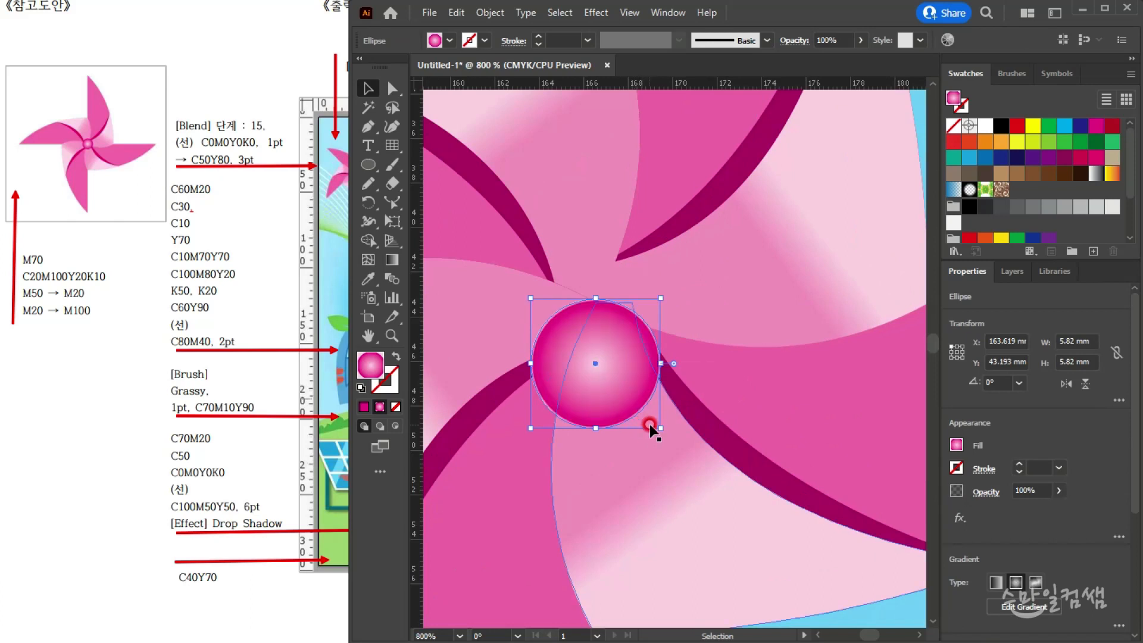
pyautogui.hotkey('ctrl', 'z')
pyautogui.click(664, 338)
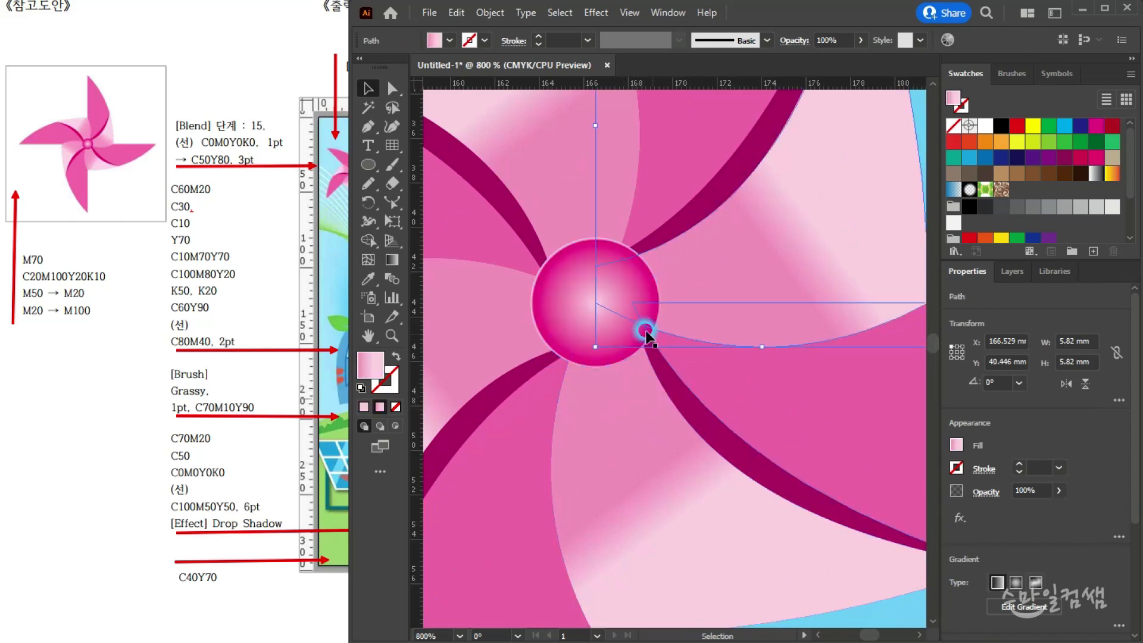
# Move the outer colour stop of the hub circle's gradient to the 100% location and deselect the circle.
pyautogui.click(571, 312)
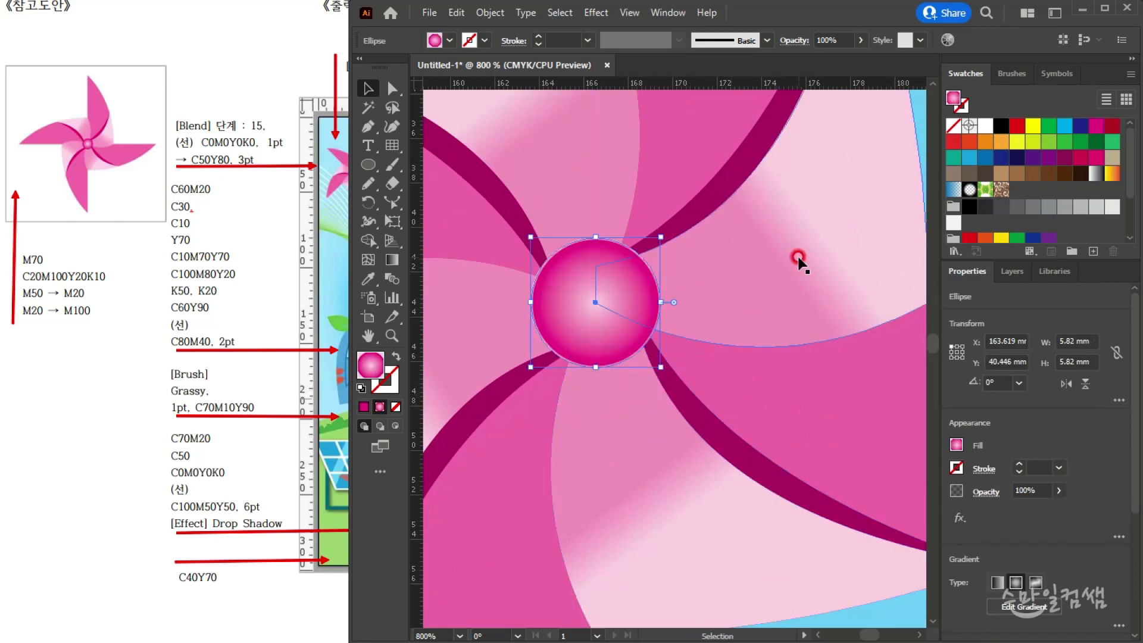
pyautogui.click(668, 13)
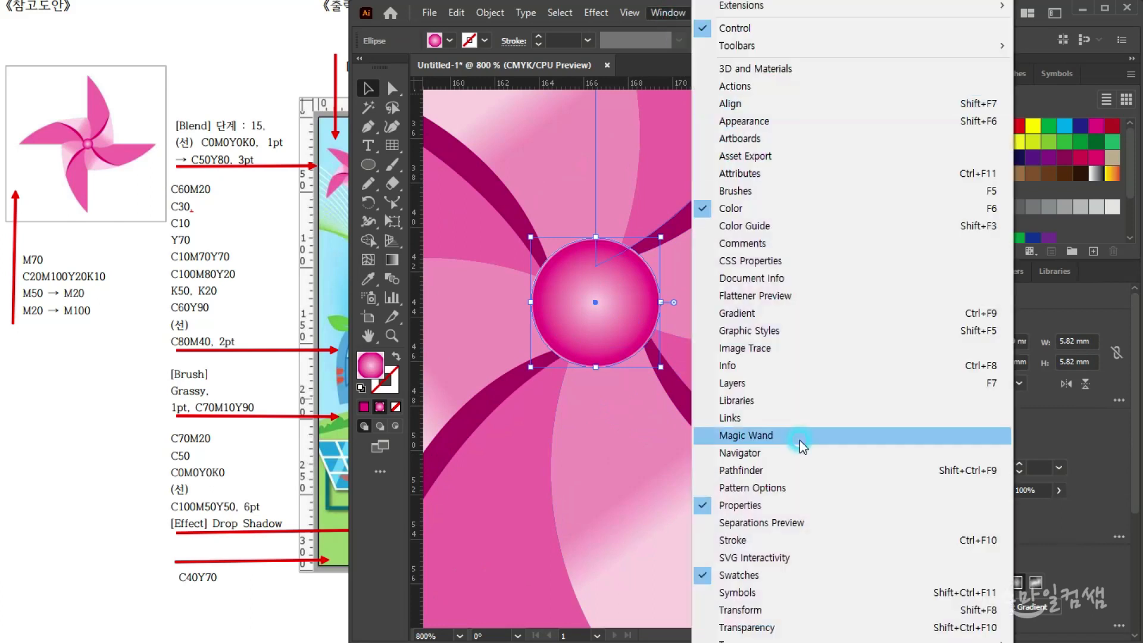
pyautogui.click(751, 313)
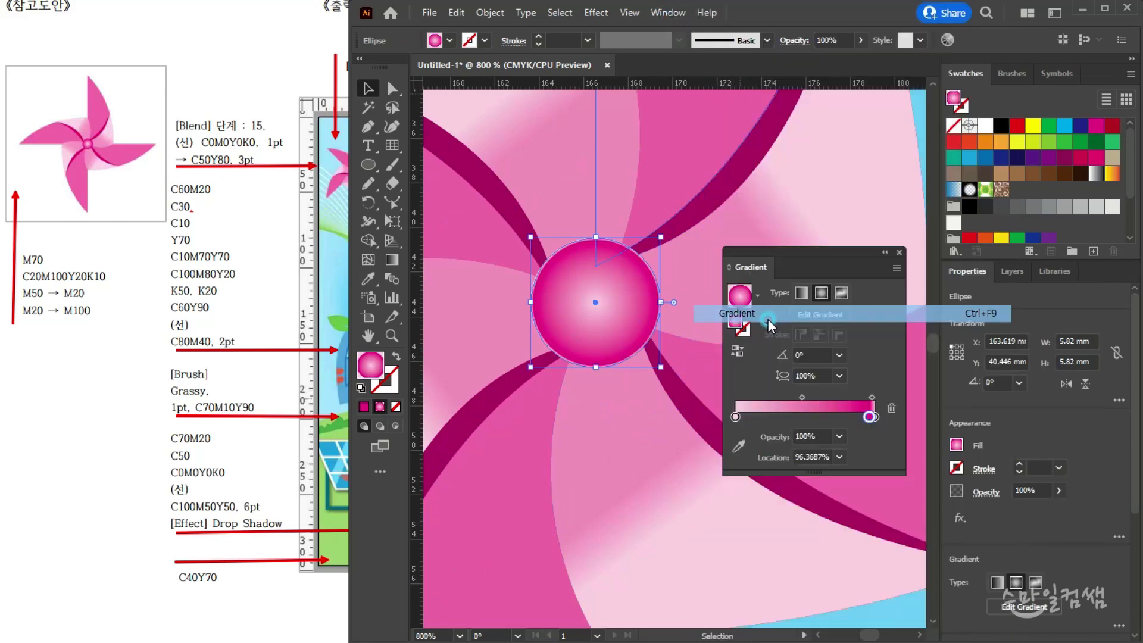
pyautogui.moveTo(870, 420); pyautogui.dragTo(896, 492)
pyautogui.moveTo(861, 420); pyautogui.dragTo(886, 462)
pyautogui.moveTo(845, 424); pyautogui.dragTo(885, 405)
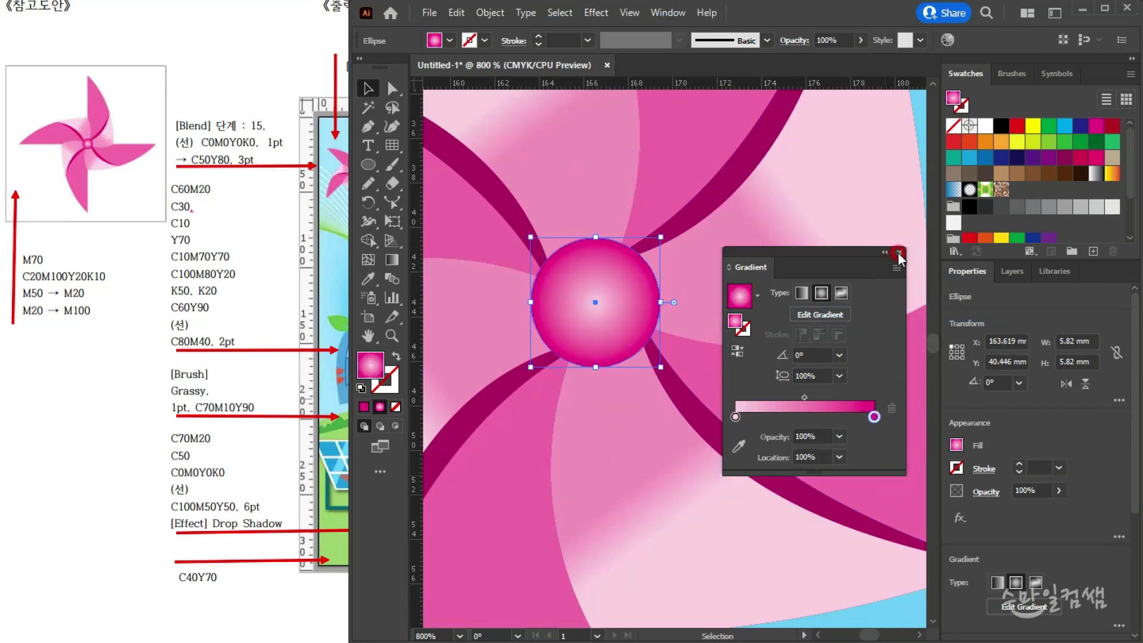
pyautogui.click(898, 254)
pyautogui.click(370, 89)
pyautogui.hotkey('ctrl', 'shift', 'a')
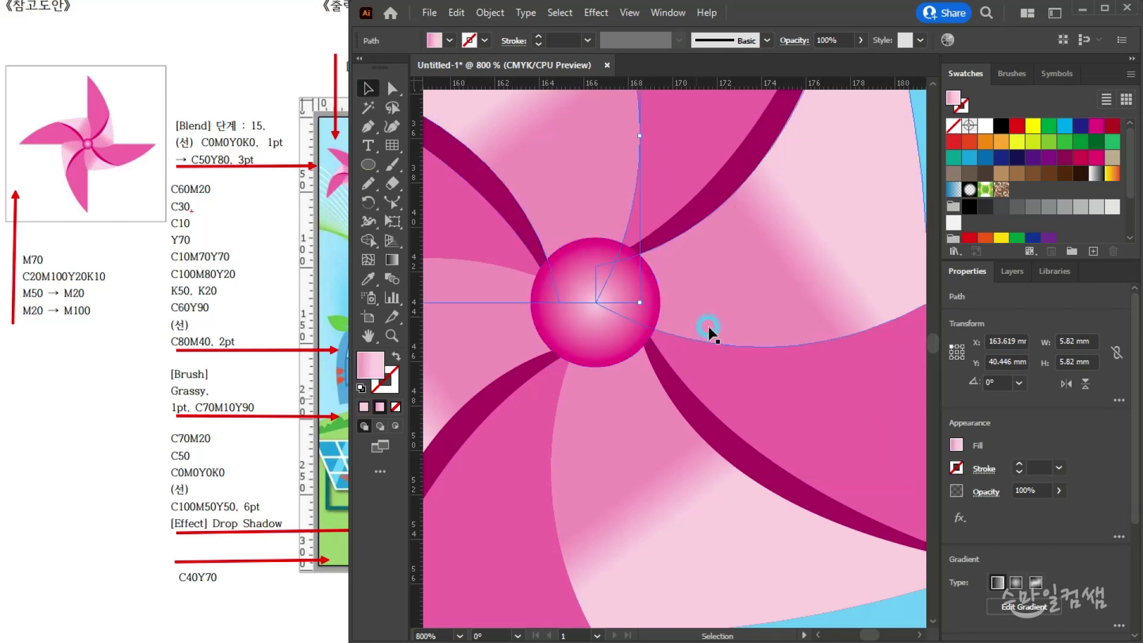
# Select all the blades and the hub circle of the pinwheel and group them.
pyautogui.scroll(-4, 721, 339)
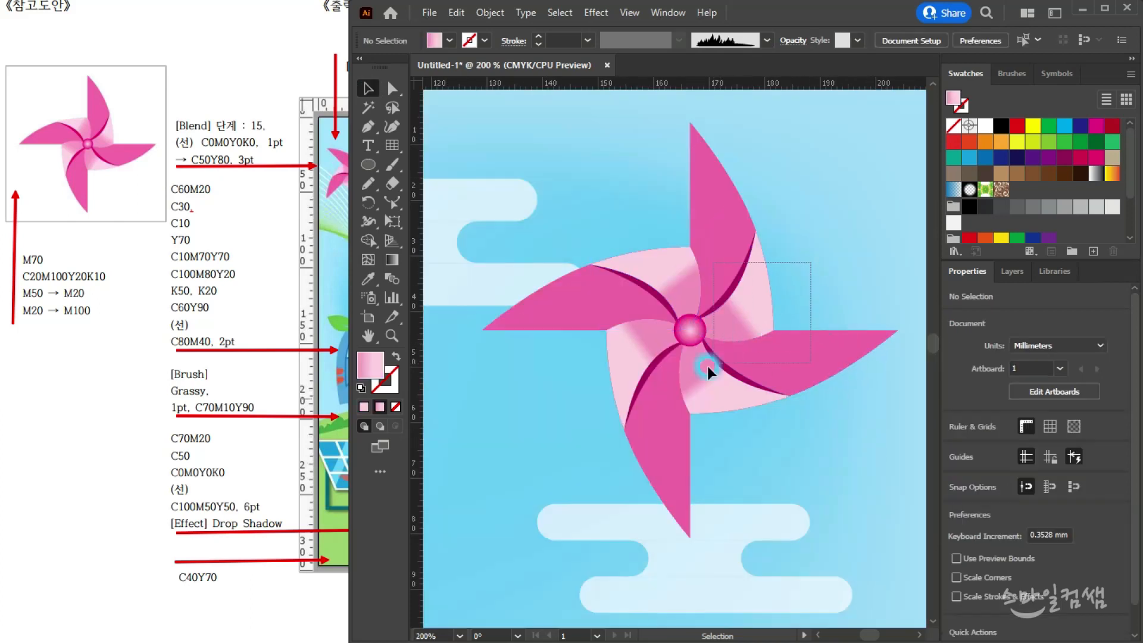
pyautogui.click(638, 409)
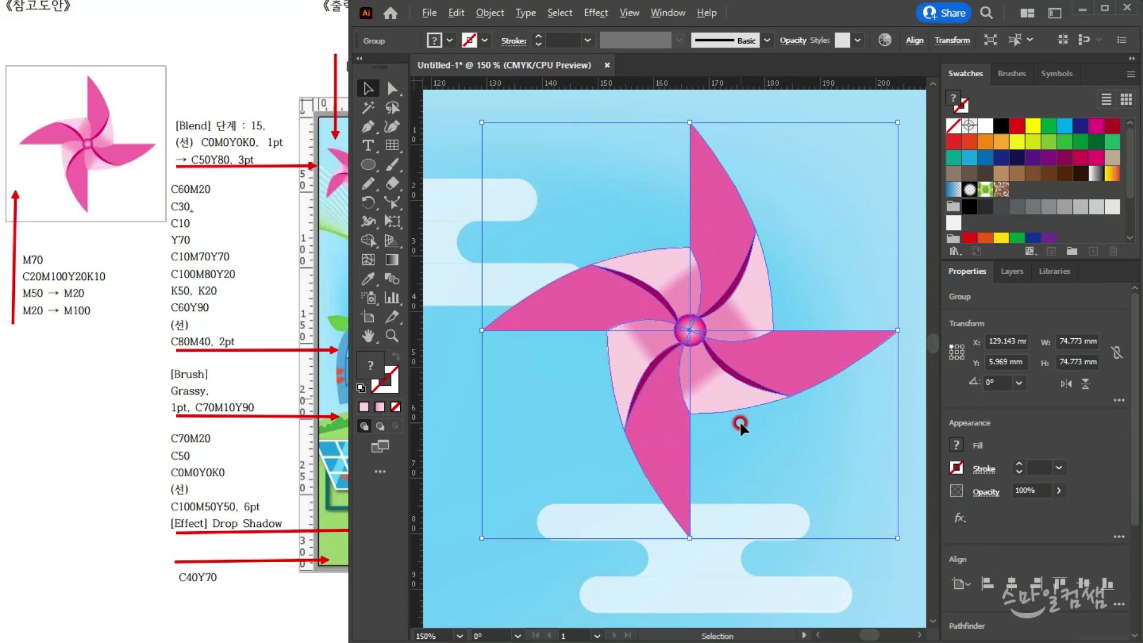
pyautogui.scroll(-4, 740, 422)
# Move the grouped pinwheel from the sky down onto the green hill beside the solar panels, and deselect it.
pyautogui.moveTo(813, 422); pyautogui.dragTo(754, 164)
pyautogui.moveTo(232, 264); pyautogui.dragTo(89, 193)
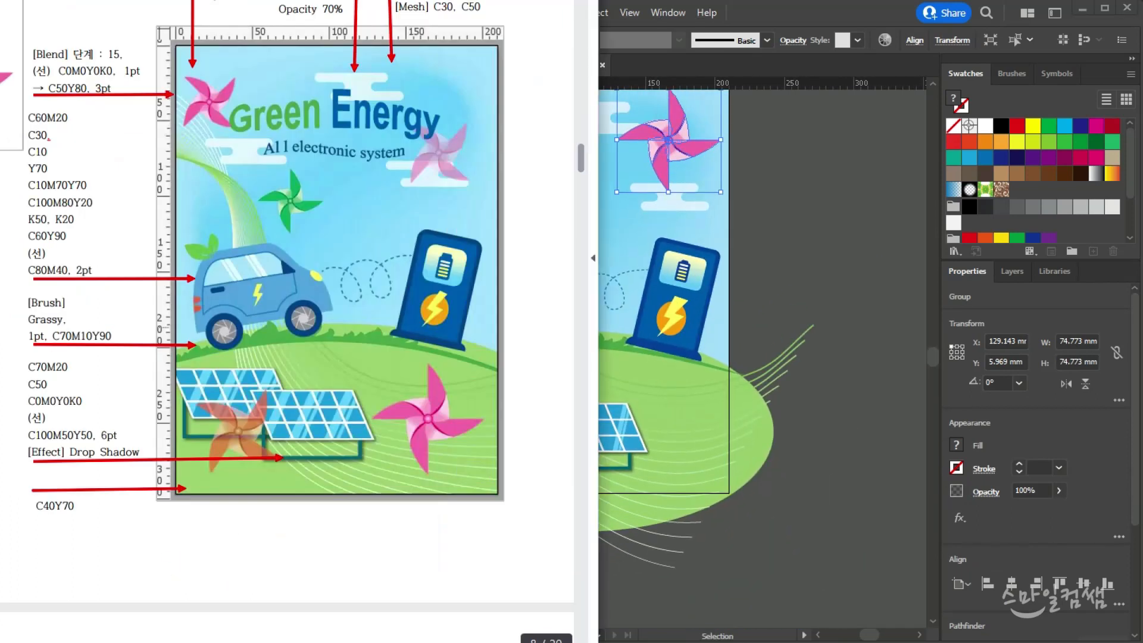
pyautogui.moveTo(455, 1); pyautogui.dragTo(333, 1)
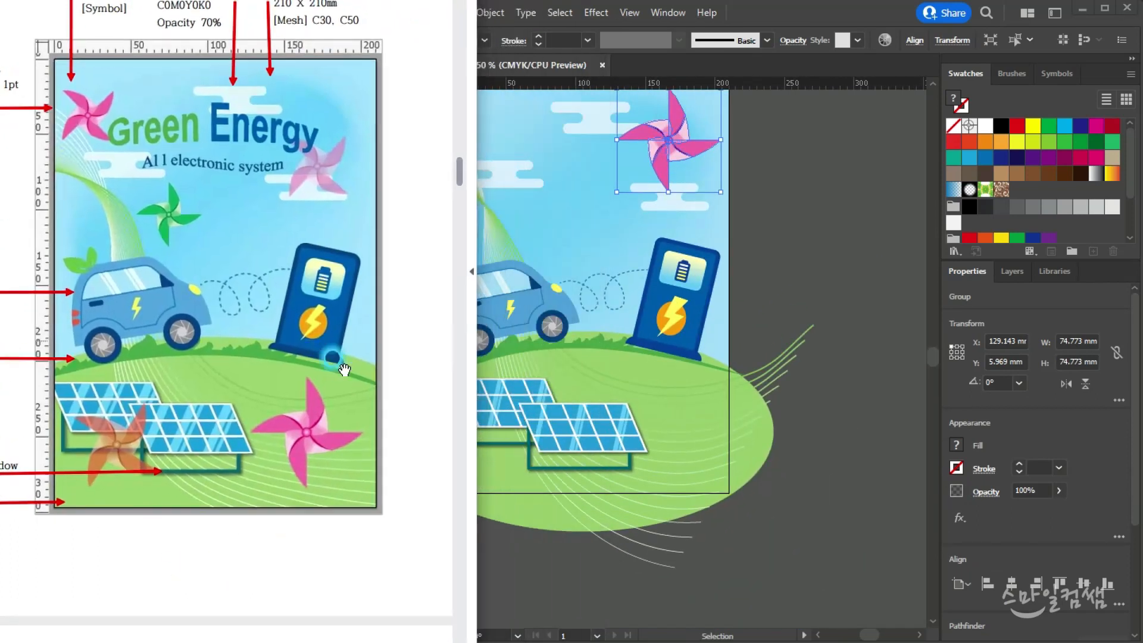
pyautogui.scroll(1, 297, 399)
pyautogui.click(677, 128)
pyautogui.moveTo(678, 128); pyautogui.dragTo(685, 422)
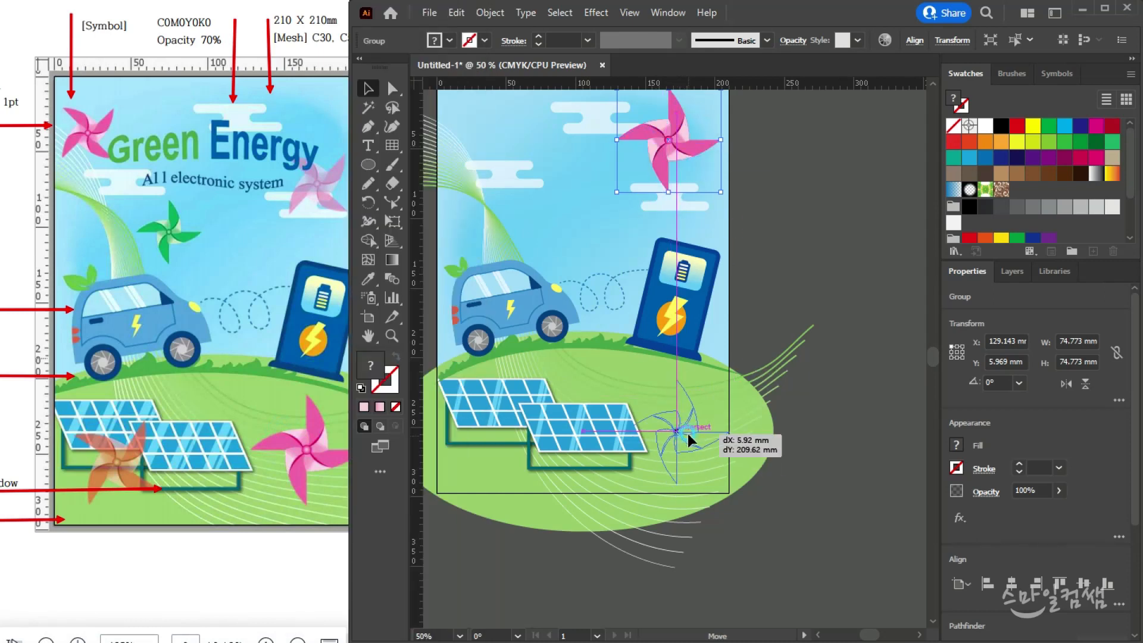
pyautogui.click(822, 485)
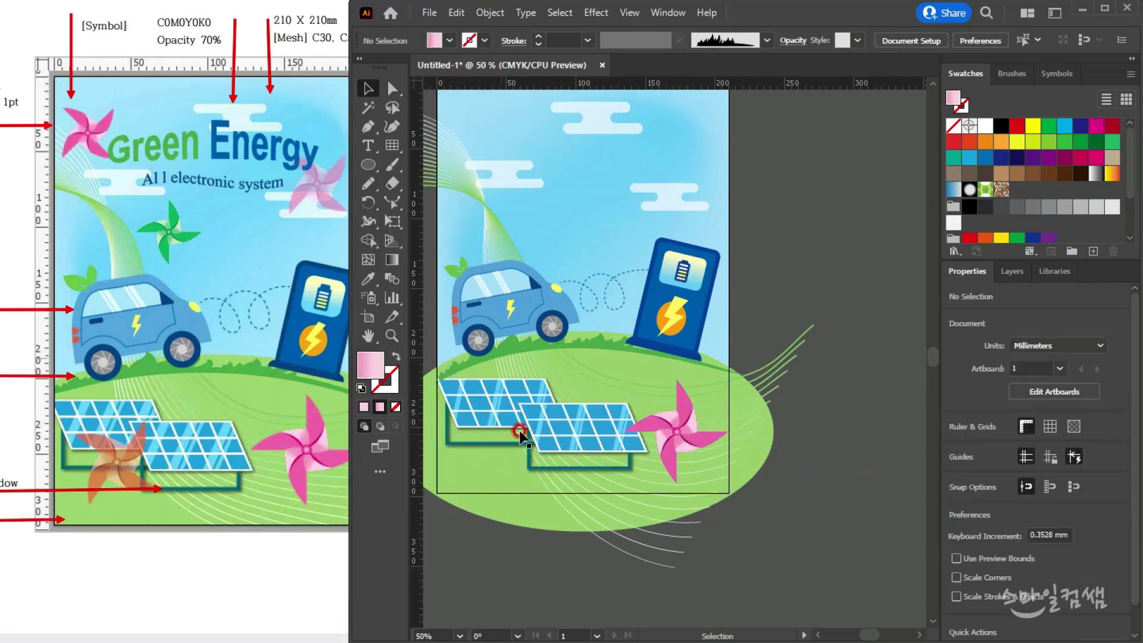
# Select both solar panels, scale them down together to about 131 × 56 mm, and reposition them on the hill.
pyautogui.click(566, 430)
pyautogui.scroll(3, 537, 442)
pyautogui.keyDown('shift'); pyautogui.click(502, 320); pyautogui.keyUp('shift')
pyautogui.scroll(-3, 759, 372)
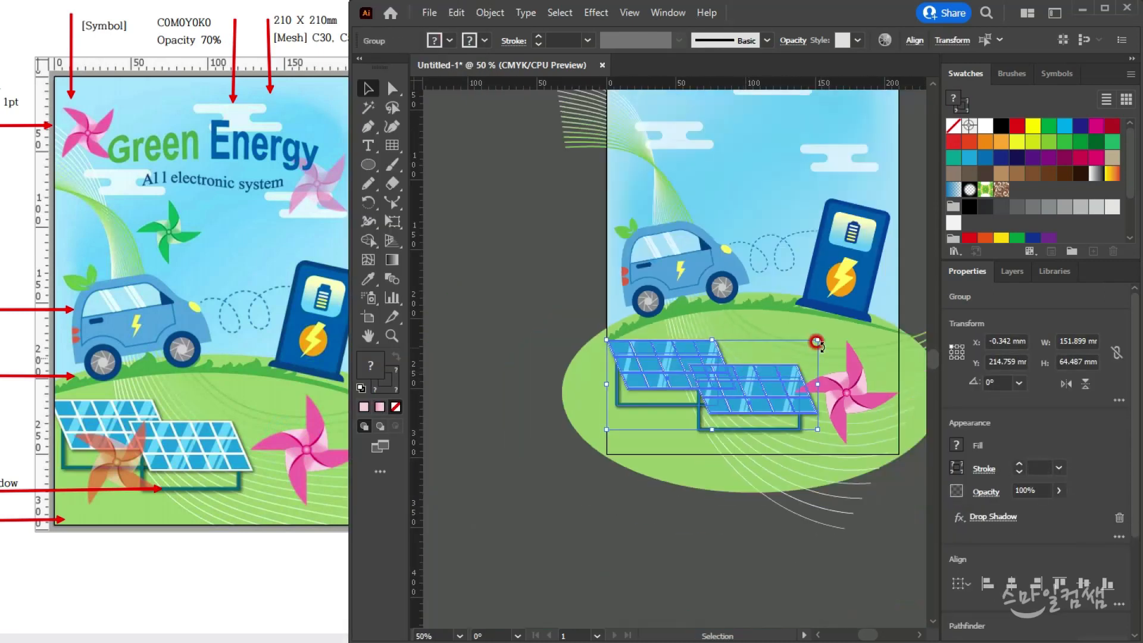
pyautogui.moveTo(815, 335); pyautogui.dragTo(802, 345)
pyautogui.moveTo(738, 392); pyautogui.dragTo(723, 396)
# Check the stroke weight of the front solar panel's support frame inside its group.
pyautogui.scroll(3, 900, 488)
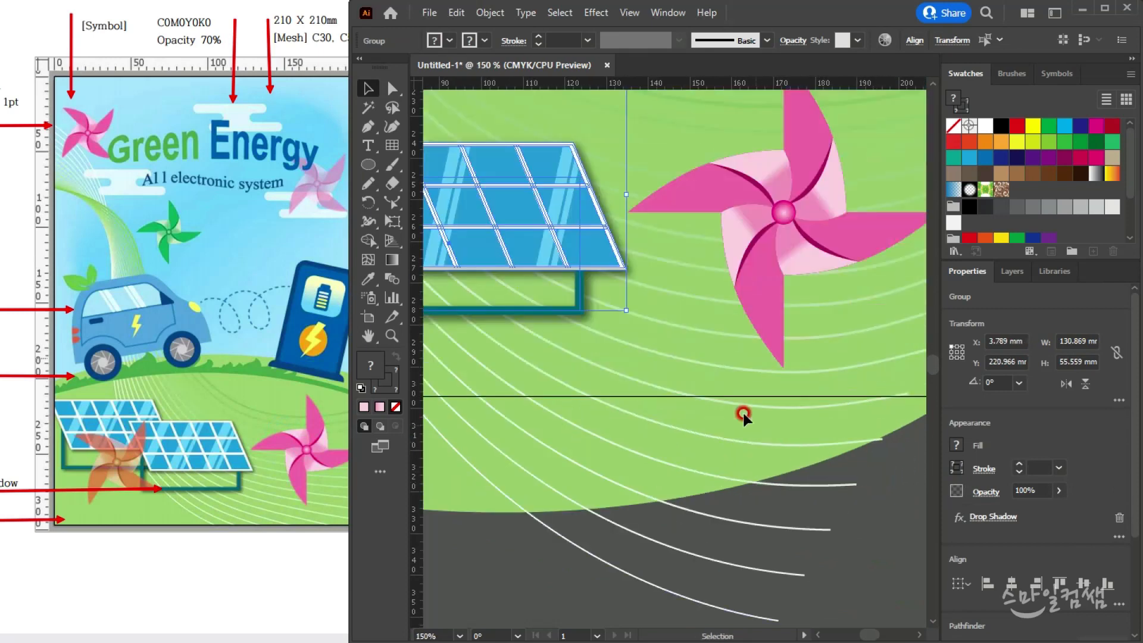
pyautogui.doubleClick(776, 425)
pyautogui.click(567, 313)
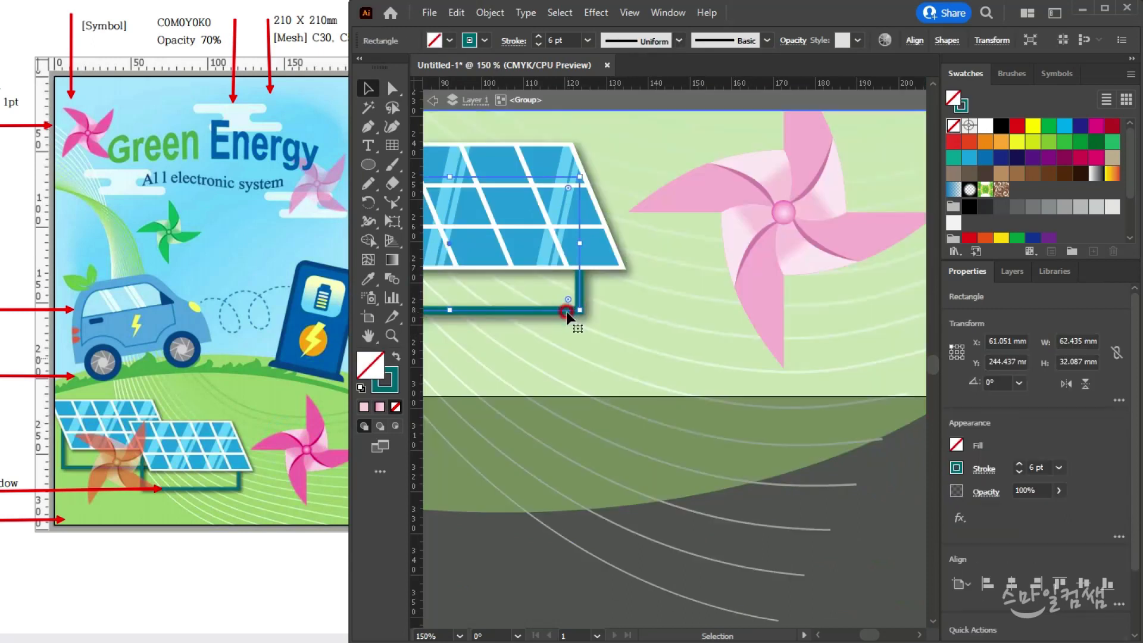
pyautogui.doubleClick(660, 328)
pyautogui.scroll(-5, 661, 326)
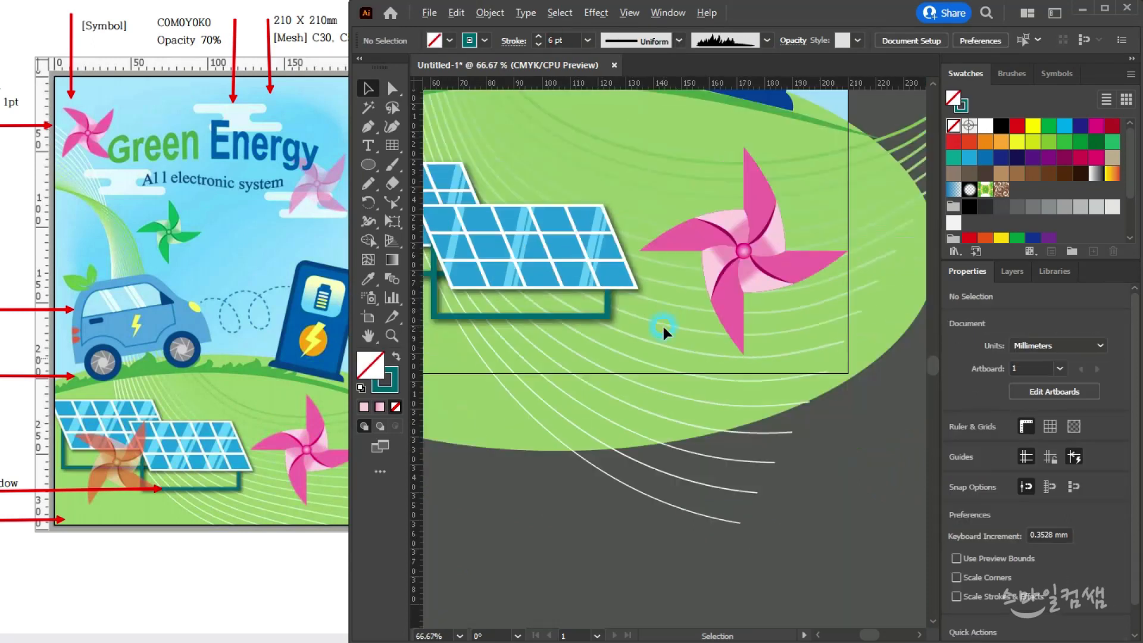
# Shift the pinwheel group on the hill to about X 132 mm, Y 212 mm, following the reference poster.
pyautogui.moveTo(706, 365); pyautogui.dragTo(707, 421)
pyautogui.click(305, 439)
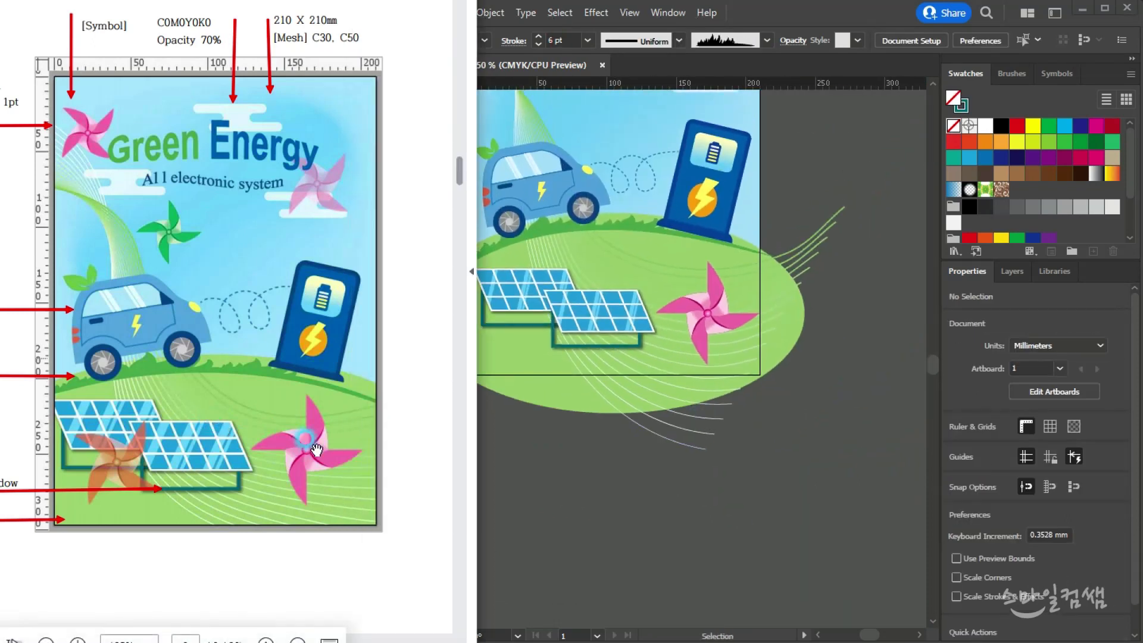
pyautogui.click(713, 324)
pyautogui.scroll(3, 717, 301)
pyautogui.moveTo(723, 313)
pyautogui.mouseDown()
pyautogui.moveTo(736, 310)
pyautogui.moveTo(713, 309)
pyautogui.moveTo(709, 296)
pyautogui.mouseUp()
pyautogui.scroll(-3, 827, 390)
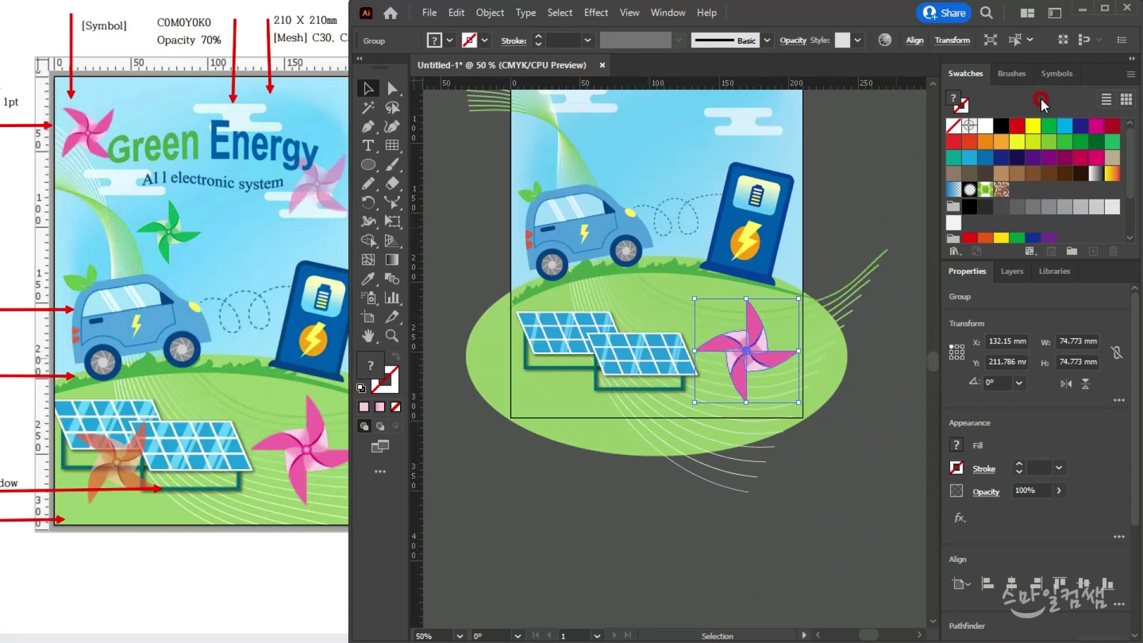
# Create a dynamic symbol named 바람개비 from the pinwheel group.
pyautogui.click(1059, 73)
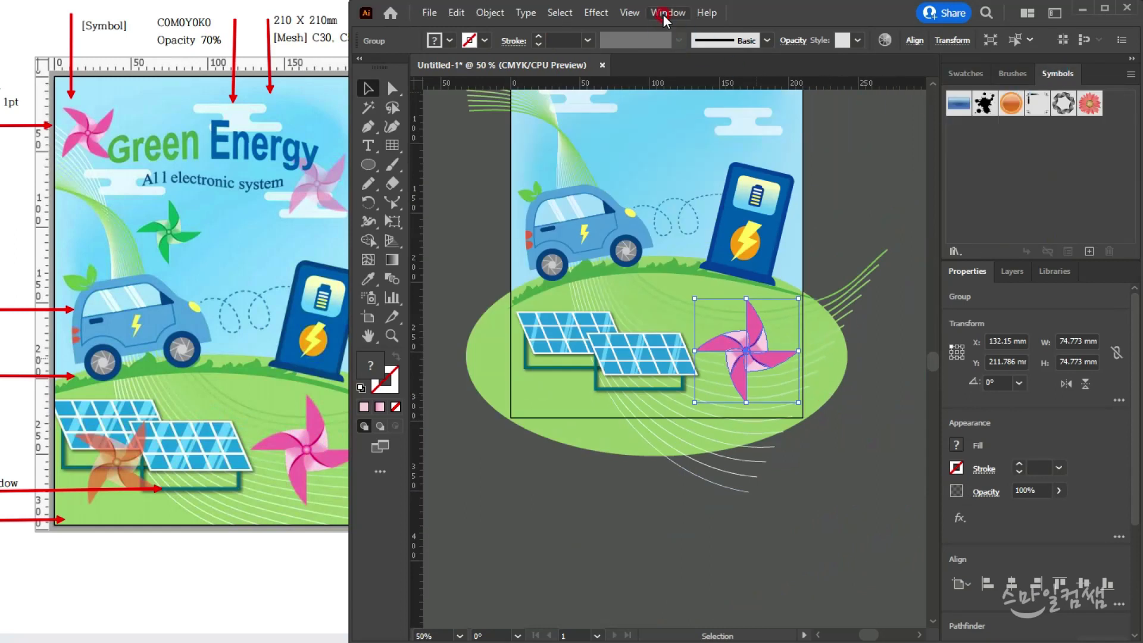
pyautogui.moveTo(856, 263); pyautogui.dragTo(1037, 155)
pyautogui.moveTo(230, 87); pyautogui.dragTo(247, 385)
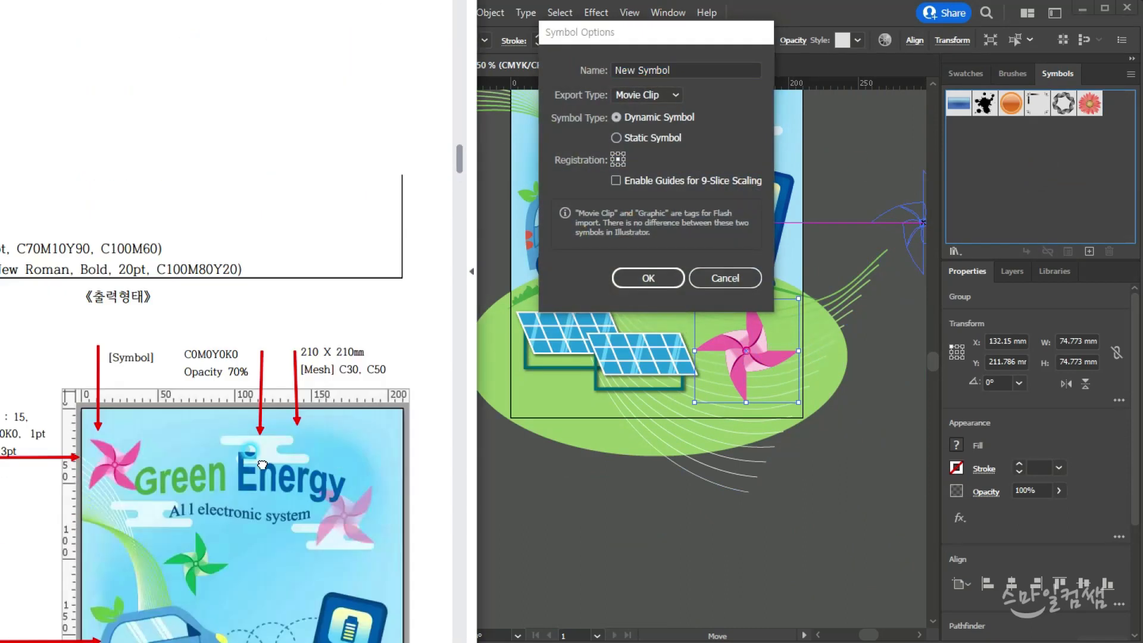
pyautogui.moveTo(333, 562); pyautogui.dragTo(287, 193)
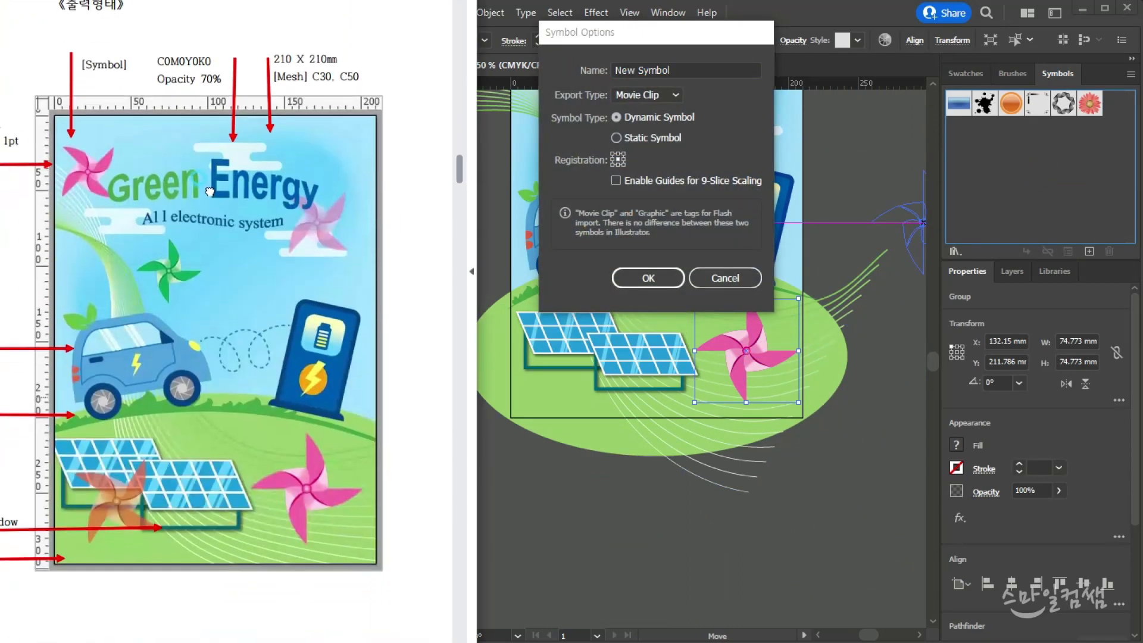
pyautogui.click(684, 71)
pyautogui.write('q')
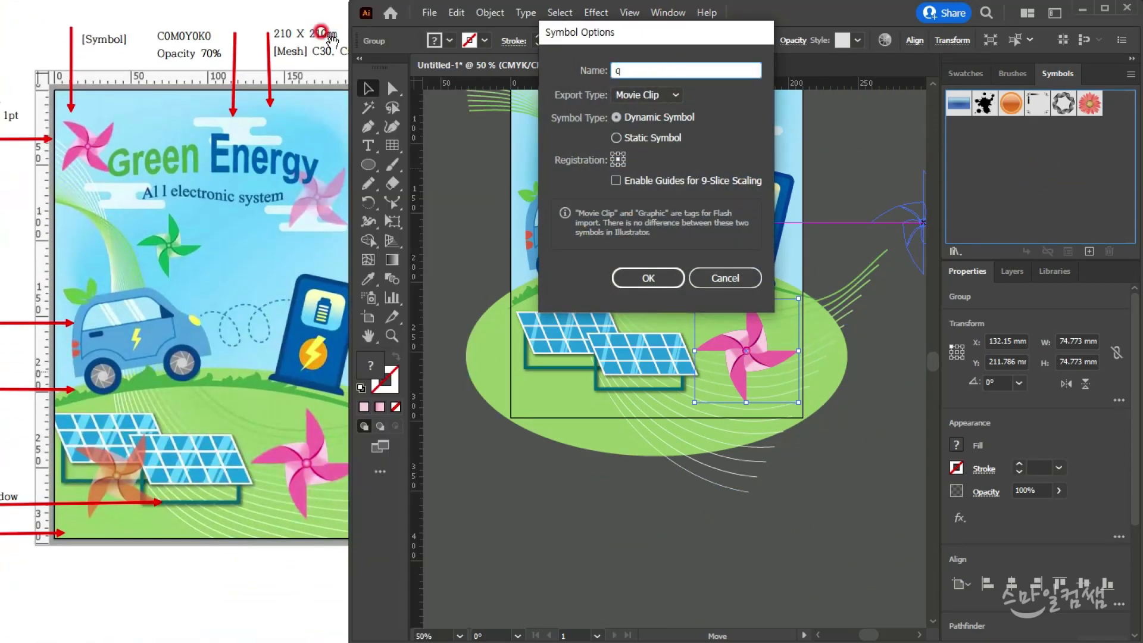
pyautogui.write('바람개비')
pyautogui.press('Return')
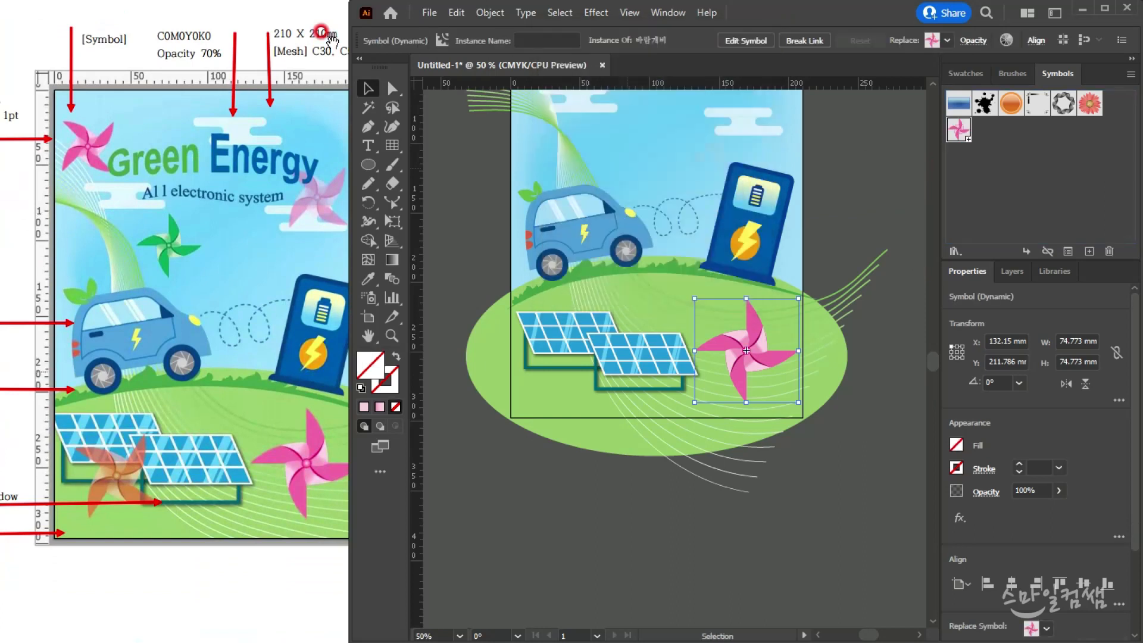
# Spray four more pinwheel symbols: in the poster's upper-left corner, above the car, over the upper-right cloud and over the solar panels.
pyautogui.moveTo(721, 338); pyautogui.dragTo(722, 338)
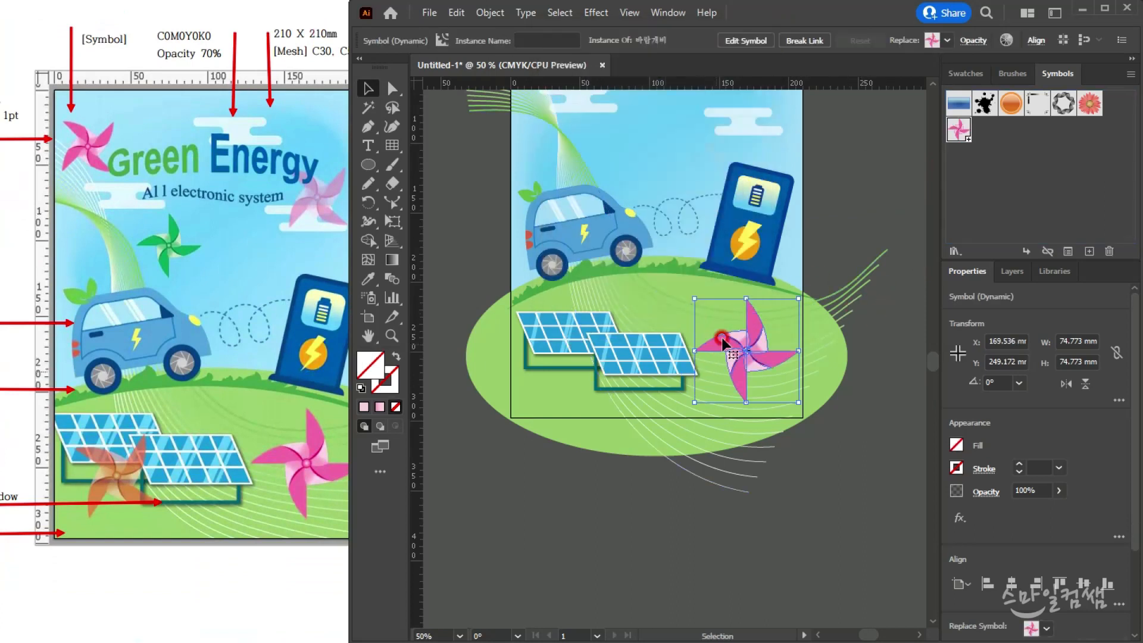
pyautogui.click(370, 297)
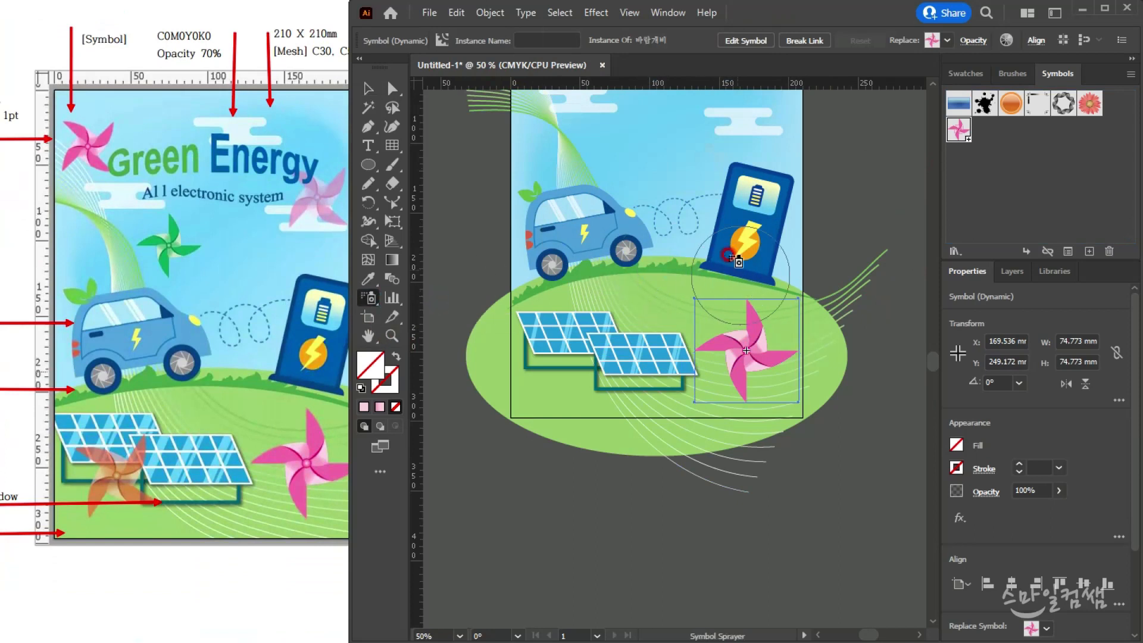
pyautogui.click(803, 314)
pyautogui.hotkey('ctrl', 'z')
pyautogui.moveTo(700, 259)
pyautogui.mouseDown()
pyautogui.moveTo(756, 415)
pyautogui.moveTo(736, 385)
pyautogui.mouseUp()
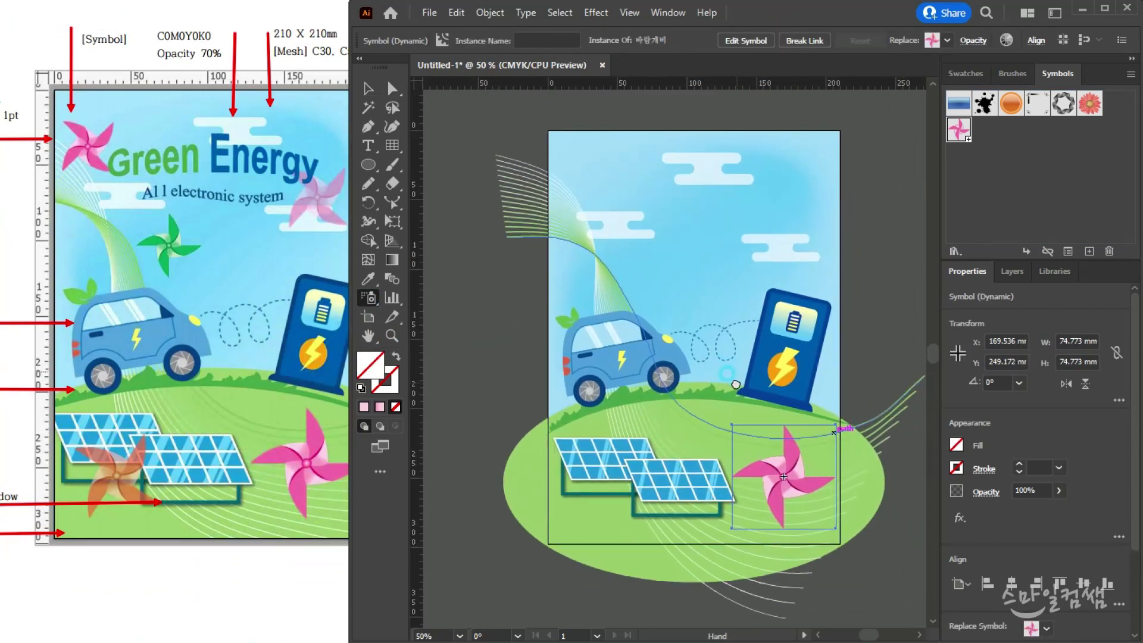
pyautogui.click(564, 179)
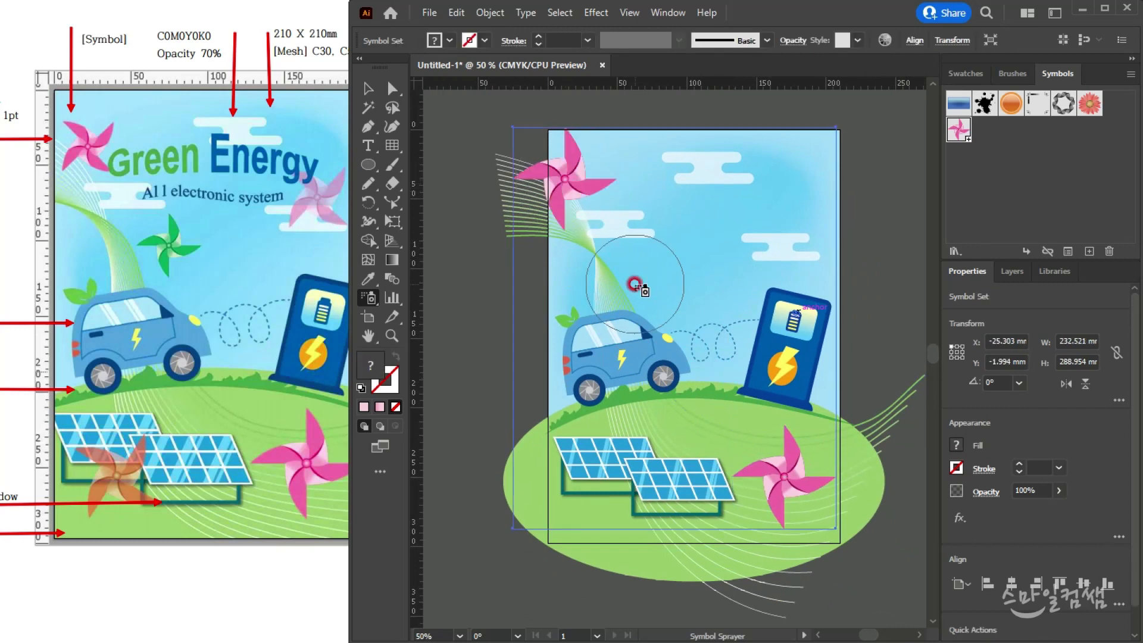
pyautogui.click(634, 285)
pyautogui.click(791, 214)
pyautogui.moveTo(668, 409); pyautogui.dragTo(636, 310)
pyautogui.click(554, 398)
pyautogui.moveTo(678, 279); pyautogui.dragTo(693, 353)
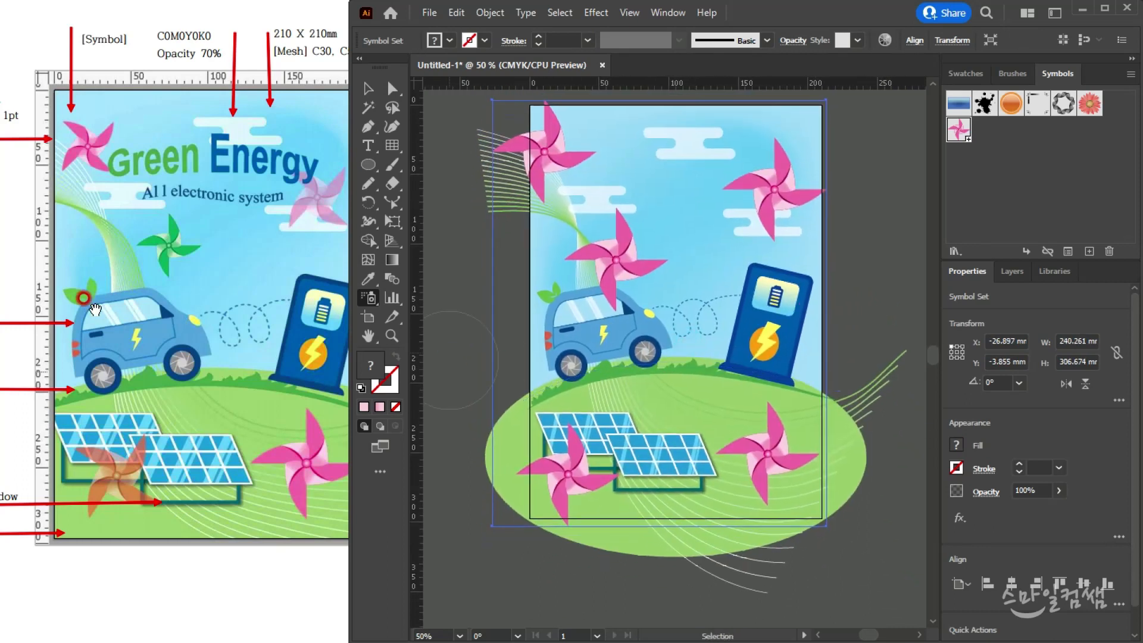
# Shrink the upper-left, upper-right and above-car pinwheels with the Symbol Sizer, making the one above the car the smallest.
pyautogui.moveTo(365, 302)
pyautogui.mouseDown()
pyautogui.moveTo(511, 333)
pyautogui.moveTo(485, 355)
pyautogui.mouseUp()
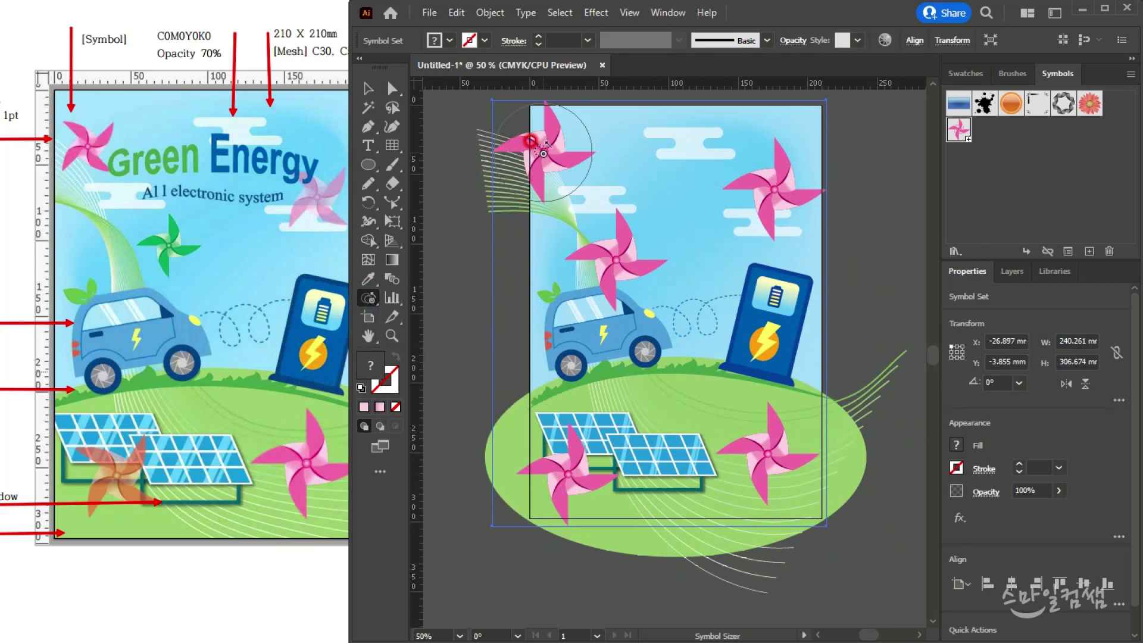
pyautogui.keyDown('alt'); pyautogui.click(540, 151); pyautogui.keyUp('alt')
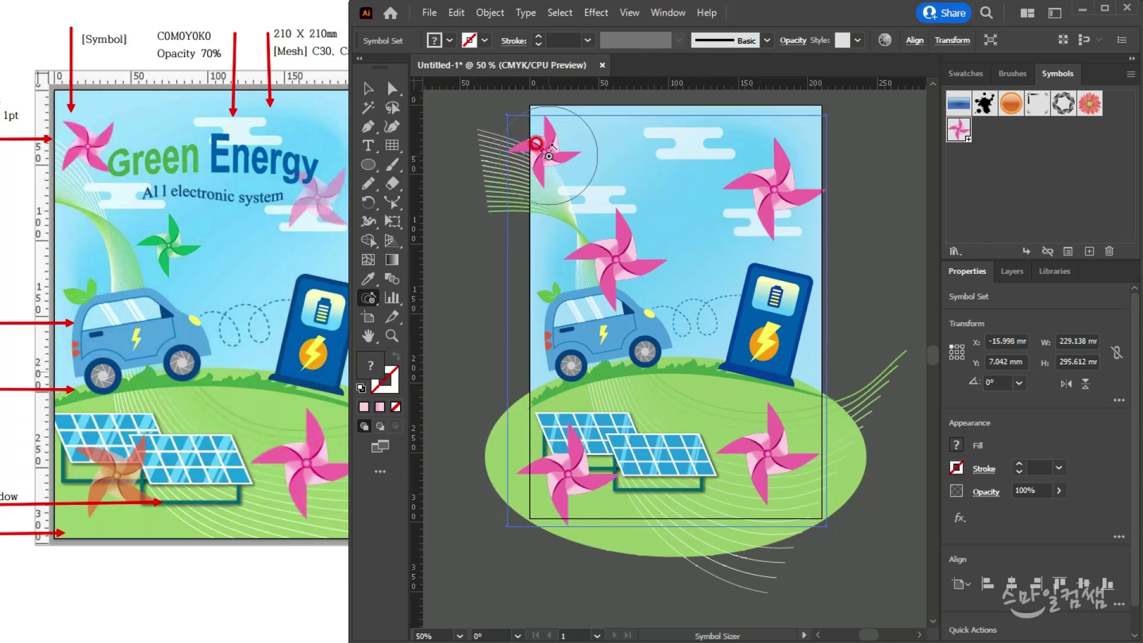
pyautogui.moveTo(641, 223); pyautogui.dragTo(593, 242)
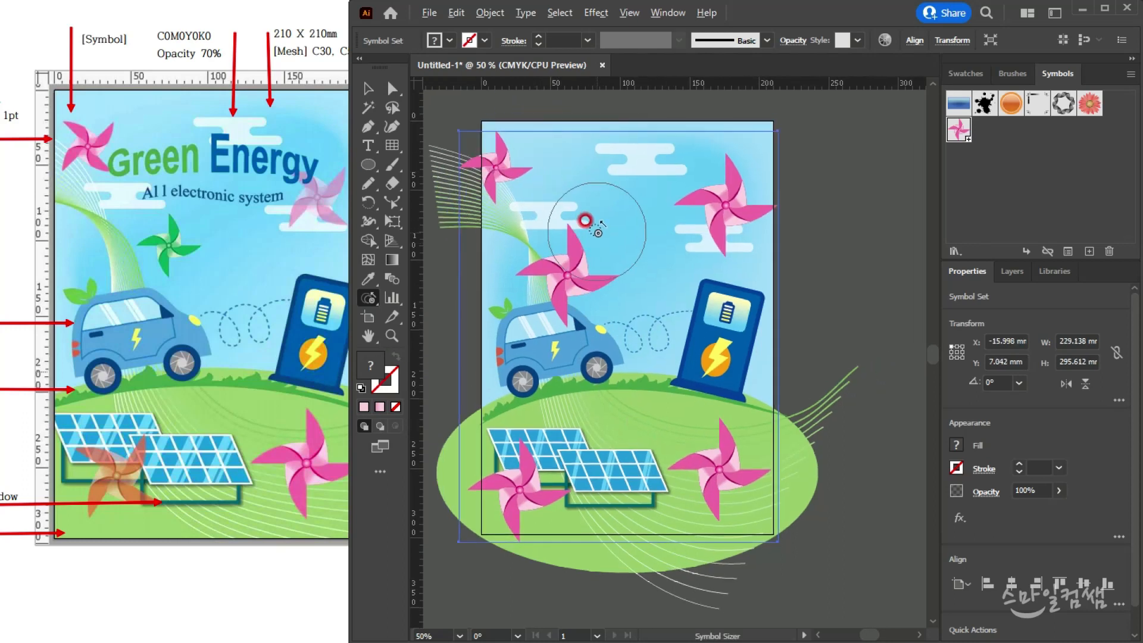
pyautogui.scroll(1, 606, 235)
pyautogui.scroll(-1, 612, 242)
pyautogui.moveTo(659, 260); pyautogui.dragTo(673, 236)
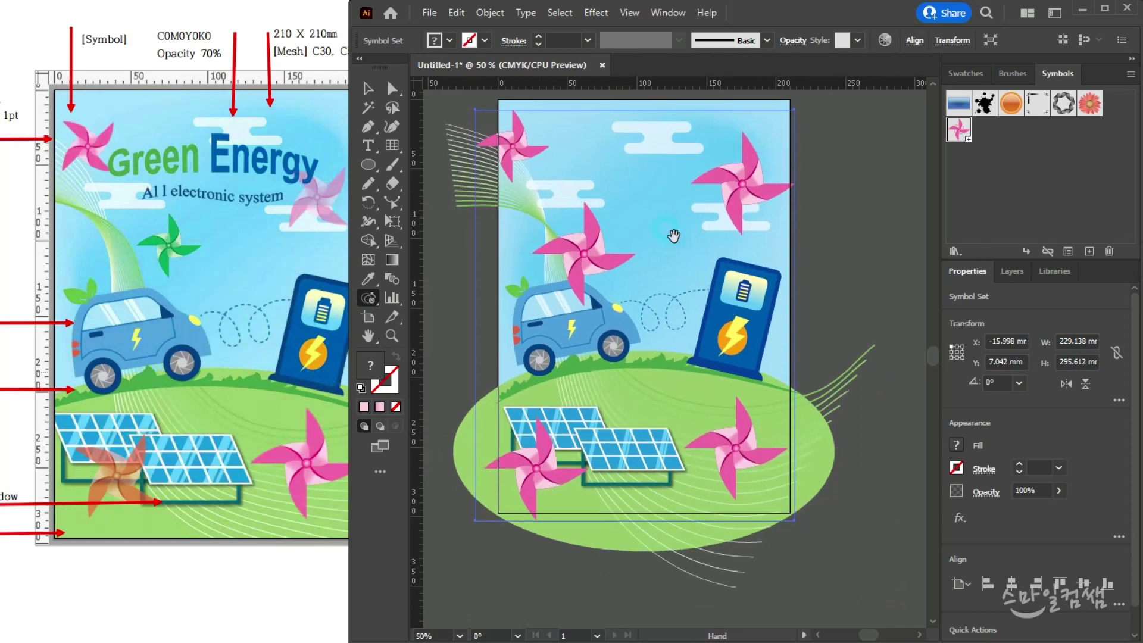
pyautogui.keyDown('alt'); pyautogui.click(771, 187); pyautogui.keyUp('alt')
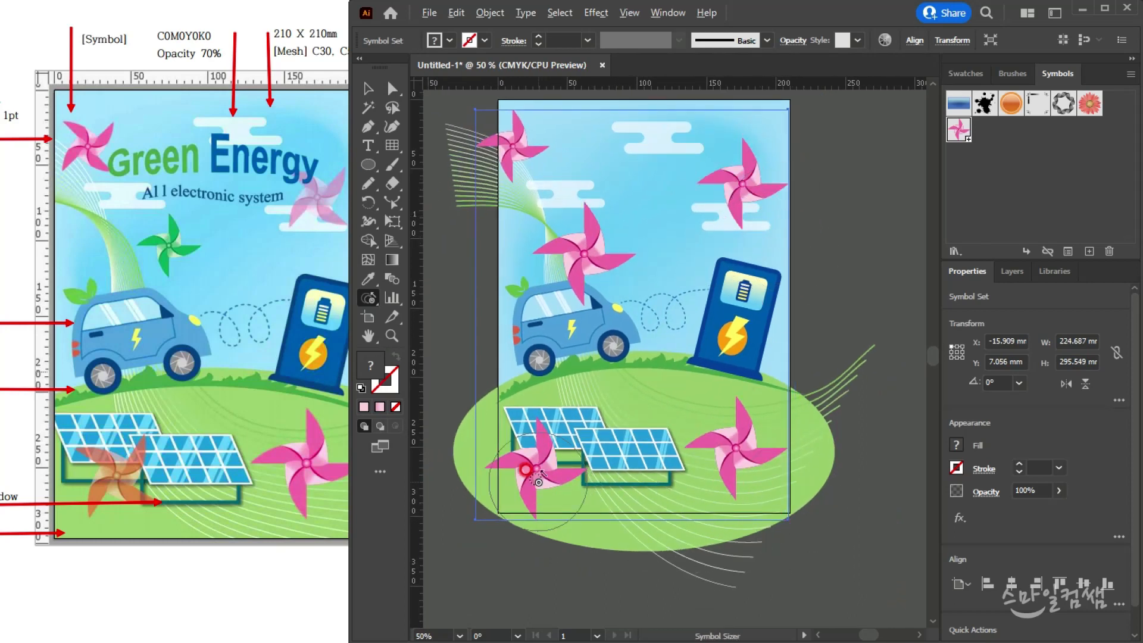
pyautogui.keyDown('alt'); pyautogui.click(580, 250); pyautogui.keyUp('alt')
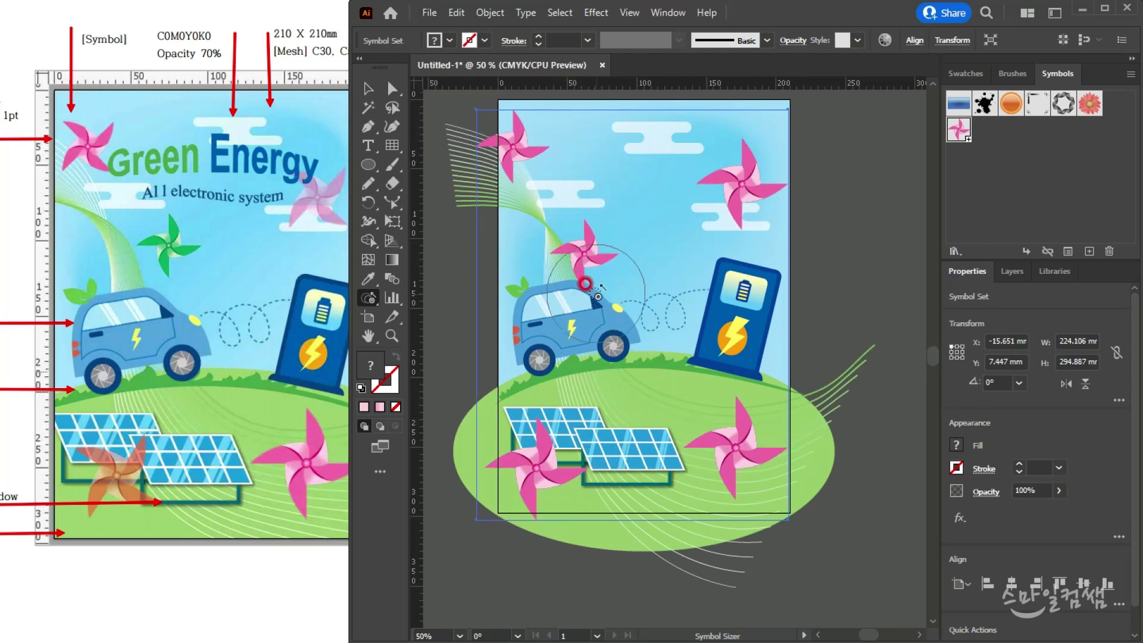
# Reposition the upper-left, above-car and solar-panel pinwheels with the Symbol Shifter to match the reference poster.
pyautogui.moveTo(369, 302); pyautogui.dragTo(414, 319)
pyautogui.moveTo(509, 152); pyautogui.dragTo(534, 154)
pyautogui.moveTo(583, 251); pyautogui.dragTo(609, 239)
pyautogui.moveTo(370, 306); pyautogui.dragTo(481, 355)
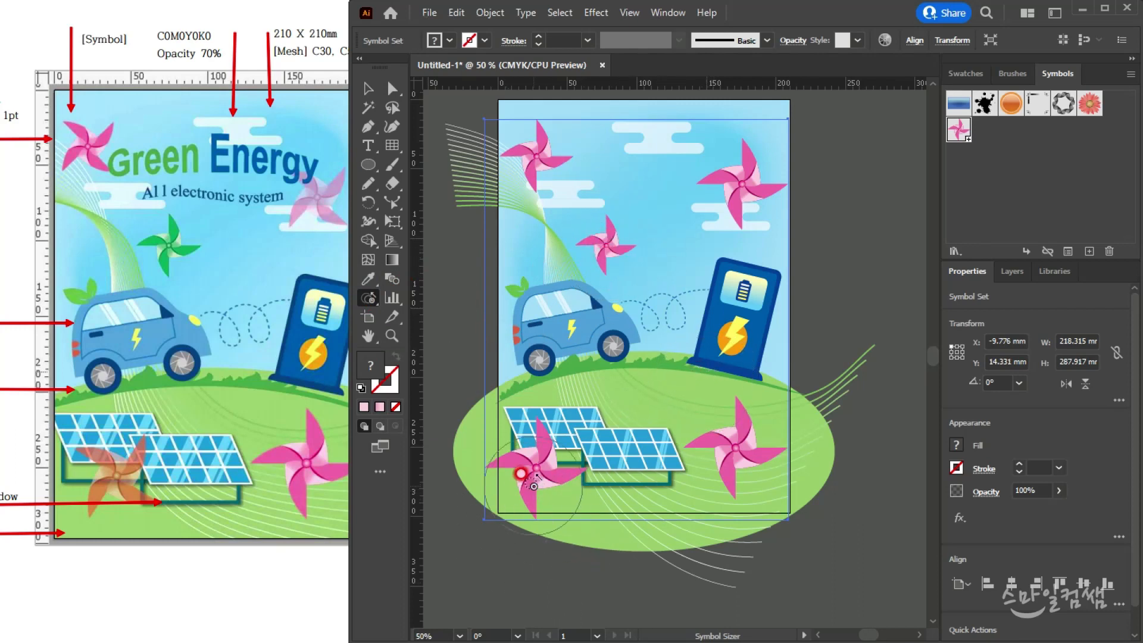
pyautogui.click(374, 304)
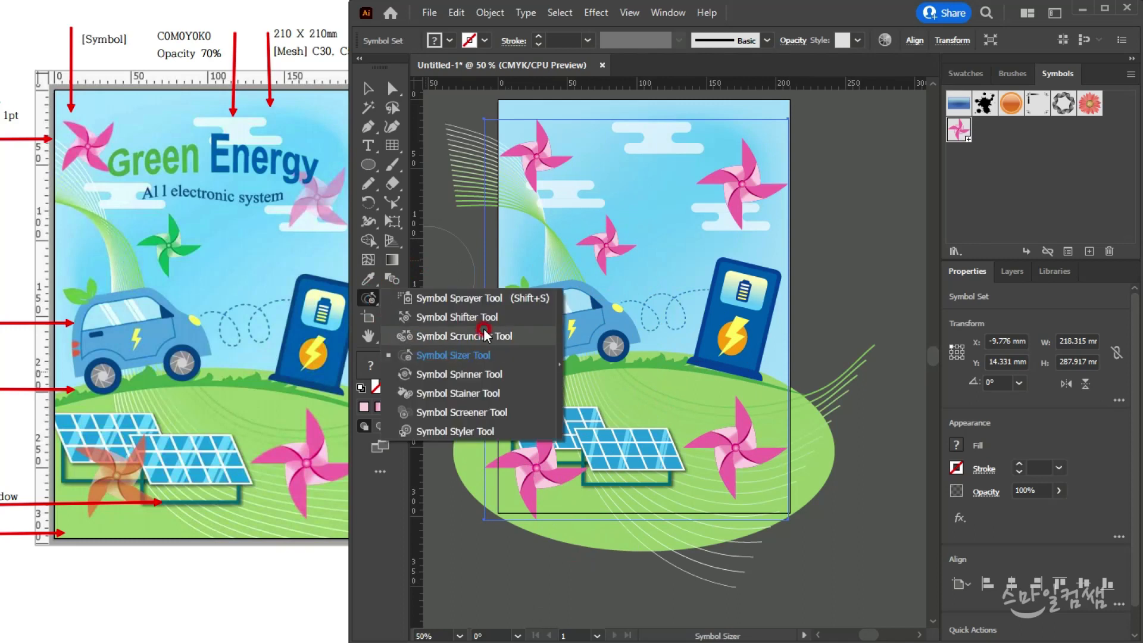
pyautogui.click(416, 316)
pyautogui.moveTo(529, 476)
pyautogui.mouseDown()
pyautogui.moveTo(562, 454)
pyautogui.moveTo(555, 444)
pyautogui.mouseUp()
# Rotate the sprayed pinwheels with the Symbol Spinner so their blades match the angles in the reference poster.
pyautogui.scroll(2, 549, 420)
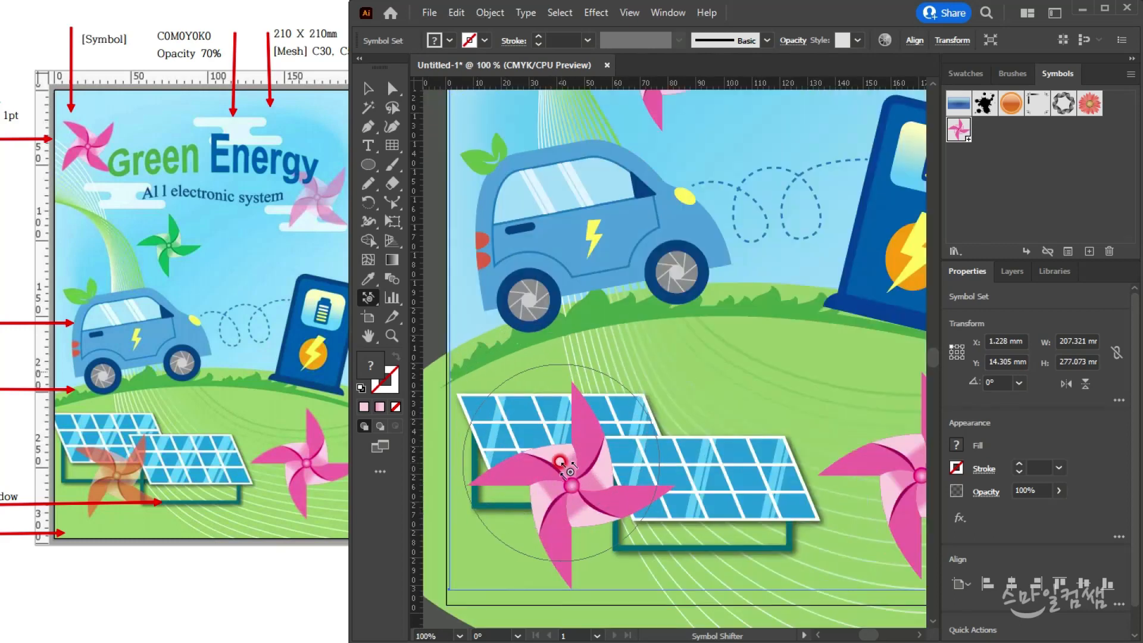
pyautogui.moveTo(369, 299); pyautogui.dragTo(477, 375)
pyautogui.moveTo(577, 385); pyautogui.dragTo(587, 406)
pyautogui.moveTo(674, 280); pyautogui.dragTo(633, 528)
pyautogui.moveTo(628, 276); pyautogui.dragTo(692, 422)
pyautogui.moveTo(546, 237)
pyautogui.mouseDown()
pyautogui.moveTo(538, 224)
pyautogui.moveTo(501, 233)
pyautogui.mouseUp()
pyautogui.moveTo(783, 361); pyautogui.dragTo(583, 345)
pyautogui.moveTo(770, 234)
pyautogui.mouseDown()
pyautogui.moveTo(791, 250)
pyautogui.moveTo(768, 326)
pyautogui.mouseUp()
pyautogui.scroll(-2, 727, 403)
pyautogui.moveTo(726, 402); pyautogui.dragTo(768, 231)
# Tint the pinwheel above the car green and the one over the solar panels orange with the Symbol Stainer.
pyautogui.moveTo(369, 297); pyautogui.dragTo(463, 392)
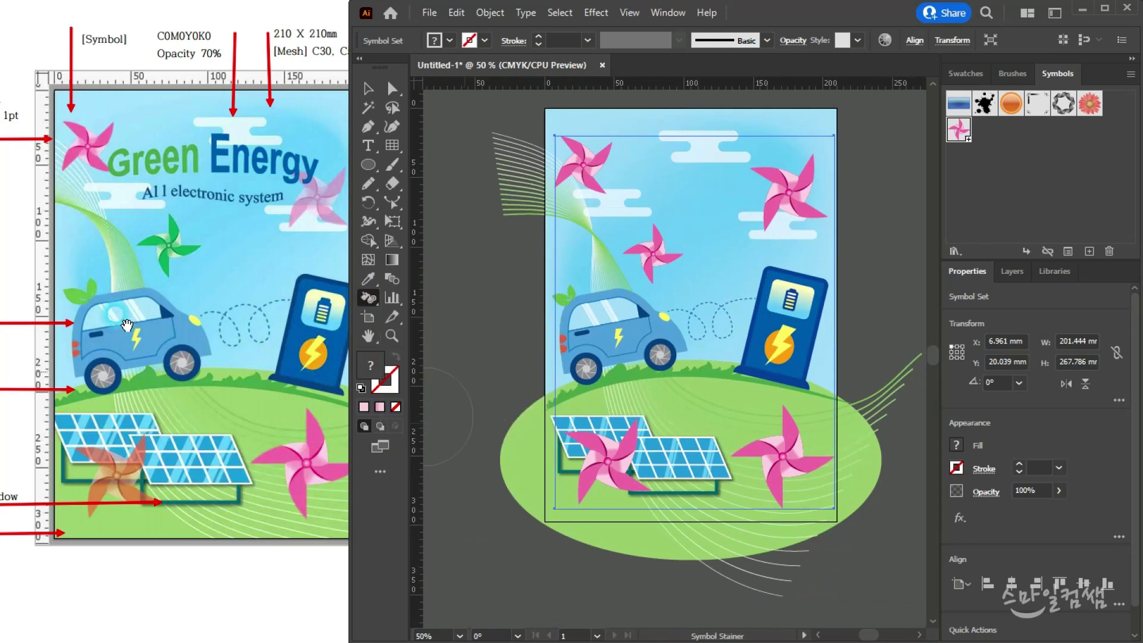
pyautogui.click(965, 73)
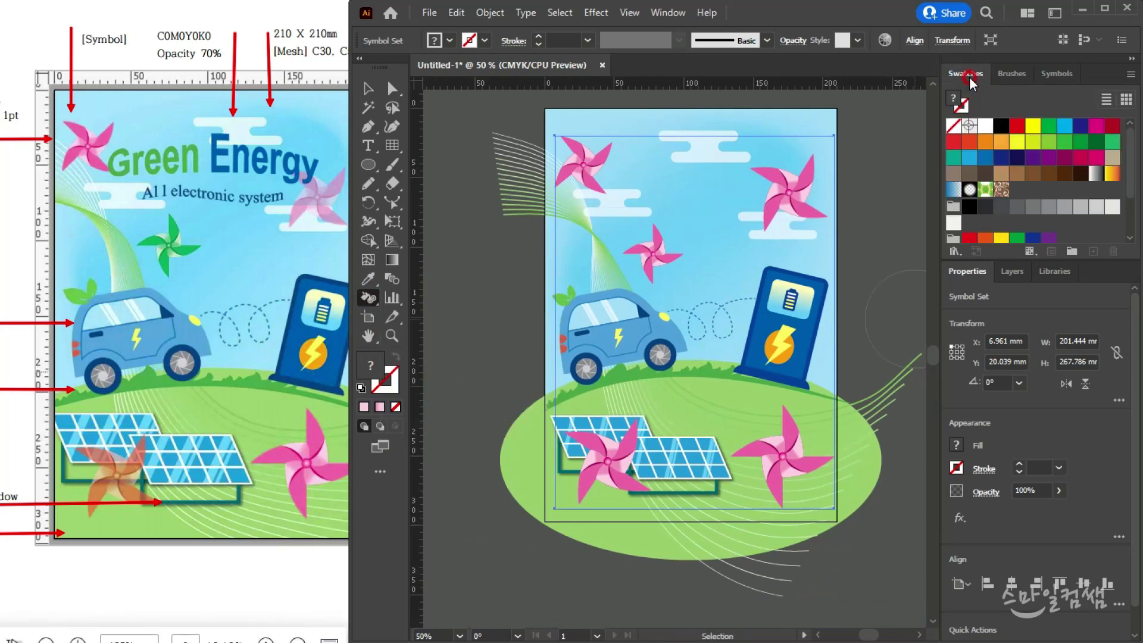
pyautogui.click(1048, 125)
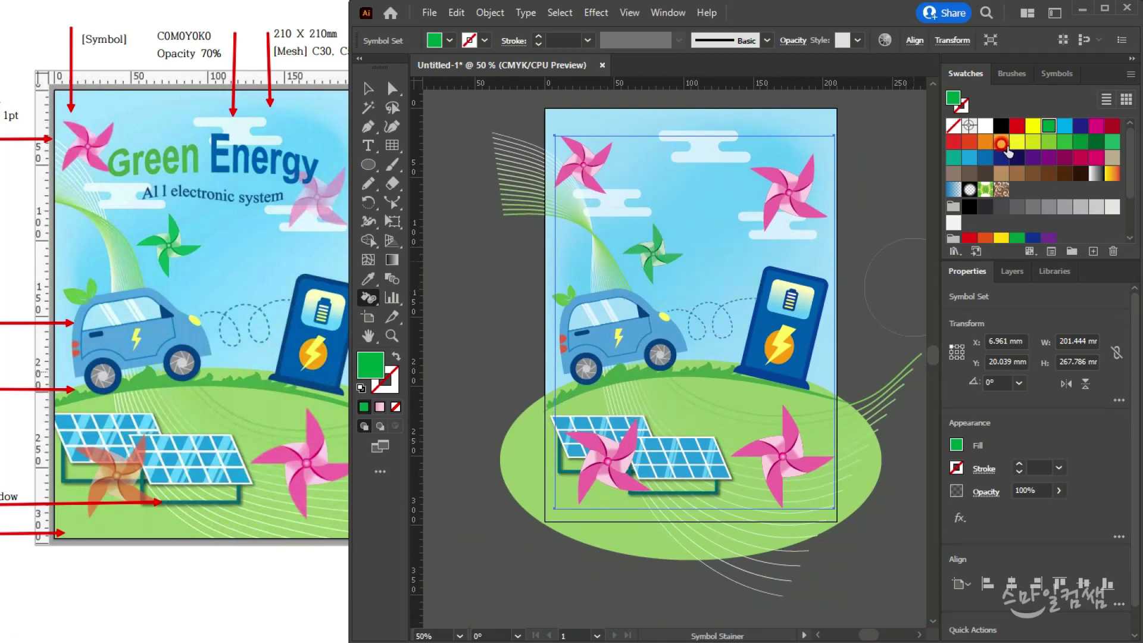
pyautogui.click(983, 142)
pyautogui.moveTo(609, 464)
pyautogui.mouseDown()
pyautogui.moveTo(607, 453)
pyautogui.moveTo(617, 473)
pyautogui.mouseUp()
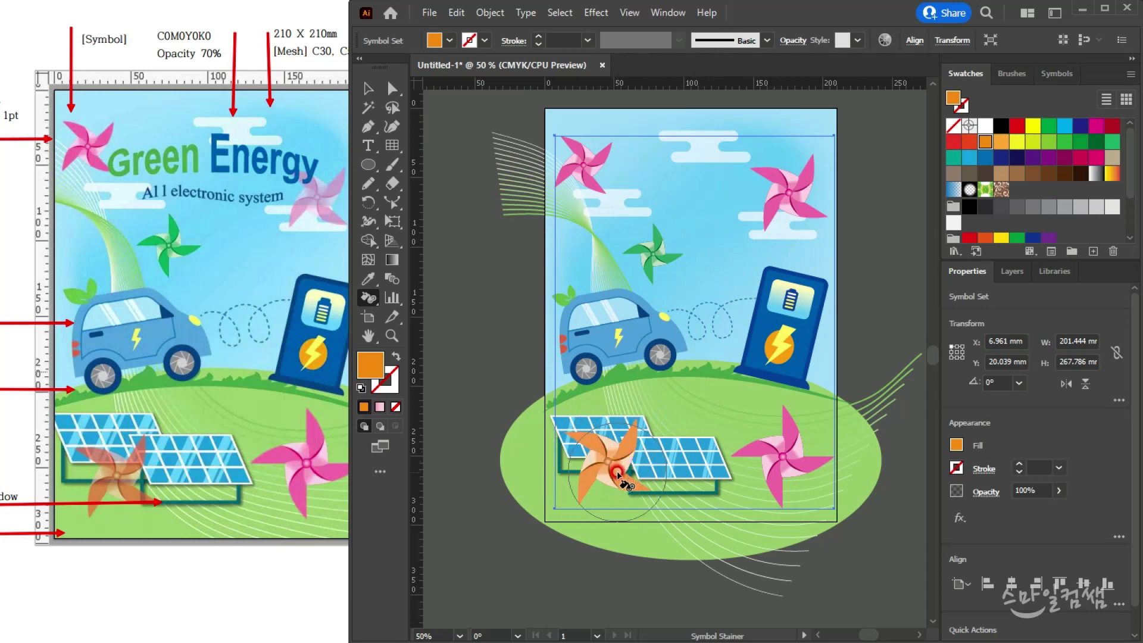
pyautogui.moveTo(597, 483); pyautogui.dragTo(528, 351)
# Make the upper-right pinwheel and the orange pinwheel semi-transparent with the Symbol Screener.
pyautogui.moveTo(364, 302); pyautogui.dragTo(452, 414)
pyautogui.moveTo(712, 244)
pyautogui.mouseDown()
pyautogui.moveTo(789, 181)
pyautogui.moveTo(782, 195)
pyautogui.mouseUp()
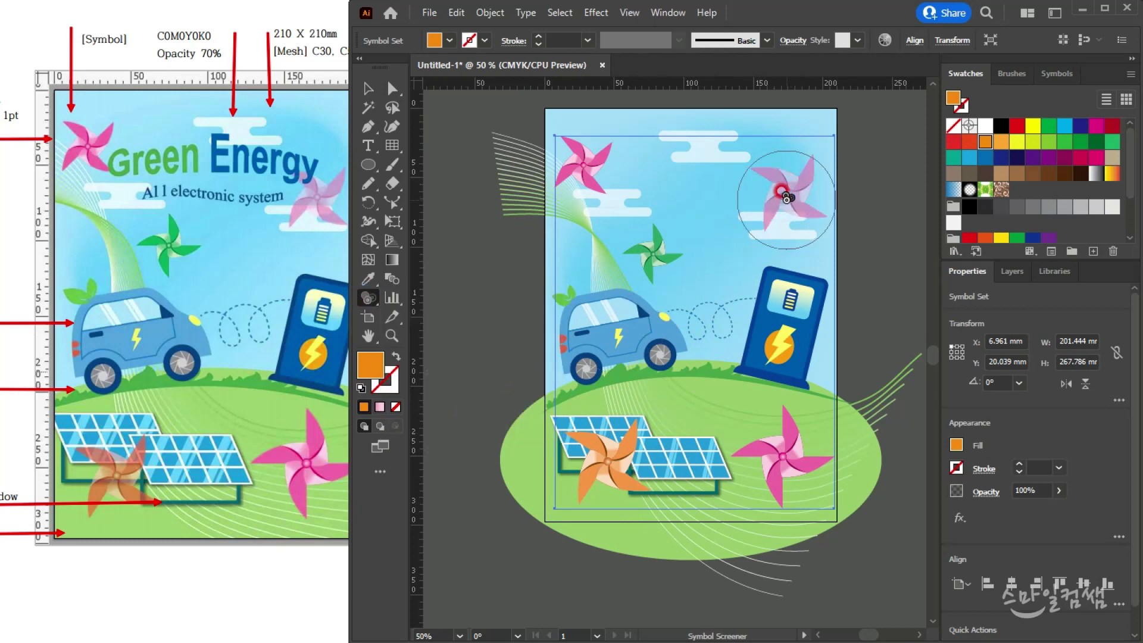
pyautogui.moveTo(783, 195); pyautogui.dragTo(784, 199)
pyautogui.keyDown('alt'); pyautogui.click(787, 199); pyautogui.keyUp('alt')
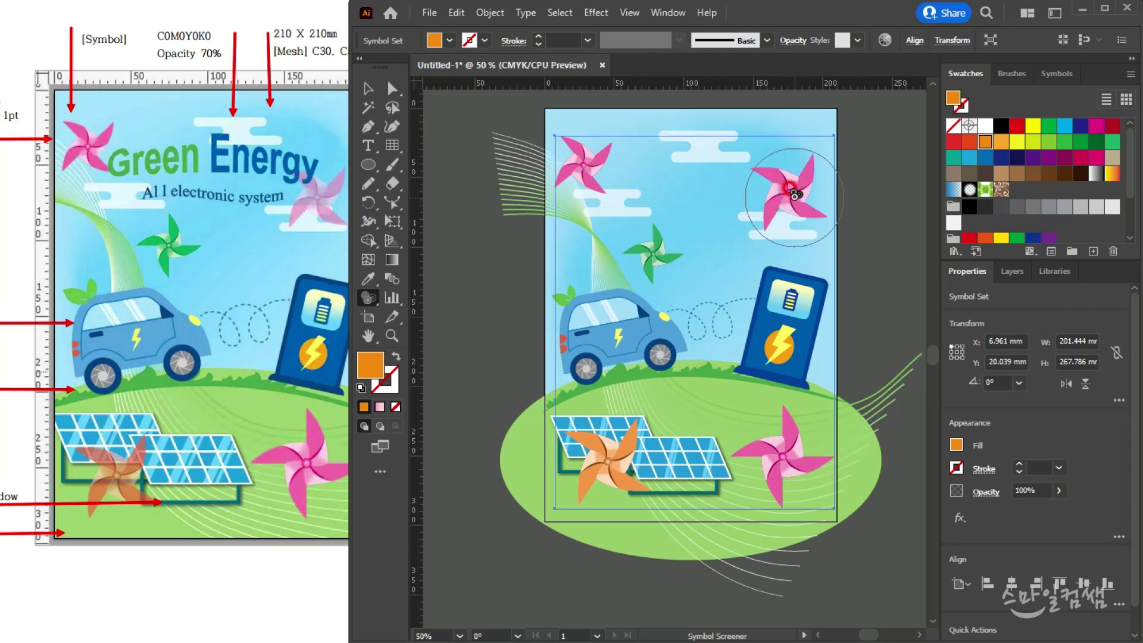
pyautogui.moveTo(795, 195); pyautogui.dragTo(791, 194)
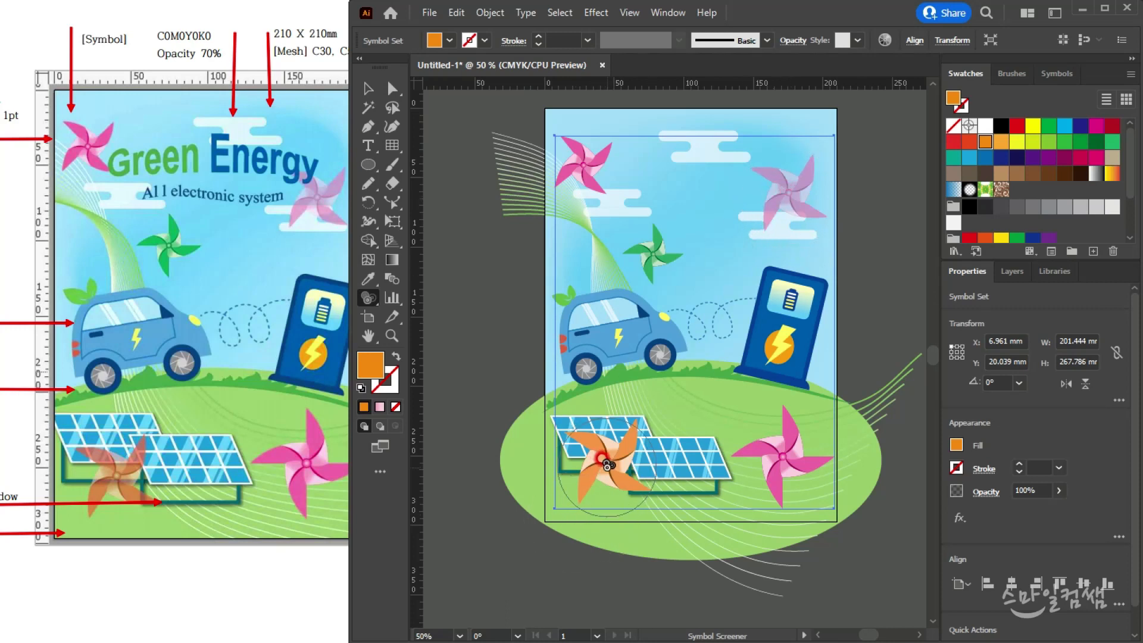
pyautogui.moveTo(607, 465); pyautogui.dragTo(610, 470)
# Select both solar panels and move them up slightly to about X 3.8 mm, Y 221 mm.
pyautogui.click(368, 88)
pyautogui.scroll(2, 690, 533)
pyautogui.click(672, 405)
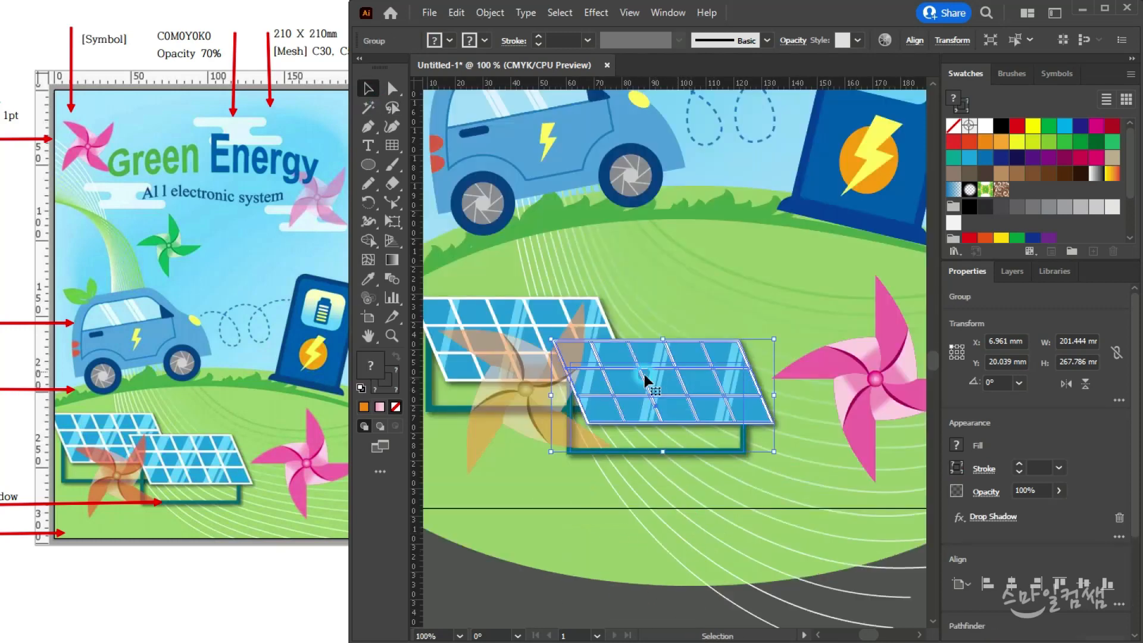
pyautogui.keyDown('shift'); pyautogui.click(521, 307); pyautogui.keyUp('shift')
pyautogui.moveTo(655, 388); pyautogui.dragTo(654, 384)
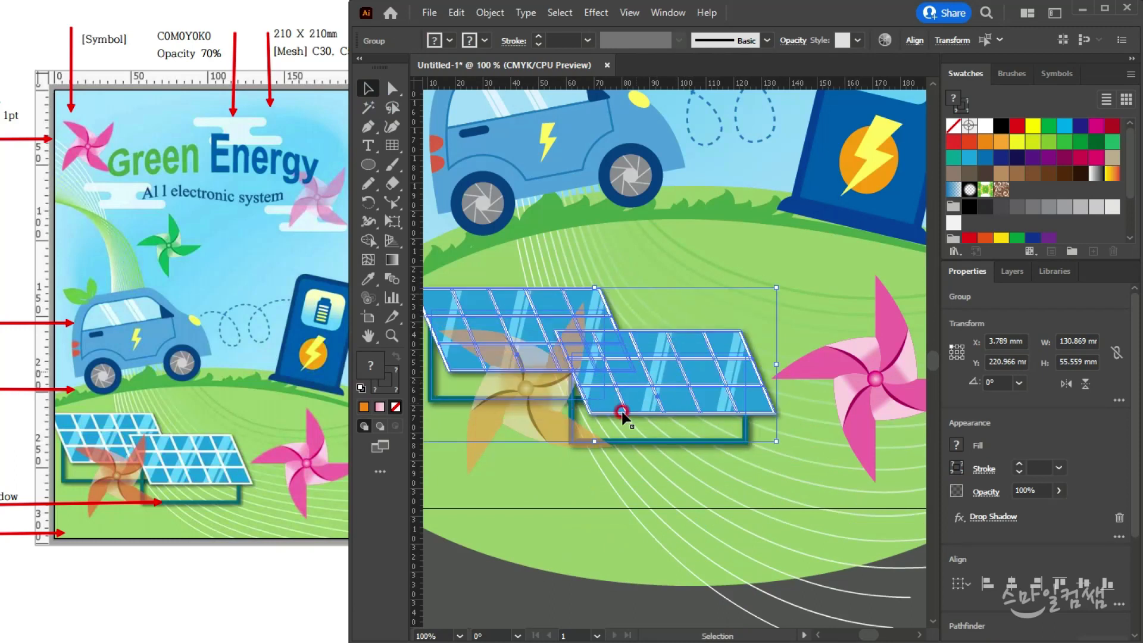
# Check the orange pinwheel's overlap with the solar panels, then examine the pinwheel layout across the whole poster.
pyautogui.click(526, 410)
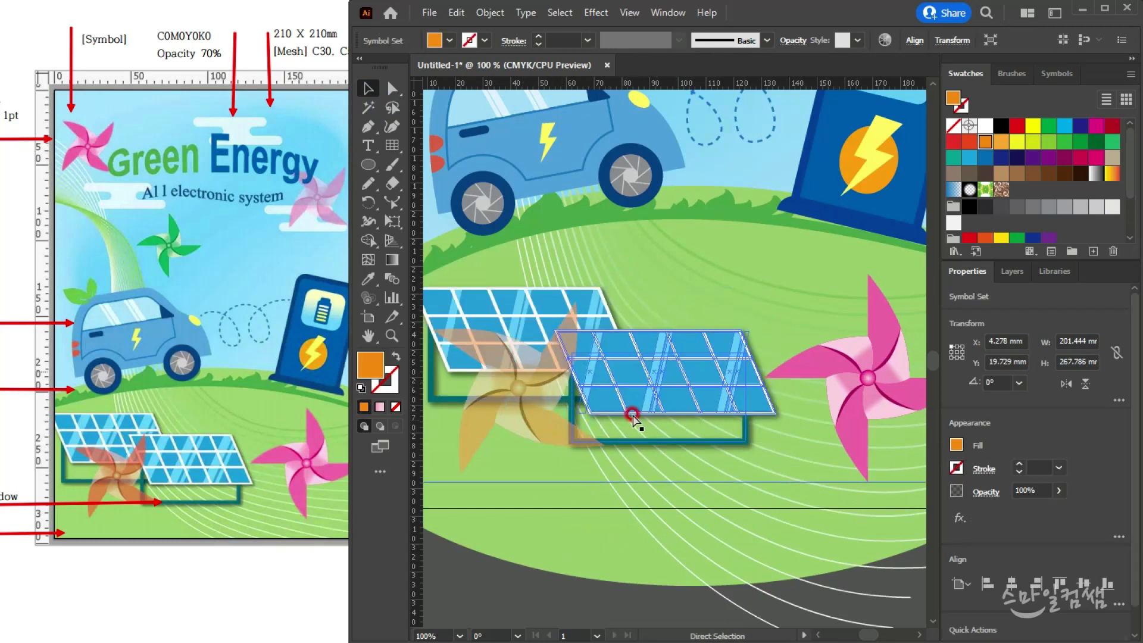
pyautogui.hotkey('ctrl', '-')
pyautogui.hotkey('ctrl', '-')
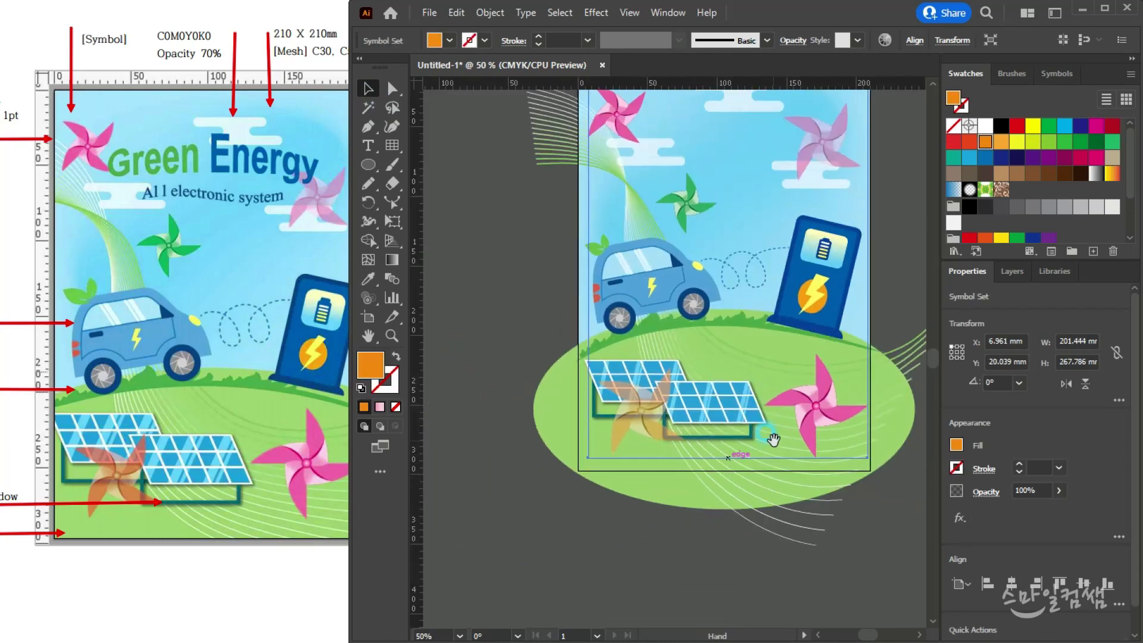
pyautogui.click(673, 544)
pyautogui.scroll(-2, 674, 393)
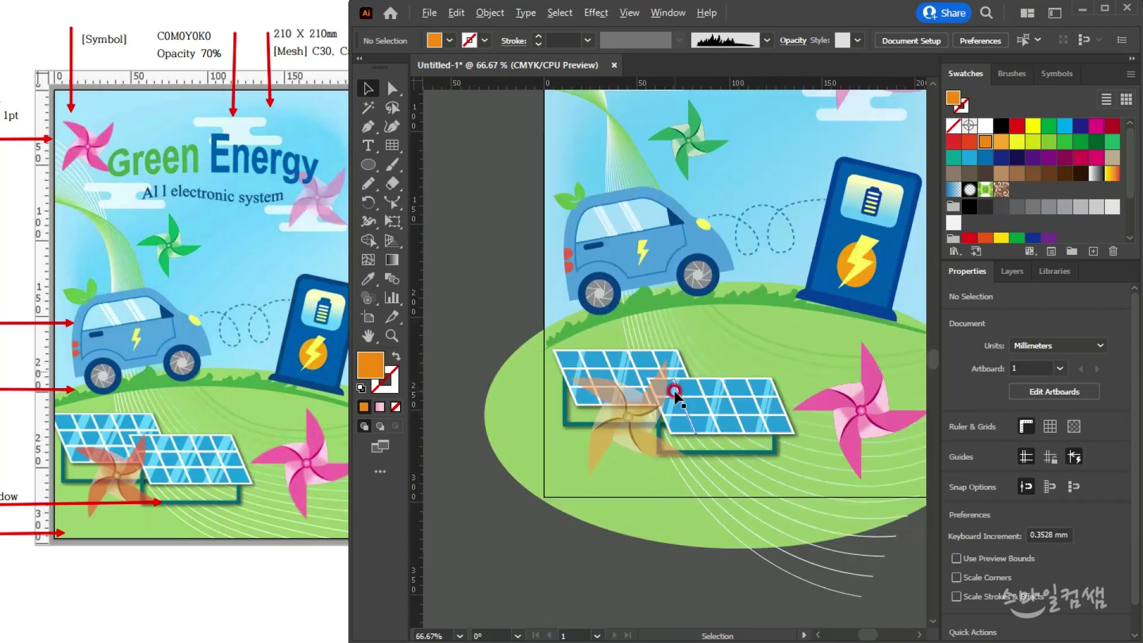
pyautogui.click(674, 393)
pyautogui.moveTo(711, 398); pyautogui.dragTo(645, 351)
pyautogui.moveTo(741, 411); pyautogui.dragTo(673, 451)
pyautogui.click(499, 278)
pyautogui.scroll(-2, 648, 404)
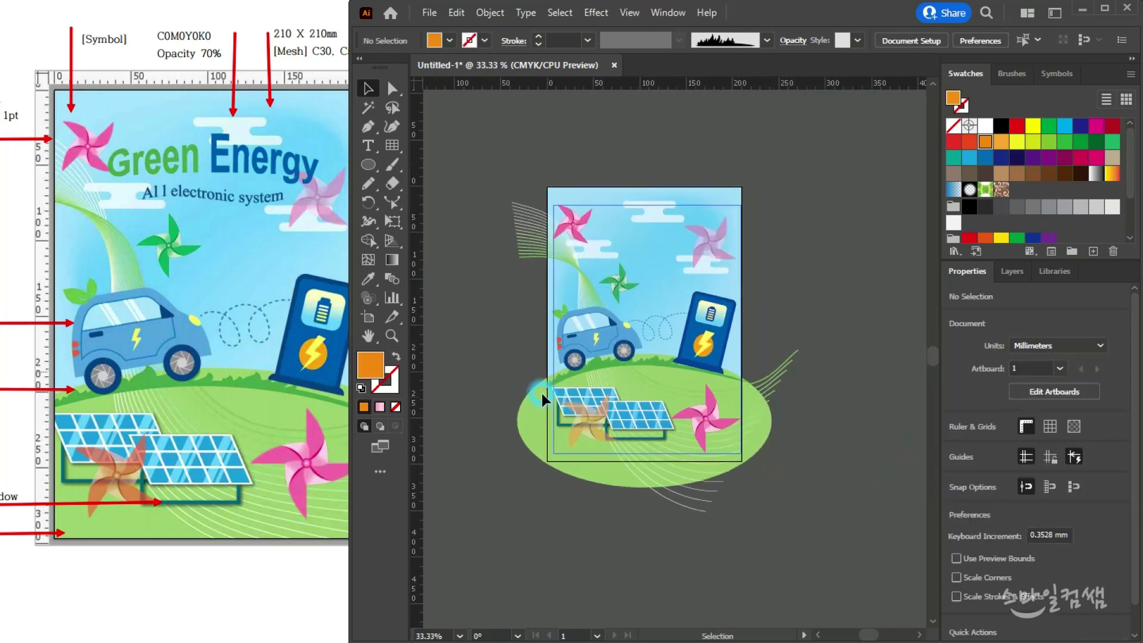
pyautogui.scroll(1, 543, 398)
pyautogui.hscroll(1, 655, 333)
pyautogui.scroll(1, 714, 297)
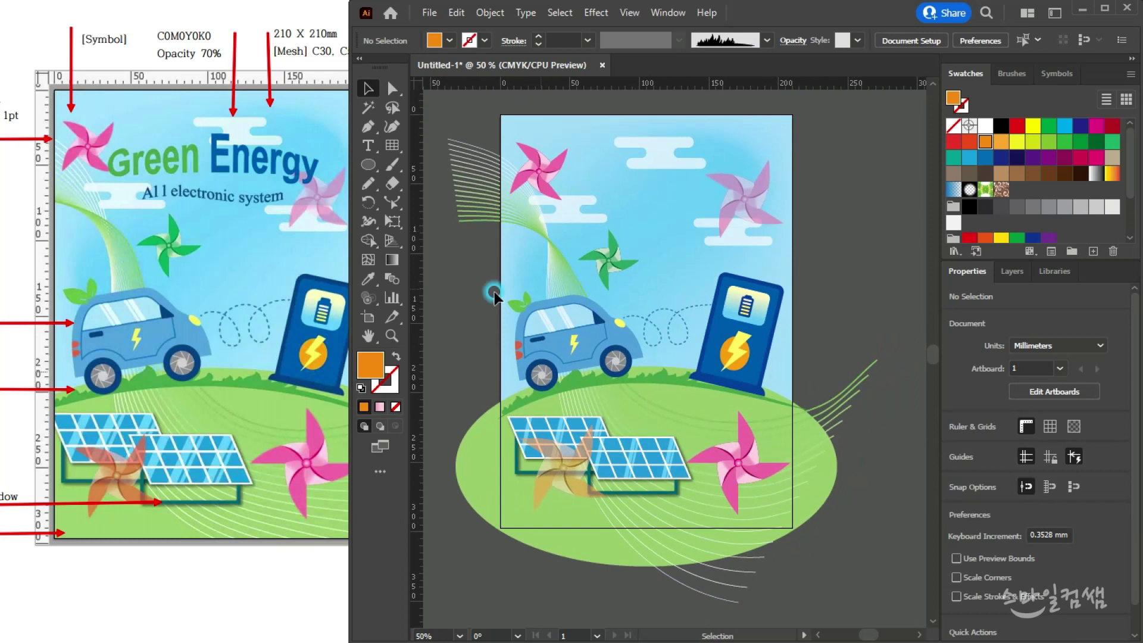
# Read the text effect specifications for both title lines in the reference document, then return to the poster.
pyautogui.moveTo(161, 178); pyautogui.dragTo(302, 249)
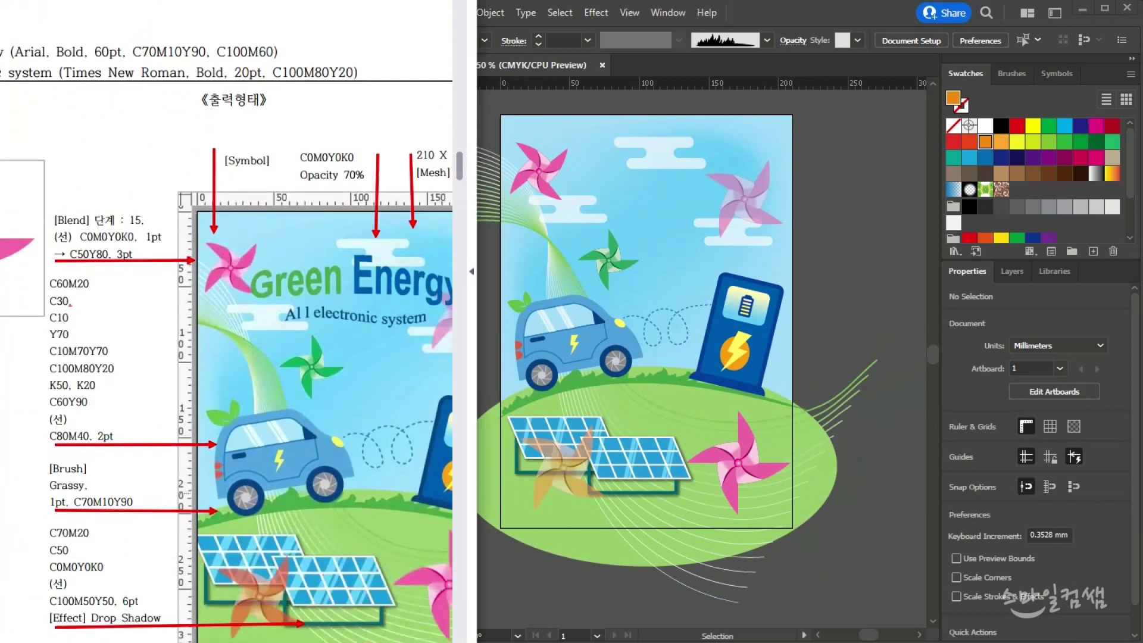
pyautogui.hscroll(-5, 226, 321)
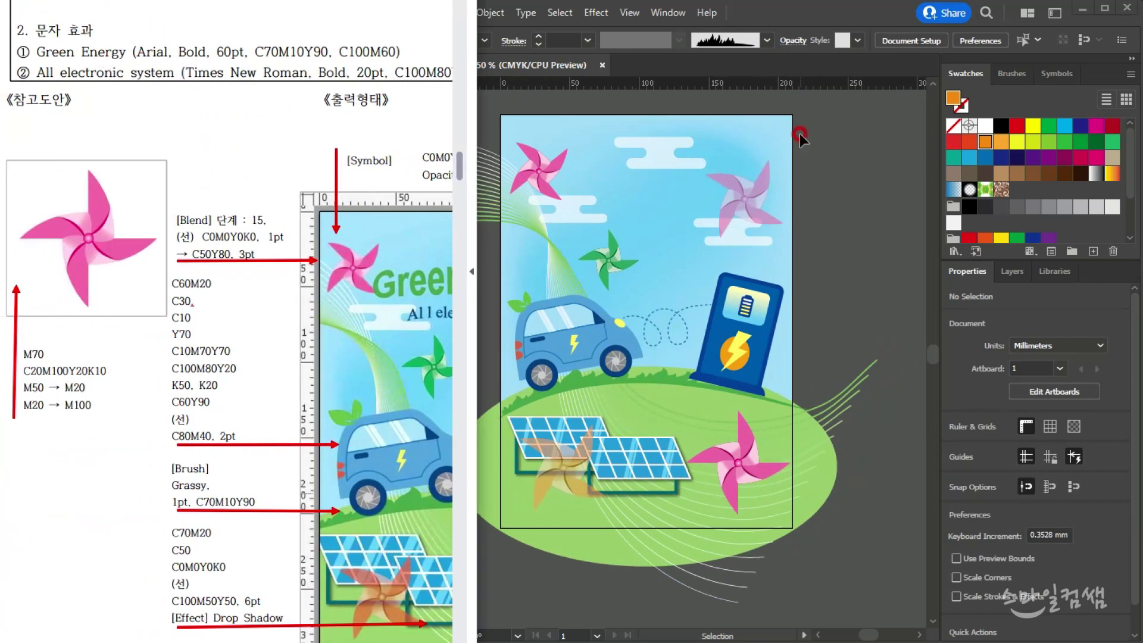
pyautogui.click(798, 134)
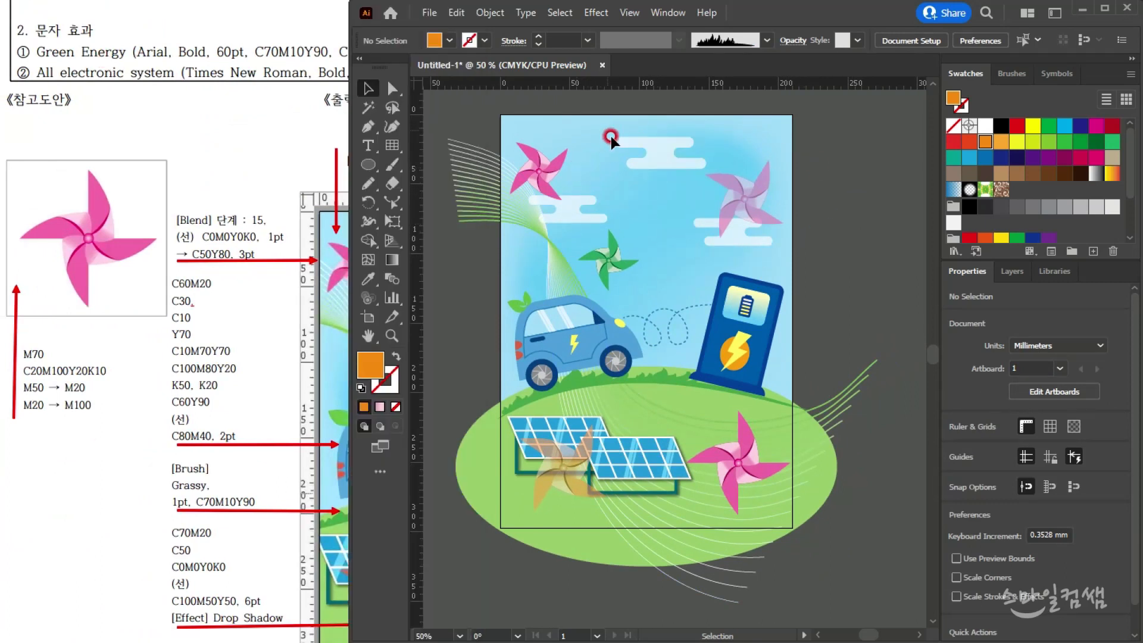
pyautogui.press('t')
pyautogui.click(875, 256)
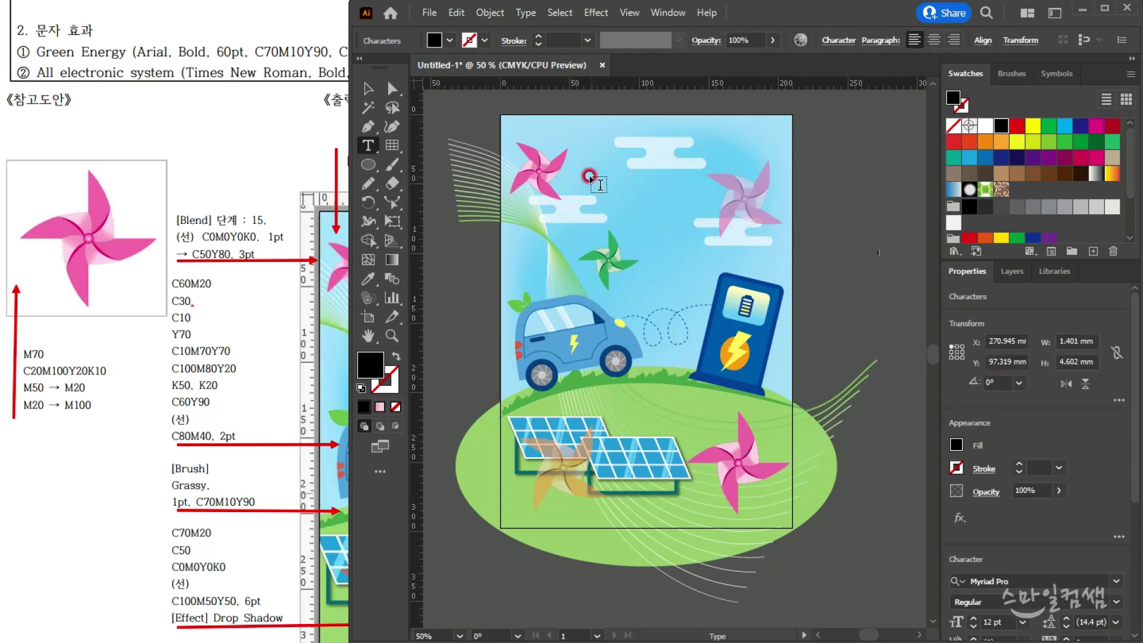
pyautogui.press('Escape')
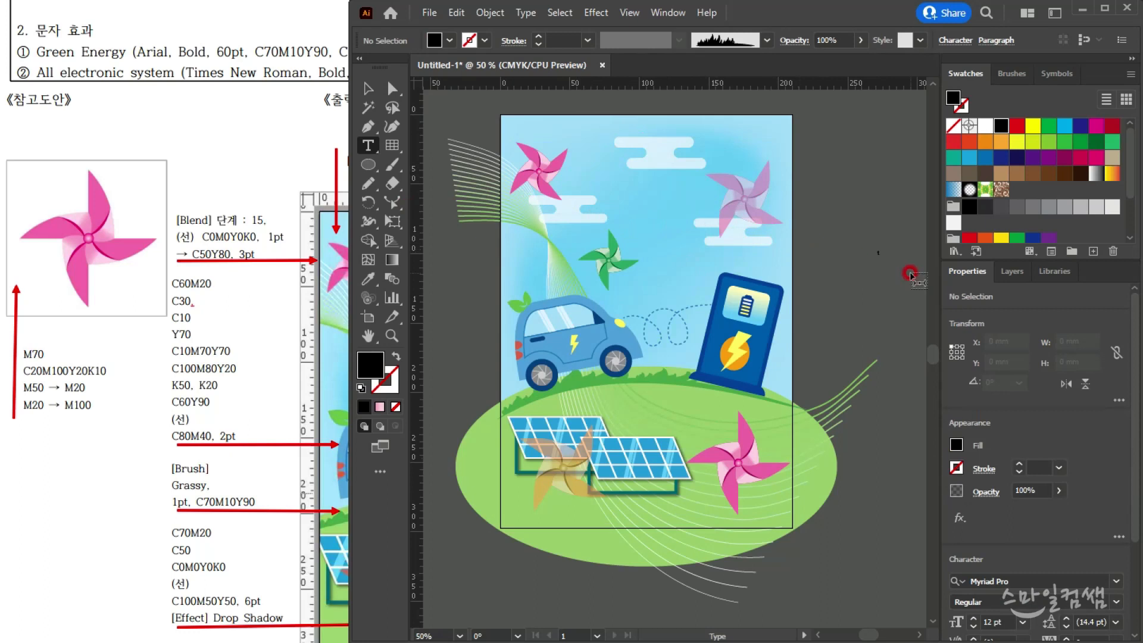
pyautogui.click(368, 88)
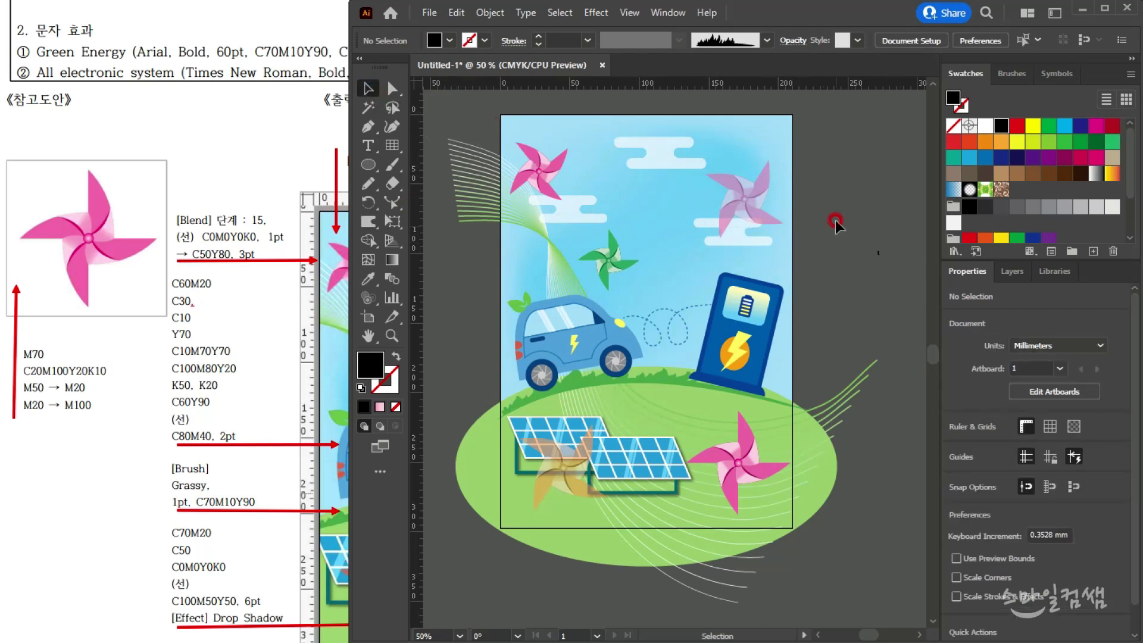
pyautogui.moveTo(916, 291); pyautogui.dragTo(917, 288)
pyautogui.click(916, 288)
# Add a text line reading "Green Energy" in the sky between the two upper pinwheels and select all its characters.
pyautogui.press('t')
pyautogui.click(576, 178)
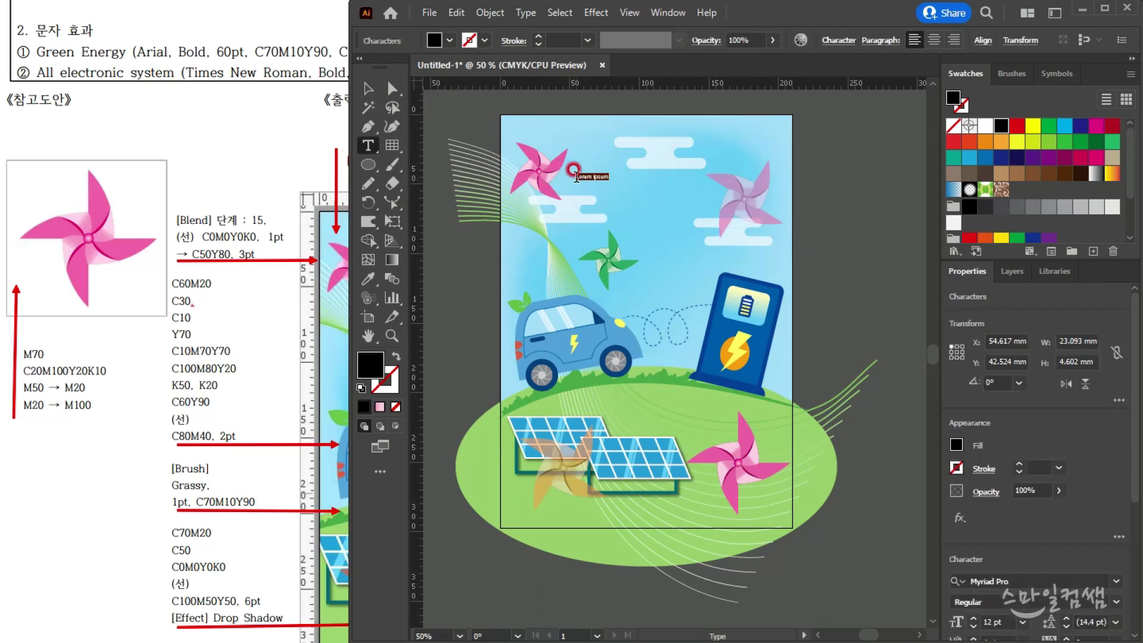
pyautogui.write('Green Energy')
pyautogui.hotkey('ctrl', 'a')
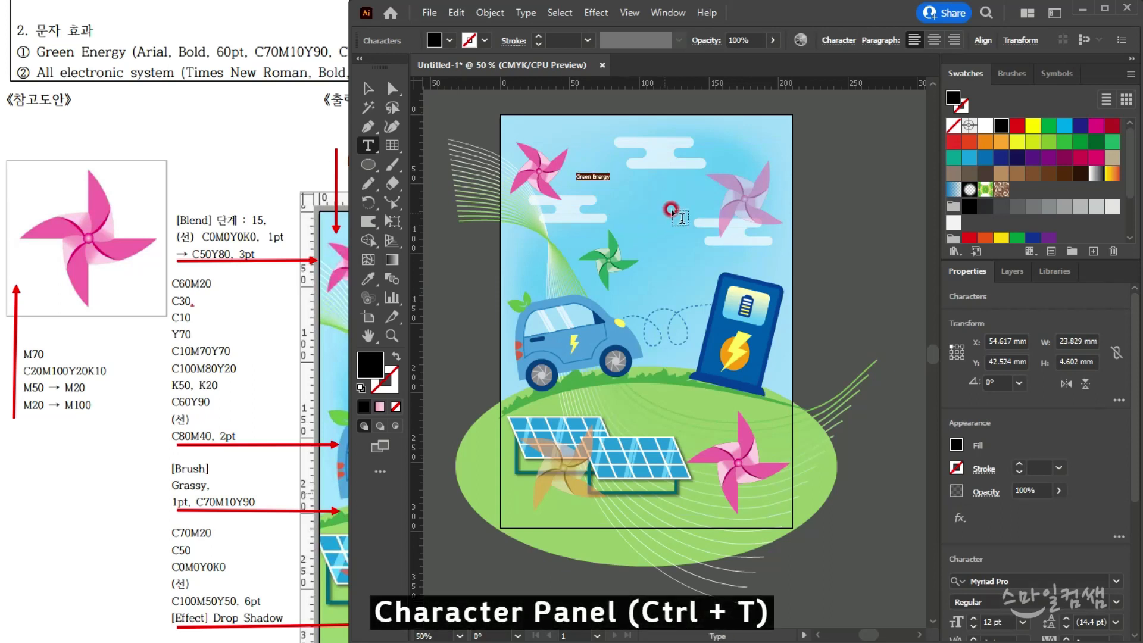
# Set the "Green Energy" title to Arial Bold at 60 pt.
pyautogui.hotkey('ctrl', 't')
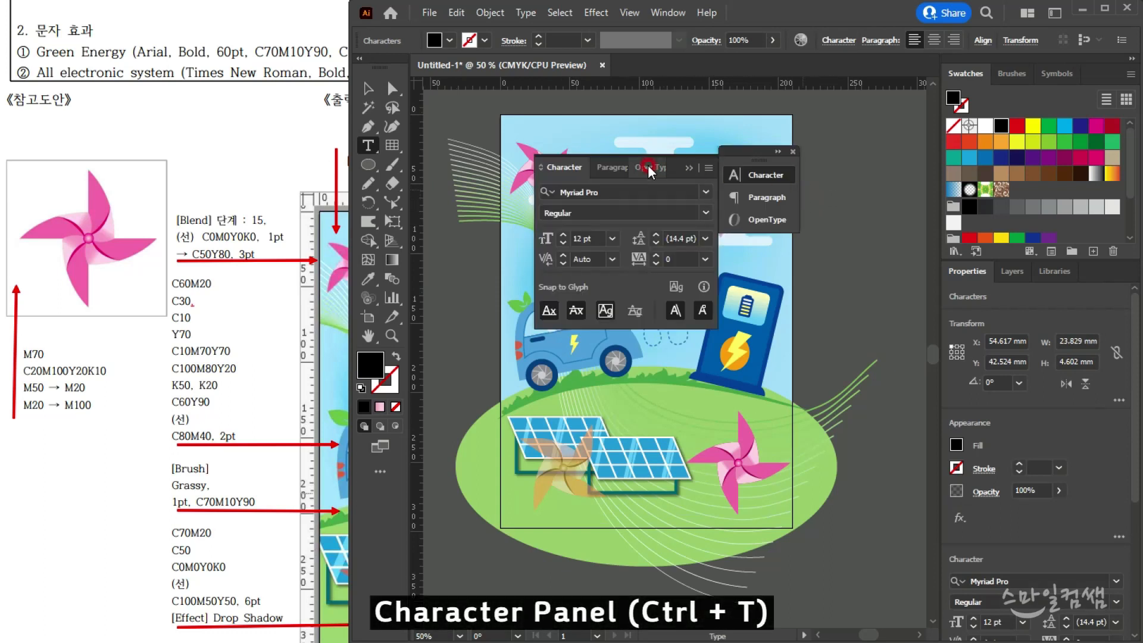
pyautogui.click(793, 153)
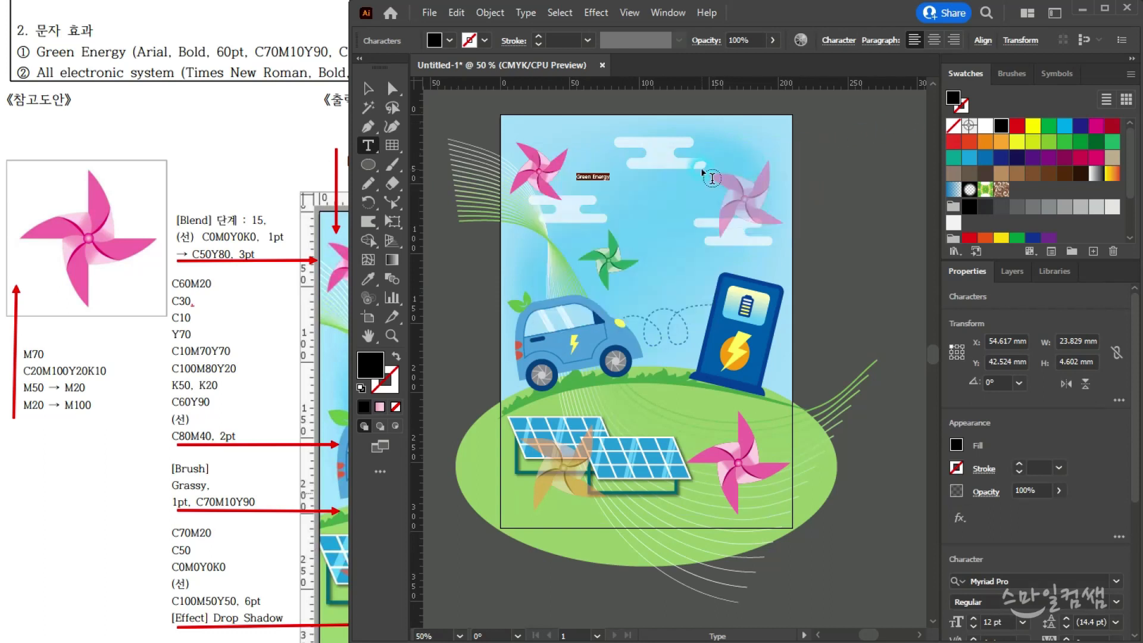
pyautogui.click(838, 40)
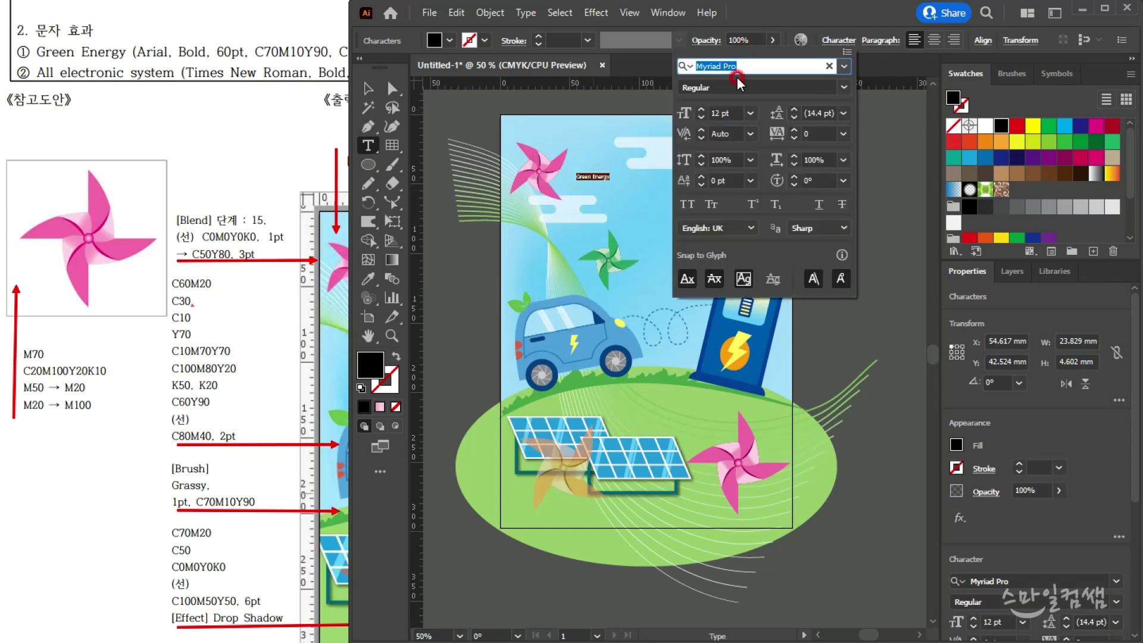
pyautogui.write('Ari')
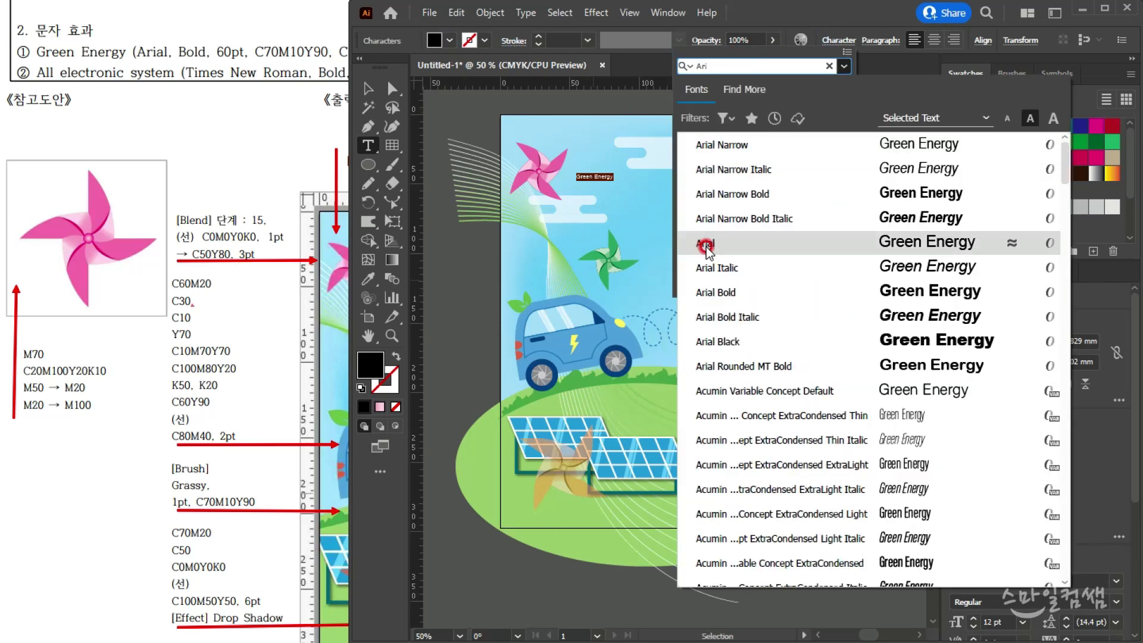
pyautogui.click(718, 295)
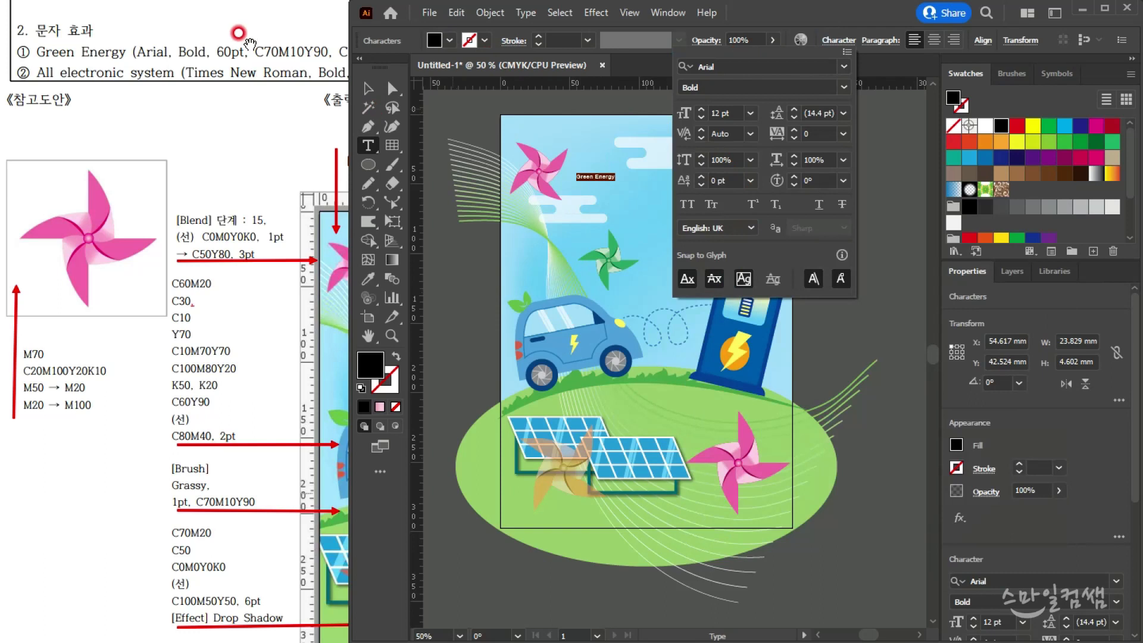
pyautogui.click(720, 113)
pyautogui.write('60')
pyautogui.press('Return')
pyautogui.click(682, 149)
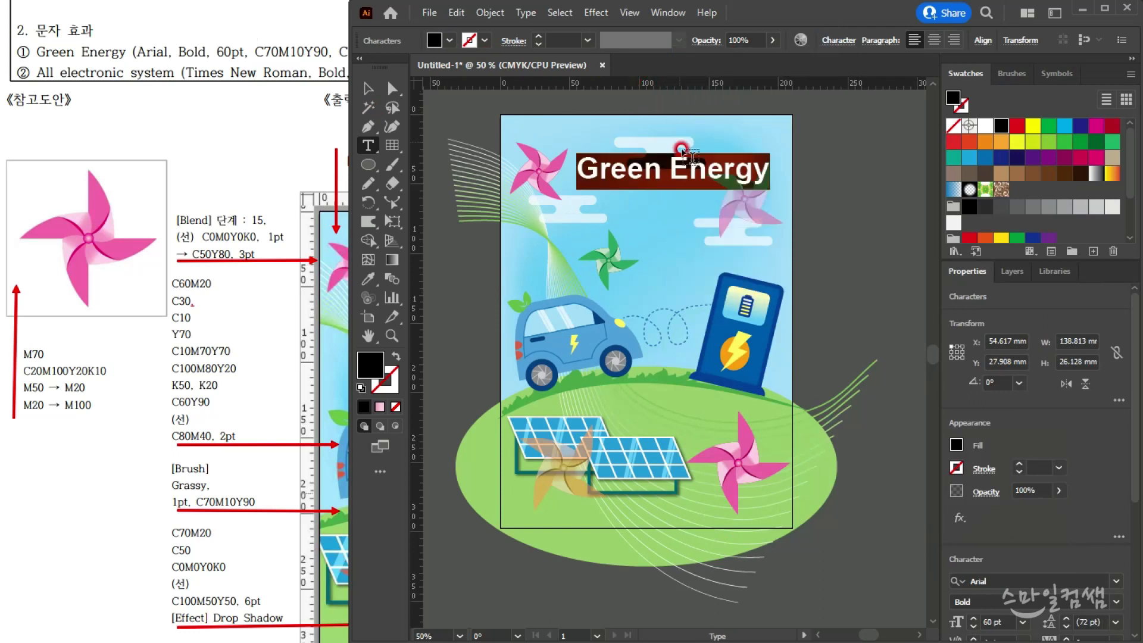
# Fill the "Green Energy" title with C70 M10 Y90 K0 and finish editing the text.
pyautogui.doubleClick(952, 98)
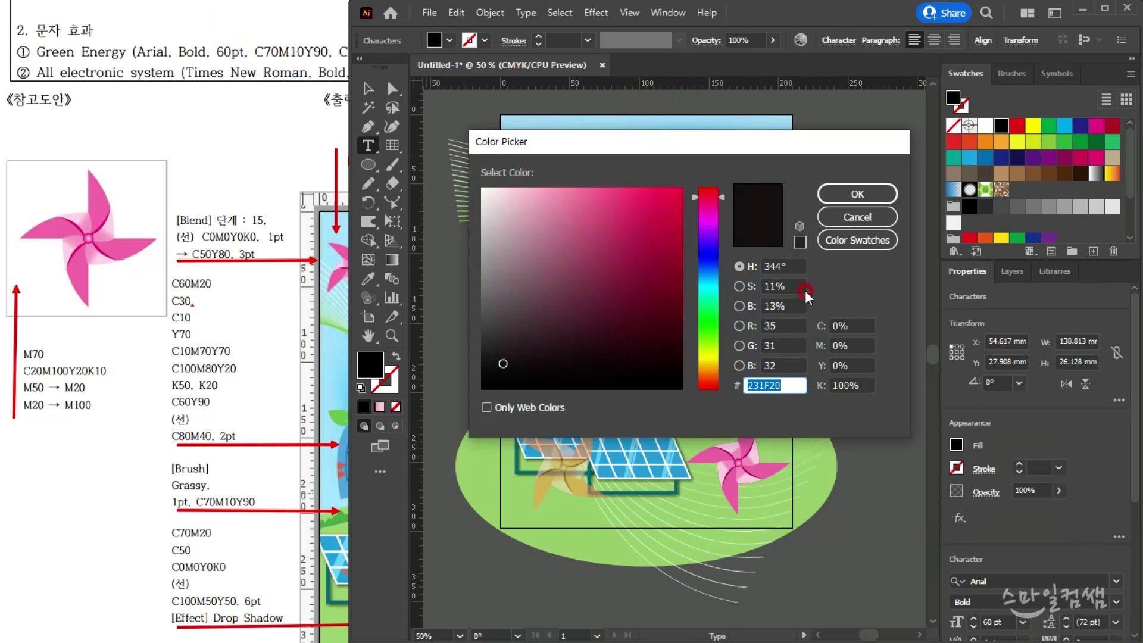
pyautogui.click(851, 326)
pyautogui.write('70')
pyautogui.press('Tab')
pyautogui.write('10')
pyautogui.press('Tab')
pyautogui.write('90')
pyautogui.press('Tab')
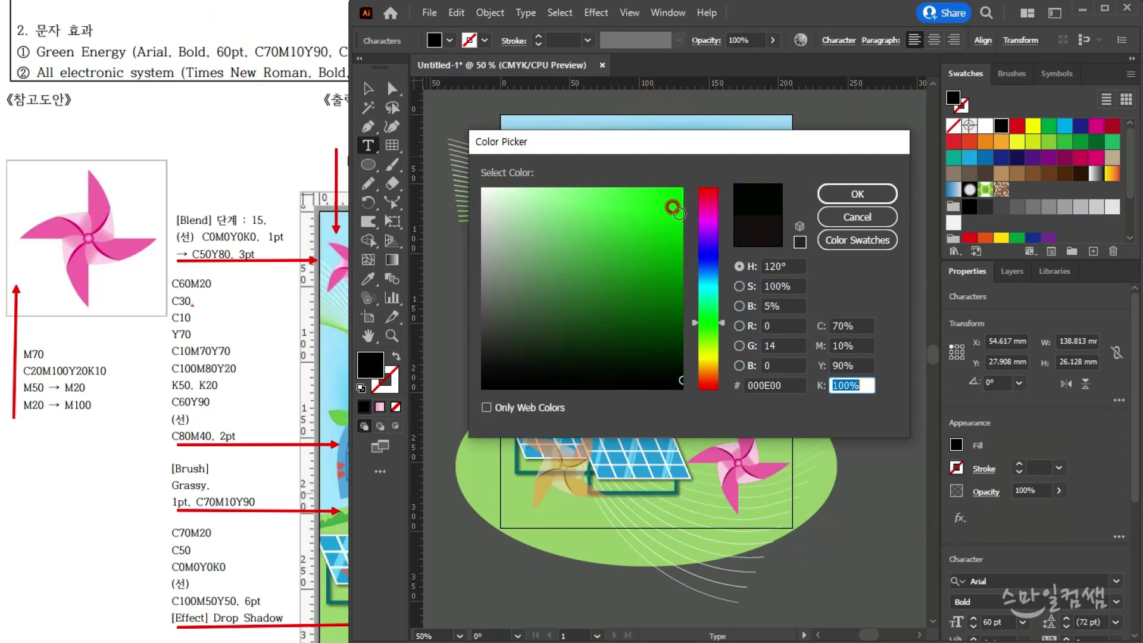
pyautogui.write('0')
pyautogui.press('Return')
pyautogui.click(367, 89)
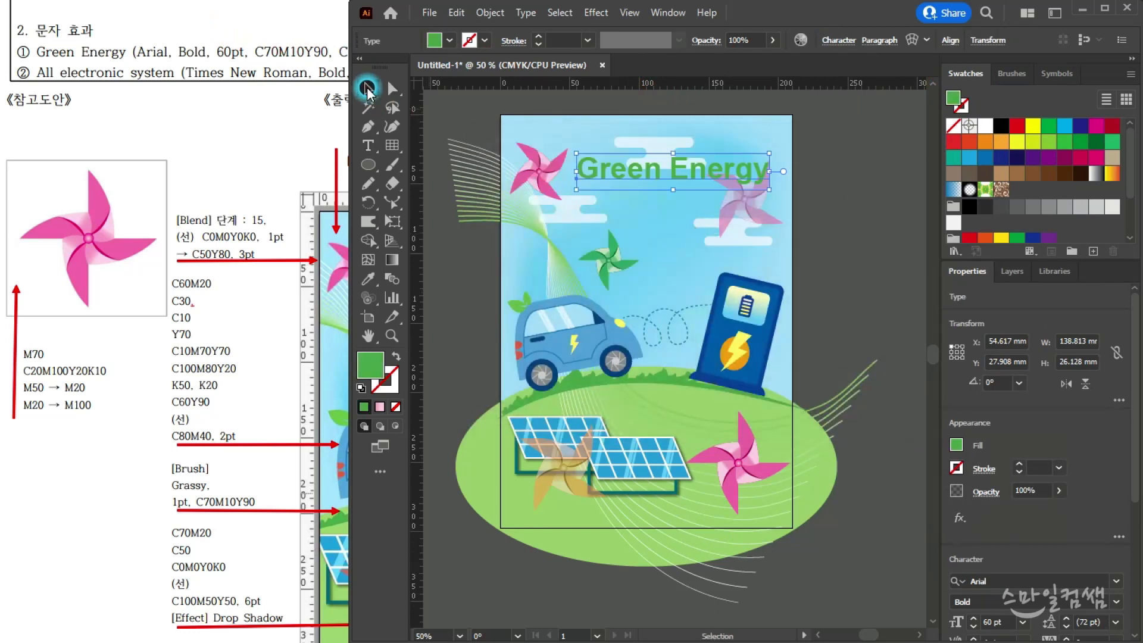
pyautogui.doubleClick(368, 89)
# Following the reference layout, move the "Green Energy" title to about X 42.8 mm, Y 40.1 mm.
pyautogui.click(246, 164)
pyautogui.click(793, 234)
pyautogui.click(316, 247)
pyautogui.moveTo(417, 330); pyautogui.dragTo(156, 260)
pyautogui.moveTo(222, 292); pyautogui.dragTo(283, 295)
pyautogui.moveTo(162, 320); pyautogui.dragTo(195, 315)
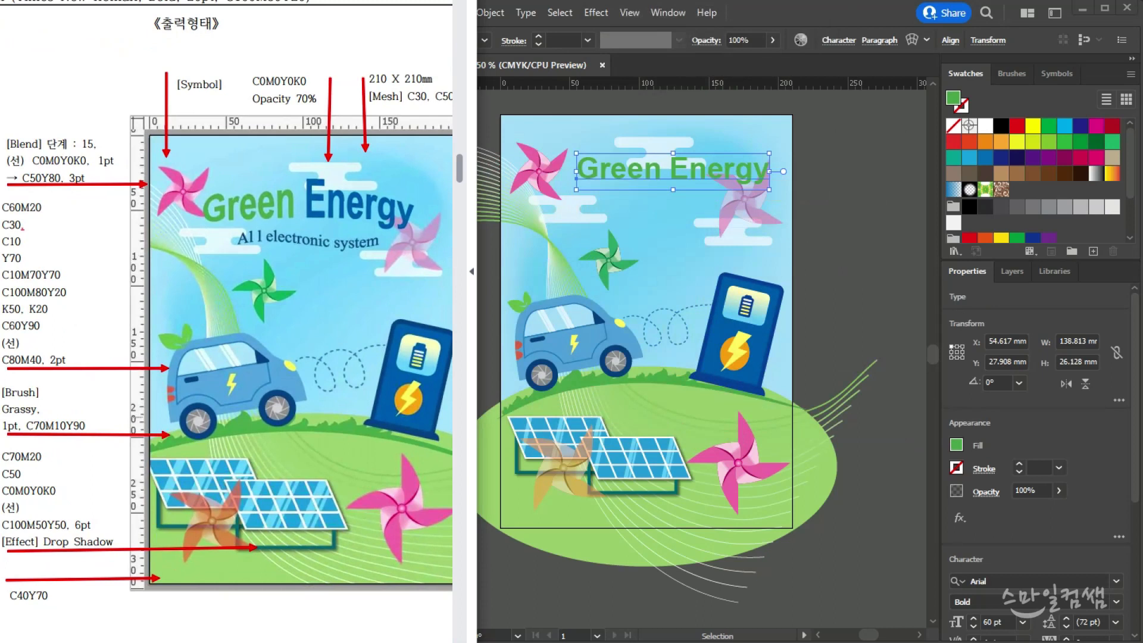
pyautogui.click(705, 216)
pyautogui.moveTo(695, 171); pyautogui.dragTo(677, 185)
pyautogui.click(545, 46)
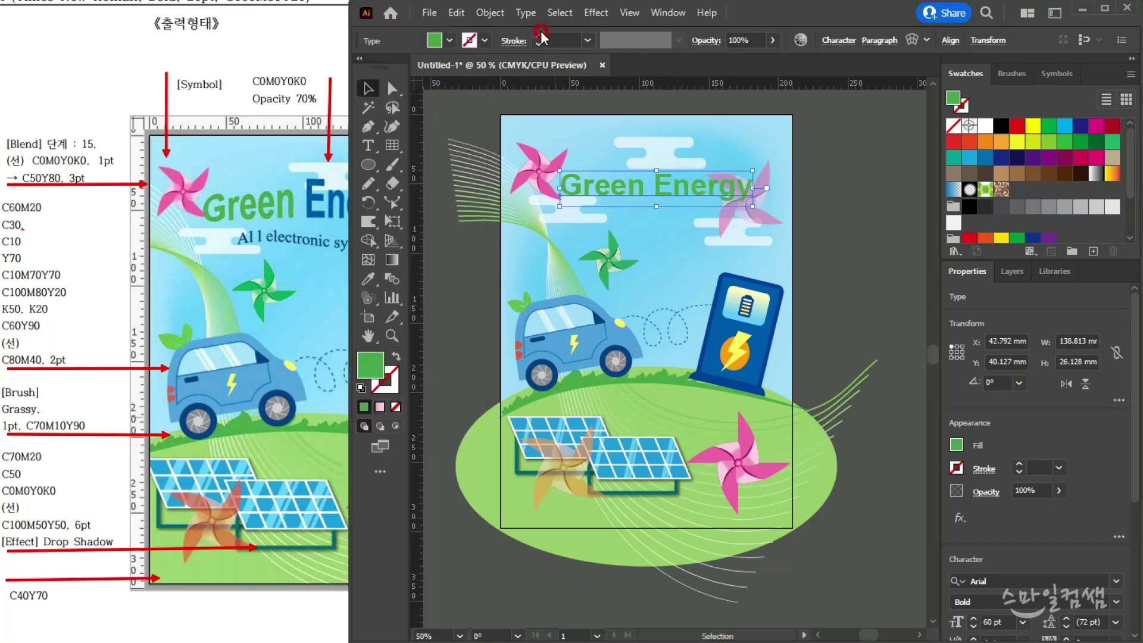
# Apply an envelope warp to the title with the Arc Upper style and a horizontal bend of 25%.
pyautogui.click(505, 15)
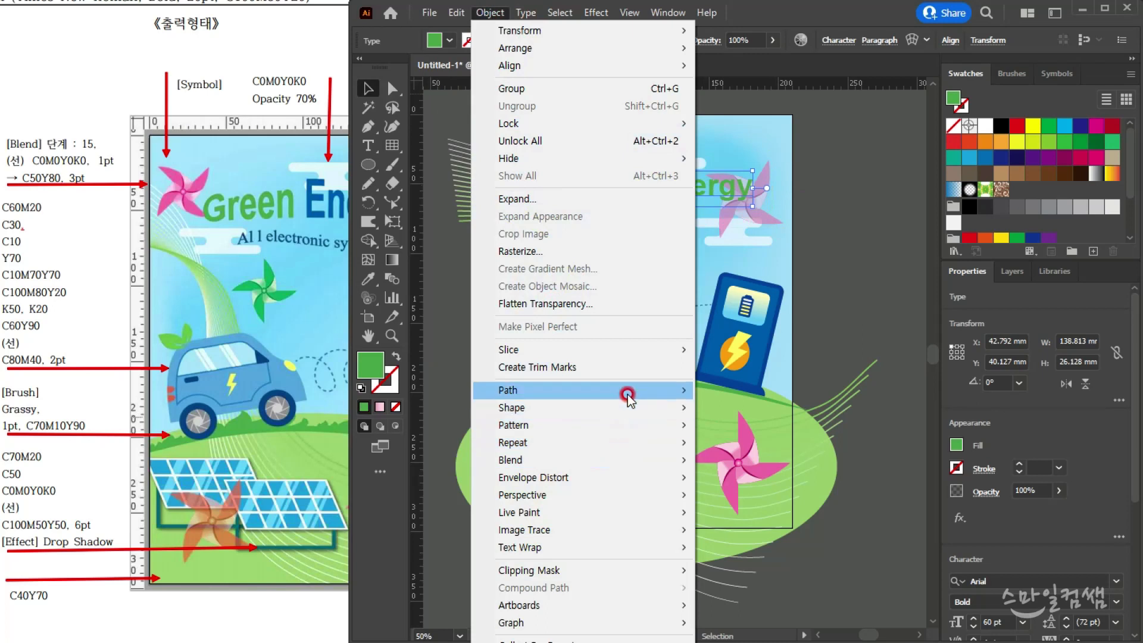
pyautogui.moveTo(648, 480)
pyautogui.click(736, 474)
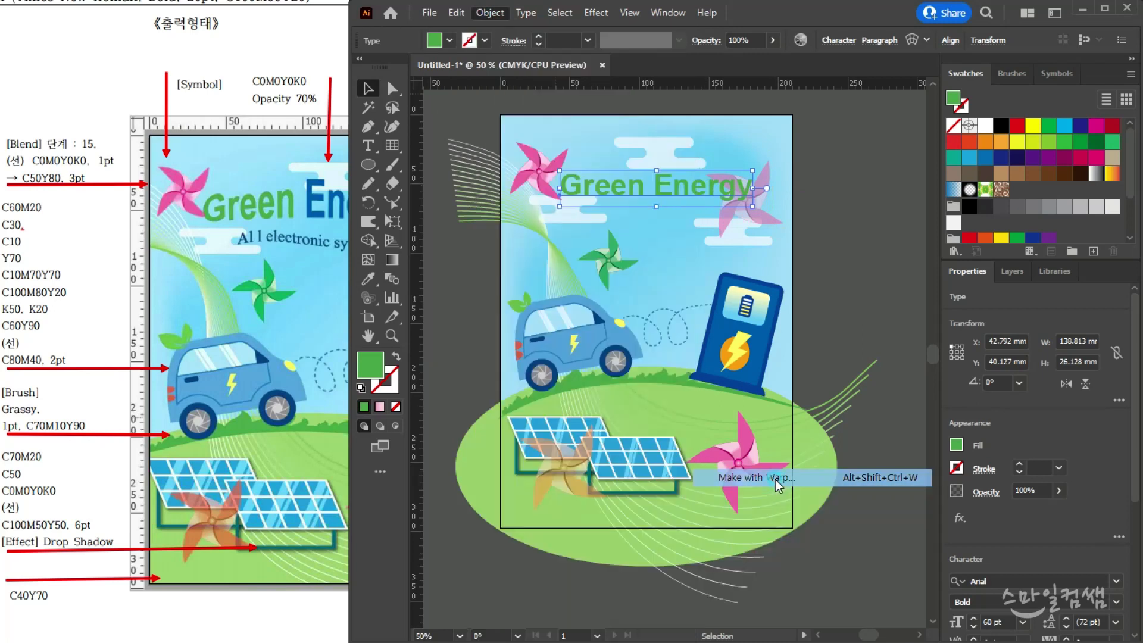
pyautogui.click(865, 138)
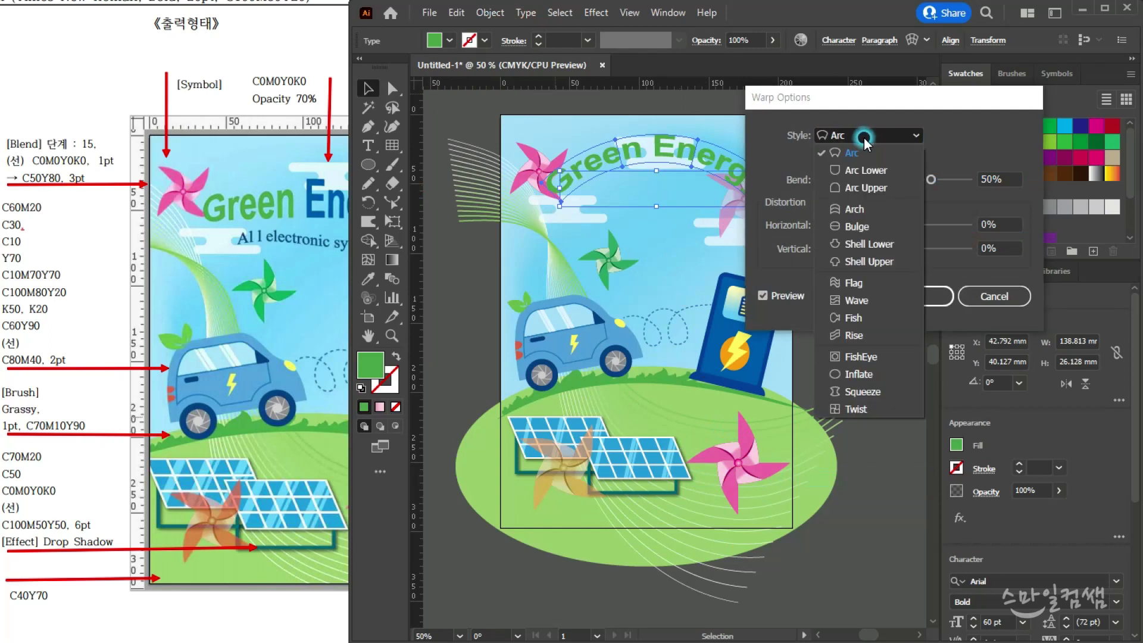
pyautogui.click(873, 188)
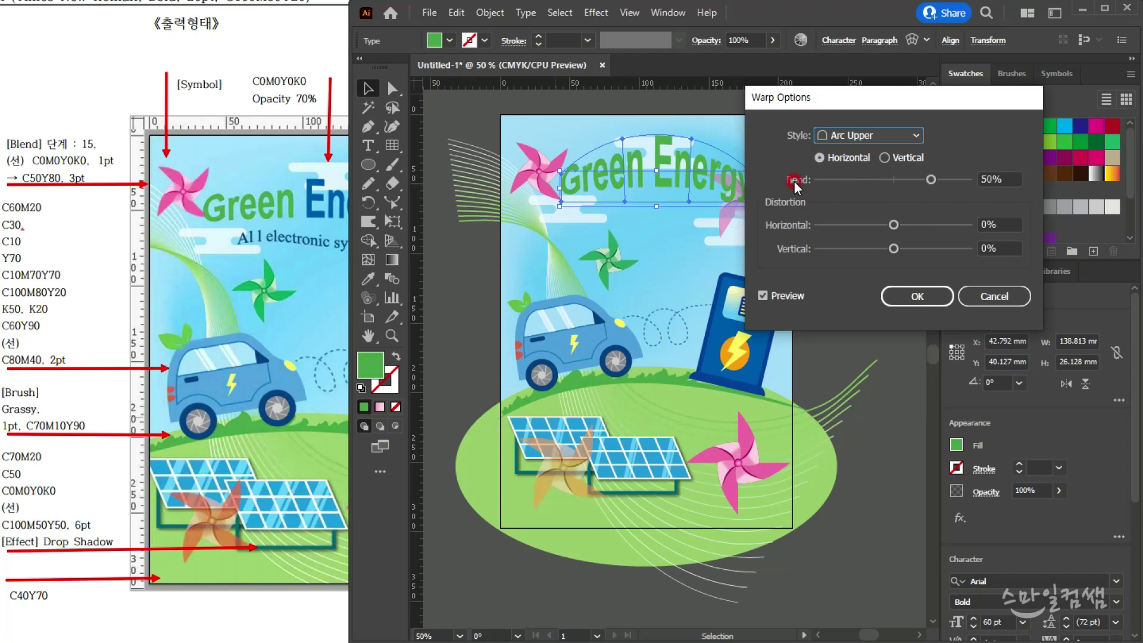
pyautogui.click(989, 179)
pyautogui.write('2')
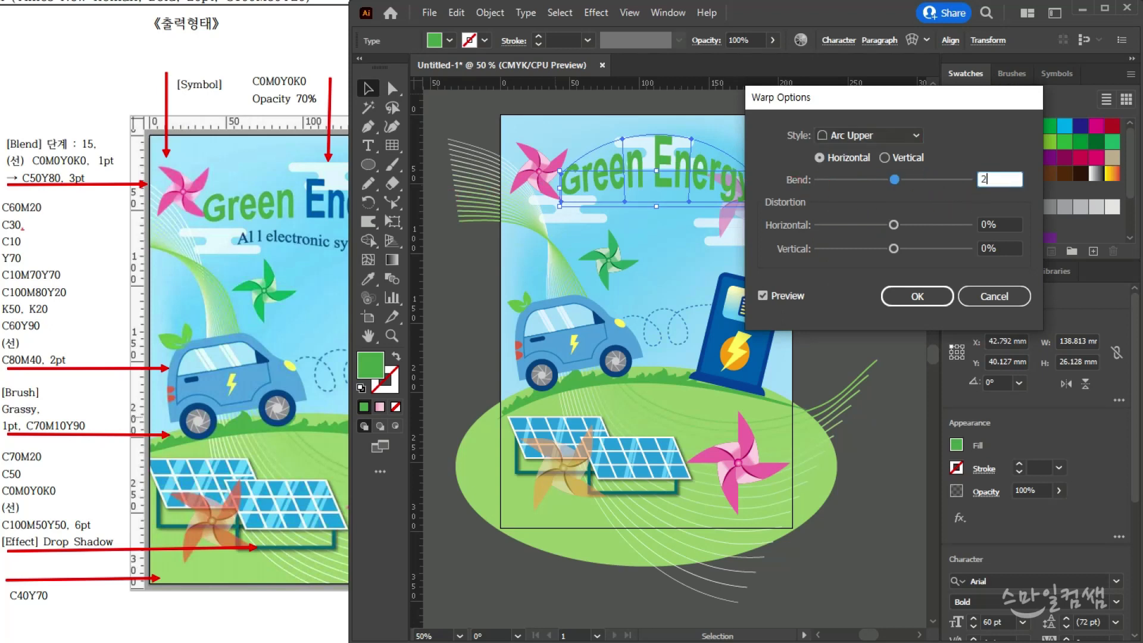
pyautogui.write('5')
pyautogui.click(1005, 225)
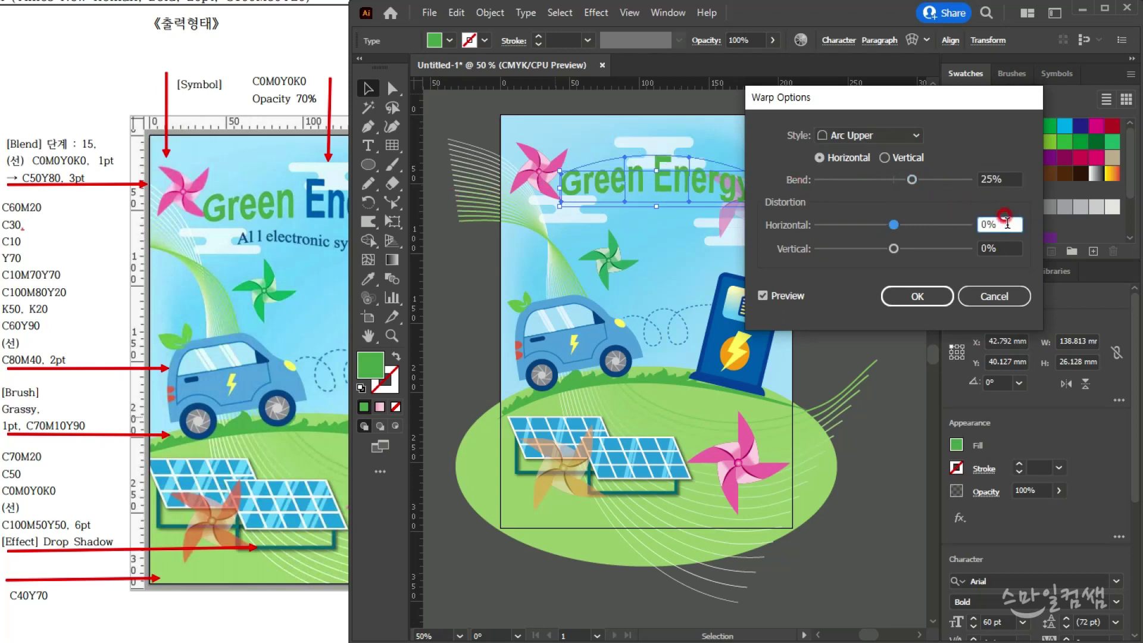
pyautogui.click(938, 300)
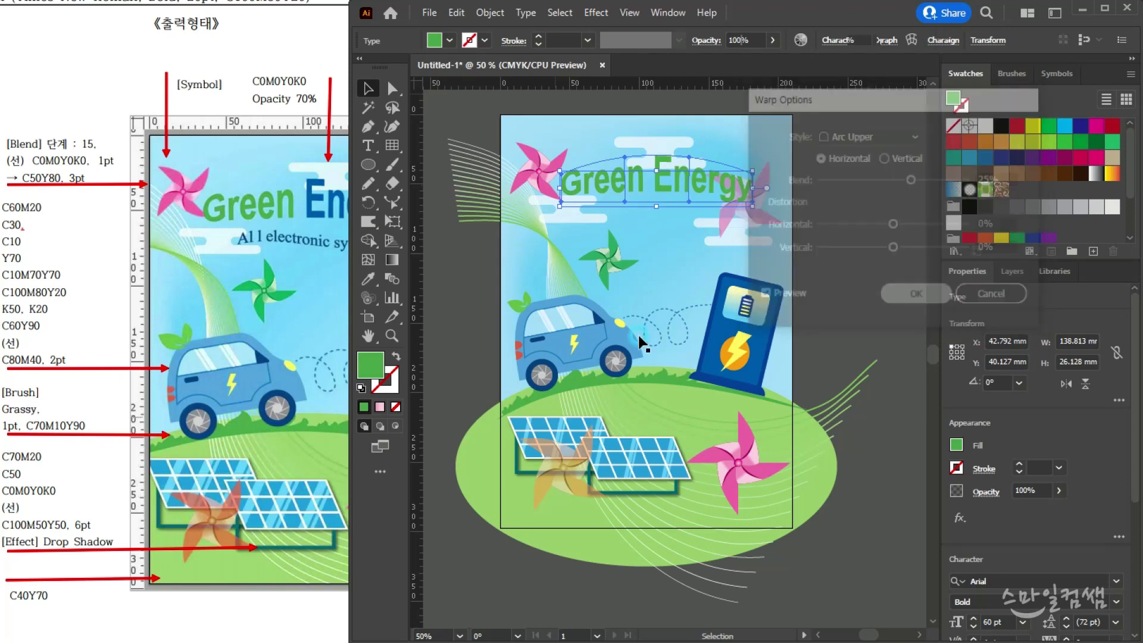
# Recolor the word "Energy" inside the warped title's envelope to C100 M60 Y0, then leave the envelope contents.
pyautogui.moveTo(147, 174); pyautogui.dragTo(377, 297)
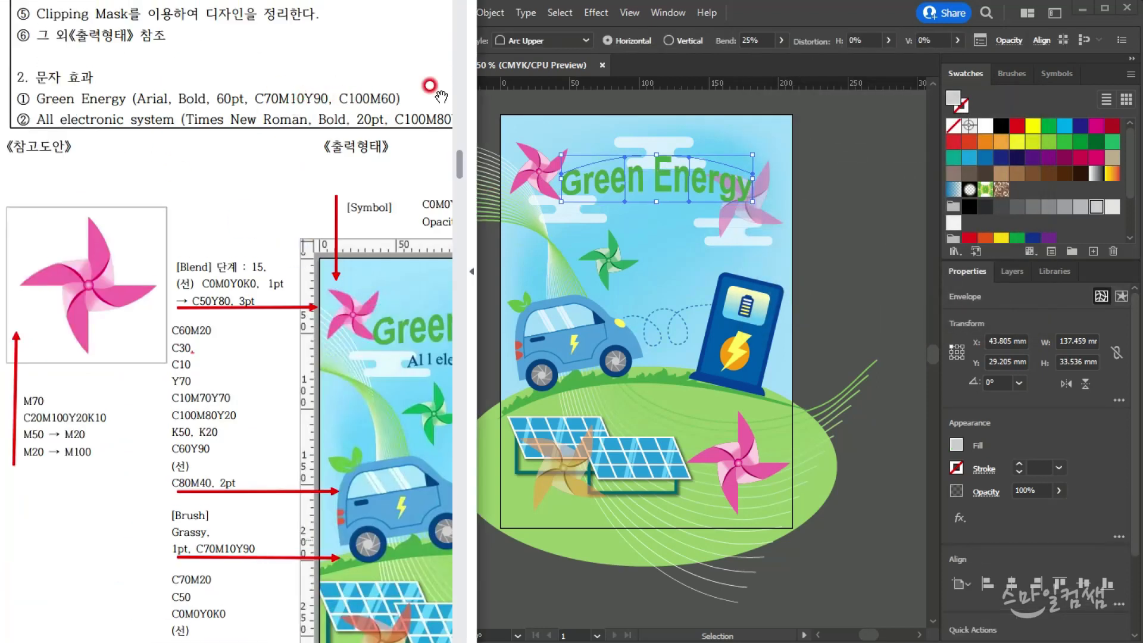
pyautogui.moveTo(377, 309); pyautogui.dragTo(198, 261)
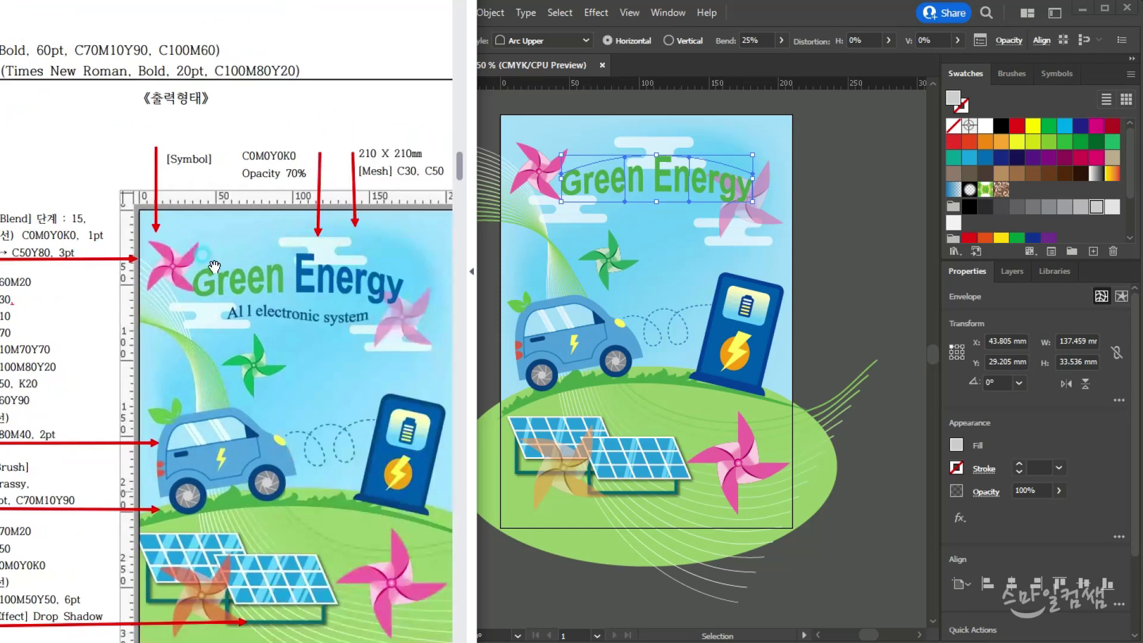
pyautogui.click(682, 177)
pyautogui.doubleClick(673, 175)
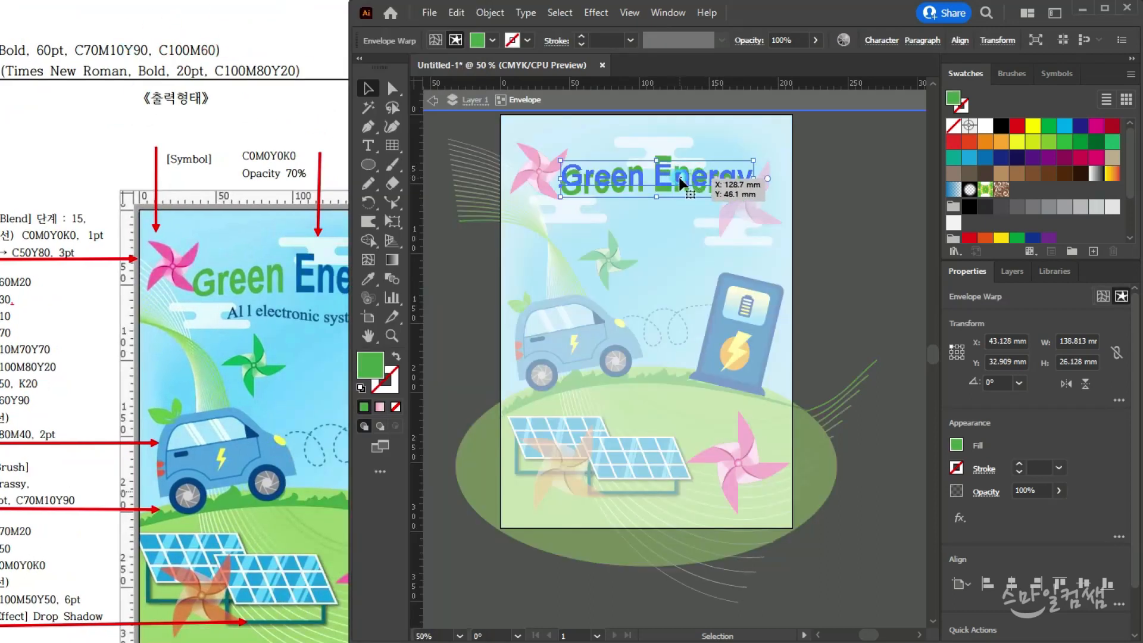
pyautogui.doubleClick(682, 178)
pyautogui.moveTo(654, 178); pyautogui.dragTo(755, 181)
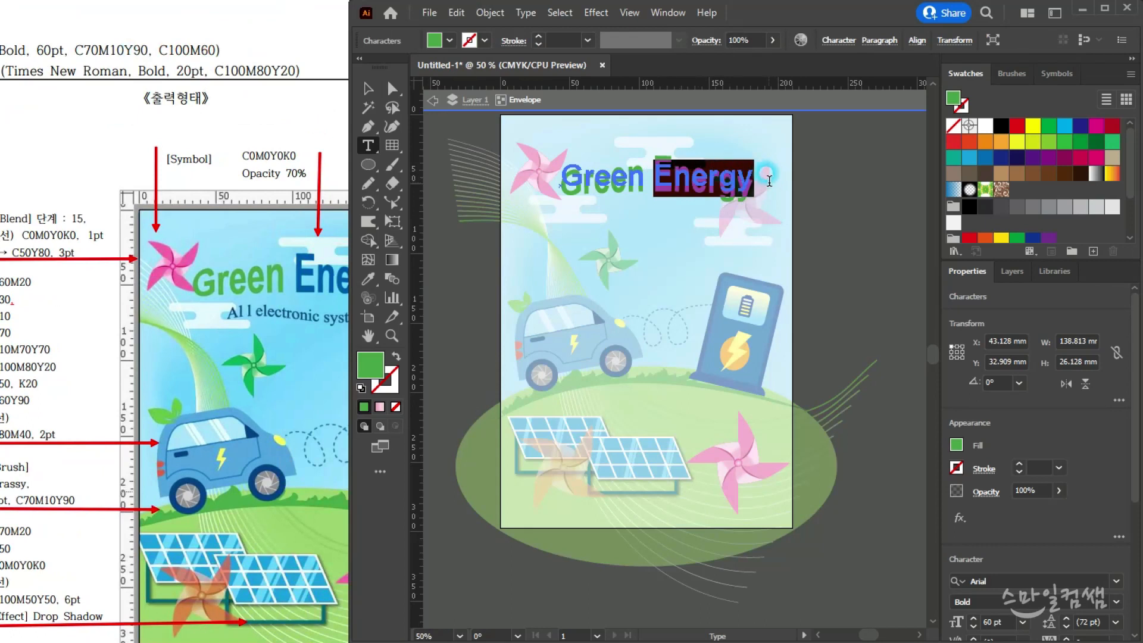
pyautogui.doubleClick(953, 101)
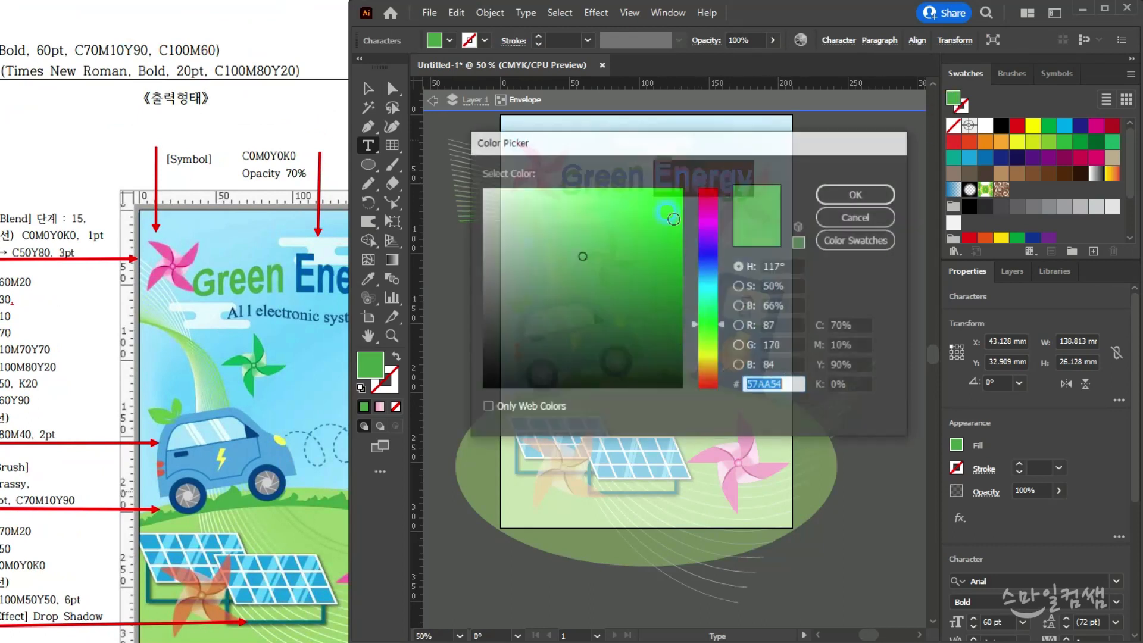
pyautogui.press('Tab')
pyautogui.write('100')
pyautogui.press('Tab')
pyautogui.write('60')
pyautogui.press('Tab')
pyautogui.write('0')
pyautogui.press('Return')
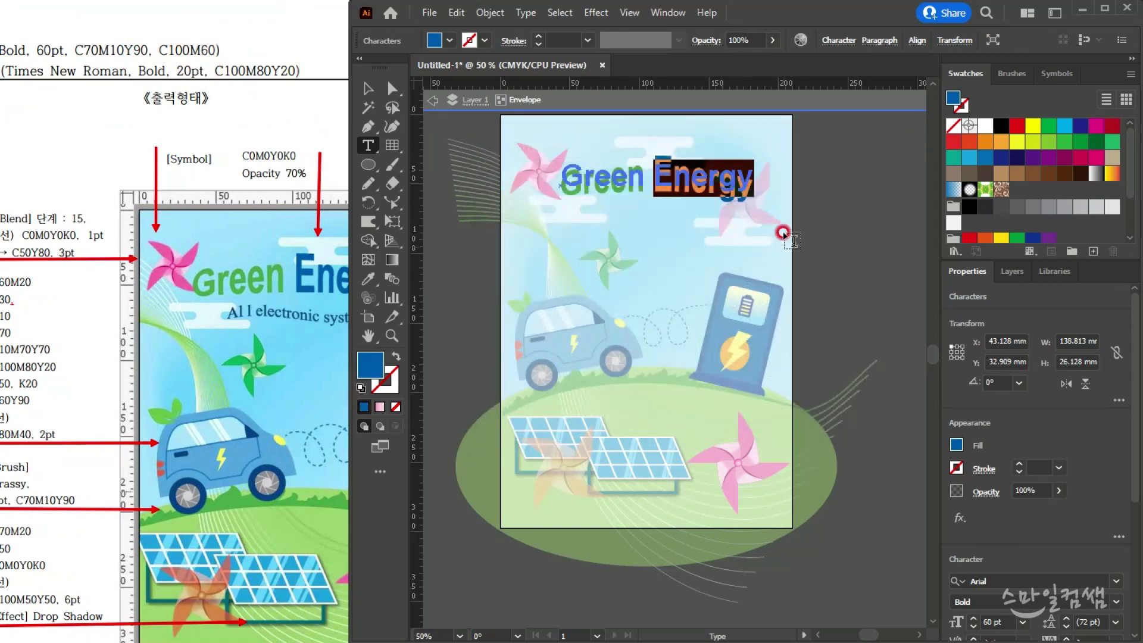
pyautogui.click(367, 89)
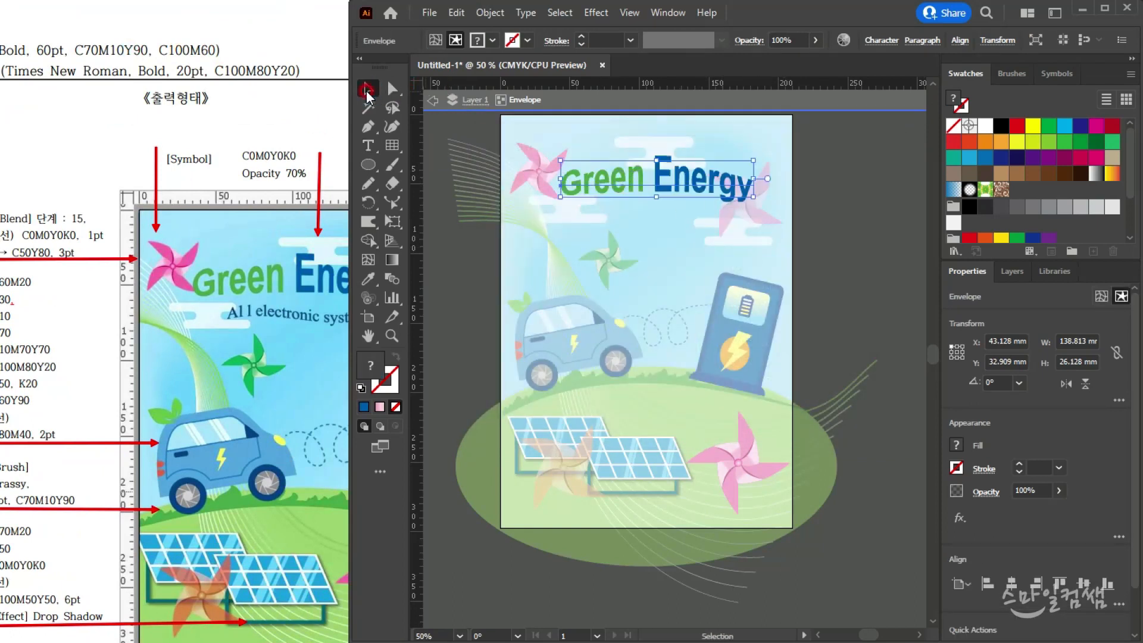
pyautogui.doubleClick(805, 223)
# Shift the warped title slightly left and down to match its placement in the reference poster.
pyautogui.scroll(2, 740, 190)
pyautogui.moveTo(663, 172); pyautogui.dragTo(652, 179)
pyautogui.scroll(-3, 622, 255)
pyautogui.scroll(2, 666, 215)
pyautogui.moveTo(722, 310); pyautogui.dragTo(647, 263)
pyautogui.click(230, 356)
pyautogui.click(874, 223)
pyautogui.scroll(2, 671, 317)
pyautogui.scroll(-2, 681, 305)
pyautogui.moveTo(640, 305); pyautogui.dragTo(614, 271)
pyautogui.click(107, 187)
pyautogui.click(695, 287)
# Add the subtitle "All electronic system" below the title and position it at about X 78.8 mm, Y 72.3 mm.
pyautogui.press('t')
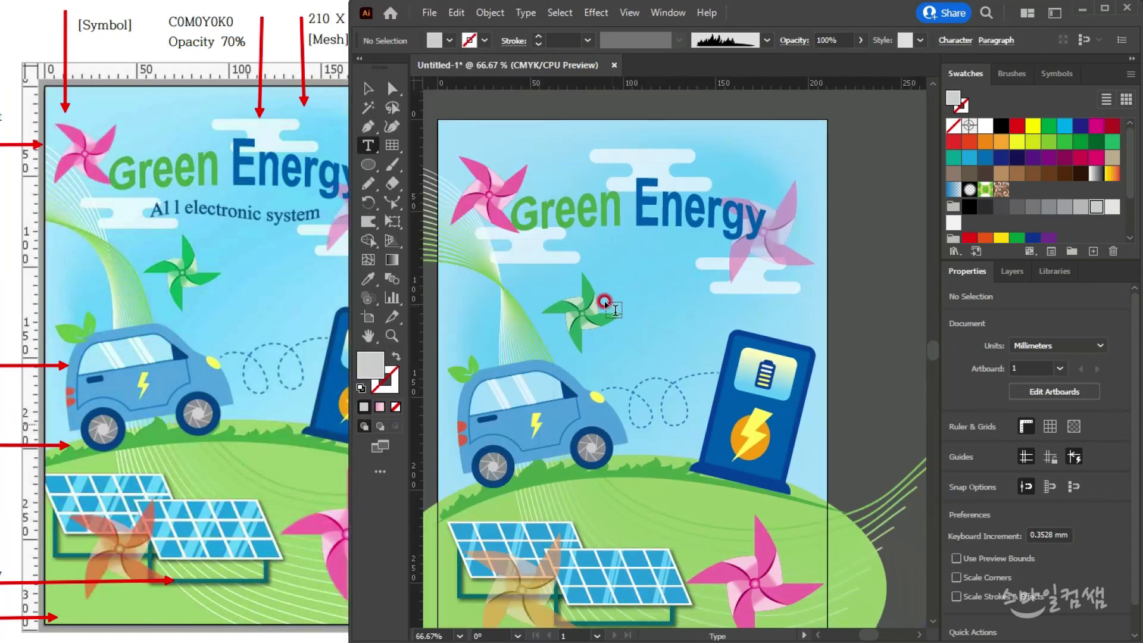
pyautogui.click(593, 259)
pyautogui.write('All electronic system')
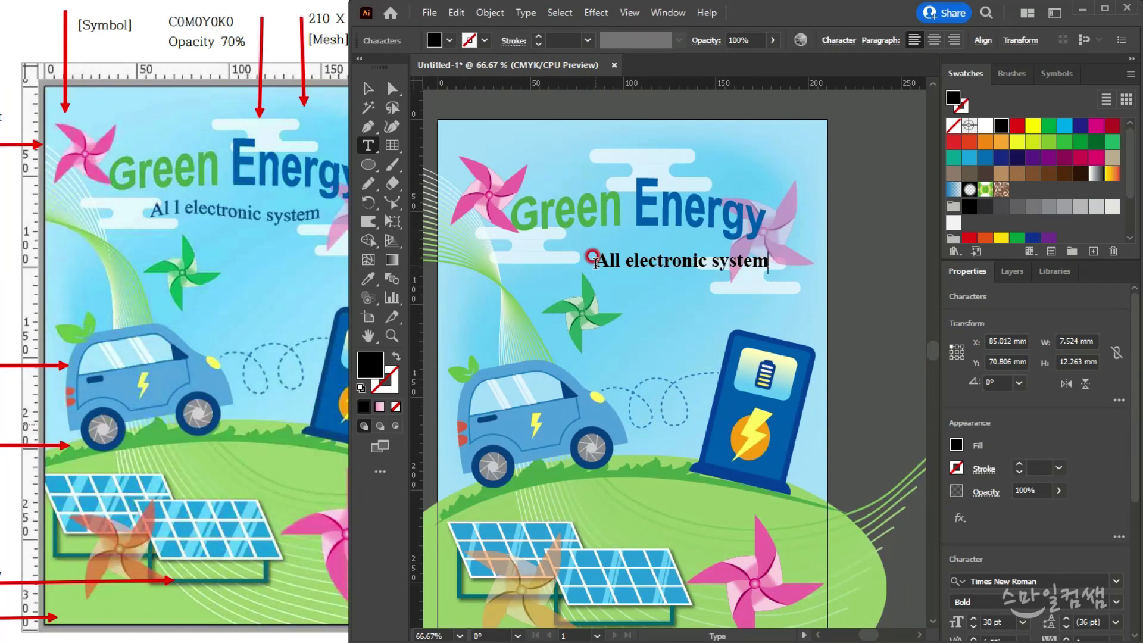
pyautogui.press('Escape')
pyautogui.moveTo(667, 266); pyautogui.dragTo(656, 269)
# Compare the subtitle's font, style and size with the text specifications in the reference document.
pyautogui.moveTo(244, 50); pyautogui.dragTo(275, 159)
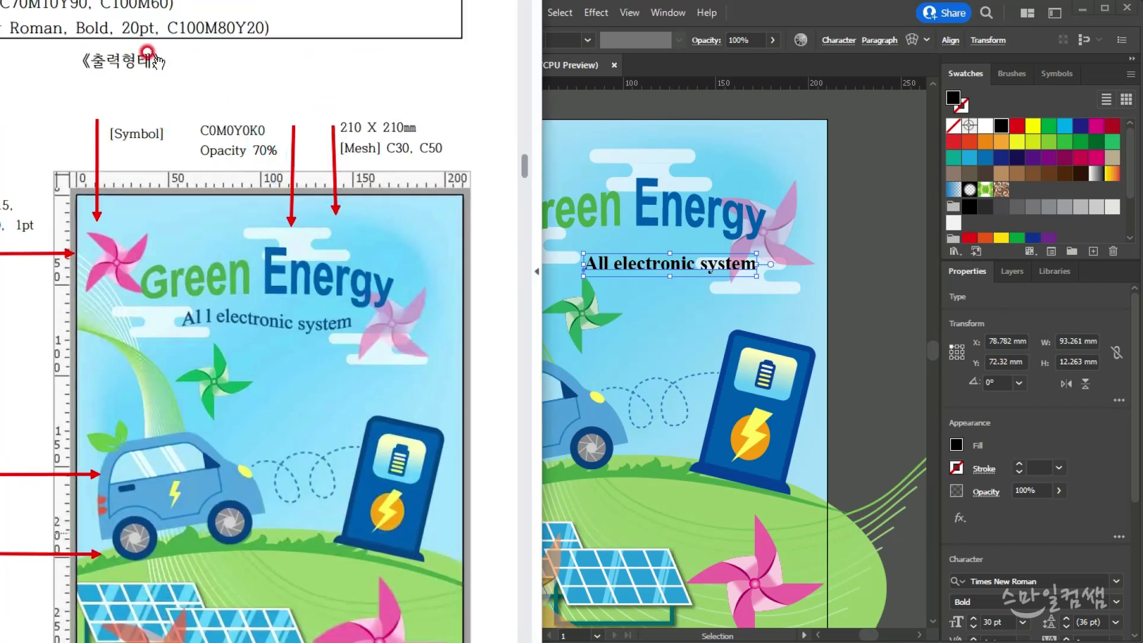
pyautogui.moveTo(389, 331); pyautogui.dragTo(309, 263)
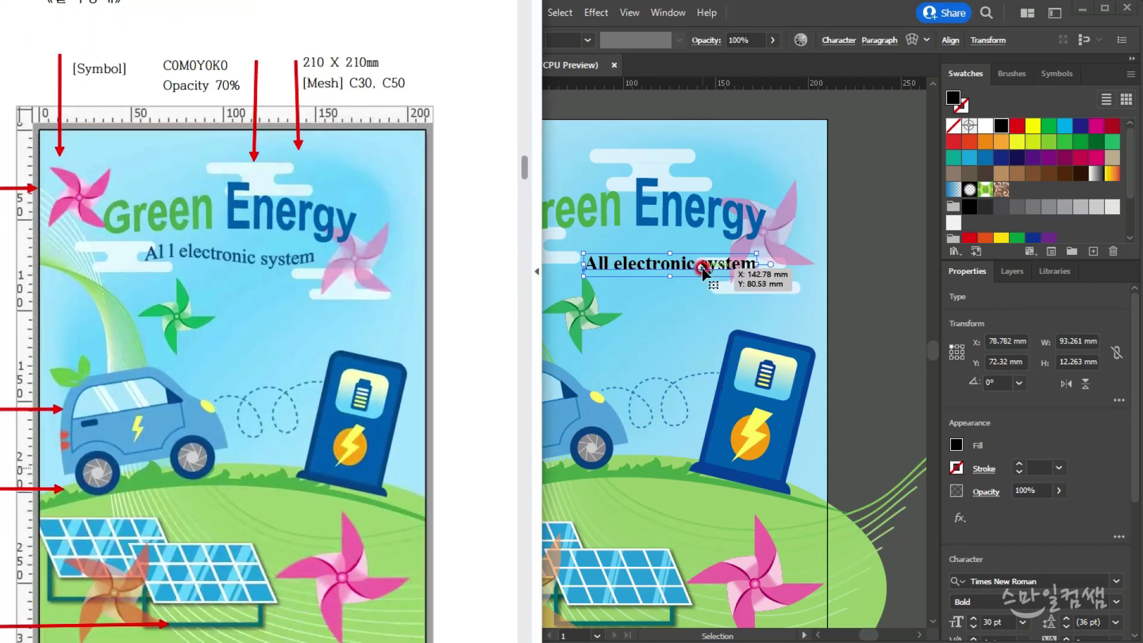
pyautogui.click(703, 271)
pyautogui.doubleClick(720, 266)
pyautogui.hotkey('ctrl', 'a')
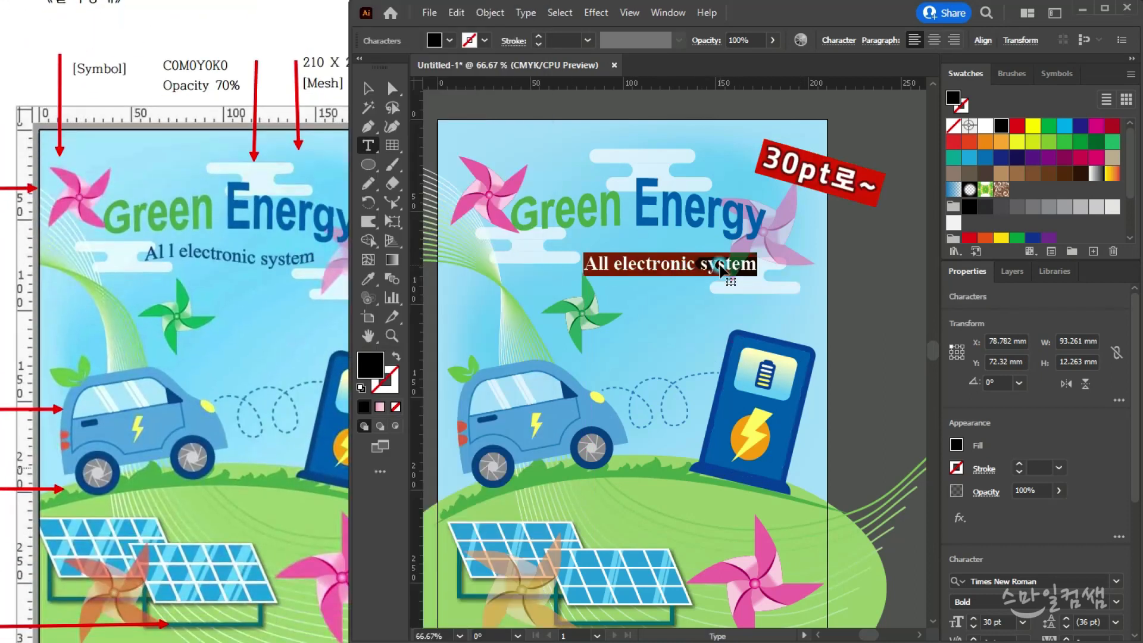
pyautogui.click(836, 41)
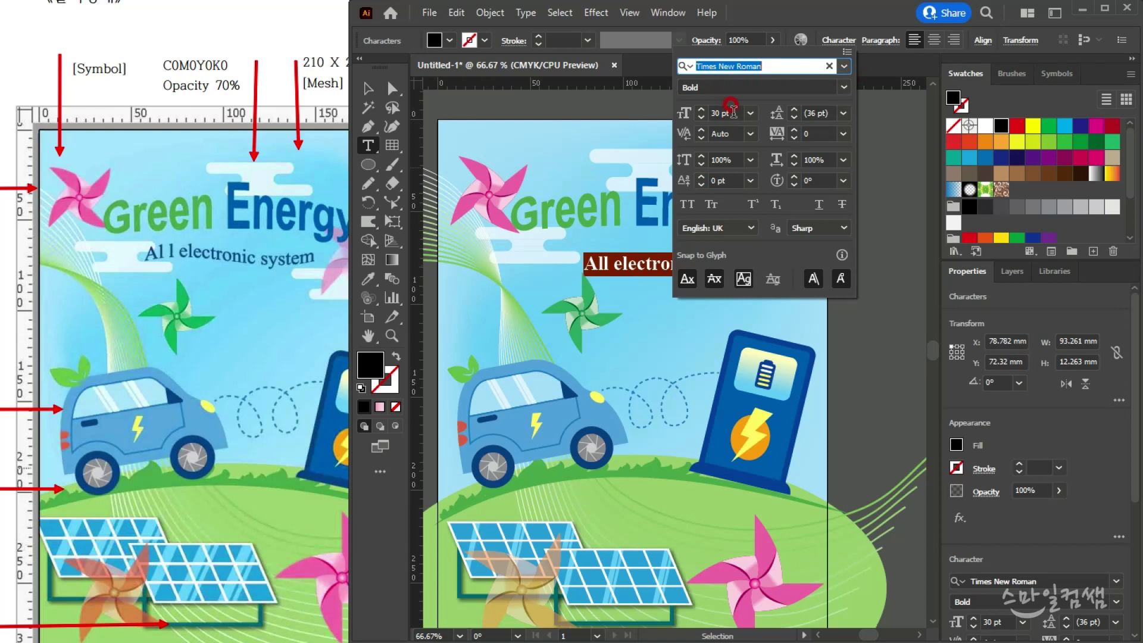
pyautogui.click(442, 97)
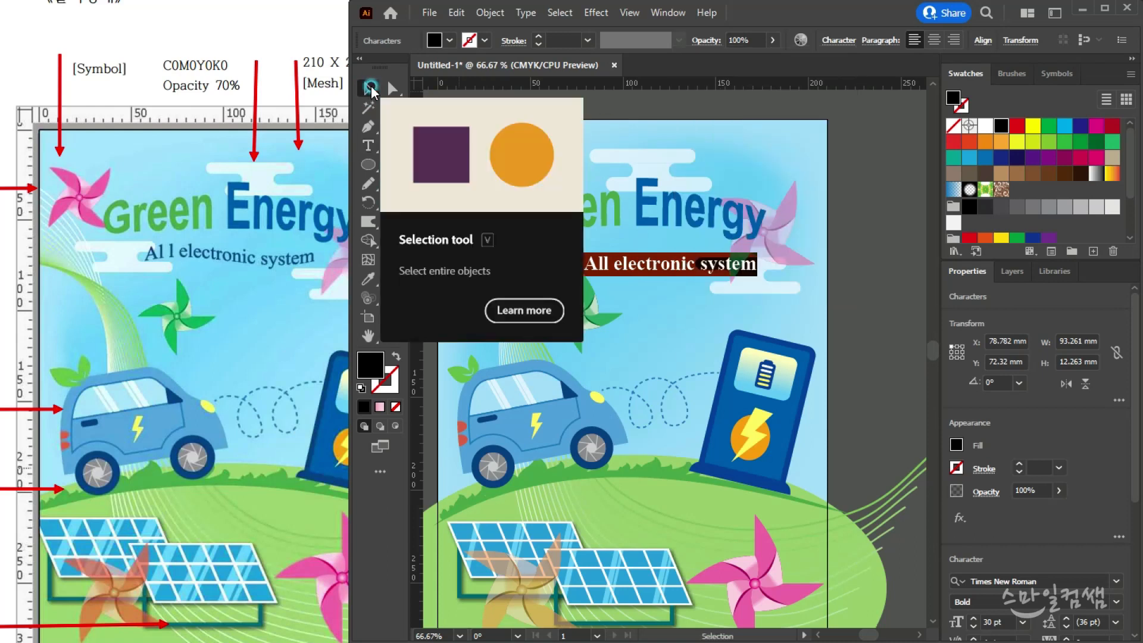
pyautogui.click(368, 88)
pyautogui.moveTo(286, 211); pyautogui.dragTo(323, 348)
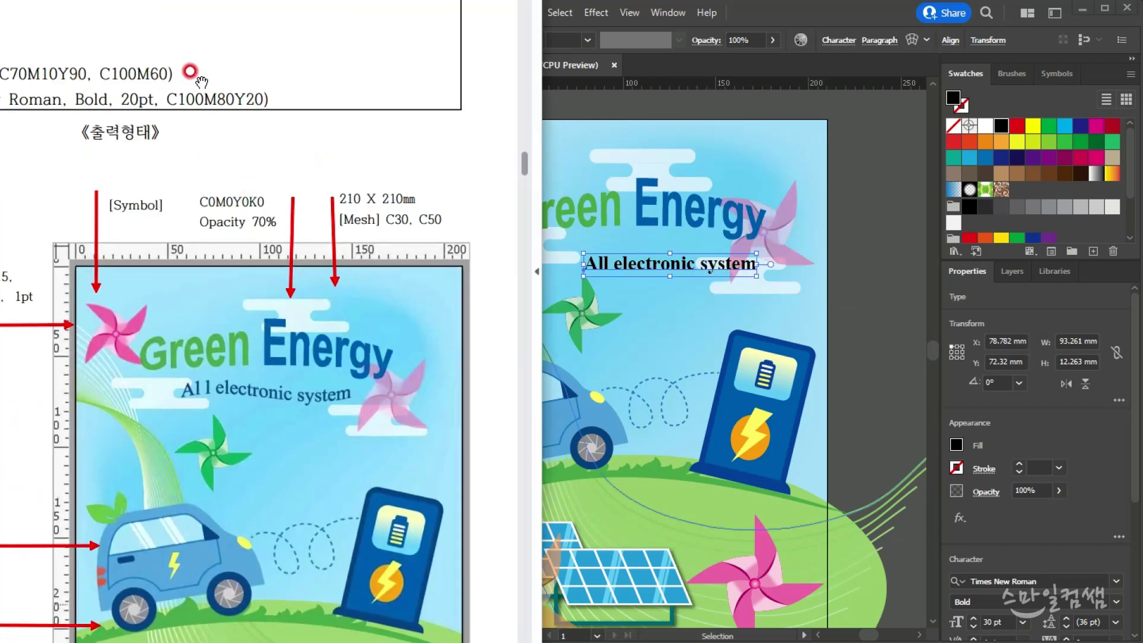
# Fill the subtitle with C100 M80 Y20 K0 and move it to about X 69.2 mm, Y 67.5 mm.
pyautogui.click(945, 141)
pyautogui.doubleClick(953, 97)
pyautogui.click(269, 119)
pyautogui.click(824, 322)
pyautogui.write('100')
pyautogui.press('Tab')
pyautogui.write('80')
pyautogui.press('Tab')
pyautogui.write('20')
pyautogui.press('Tab')
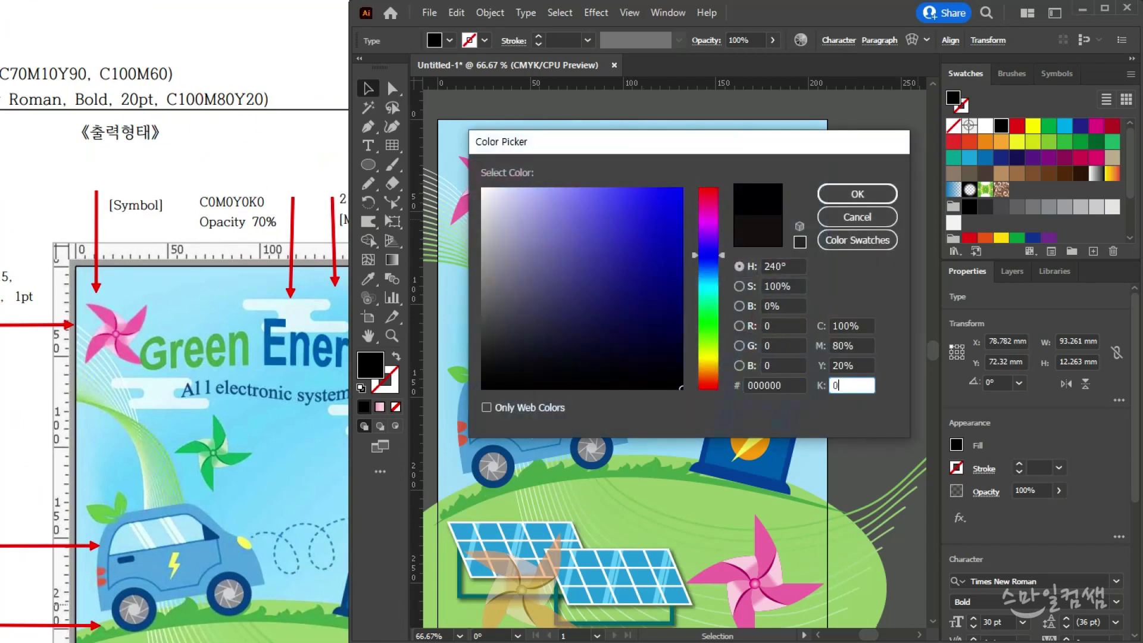
pyautogui.write('0')
pyautogui.press('Return')
pyautogui.moveTo(635, 267); pyautogui.dragTo(618, 259)
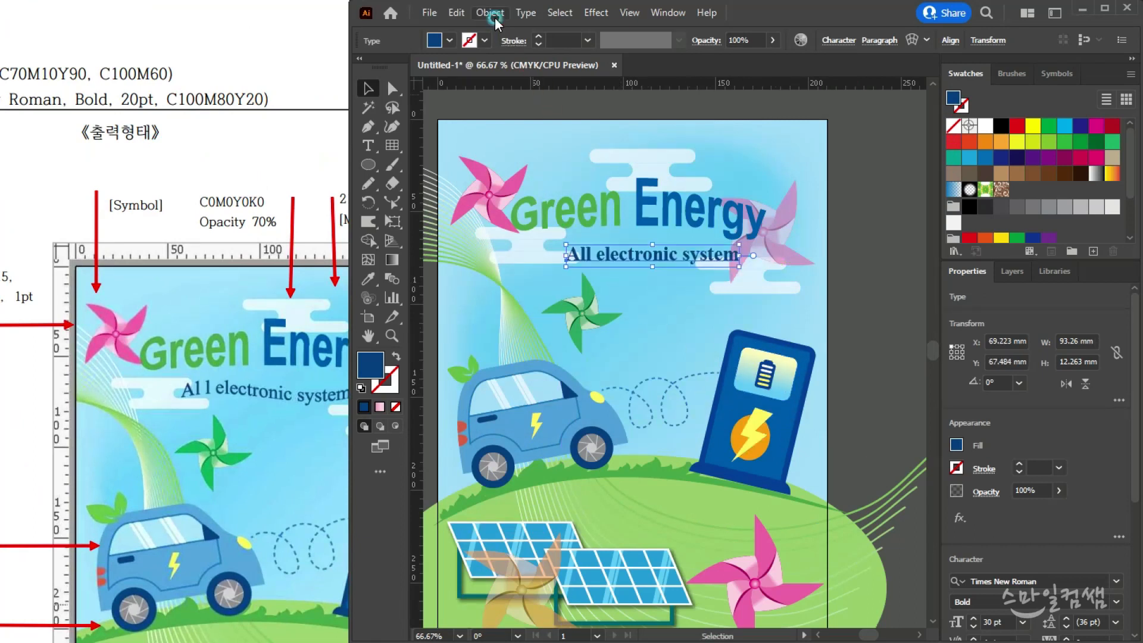
# Apply a horizontal Flag envelope warp with a bend of -40% to the subtitle.
pyautogui.click(495, 22)
pyautogui.moveTo(619, 476)
pyautogui.click(751, 478)
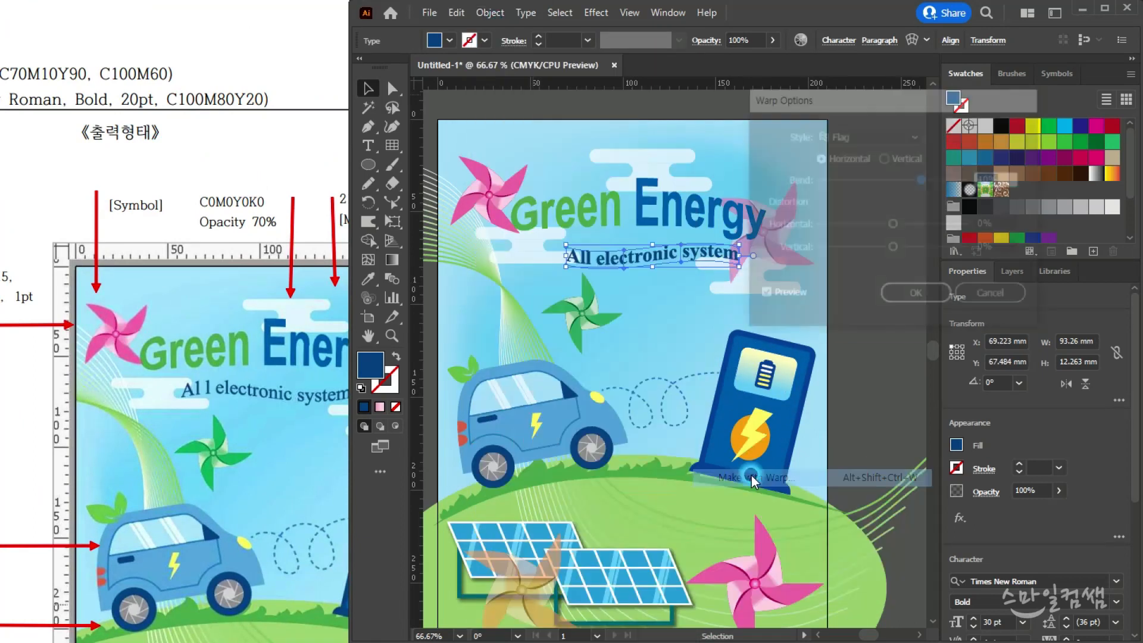
pyautogui.click(851, 198)
pyautogui.moveTo(924, 179); pyautogui.dragTo(861, 180)
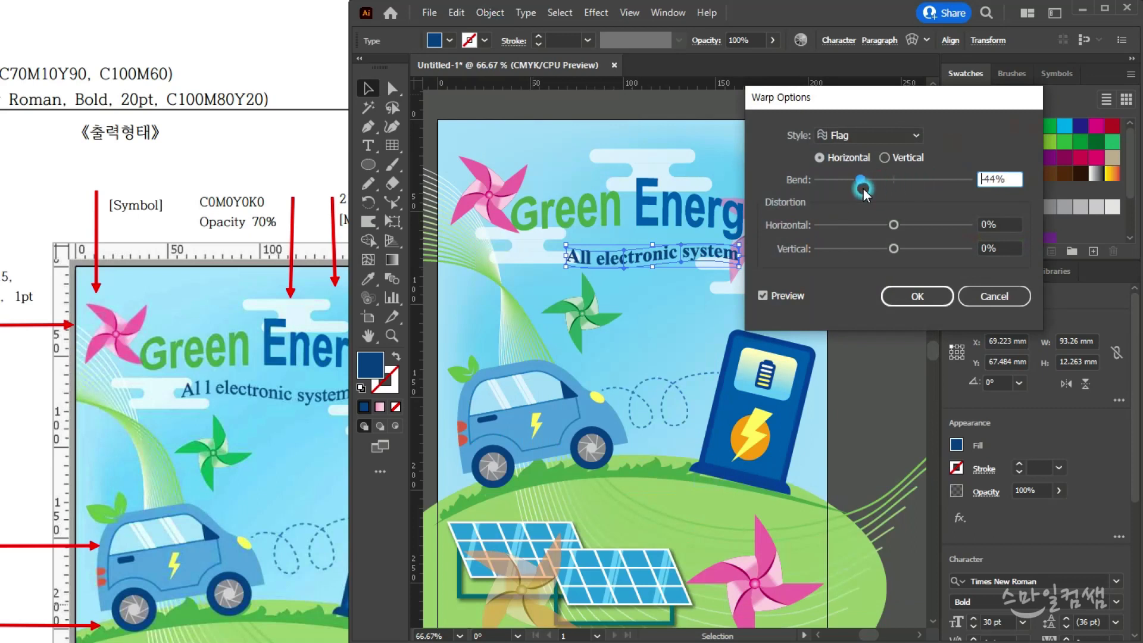
pyautogui.write('-')
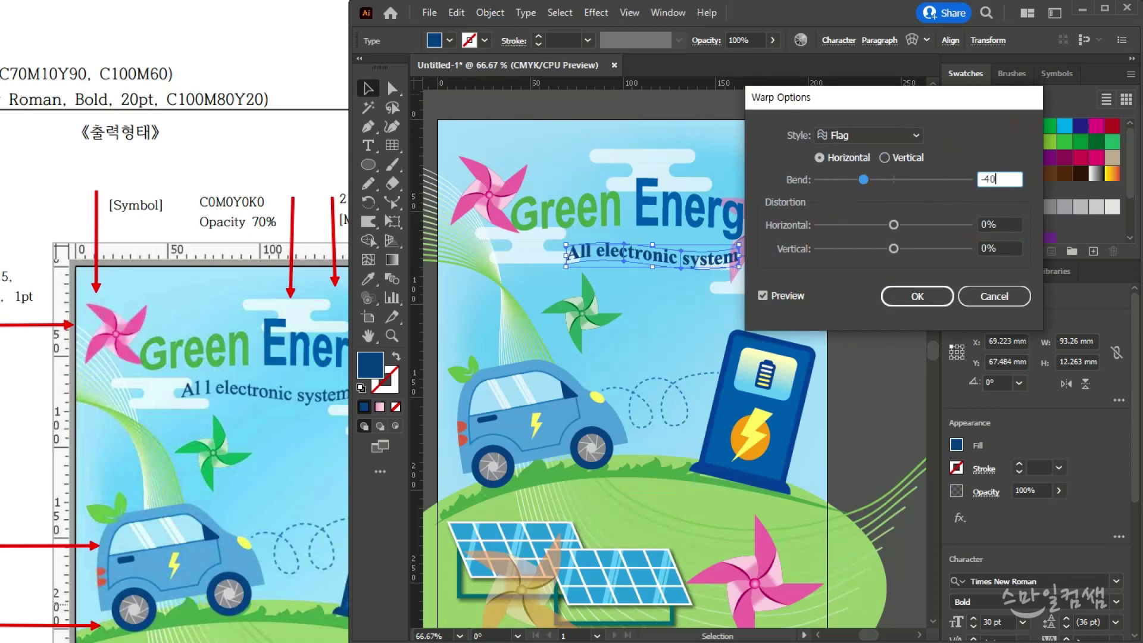
pyautogui.press('Return')
# Check the subtitle's placement in the reference poster and move the warped subtitle to about X 63.7 mm, Y 69.1 mm.
pyautogui.click(633, 338)
pyautogui.moveTo(679, 267); pyautogui.dragTo(669, 263)
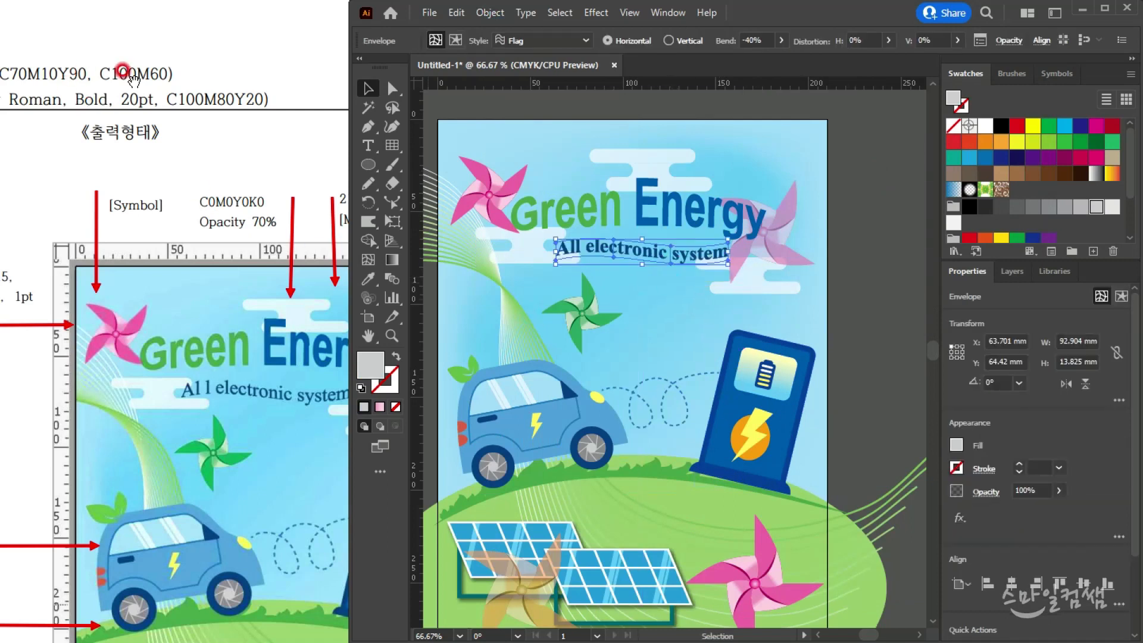
pyautogui.click(297, 285)
pyautogui.moveTo(285, 375); pyautogui.dragTo(247, 260)
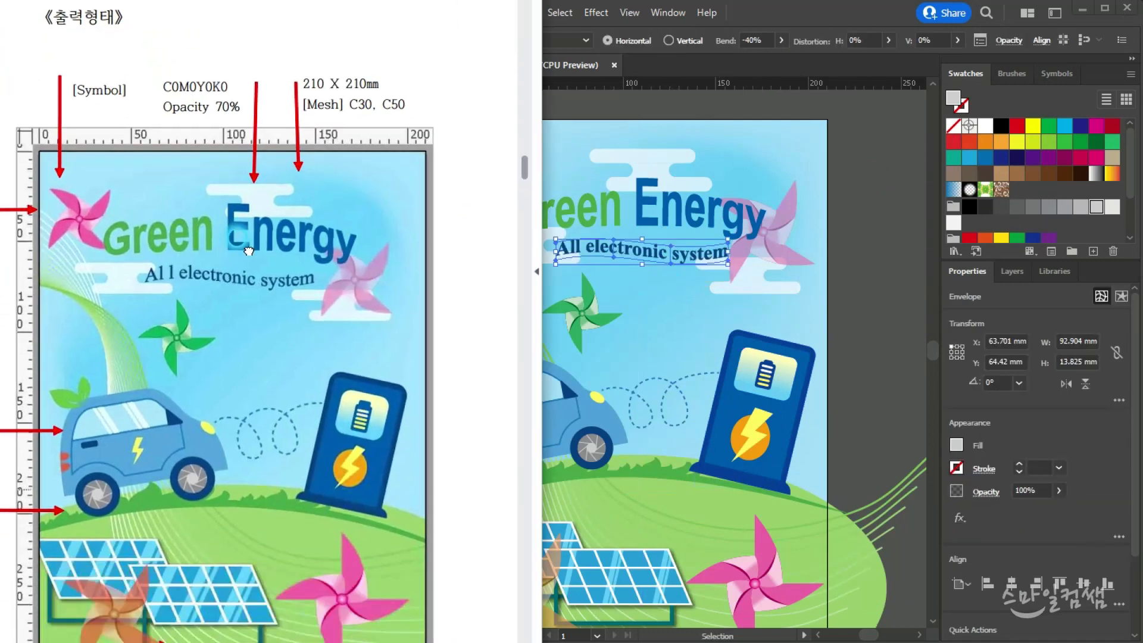
pyautogui.click(780, 333)
pyautogui.scroll(2, 635, 264)
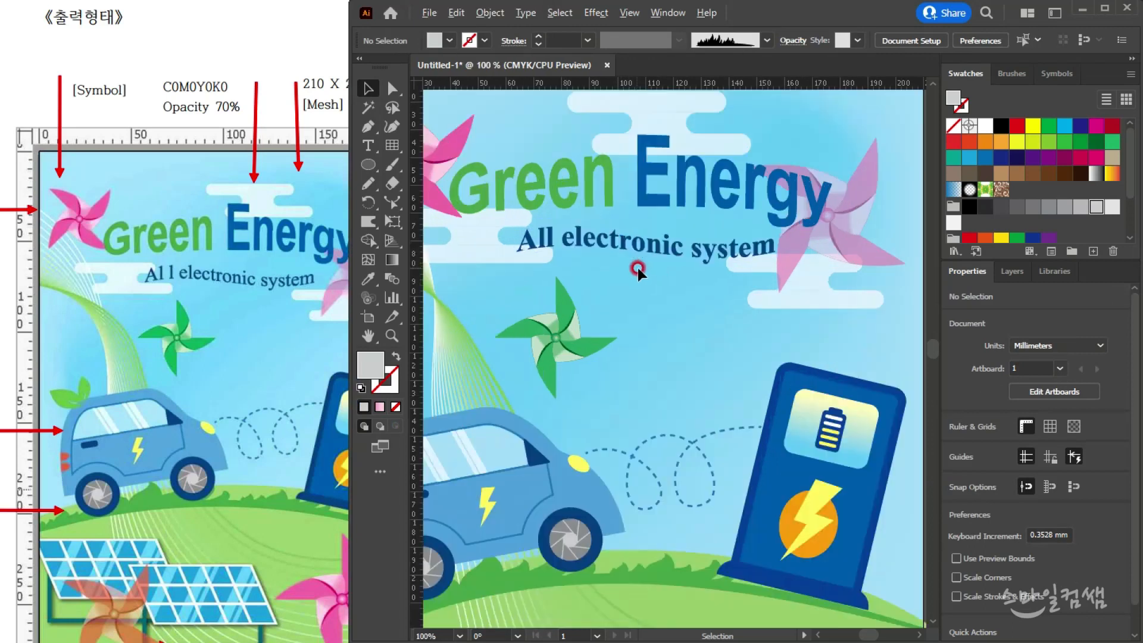
pyautogui.moveTo(643, 232); pyautogui.dragTo(641, 250)
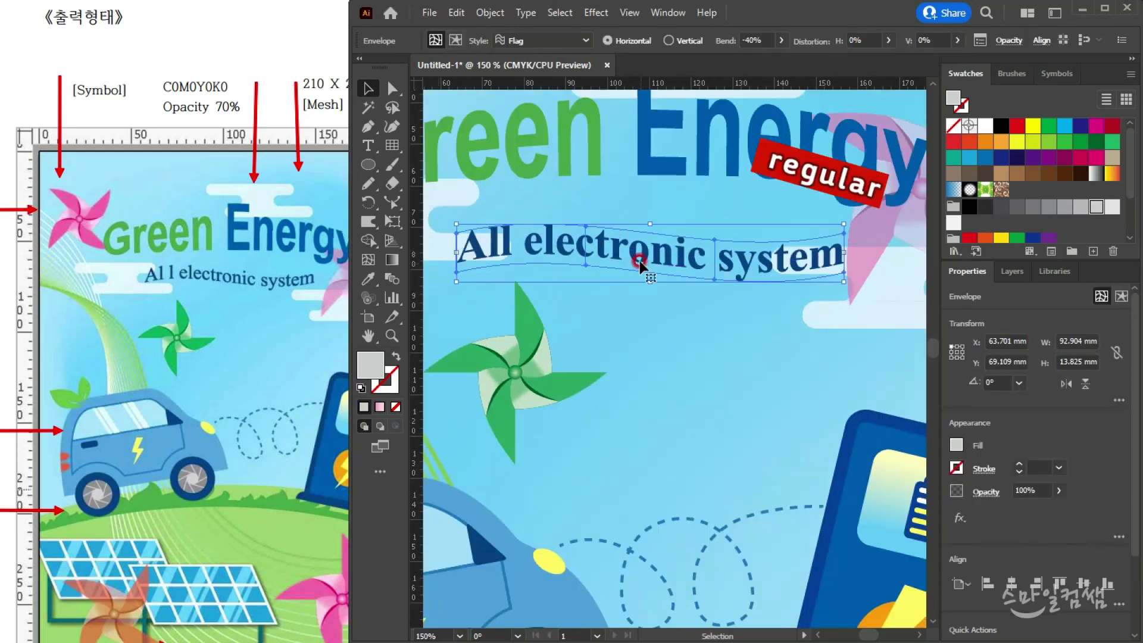
# Try to change the warped subtitle's font style to Regular without entering its envelope.
pyautogui.click(827, 42)
pyautogui.click(753, 265)
pyautogui.hotkey('ctrl', 't')
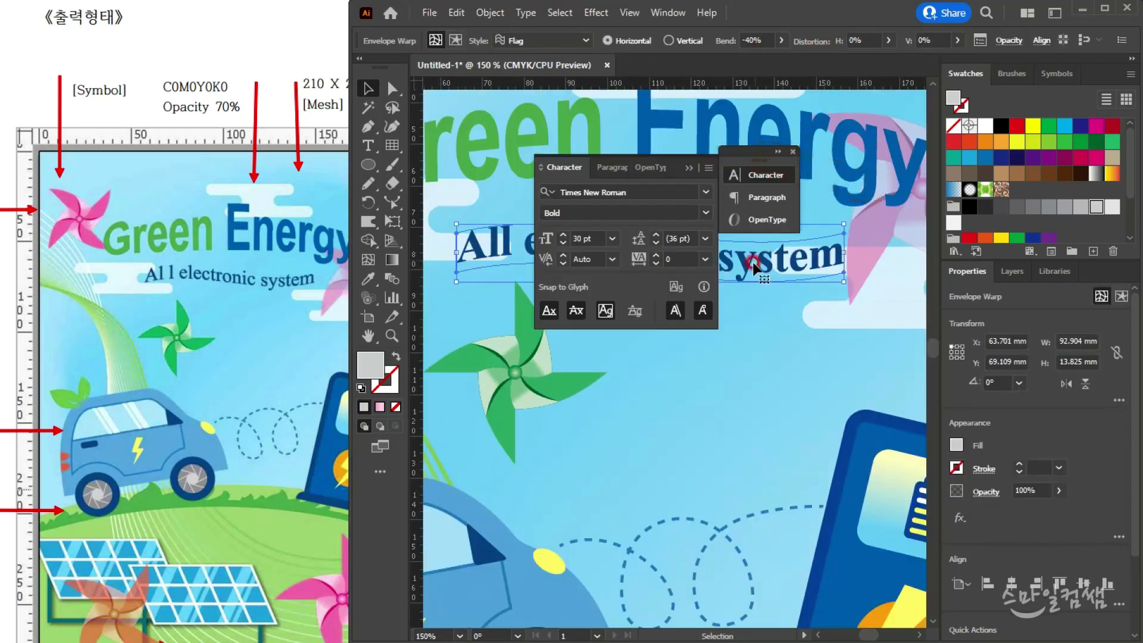
pyautogui.click(705, 213)
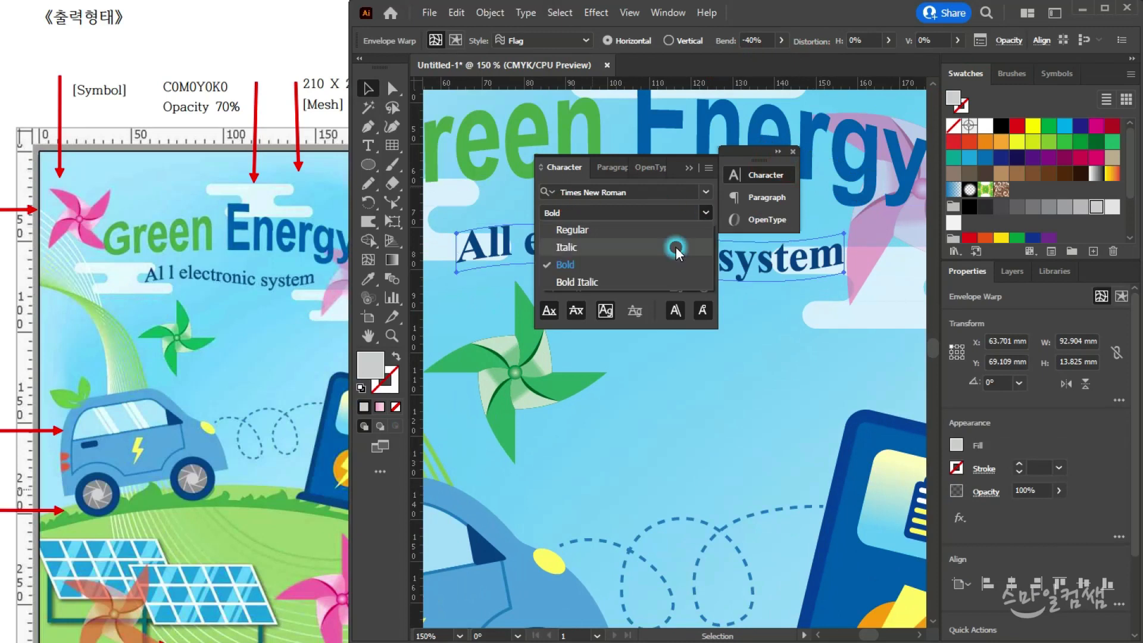
pyautogui.click(582, 226)
pyautogui.click(675, 330)
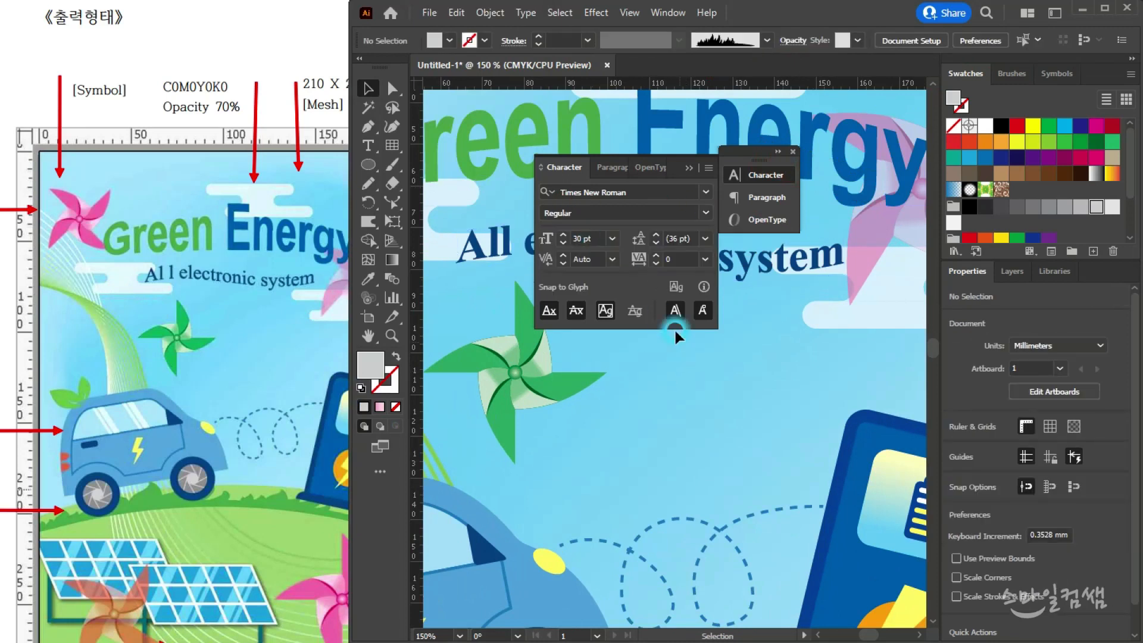
pyautogui.click(793, 153)
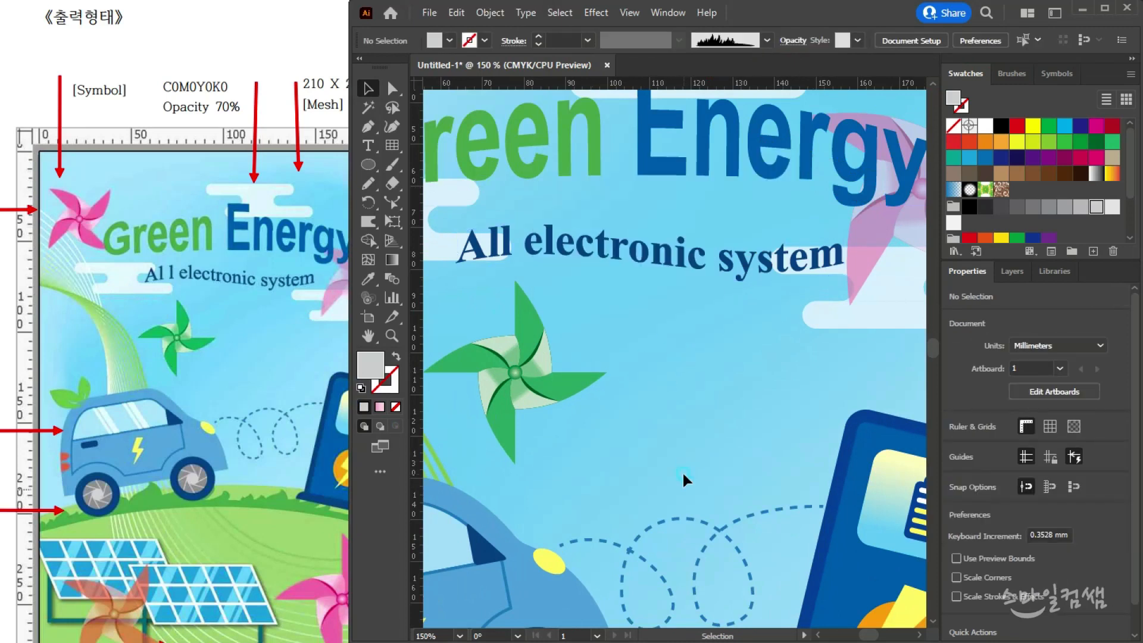
# Set the subtitle text inside its envelope to Times New Roman Regular and leave the envelope contents.
pyautogui.scroll(-3, 642, 396)
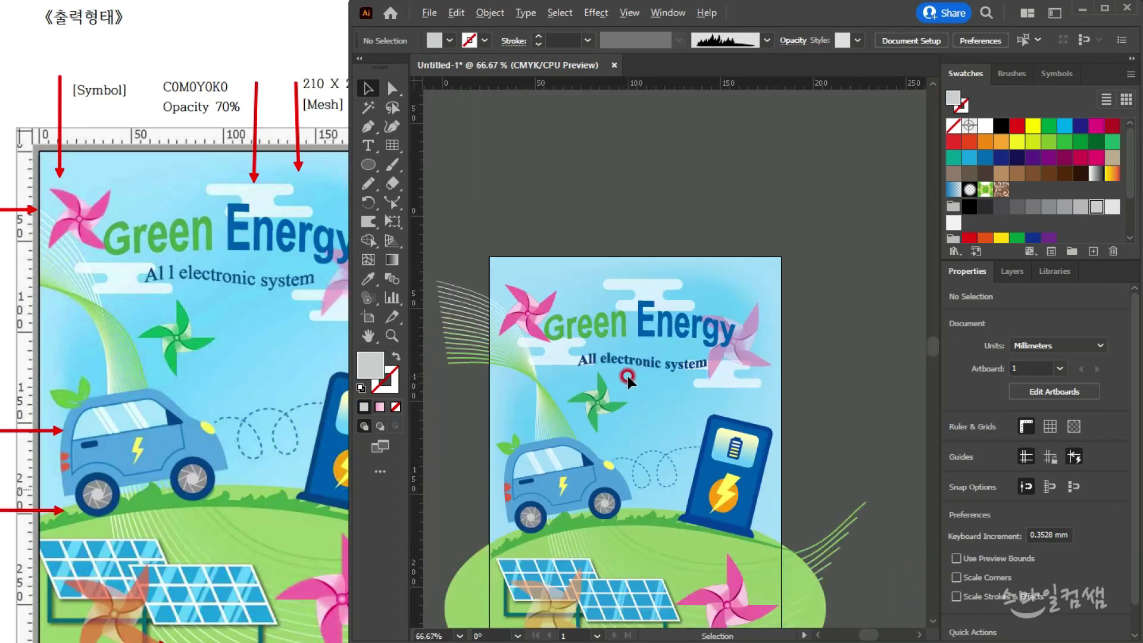
pyautogui.scroll(3, 641, 396)
pyautogui.doubleClick(630, 331)
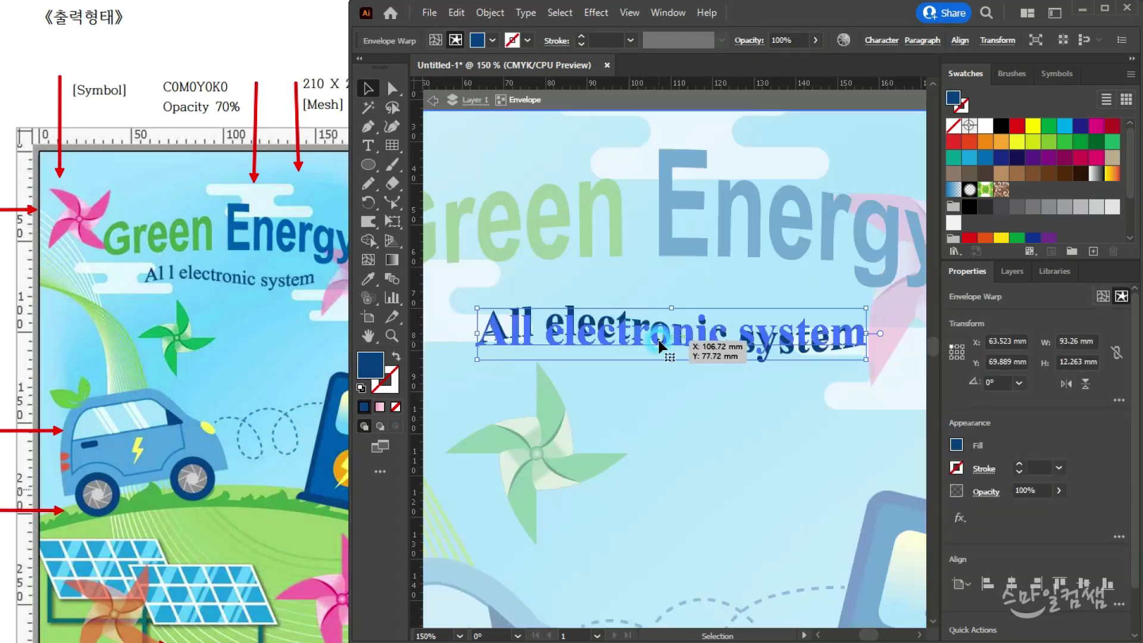
pyautogui.doubleClick(634, 328)
pyautogui.hotkey('ctrl', 'a')
pyautogui.click(841, 47)
pyautogui.click(795, 71)
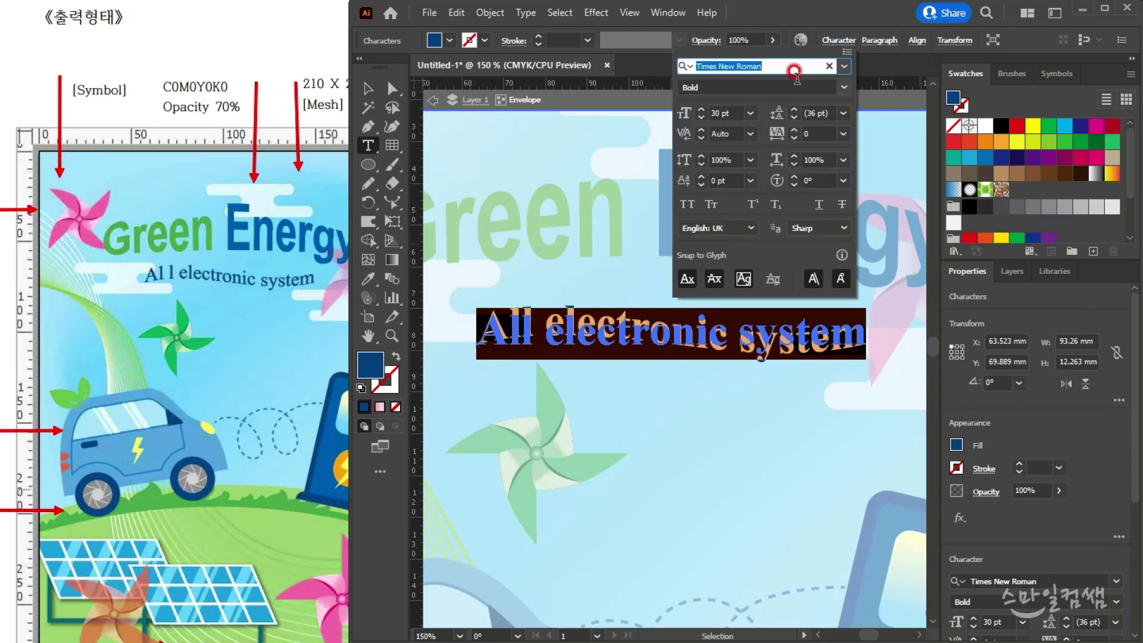
pyautogui.click(845, 88)
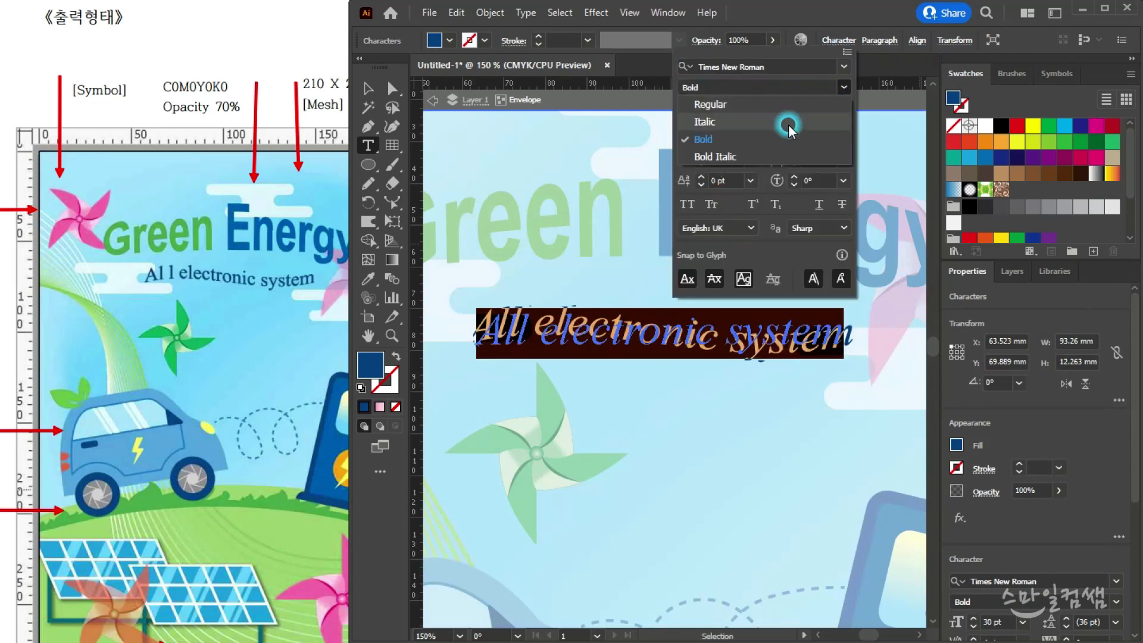
pyautogui.click(708, 105)
pyautogui.click(447, 102)
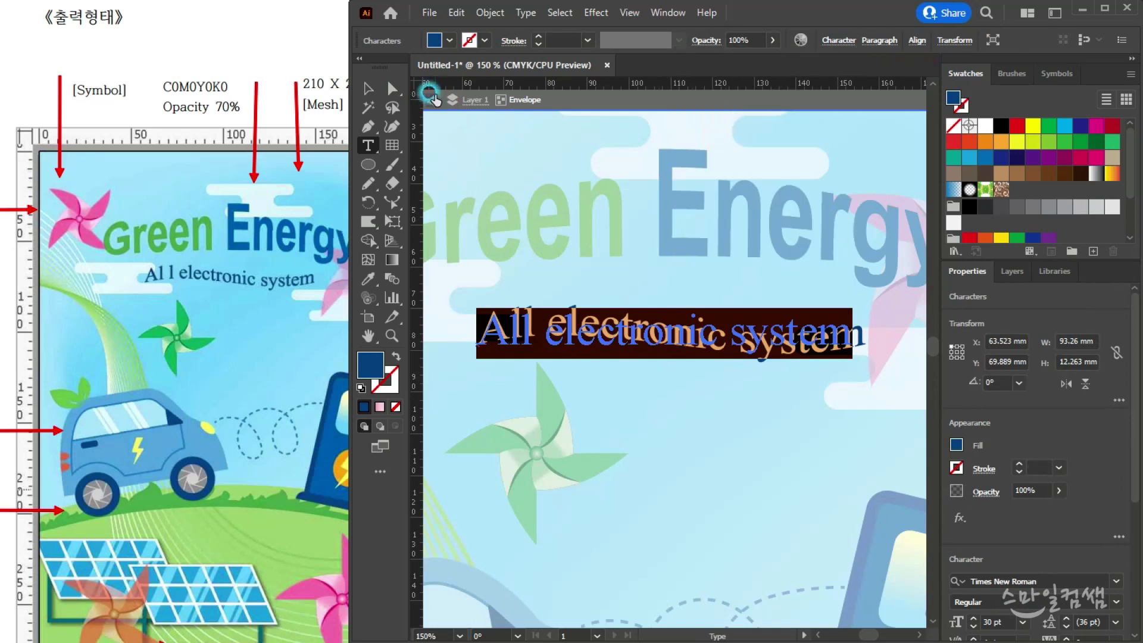
pyautogui.click(703, 454)
pyautogui.click(713, 401)
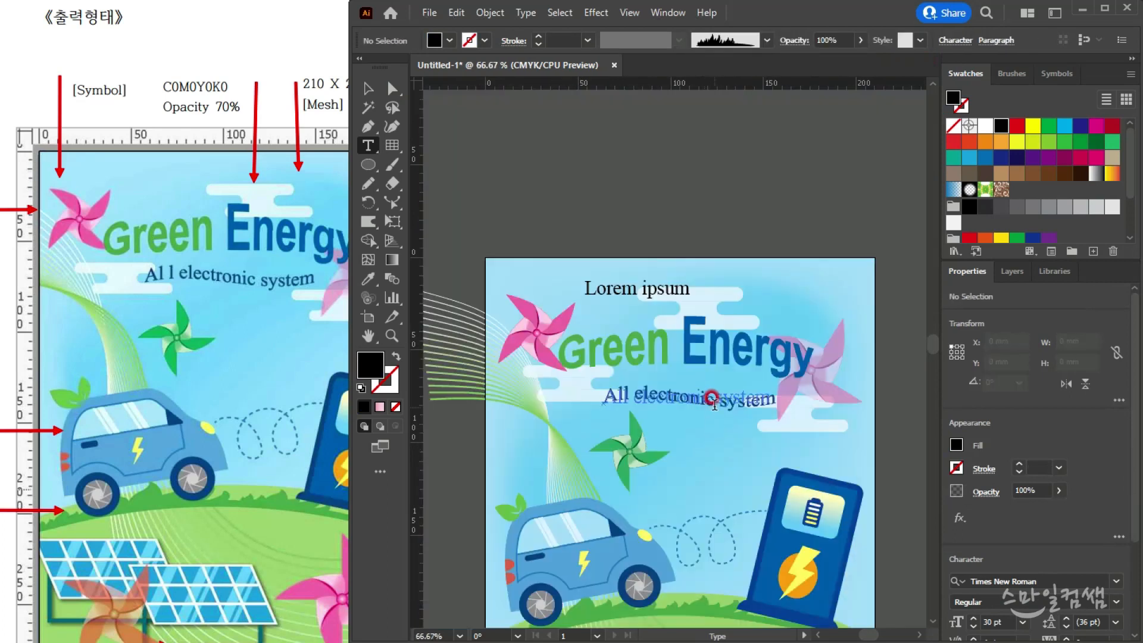
# Delete the stray "Lorem ipsum" placeholder text above the title.
pyautogui.click(368, 89)
pyautogui.click(611, 291)
pyautogui.click(611, 292)
pyautogui.press('Delete')
# Nudge the warped subtitle slightly up and to the left.
pyautogui.moveTo(693, 483); pyautogui.dragTo(654, 377)
pyautogui.click(649, 293)
pyautogui.moveTo(653, 297); pyautogui.dragTo(650, 294)
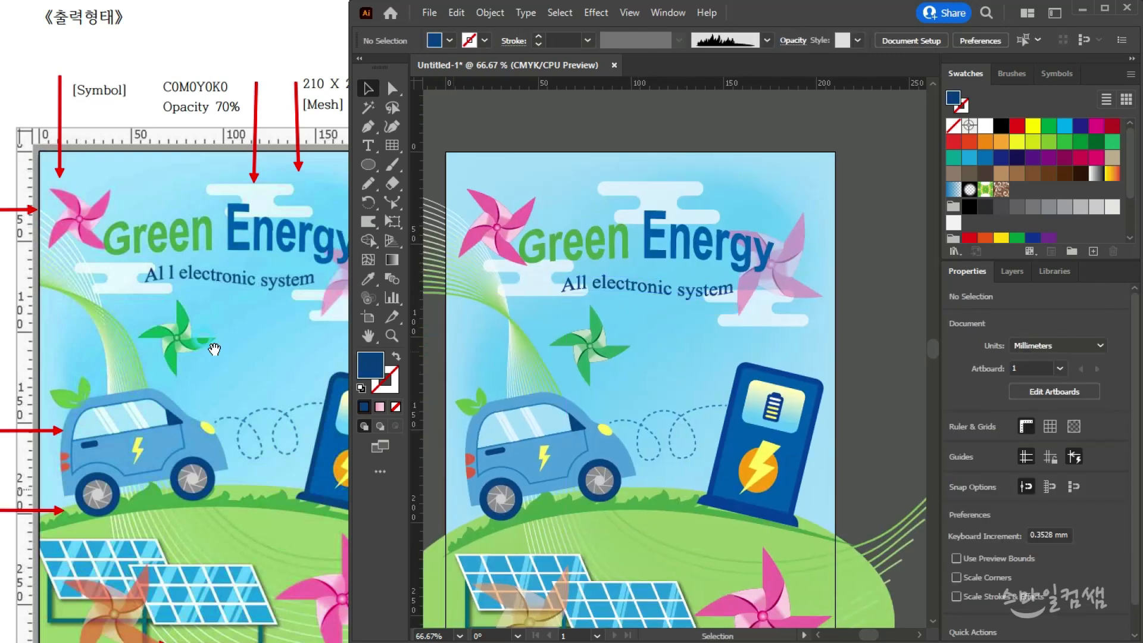
# Compare the whole poster artwork with the reference poster, including the parts that extend past the artboard.
pyautogui.click(226, 477)
pyautogui.scroll(-1, 237, 488)
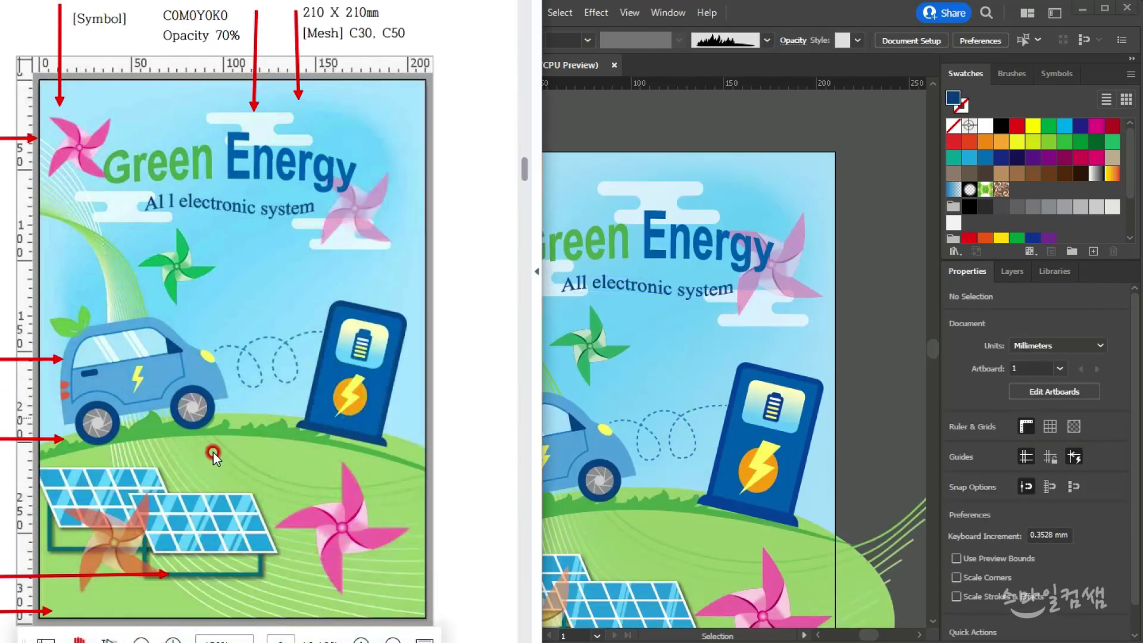
pyautogui.scroll(-1, 228, 457)
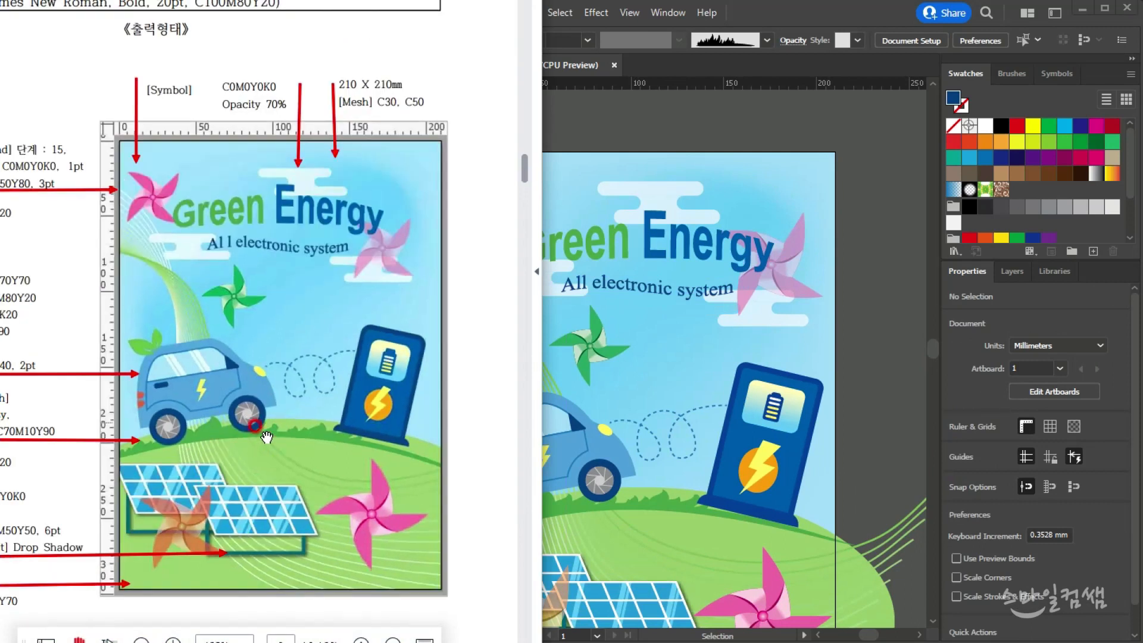
pyautogui.moveTo(263, 436); pyautogui.dragTo(230, 394)
pyautogui.moveTo(367, 404); pyautogui.dragTo(280, 425)
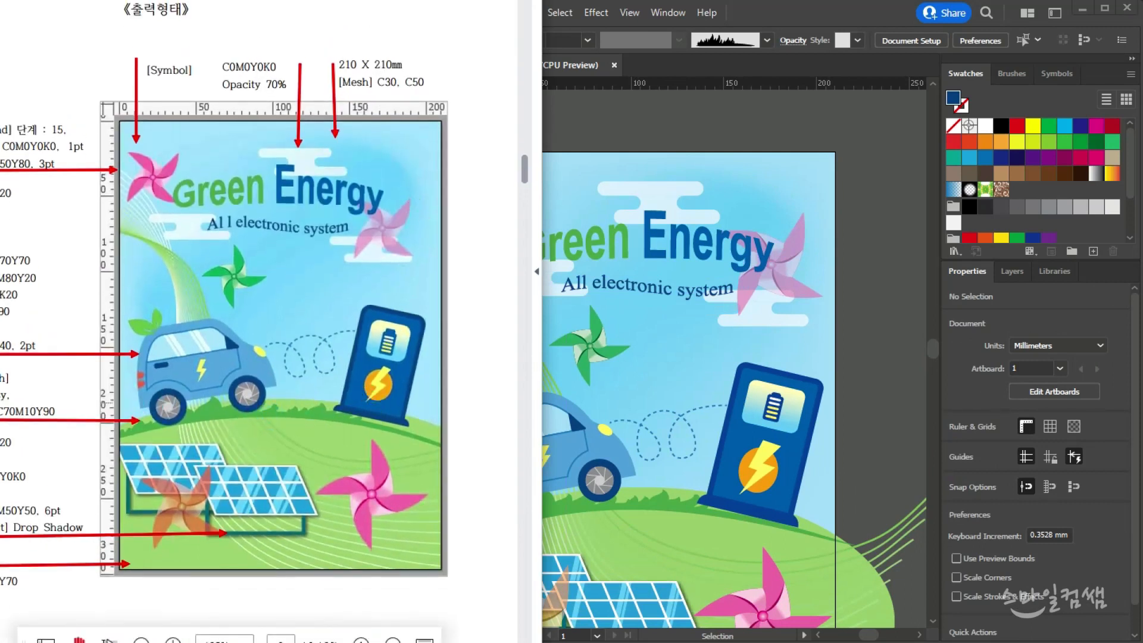
pyautogui.click(579, 141)
pyautogui.scroll(-1, 637, 406)
pyautogui.moveTo(642, 462); pyautogui.dragTo(636, 366)
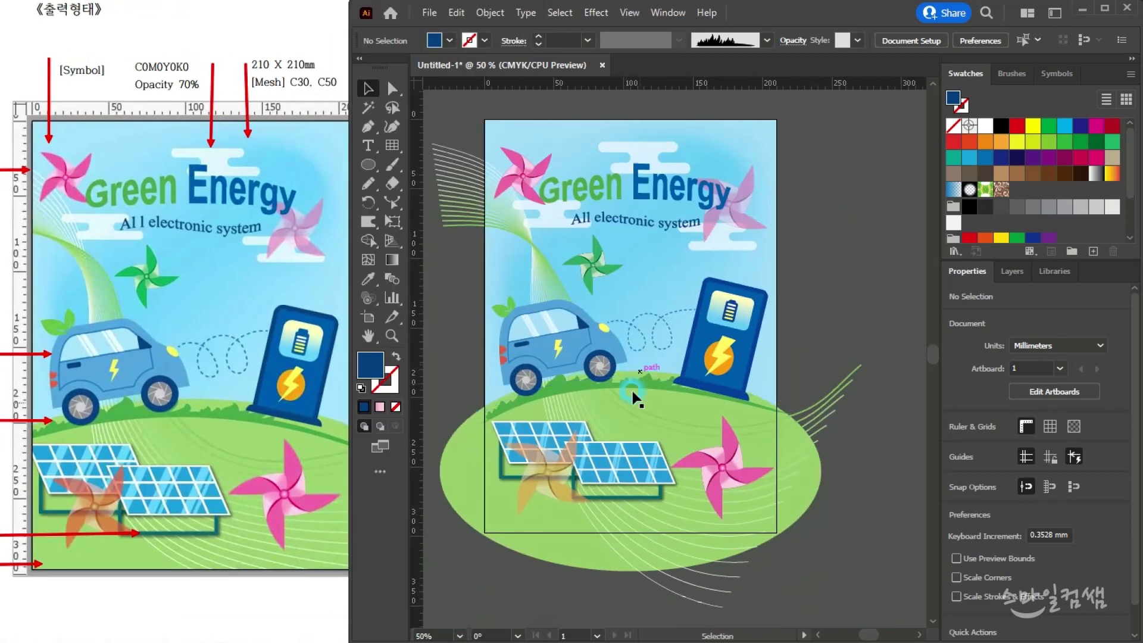
pyautogui.scroll(1, 537, 451)
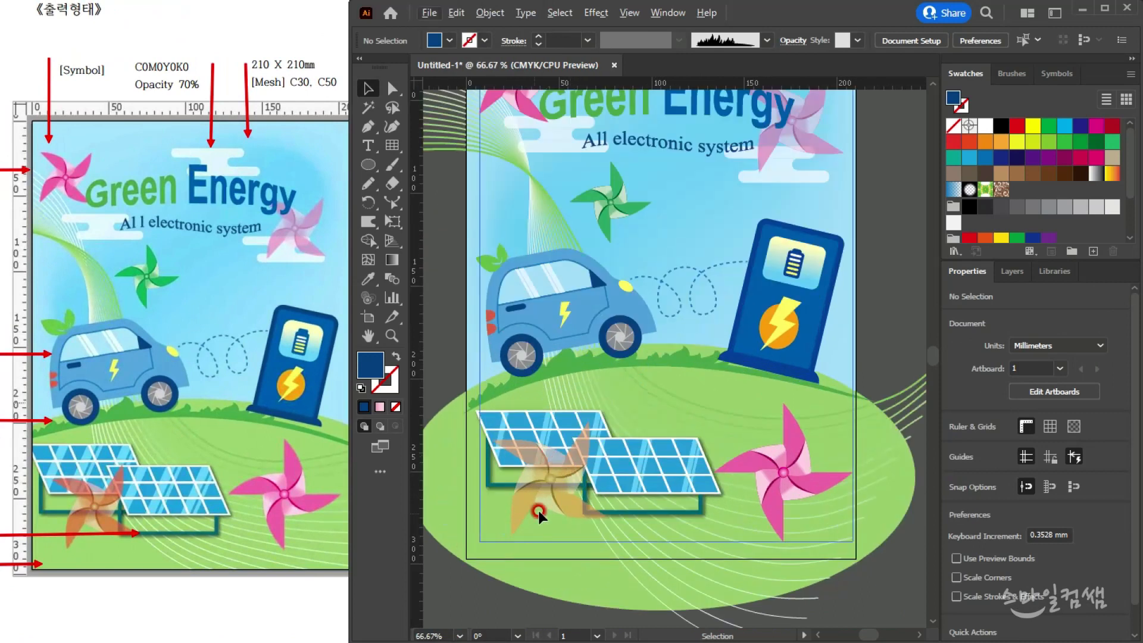
pyautogui.scroll(-1, 539, 515)
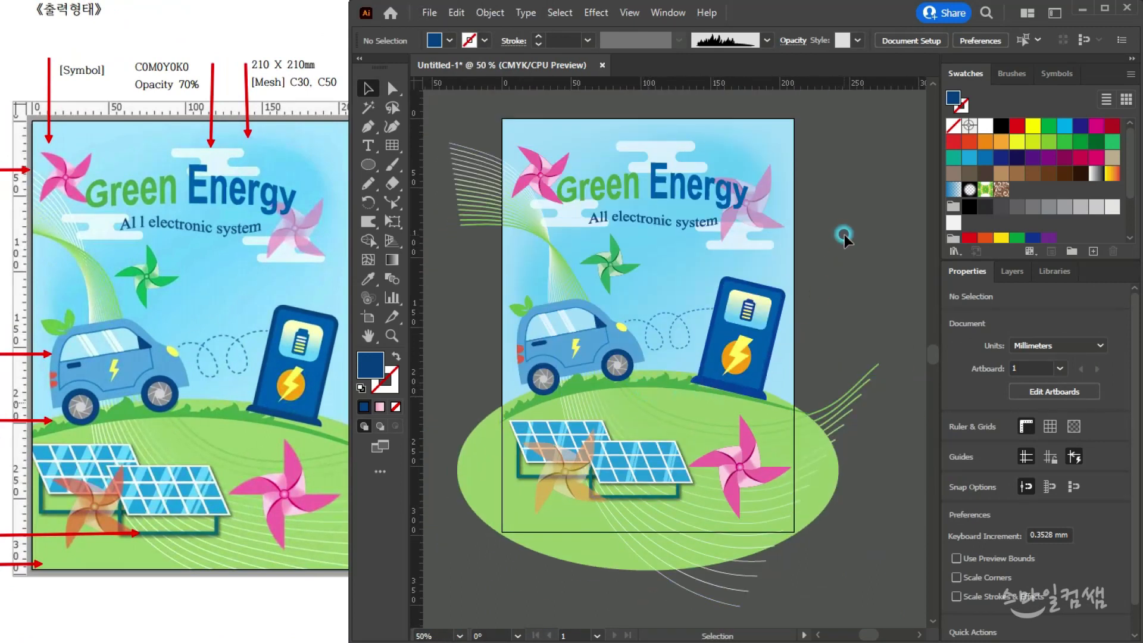
# Unlock all locked objects, try moving the green ground ellipse and undo that move.
pyautogui.click(484, 14)
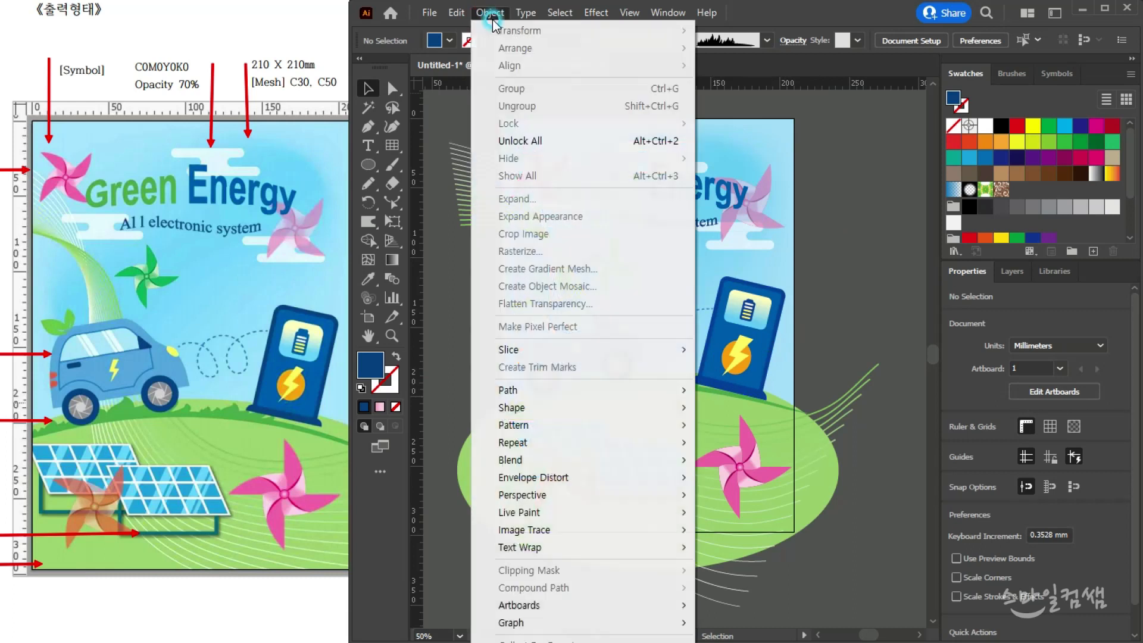
pyautogui.click(558, 145)
pyautogui.click(580, 583)
pyautogui.moveTo(479, 509); pyautogui.dragTo(476, 566)
pyautogui.hotkey('ctrl', 'z')
pyautogui.click(813, 395)
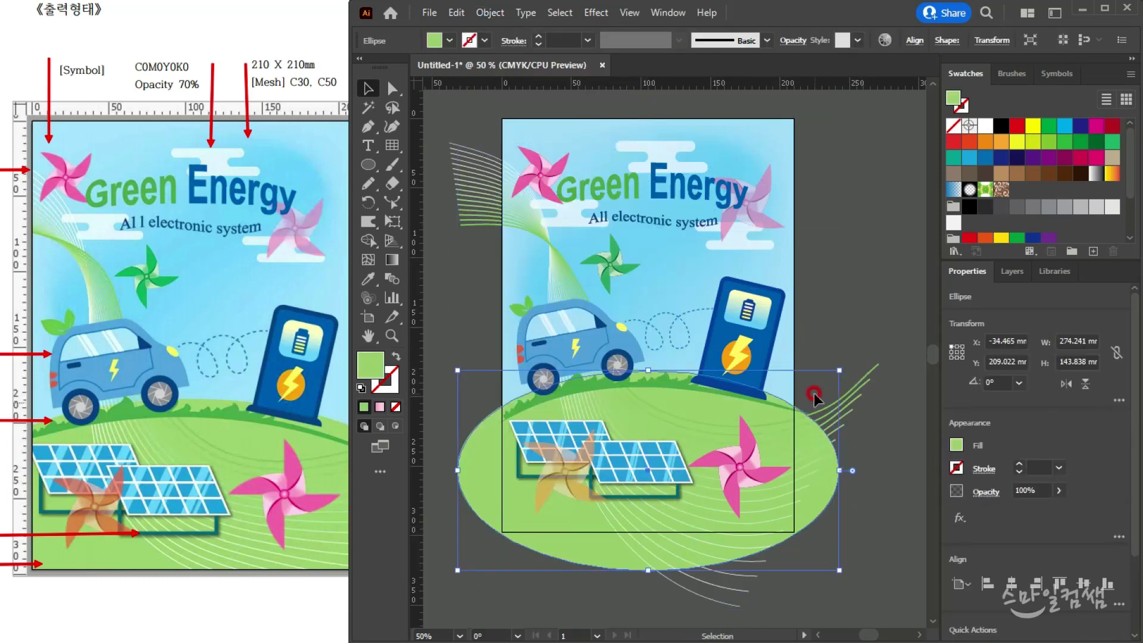
# Create a 210 × 297 mm rectangle beside the artboard.
pyautogui.moveTo(368, 164); pyautogui.dragTo(419, 165)
pyautogui.click(819, 262)
pyautogui.write('210')
pyautogui.press('Tab')
pyautogui.write('2')
pyautogui.press('Return')
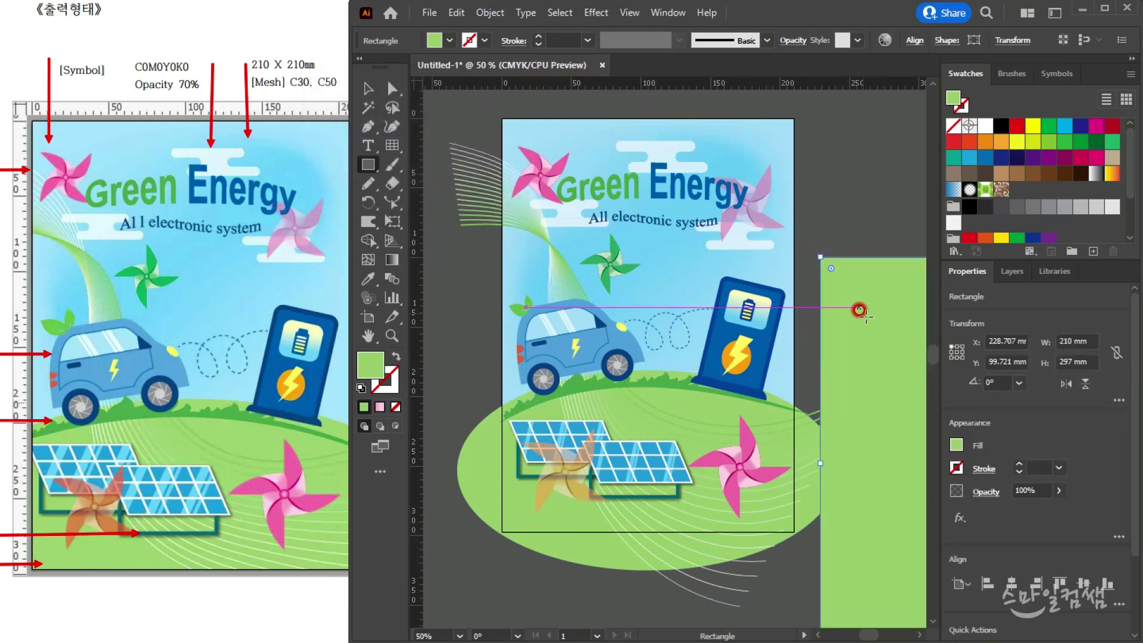
# Place the rectangle over the artboard at X 0 mm, Y 0 mm.
pyautogui.press('v')
pyautogui.moveTo(877, 364); pyautogui.dragTo(557, 224)
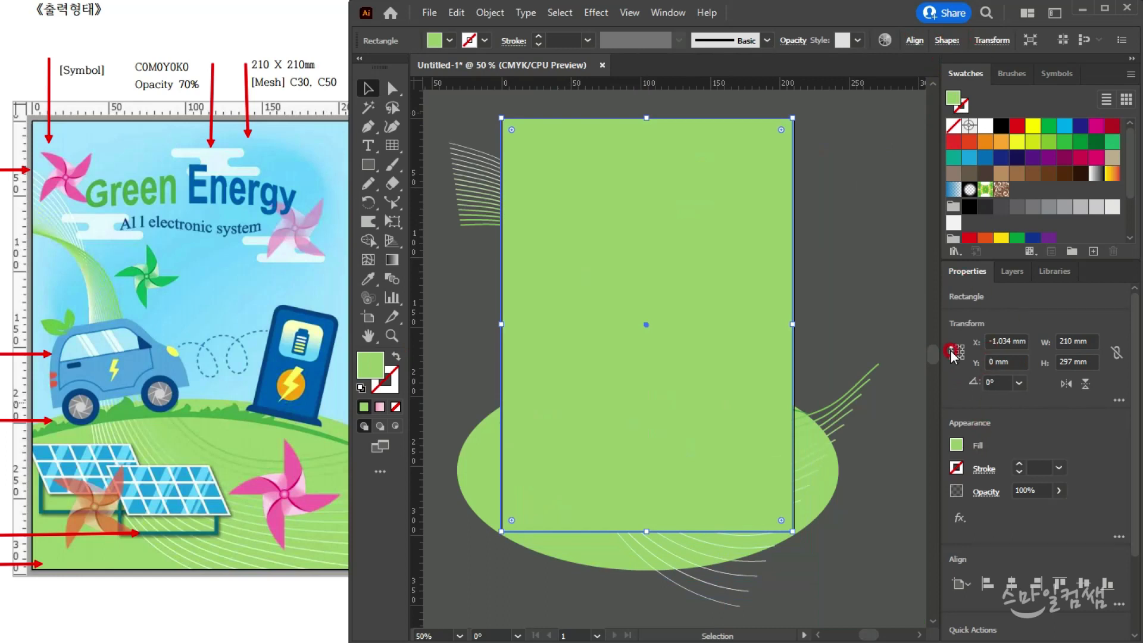
pyautogui.moveTo(1013, 341); pyautogui.dragTo(947, 339)
pyautogui.write('0')
pyautogui.press('Return')
pyautogui.click(995, 40)
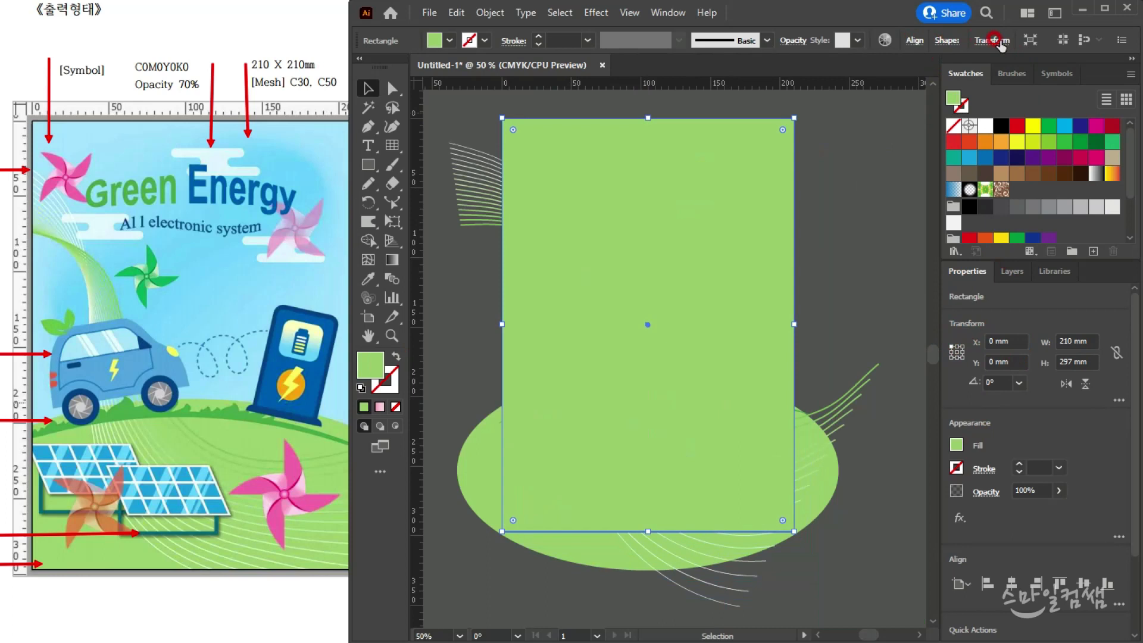
# Select all the artwork together with the rectangle and make a clipping mask that trims everything to the artboard.
pyautogui.click(881, 191)
pyautogui.moveTo(460, 125); pyautogui.dragTo(814, 569)
pyautogui.rightClick(623, 209)
pyautogui.click(702, 351)
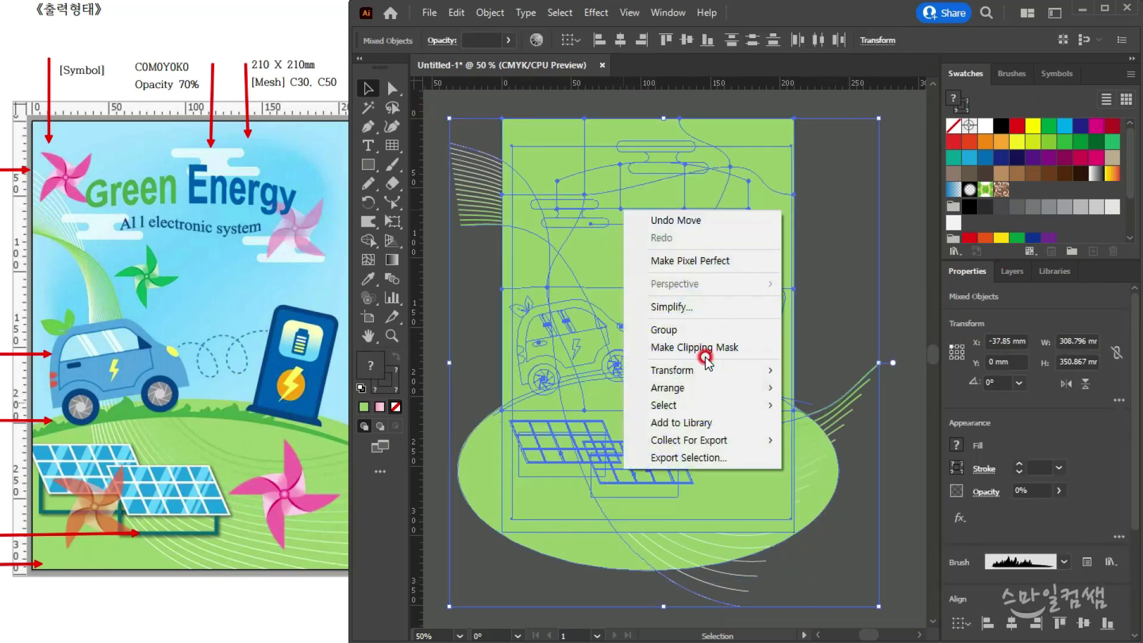
pyautogui.click(893, 435)
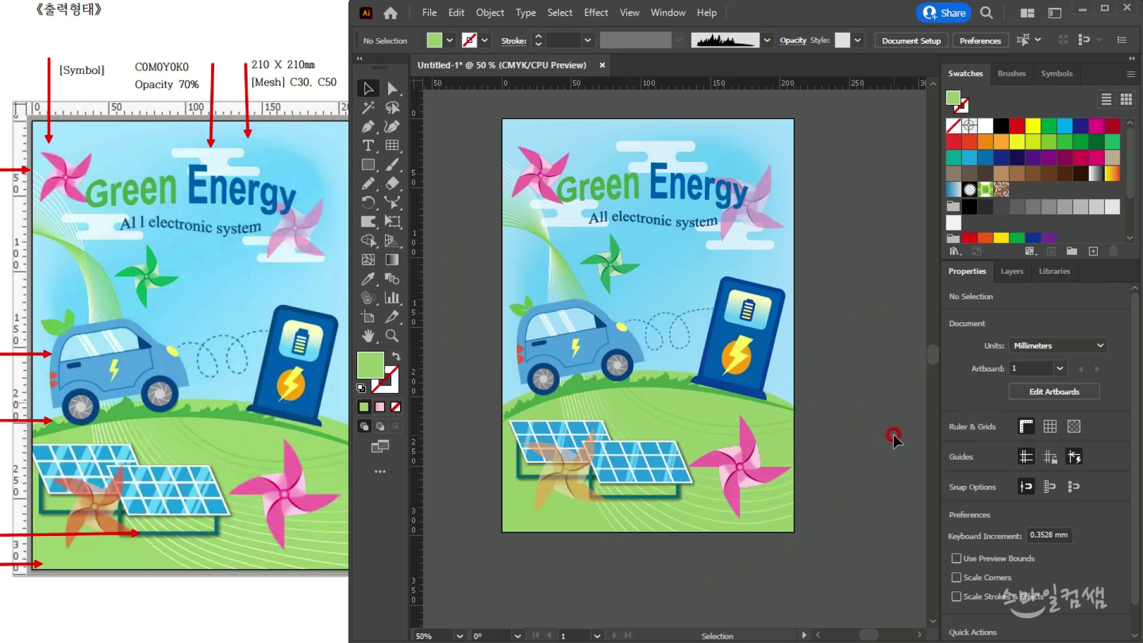
# Compare the clipped poster with the full reference poster side by side.
pyautogui.click(247, 492)
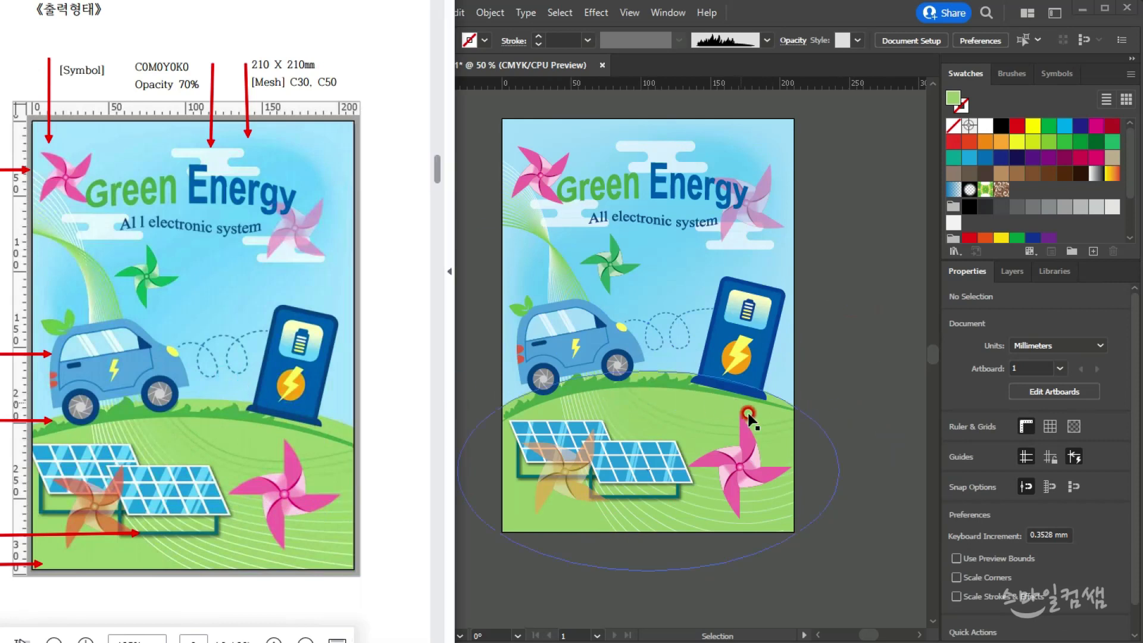
pyautogui.moveTo(452, 517)
pyautogui.mouseDown()
pyautogui.moveTo(491, 528)
pyautogui.moveTo(449, 524)
pyautogui.mouseUp()
pyautogui.moveTo(830, 13)
pyautogui.mouseDown()
pyautogui.moveTo(864, 15)
pyautogui.moveTo(848, 16)
pyautogui.mouseUp()
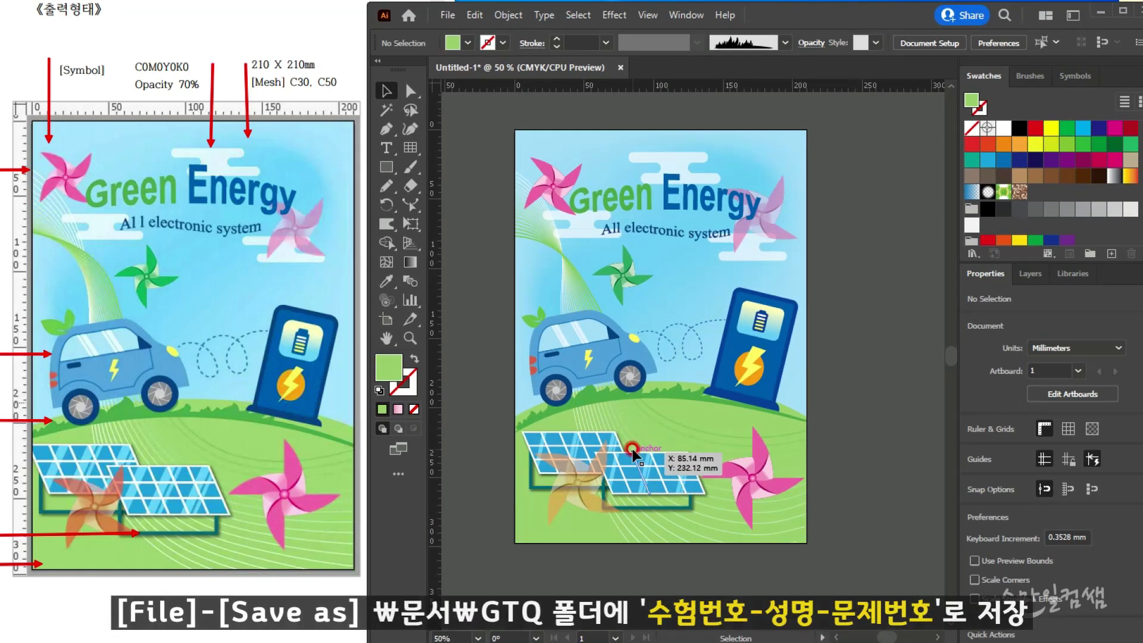